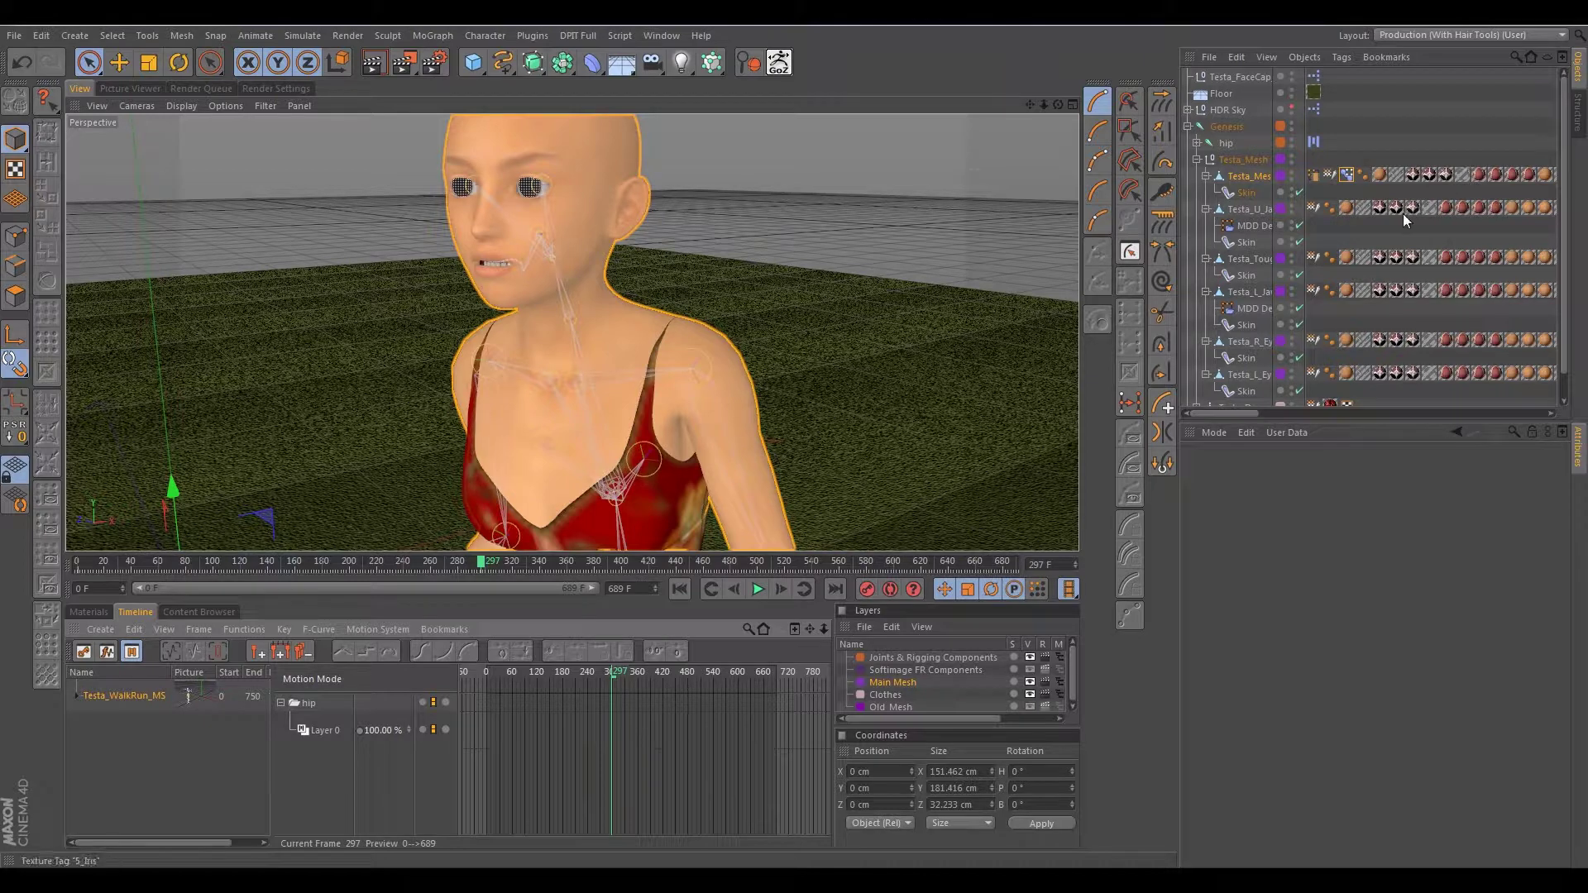
- Examine the main mesh's Point Cache tag and the object properties of the upper jaw's MDD Deformer
left_click(1313, 176)
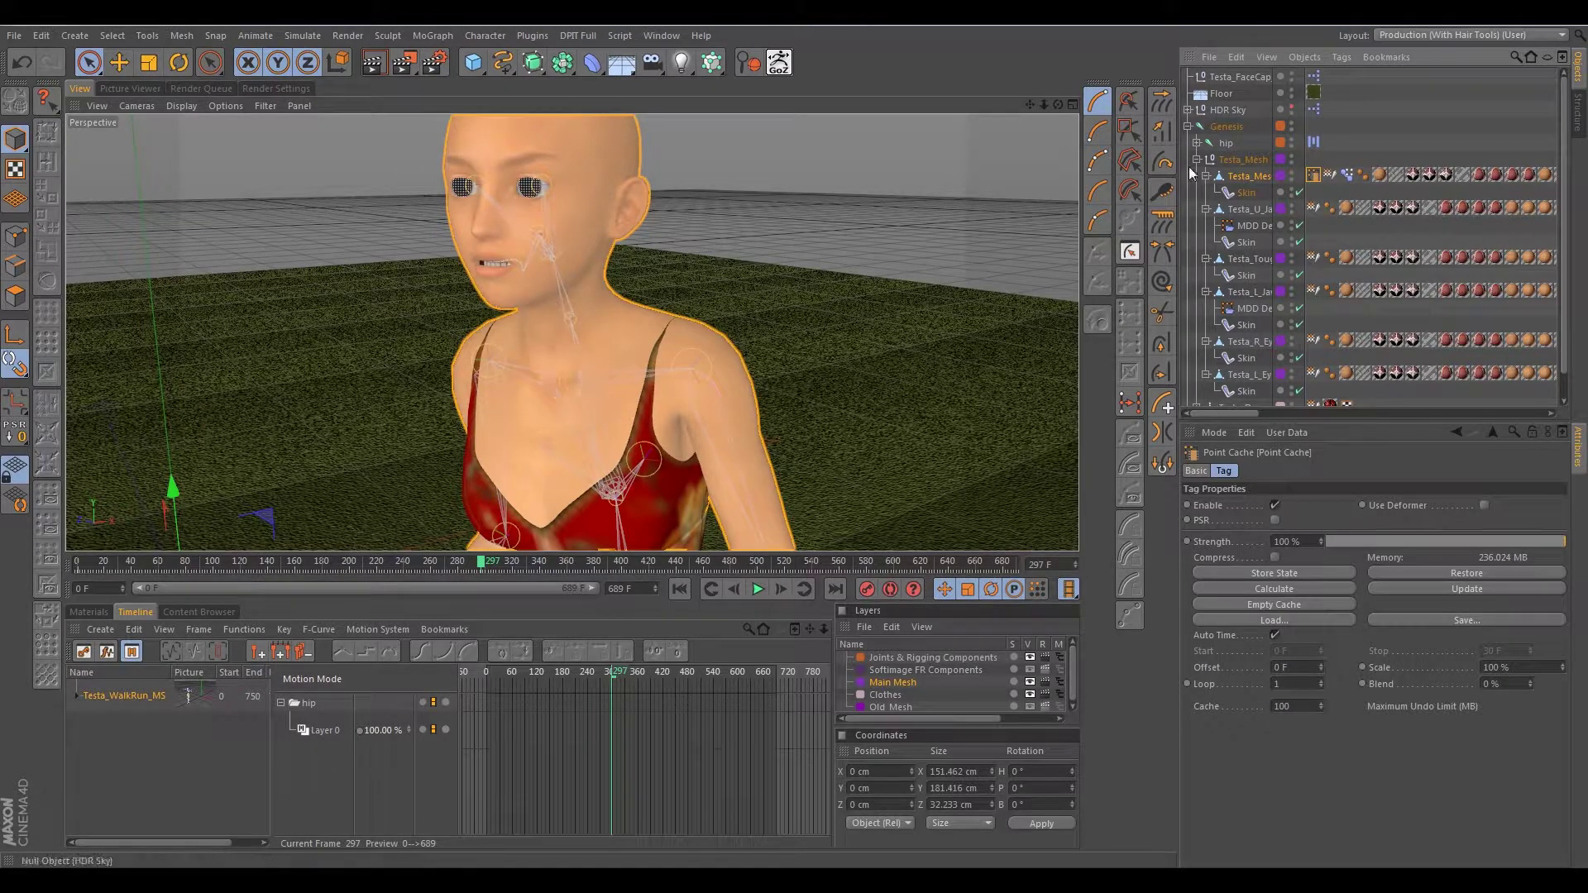
left_click(1244, 230)
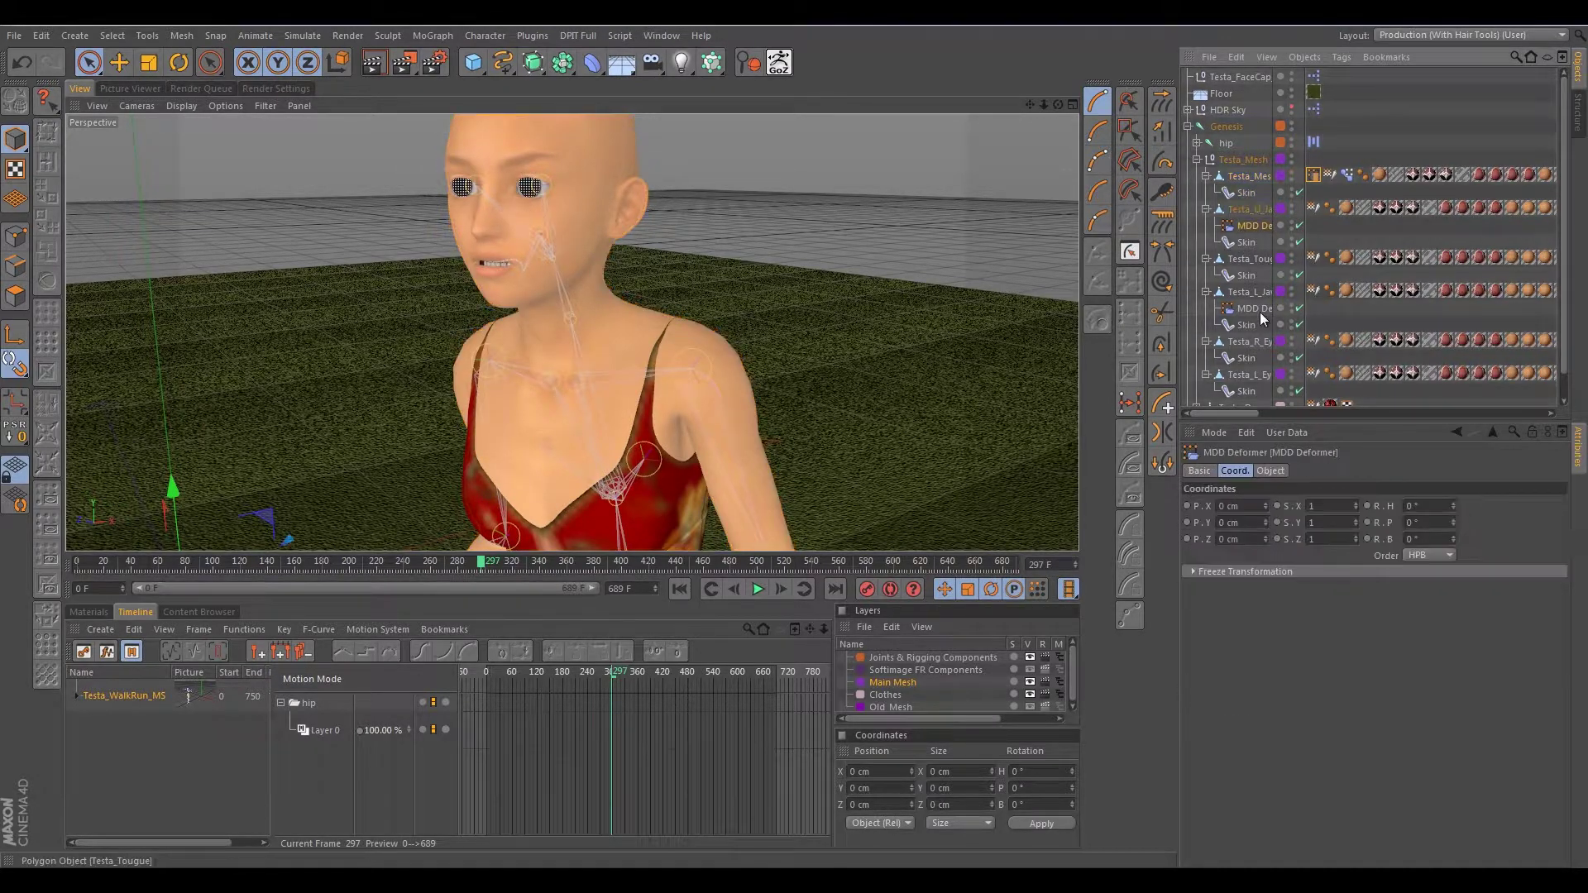
left_click(1266, 470)
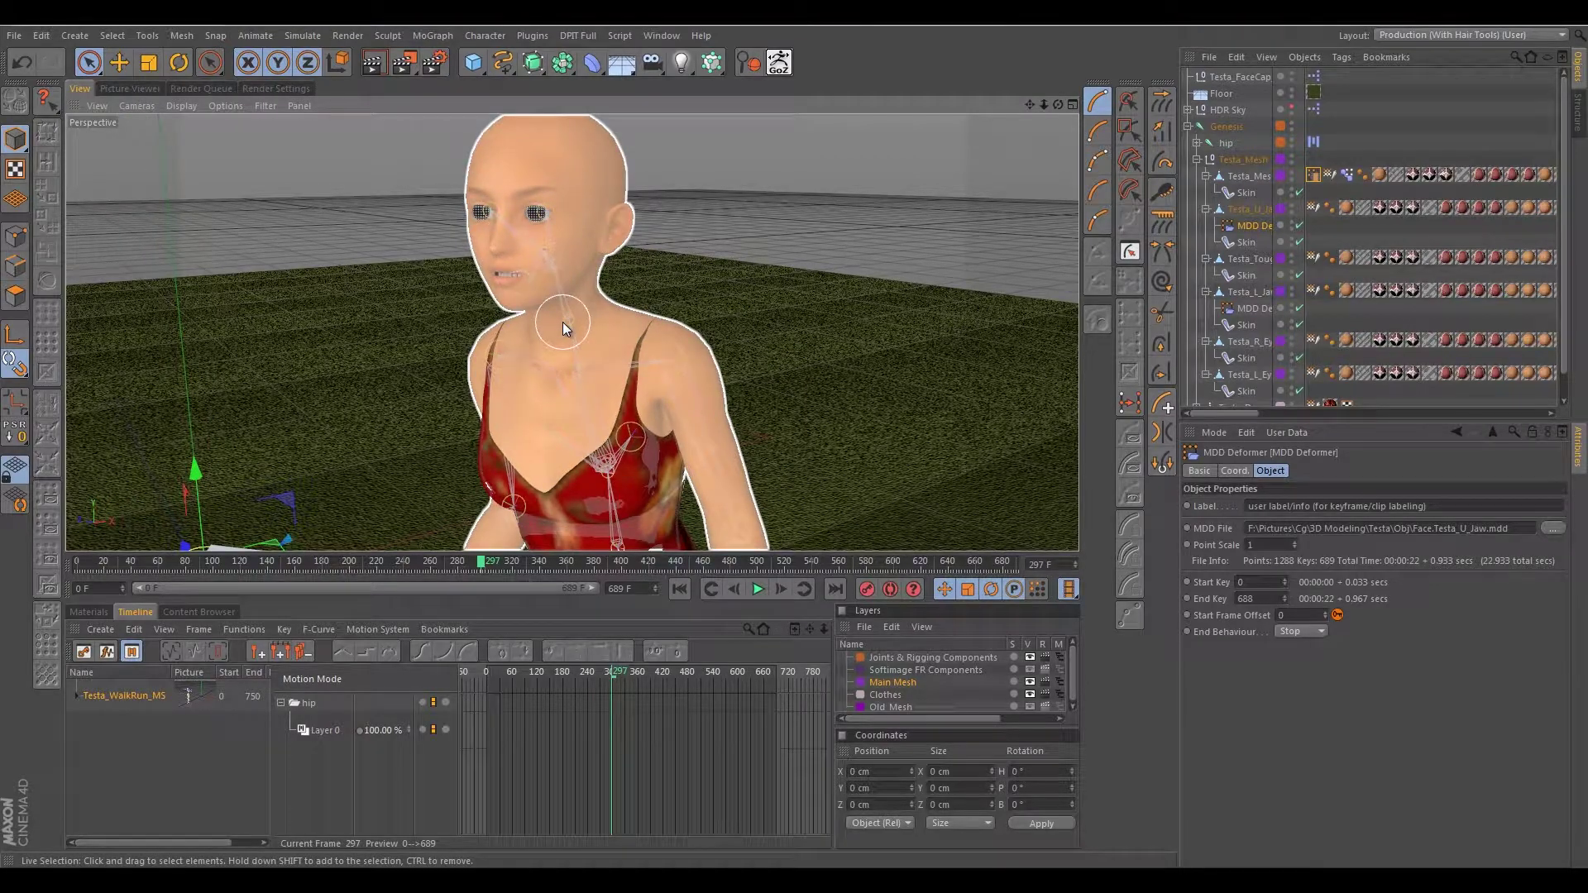
- Return the animation to frame 0 with the character's head and upper body facing the camera
left_click_drag(563, 325, 700, 314, "alt")
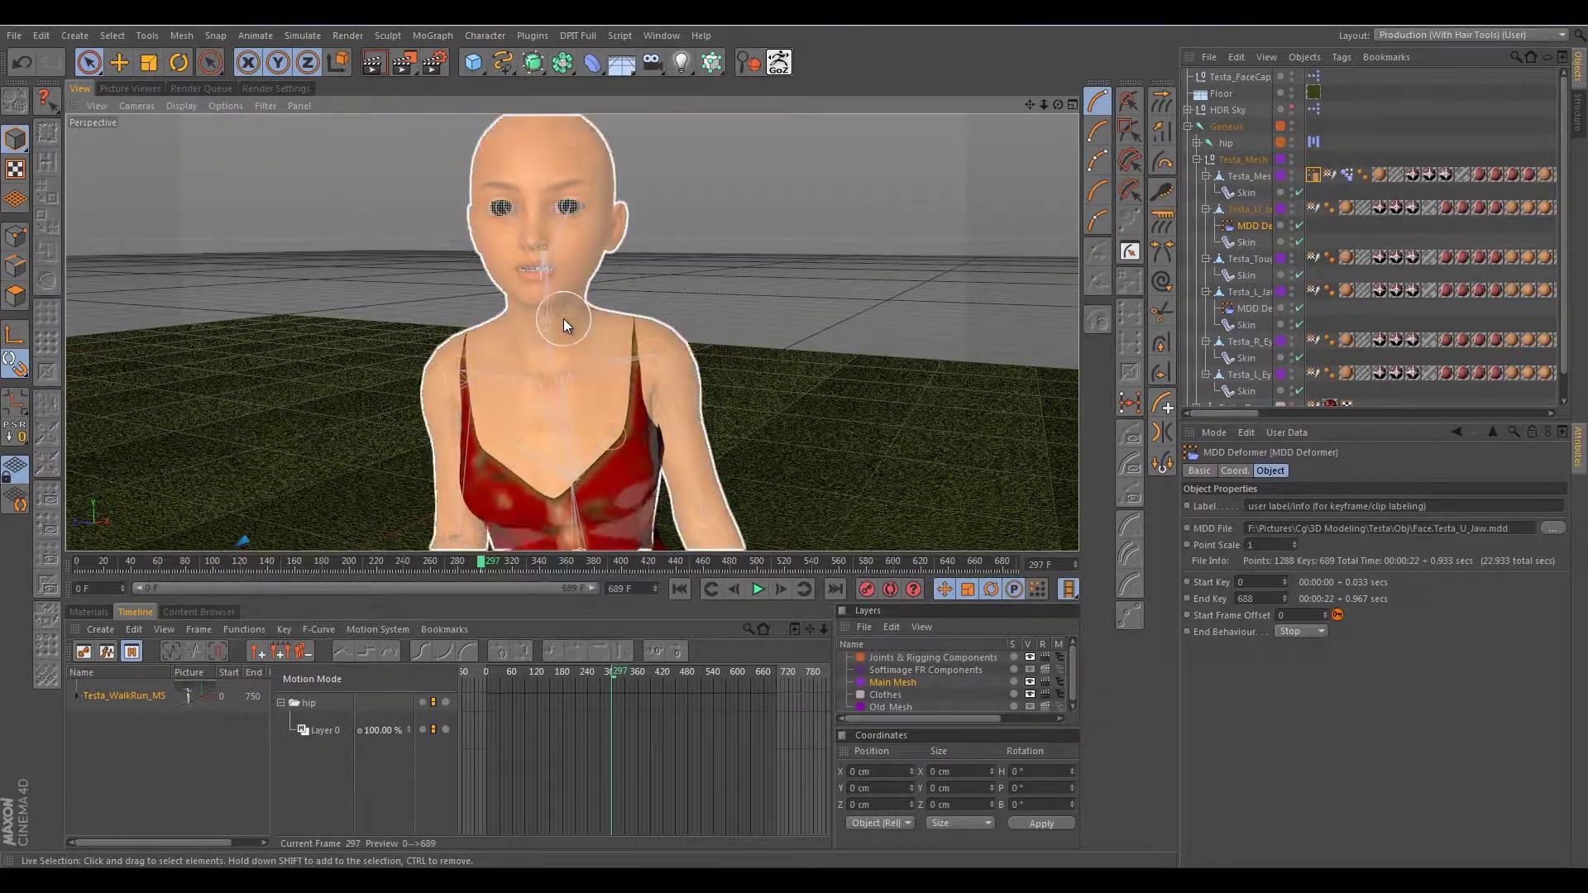
left_click_drag(562, 320, 559, 369, "alt")
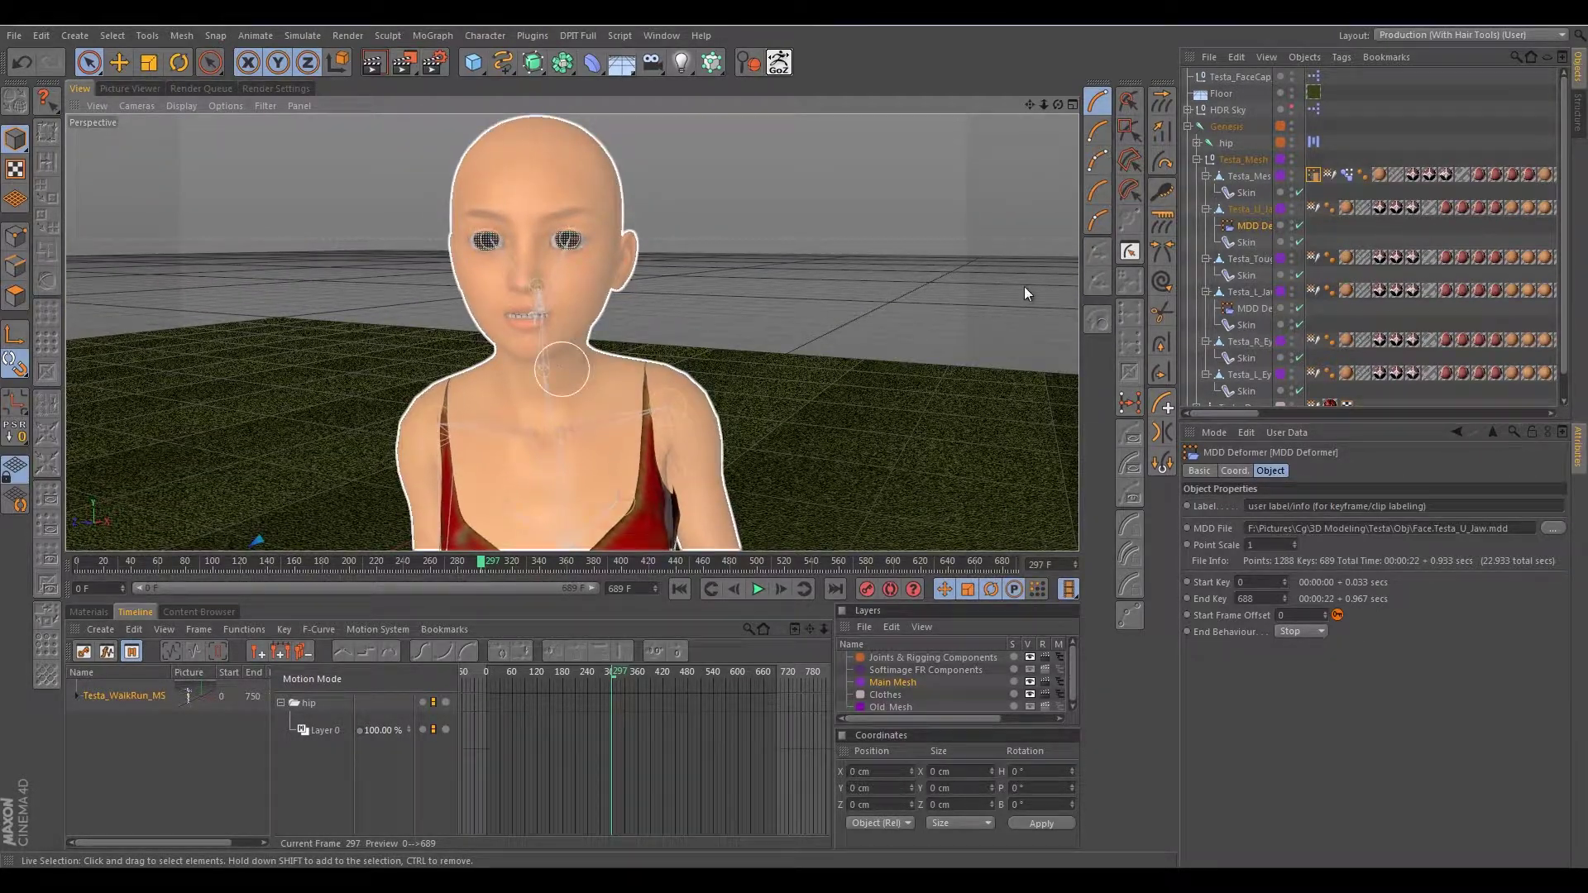
left_click(679, 588)
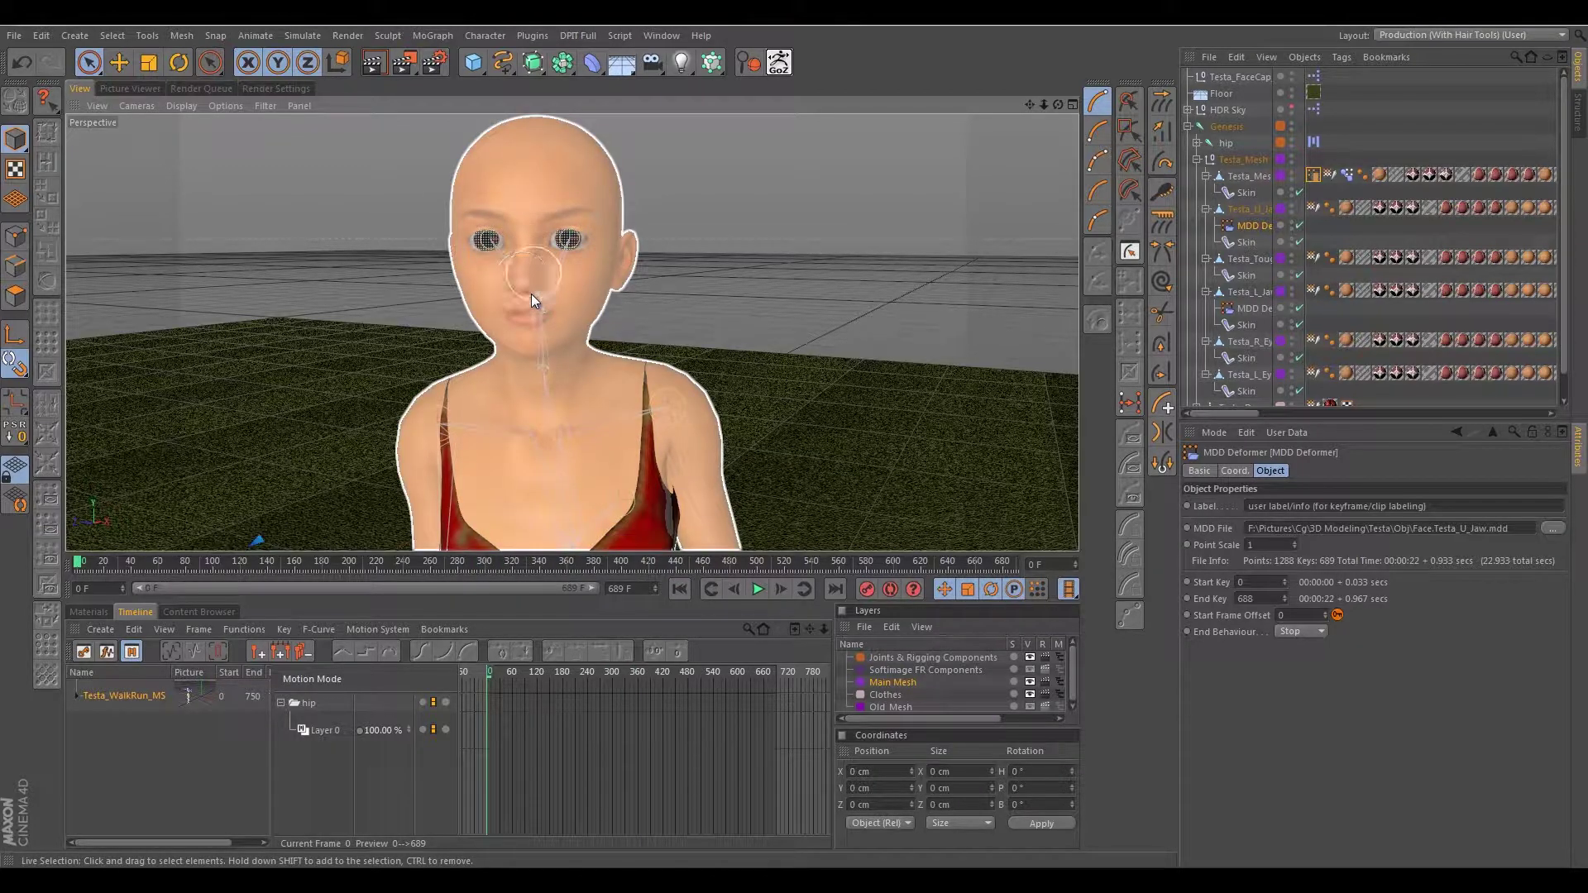
right_click_drag(544, 365, 552, 409, "alt")
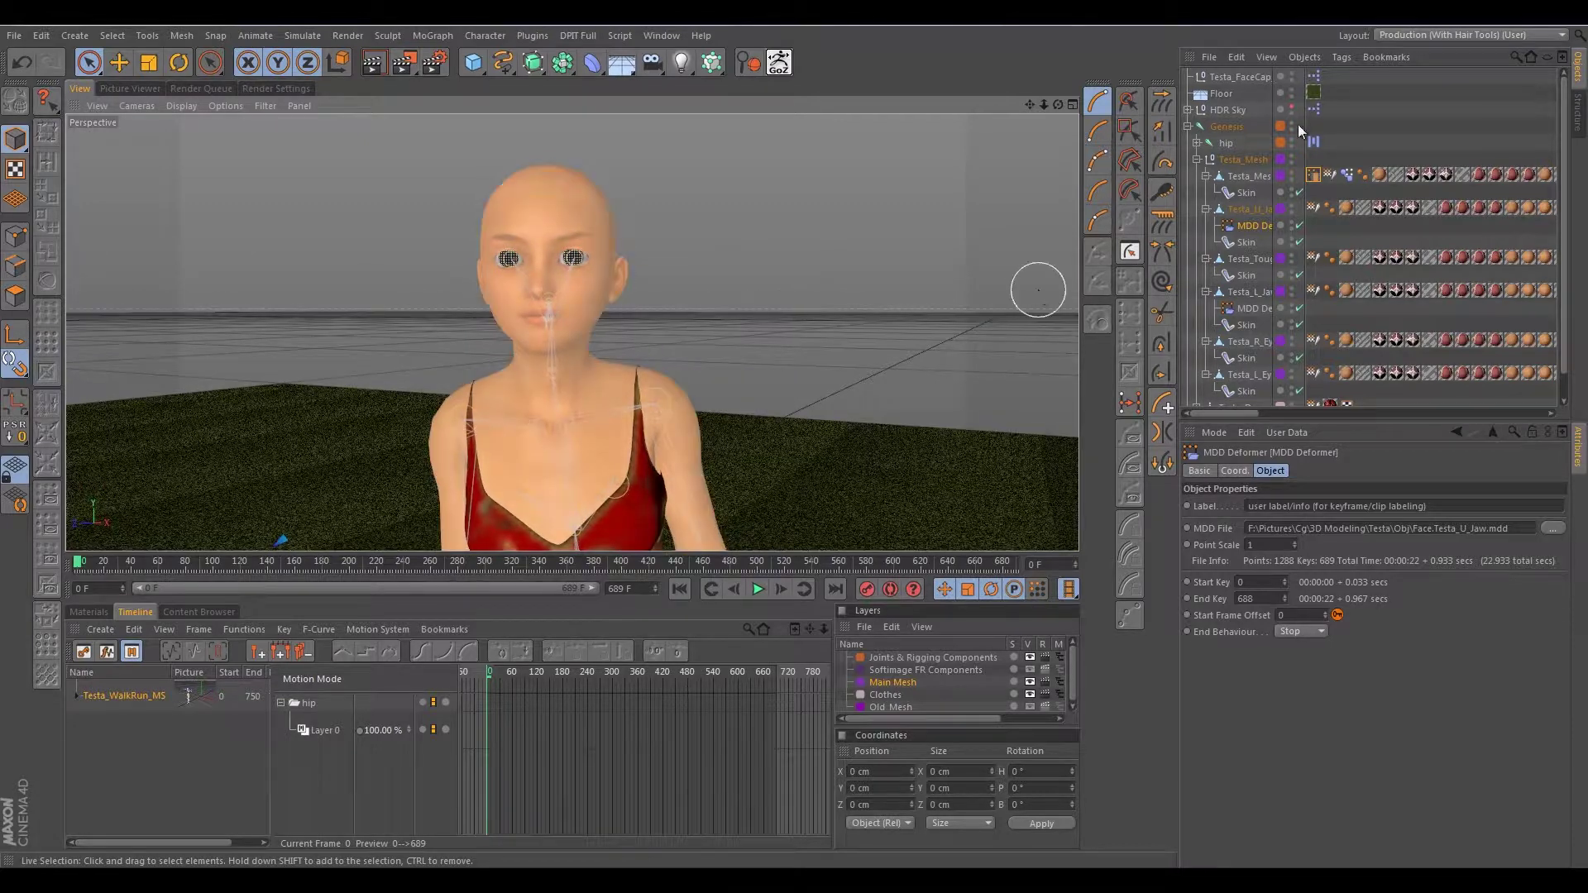
- Reset the bind pose in the main body mesh's Weight tag
left_click(1329, 174)
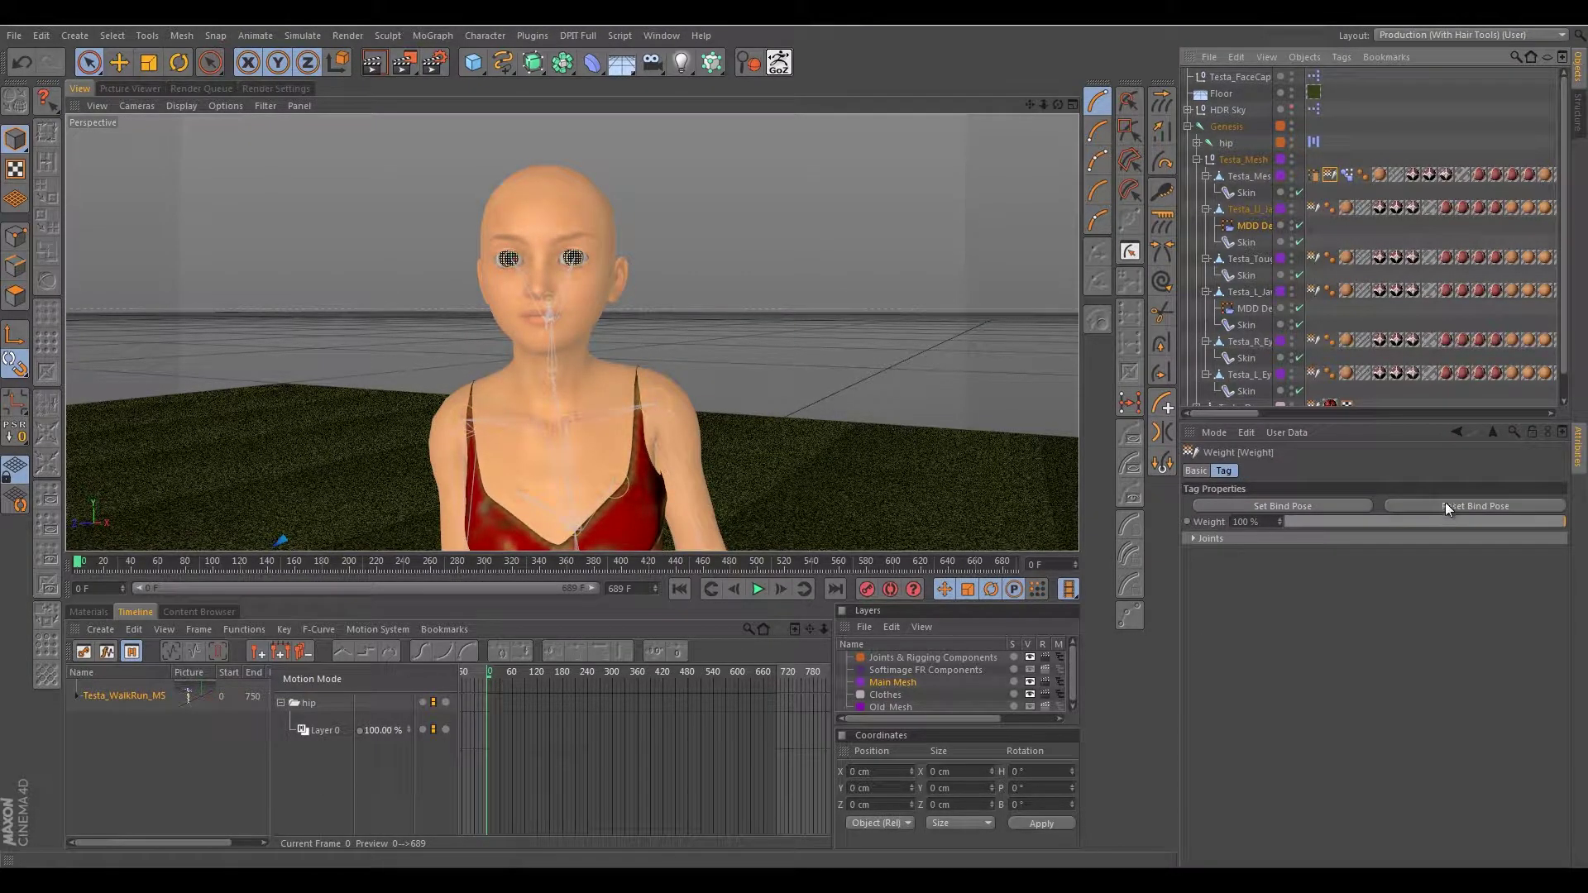
left_click(486, 35)
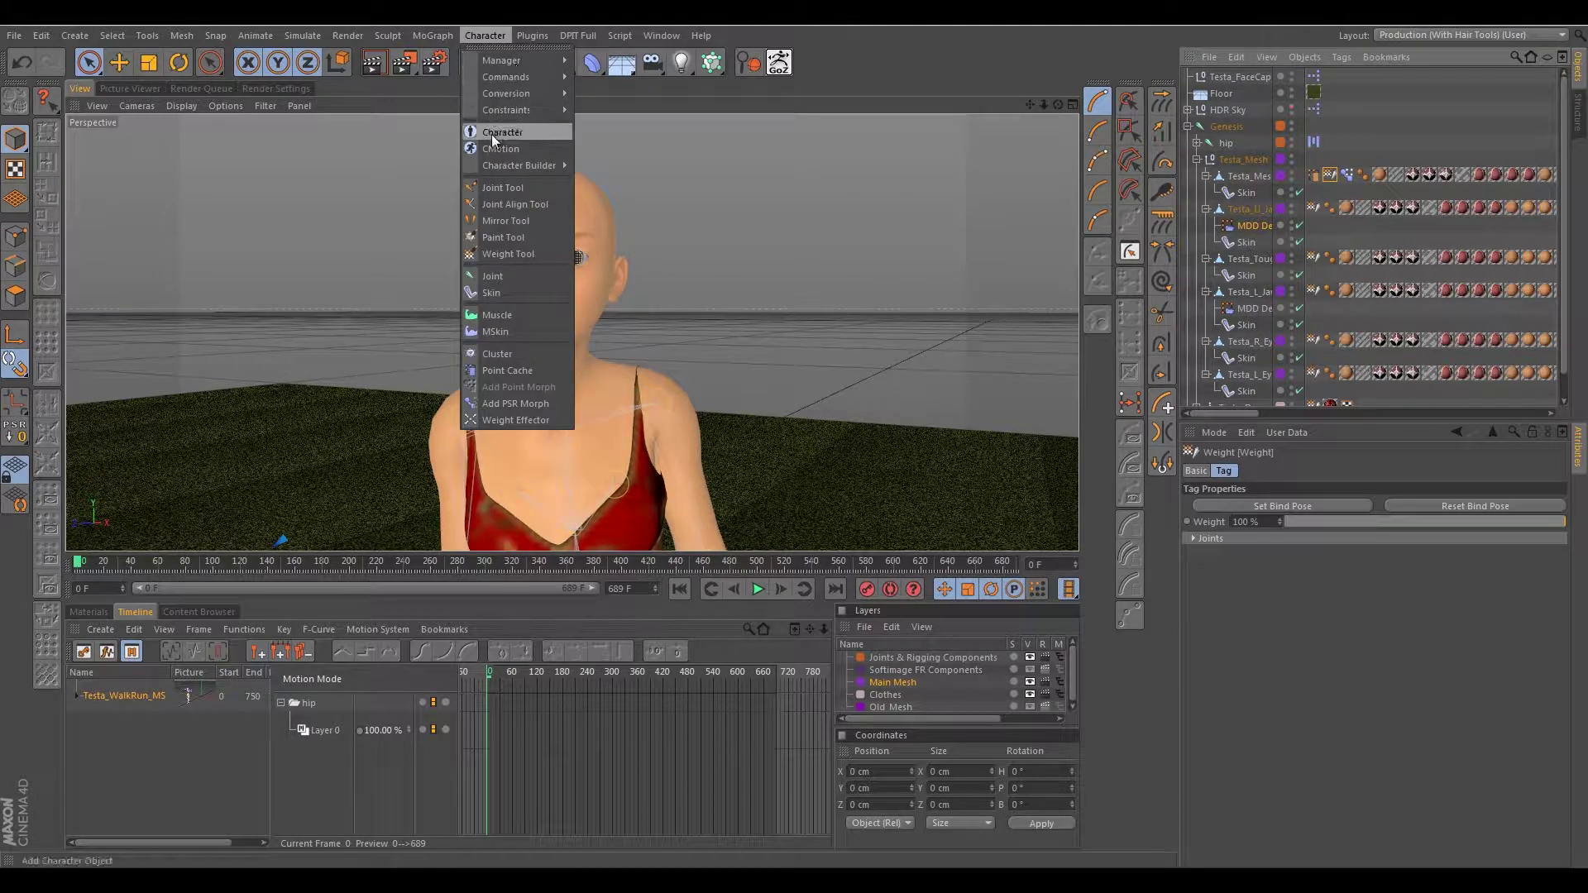
mouse_move(522, 78)
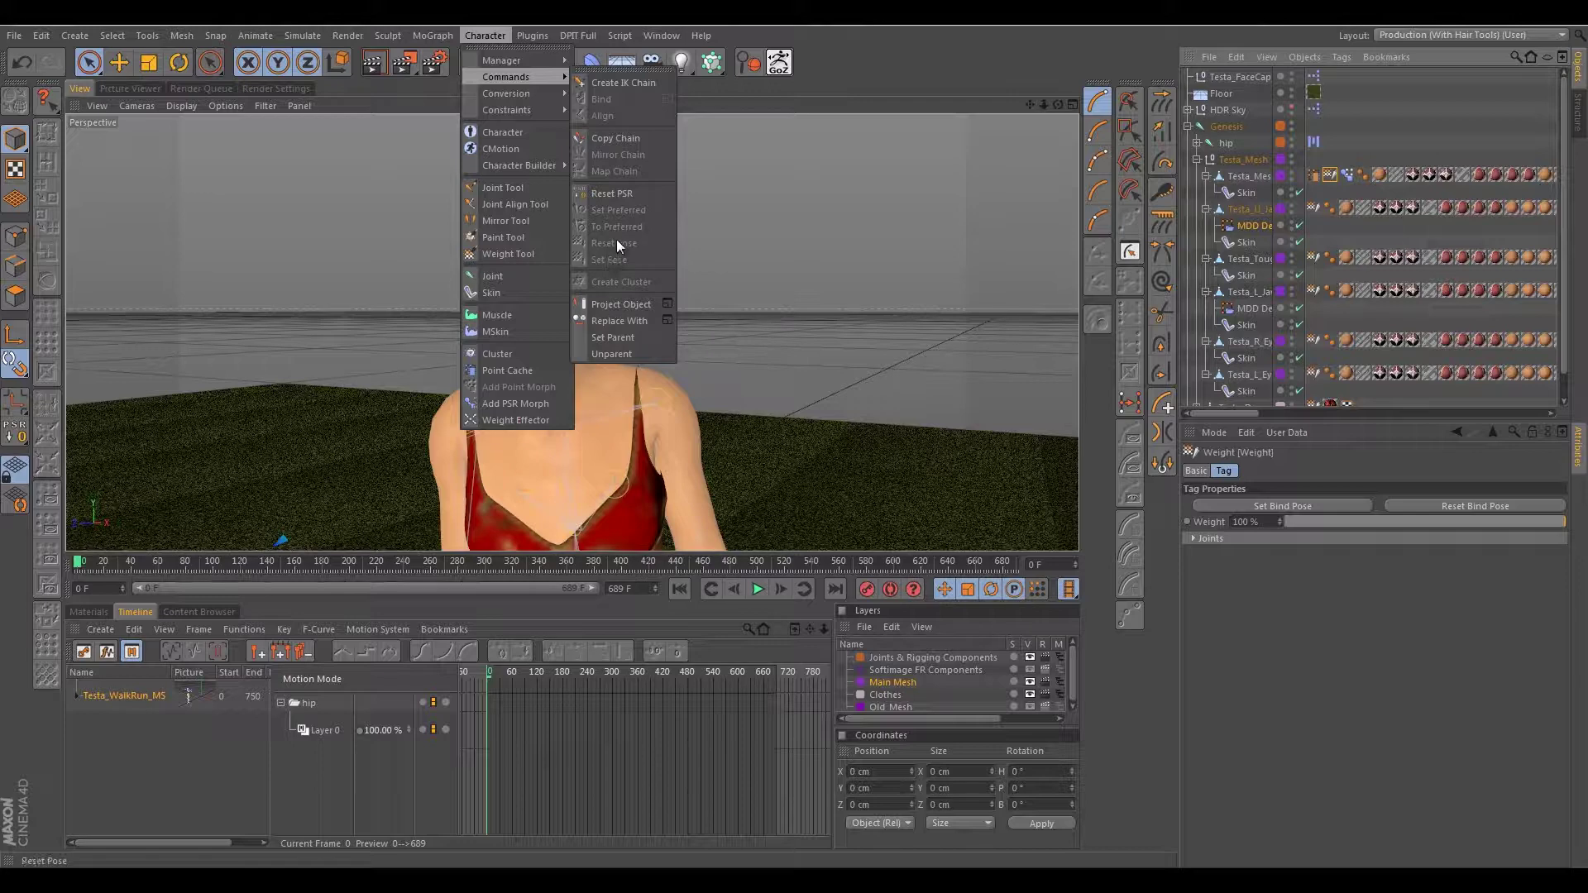
left_click(1331, 175)
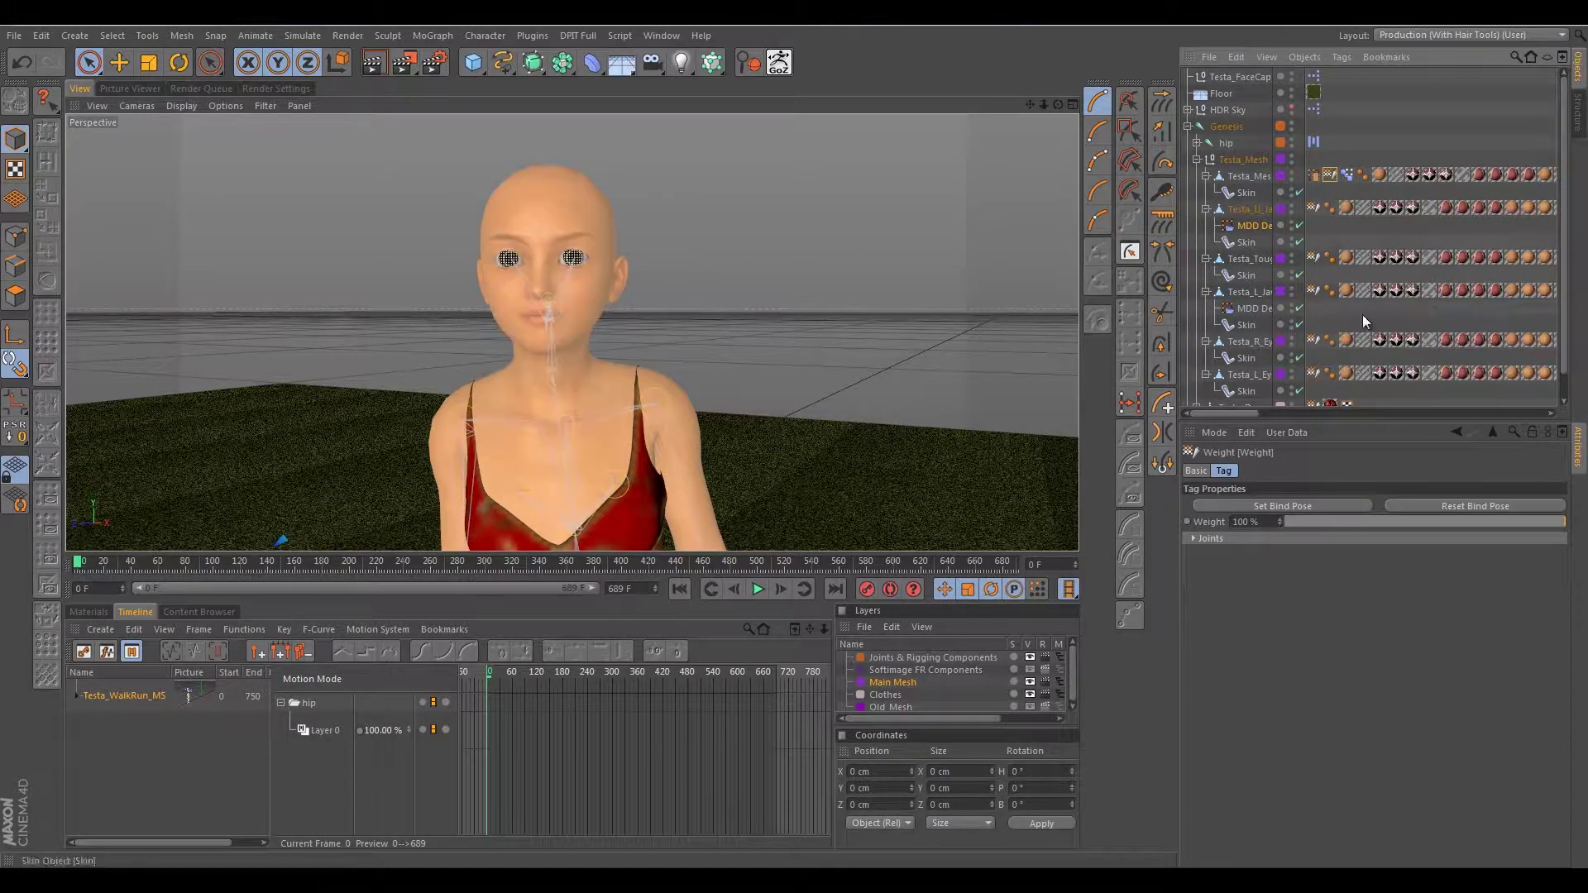
left_click(1473, 505)
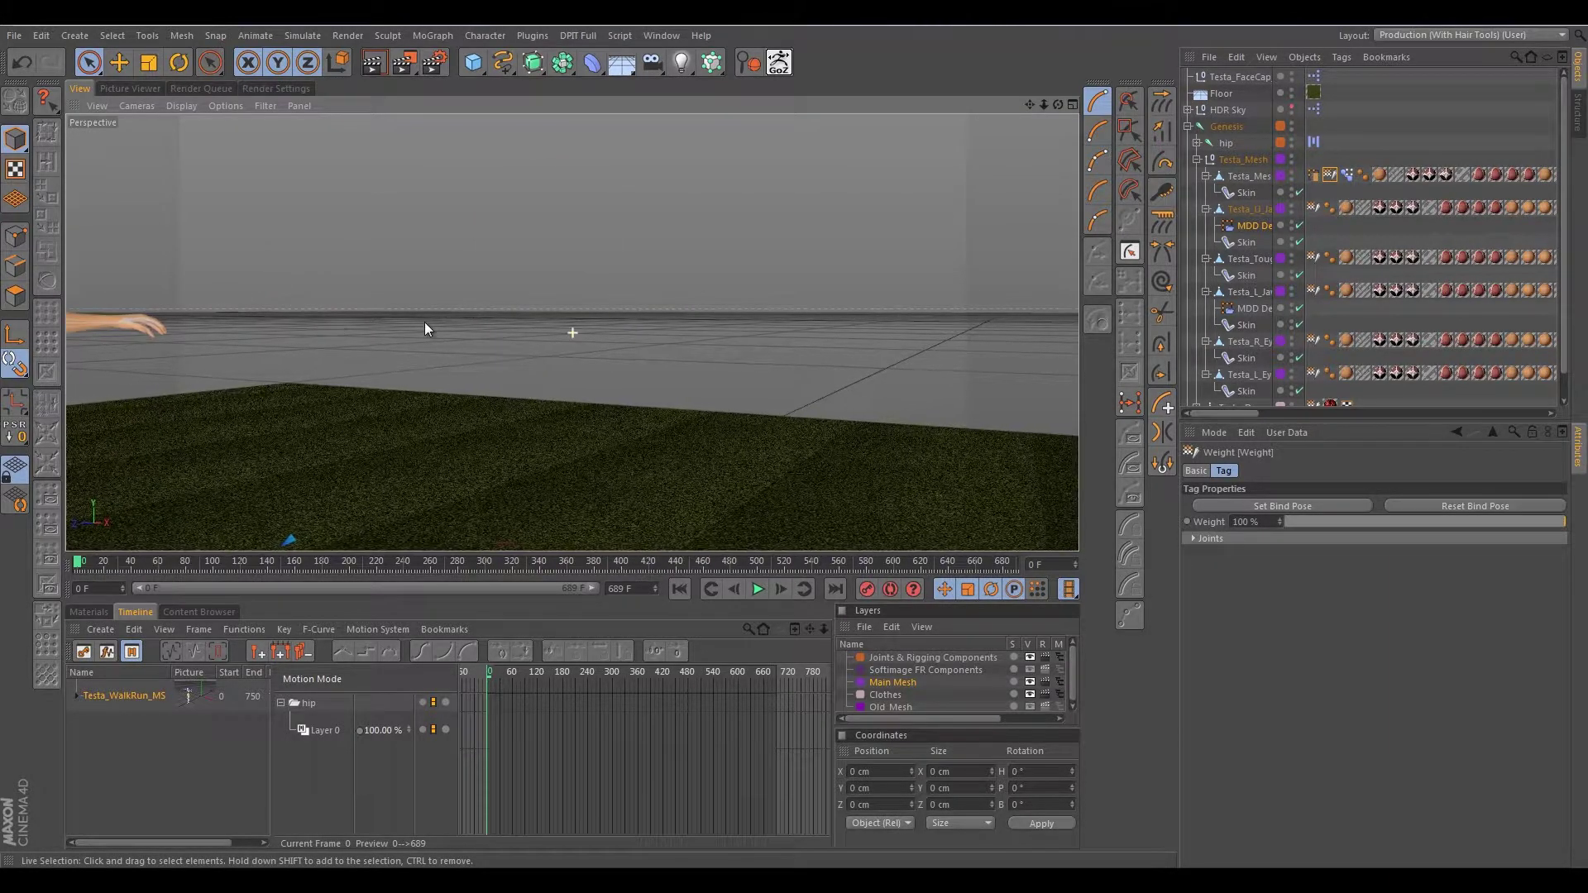
- Bring the T-posed character's upper body into view and switch the interface layout to BP UV Edit (User)
left_click_drag(229, 321, 420, 320, "alt")
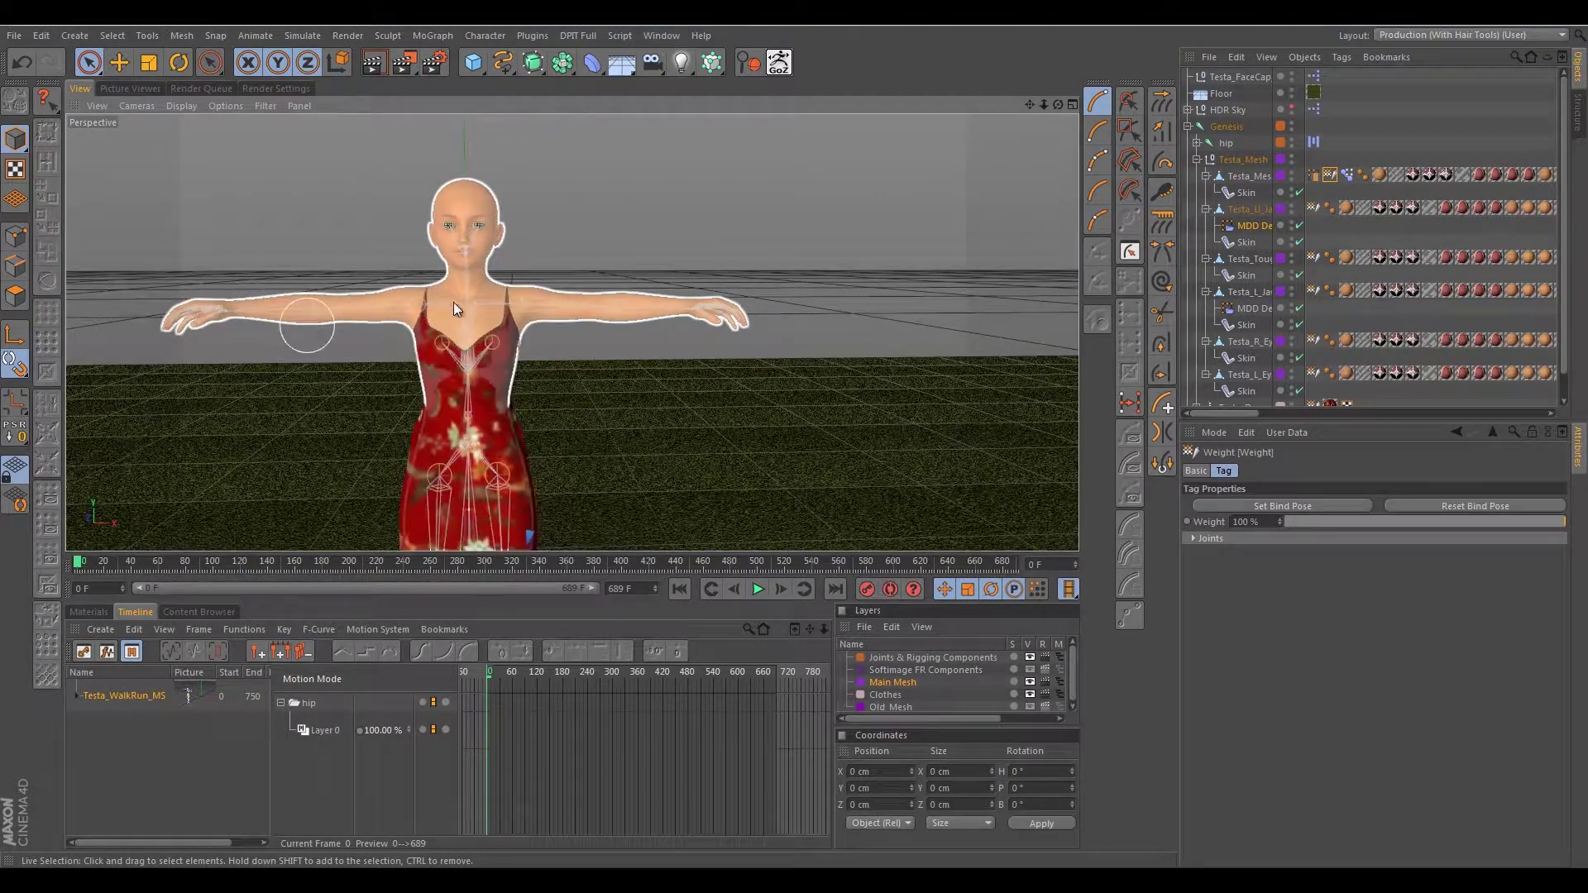
scroll(455, 315, "up", 4)
left_click_drag(456, 336, 535, 389, "alt")
scroll(550, 324, "up", 1)
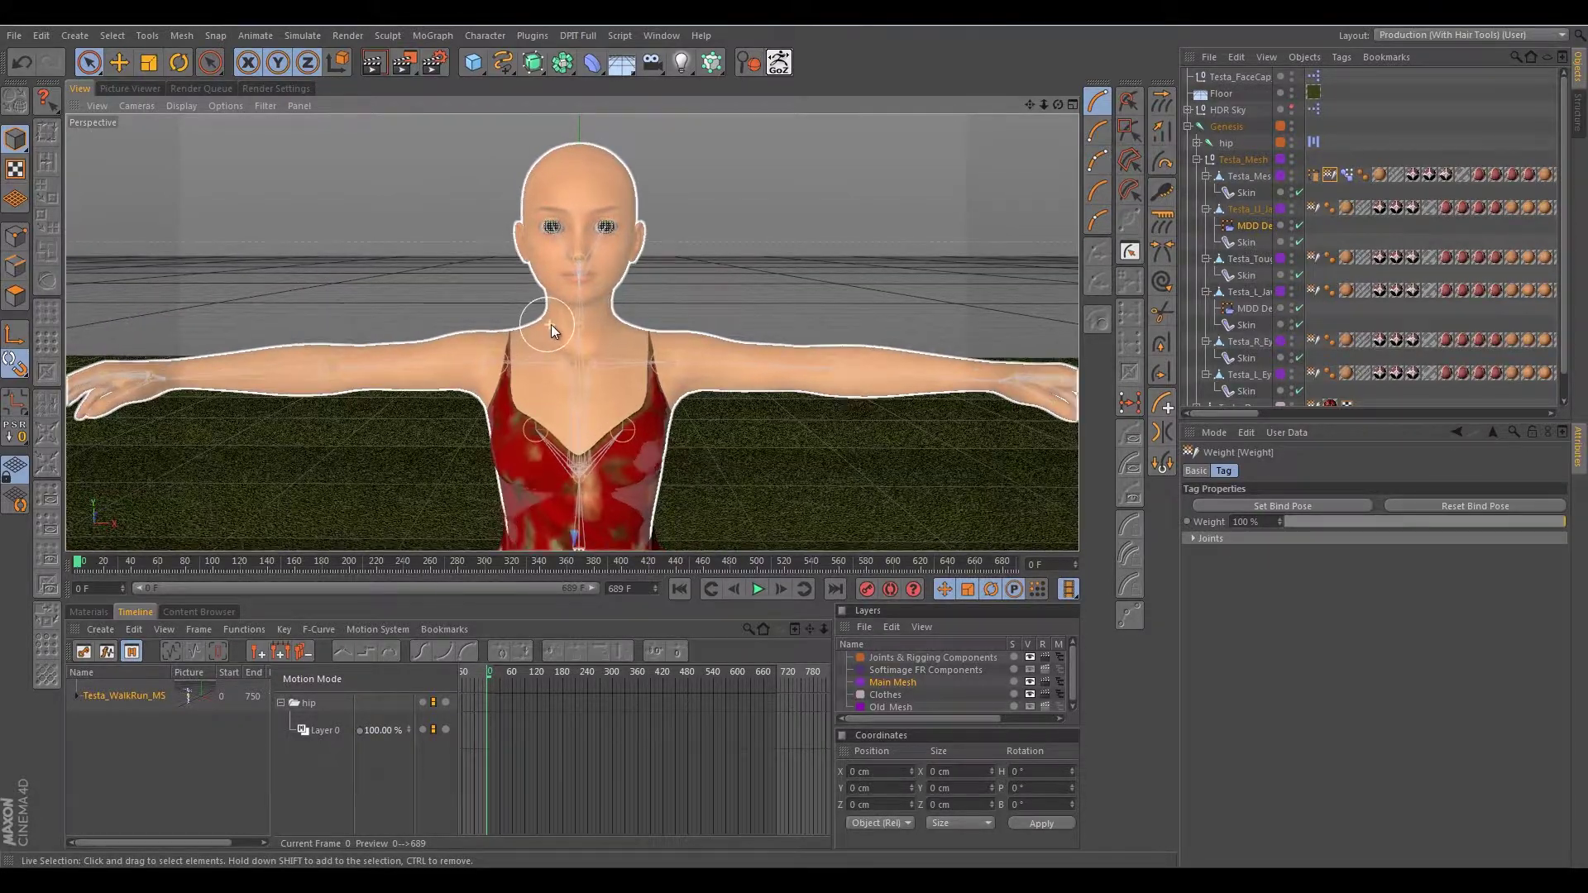
middle_click_drag(563, 328, 574, 374, "alt")
left_click_drag(573, 301, 603, 374, "alt")
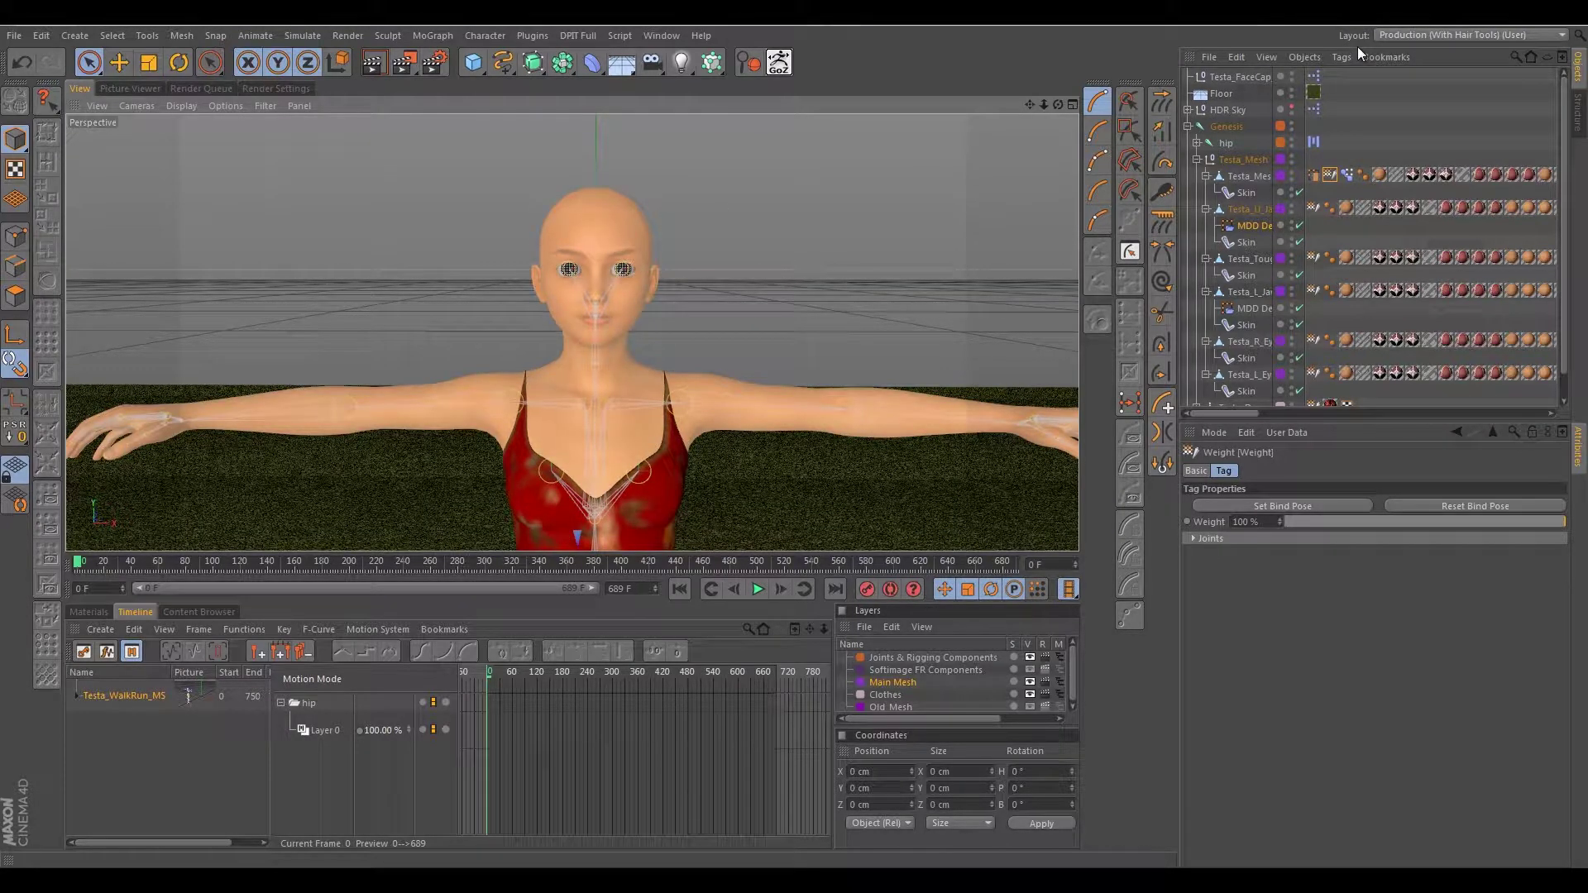
left_click(1421, 36)
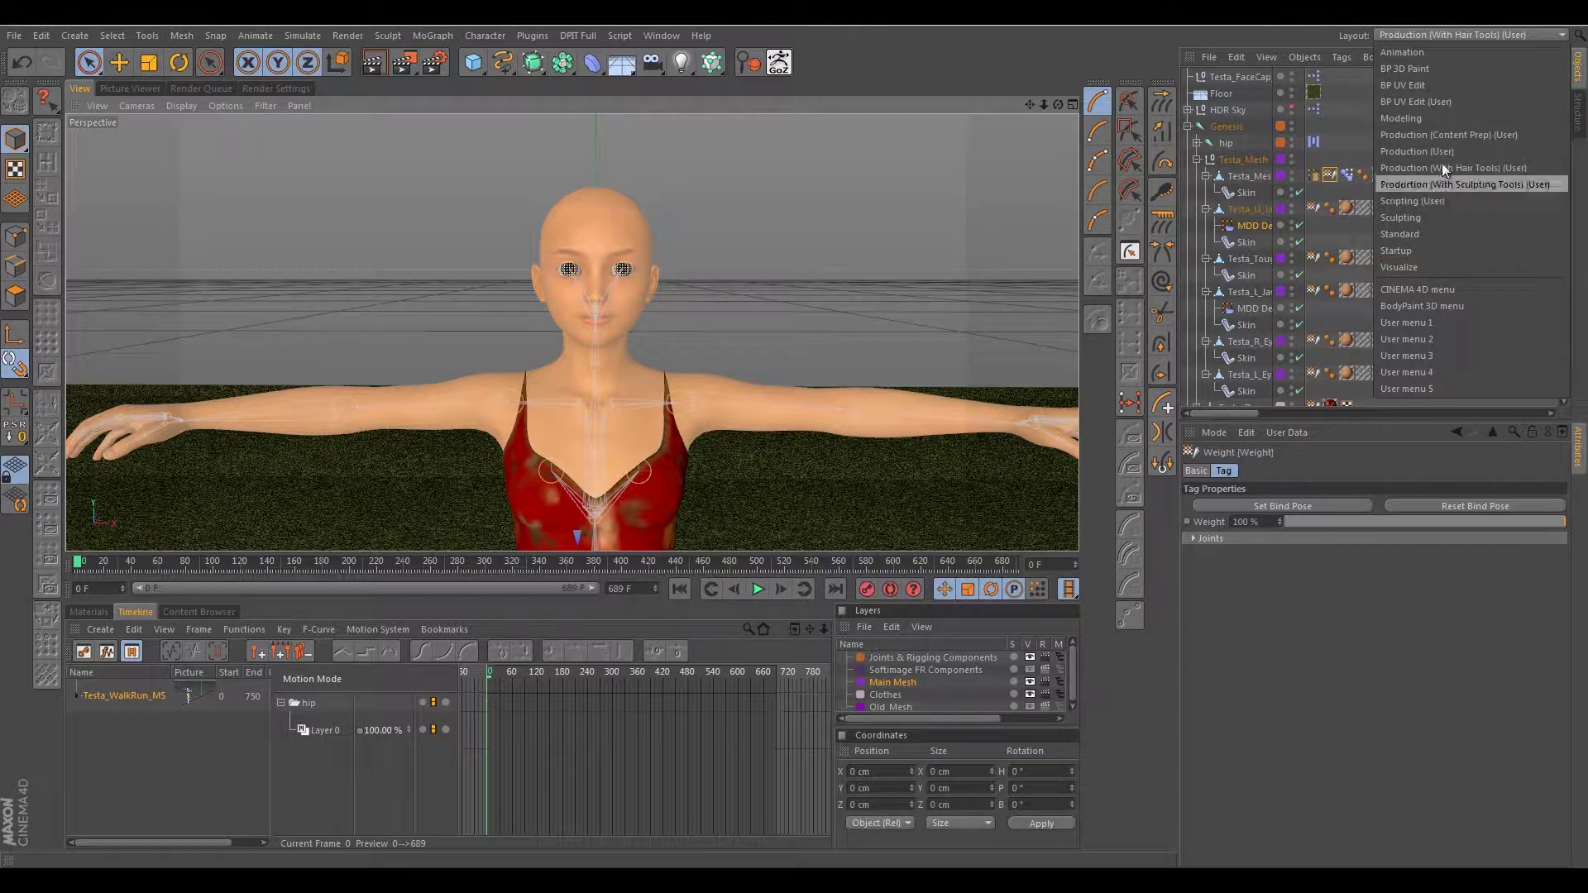
left_click(1437, 103)
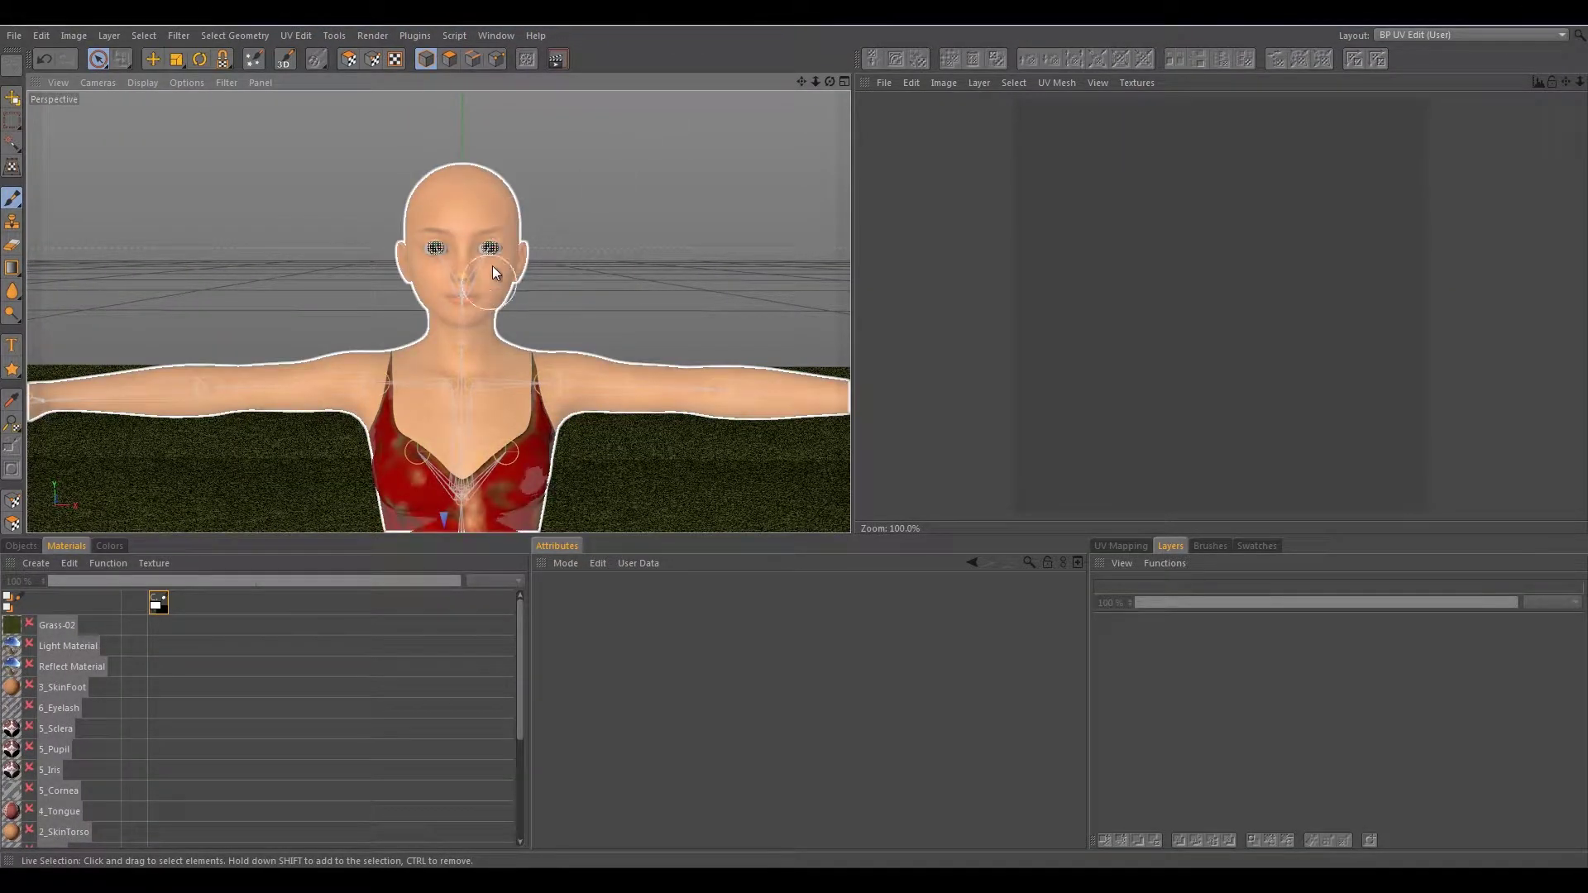
- Examine the character's face and shoulders up close from the front
scroll(442, 308, "up", 2)
middle_click_drag(485, 309, 484, 374, "alt")
left_click_drag(439, 313, 456, 285, "alt")
right_click_drag(457, 284, 493, 319, "alt")
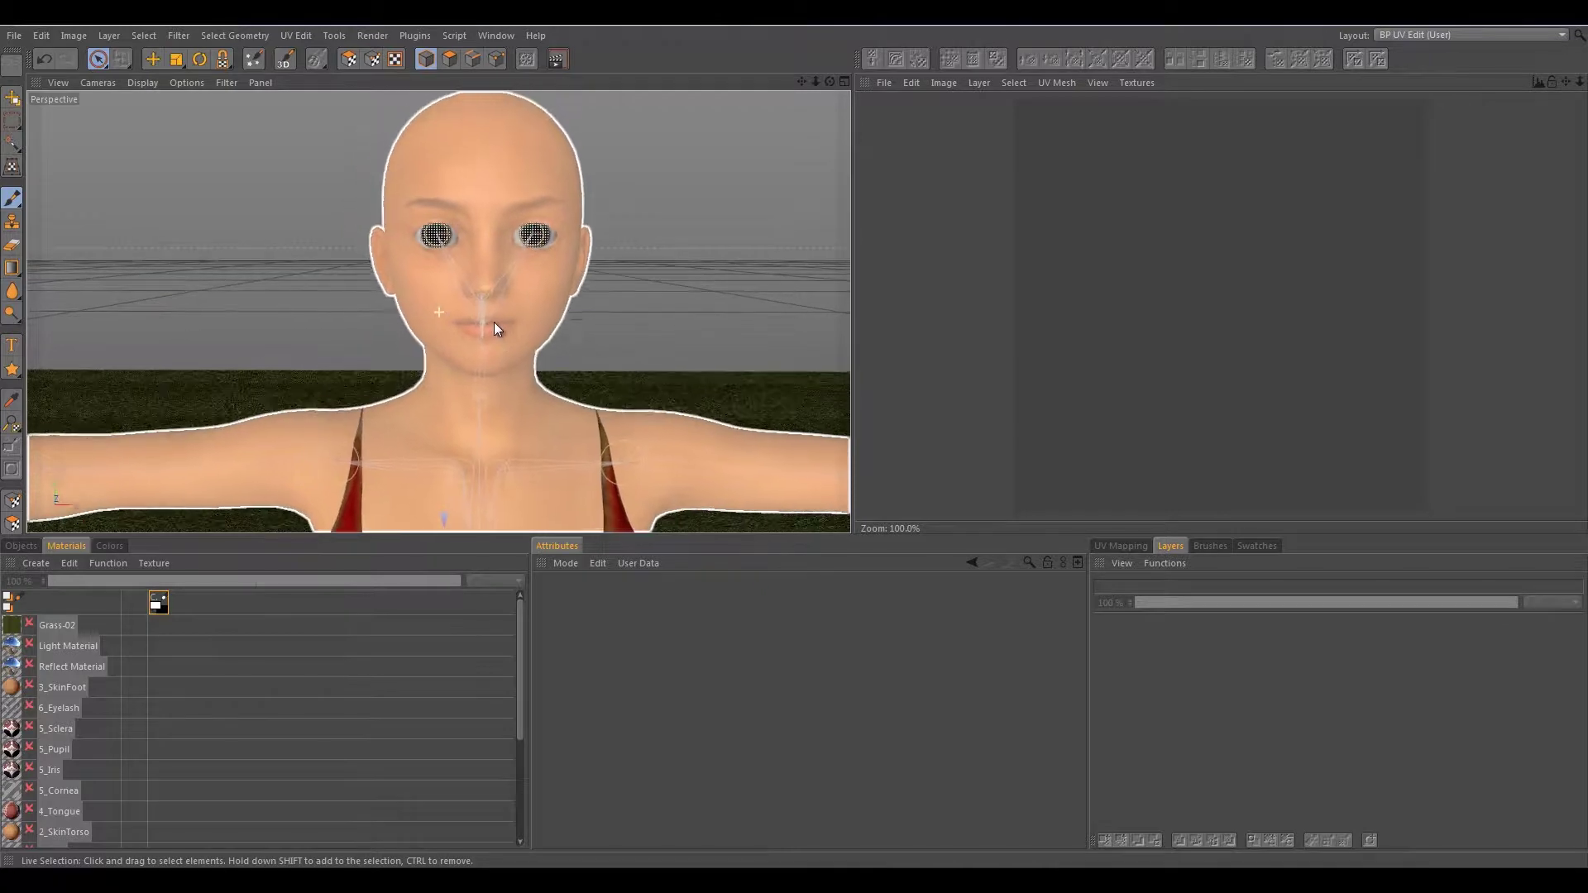
mouse_move(493, 324)
left_mouse_down("alt")
mouse_move(450, 324)
mouse_move(482, 321)
mouse_move(469, 325)
left_mouse_up("alt")
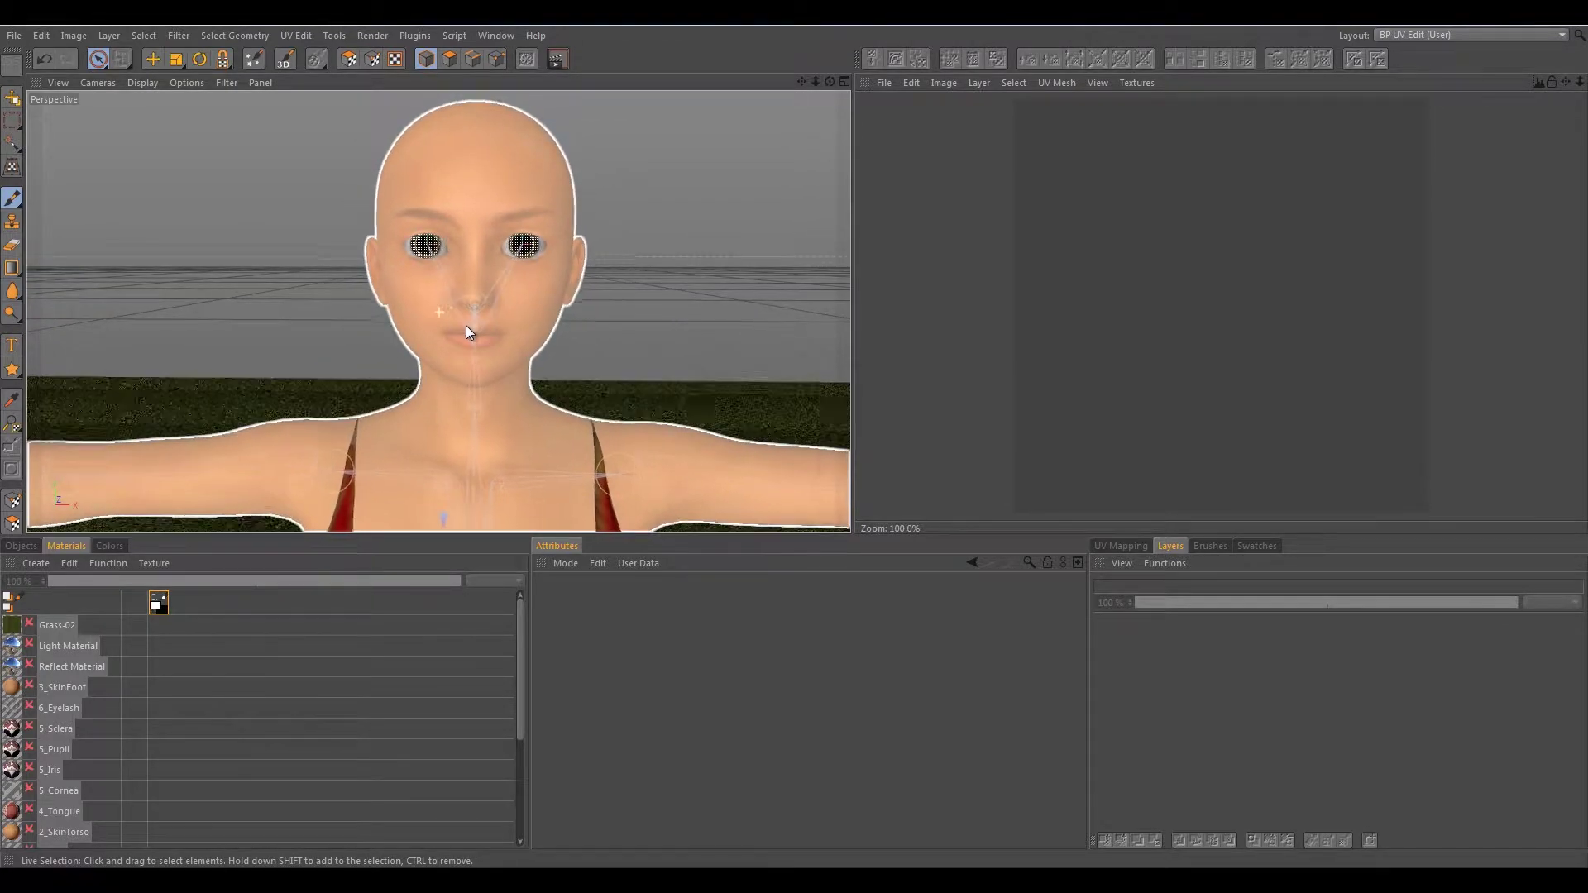
middle_click_drag(468, 325, 460, 336, "alt")
left_click_drag(459, 336, 458, 320, "alt")
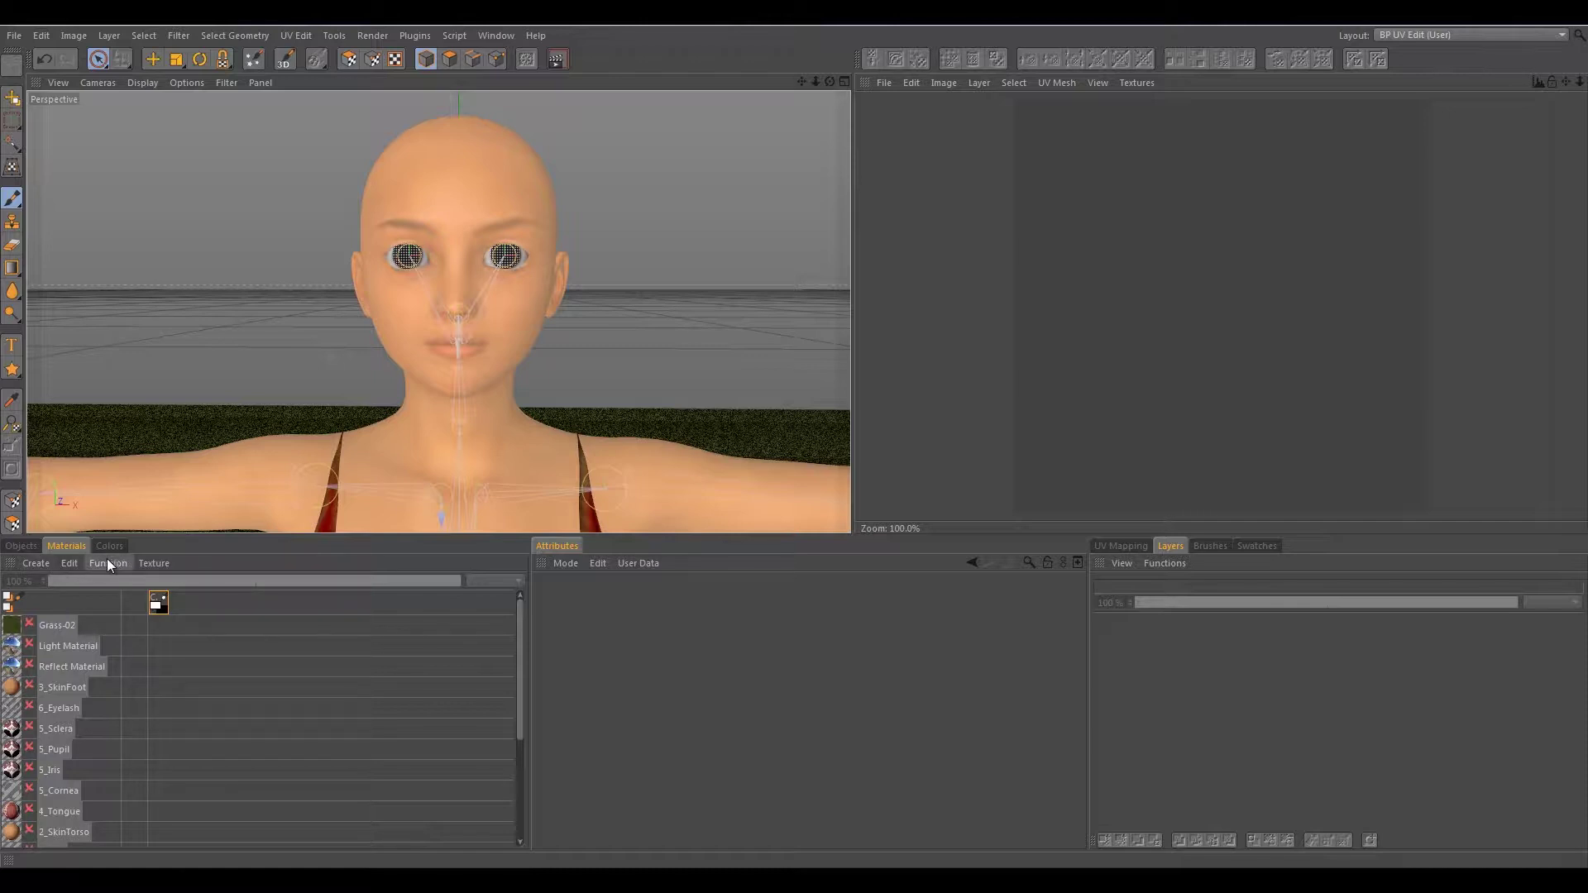
- Compare the materials shown as a material list and as material icons, and return to the compact Layer Manager display
left_click(76, 563)
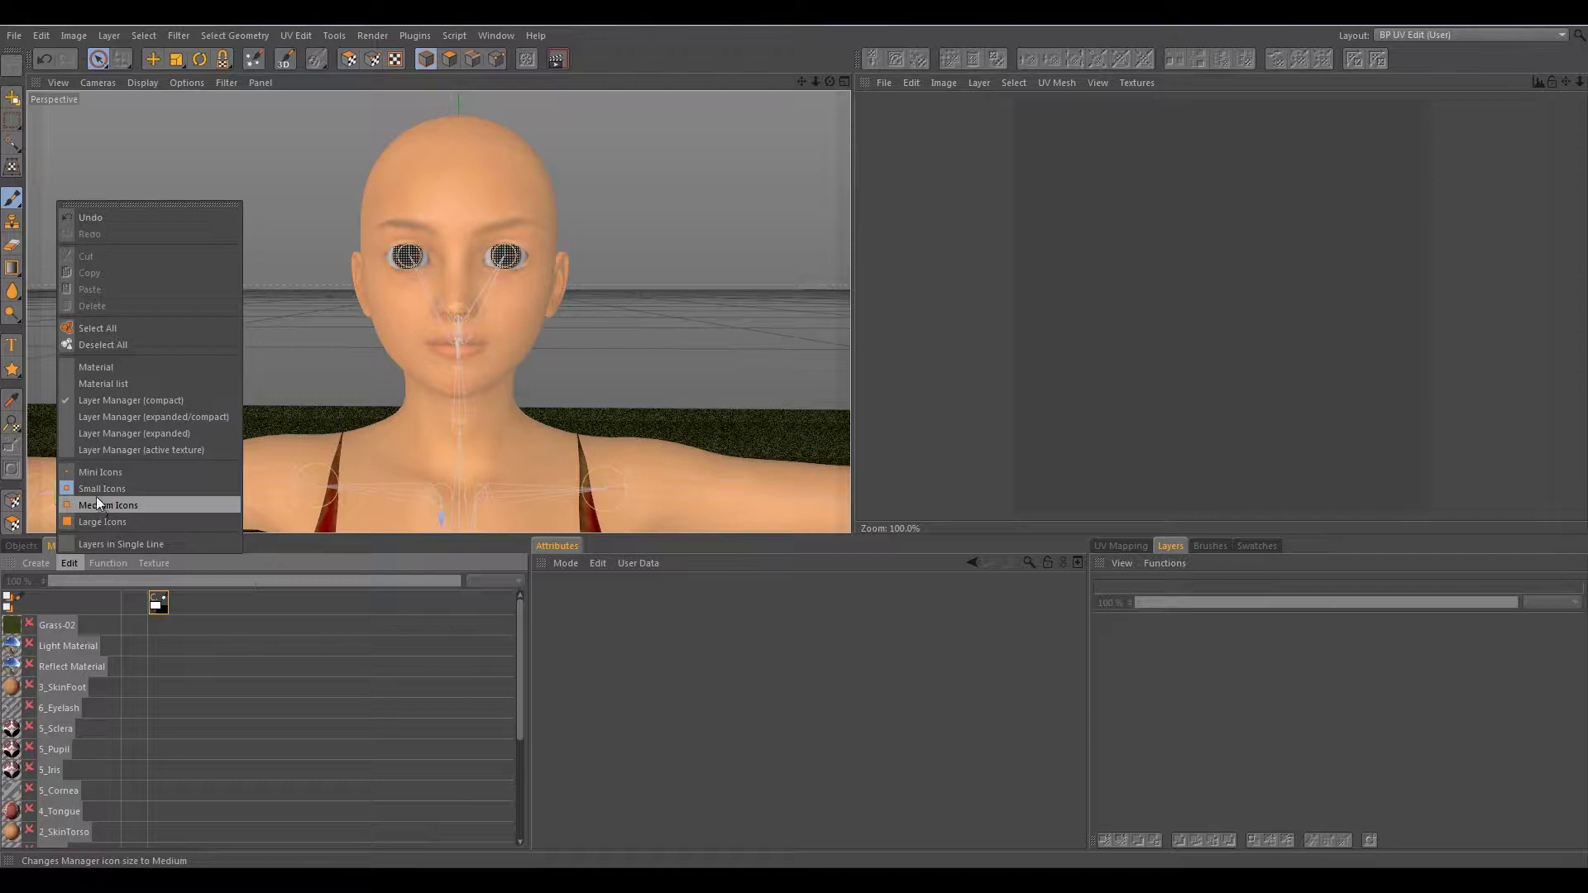
left_click(101, 381)
left_click(72, 561)
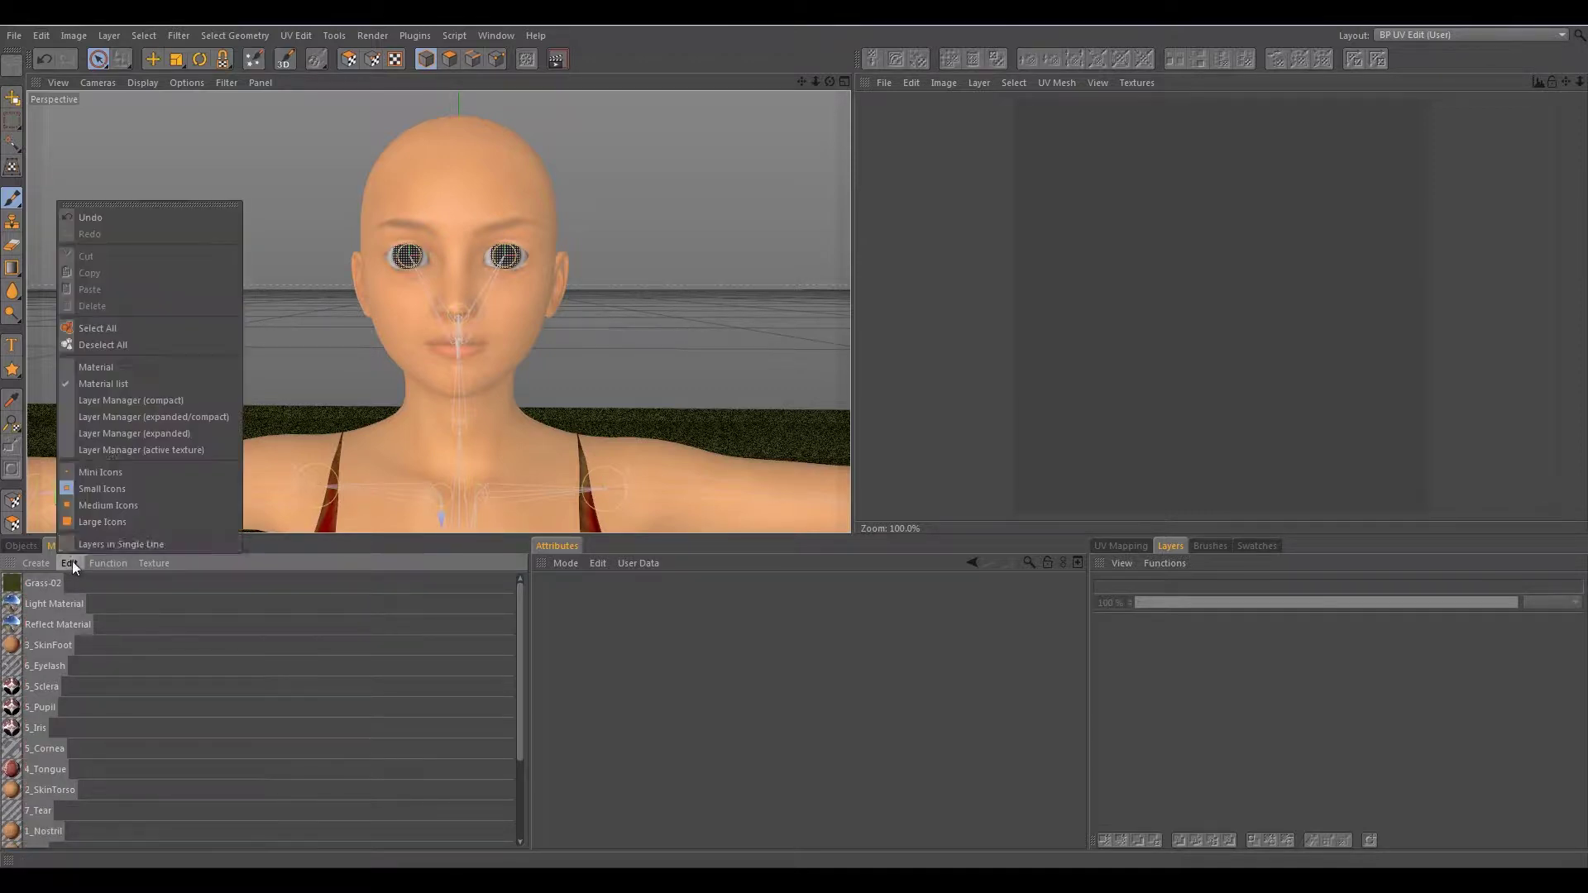
left_click(101, 372)
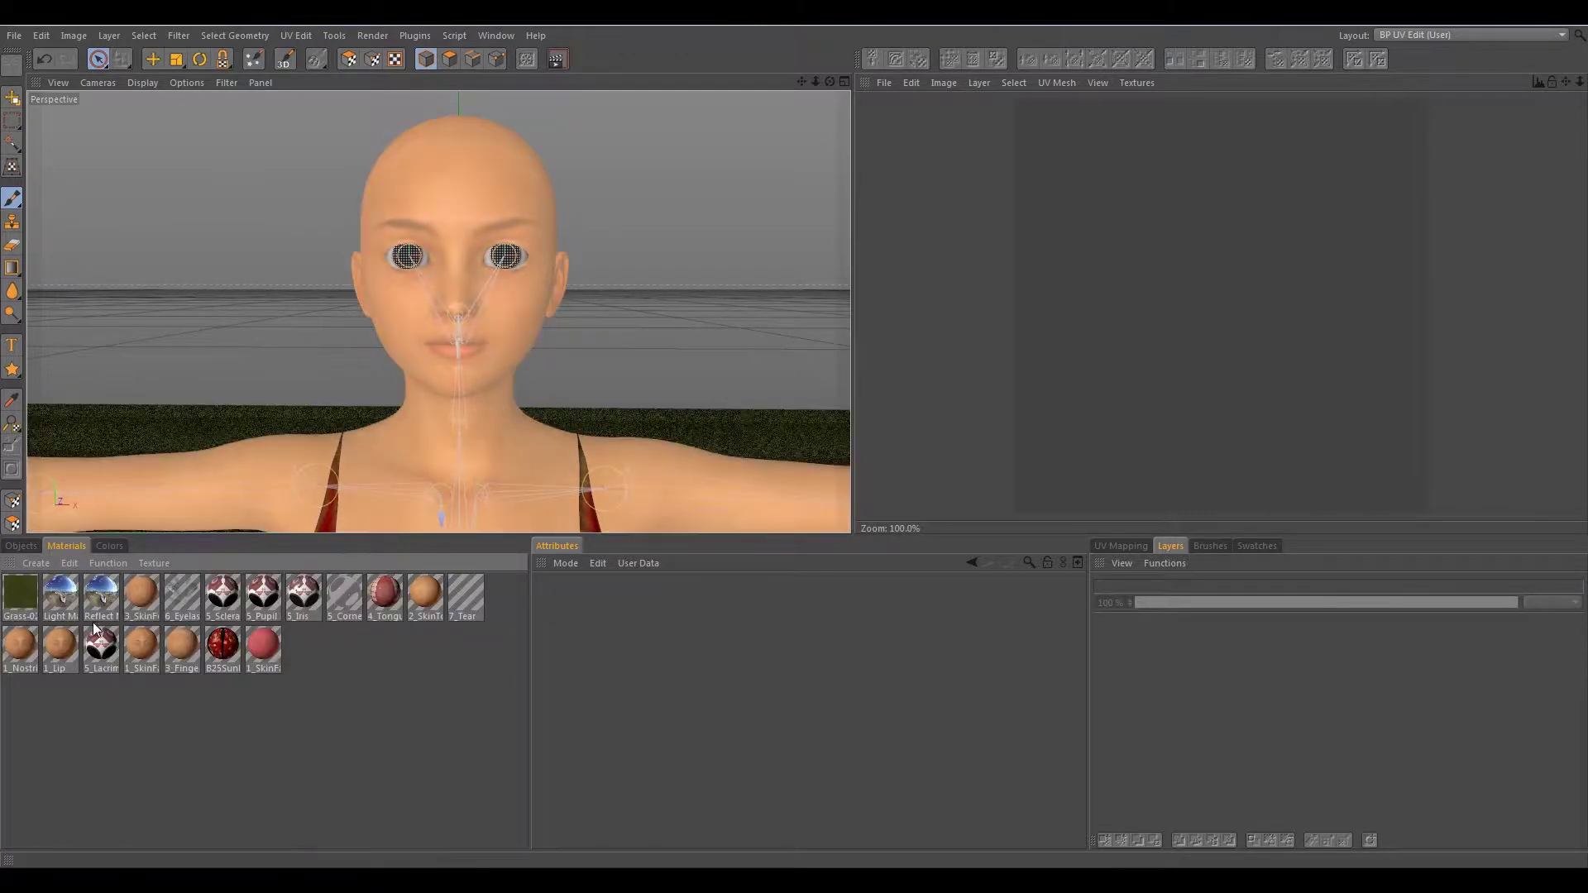
left_click(70, 563)
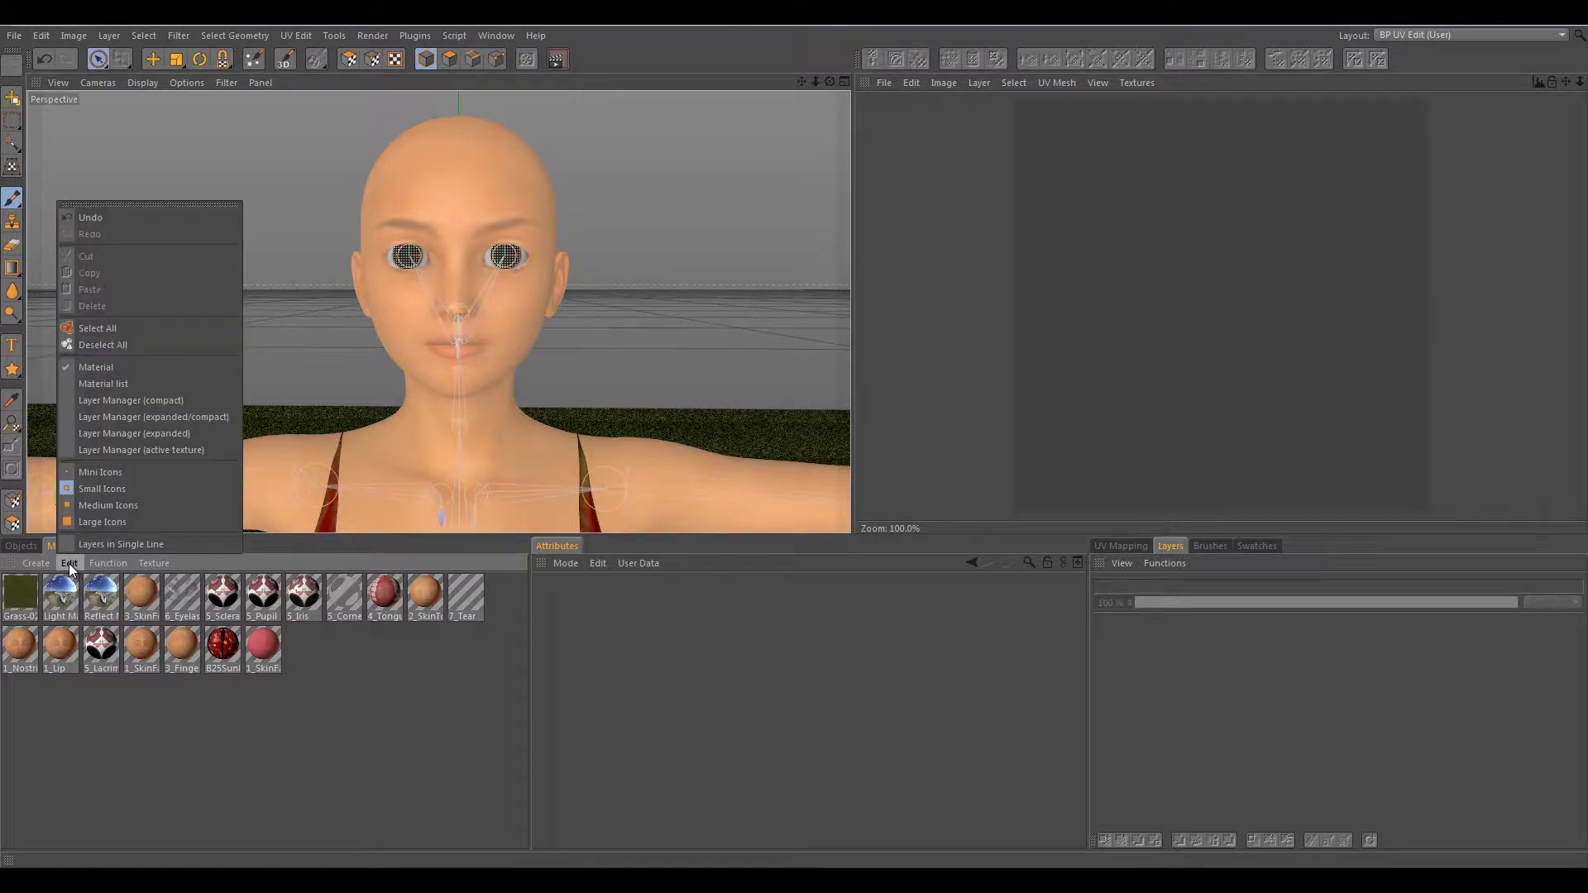
left_click(122, 402)
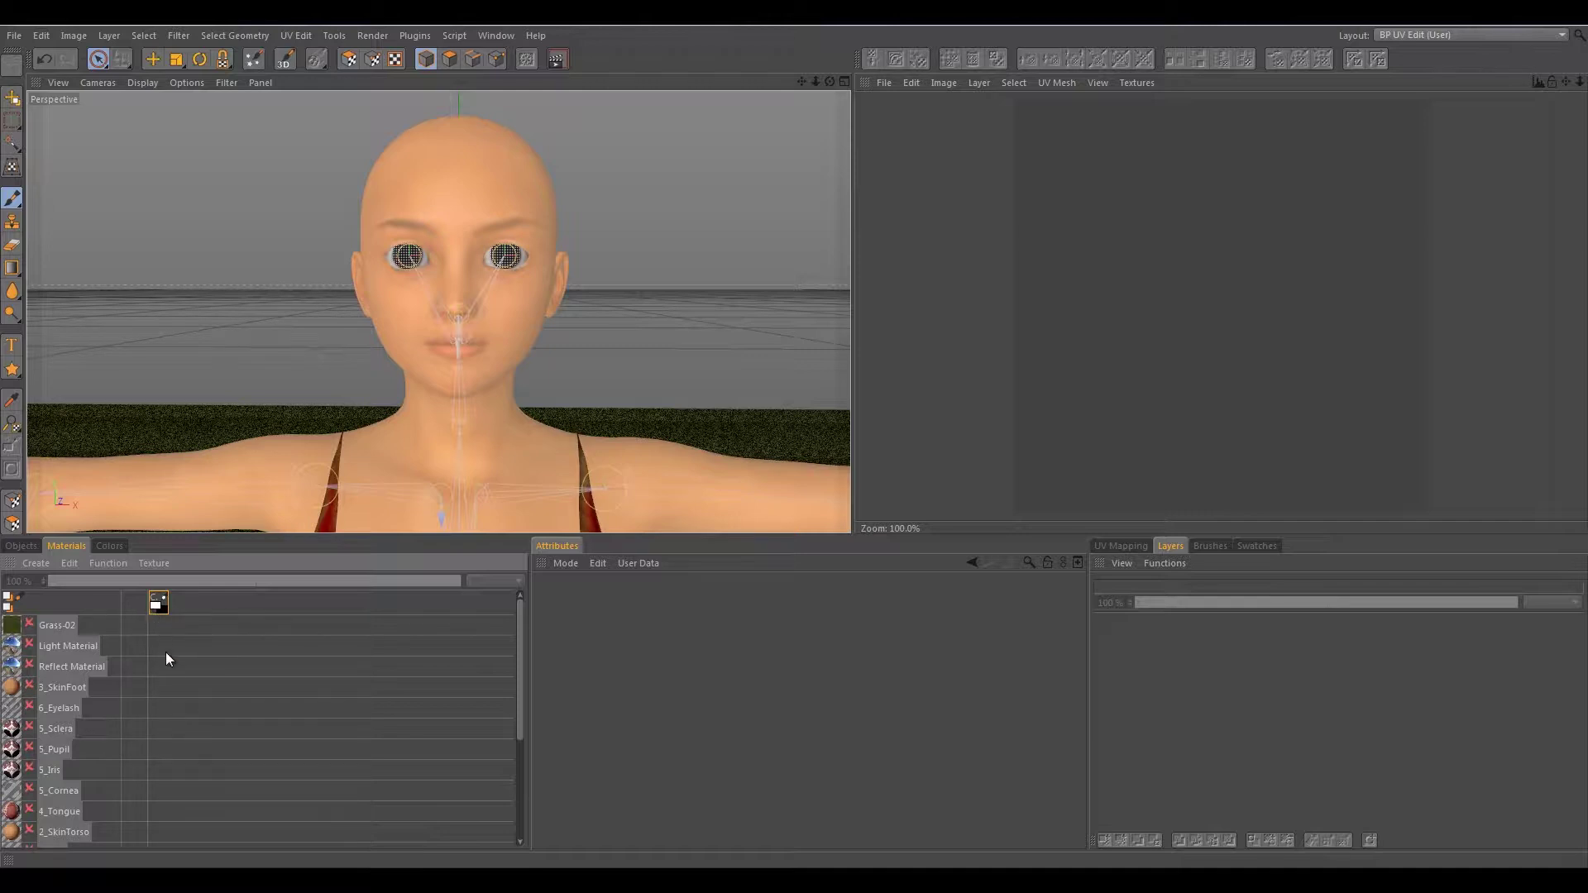
- Select the character's body mesh in the viewport and review its parts and tags in the object hierarchy
left_click(466, 174)
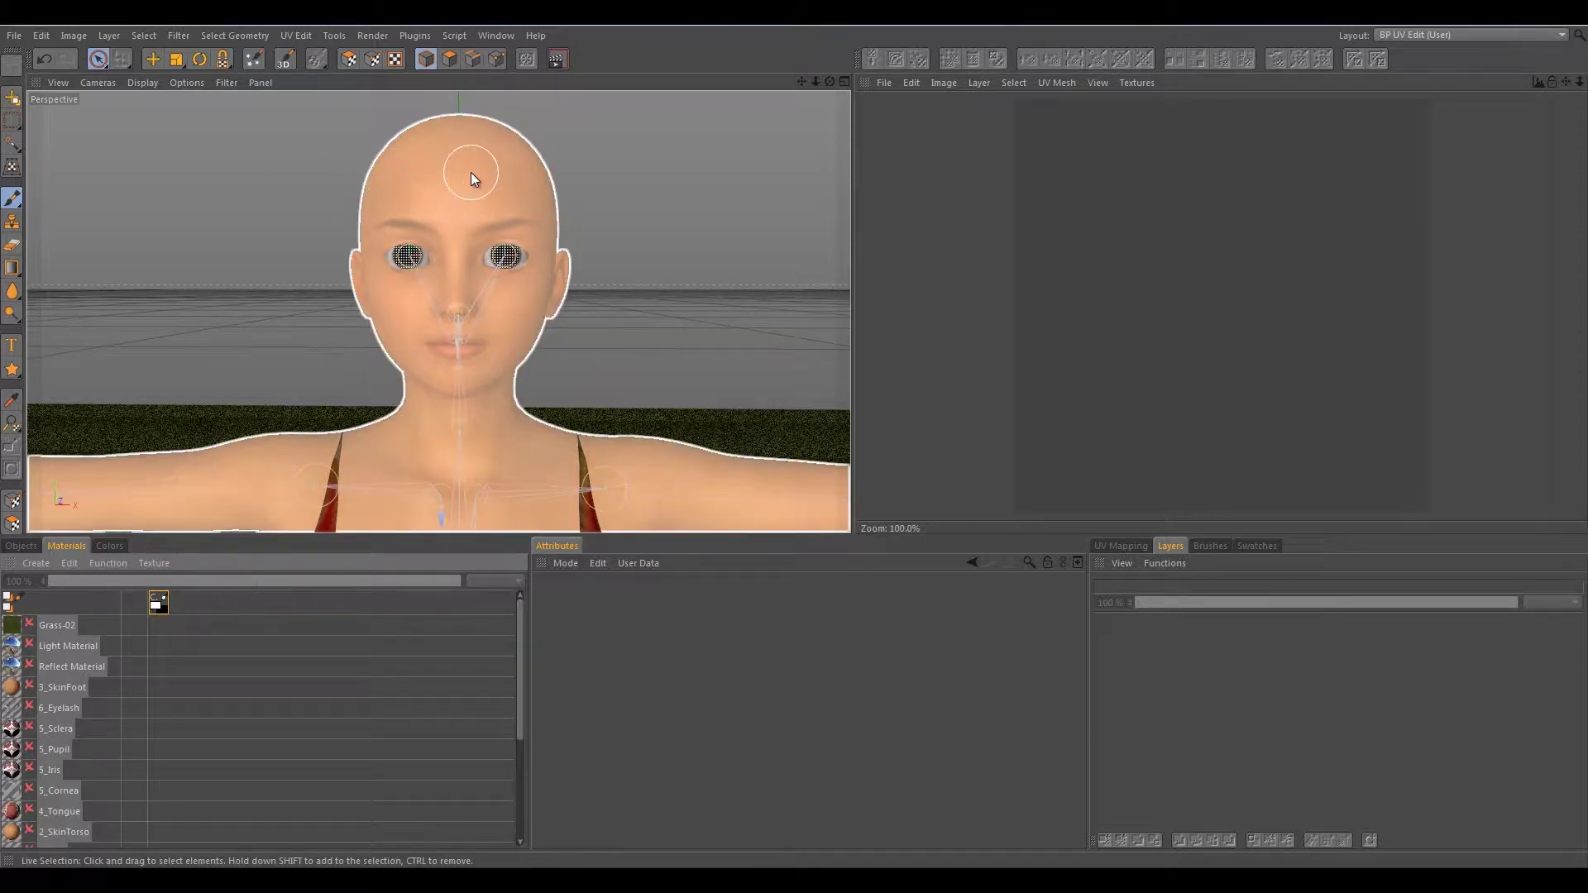
left_click(443, 215)
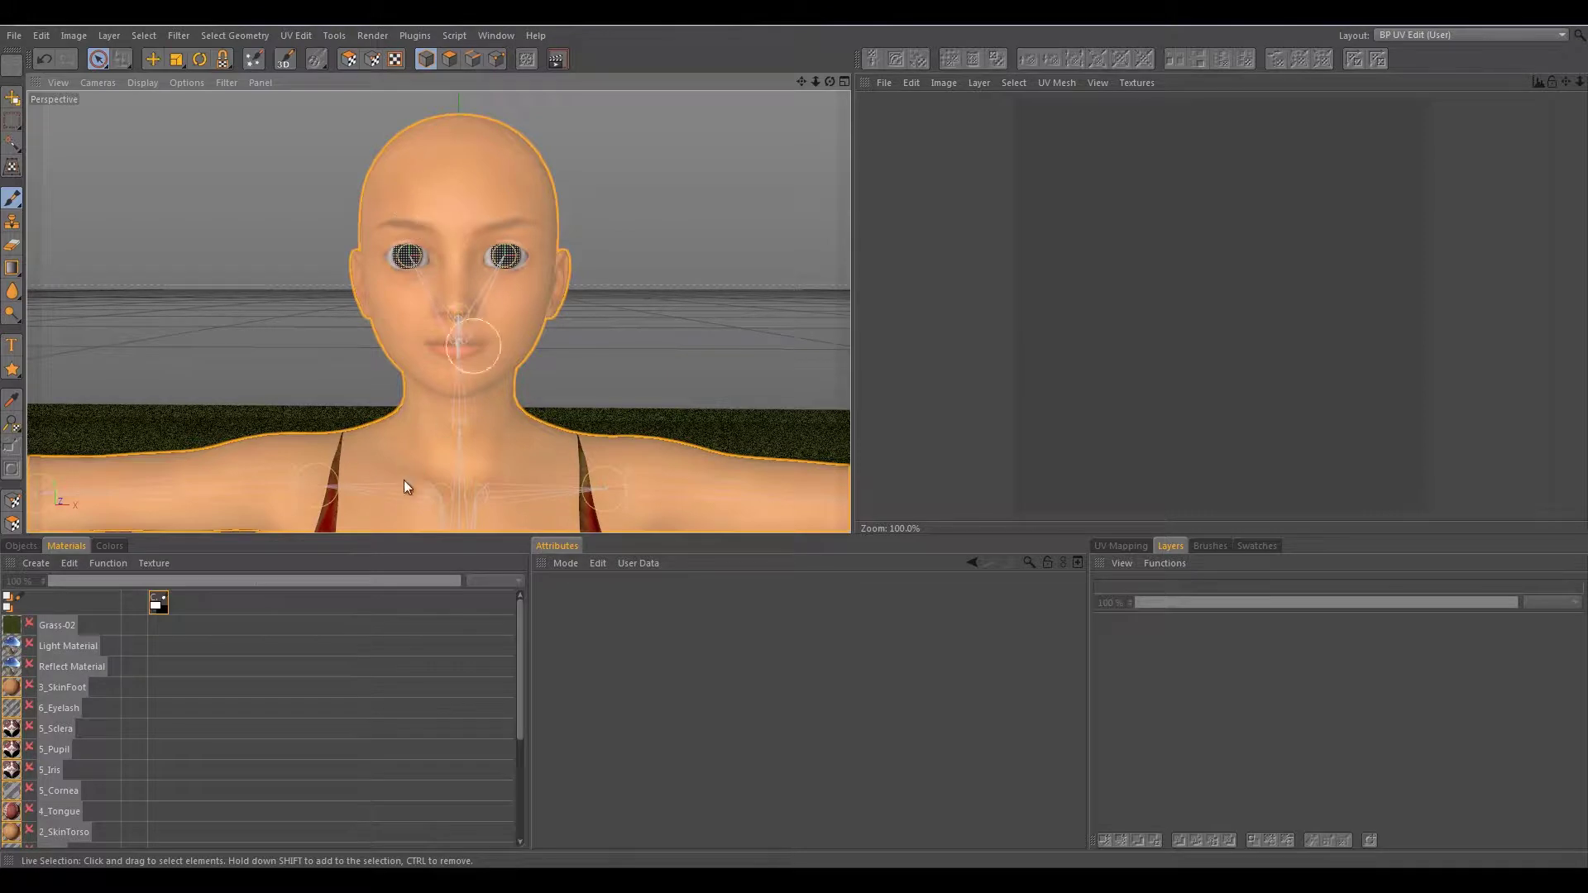
left_click(25, 545)
scroll(330, 672, "down", 1)
scroll(323, 674, "up", 1)
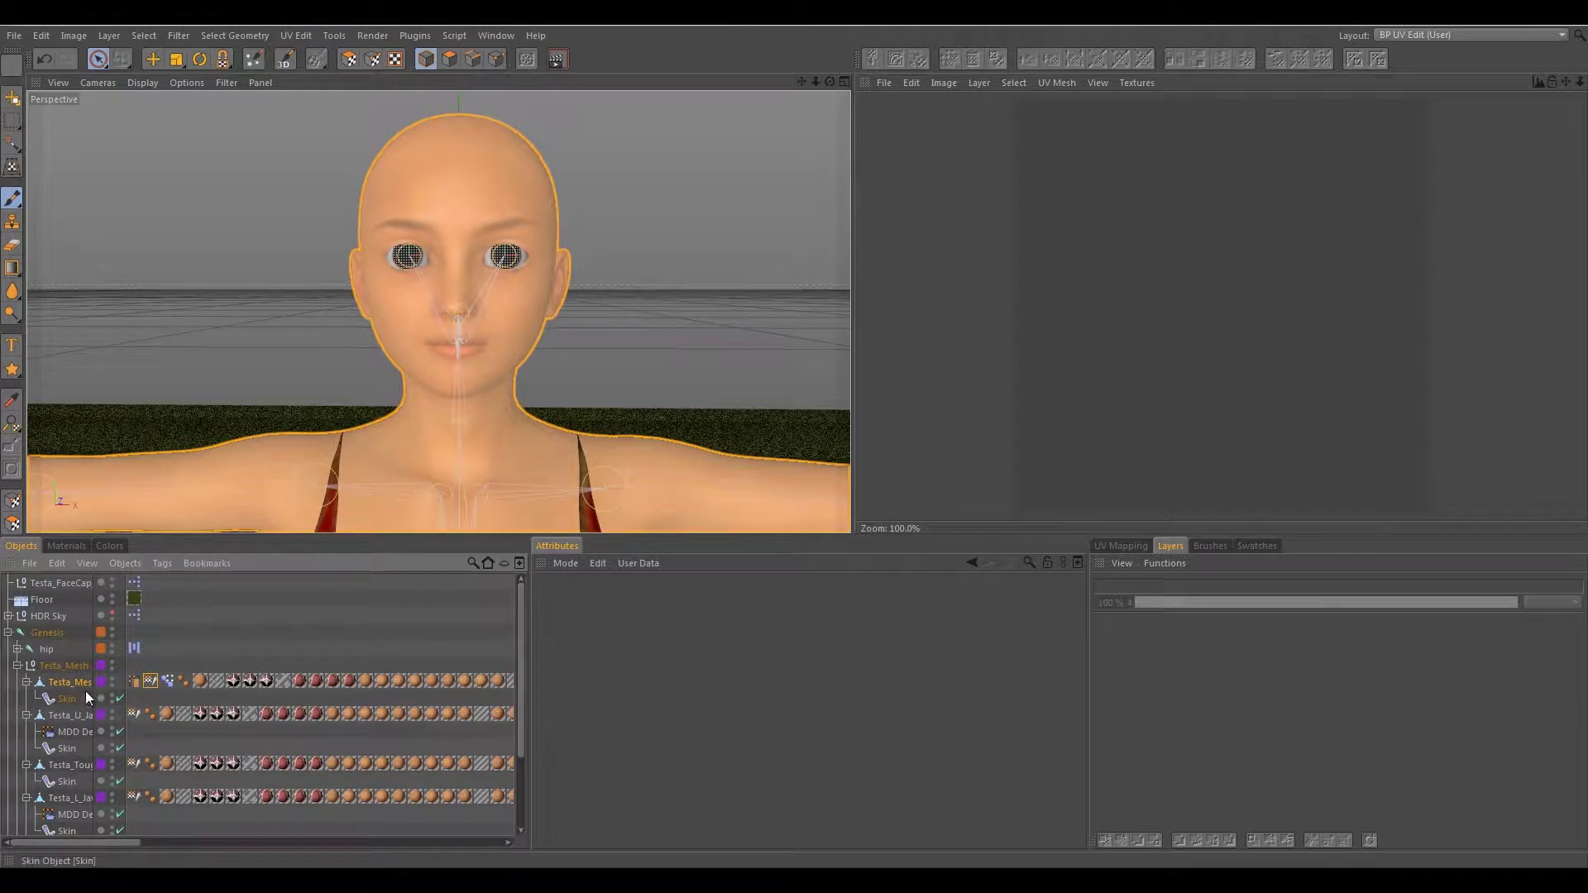
scroll(86, 670, "down", 3)
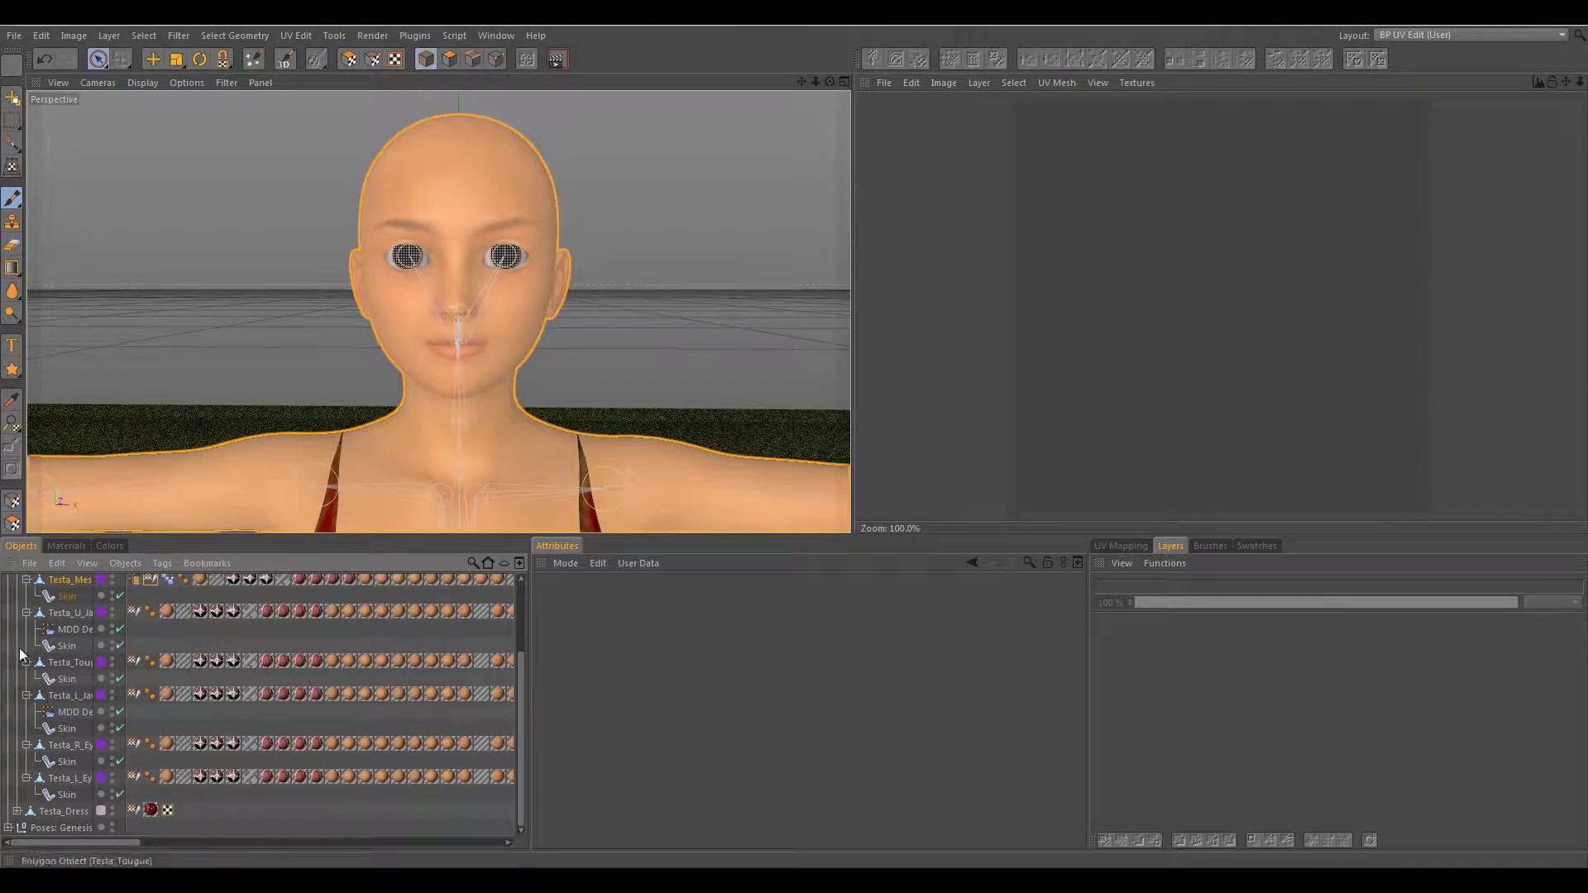
scroll(71, 687, "up", 1)
scroll(58, 662, "down", 1)
- Look through the Layers, Brushes, Swatches and UV Mapping options, ending on the UV Mapping transform settings
left_click(1117, 546)
left_click(1168, 546)
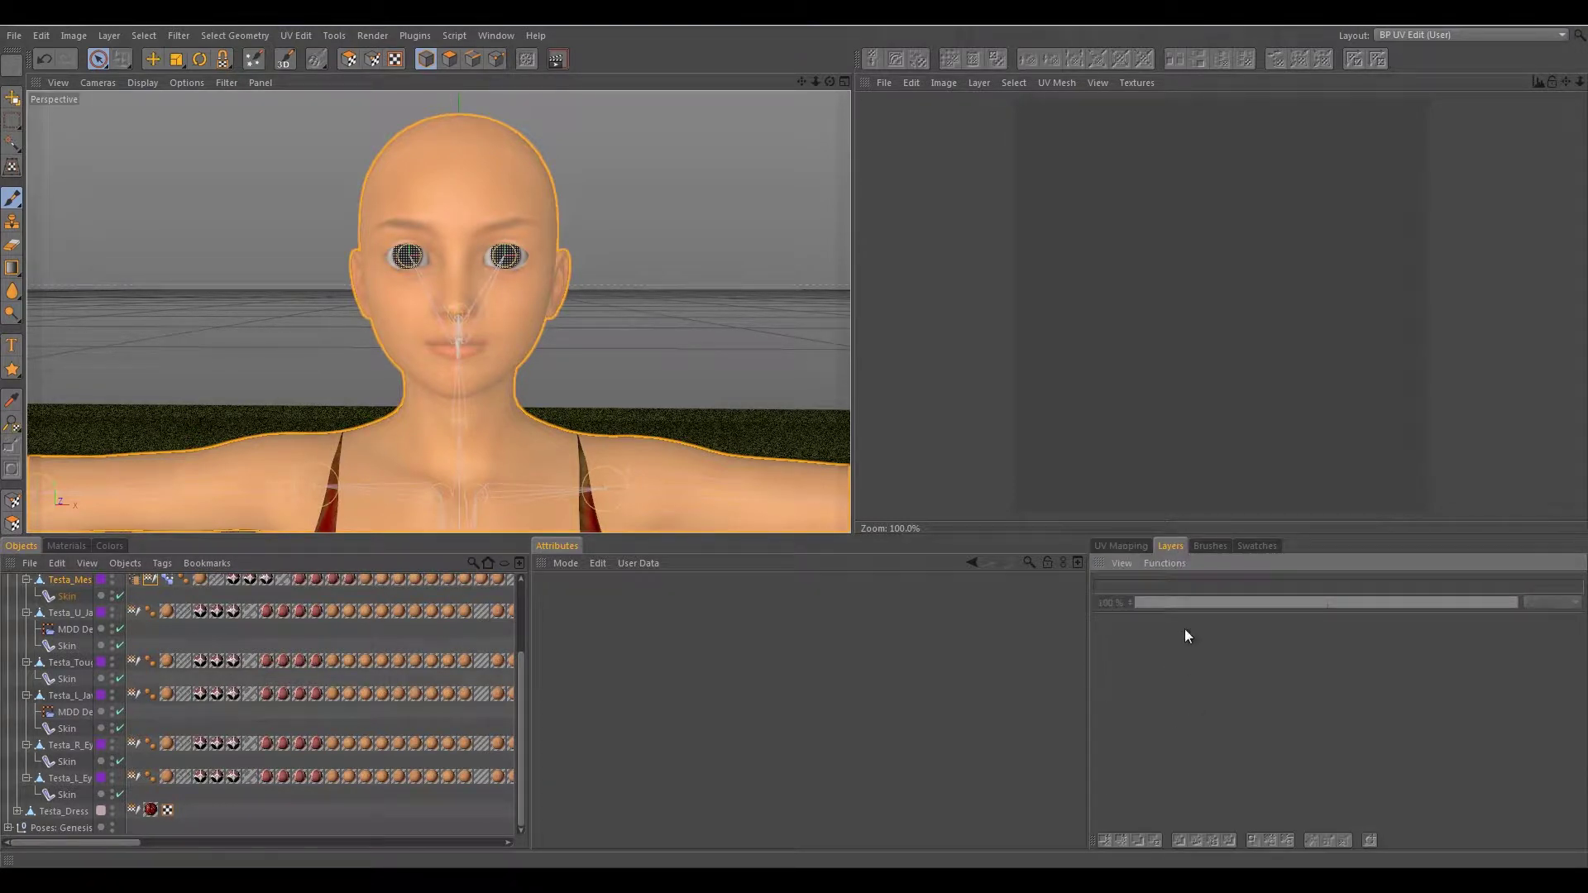
left_click(1115, 545)
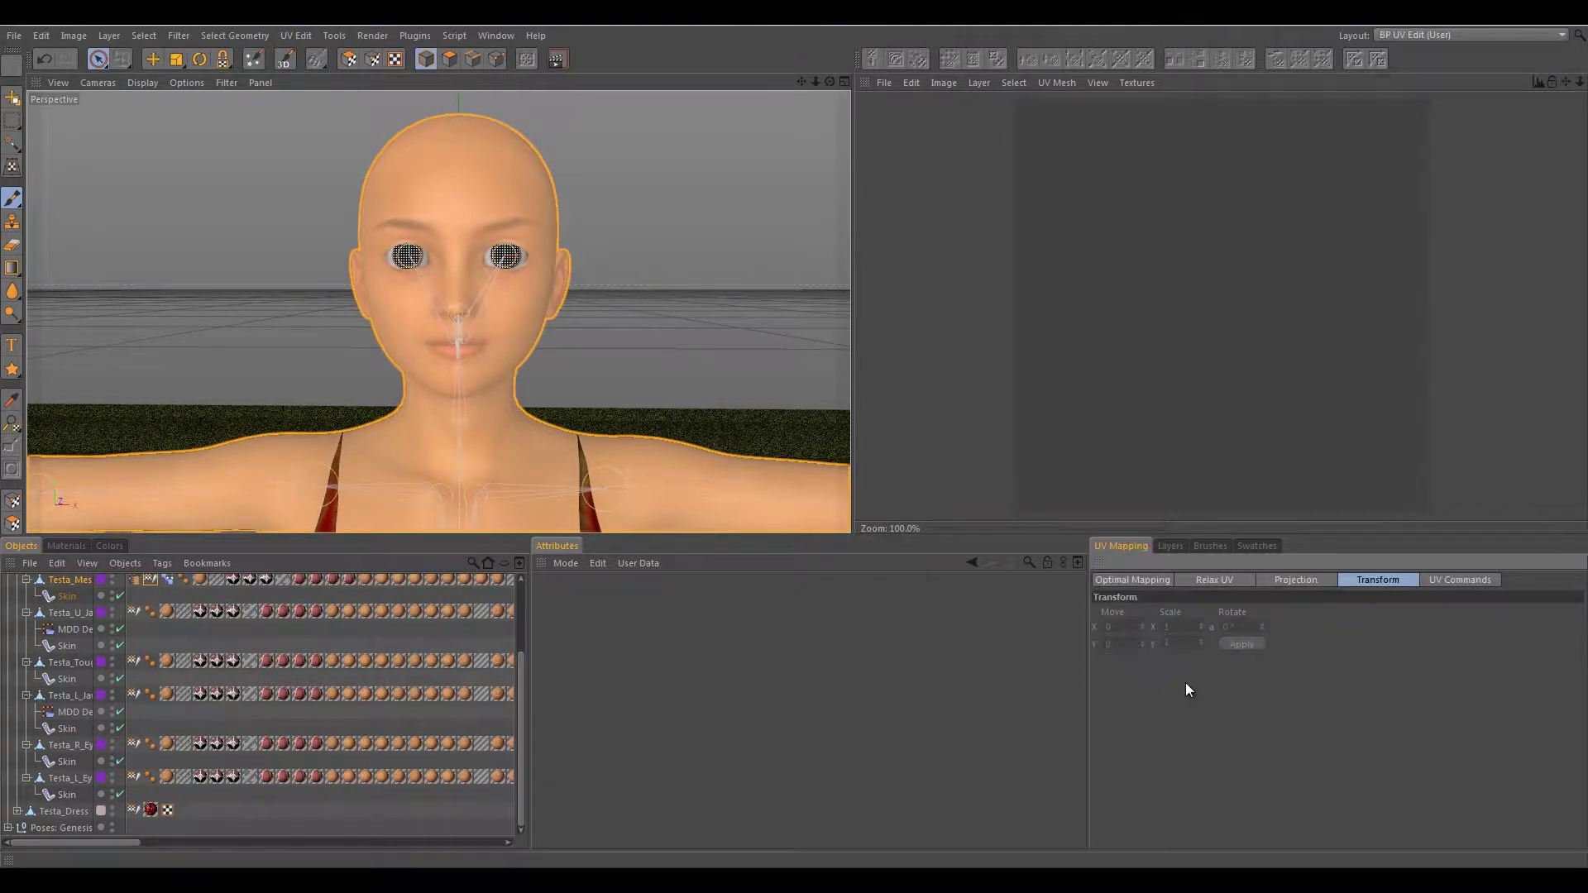
left_click(1221, 547)
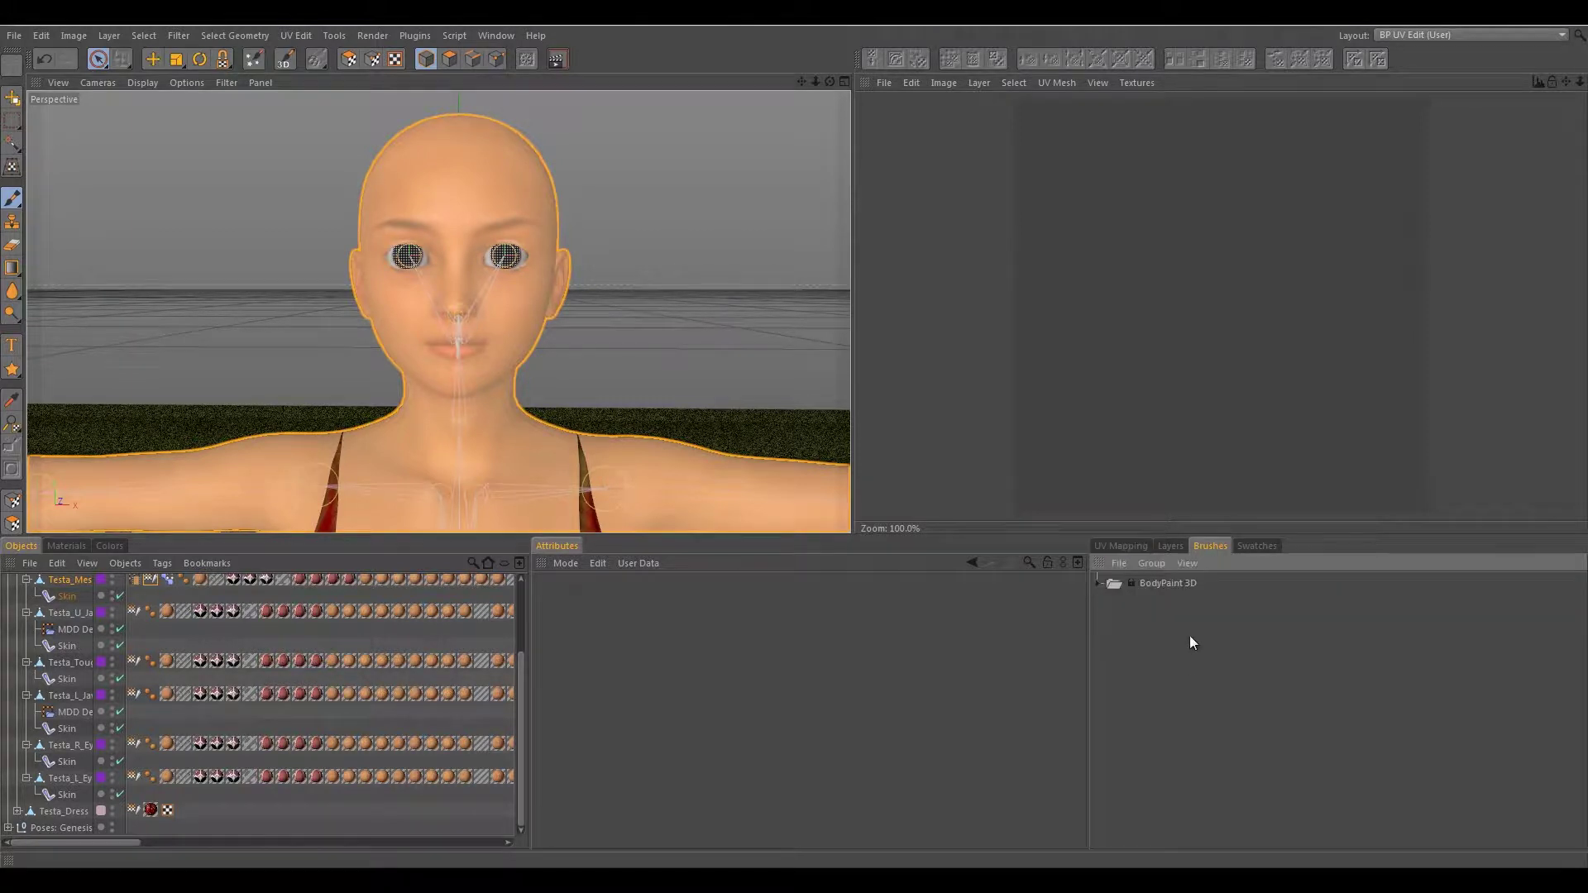
left_click(1100, 585)
left_click(1245, 547)
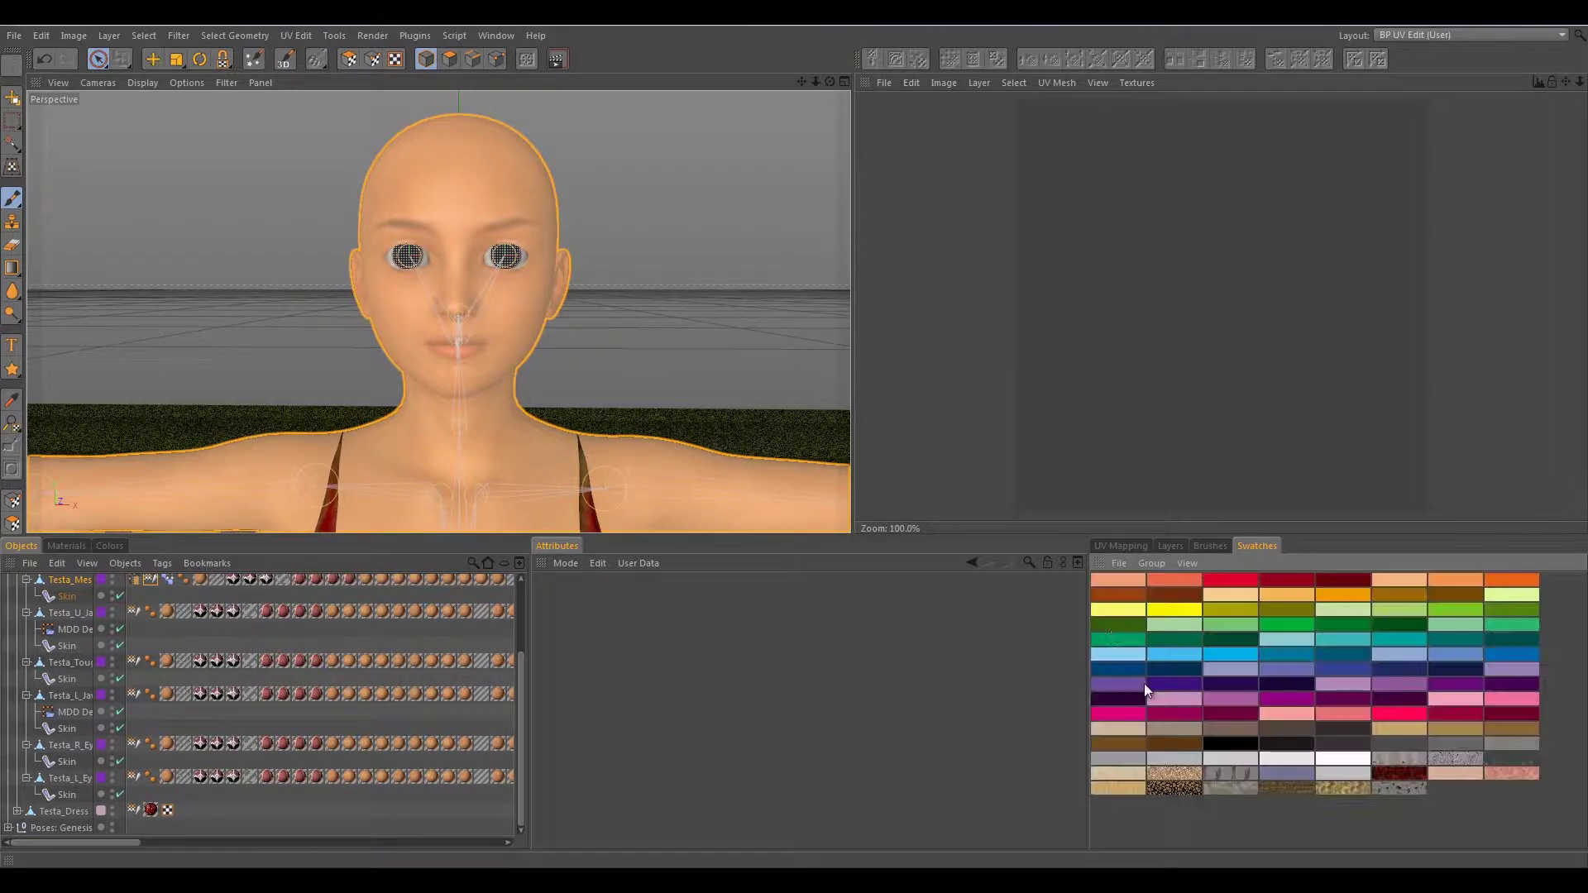
left_click(1121, 546)
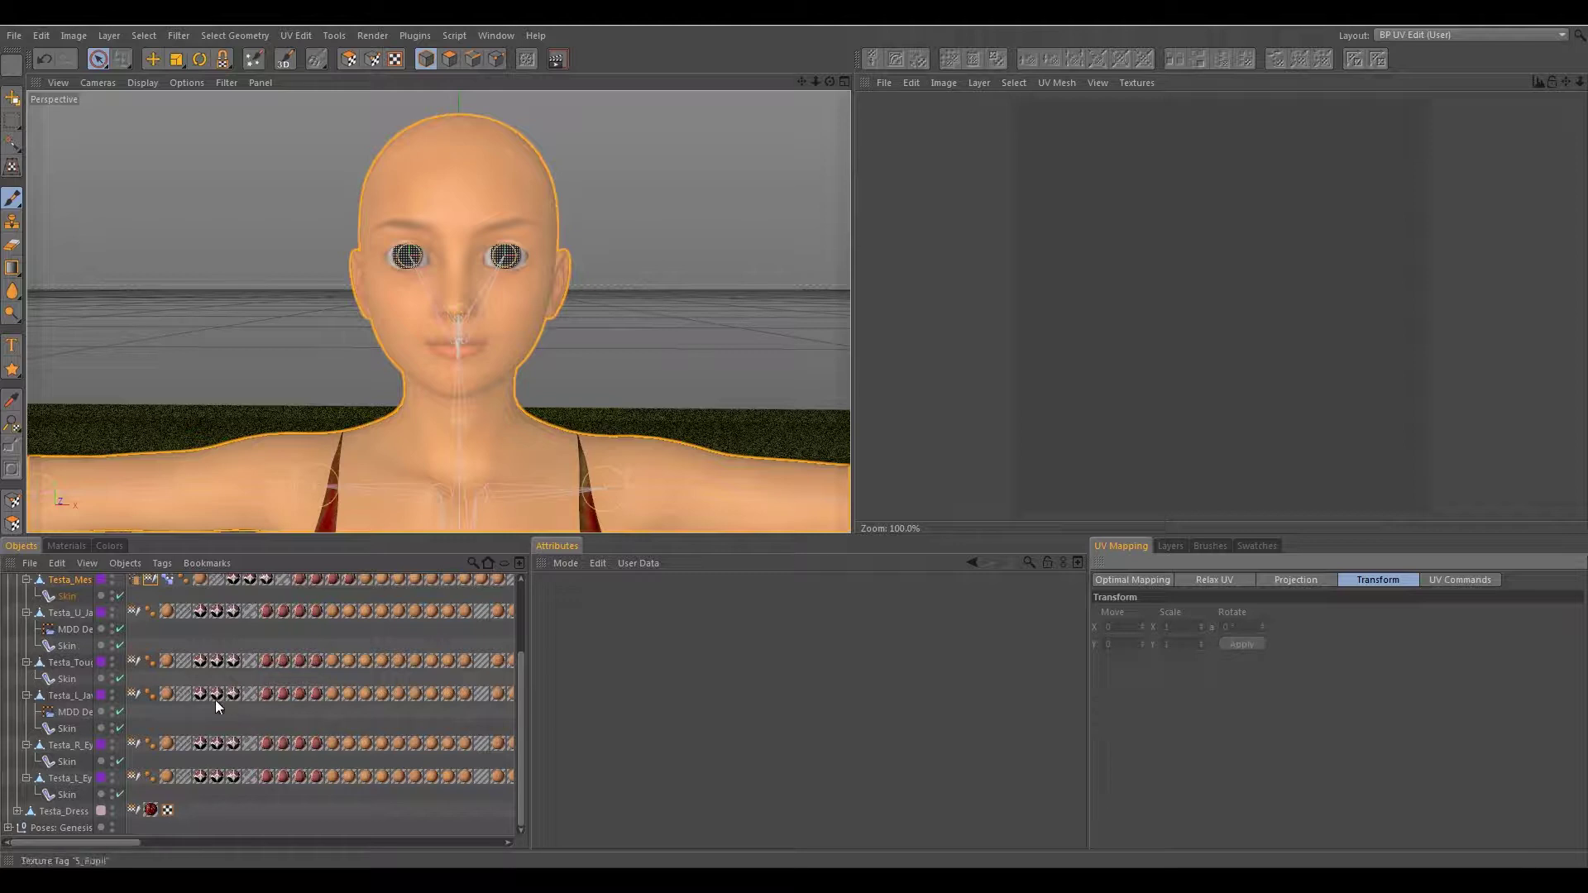
scroll(67, 574, "up", 3)
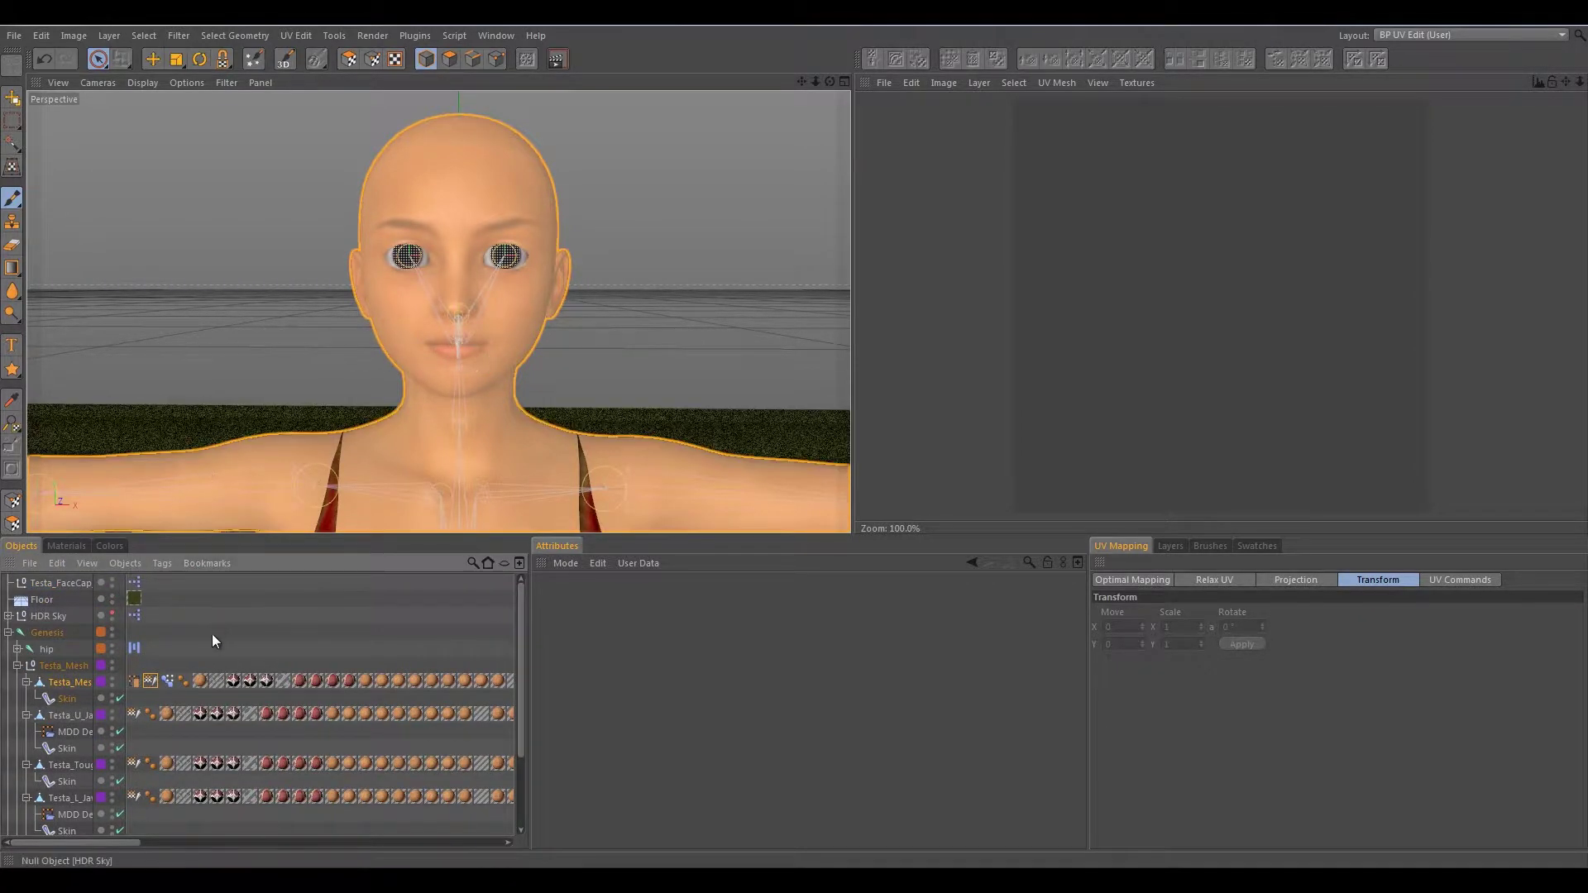
- Find and select the 1_SkinFace material in the material list and examine its Color channel and assigned texture
left_click(64, 546)
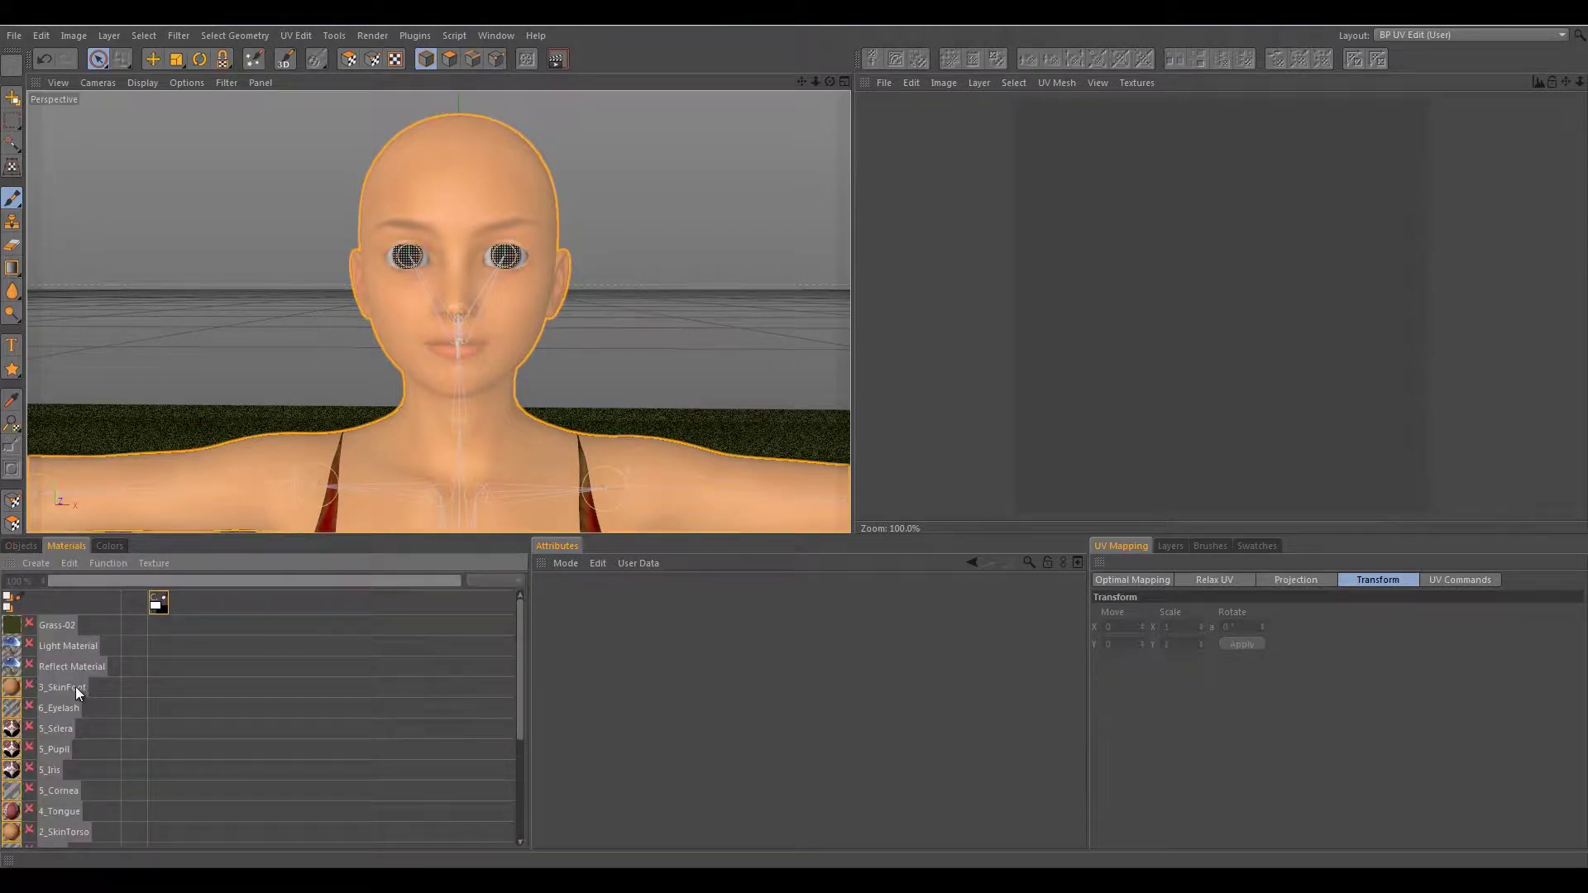
scroll(96, 761, "down", 3)
scroll(87, 716, "down", 2)
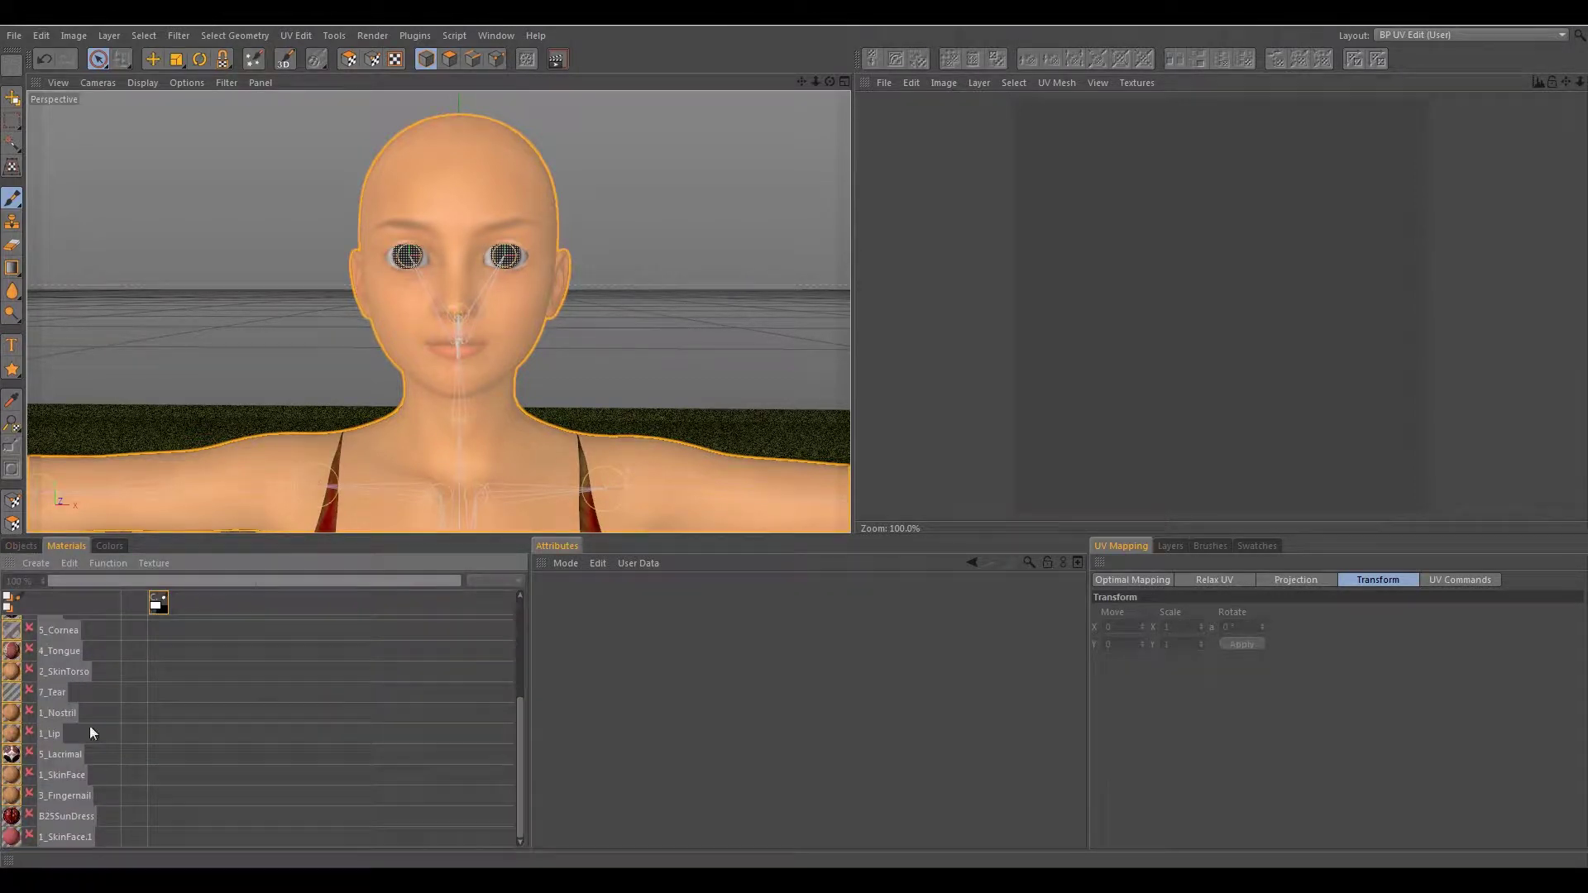
left_click(55, 776)
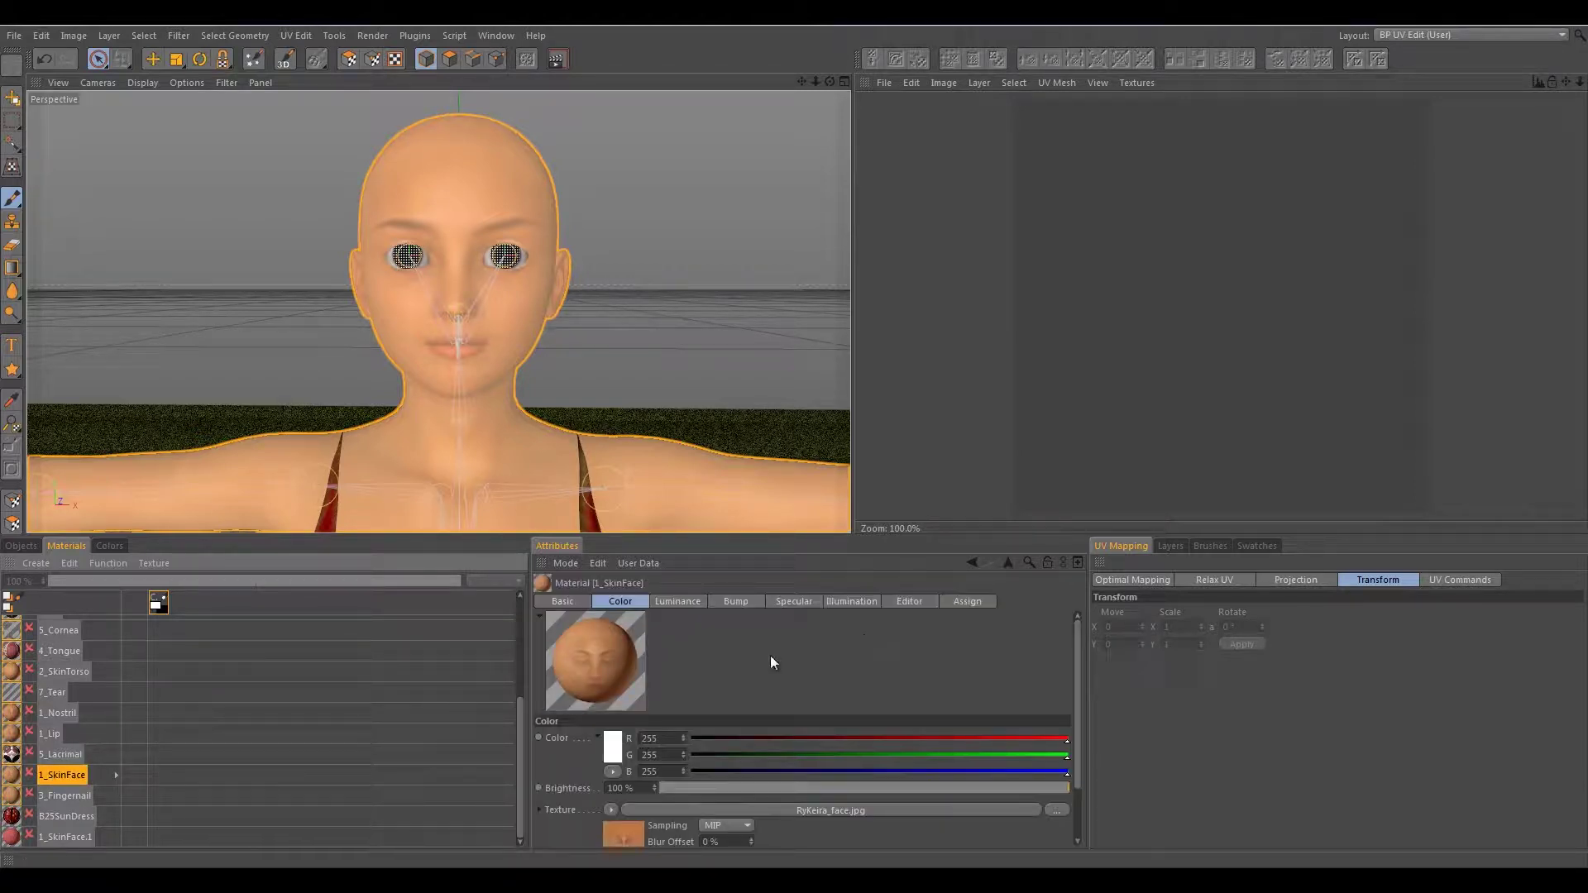
scroll(867, 686, "down", 2)
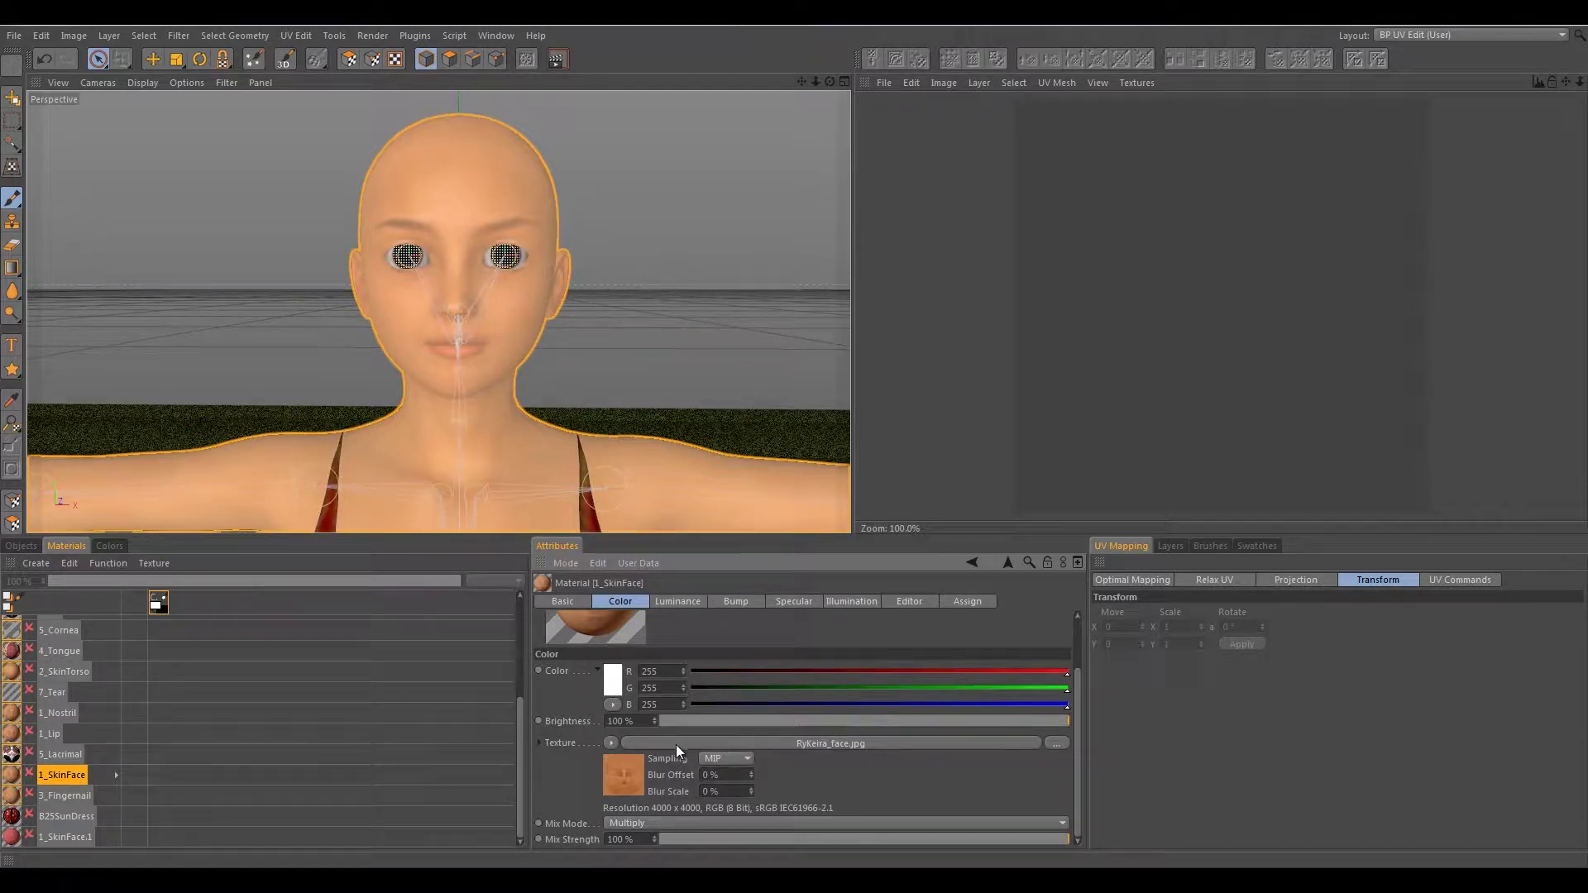
scroll(807, 781, "up", 2)
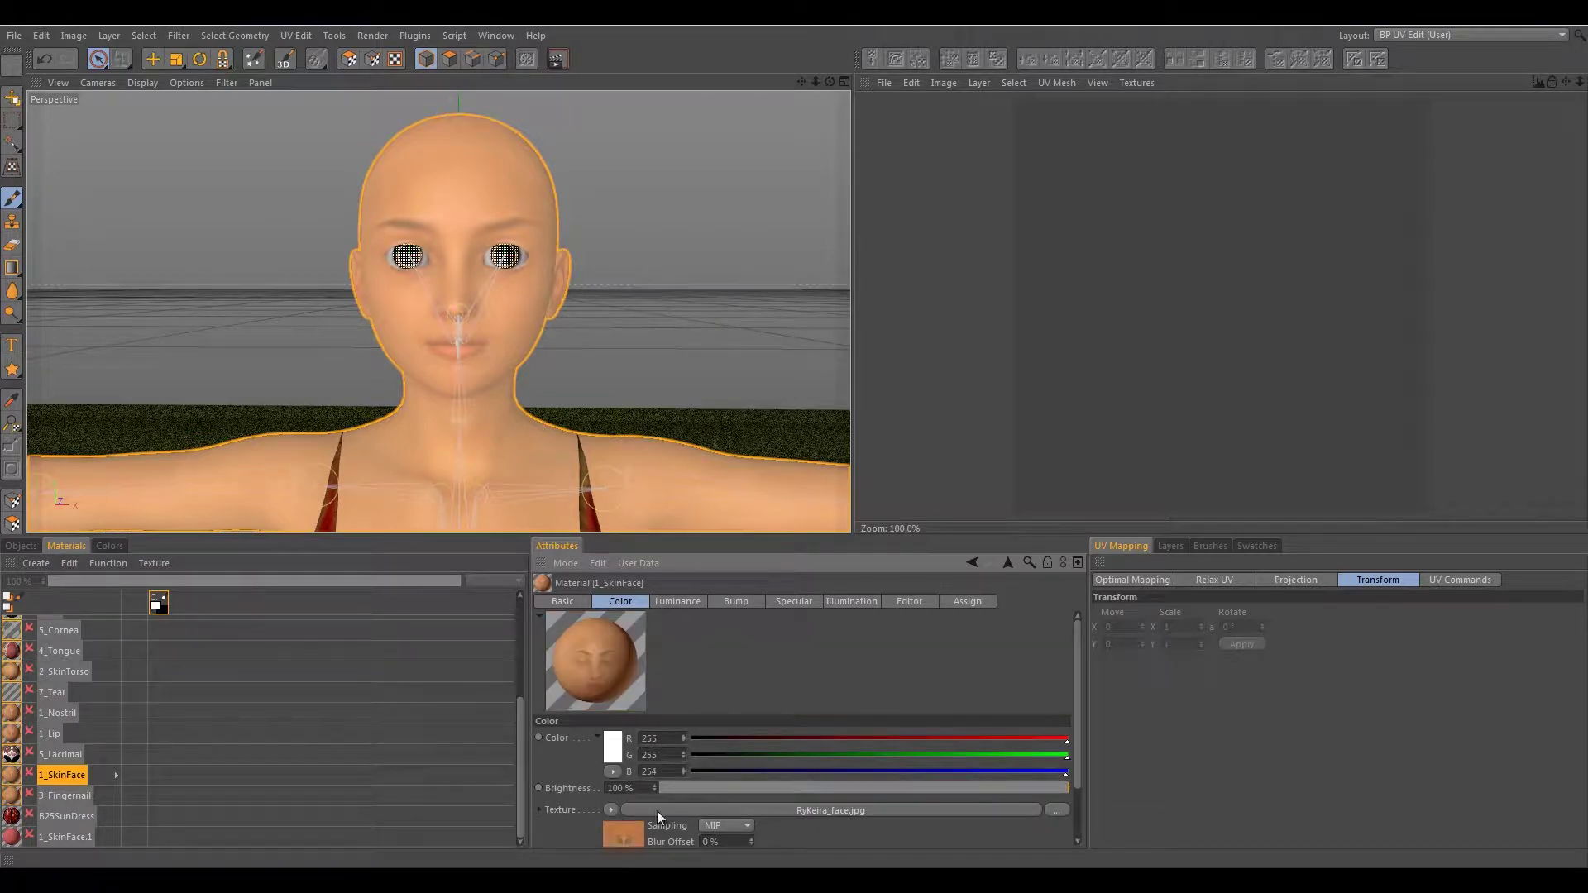
scroll(711, 809, "down", 1)
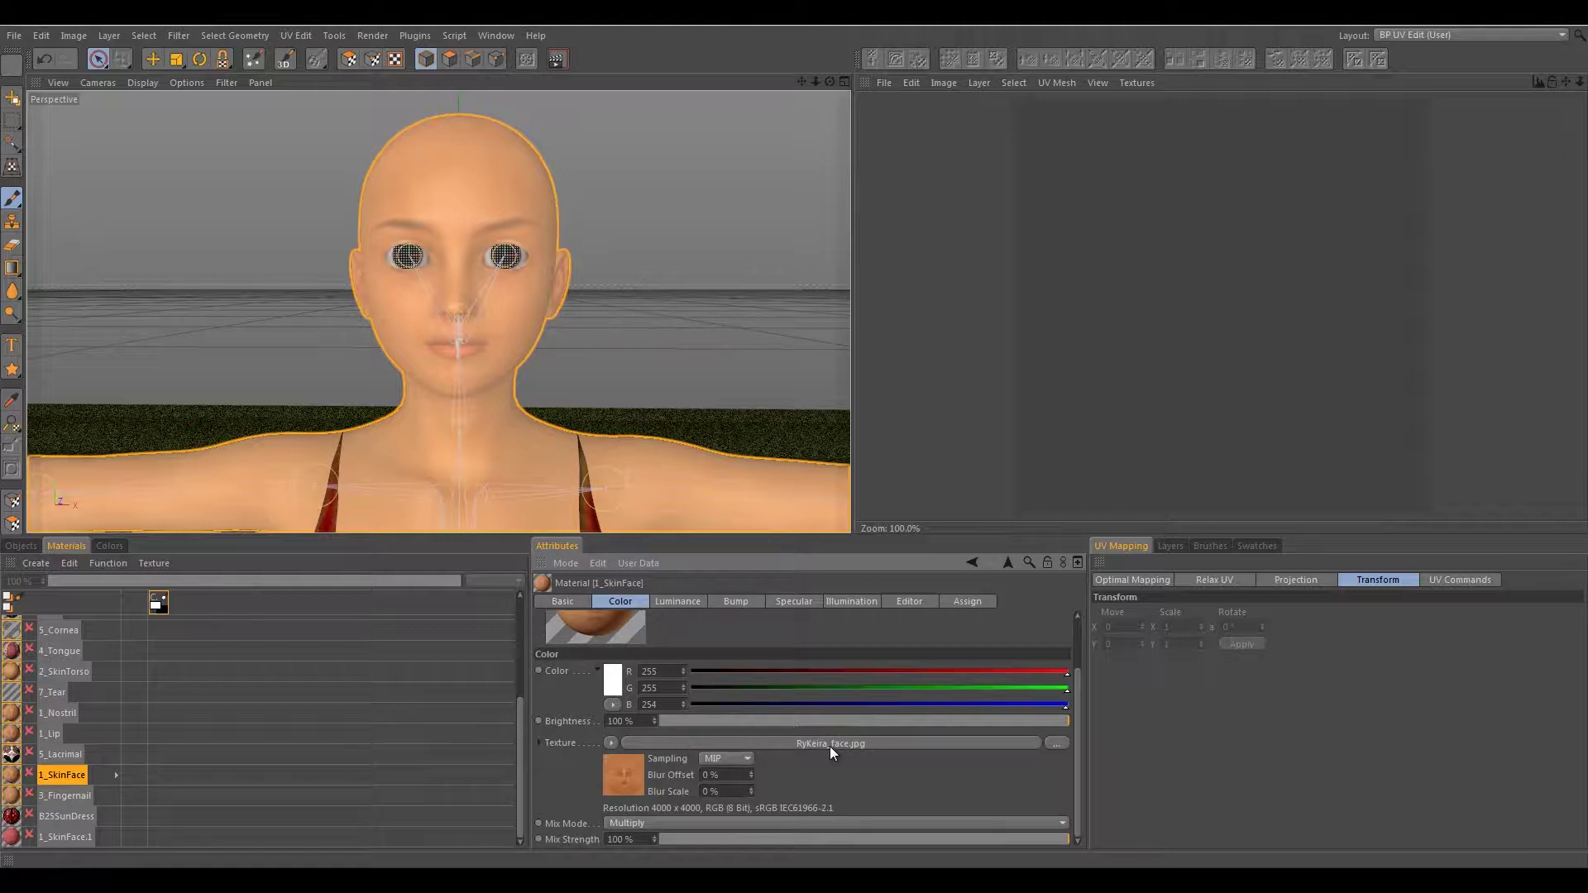
scroll(862, 783, "up", 2)
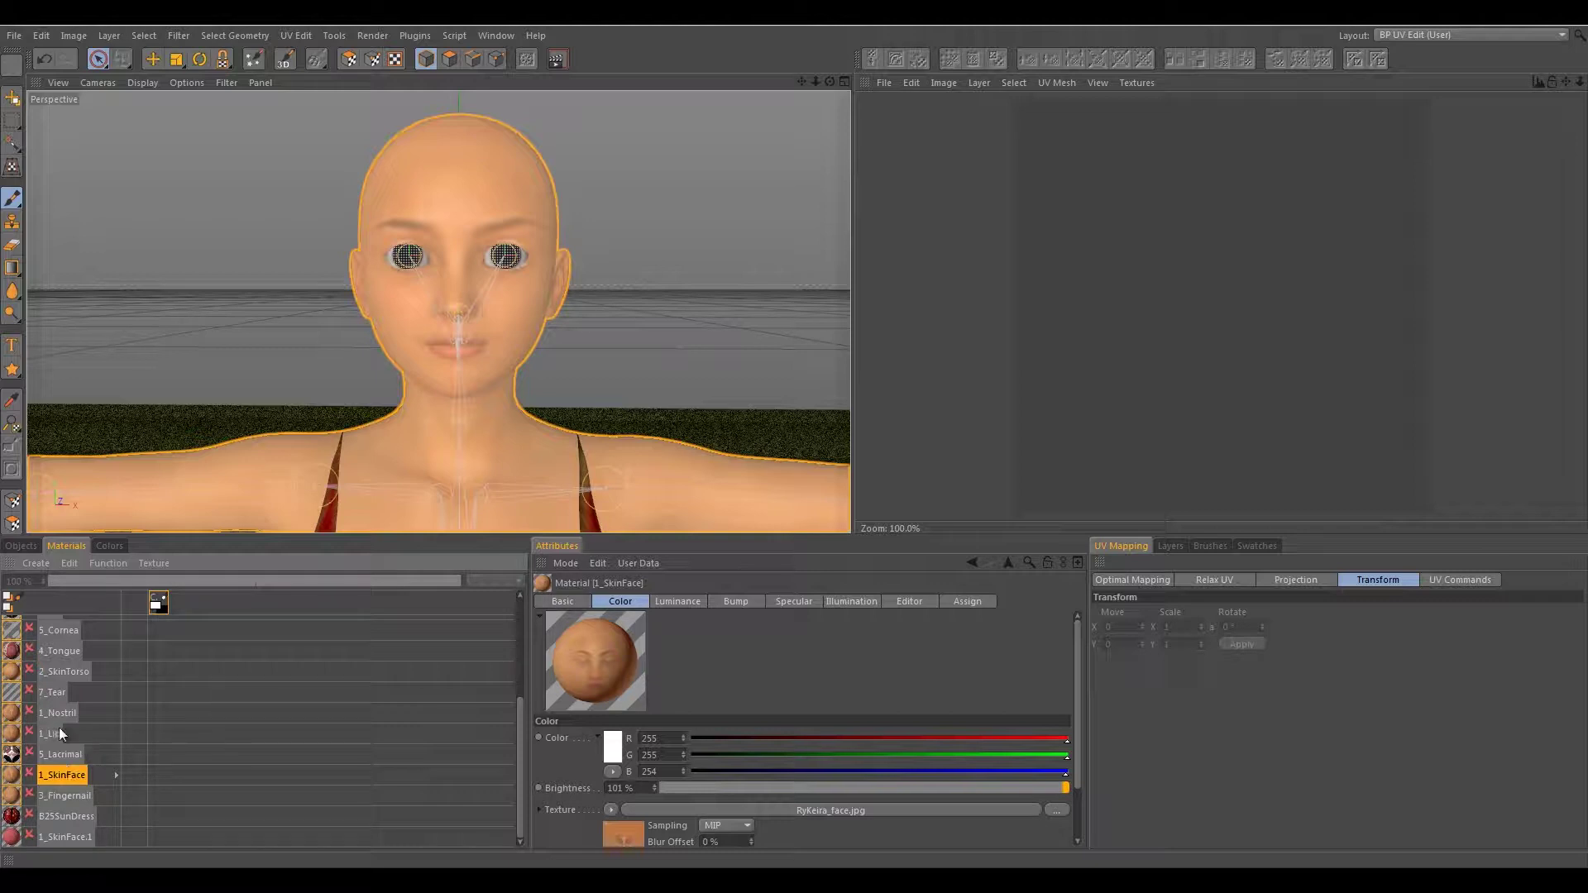
scroll(60, 728, "up", 3)
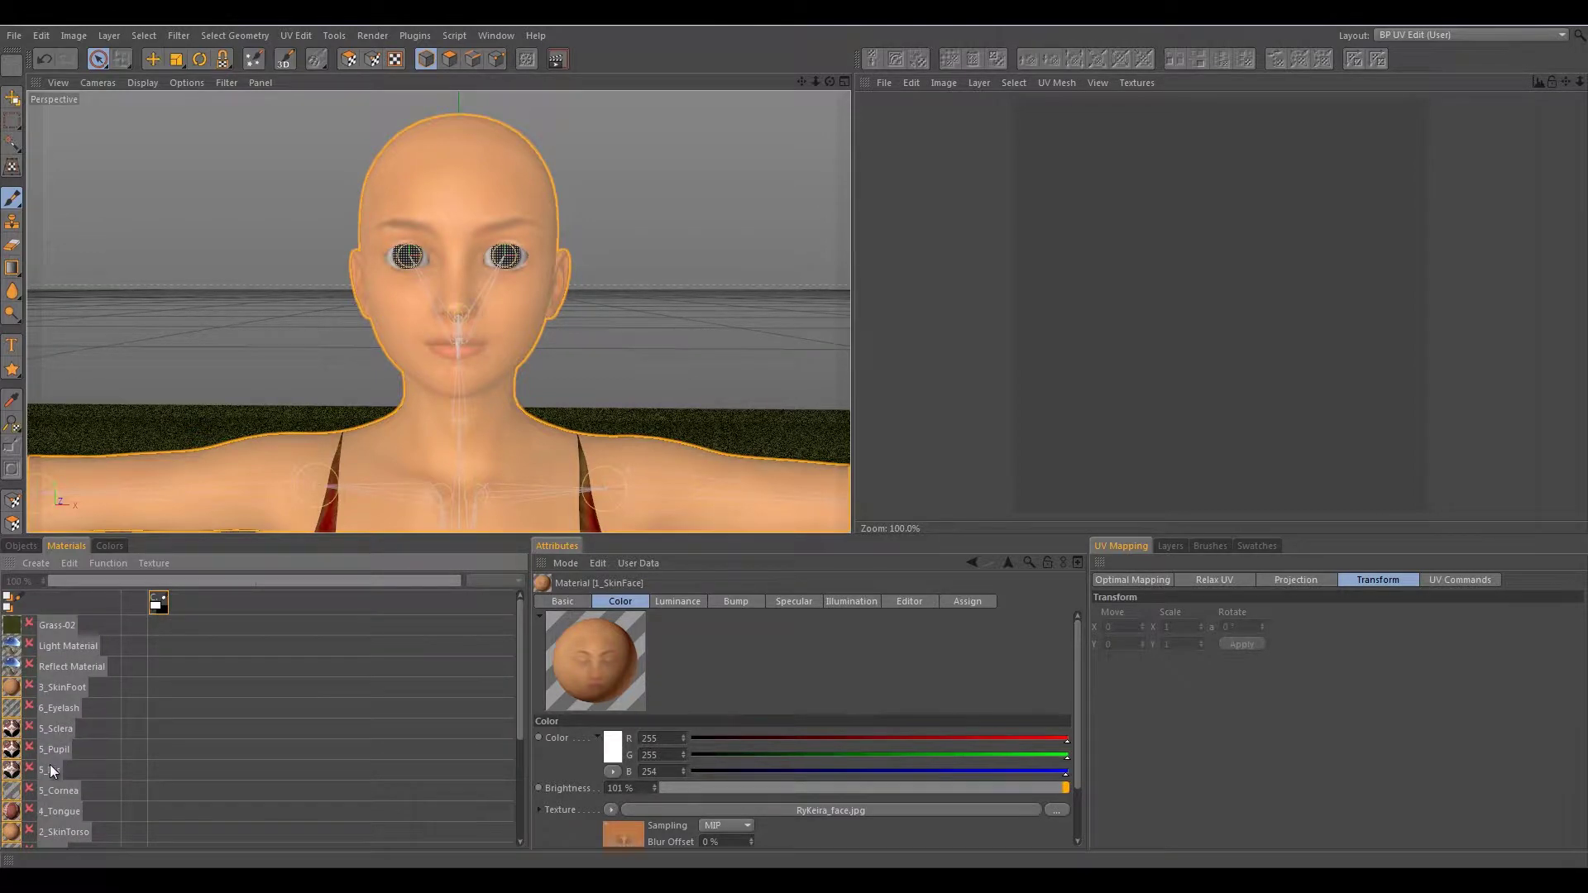
scroll(51, 772, "down", 3)
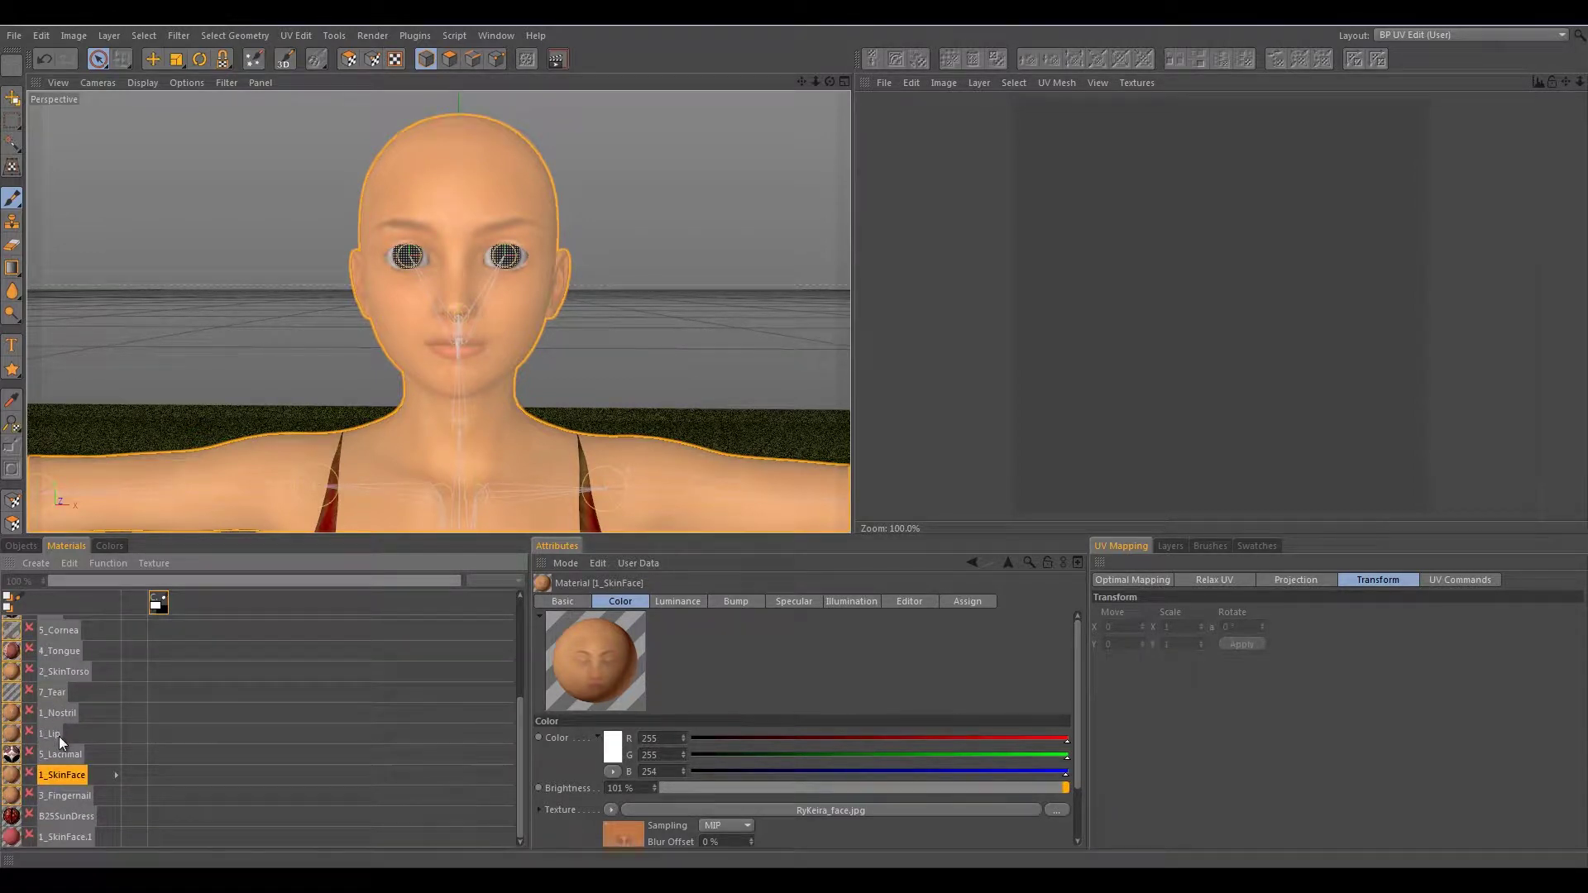
scroll(57, 736, "up", 3)
scroll(56, 782, "down", 3)
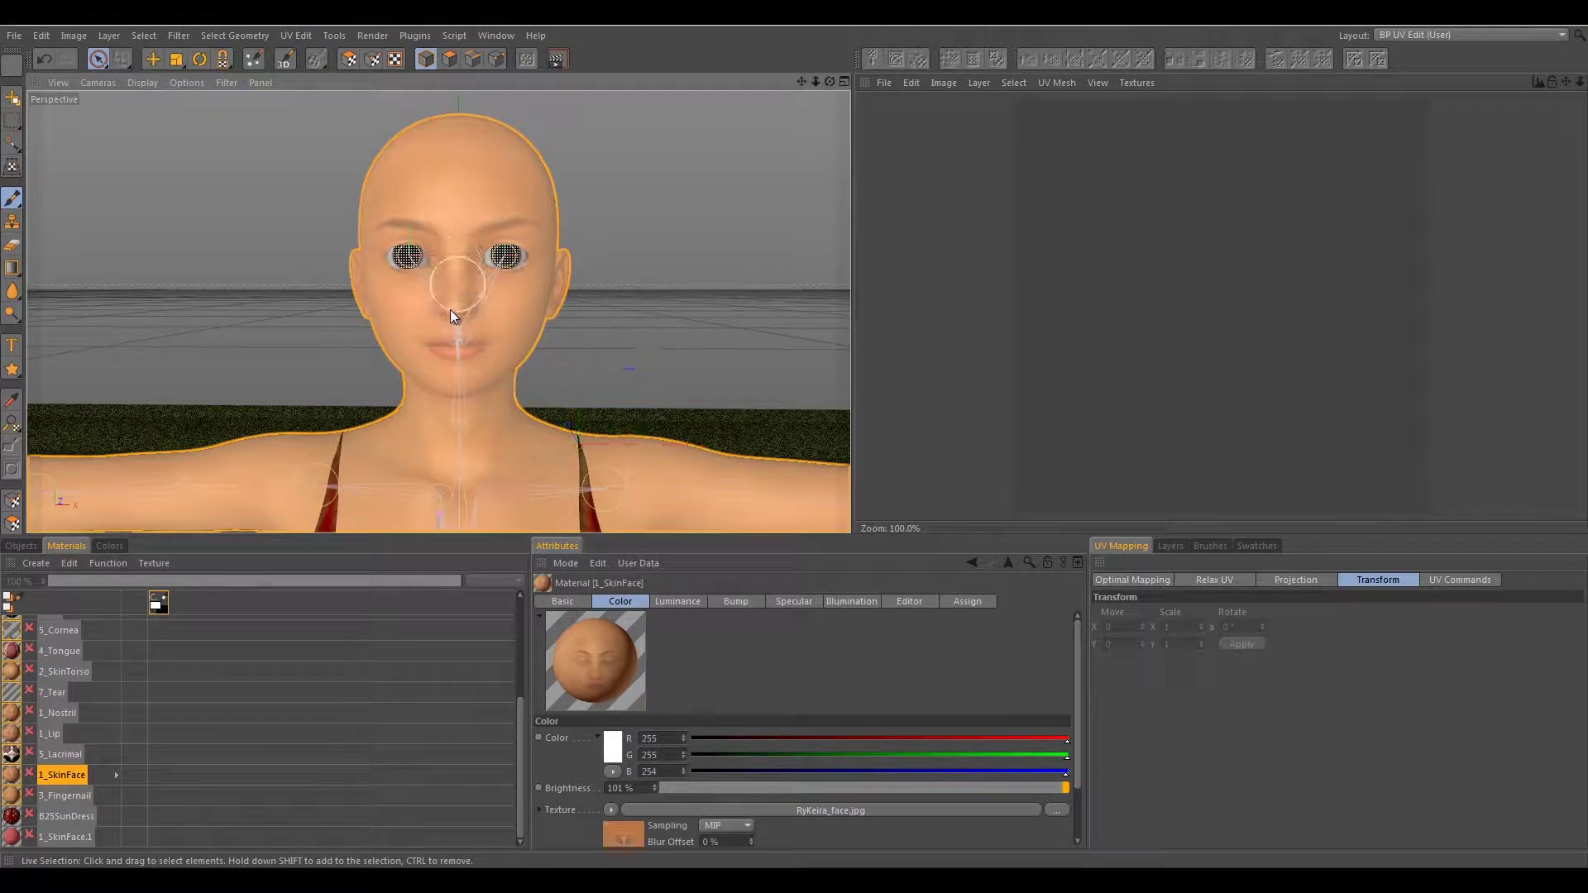
- Enable 3D painting and load the 1_SkinFace material's textures for painting, viewing the head at a slight angle
left_click(284, 59)
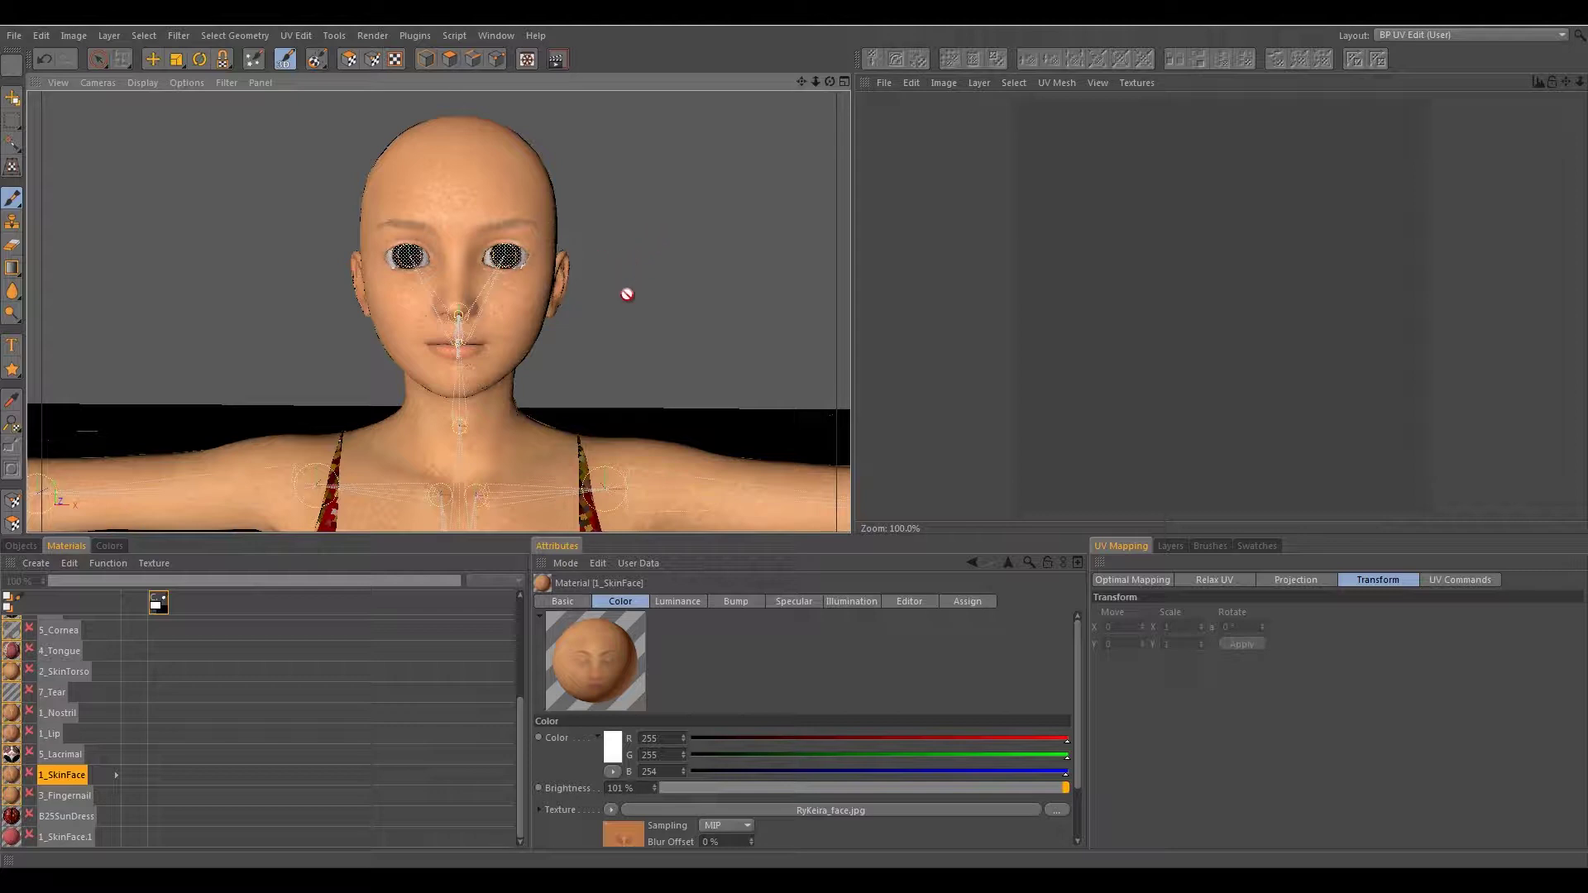
mouse_move(590, 303)
left_mouse_down("alt")
mouse_move(607, 313)
mouse_move(549, 315)
mouse_move(538, 290)
mouse_move(673, 312)
left_mouse_up("alt")
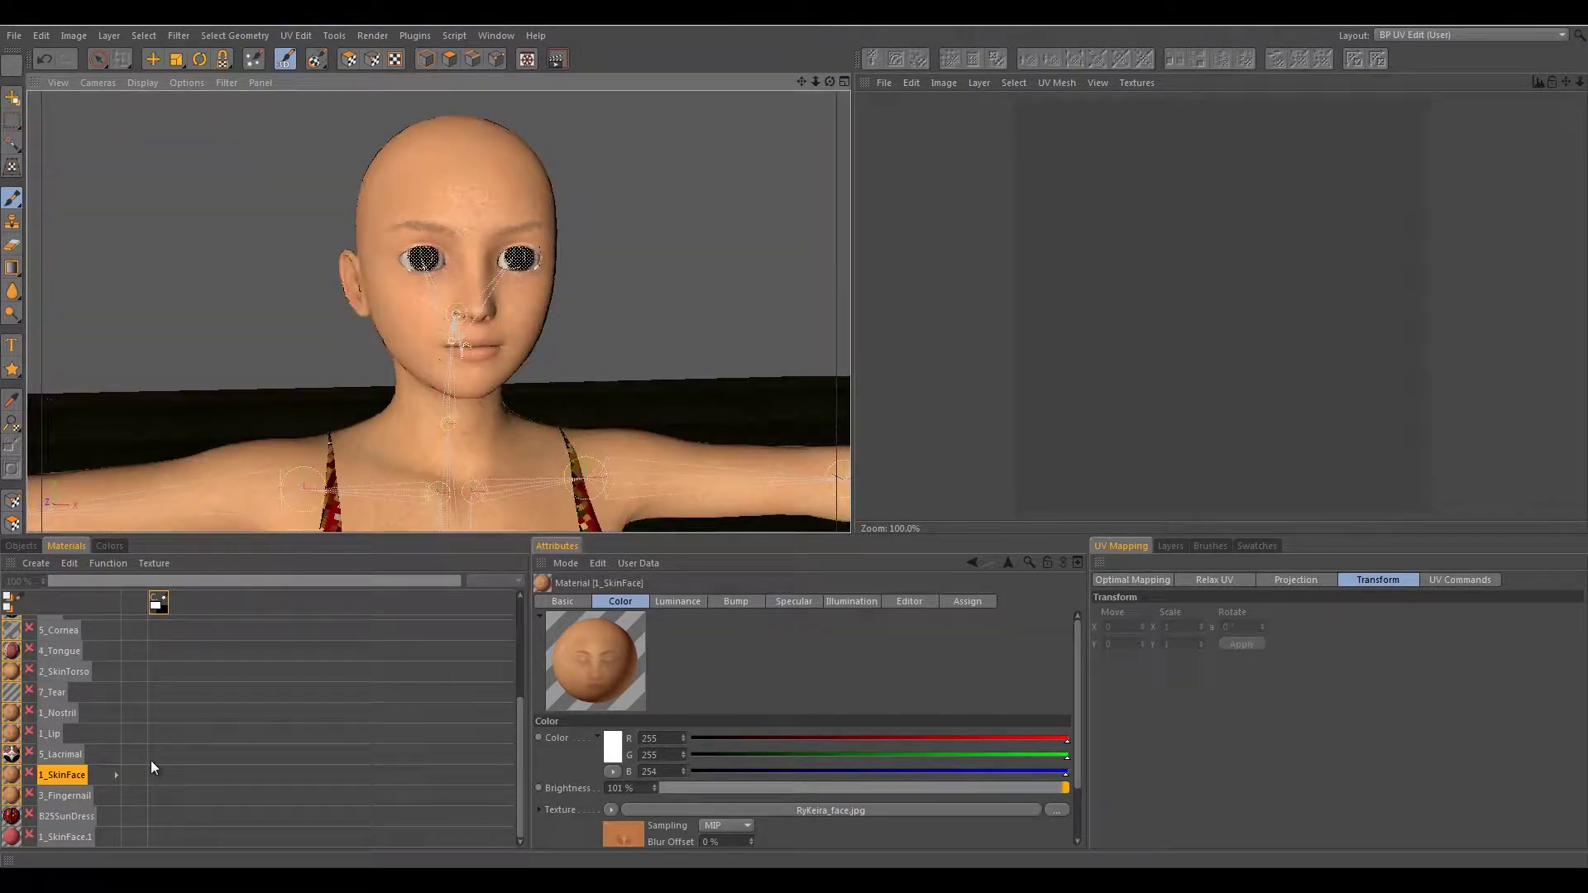
left_click(29, 774)
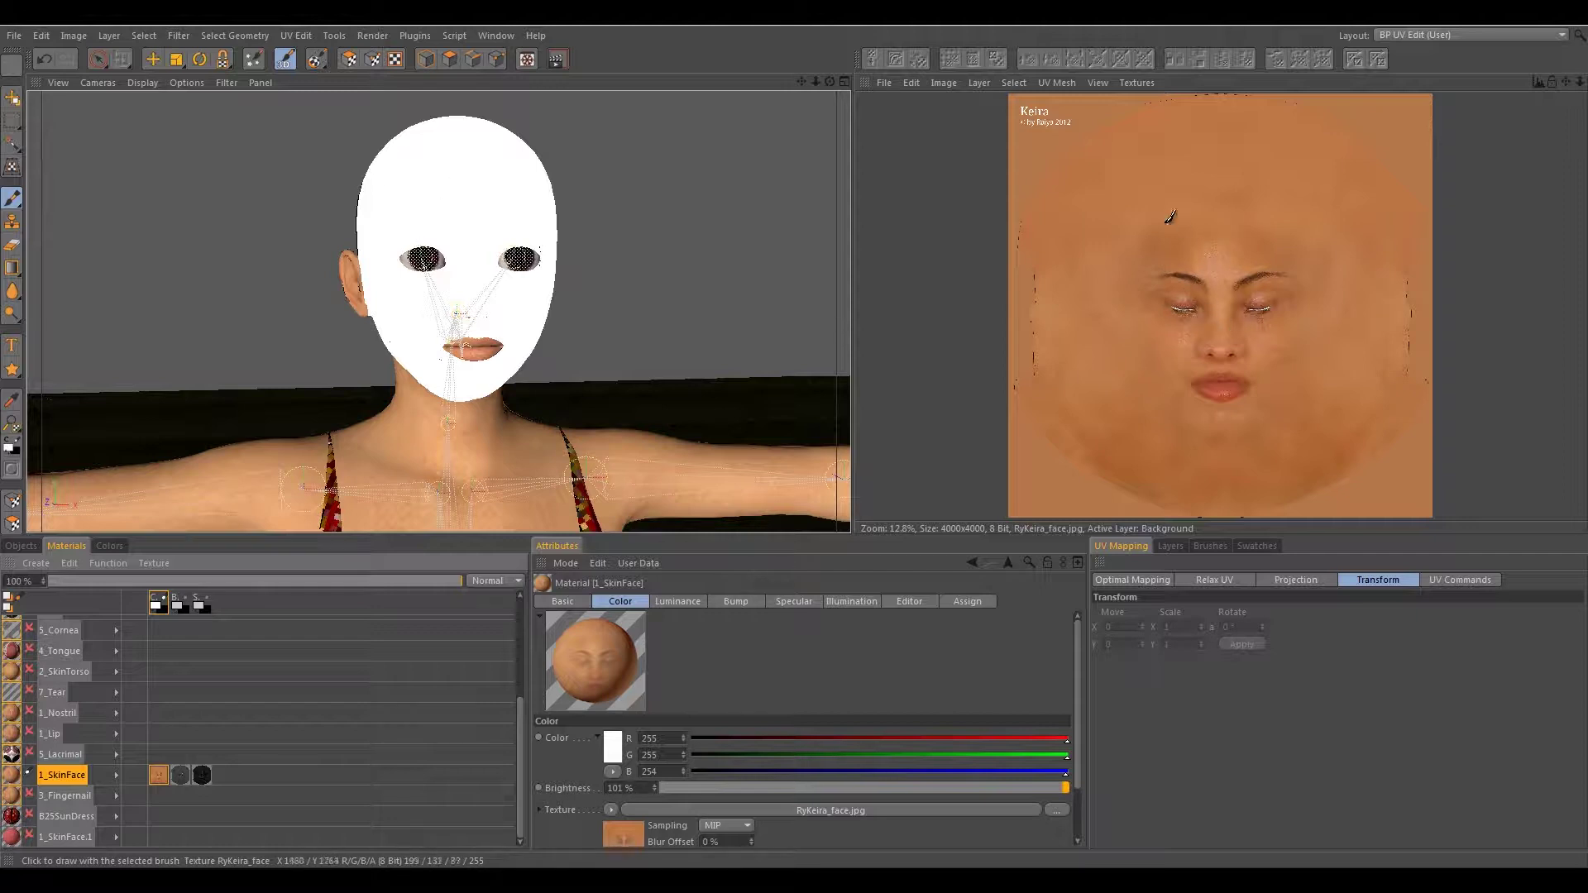
- Disable the Luminance channel of the 1_SkinFace material so the painted face texture shows on the head
left_click(674, 601)
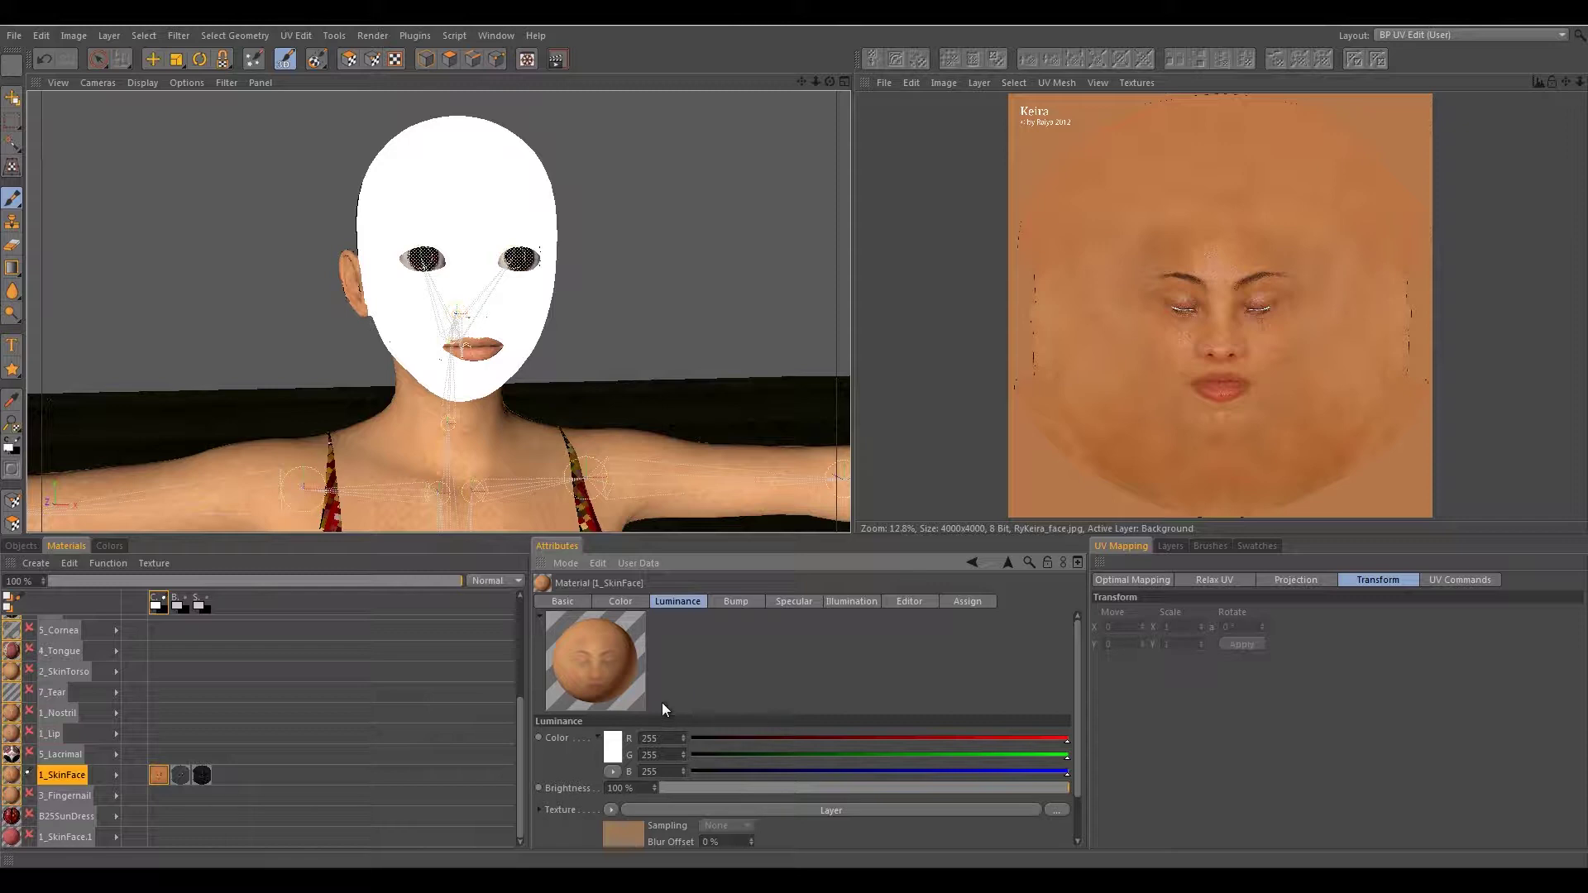
left_click(579, 602)
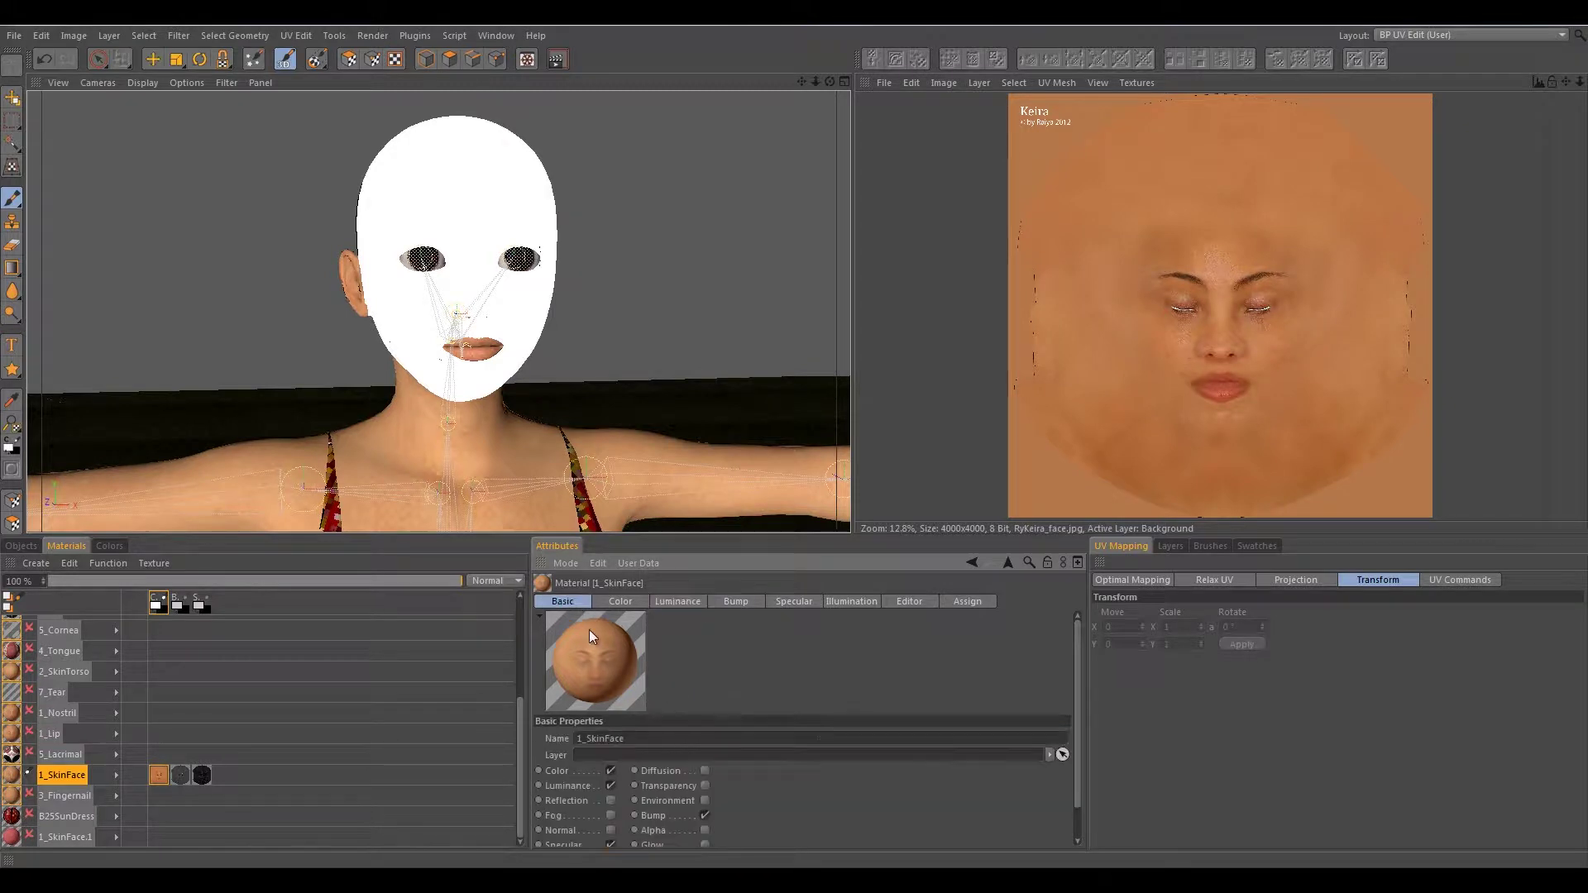
left_click(610, 785)
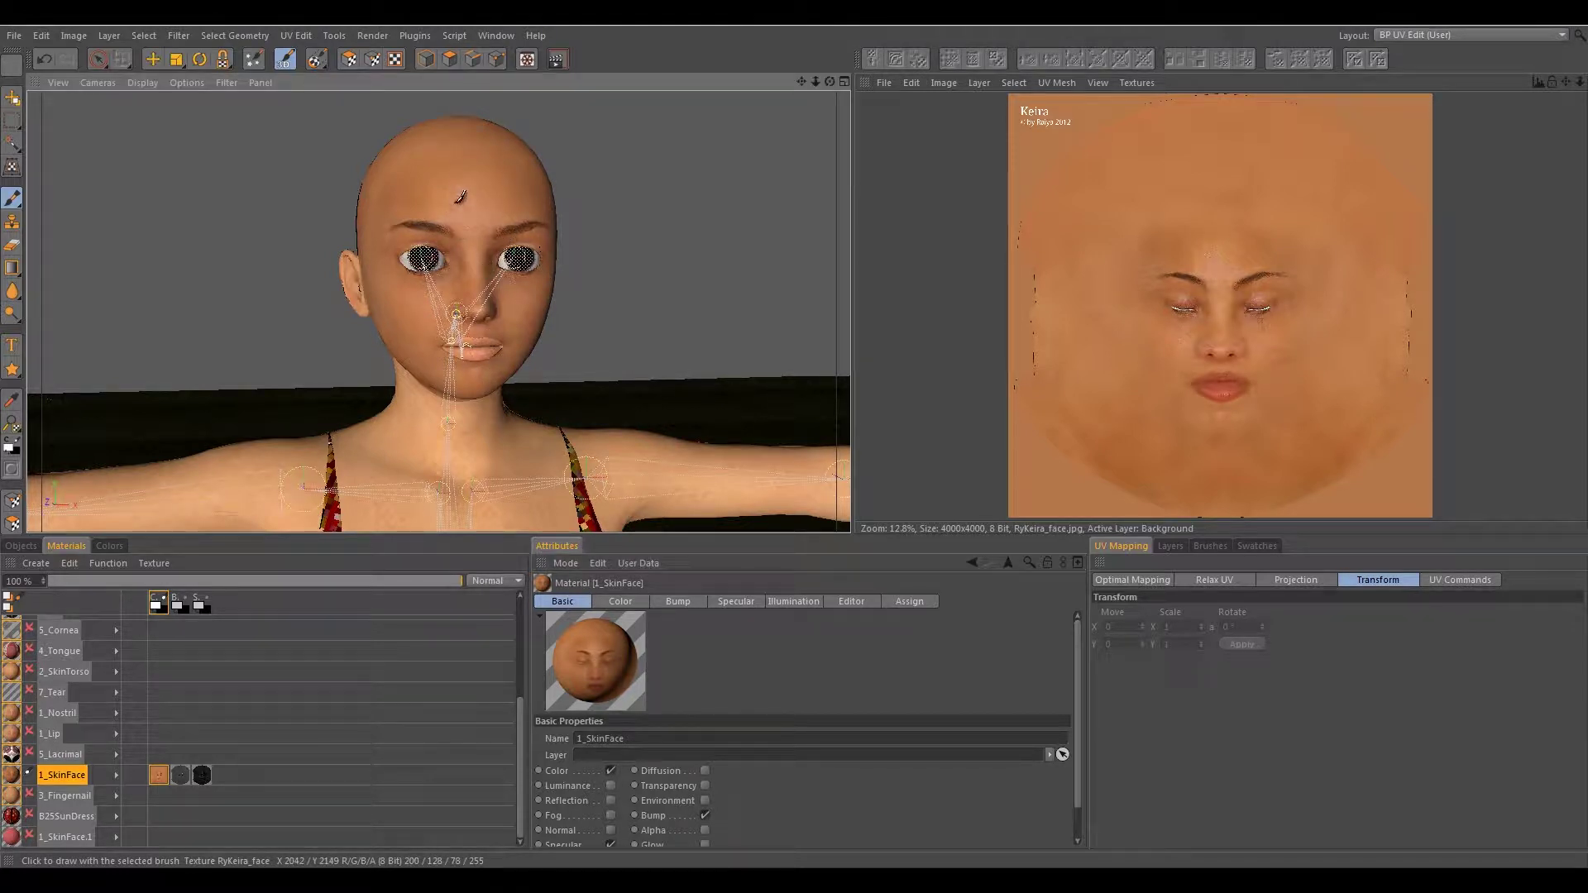
right_click_drag(480, 276, 480, 296, "alt")
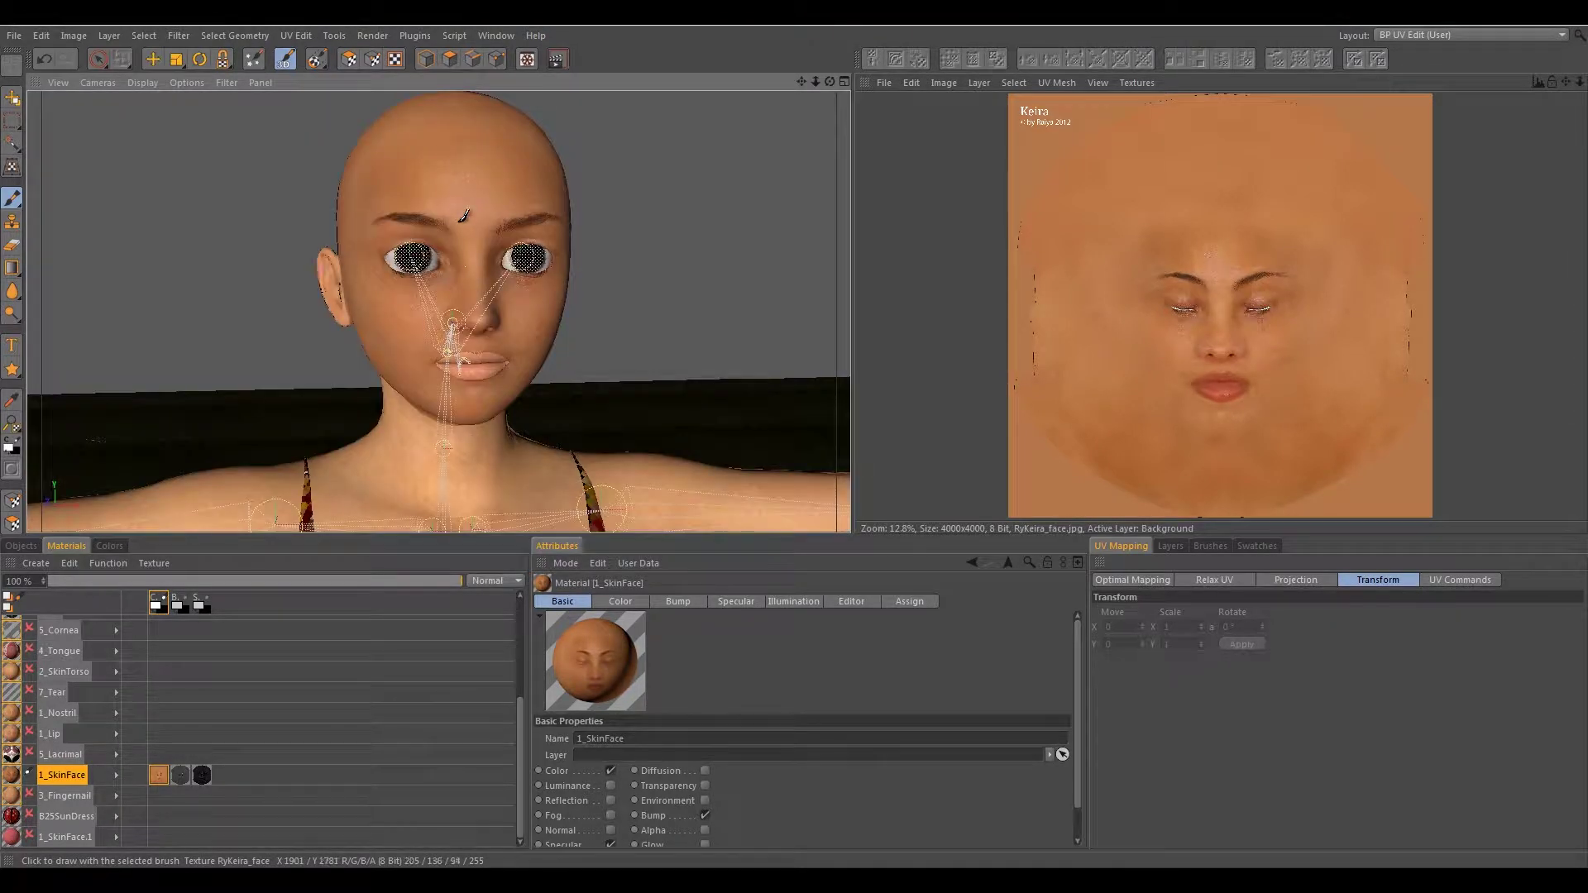
right_click_drag(457, 221, 469, 162, "alt")
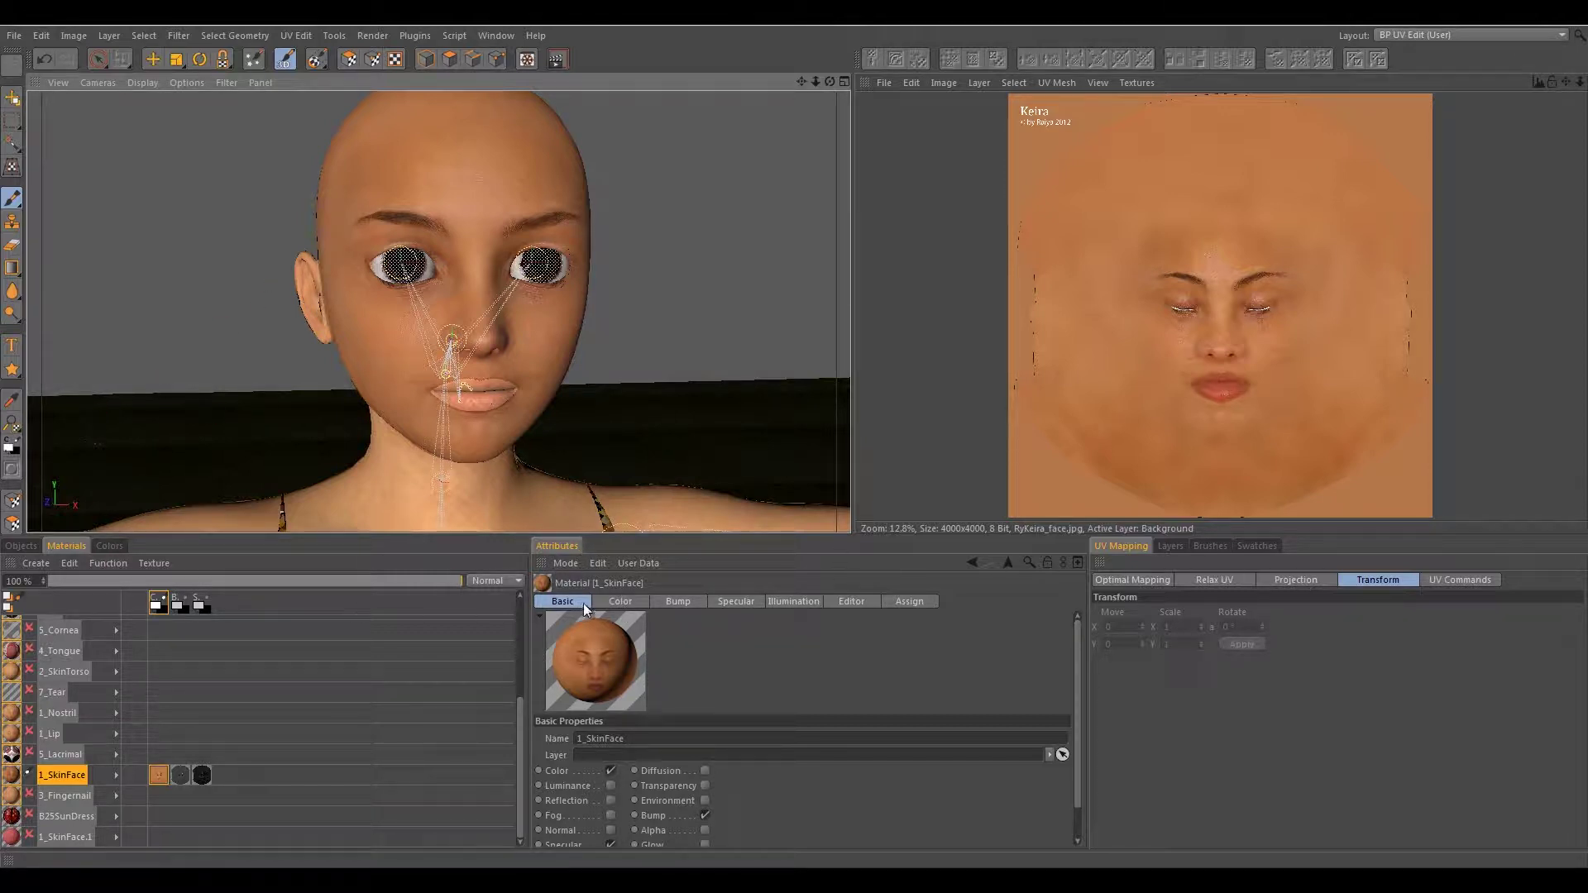
- Set the paint color to pure red with RGB 255, 0, 0
left_click(114, 545)
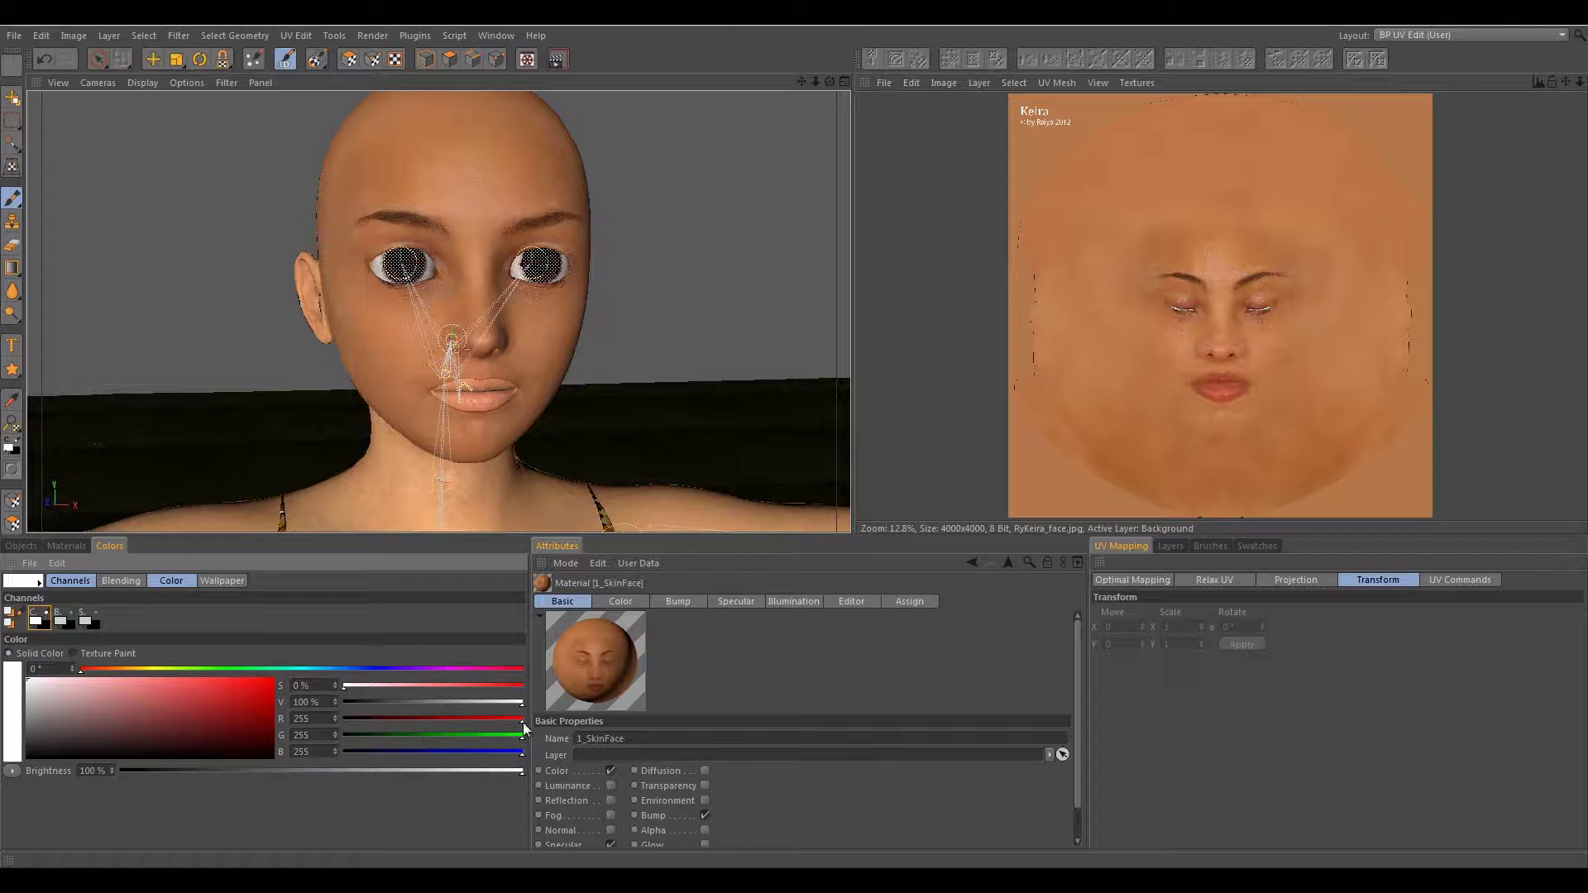
left_click_drag(519, 737, 329, 734)
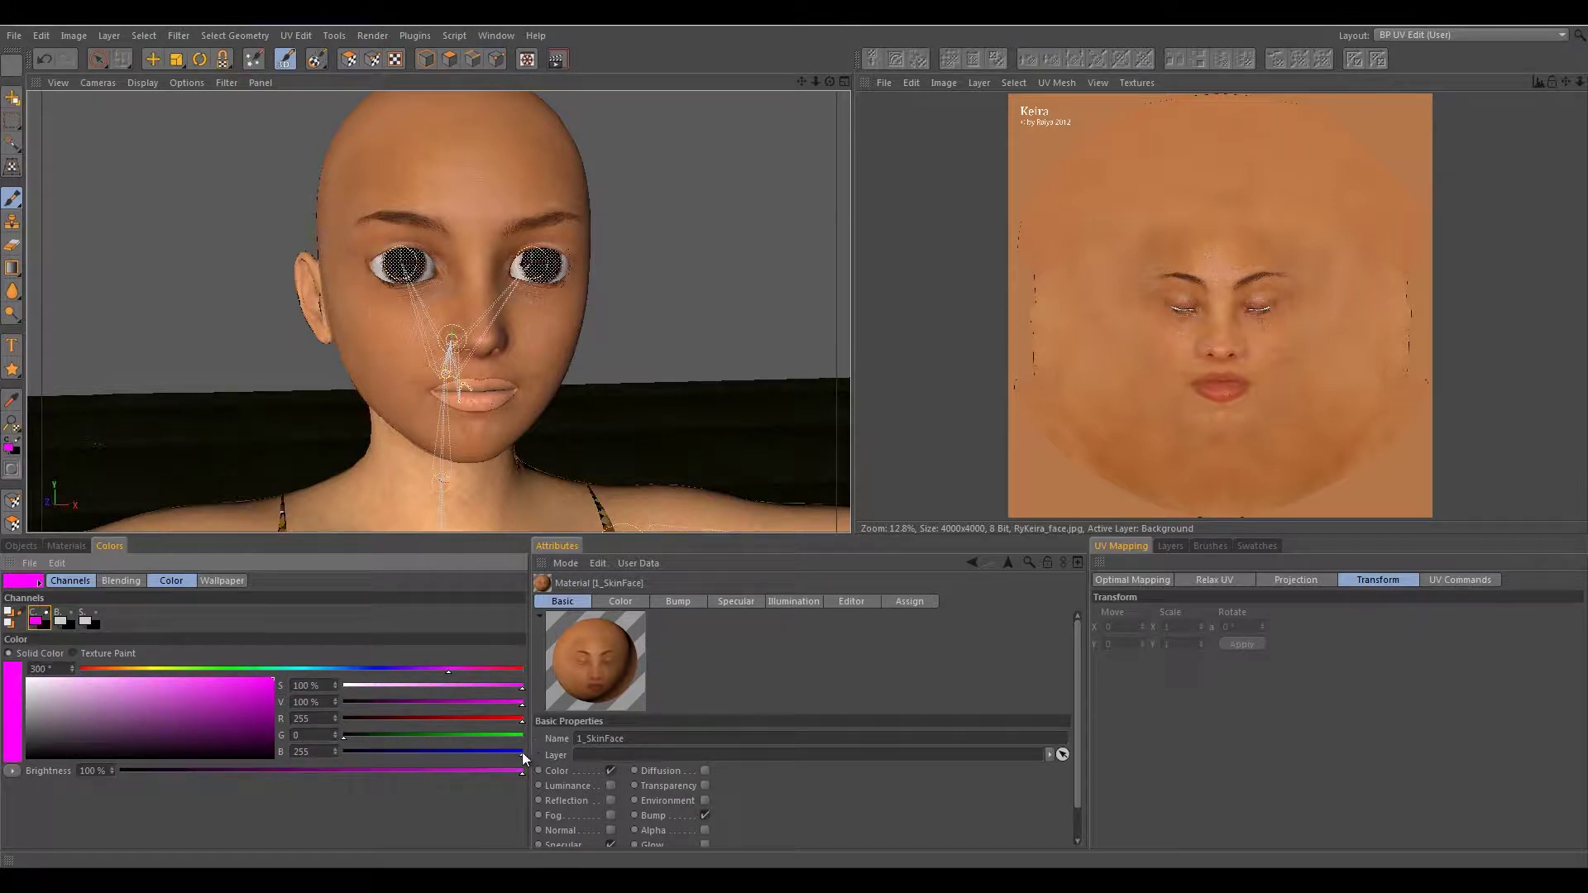
left_click_drag(521, 753, 334, 765)
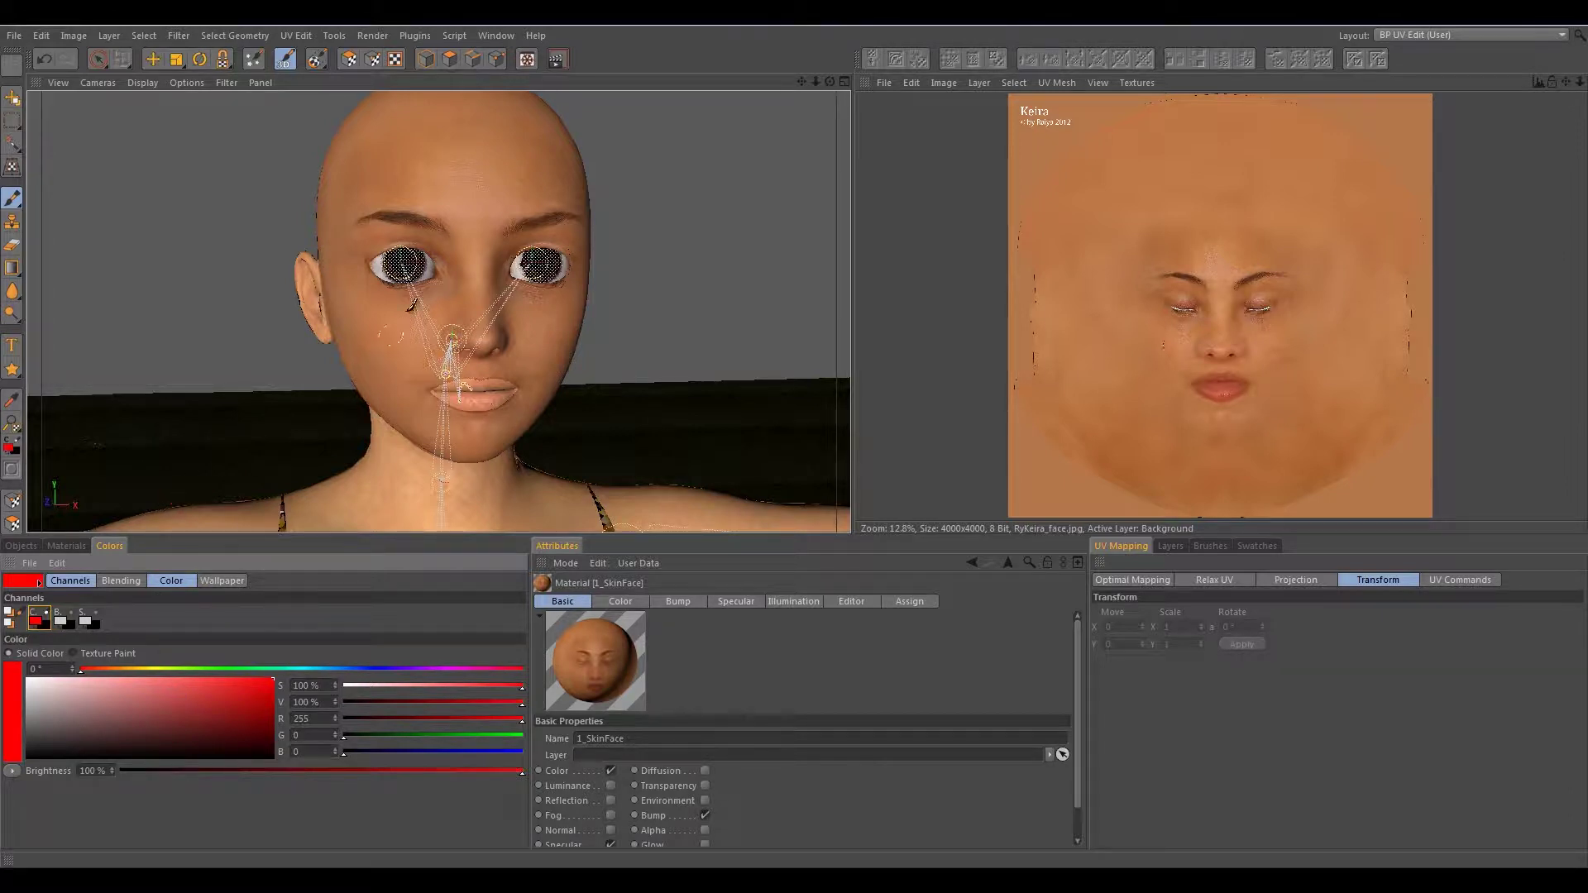
- Paint red test strokes on the model's forehead and temple, and on the cheek and chin of the flat face texture
mouse_move(457, 163)
left_mouse_down()
mouse_move(465, 190)
mouse_move(473, 170)
mouse_move(447, 188)
mouse_move(426, 178)
mouse_move(464, 201)
left_mouse_up()
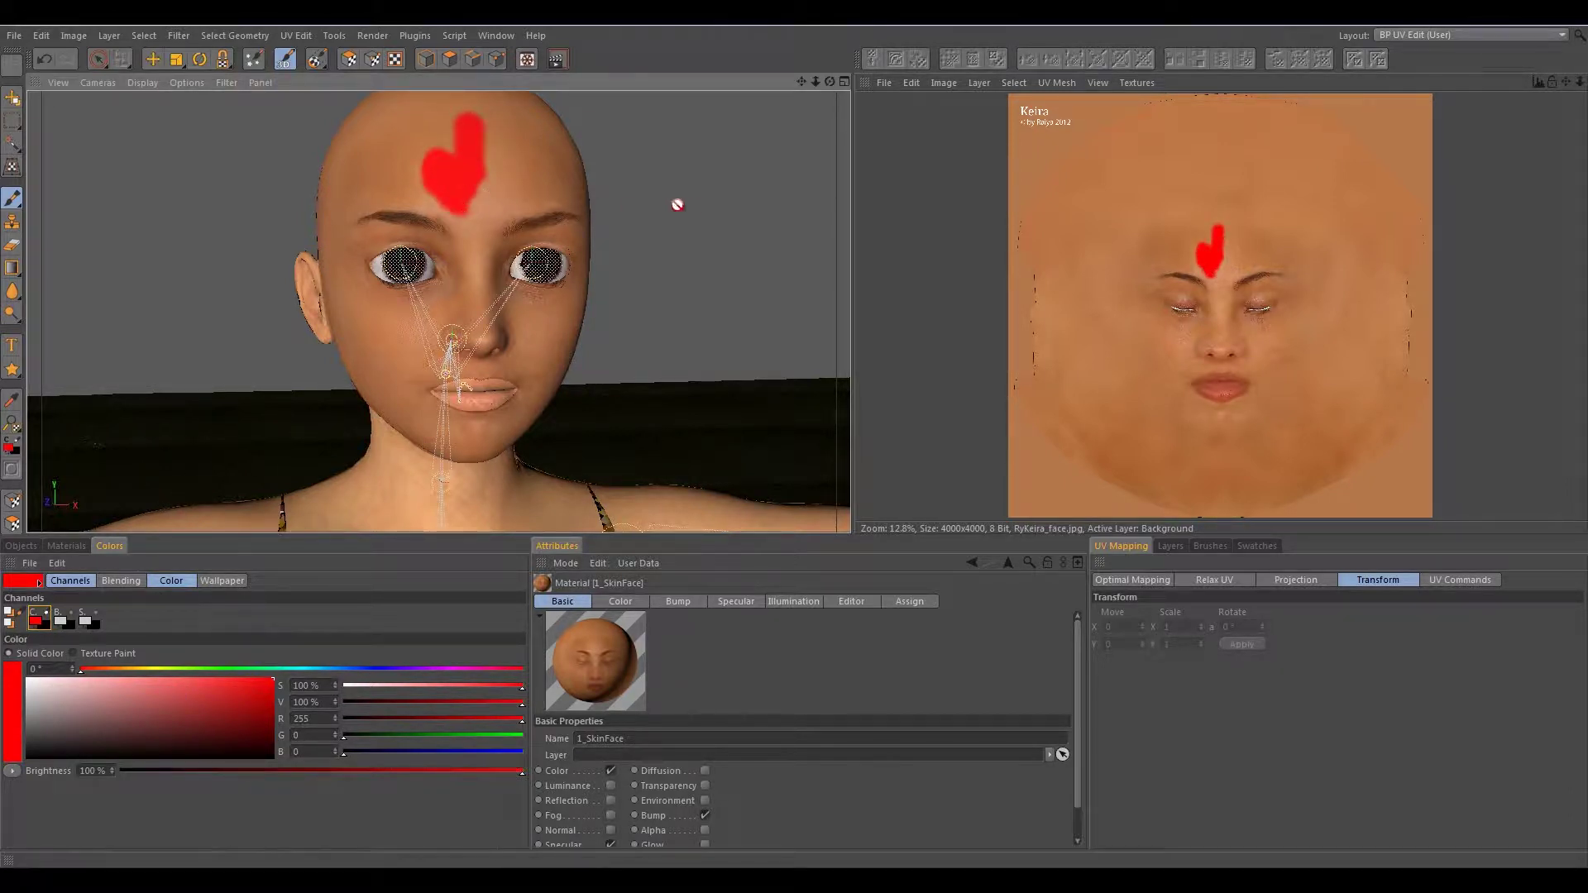
left_click_drag(630, 237, 437, 245, "alt")
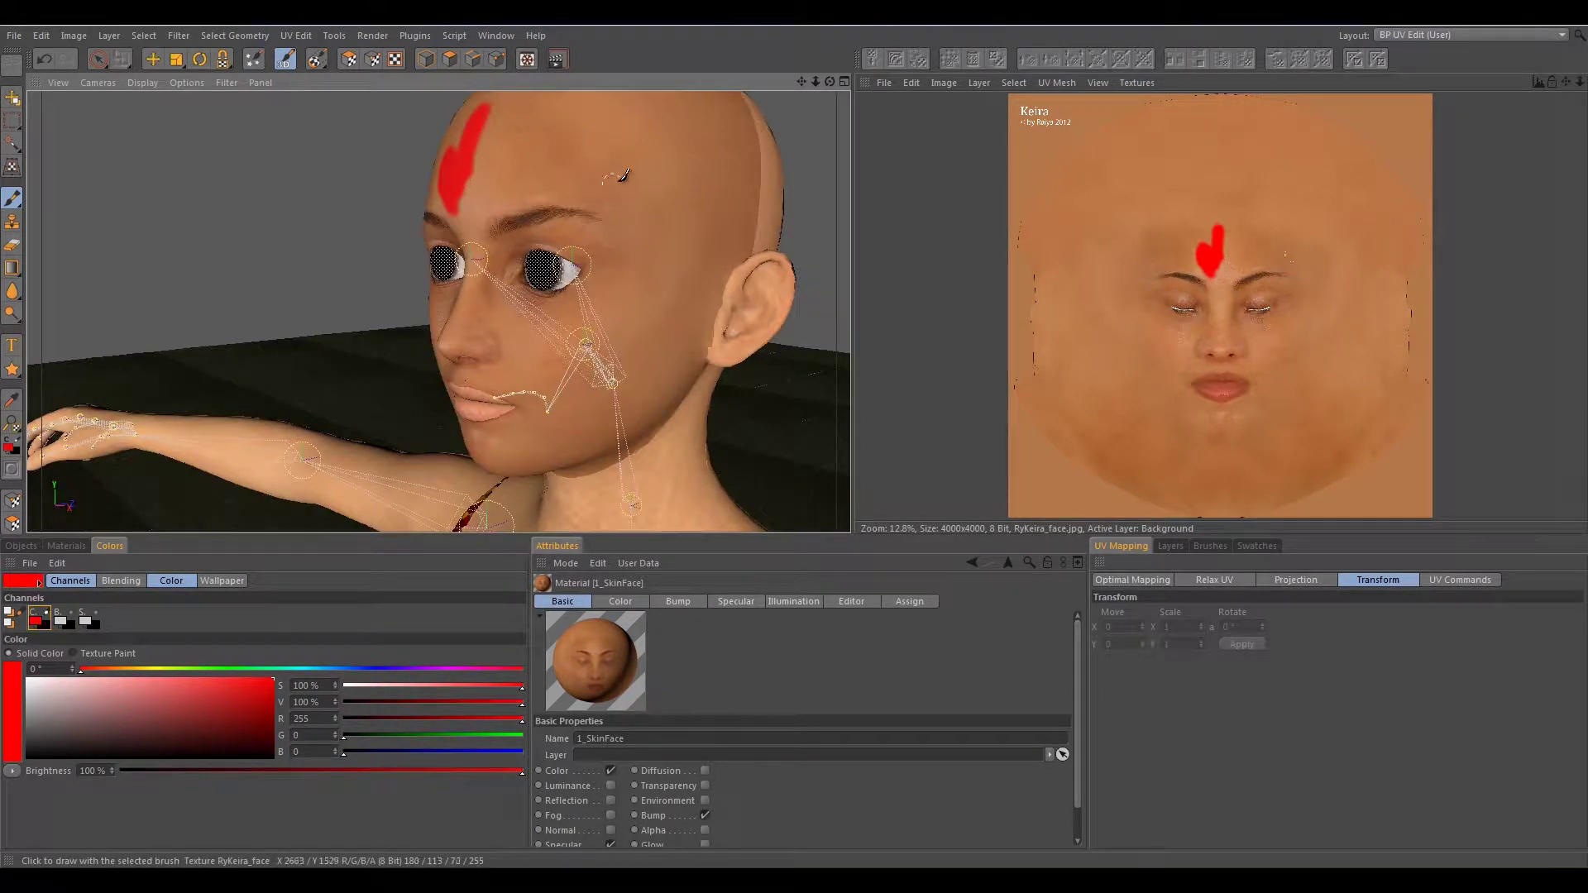
mouse_move(631, 153)
left_mouse_down()
mouse_move(666, 244)
mouse_move(670, 323)
mouse_move(655, 235)
mouse_move(579, 162)
mouse_move(497, 188)
left_mouse_up()
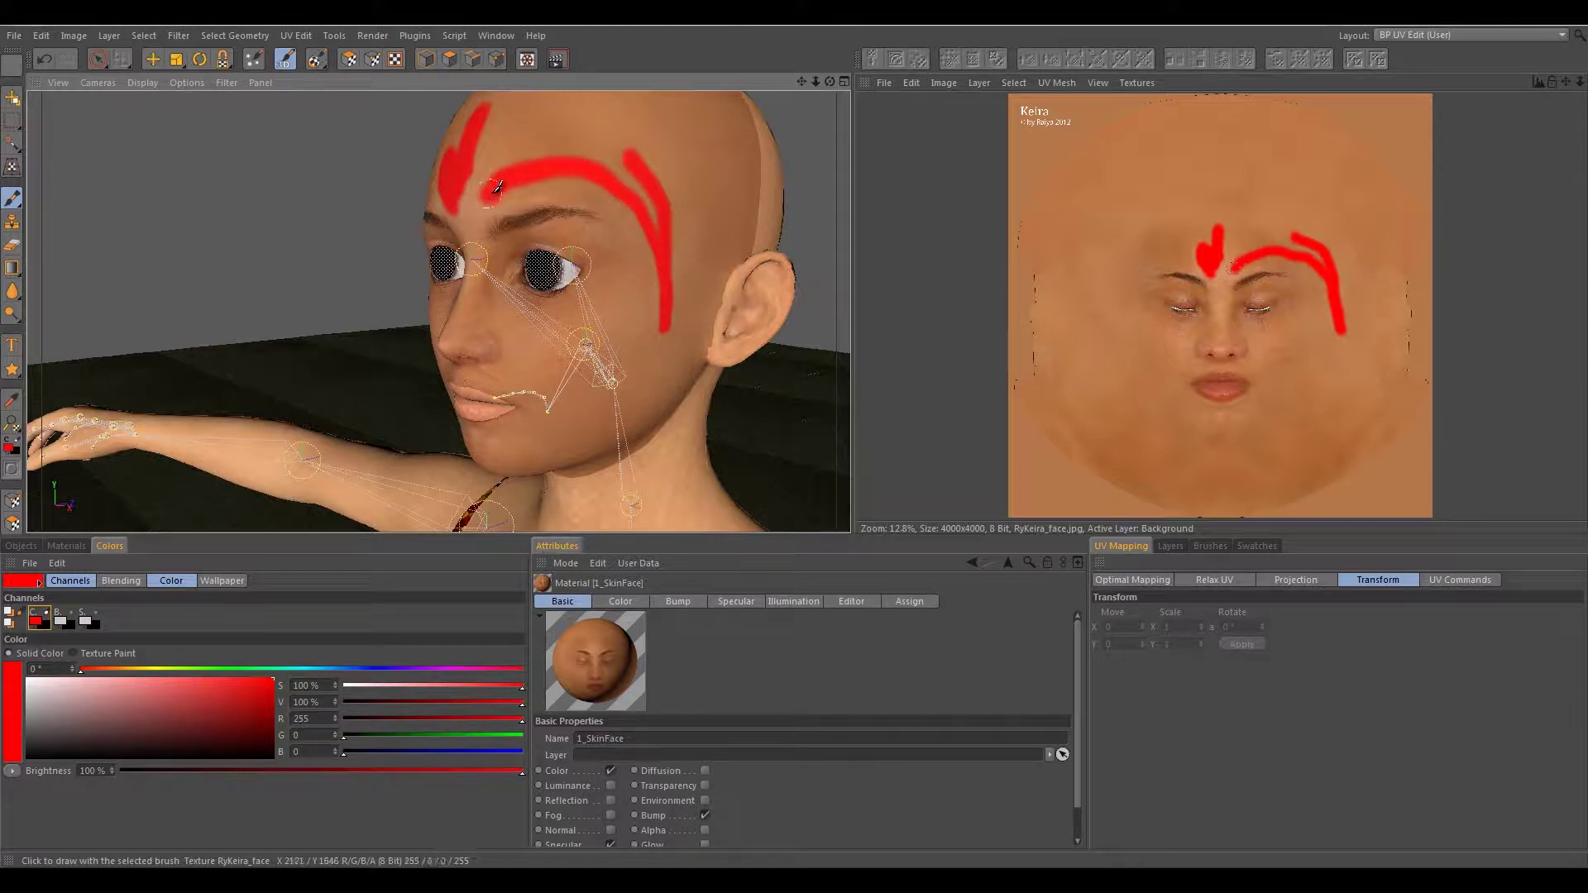
mouse_move(1137, 261)
left_mouse_down()
mouse_move(1125, 319)
mouse_move(1157, 383)
mouse_move(1231, 428)
left_mouse_up()
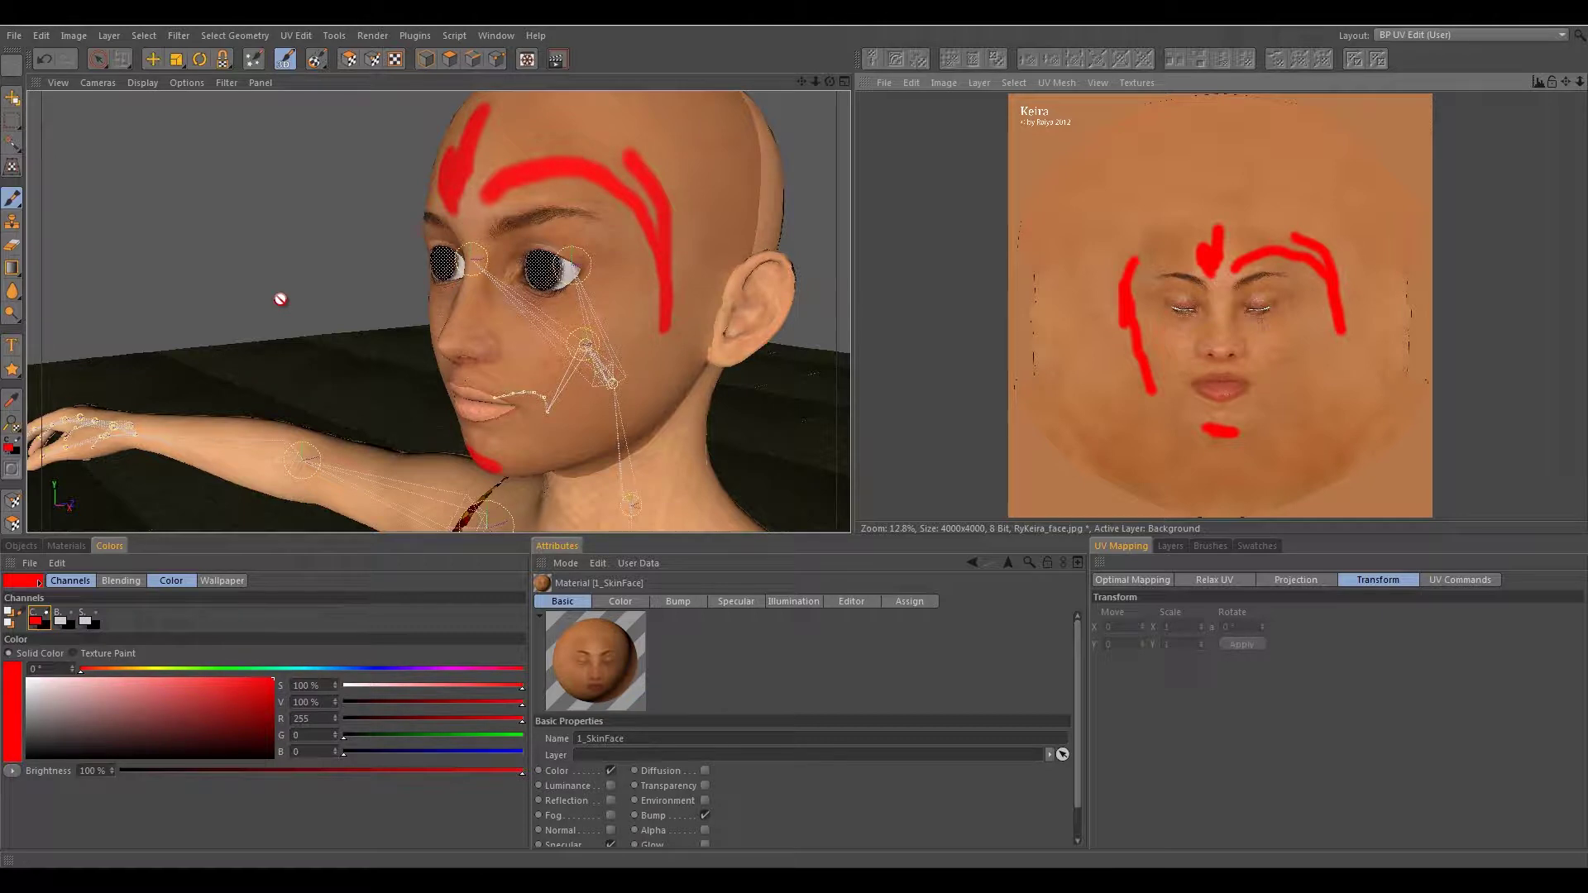
- Undo all the red test strokes on the face, face the head from the front and return to the material list
key("ctrl+z")
key("ctrl+z")
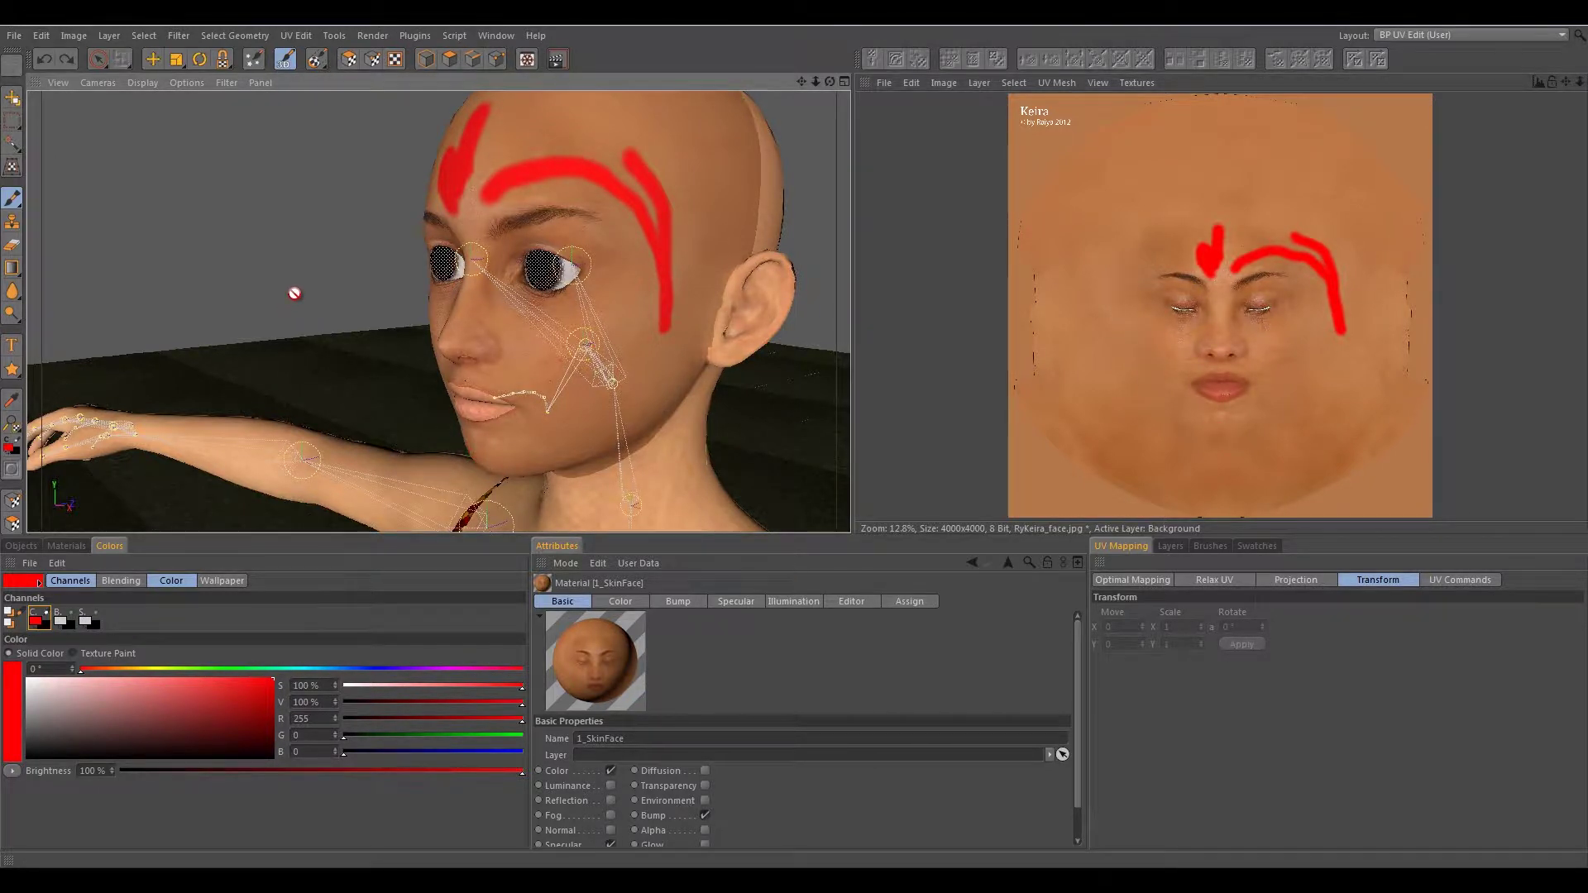
key("ctrl+z")
key("ctrl+z")
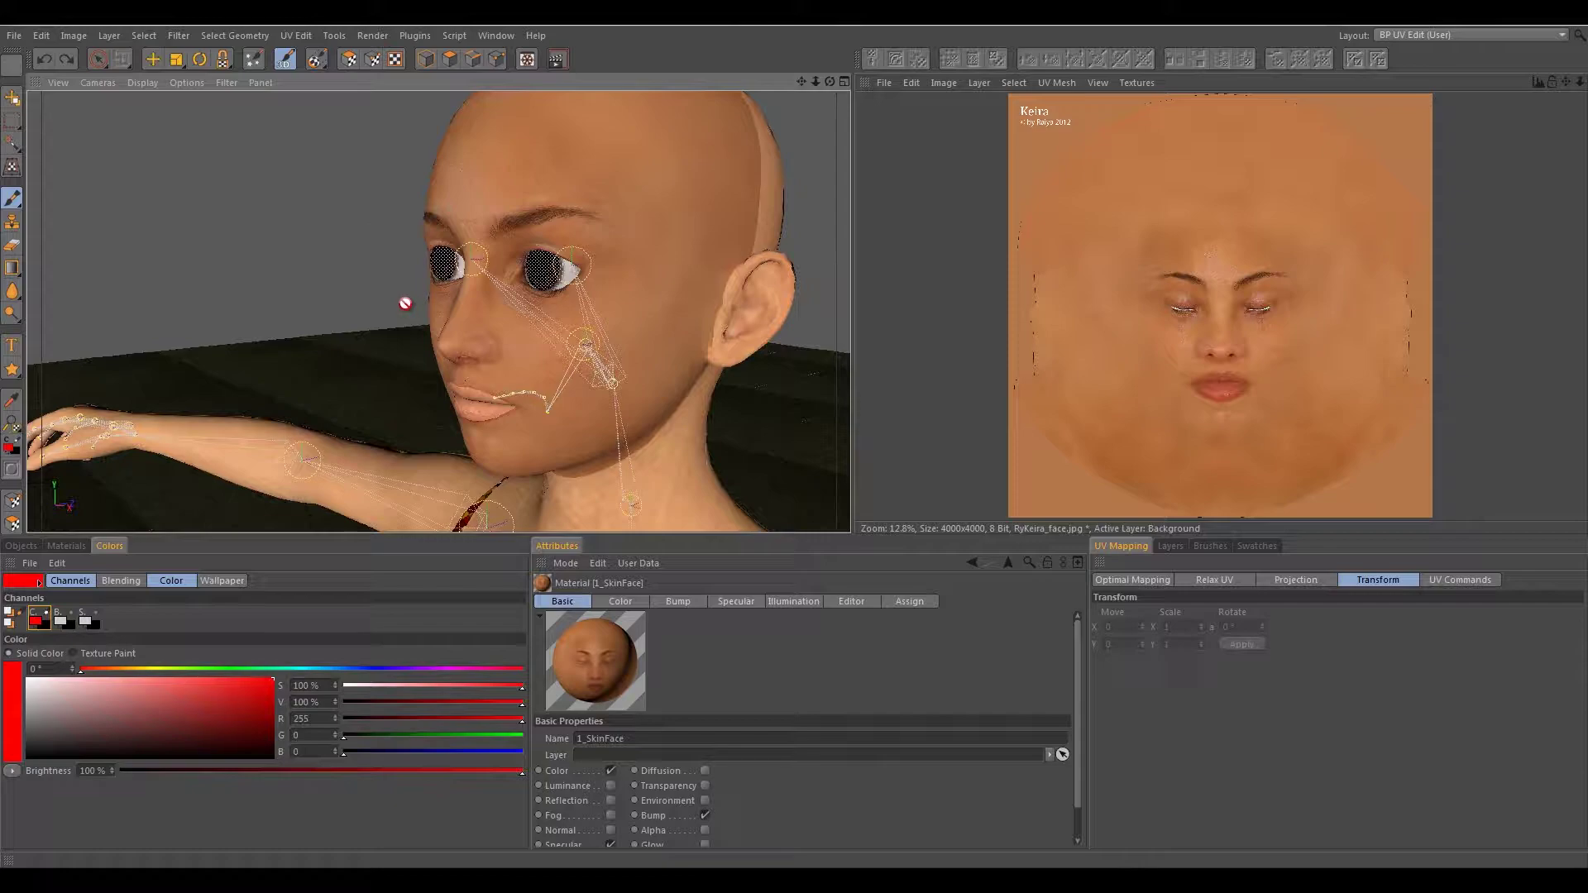
mouse_move(424, 291)
left_mouse_down("alt")
mouse_move(528, 293)
mouse_move(489, 287)
left_mouse_up("alt")
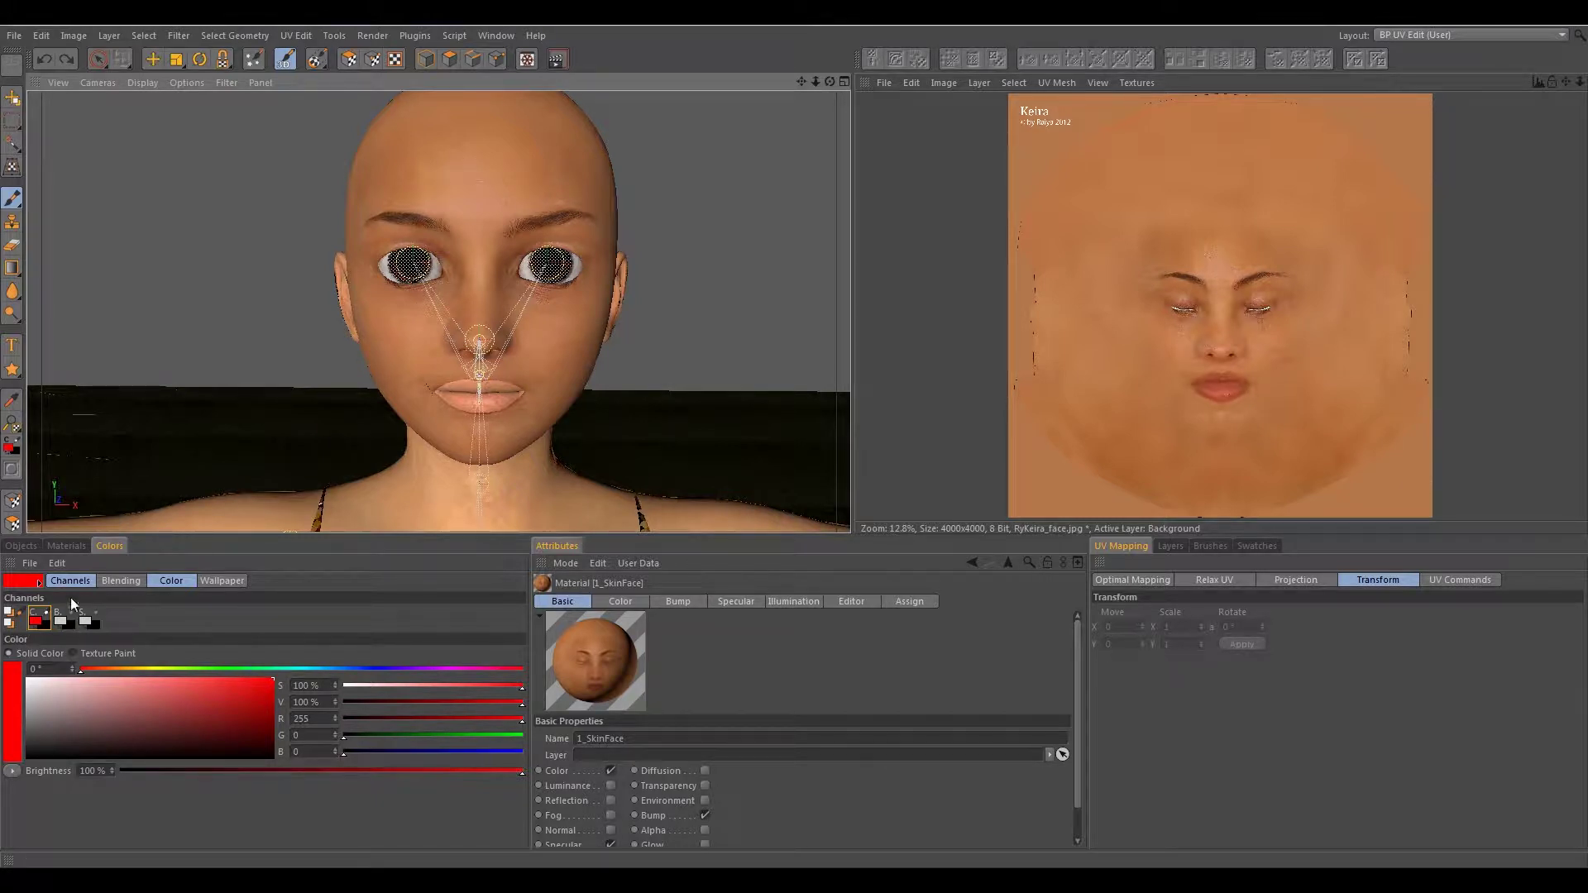
left_click(28, 548)
left_click(57, 548)
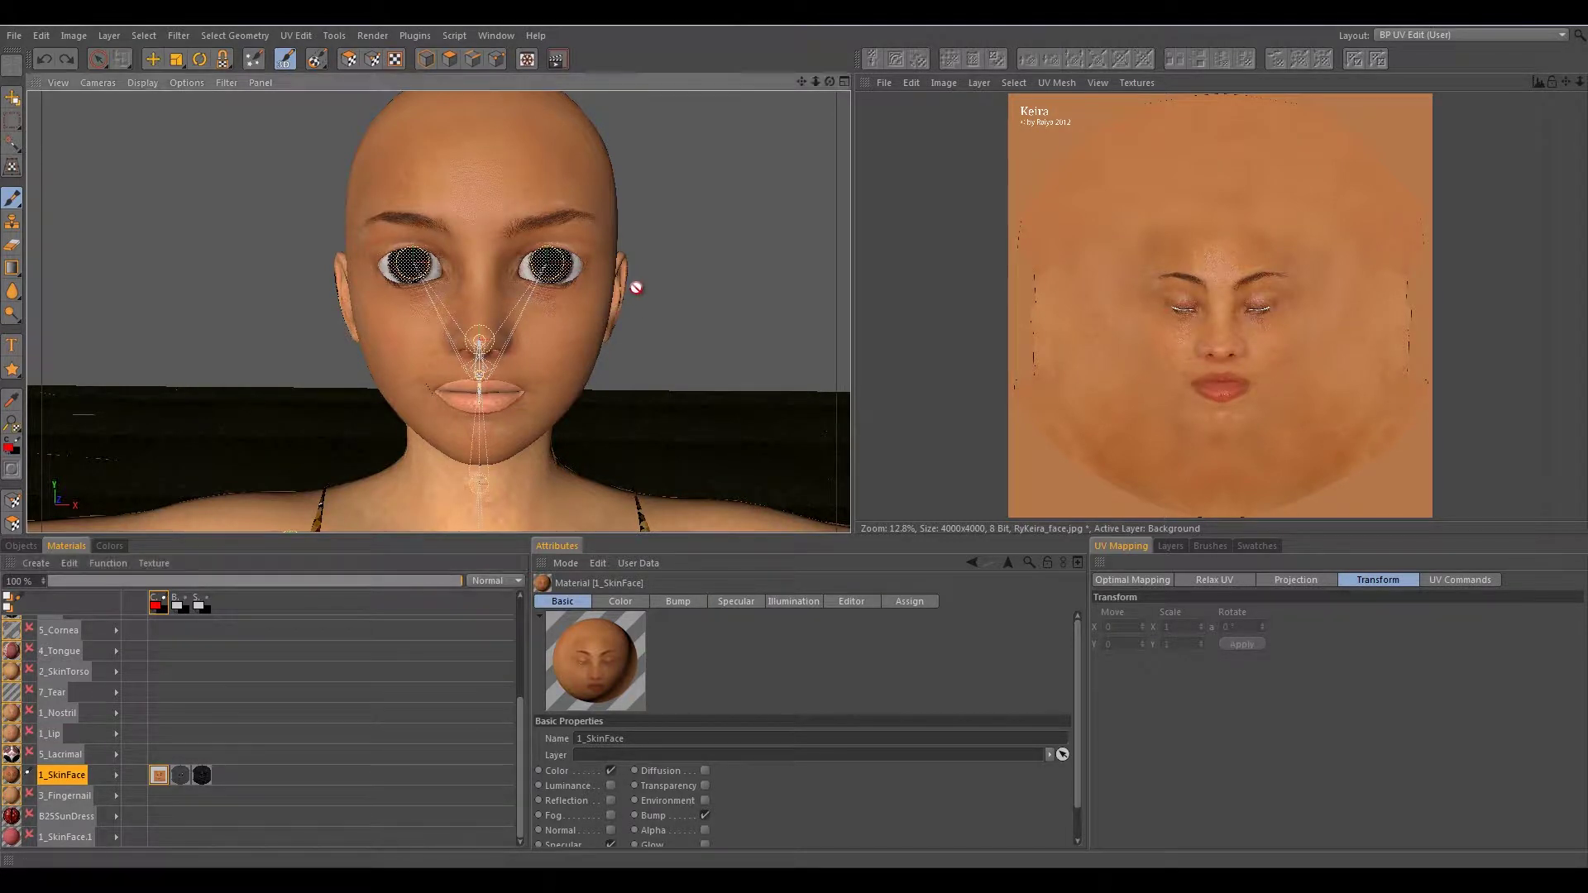
right_click_drag(637, 287, 591, 337, "alt")
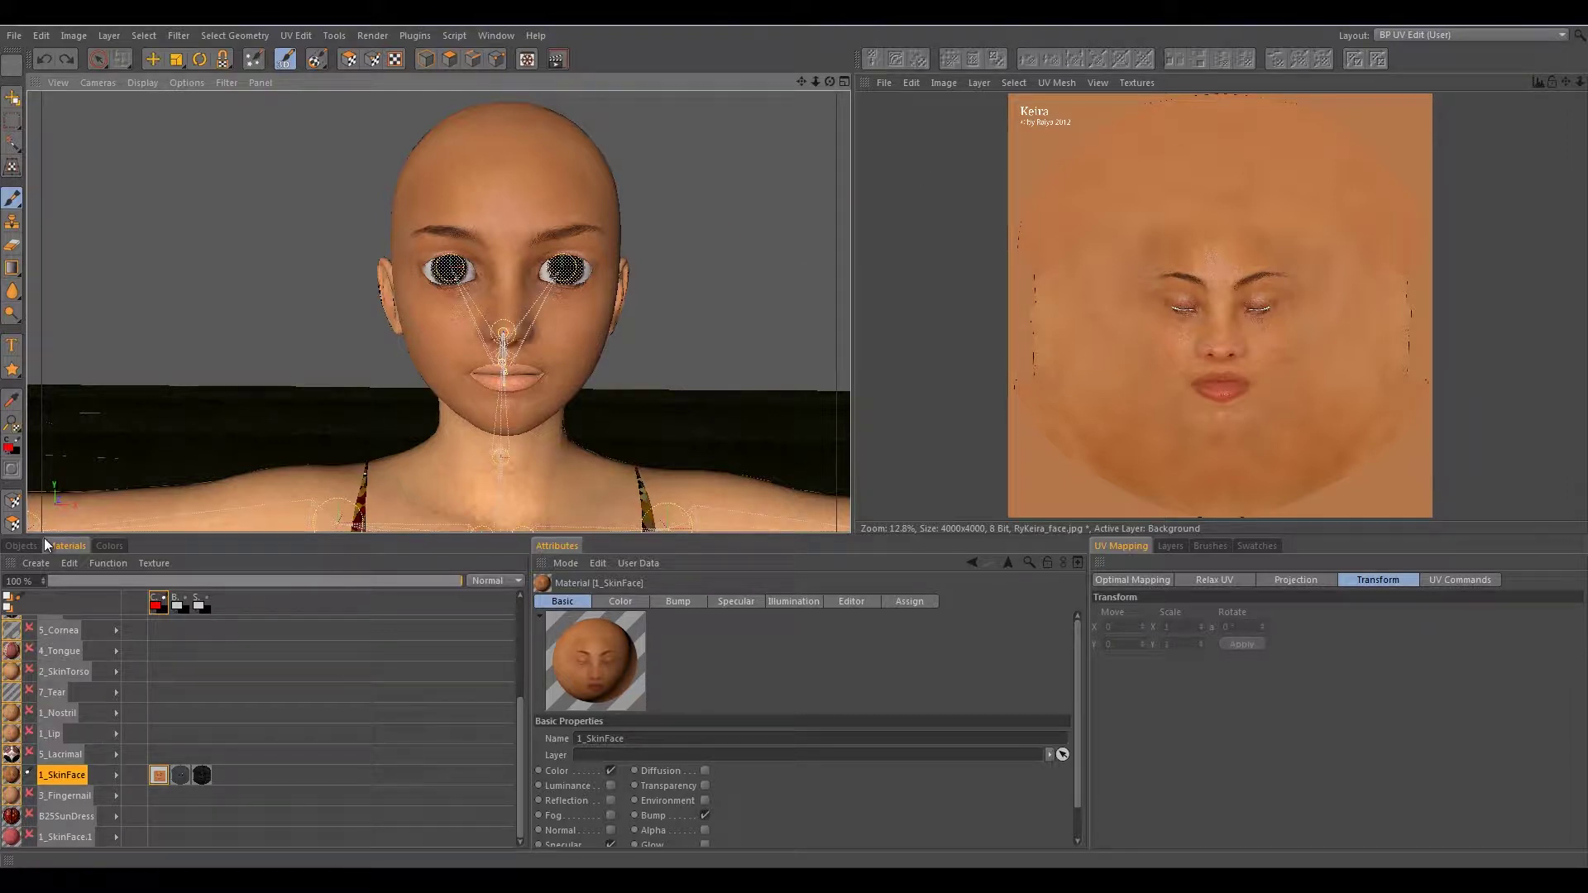
- Look through the body mesh's foot and eye texture tags and inspect the 5_Iris material's Color channel texture
left_click(23, 545)
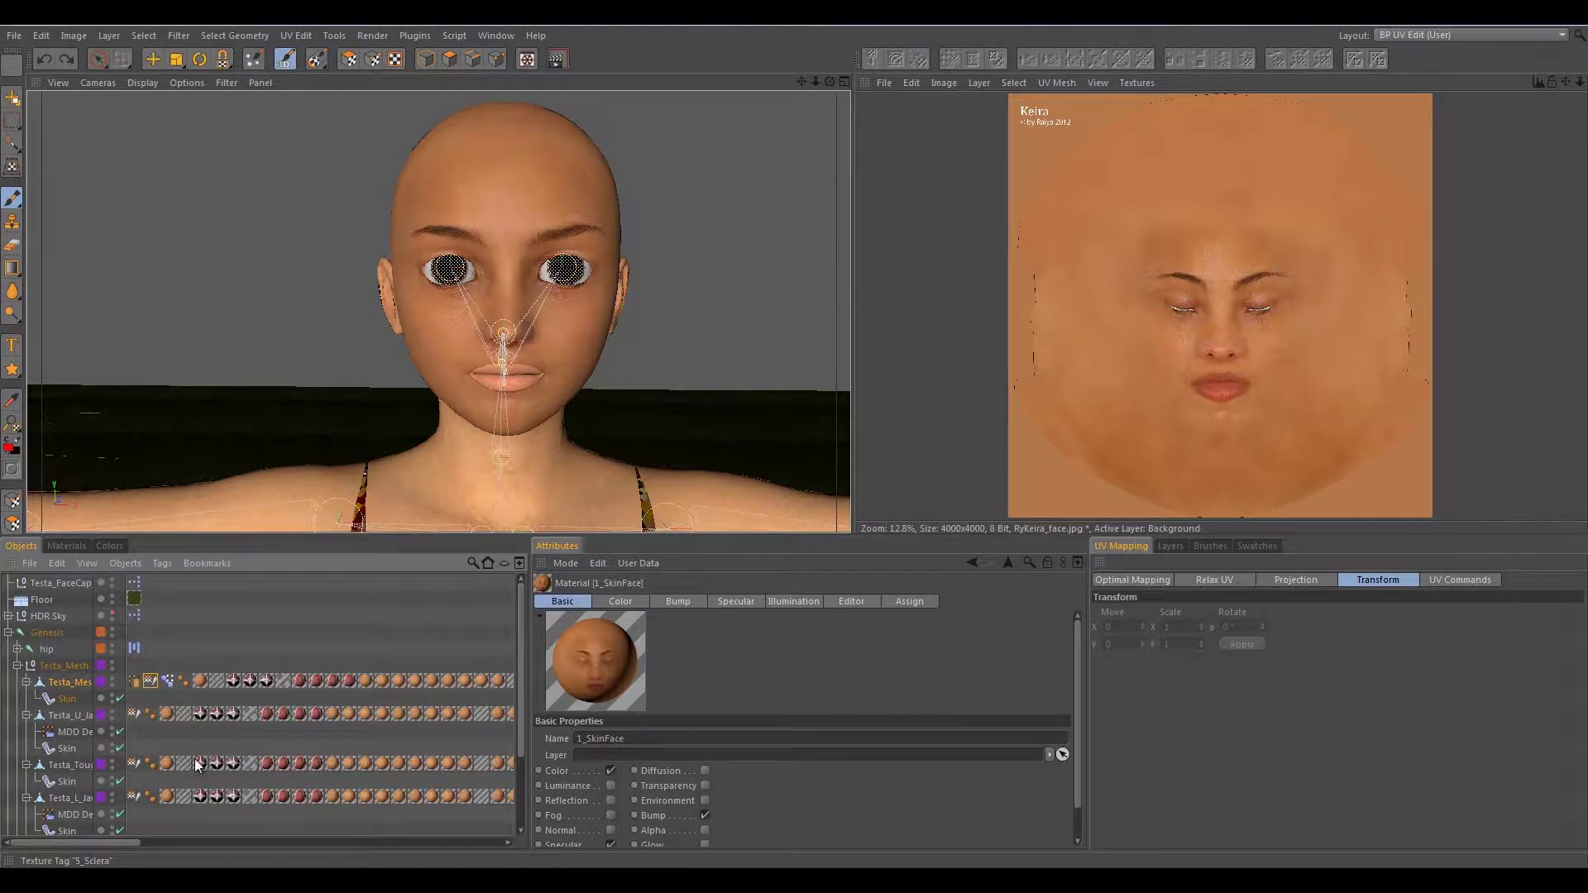
left_click(198, 682)
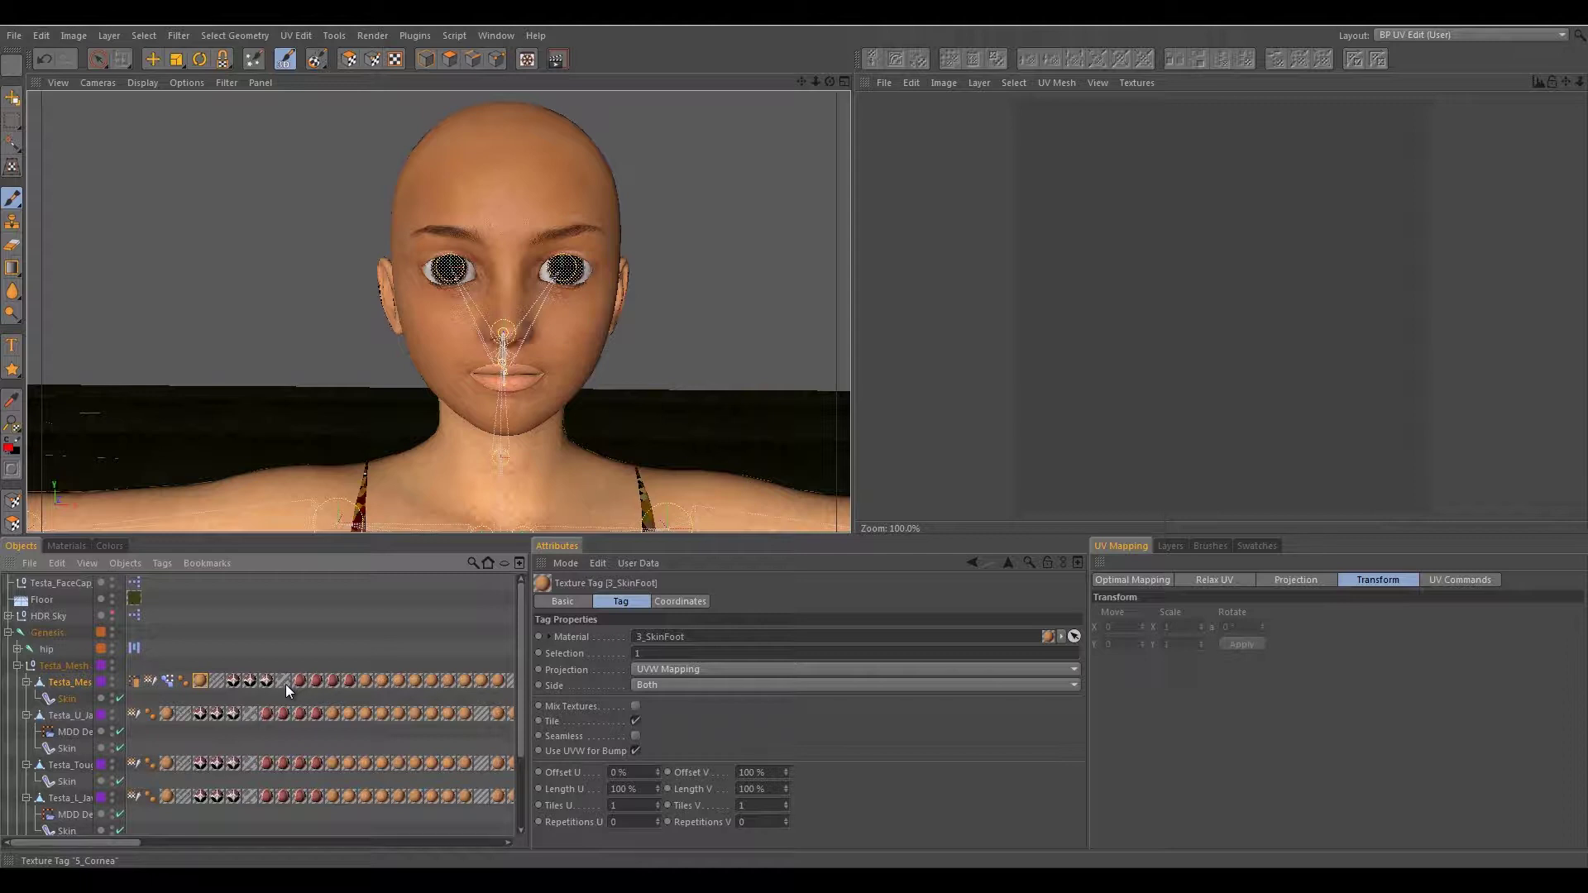
left_click(231, 683)
left_click(249, 684)
left_click(265, 682)
left_click(549, 637)
scroll(745, 734, "down", 5)
scroll(761, 790, "up", 3)
left_click(622, 655)
scroll(761, 745, "down", 2)
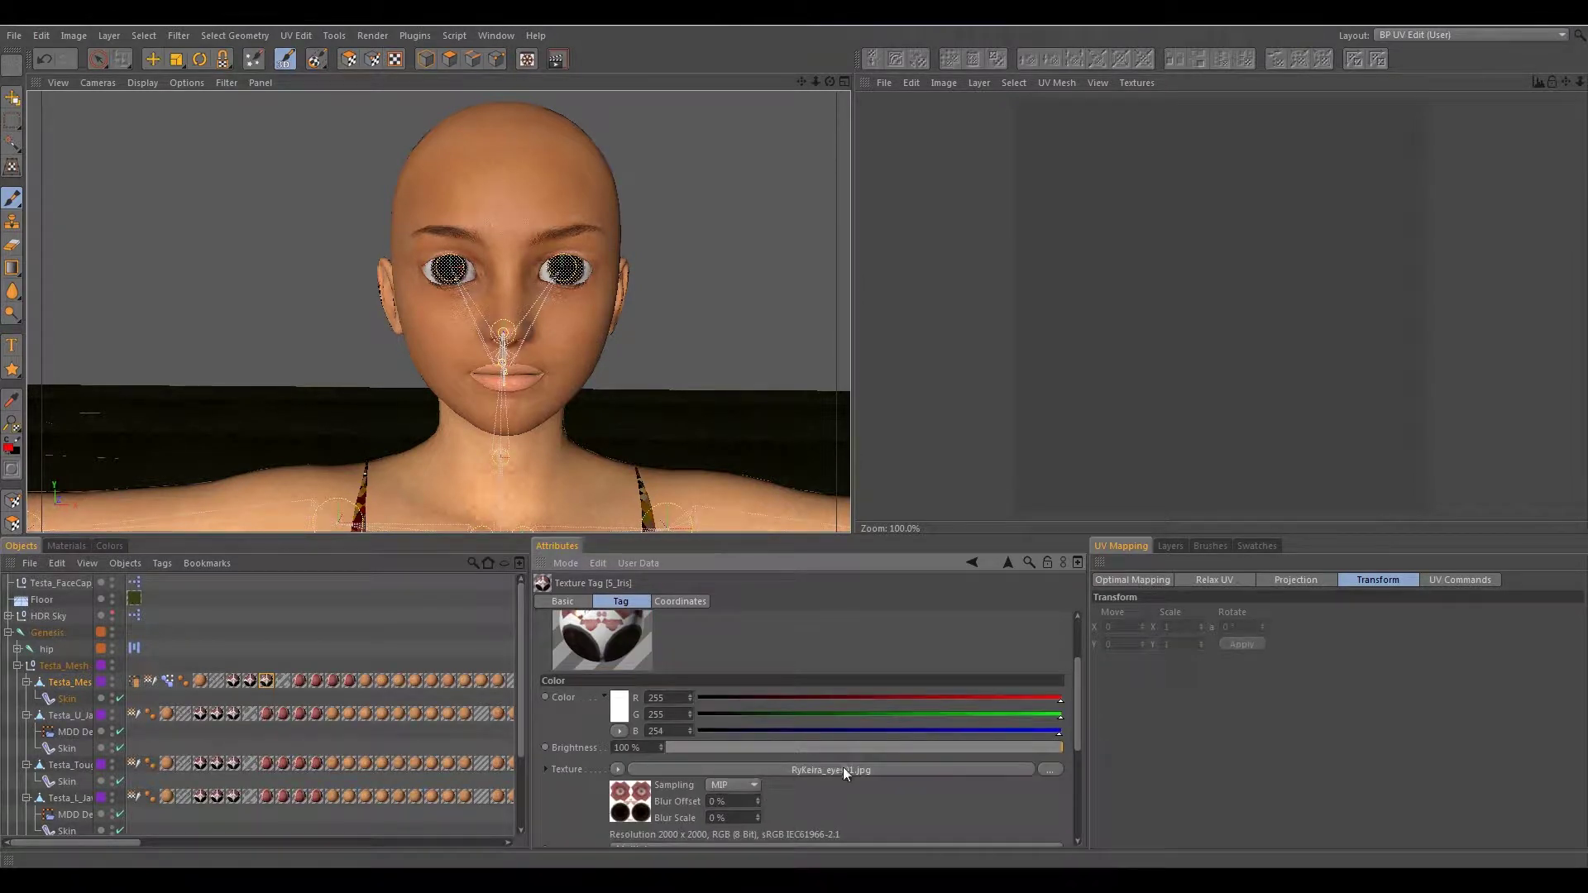
- Compare the Color textures of the 5_Pupil, 5_Sclera and 5_Iris texture tags, ending on 5_Iris
left_click(250, 680)
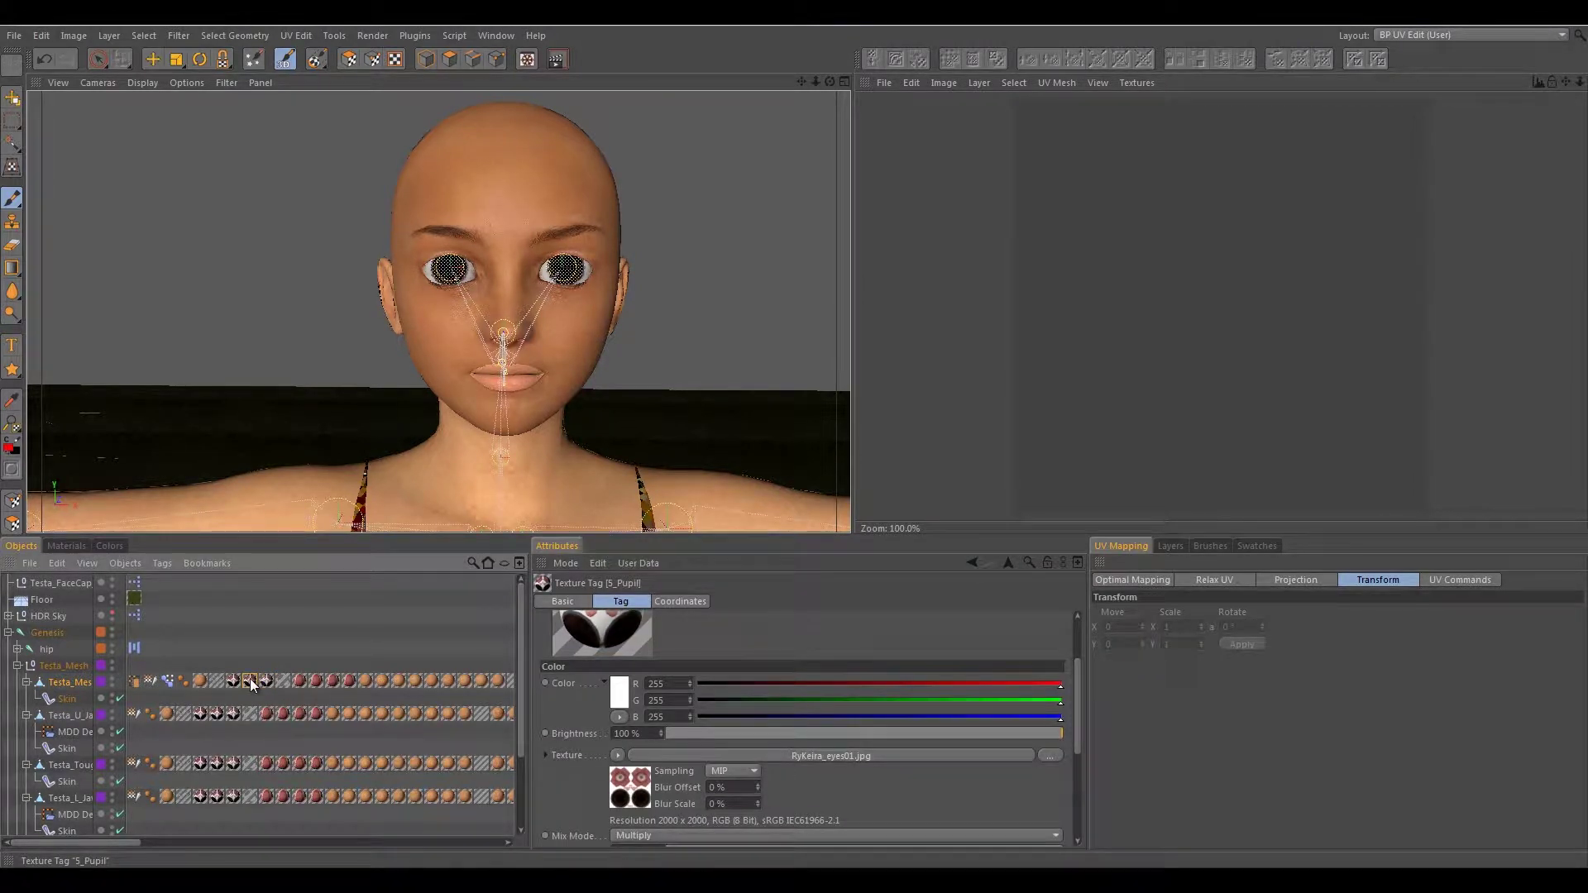
left_click(235, 678)
left_click(250, 678)
left_click(267, 678)
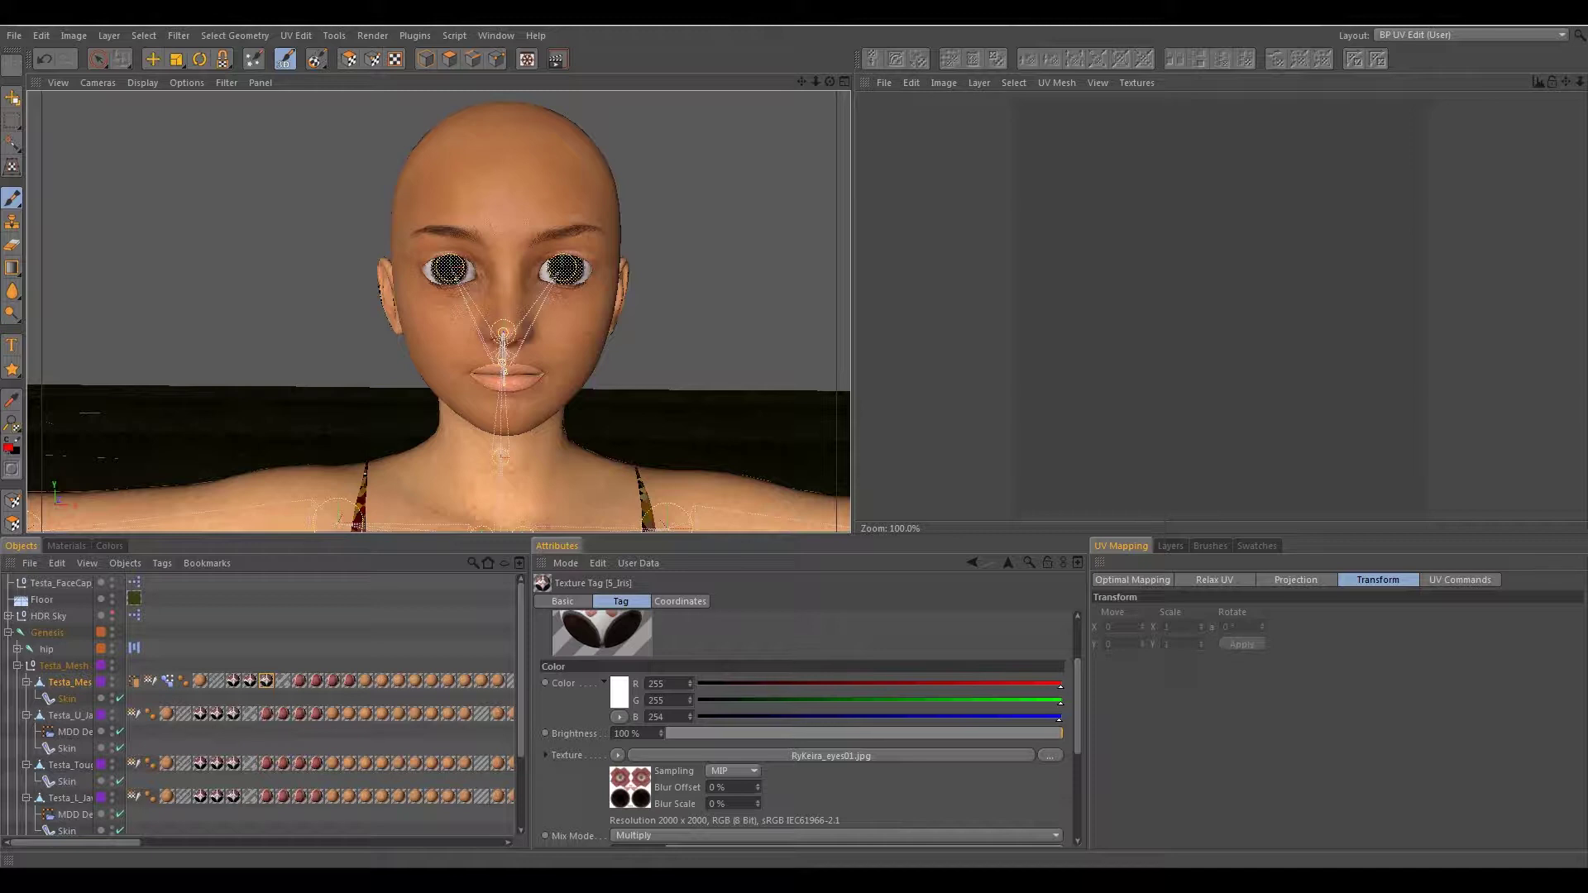
- Bring up the file browser and open the tex folder inside the Testa project folder
left_click_drag(1587, 171, 781, 193)
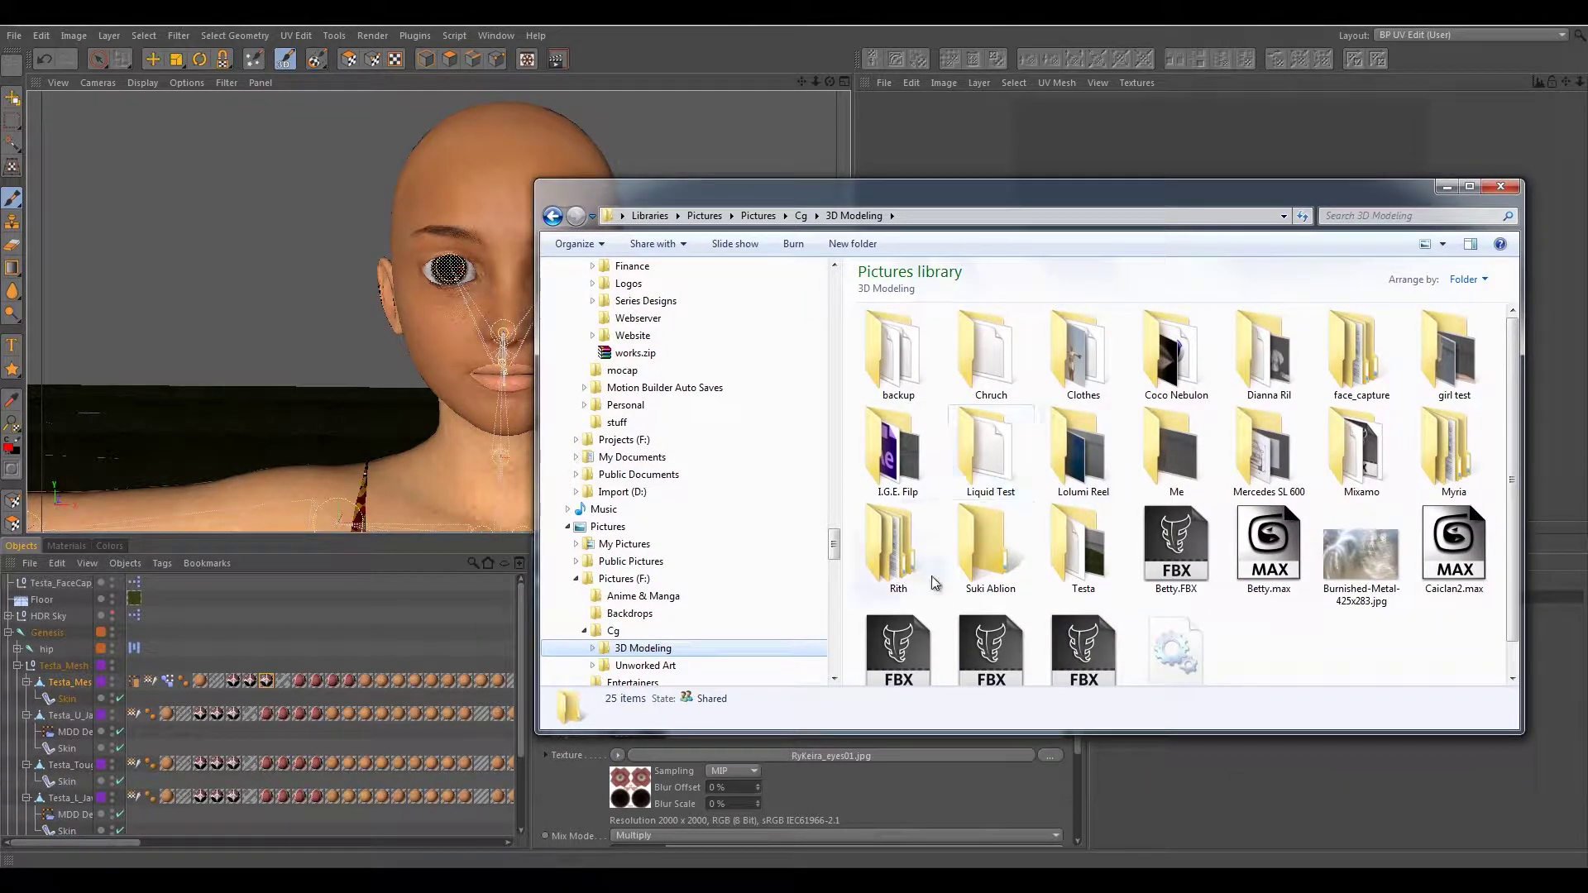
double_click(1079, 550)
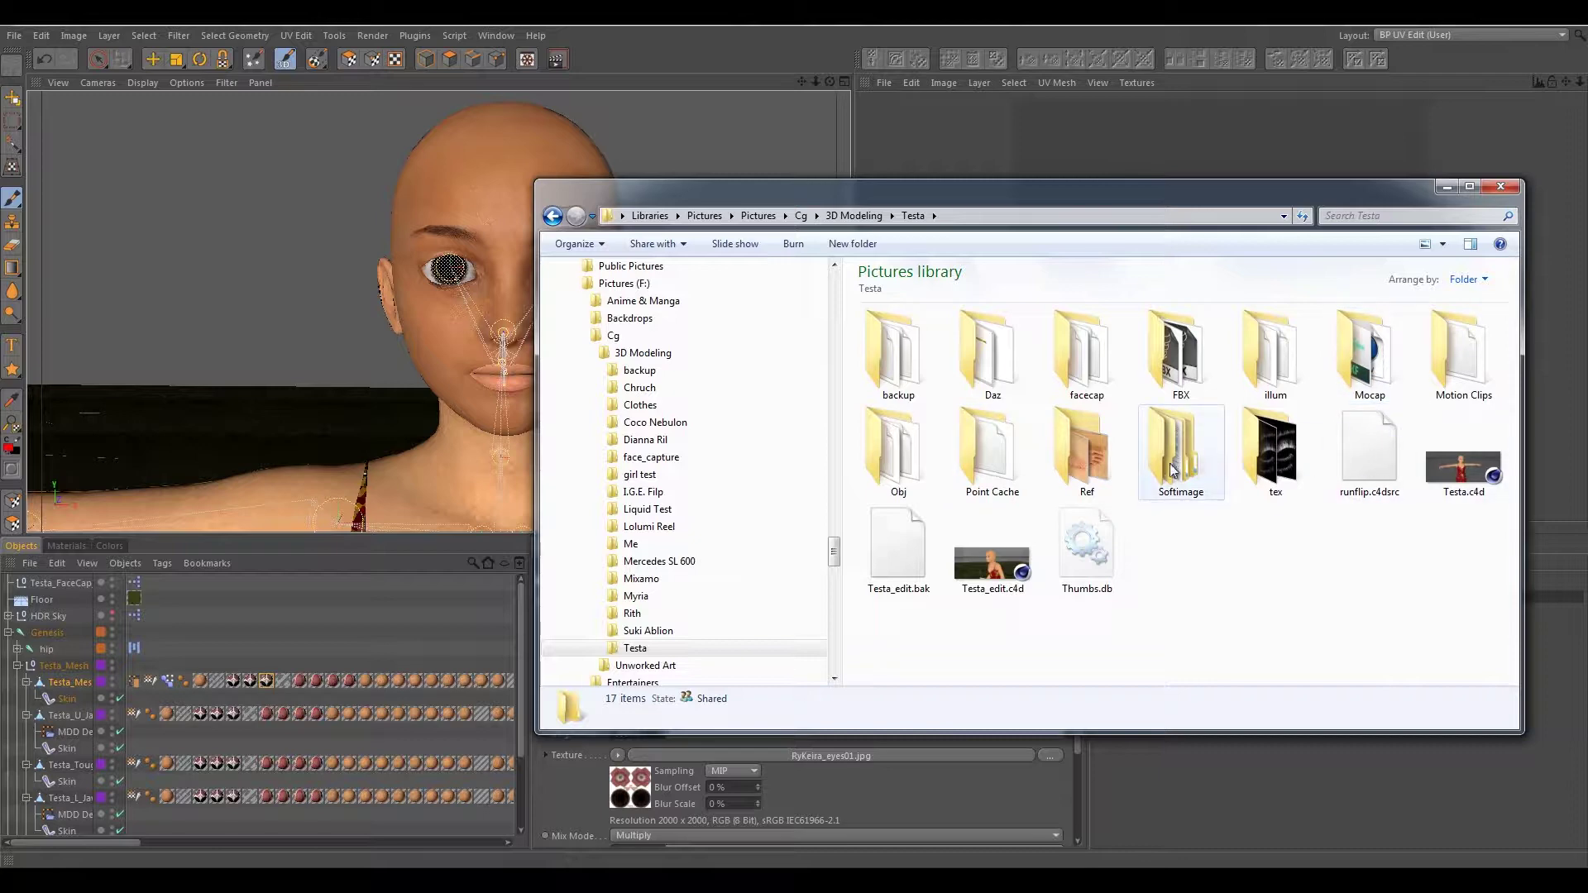
double_click(1272, 438)
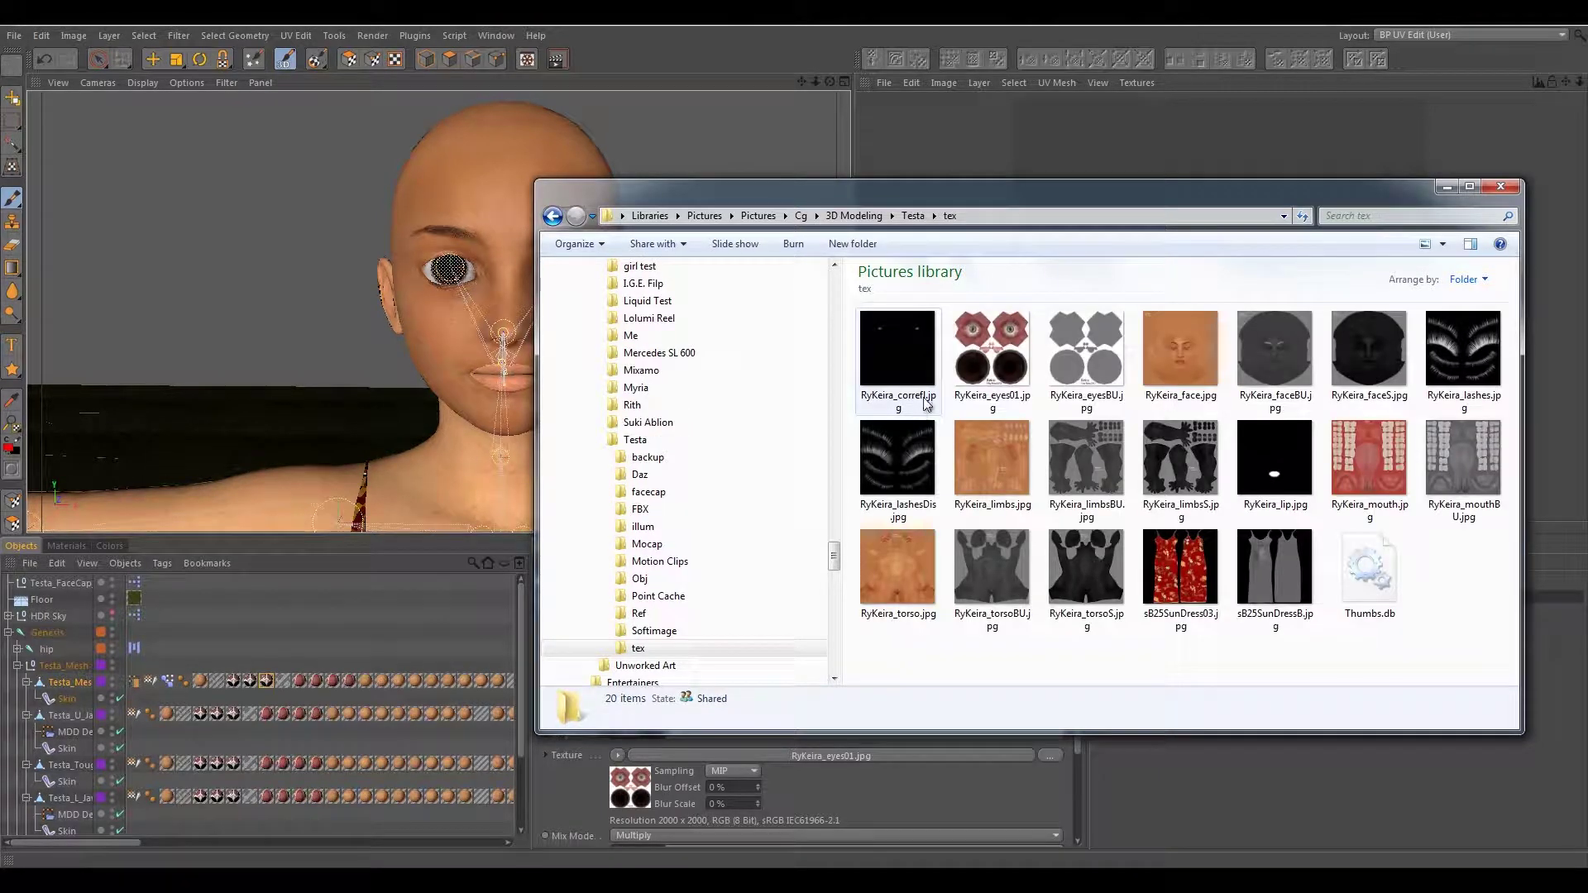
- Check the RyKeira_face.jpg file, view RyKeira_eyes01.jpg in the photo viewer, and move the viewer aside
left_click(1207, 344)
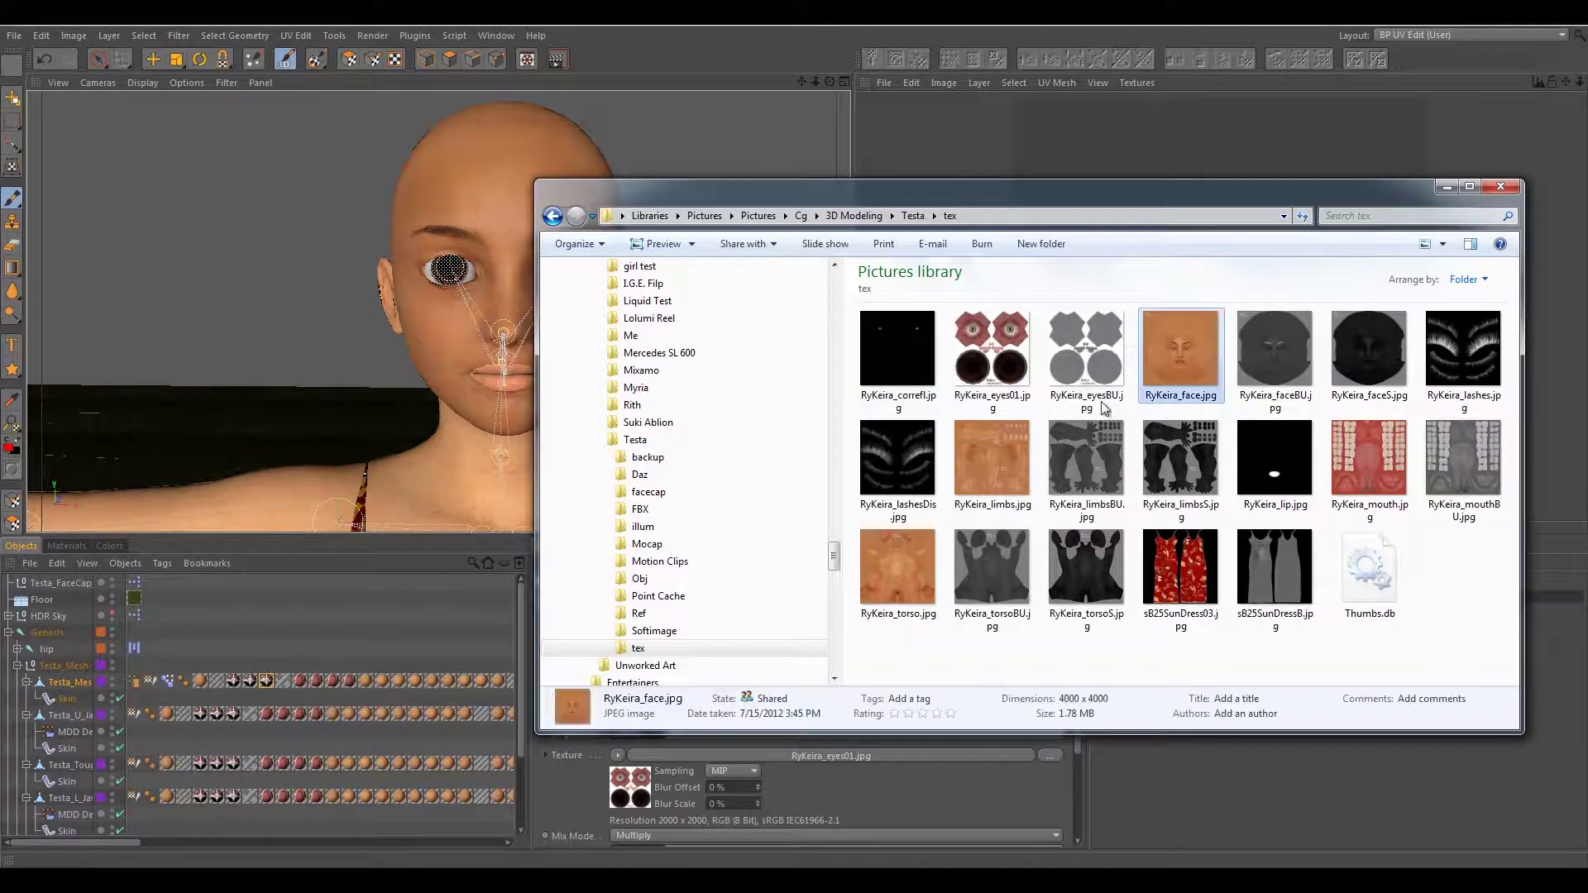
left_click(1008, 365)
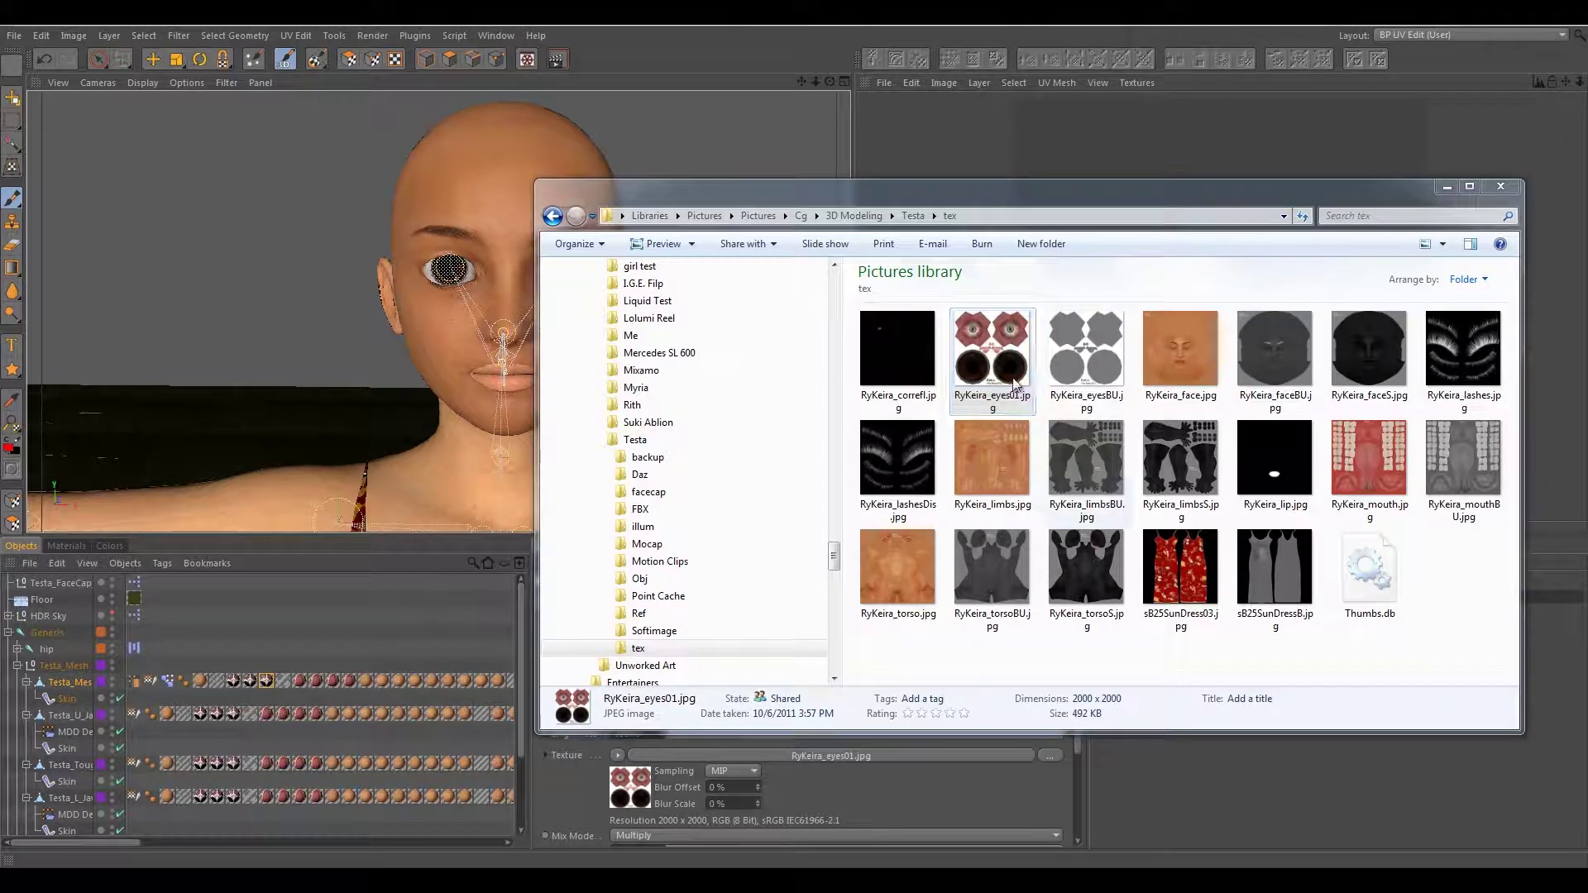
key("Return")
left_click_drag(564, 91, 584, 71)
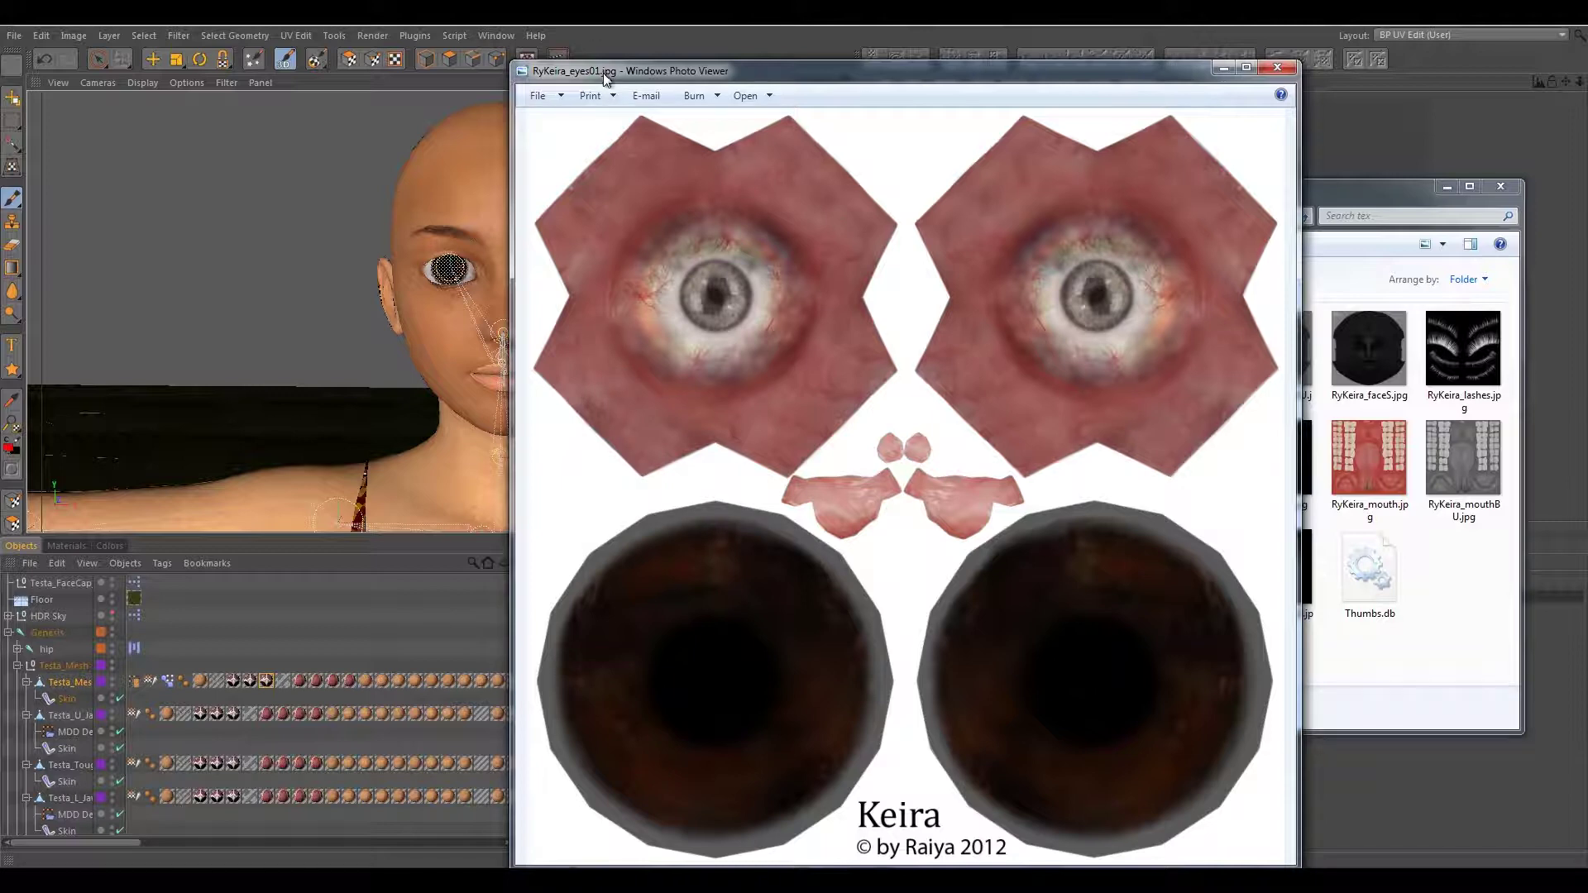
left_click_drag(604, 74, 1587, 75)
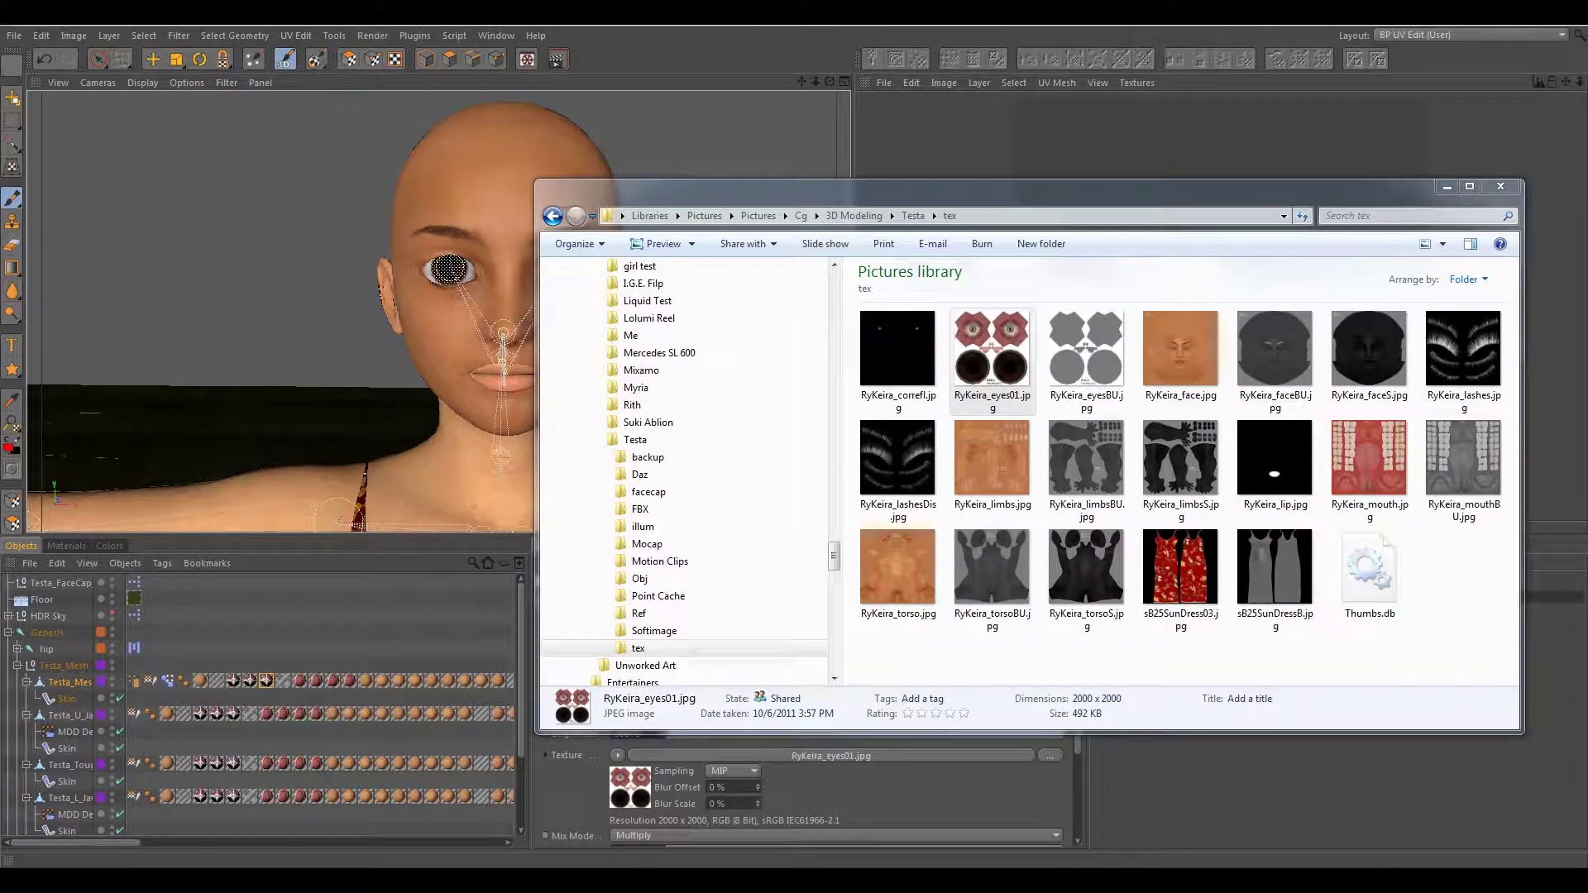
- Select the body mesh's 5_Sclera texture tag and inspect its Color channel texture and polygon selection setting
left_click(232, 681)
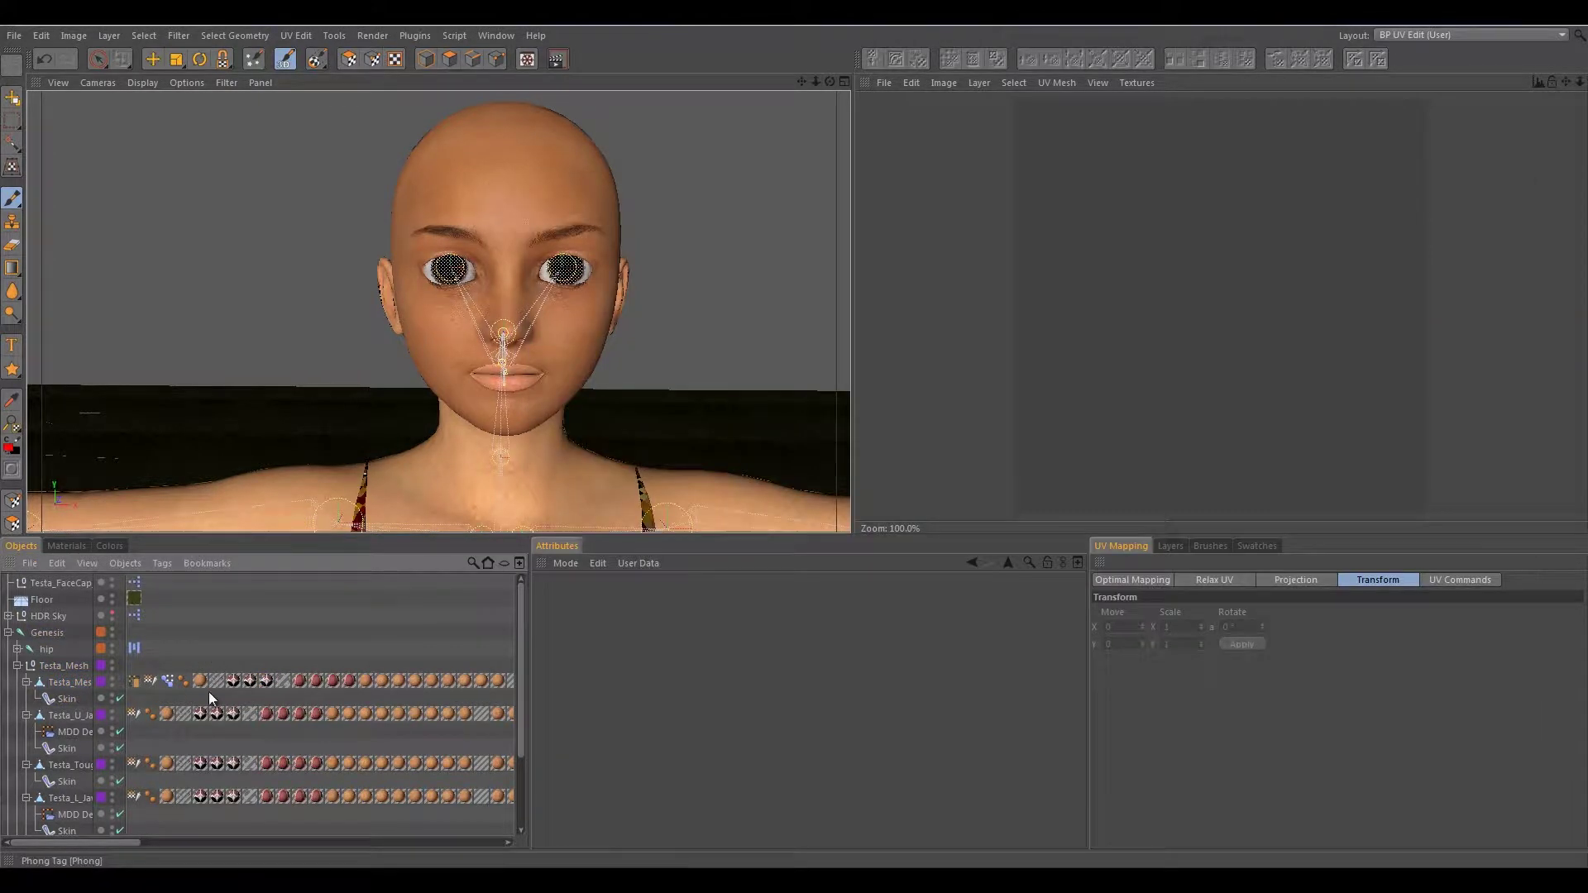
left_click(233, 683)
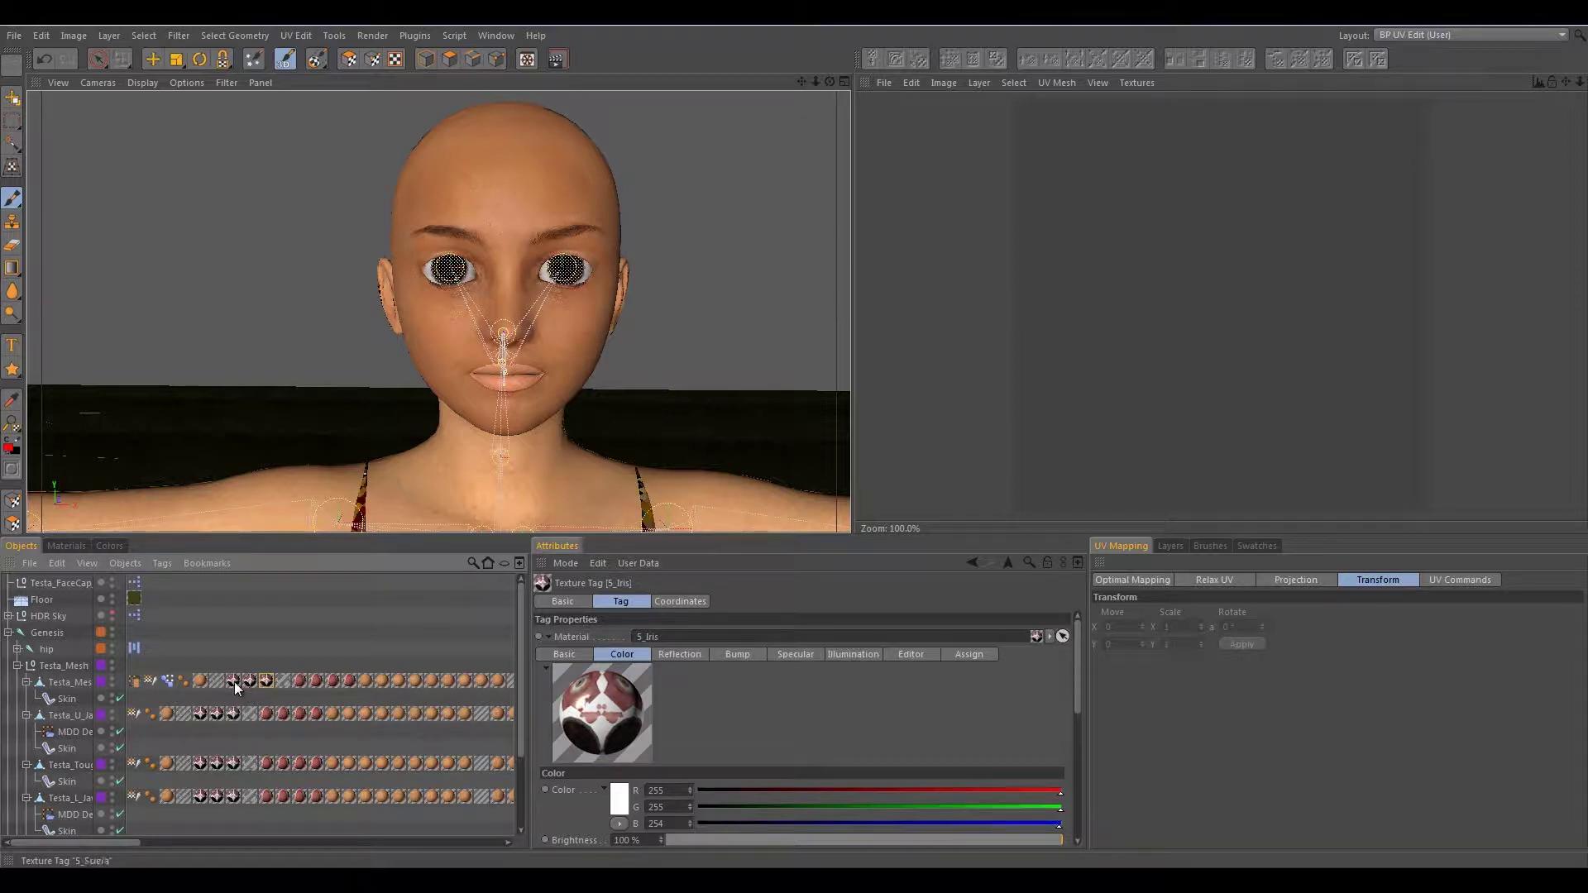
scroll(285, 633, "down", 3)
scroll(277, 635, "up", 3)
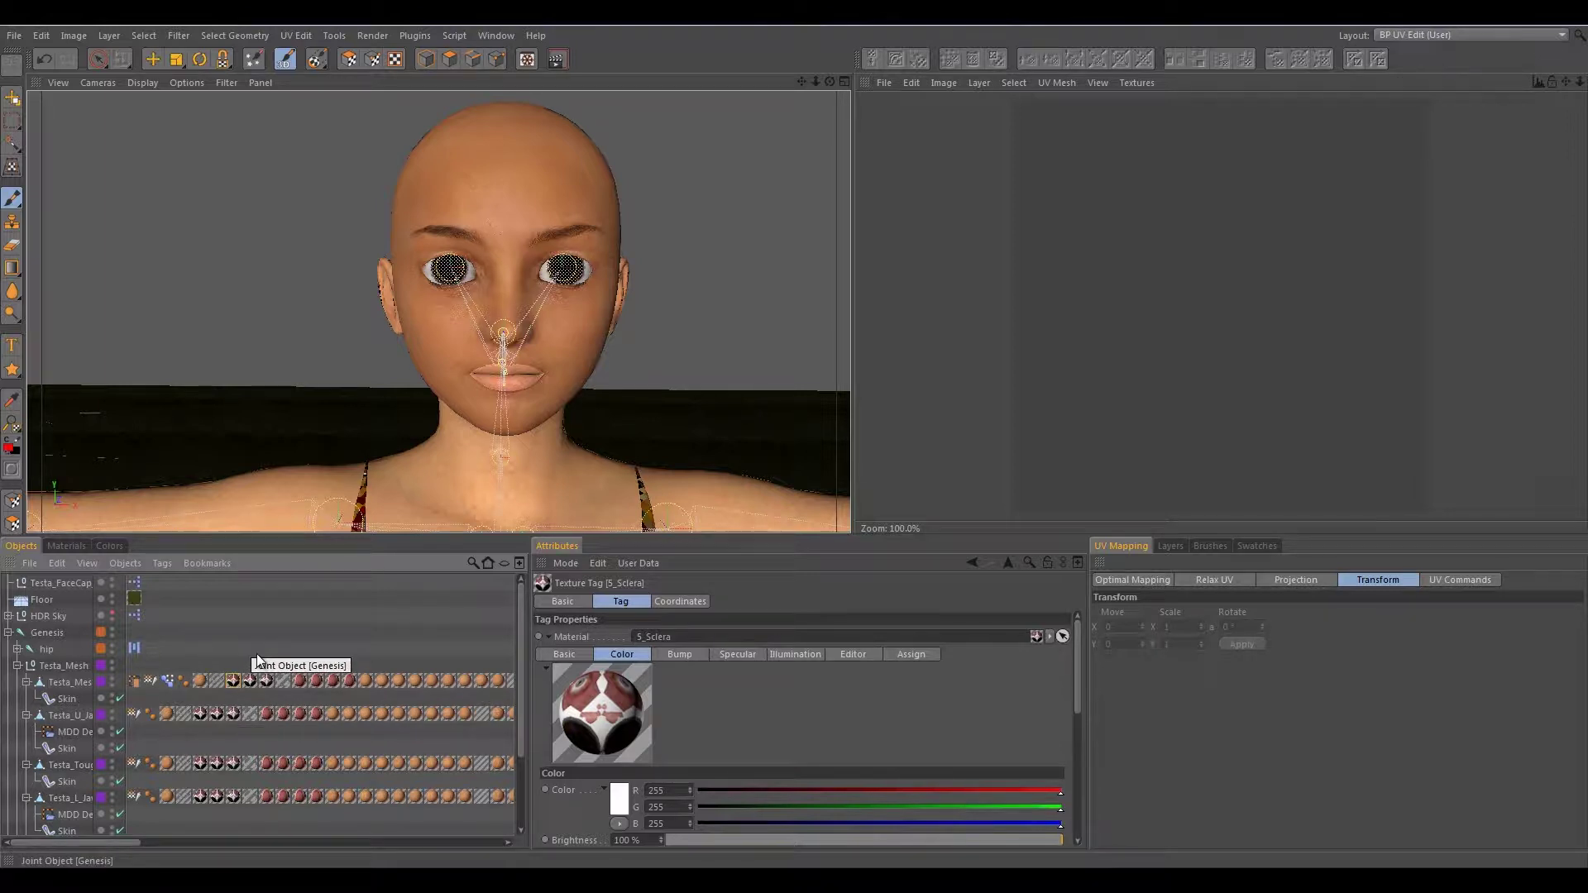
scroll(256, 657, "down", 3)
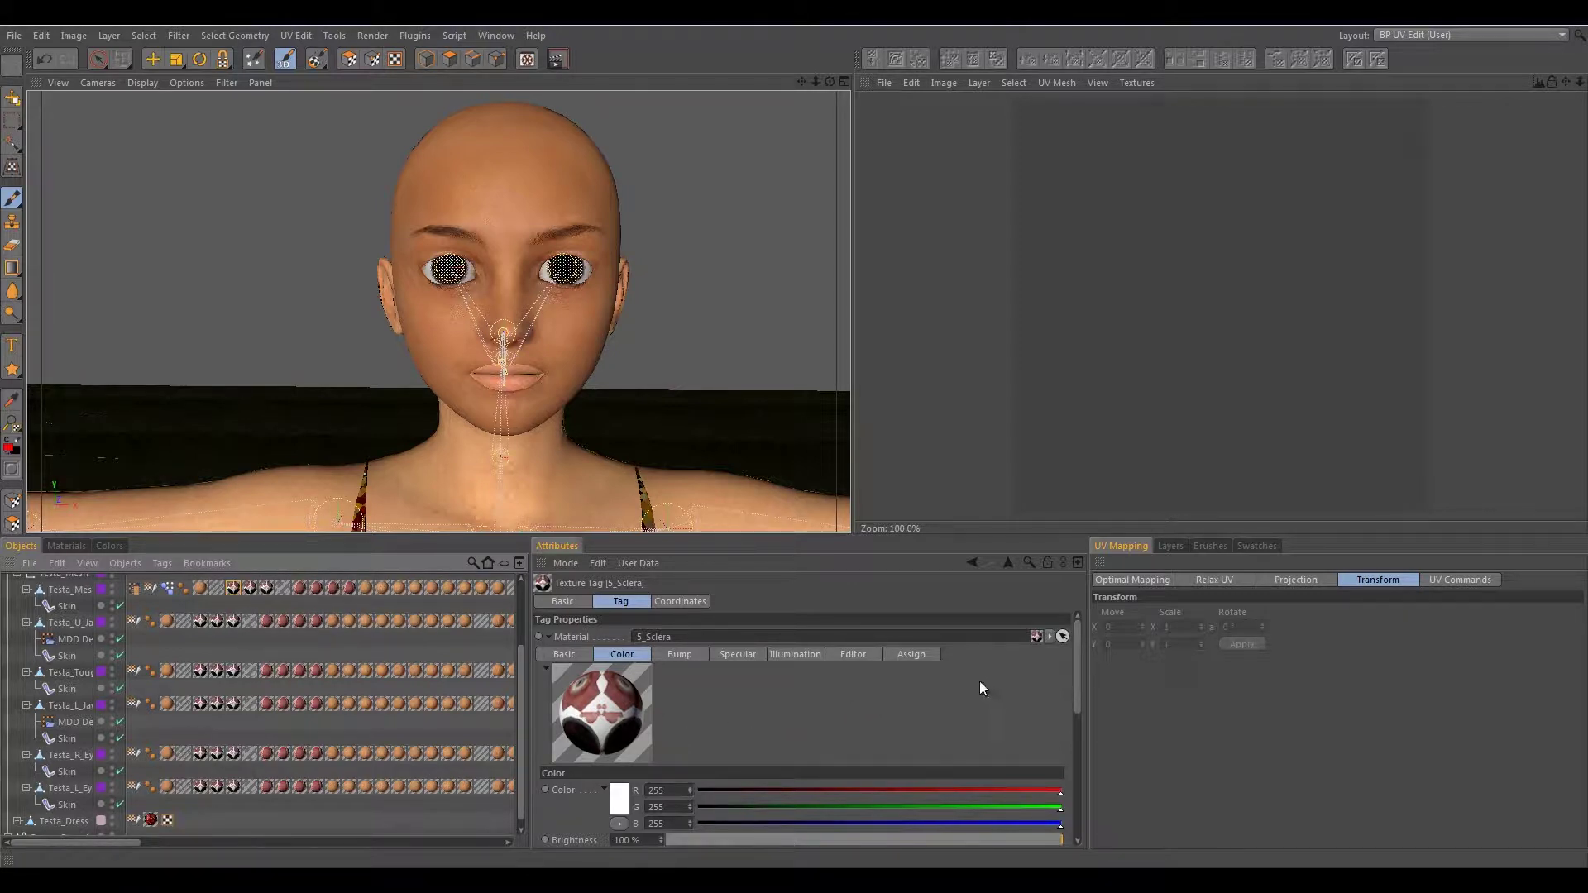
left_click_drag(1080, 692, 1080, 754)
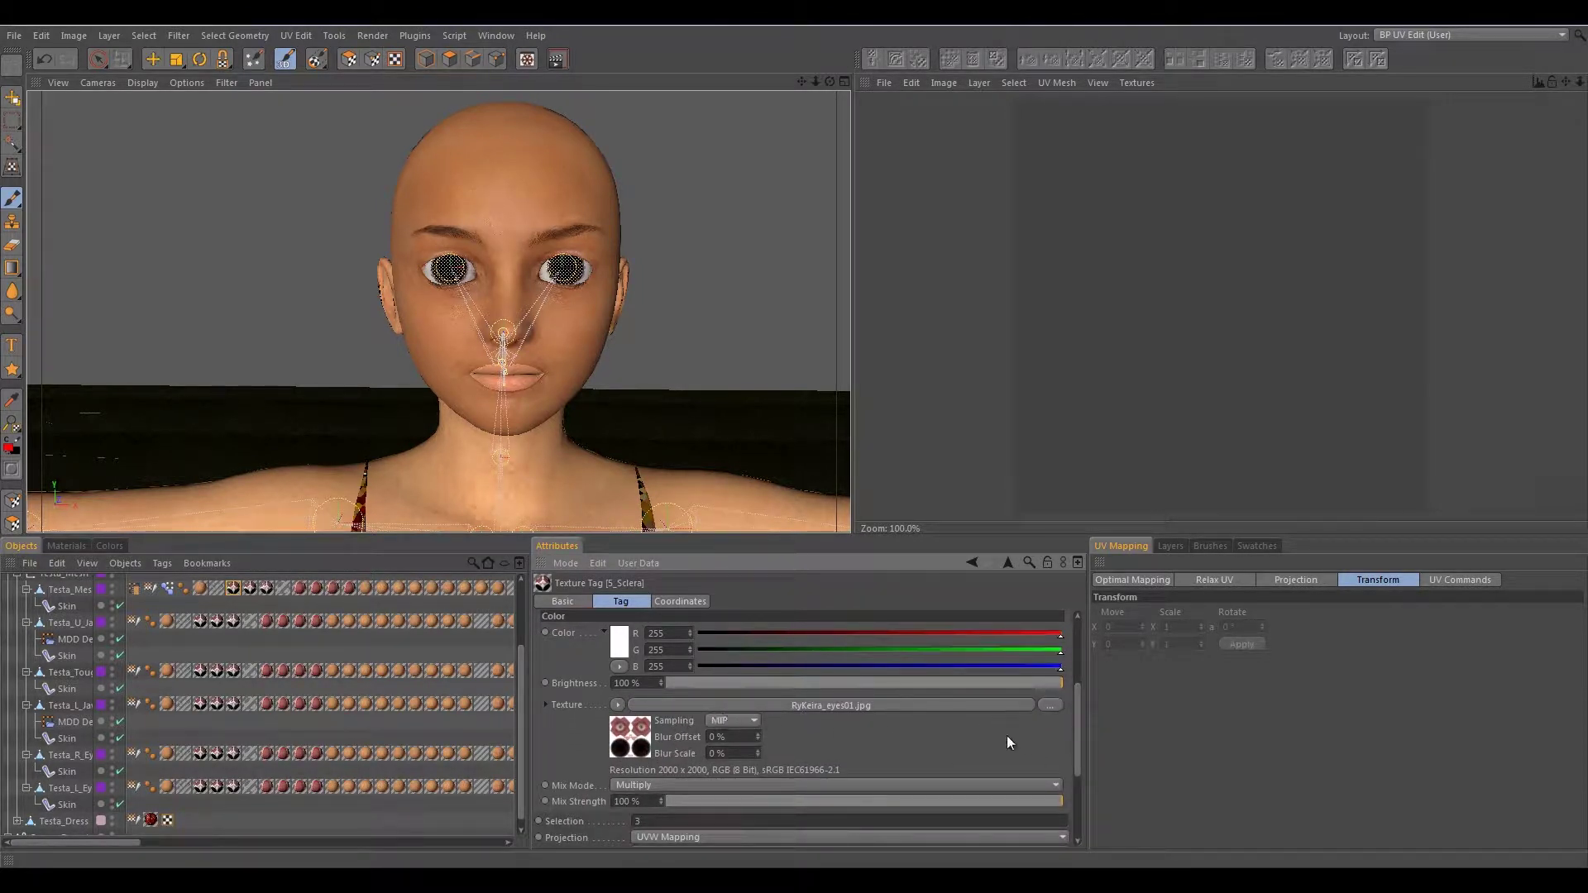
left_click_drag(1080, 751, 1078, 674)
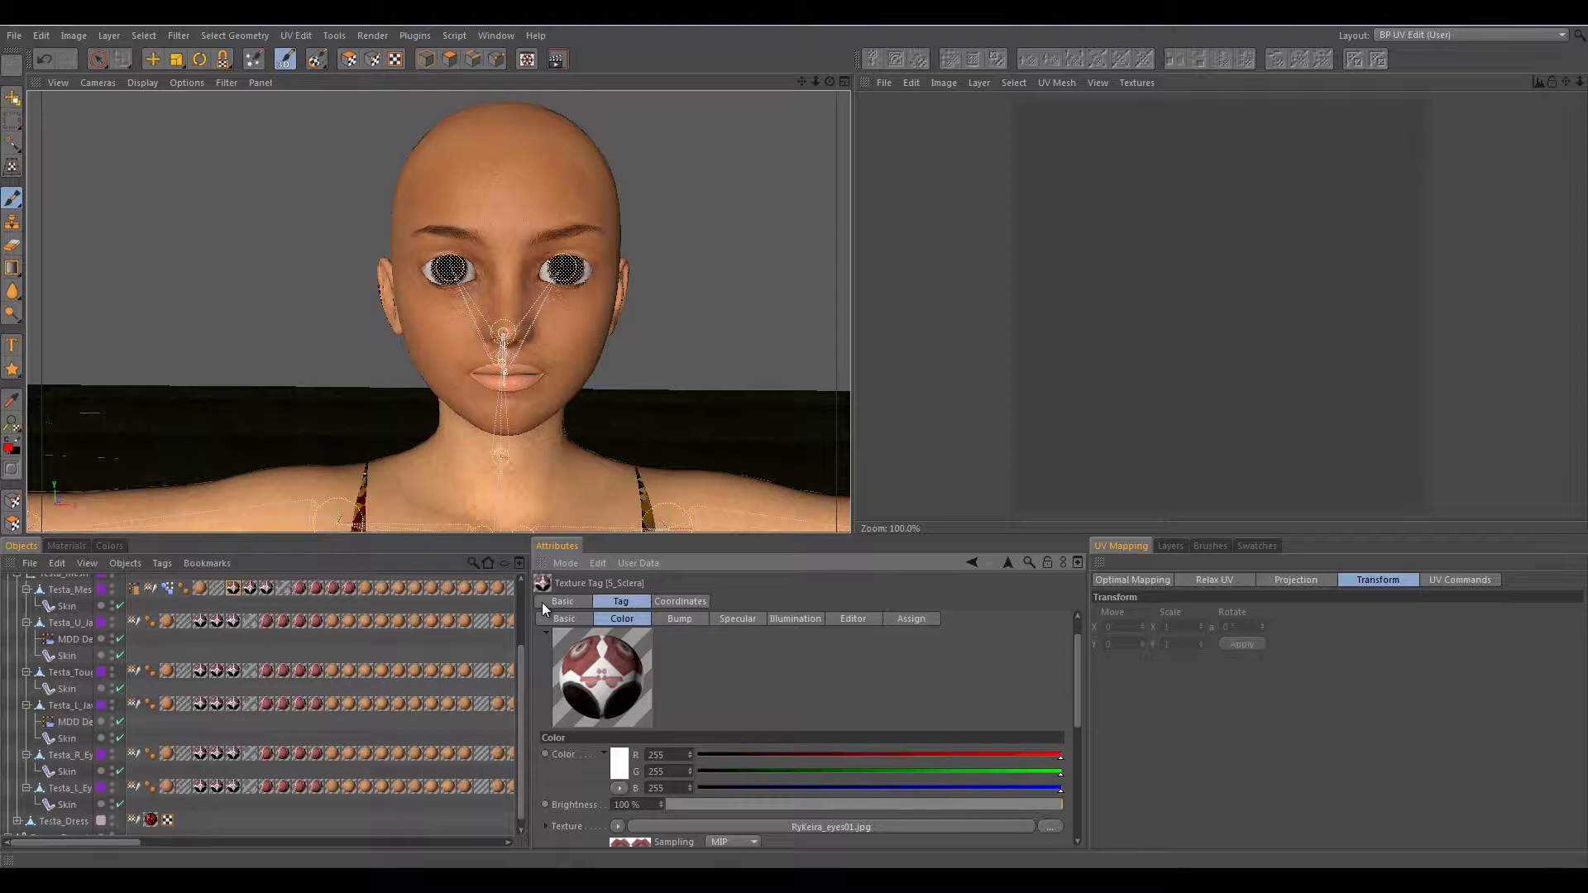
- Check the 5_Sclera tag's basic properties and collapse its material details to show the selection and projection settings
left_click(579, 600)
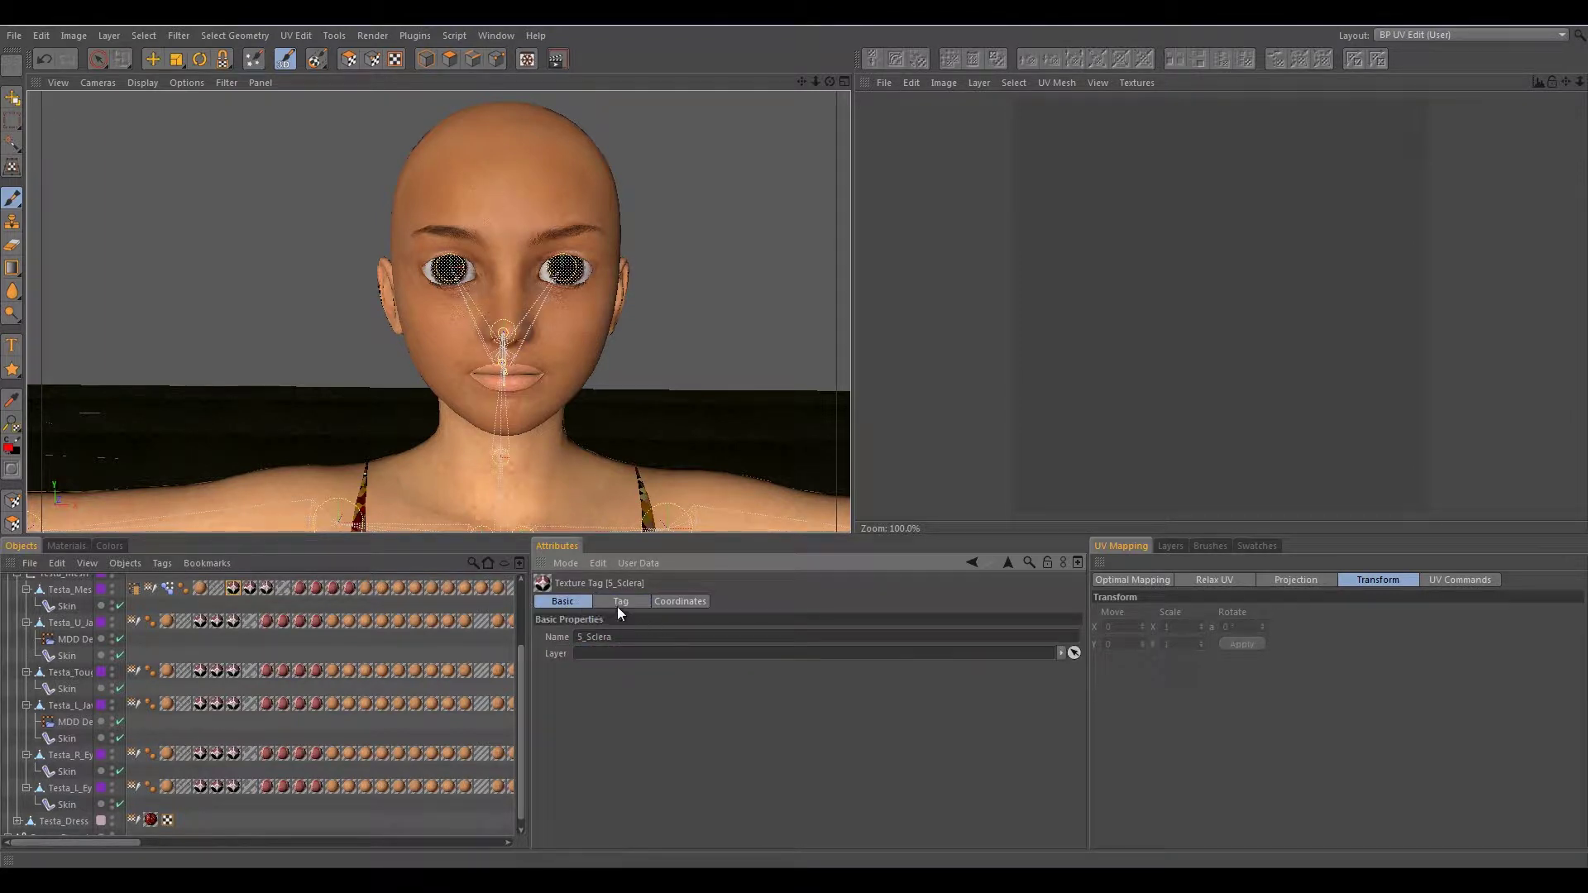
left_click(620, 603)
left_click(549, 637)
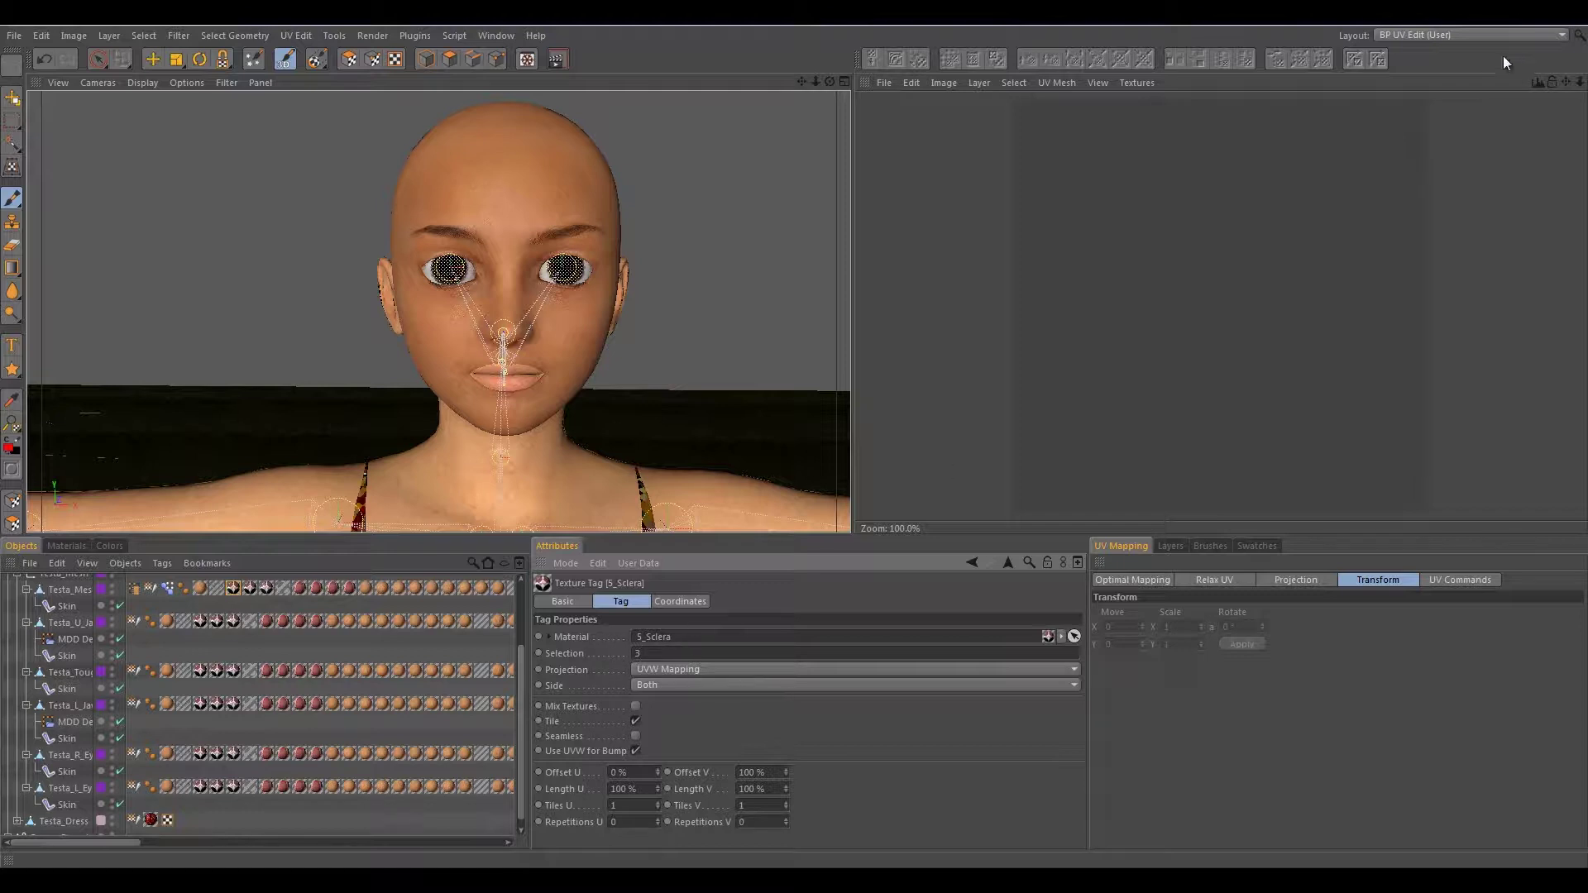
- Switch to the Production (With Hair Tools) layout in Model mode and enable the 1_SkinFace material's Luminance channel
left_click(1500, 33)
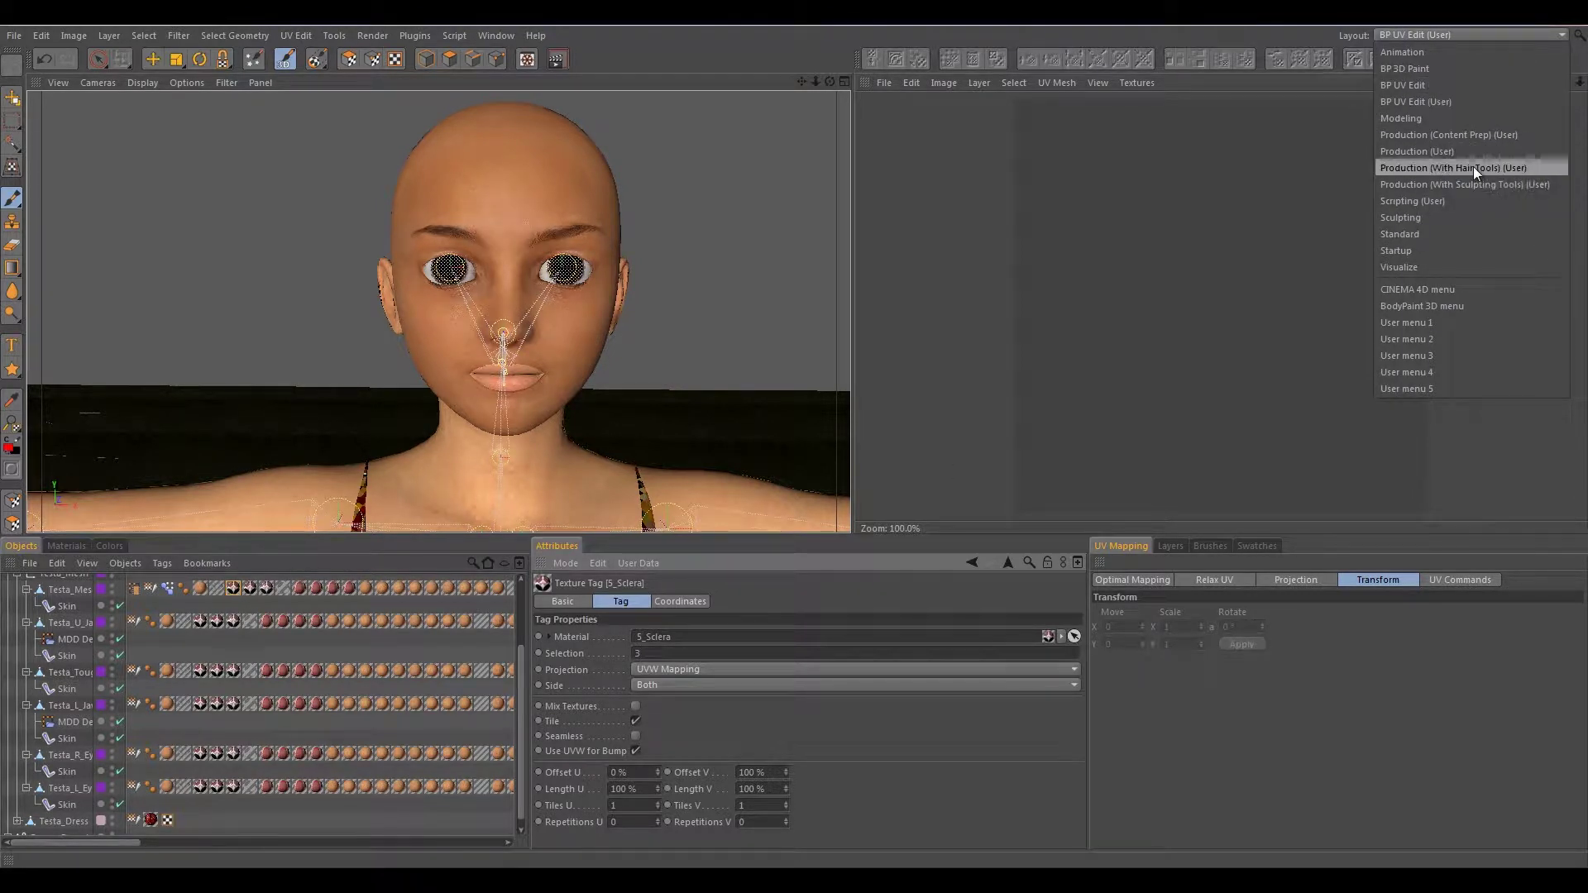
left_click(1500, 170)
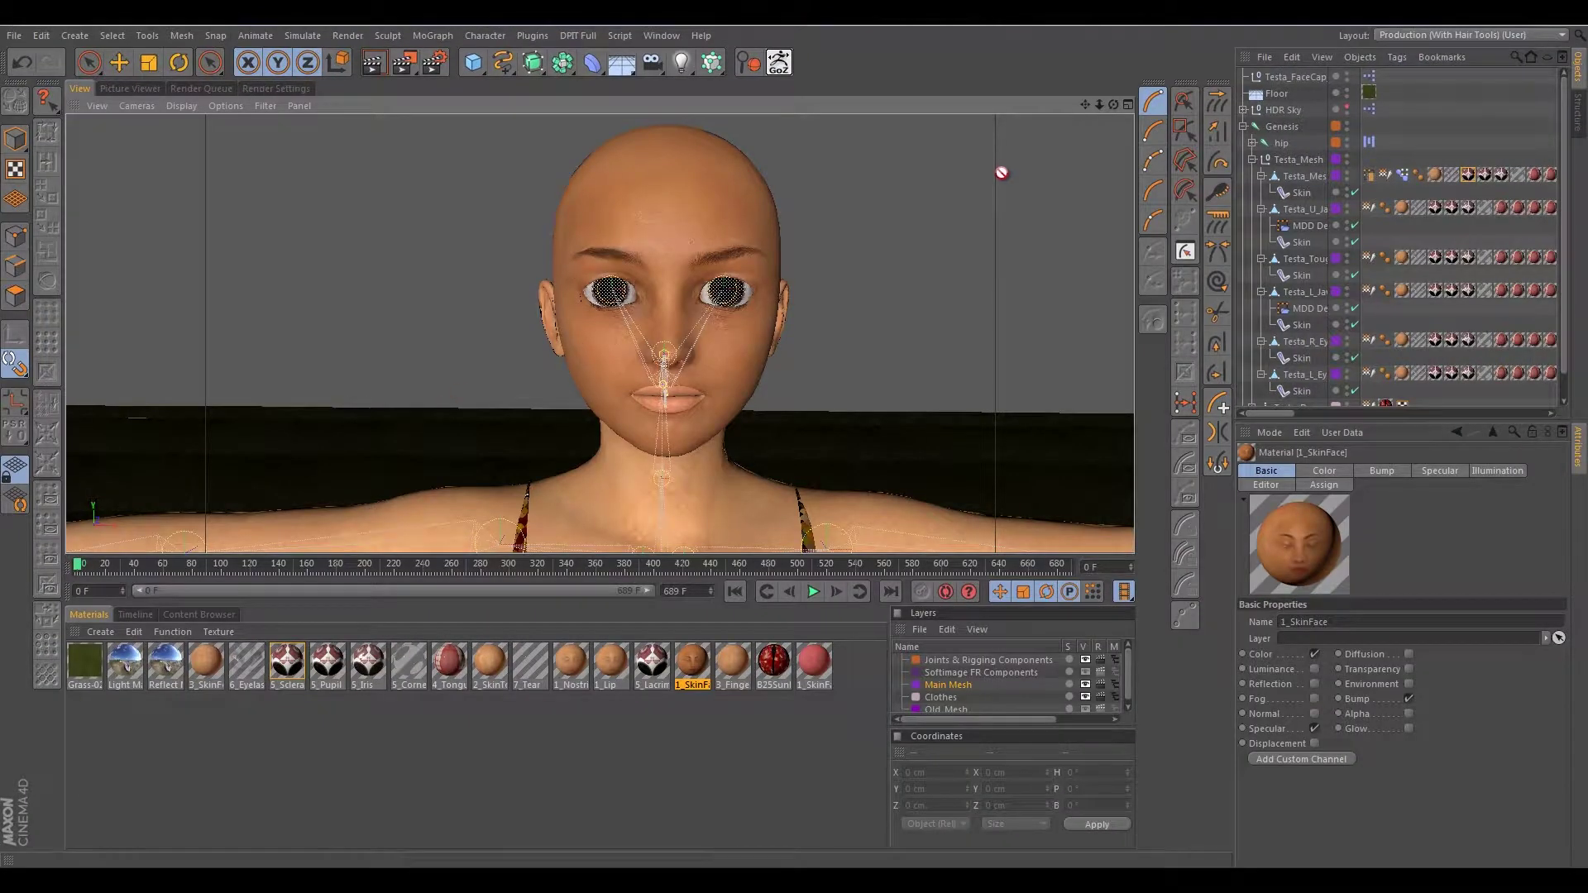
left_click(15, 138)
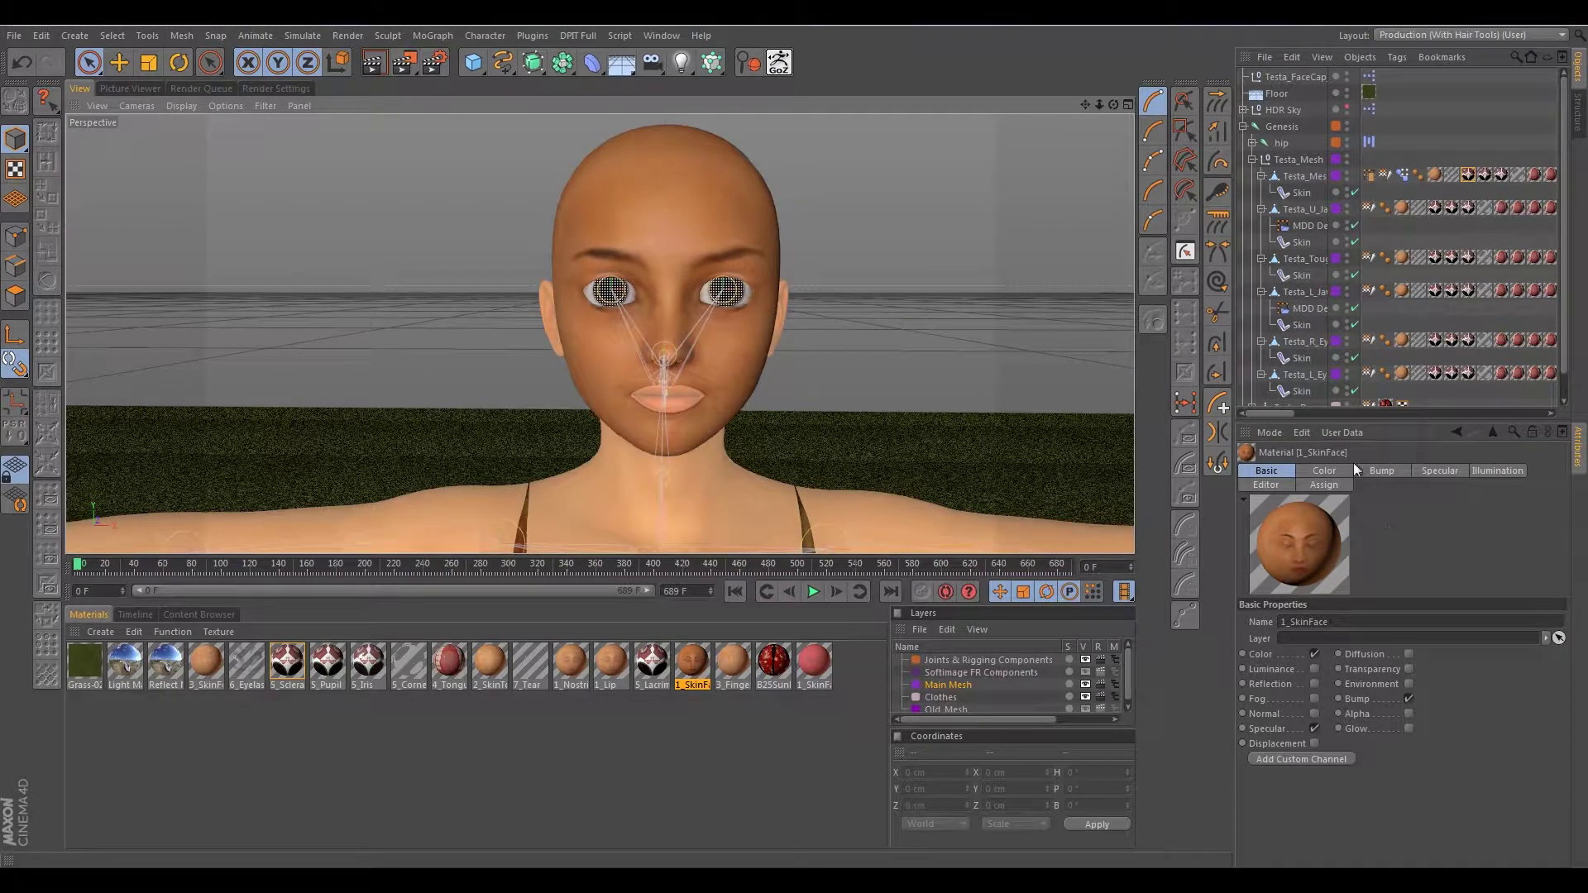
left_click(1314, 669)
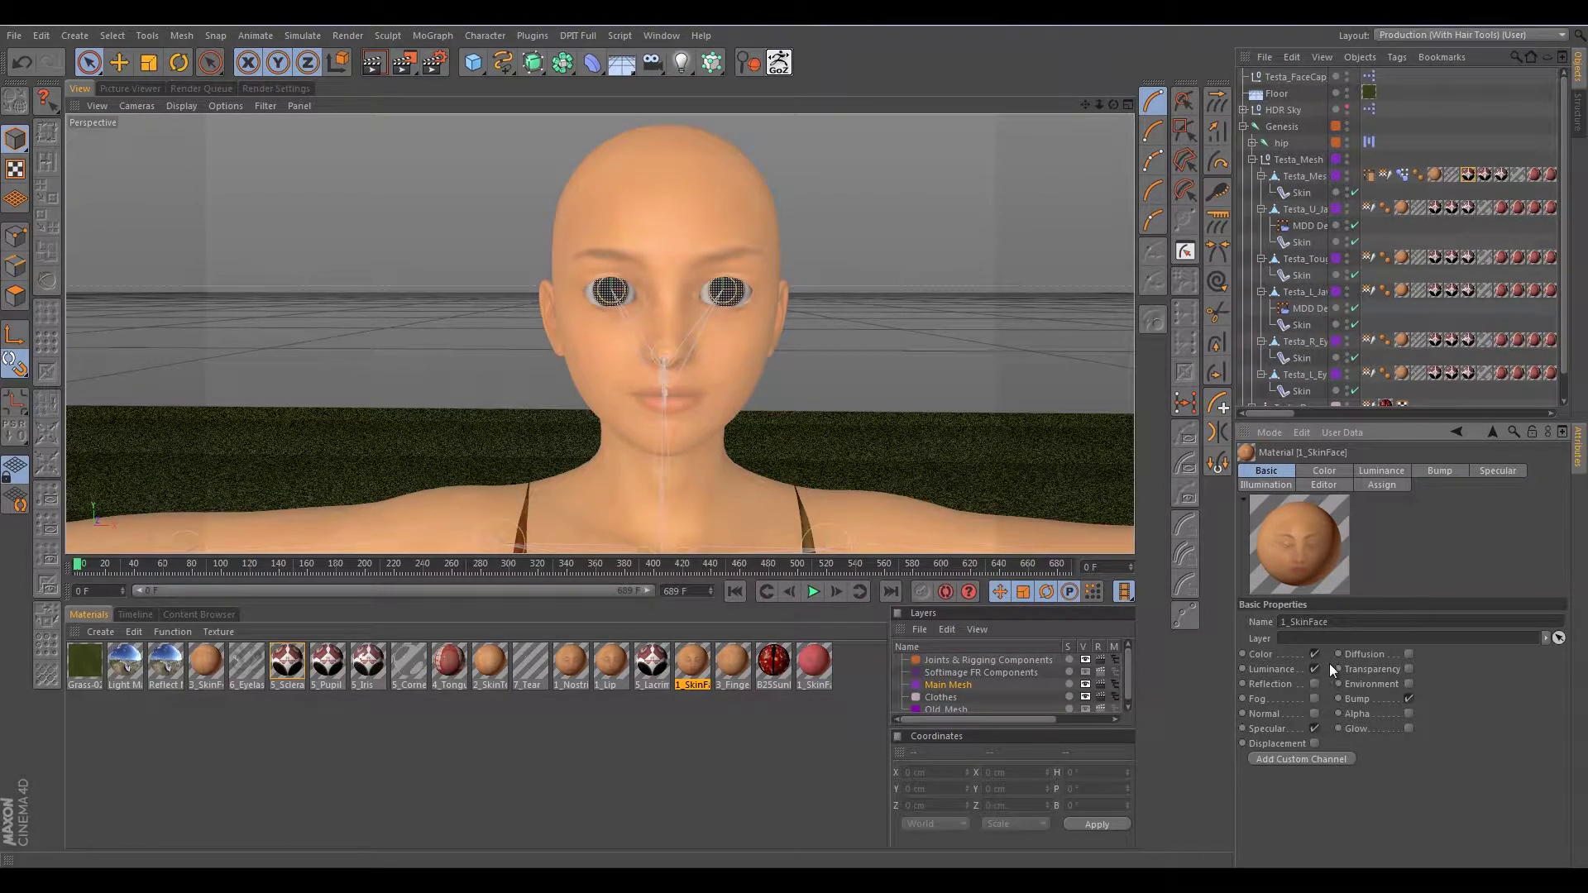
- Look through the body mesh's polygon selection tags, examining selections 28 and 29
left_click_drag(1278, 414, 1439, 425)
left_click(1313, 178)
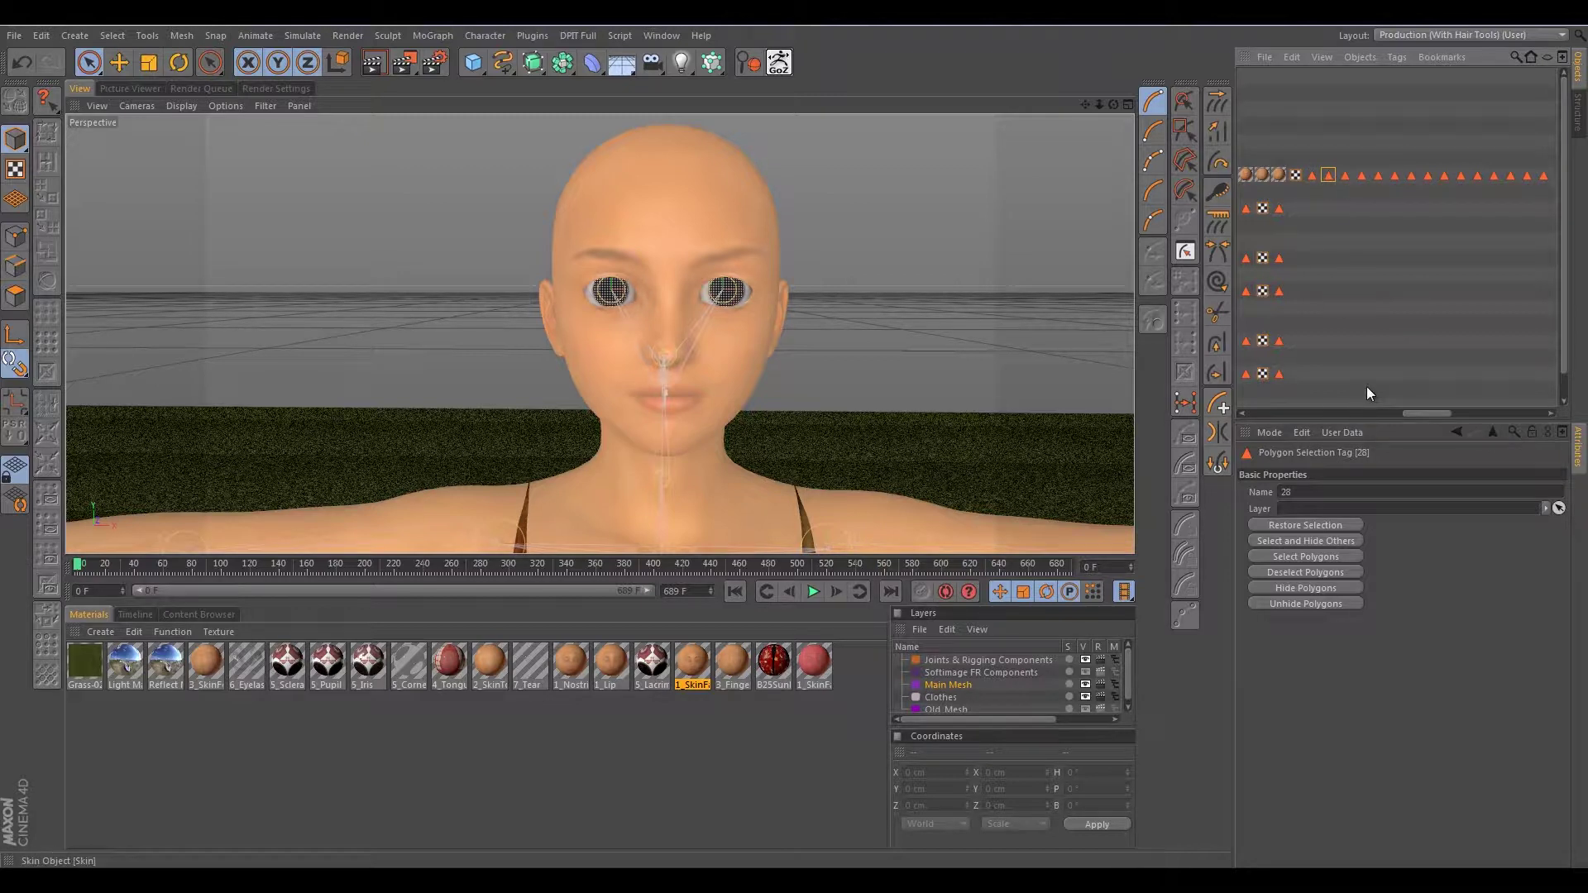
mouse_move(1428, 410)
left_mouse_down()
mouse_move(1466, 412)
mouse_move(1263, 415)
mouse_move(1434, 423)
left_mouse_up()
left_click(1303, 176)
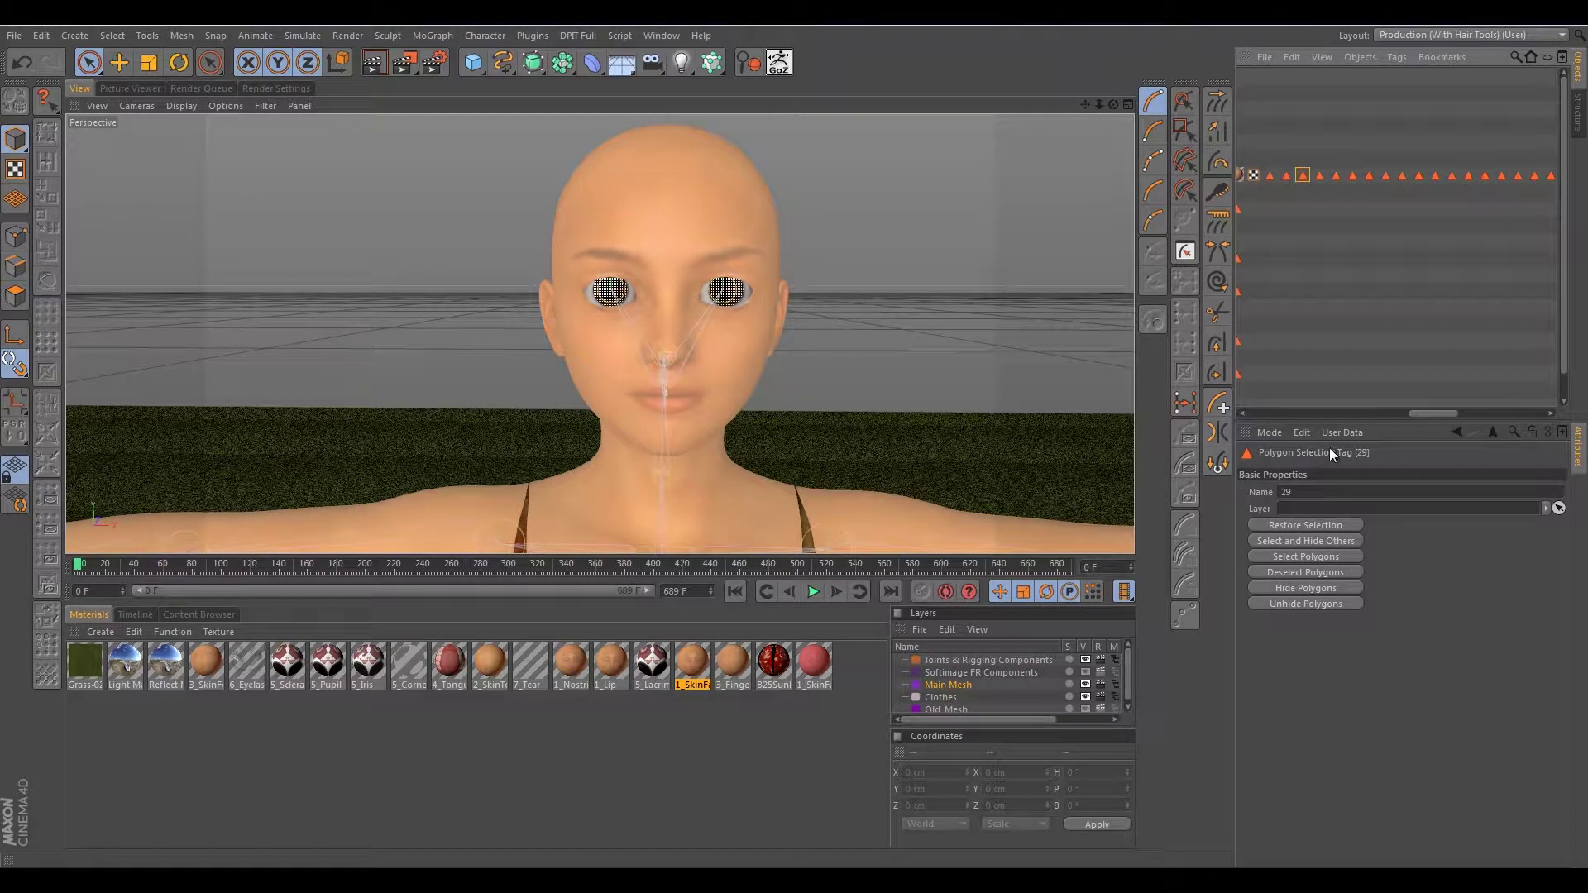
left_click_drag(1418, 414, 1287, 408)
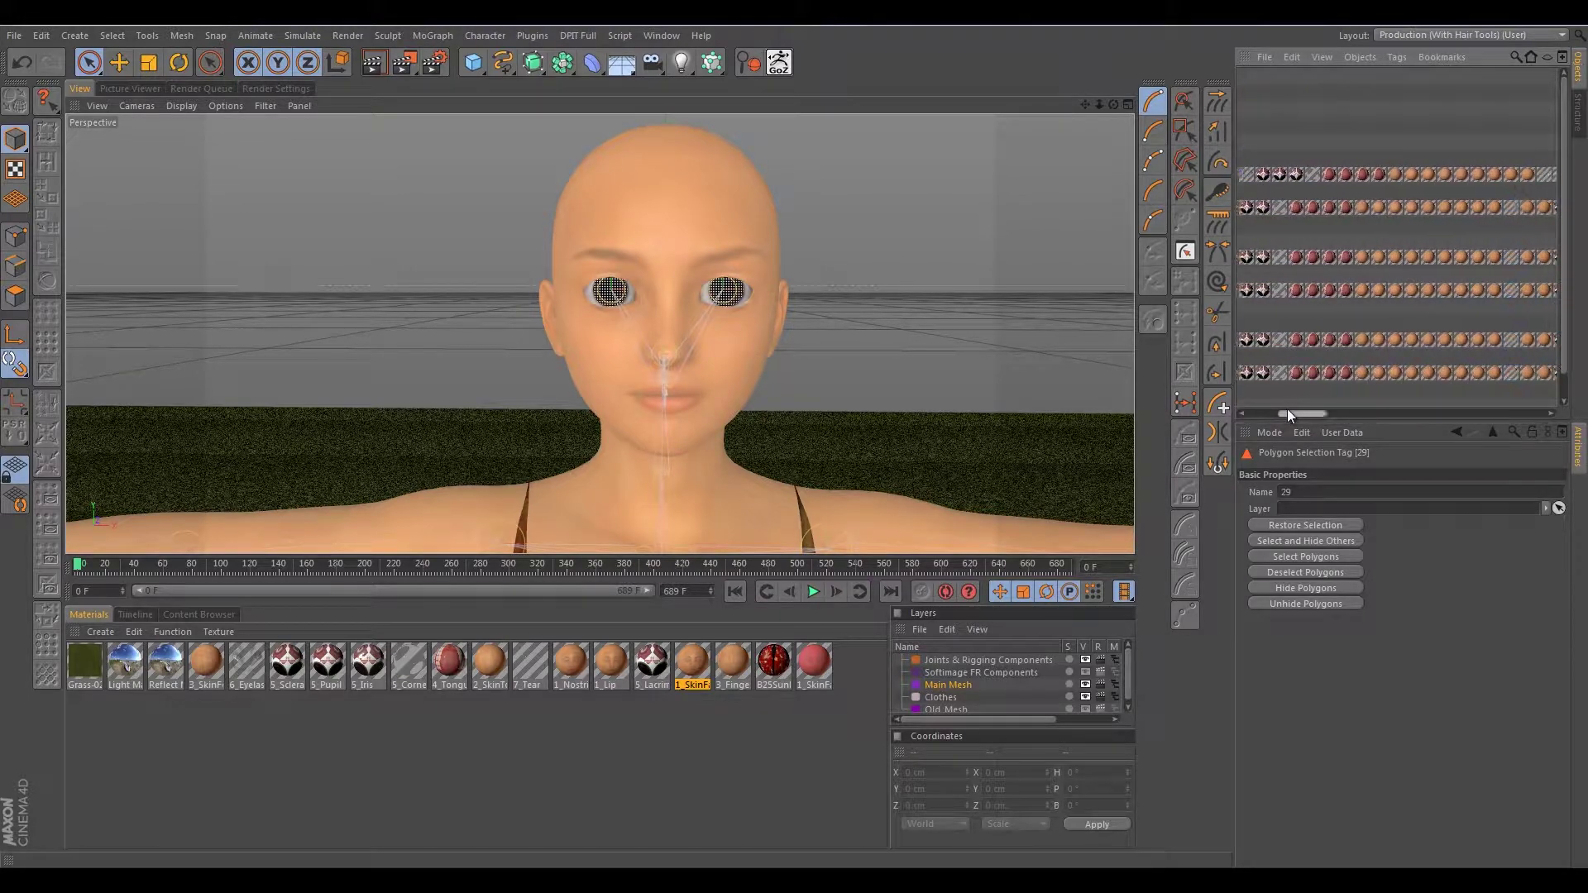
- Add a sphere primitive to the scene and bring its entry into view in the object list
right_click_drag(978, 334, 893, 321, "alt")
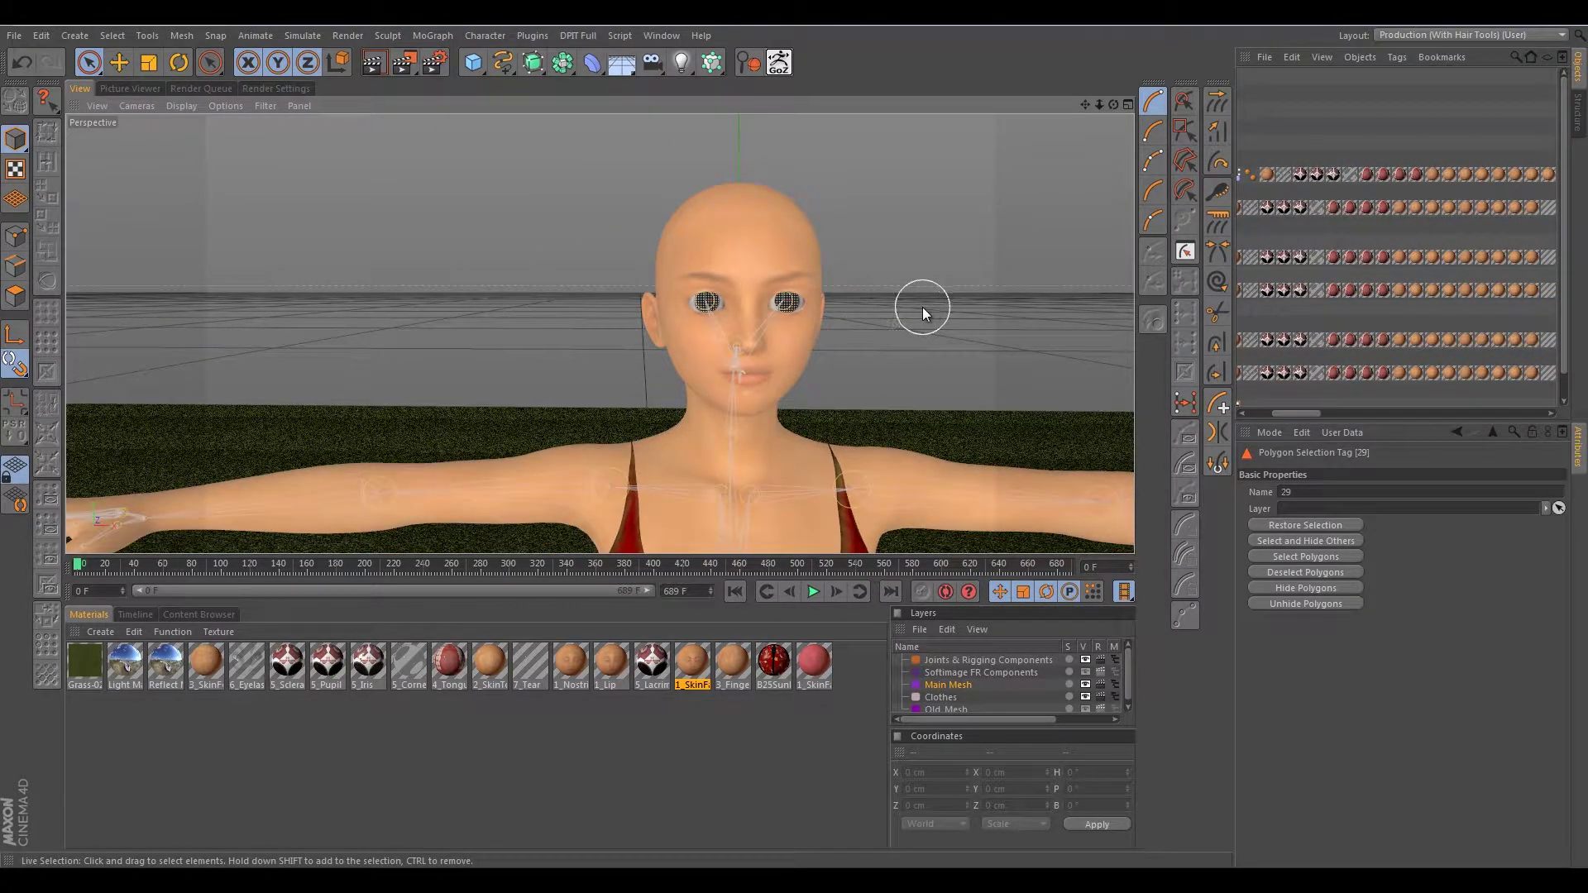
middle_click_drag(921, 306, 454, 266, "alt")
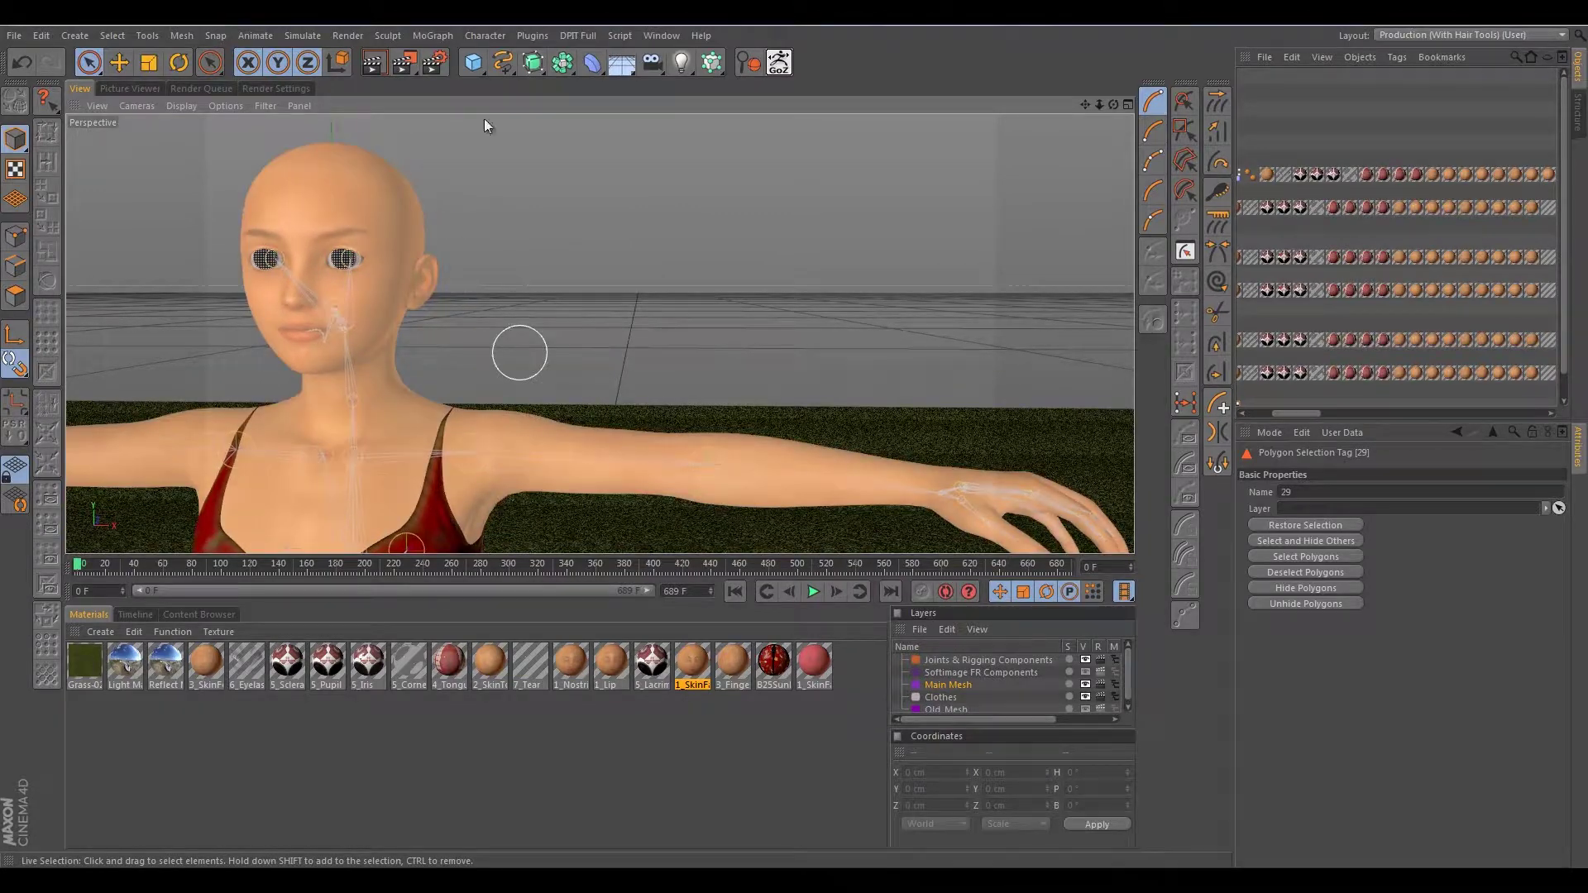
left_click(473, 65)
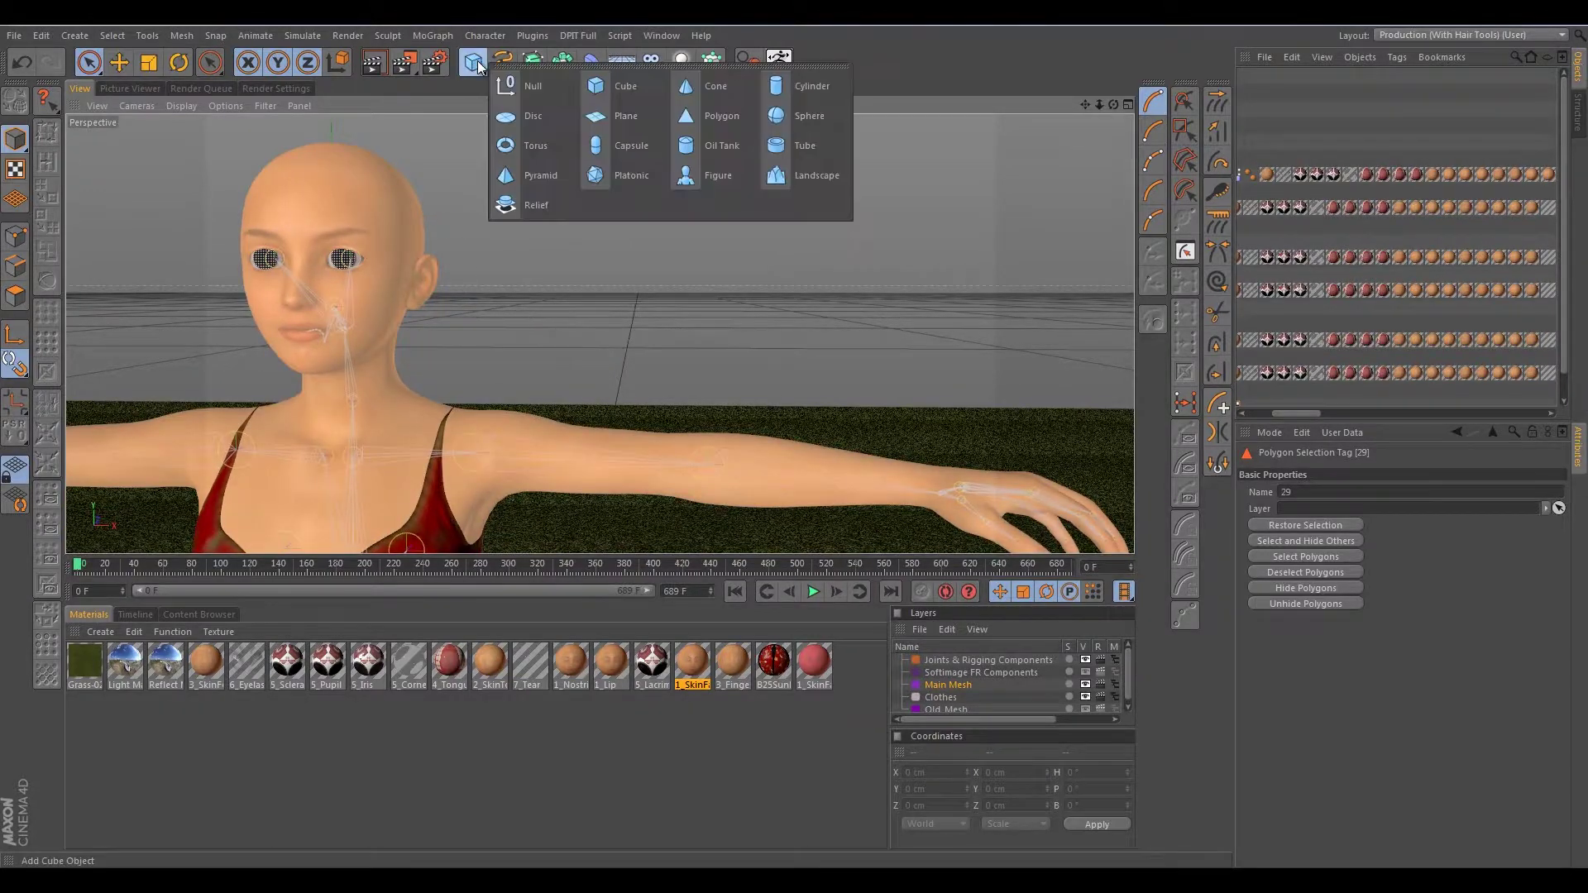
left_click(788, 112)
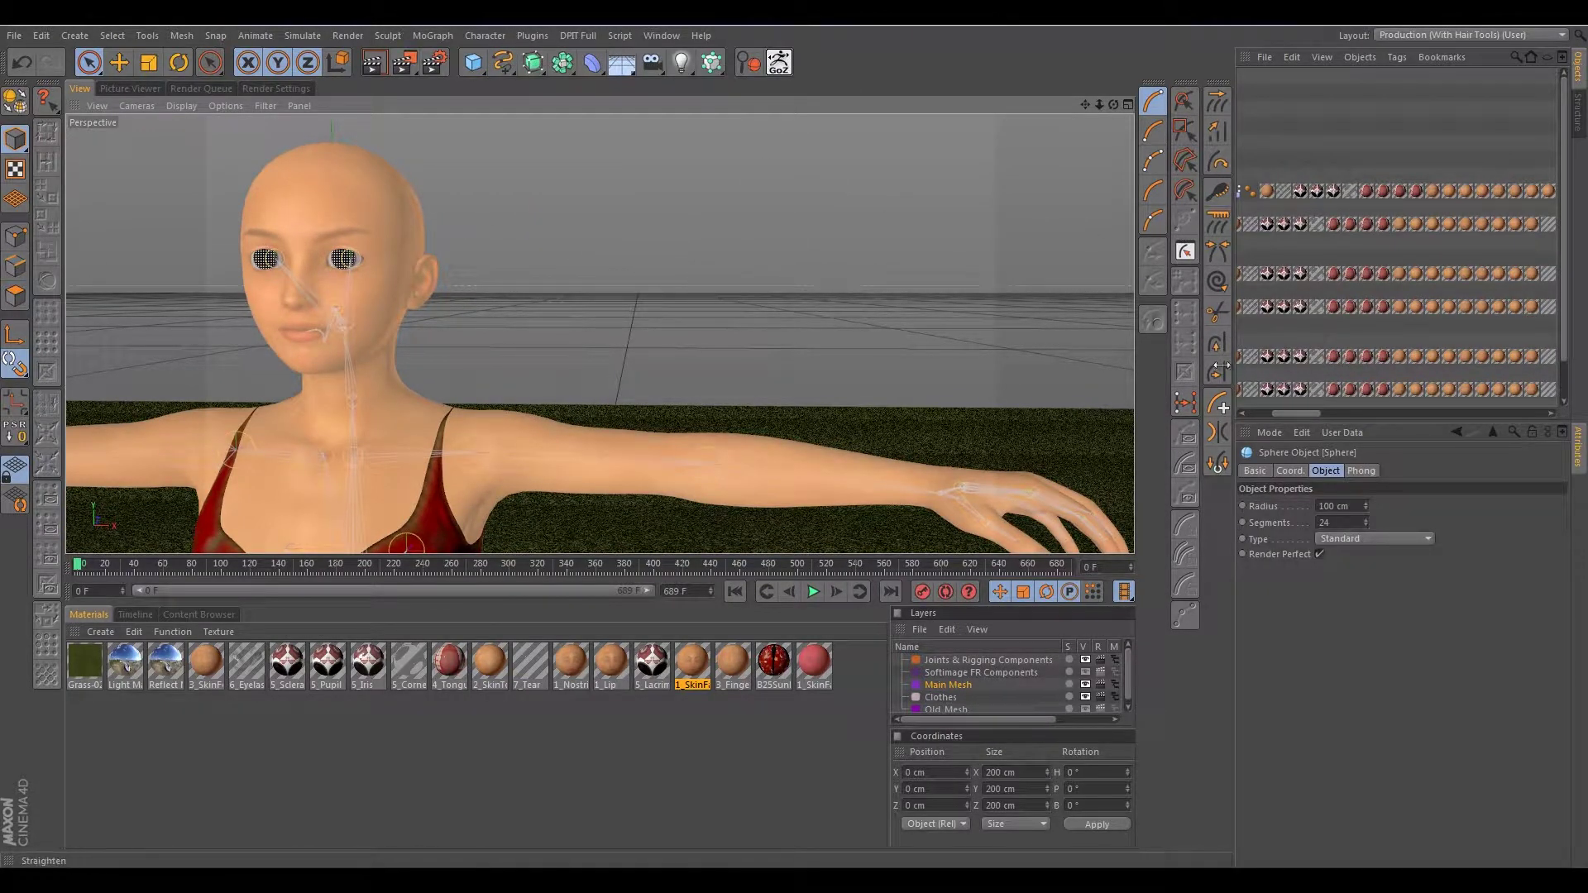
left_click_drag(1284, 414, 1250, 414)
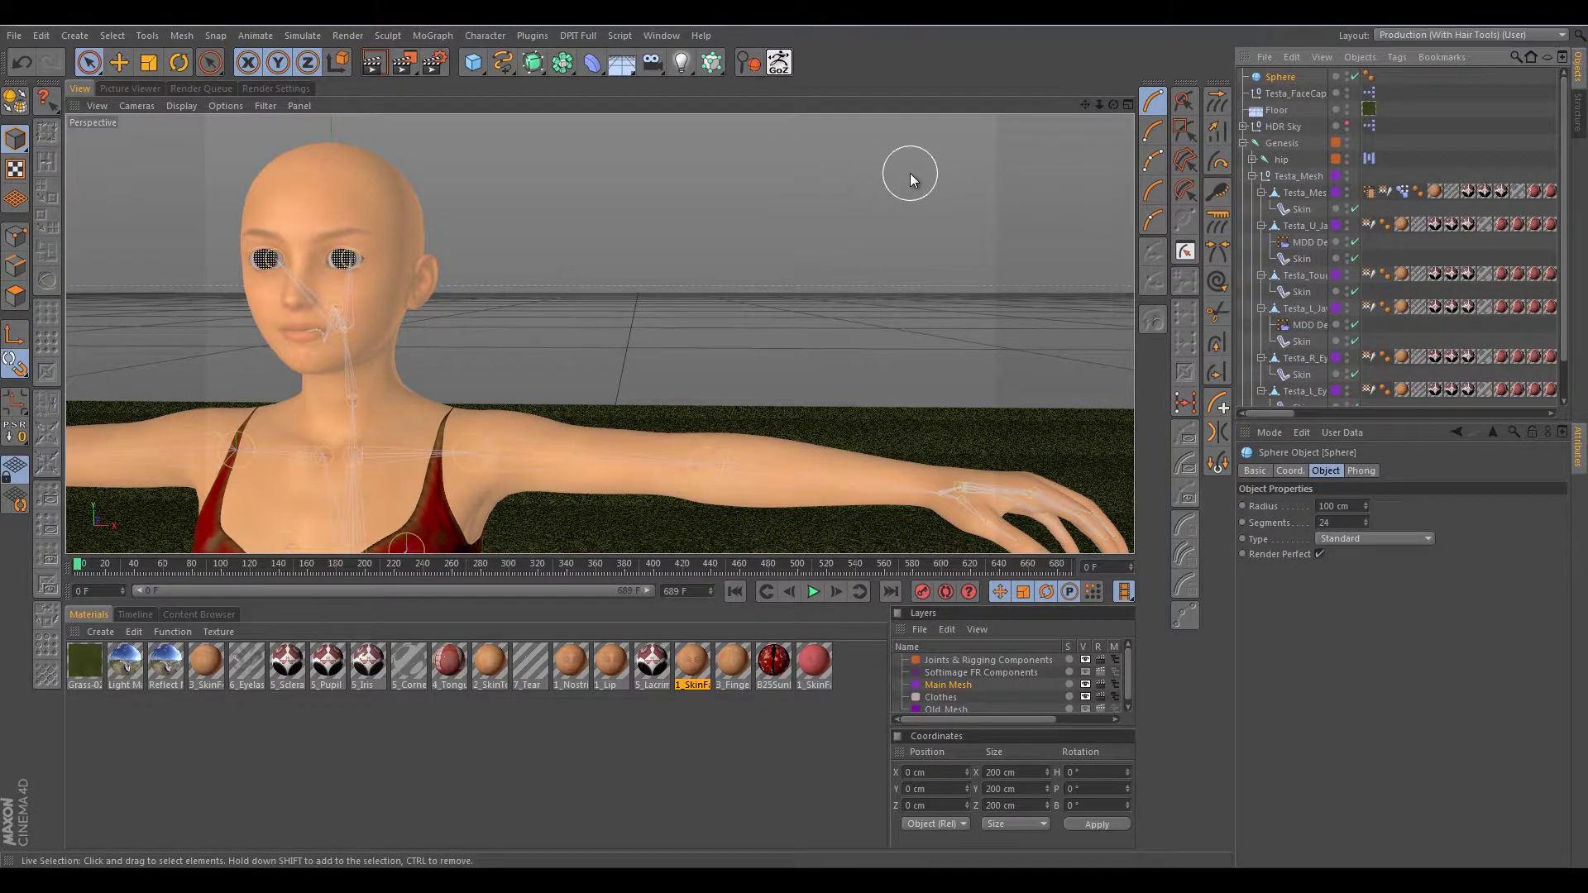
- Move the sphere beside the character to about X 146 cm, Y 78 cm and shrink its radius to about 38 cm
key("o")
left_click_drag(596, 192, 582, 45)
left_click_drag(739, 212, 978, 211)
scroll(857, 191, "down", 1)
middle_click_drag(847, 230, 805, 335, "alt")
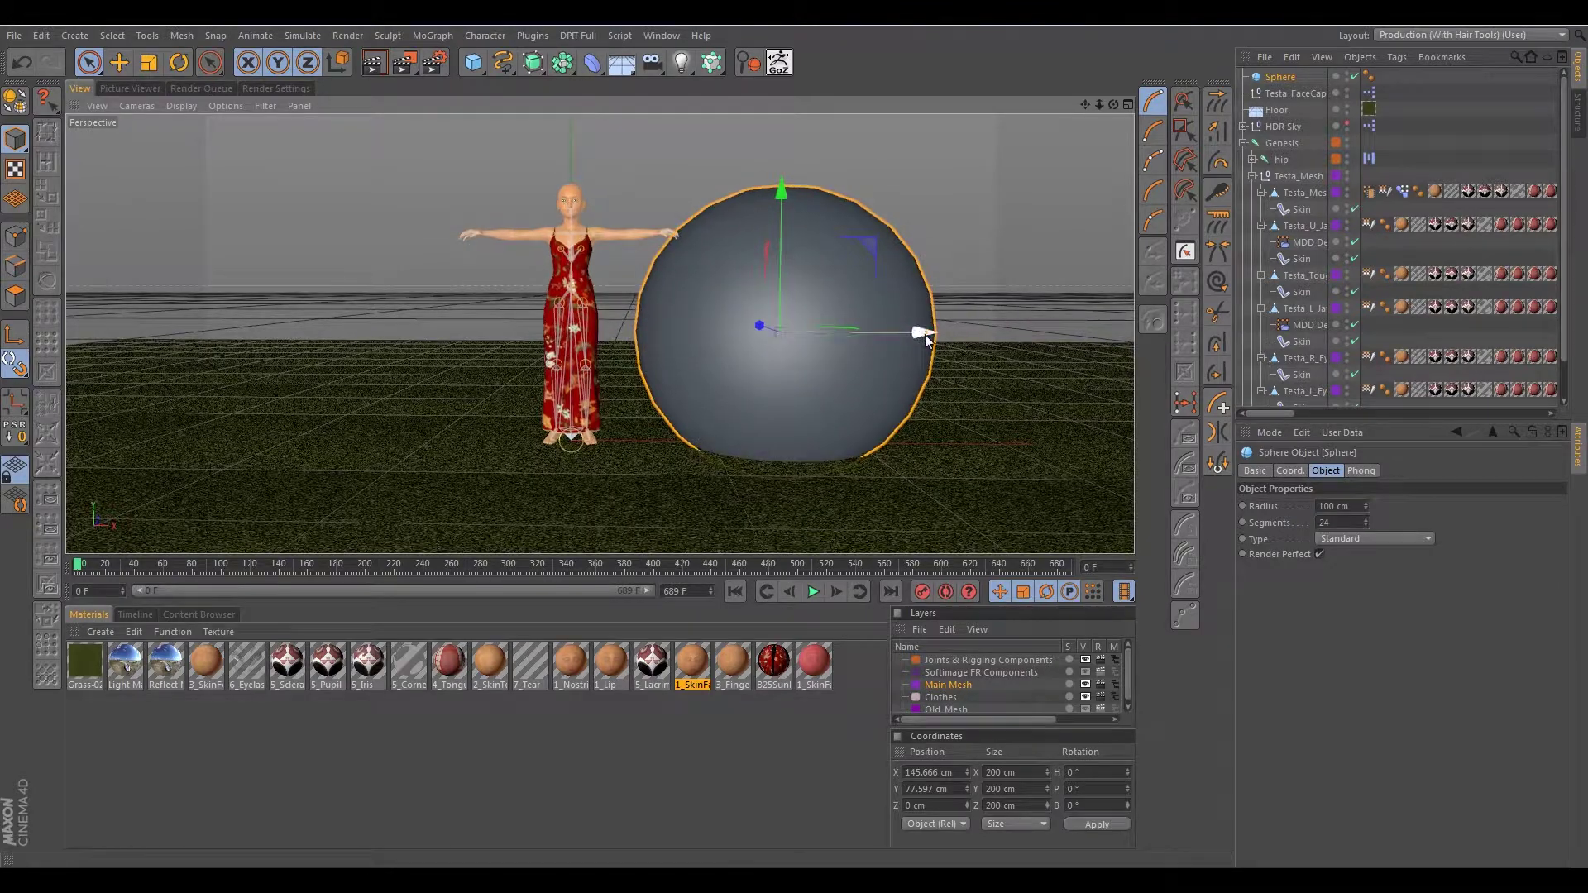
left_click_drag(927, 332, 755, 259)
scroll(786, 273, "up", 5)
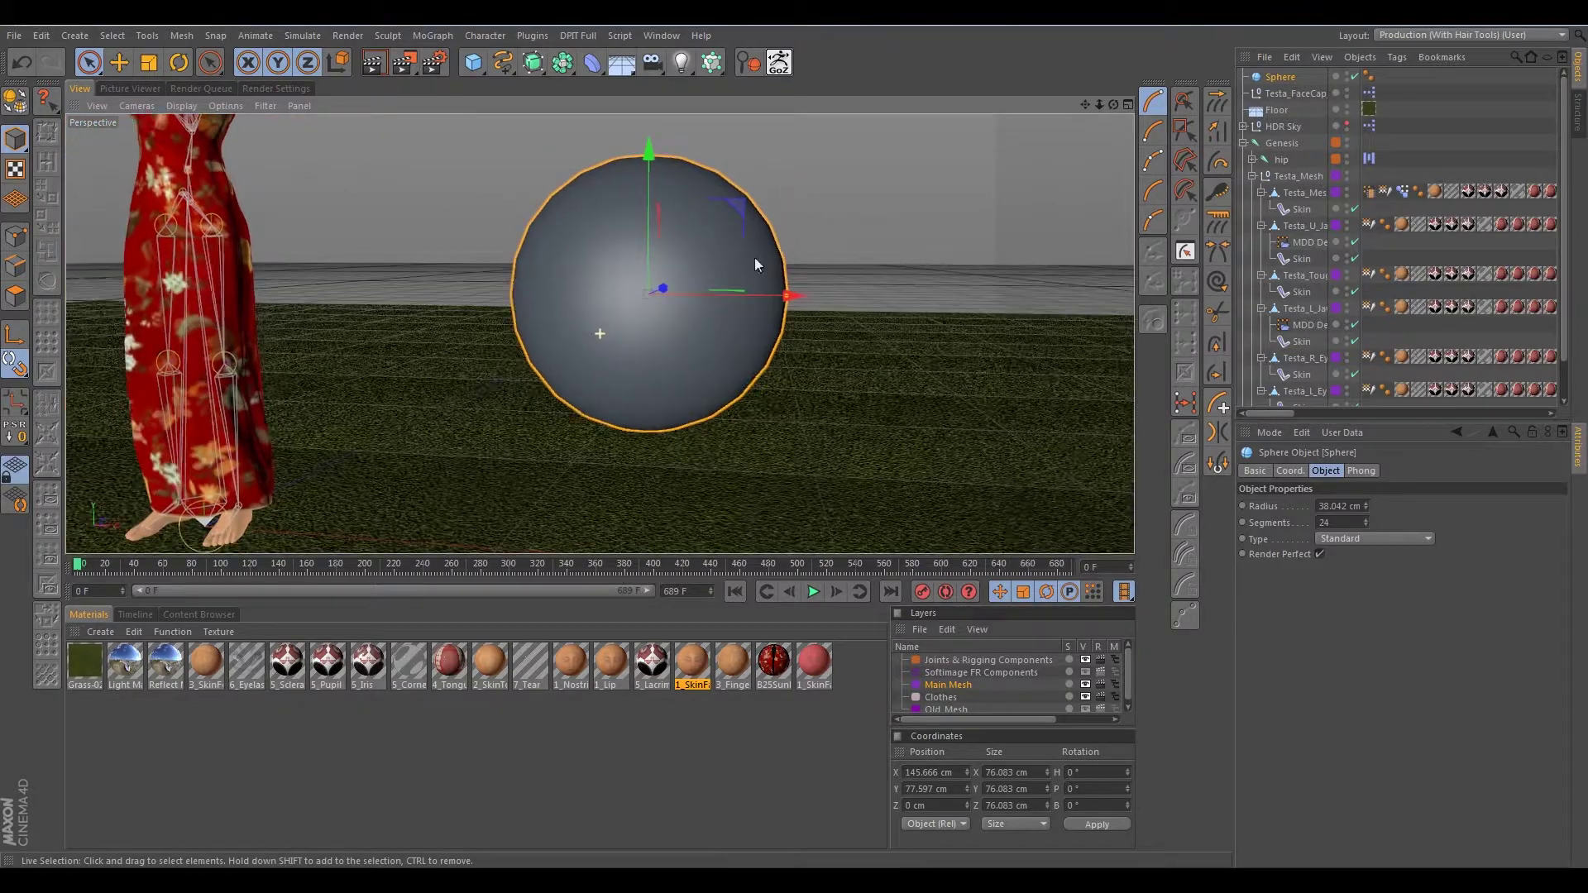
- Create two new default materials, Mat and Mat.1
left_click(93, 632)
left_click(119, 657)
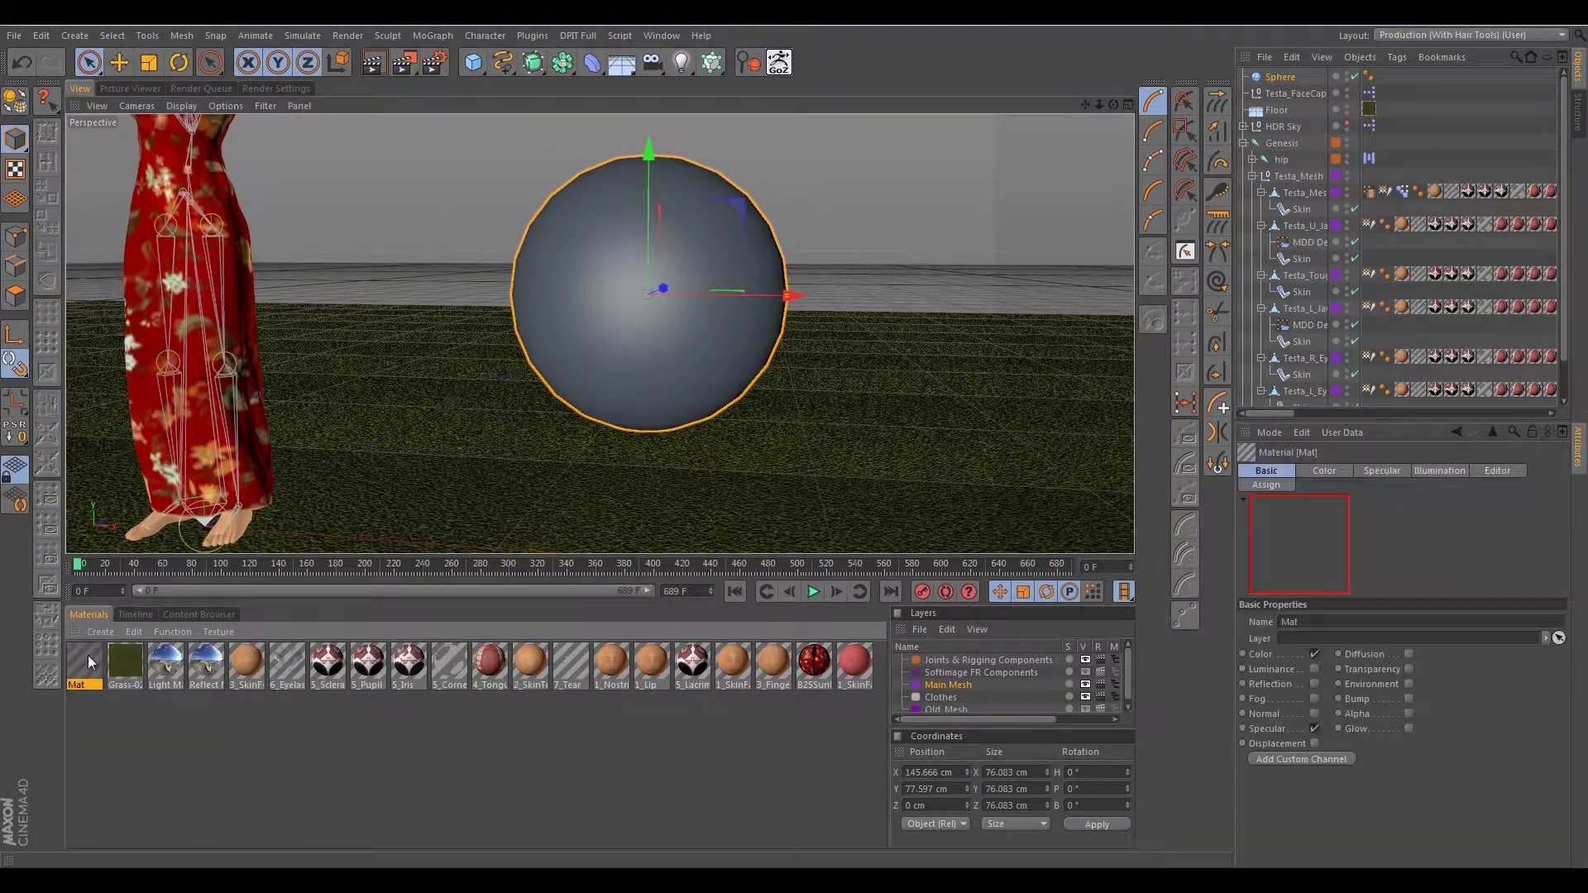
left_click(96, 630)
left_click(118, 657)
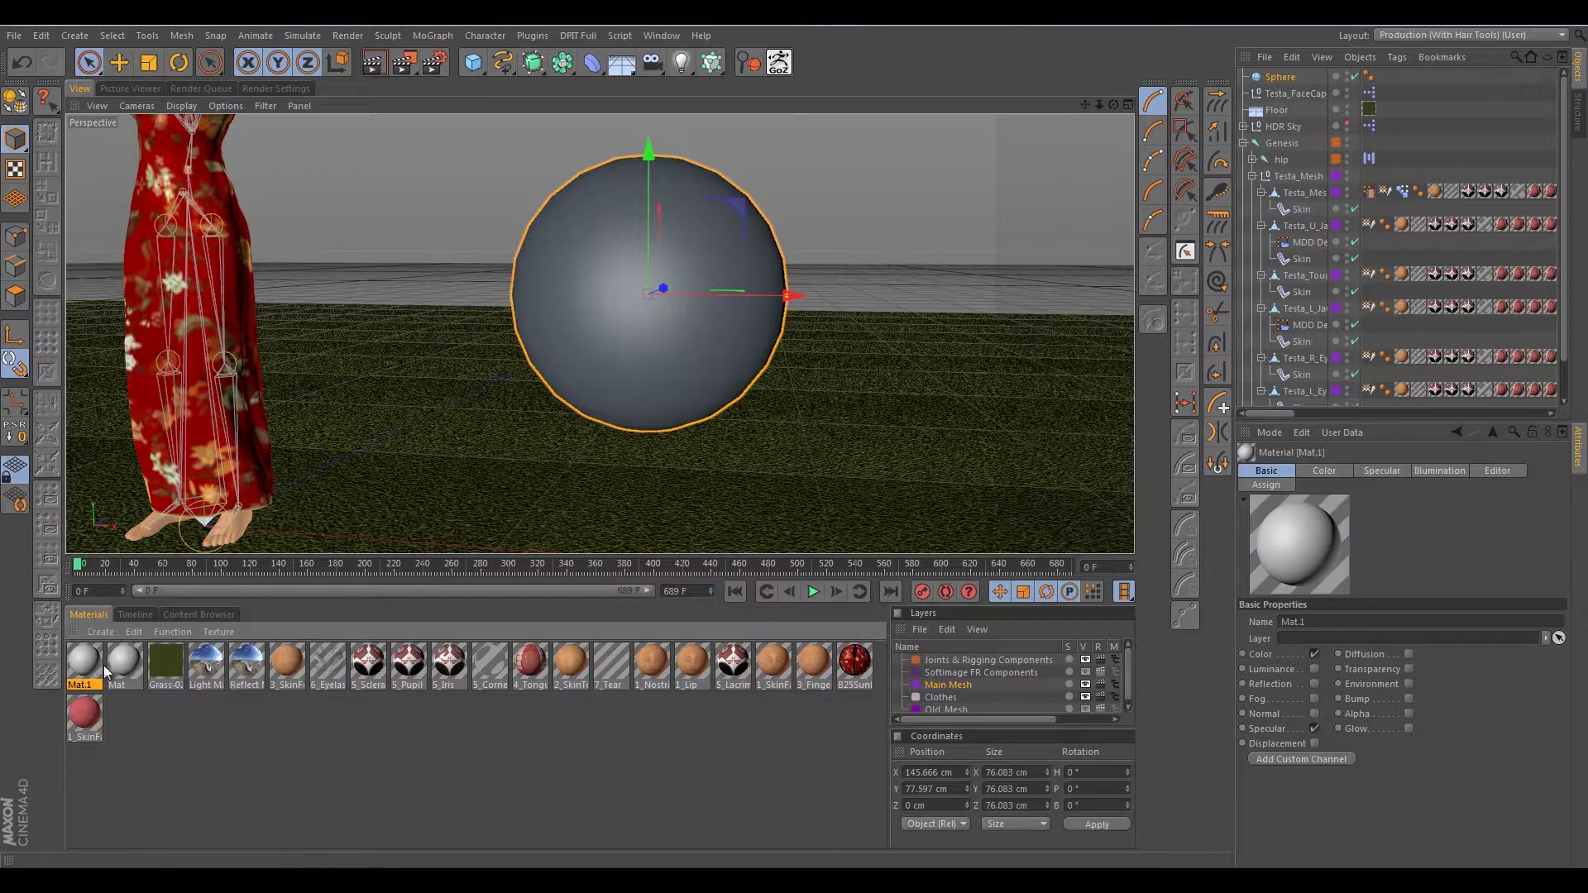
- Color the Mat.1 material red by lowering green to 35 and blue to 30
left_click(1314, 470)
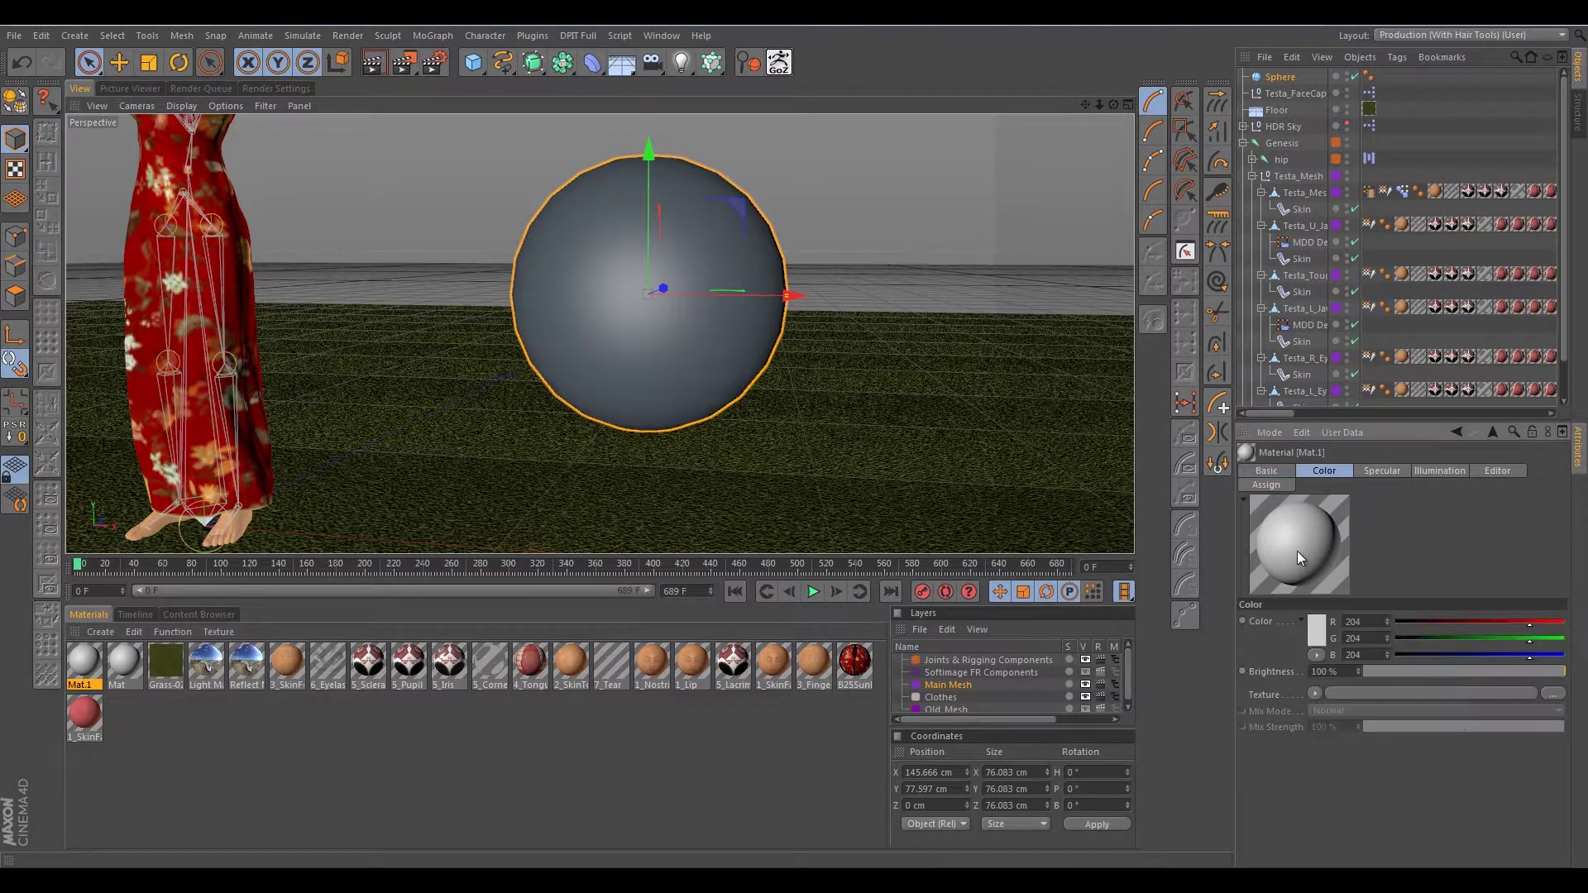
left_click_drag(1527, 638, 1418, 647)
left_click_drag(1531, 658, 1416, 658)
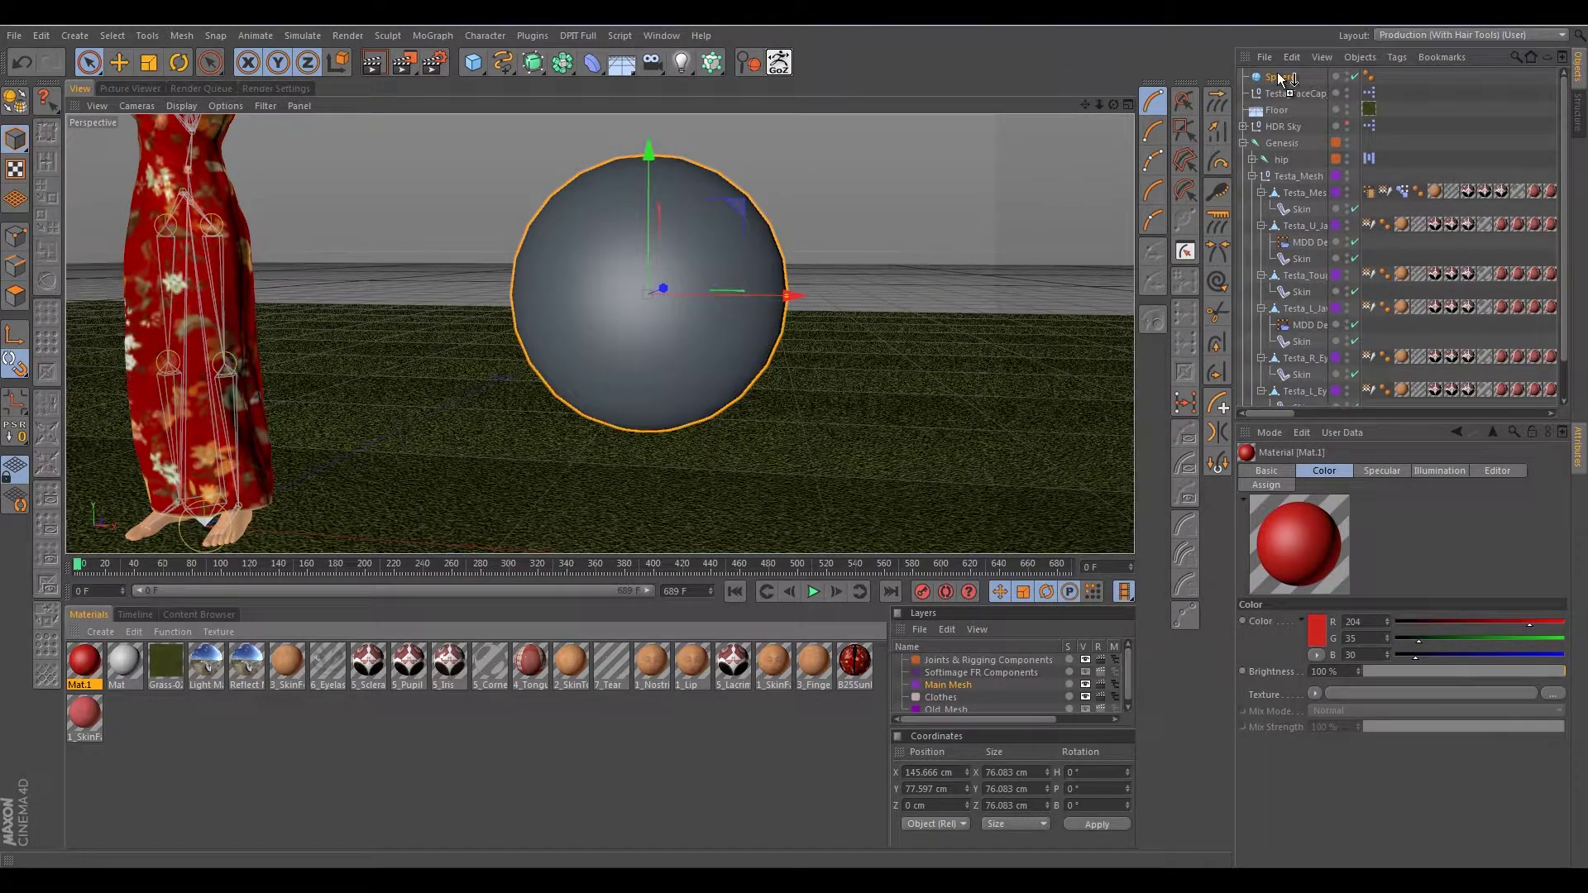
- Apply the Mat material to the sphere and select the sphere object
left_click_drag(1280, 81, 1281, 81)
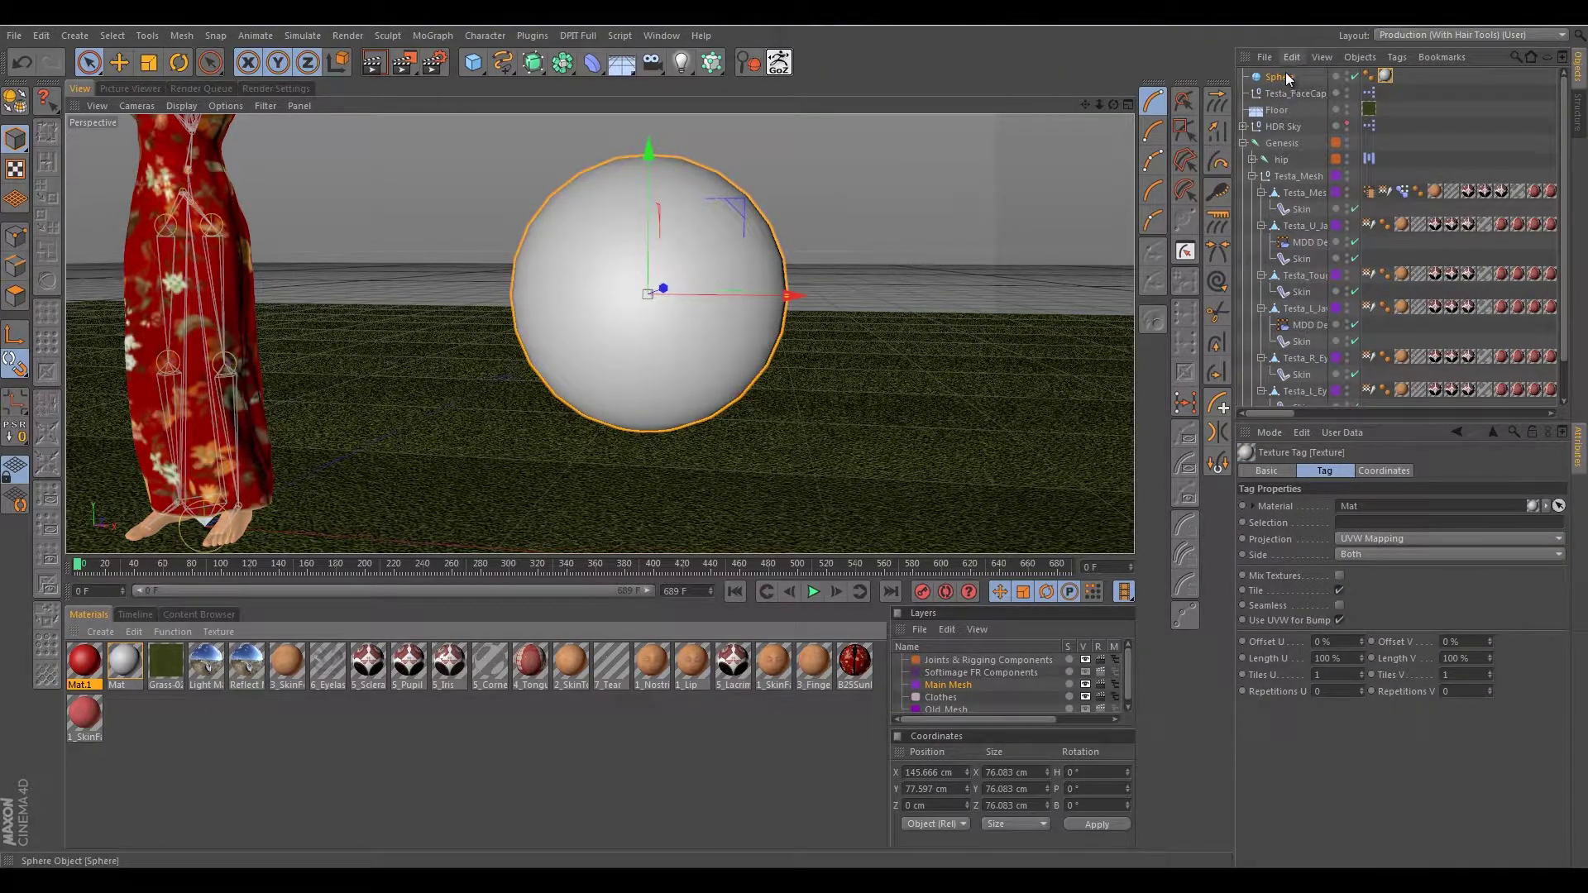
left_click(1282, 75)
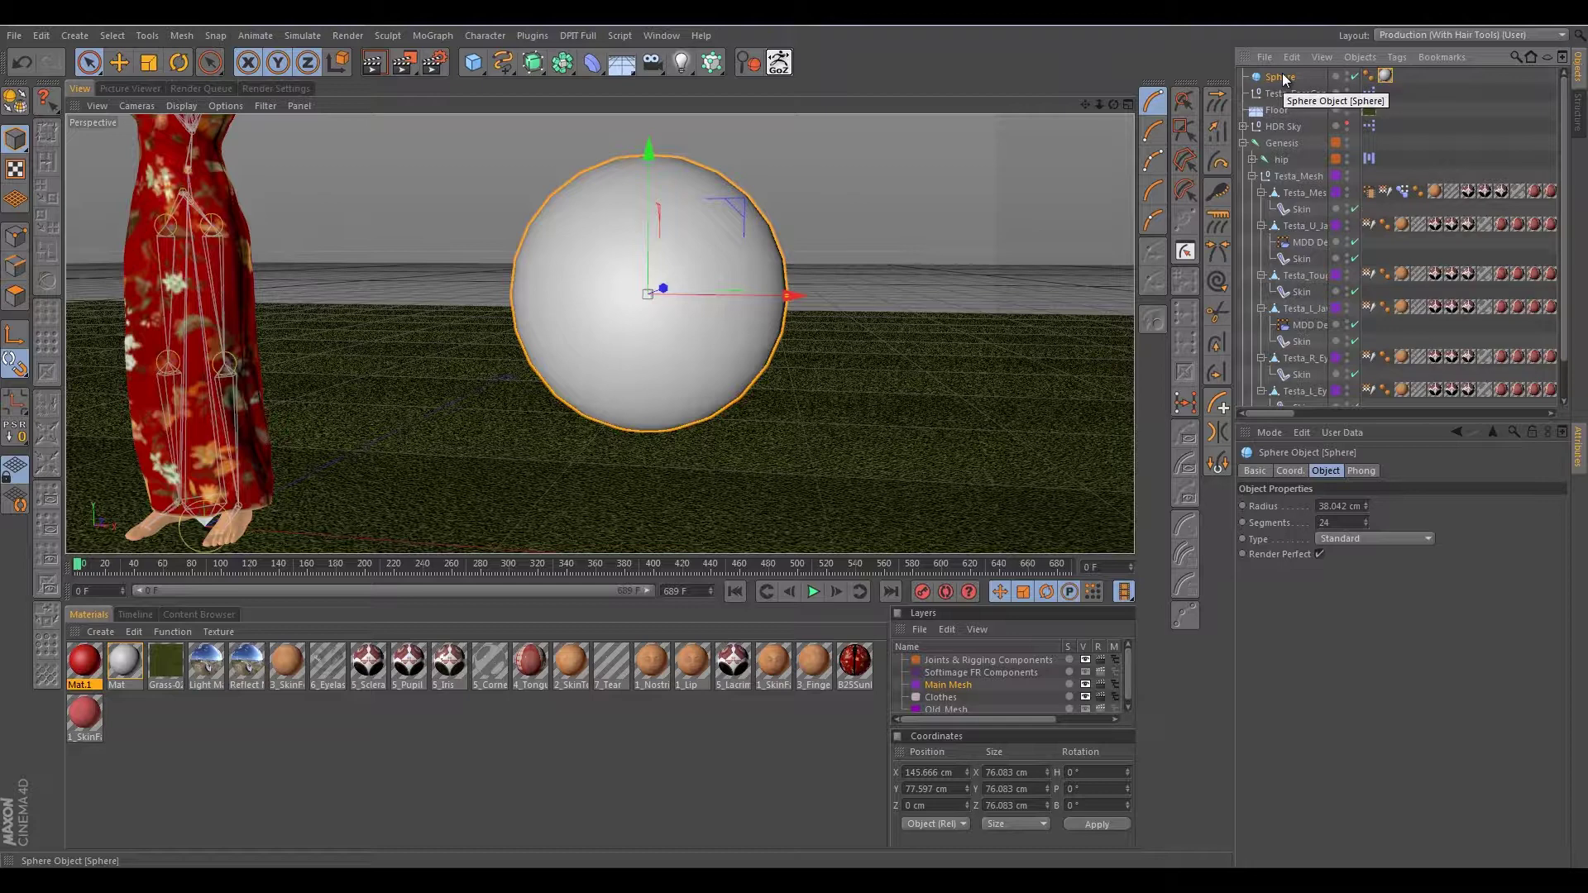
- Convert the sphere primitive into an editable polygon object
key("c")
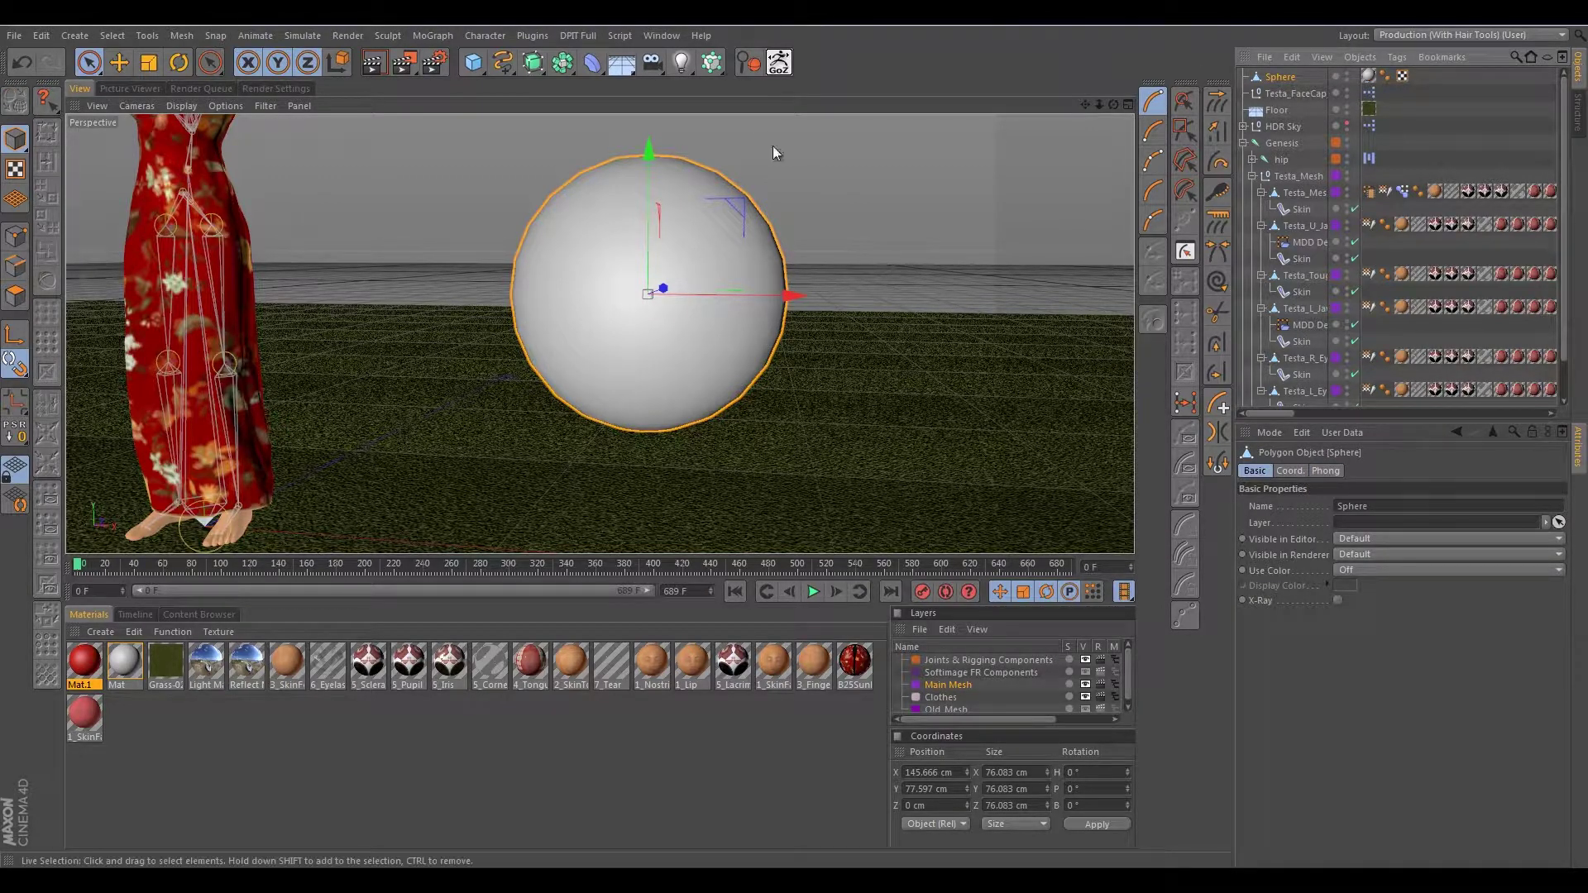
left_click_drag(822, 235, 742, 267, "alt")
scroll(742, 264, "up", 2)
middle_click_drag(847, 218, 866, 238, "alt")
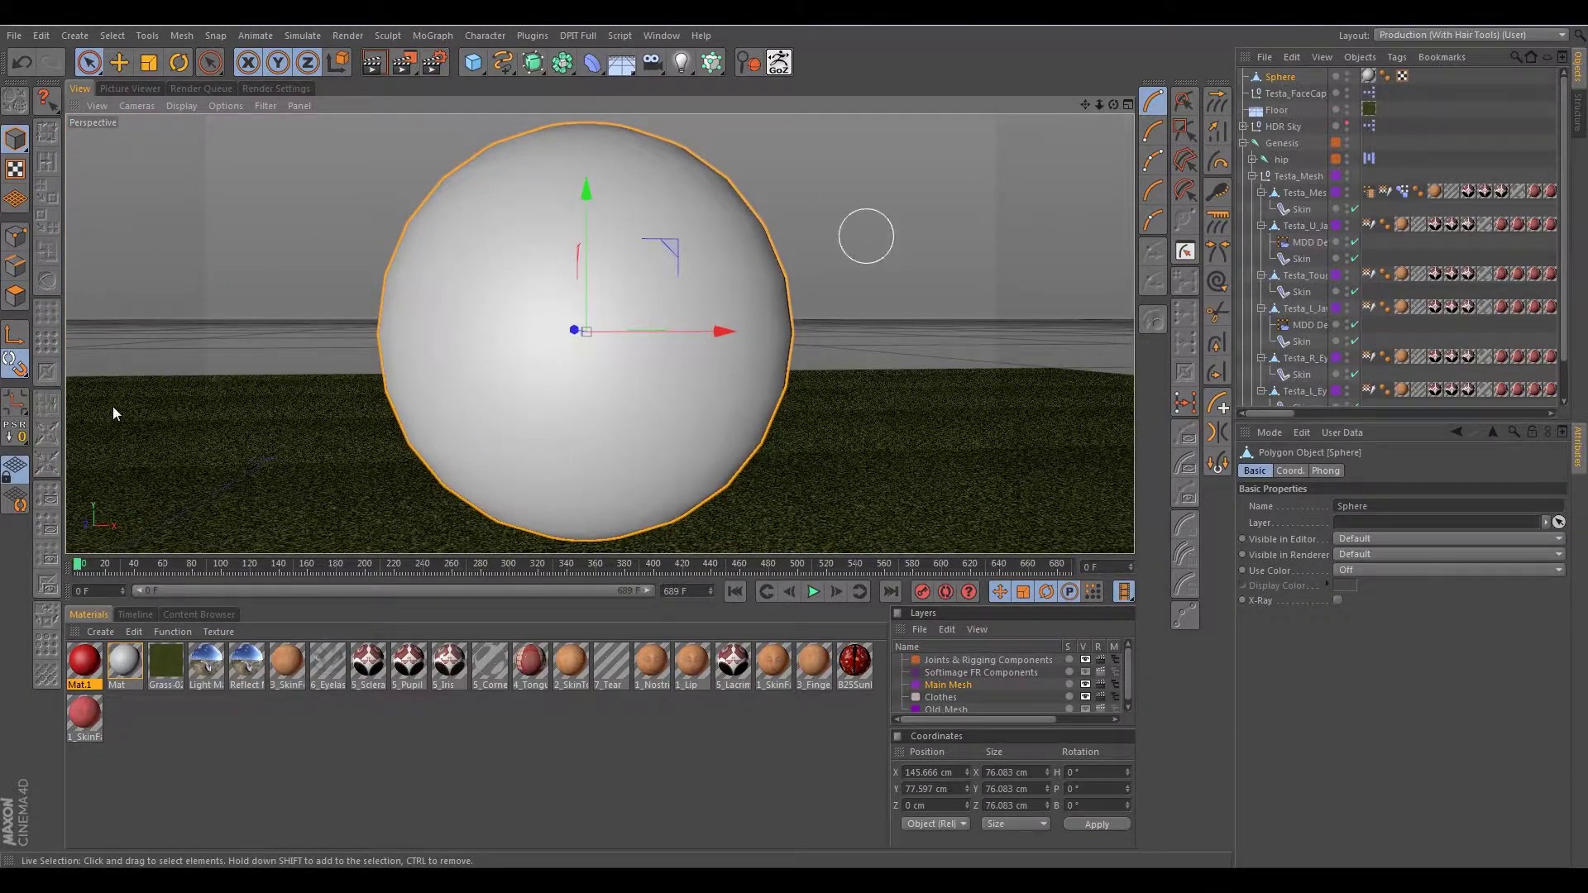
- Select two separate blocks of polygons on the sphere's upper front and apply the red Mat.1 material to them
left_click(18, 296)
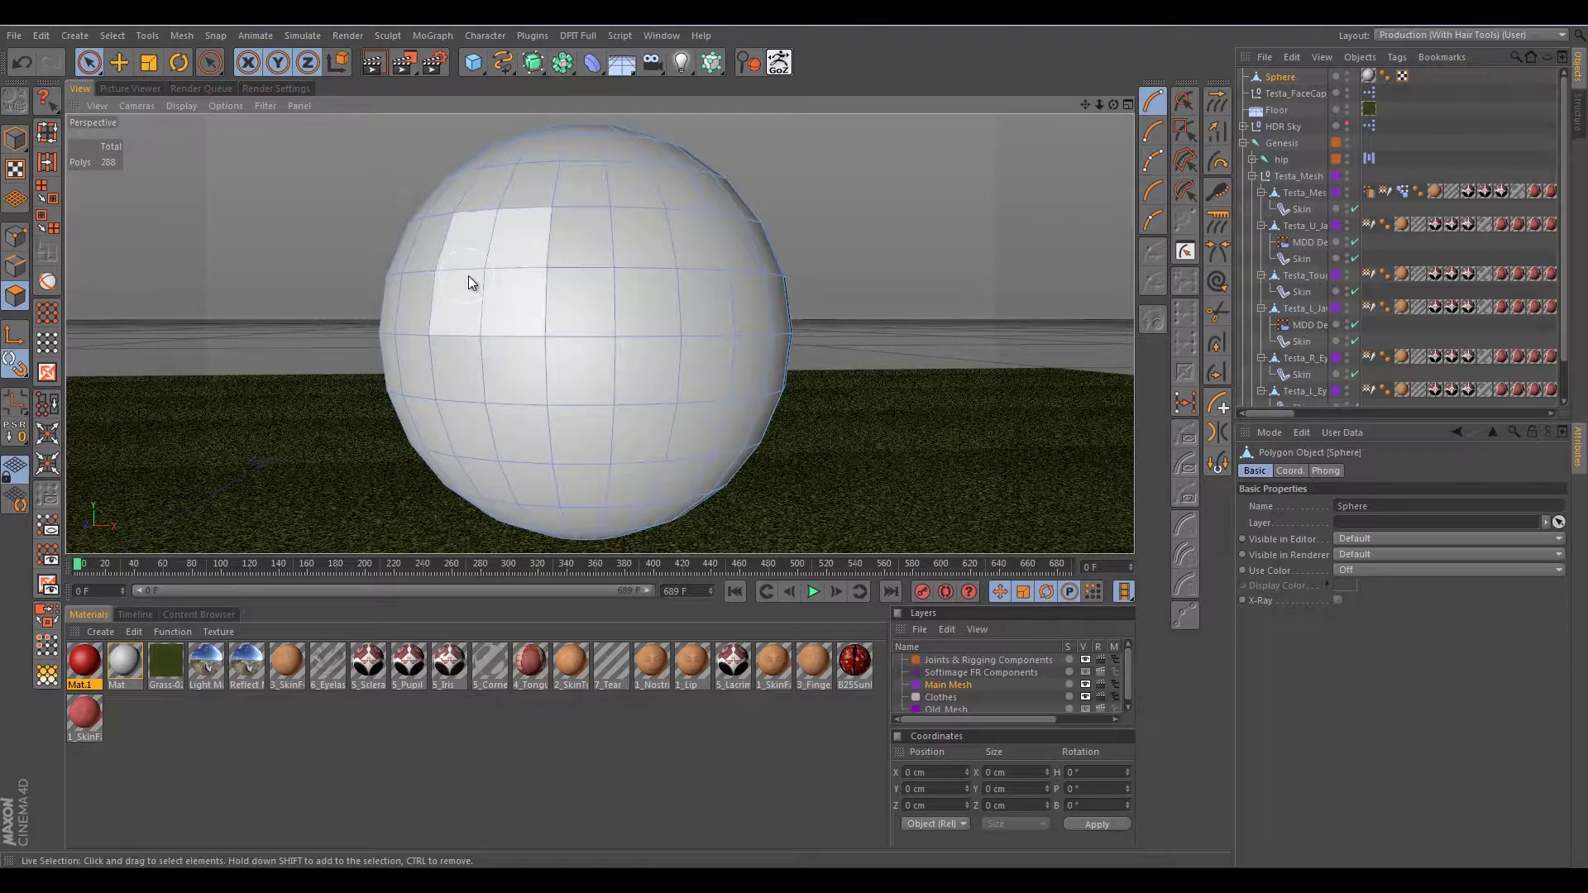
left_click_drag(478, 283, 676, 269)
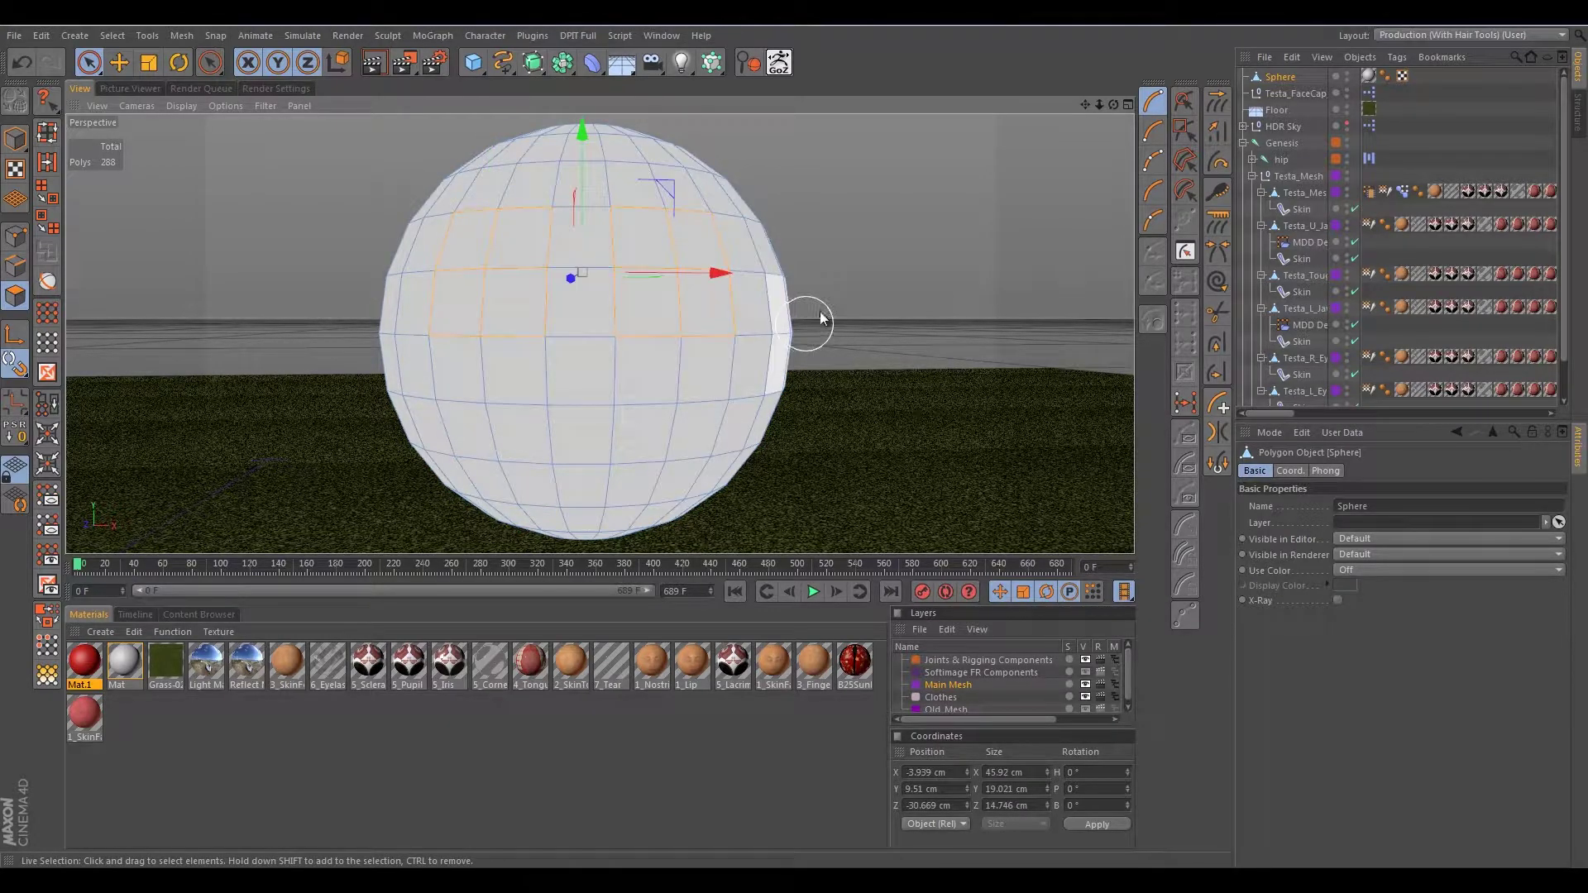
left_click_drag(918, 239, 946, 262, "alt")
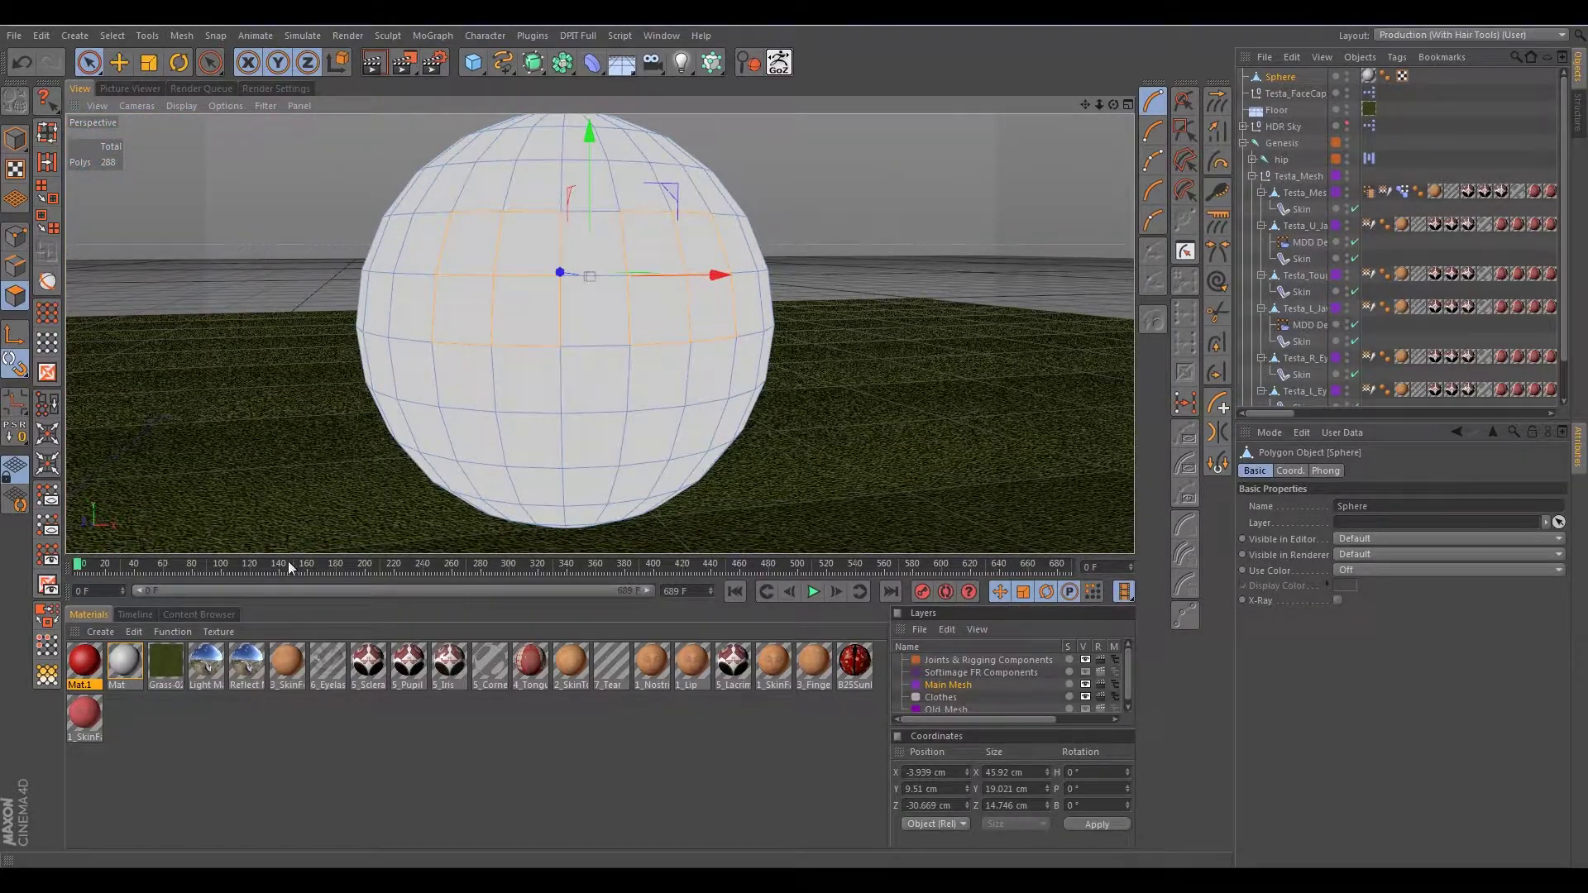
left_click(87, 664)
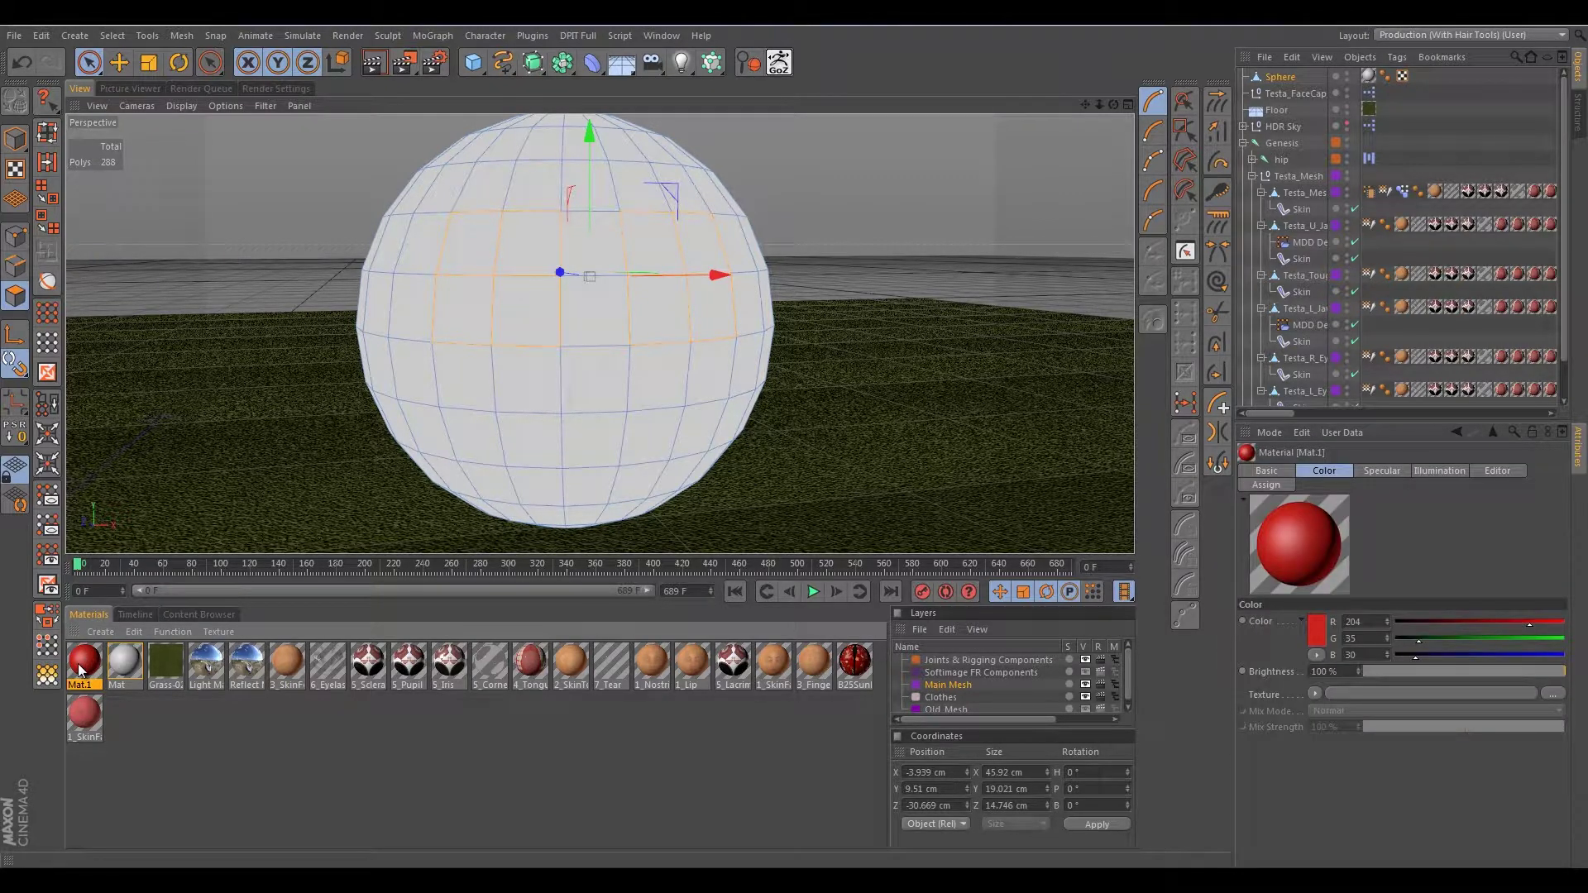
left_click_drag(519, 270, 520, 288)
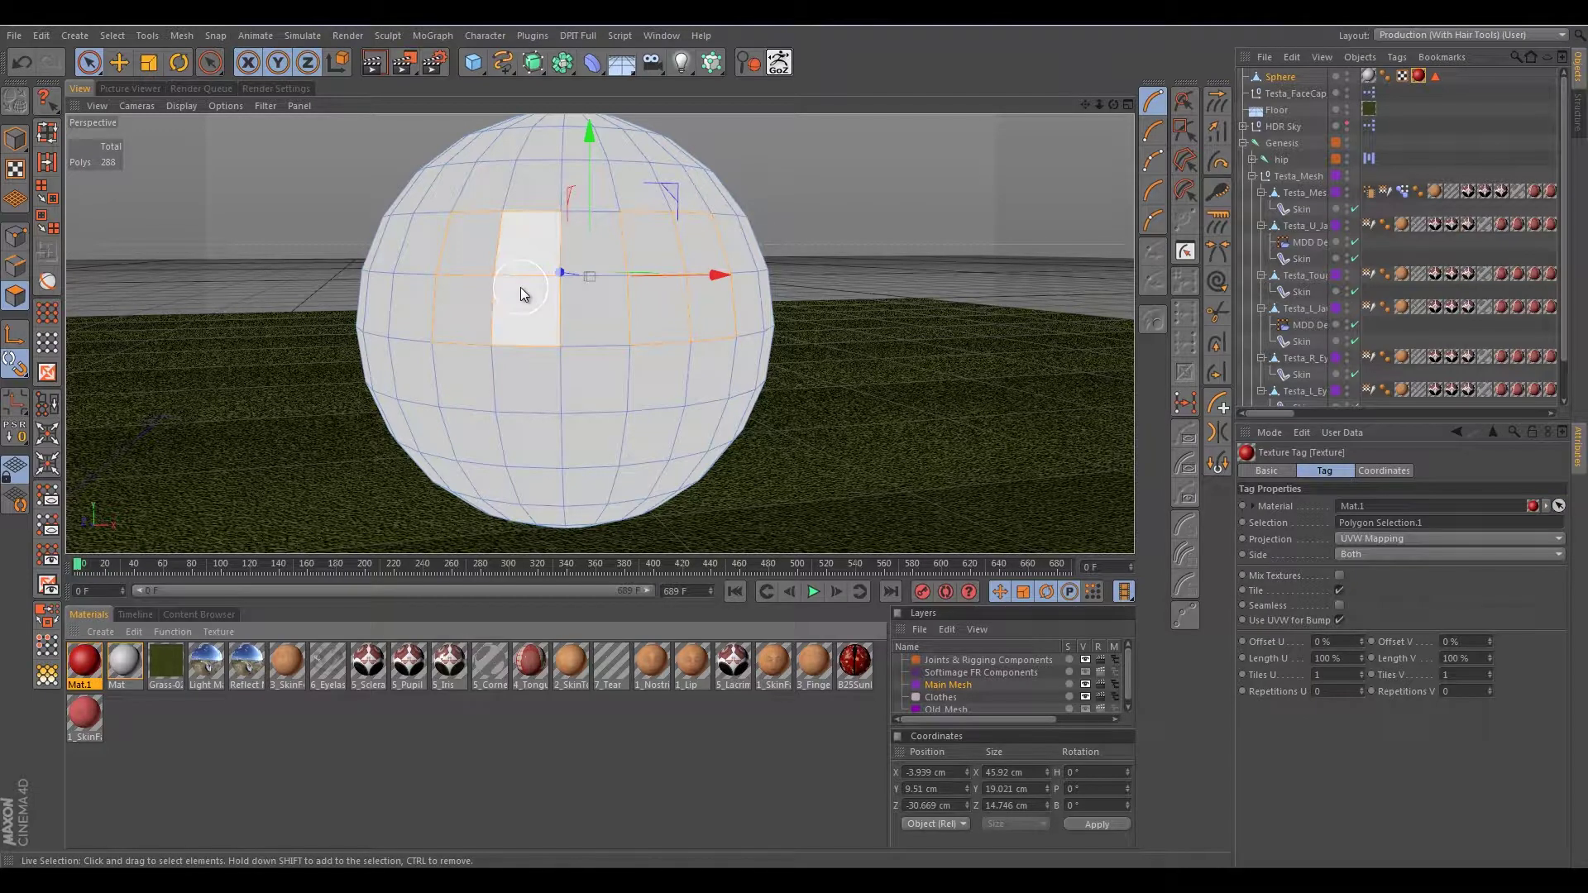
- Inspect the sphere's polygon selection tag and the Mat.1 texture tag, and view the textured sphere in Model mode
left_click(1436, 76)
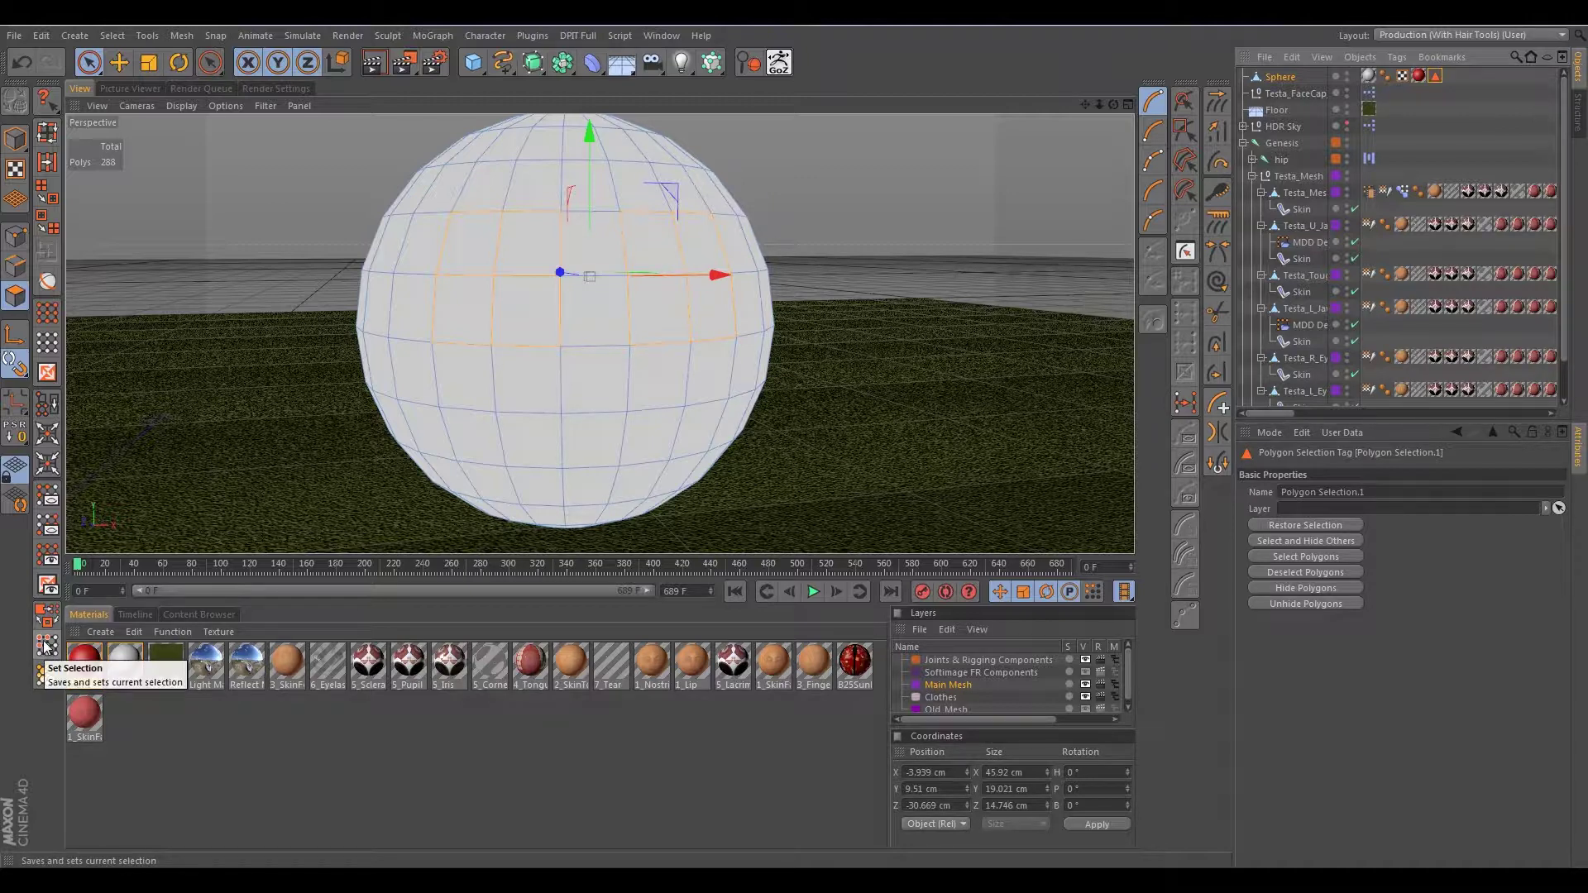
left_click(1420, 76)
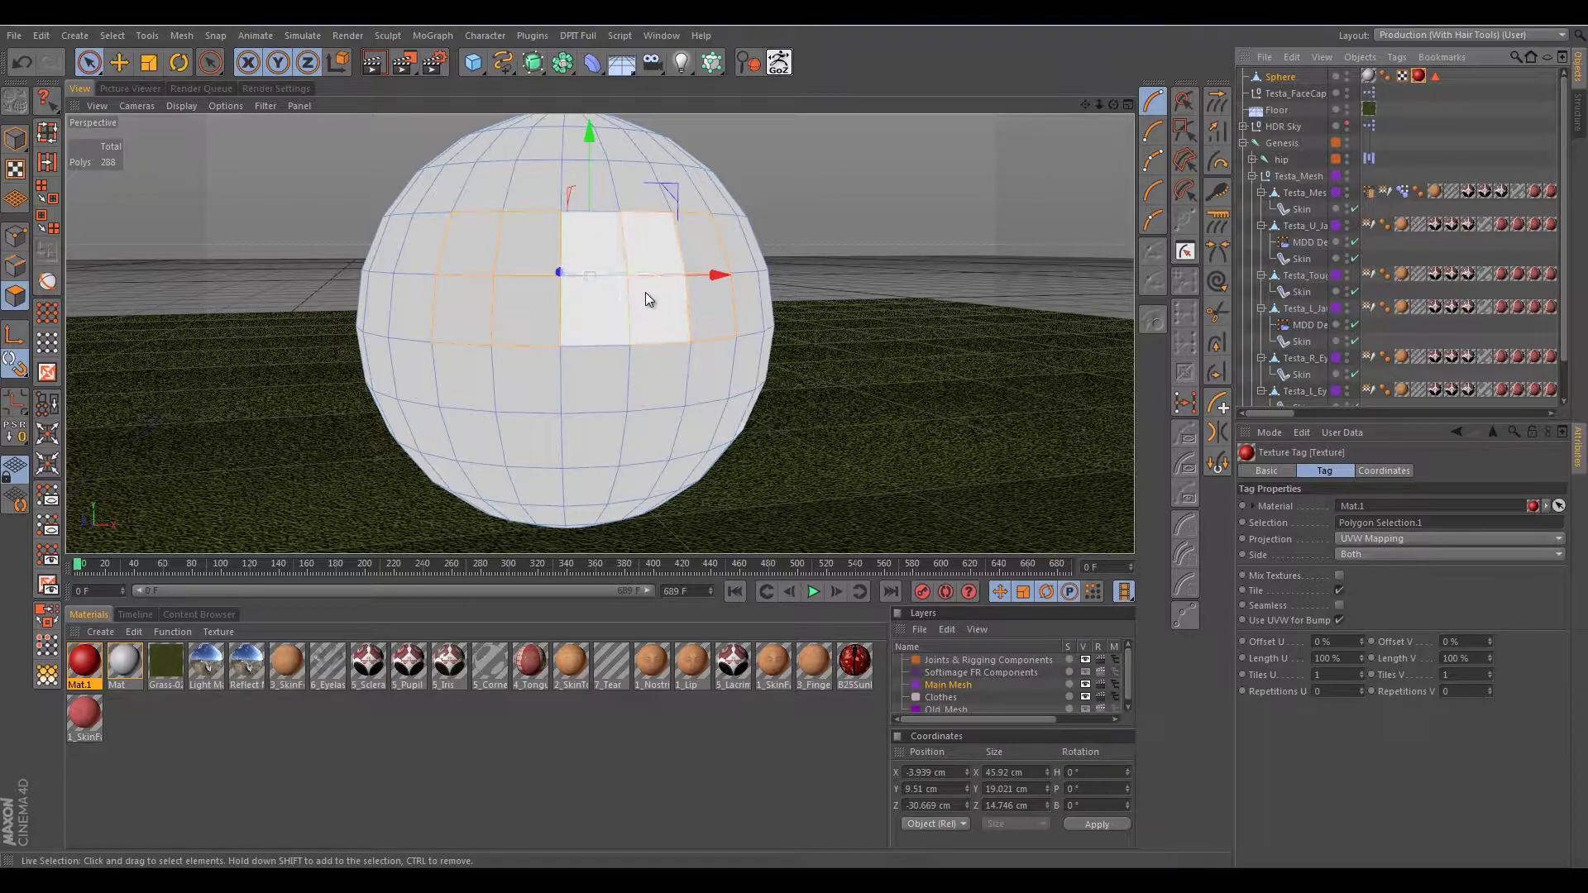
mouse_move(855, 183)
left_mouse_down("alt")
mouse_move(608, 228)
mouse_move(740, 275)
mouse_move(827, 194)
left_mouse_up("alt")
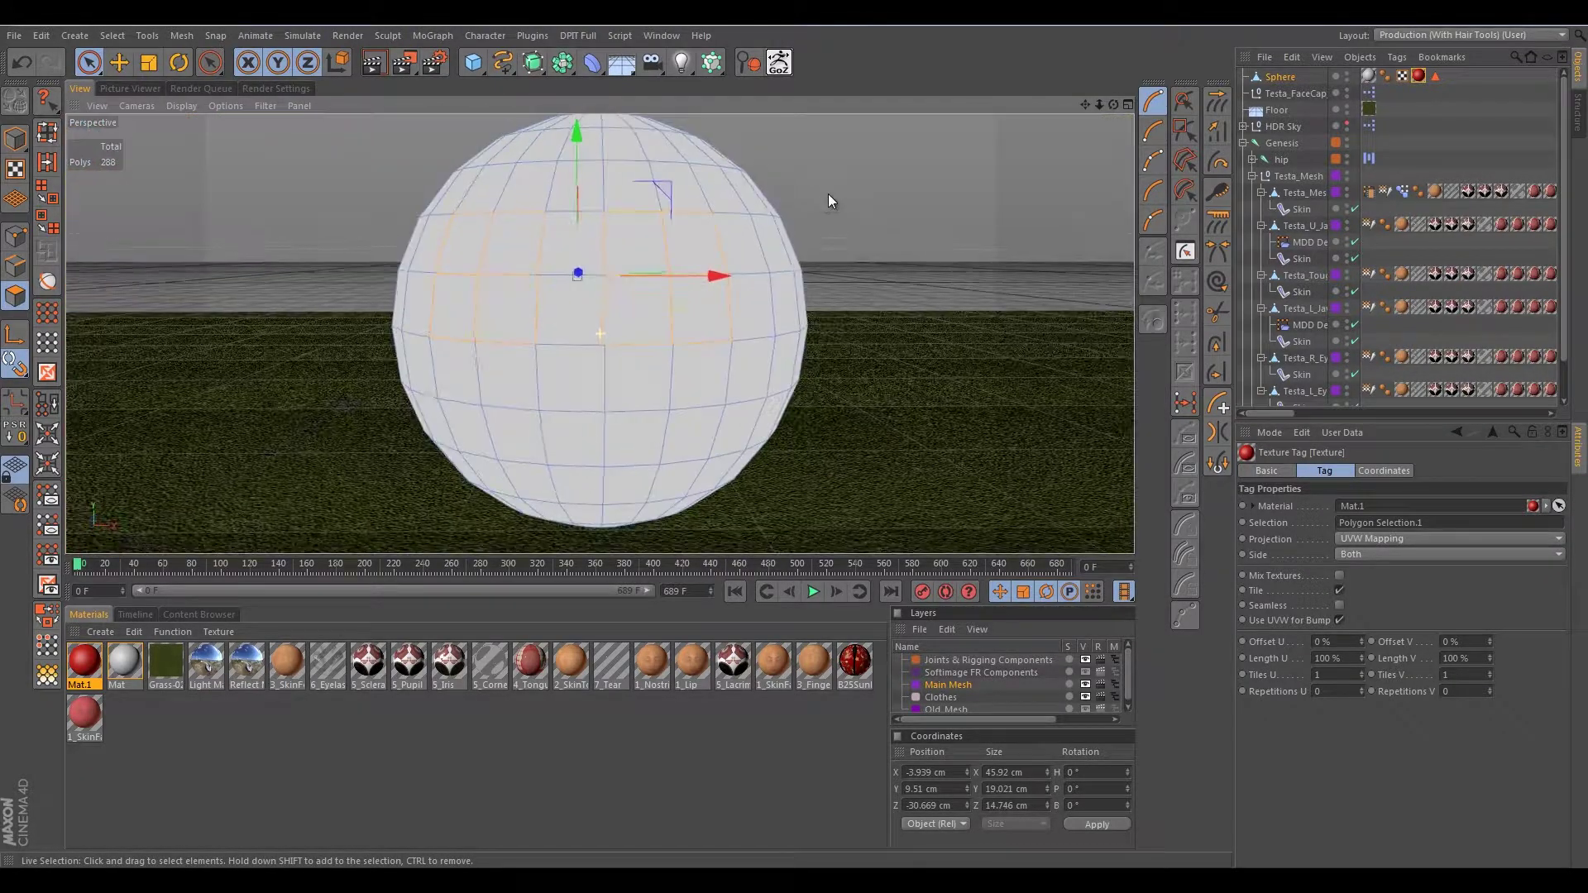
left_click(13, 137)
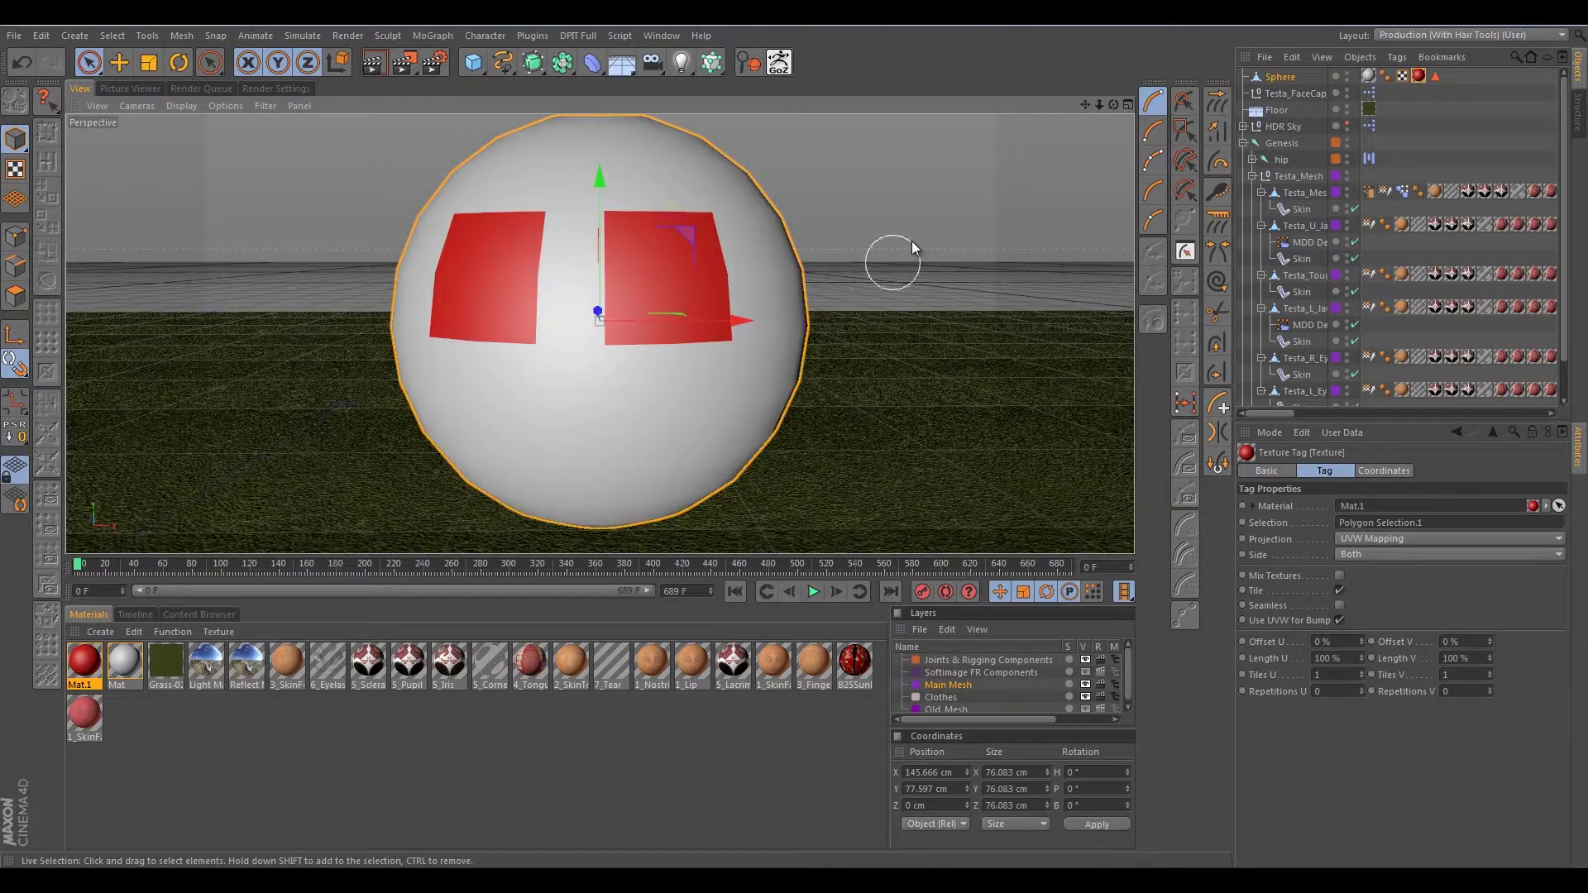
mouse_move(880, 237)
left_mouse_down("alt")
mouse_move(957, 245)
mouse_move(860, 233)
mouse_move(847, 250)
mouse_move(981, 244)
mouse_move(817, 266)
mouse_move(788, 255)
mouse_move(885, 247)
left_mouse_up("alt")
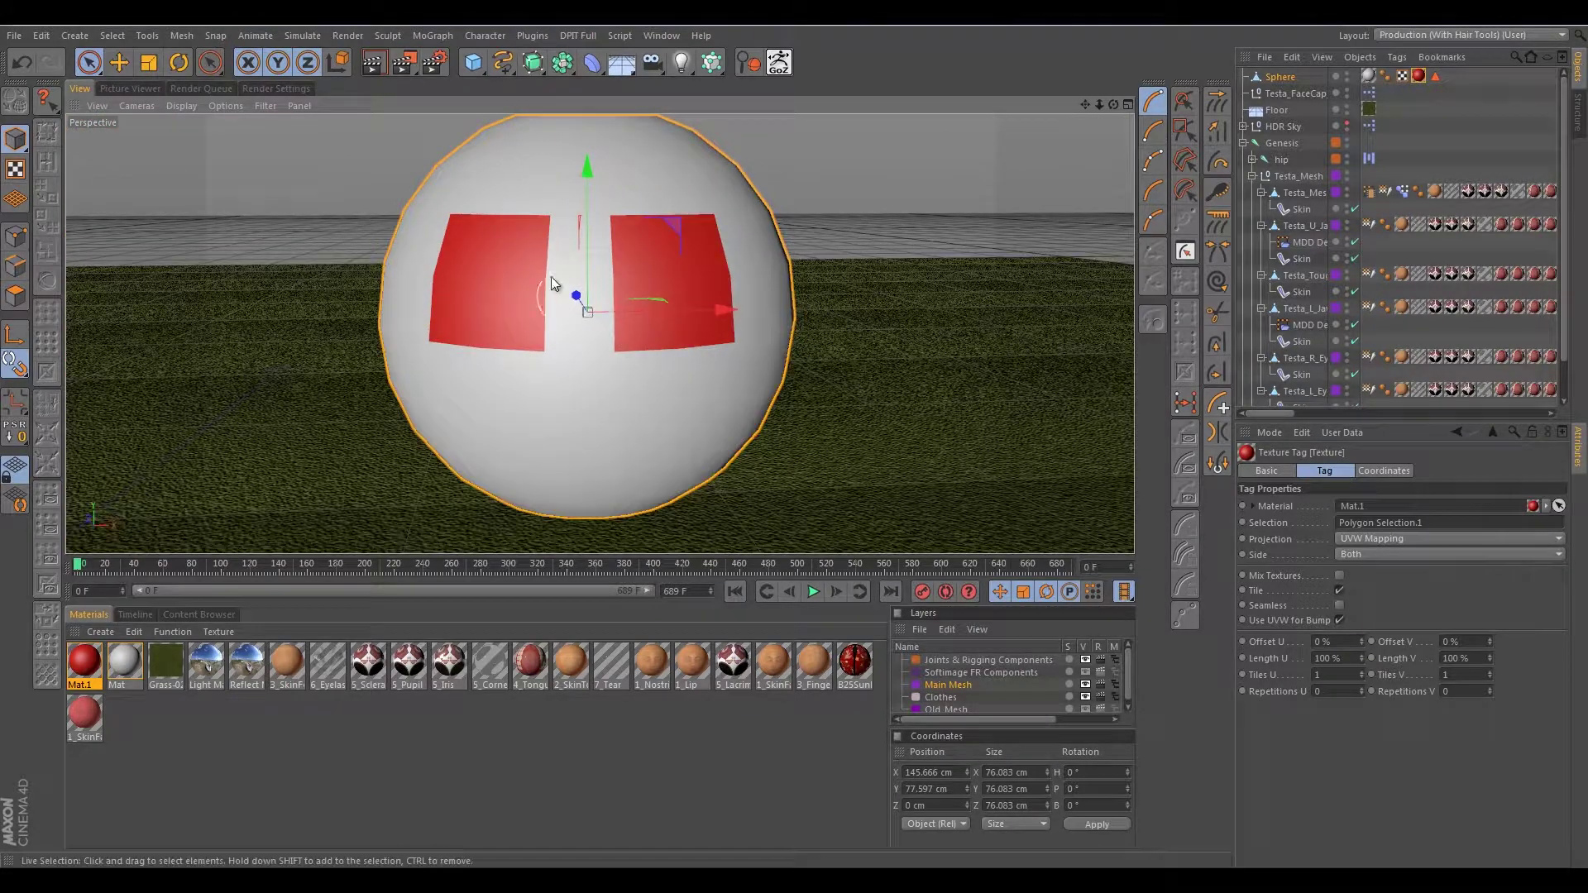
- Delete the demonstration sphere beside the character
scroll(460, 291, "down", 2)
scroll(459, 305, "down", 3)
left_click_drag(307, 255, 411, 294, "alt")
scroll(354, 199, "up", 1)
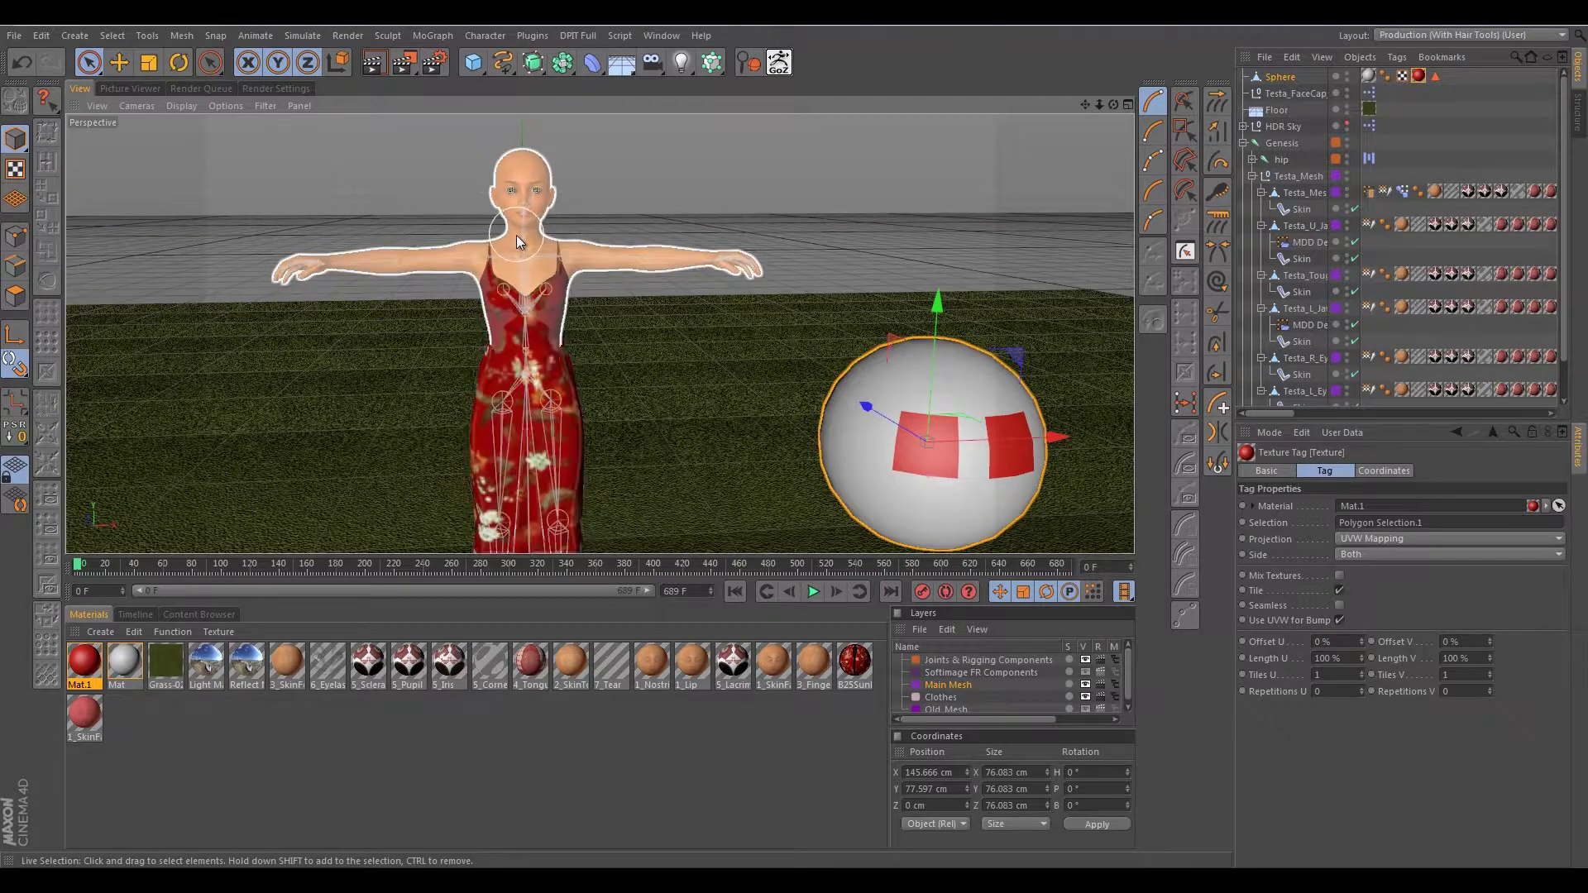
scroll(517, 235, "up", 3)
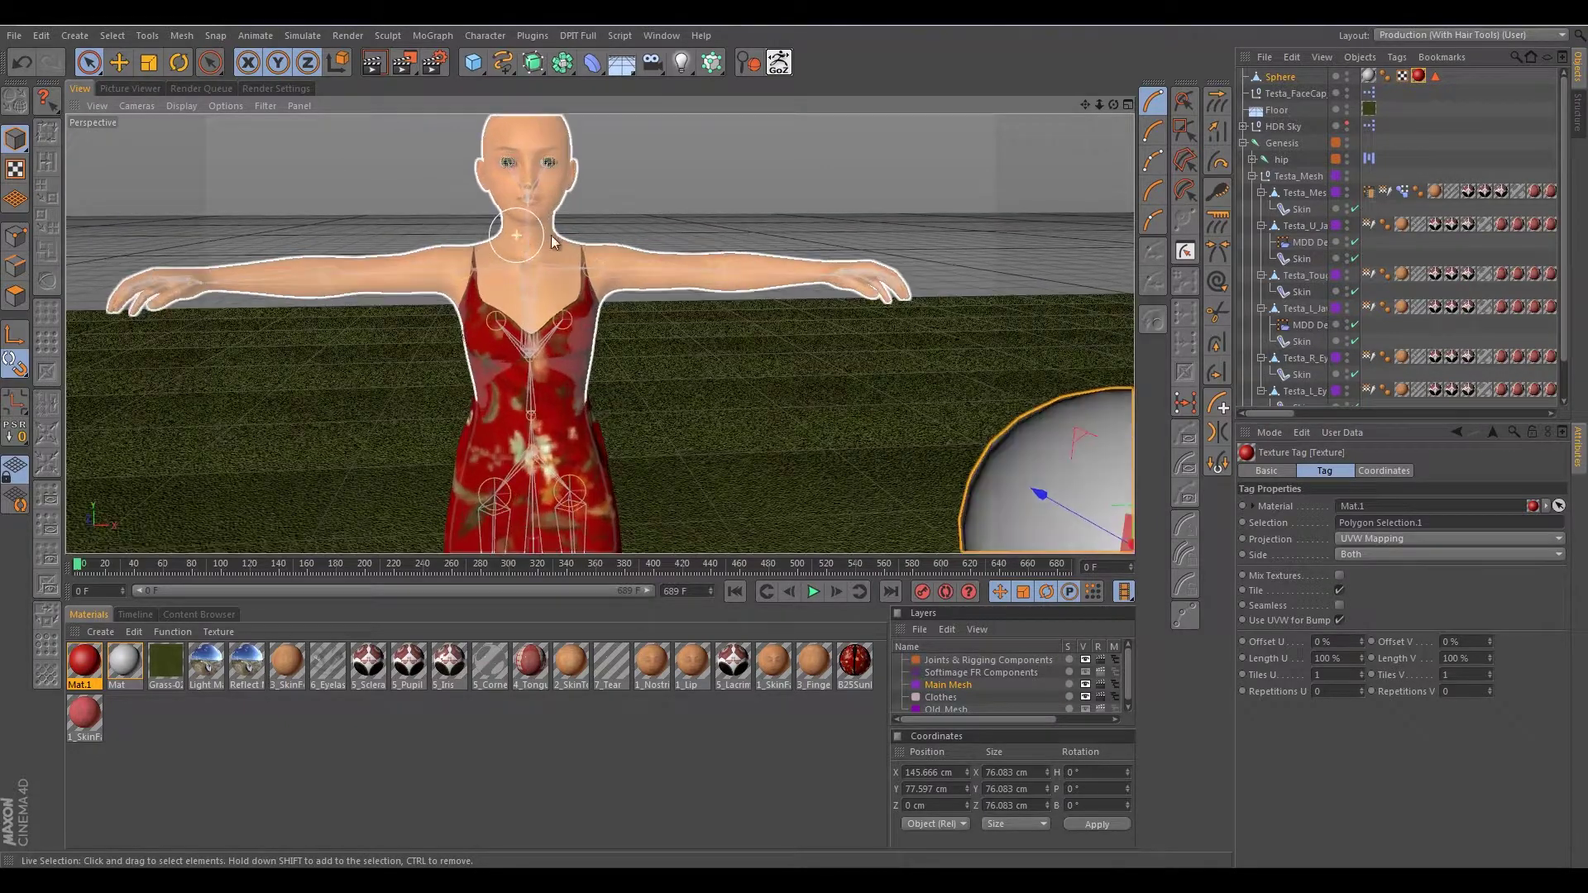
left_click(1281, 77)
key("Delete")
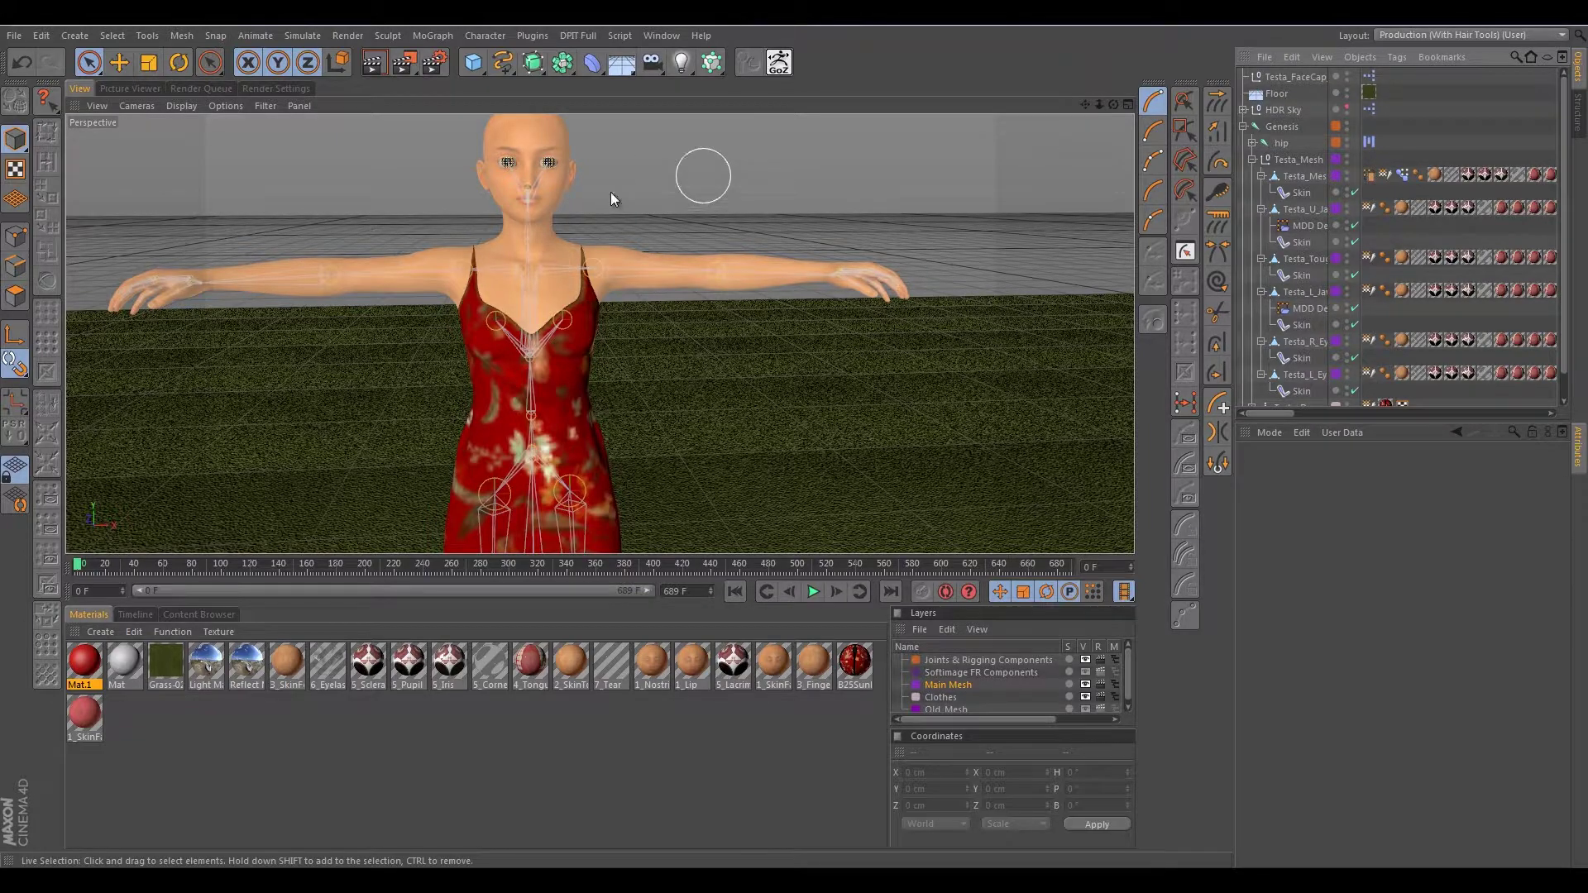
- Examine the character's head and face up close
middle_click_drag(530, 206, 696, 286, "alt")
left_click_drag(614, 318, 599, 279, "alt")
scroll(627, 286, "up", 3)
scroll(633, 285, "up", 5)
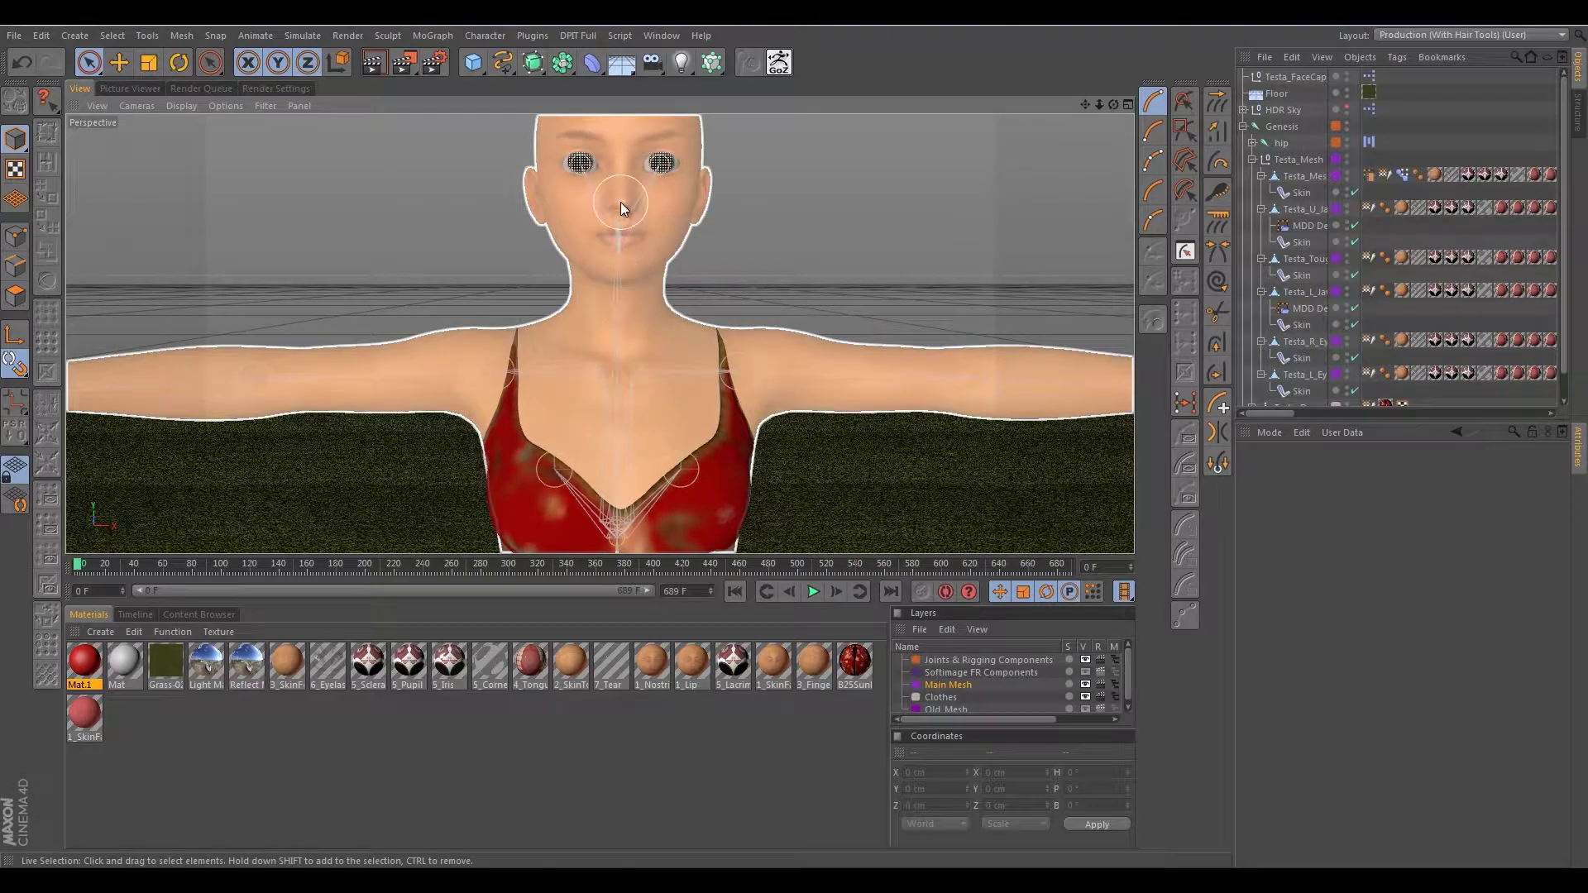
mouse_move(643, 261)
left_mouse_down("alt")
mouse_move(570, 236)
mouse_move(637, 250)
left_mouse_up("alt")
scroll(639, 265, "up", 4)
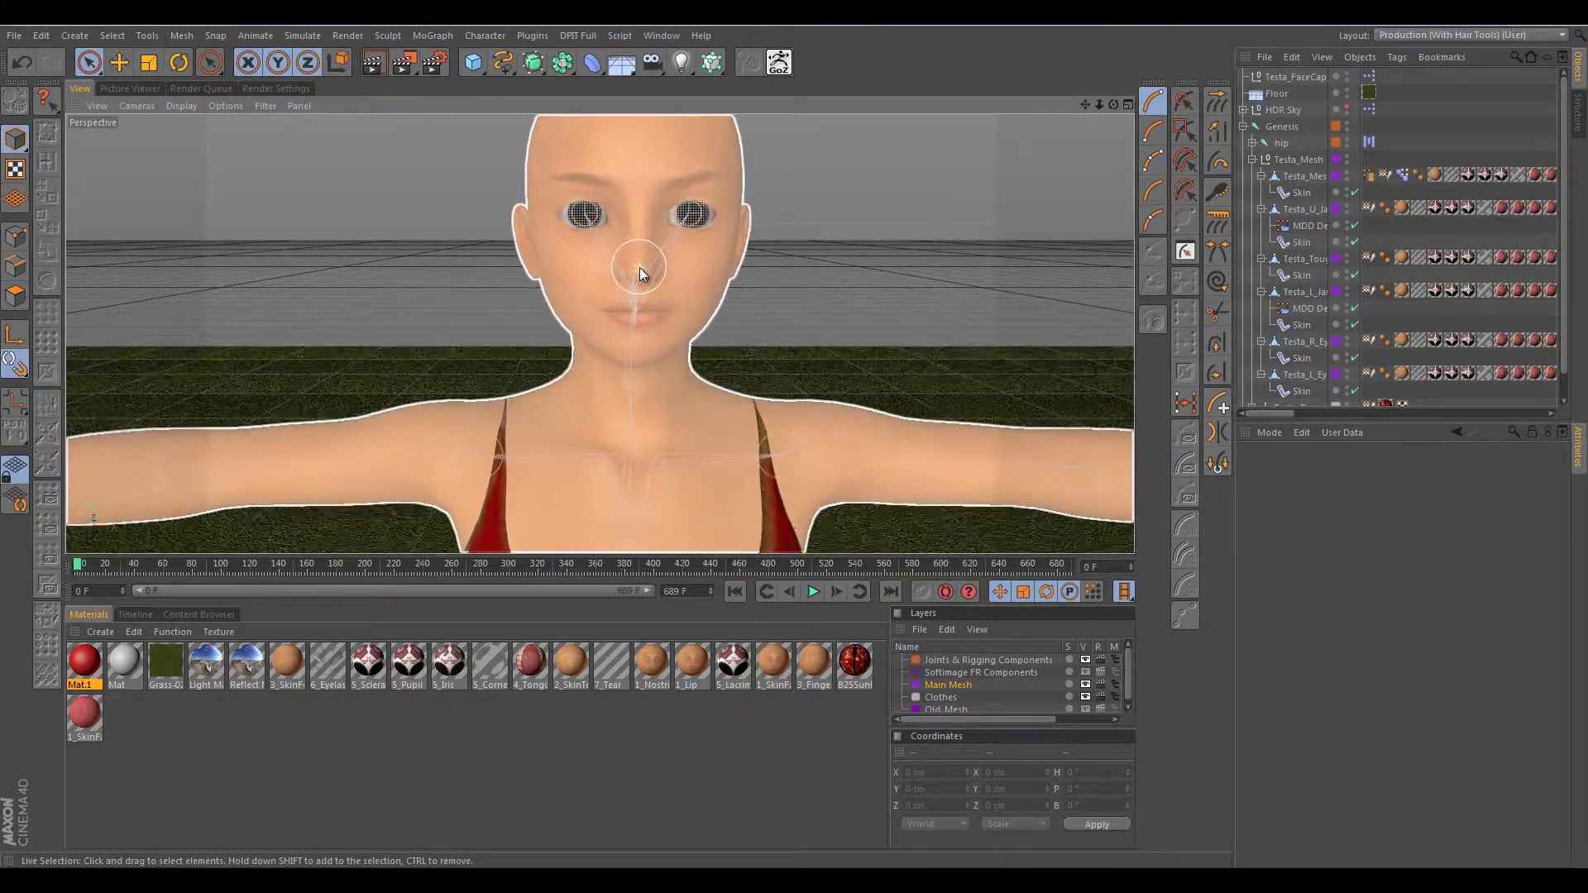
mouse_move(634, 311)
left_mouse_down("alt")
mouse_move(554, 305)
mouse_move(603, 275)
mouse_move(682, 311)
mouse_move(672, 293)
mouse_move(567, 295)
mouse_move(638, 341)
left_mouse_up("alt")
left_click_drag(670, 319, 658, 306, "alt")
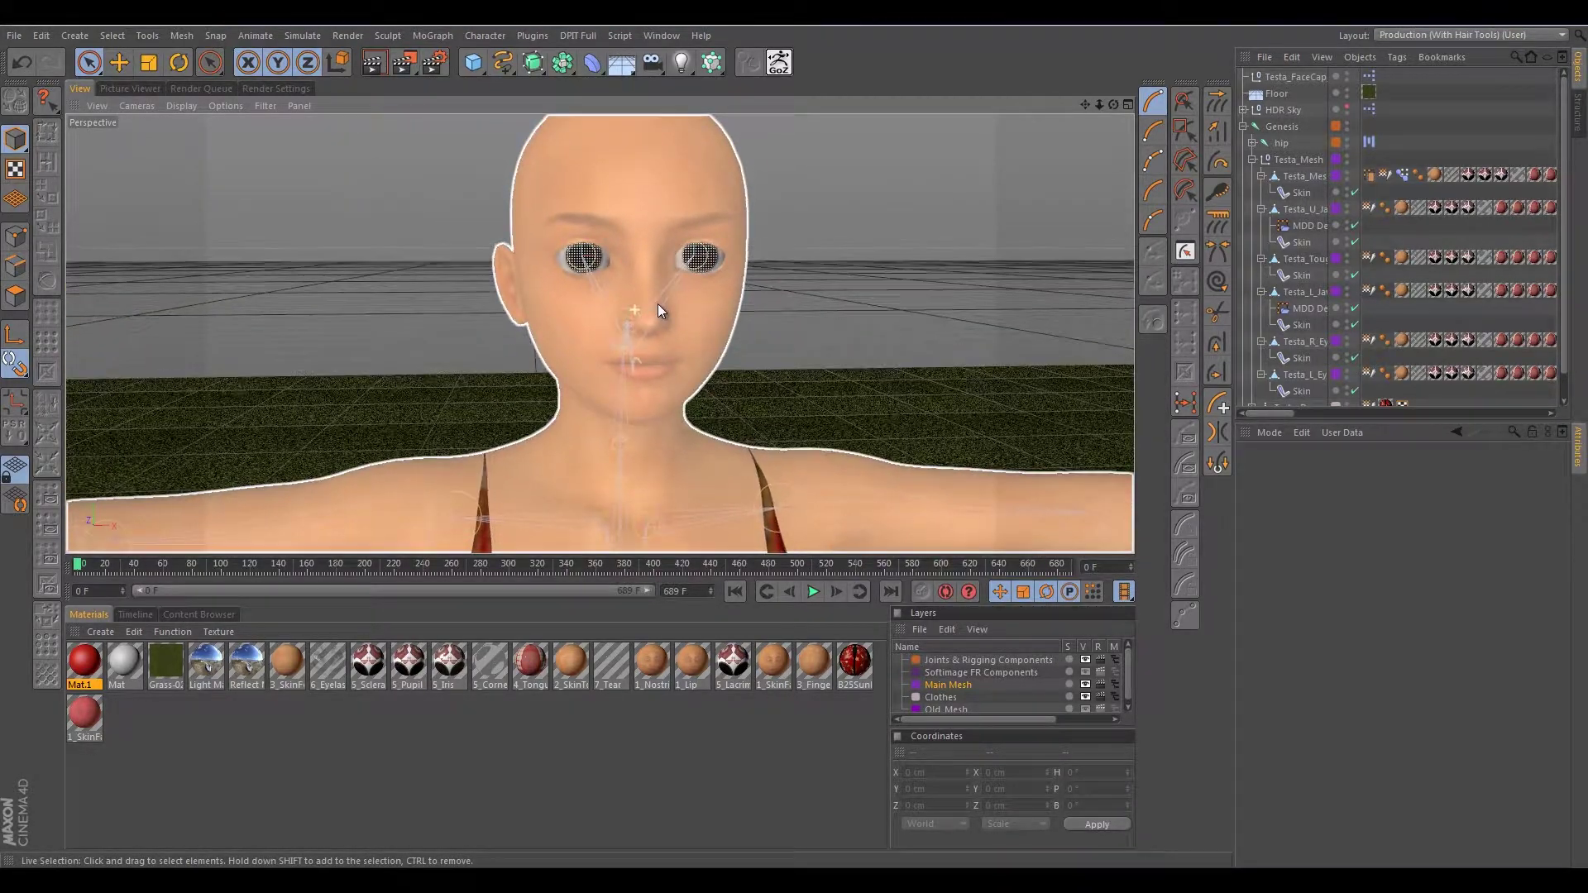
- Delete the Mat.1 and Mat materials and clear out the leftover pink skin material at the end of the material list
left_click(86, 664)
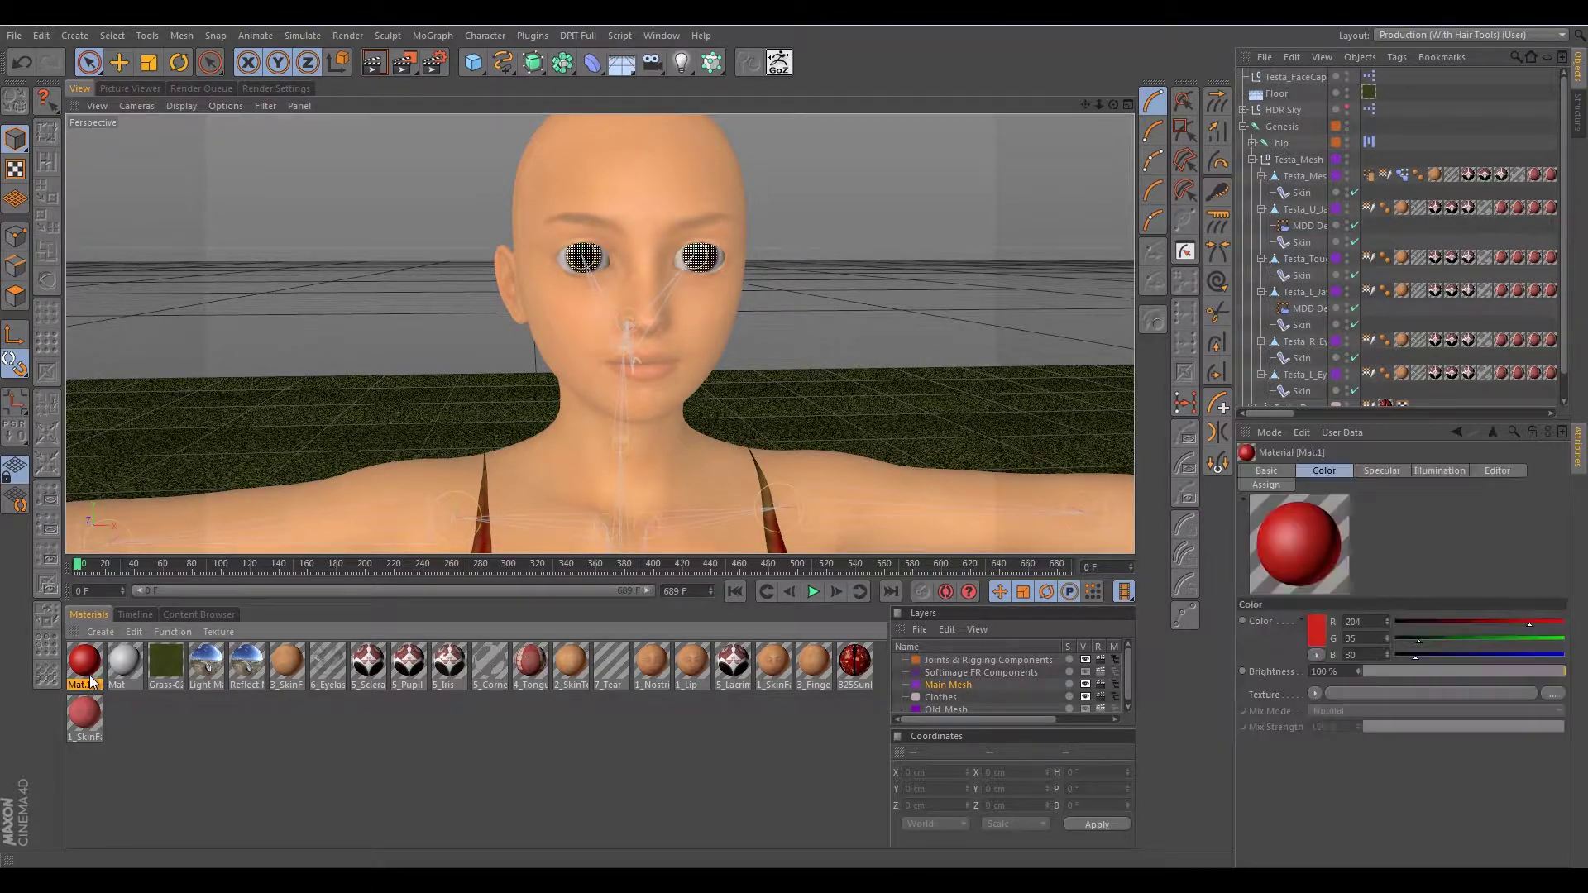
key("Delete")
left_click(86, 665)
key("Delete")
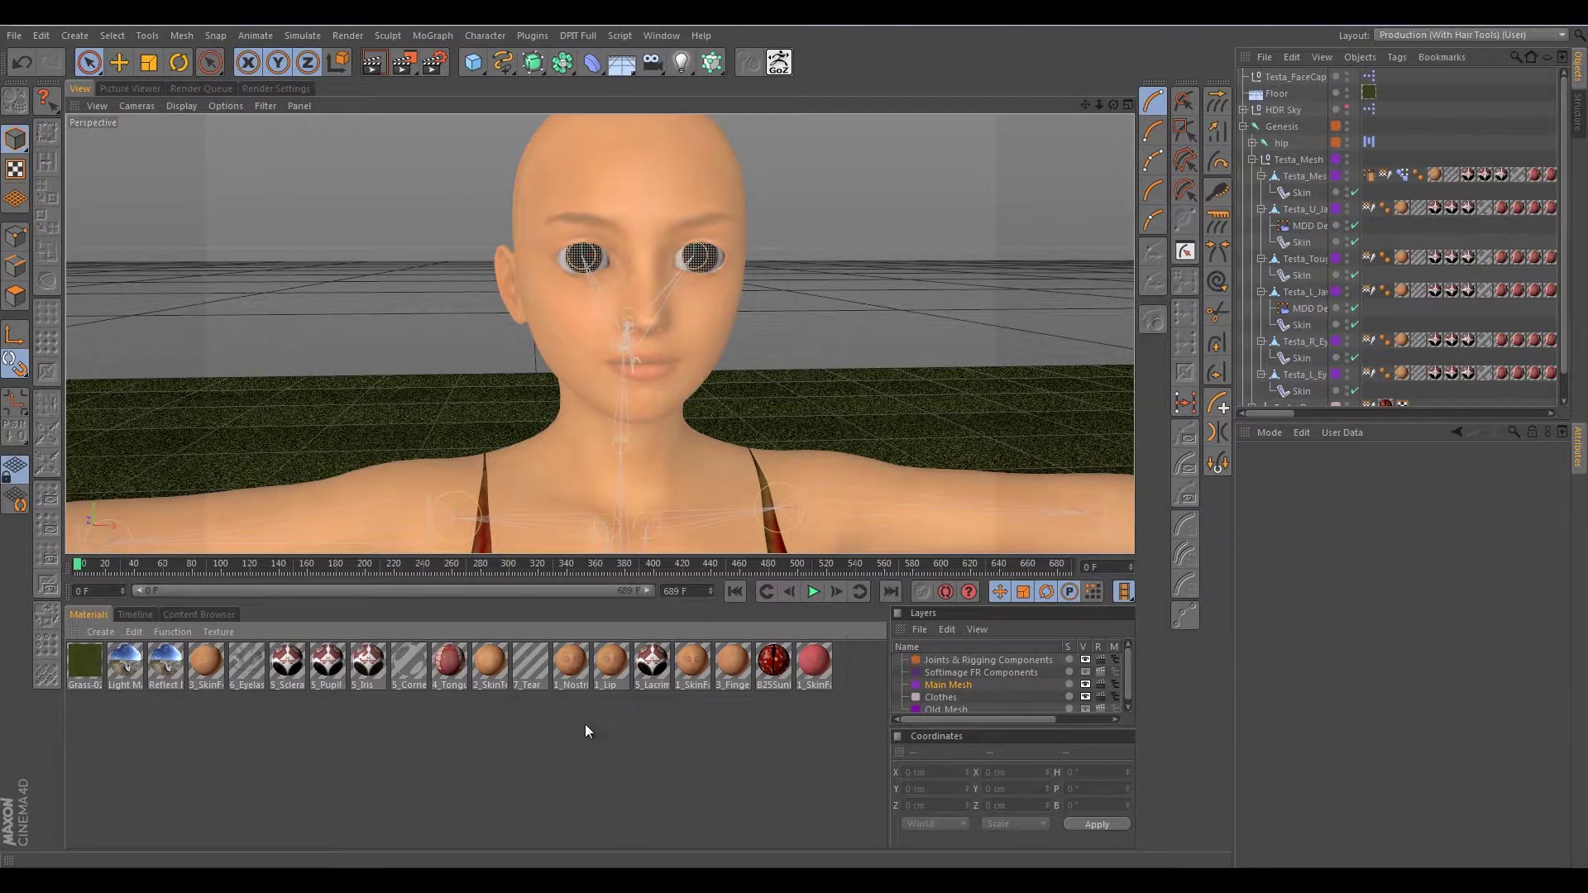
left_click(184, 634)
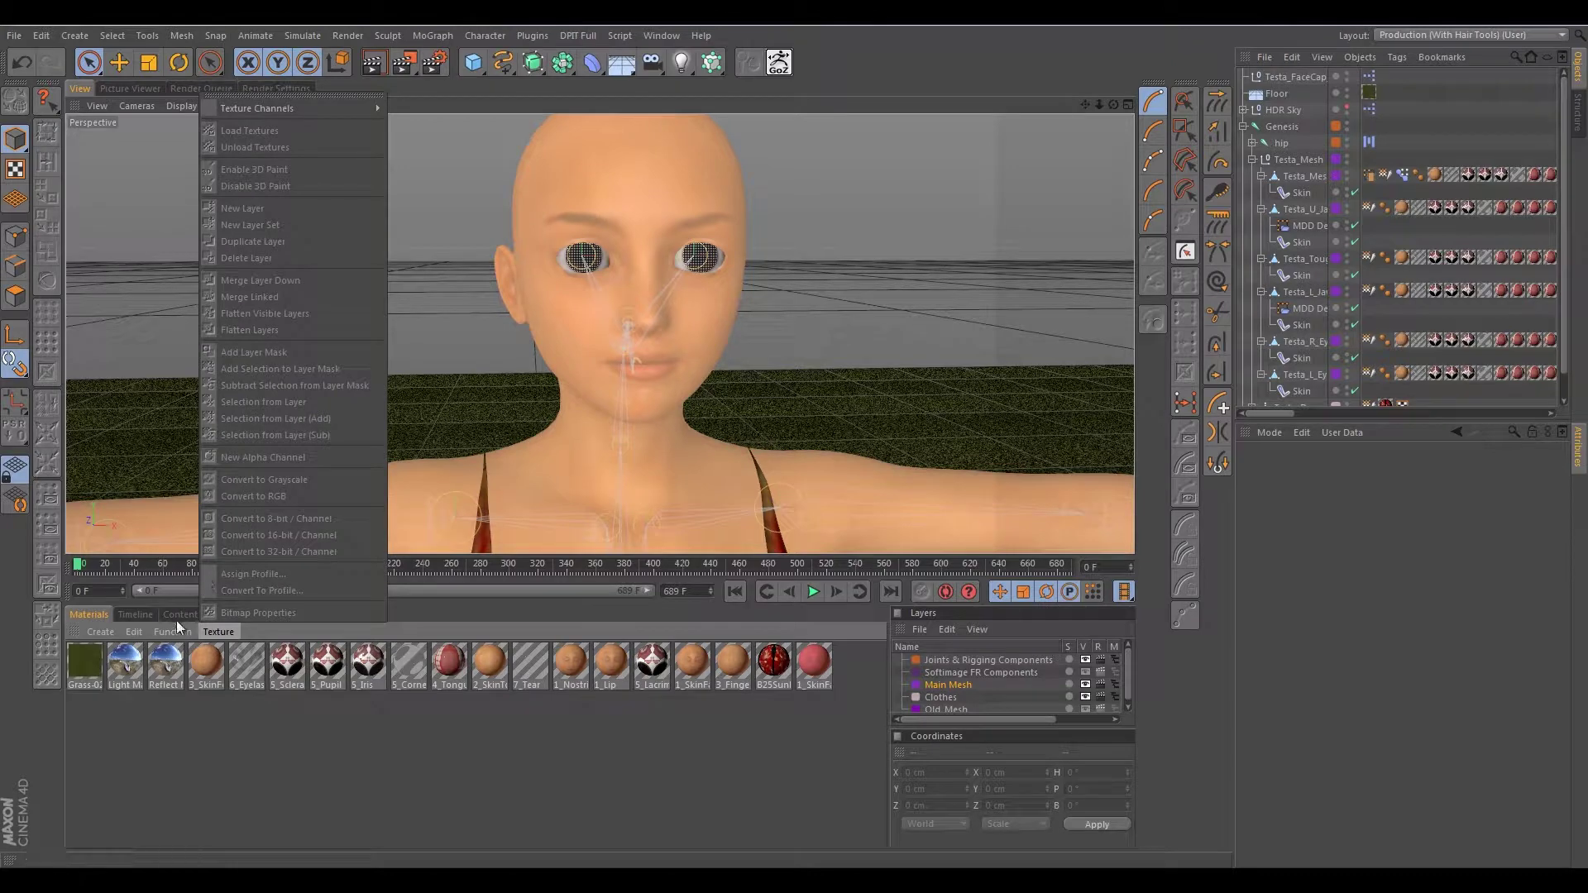
left_click(220, 575)
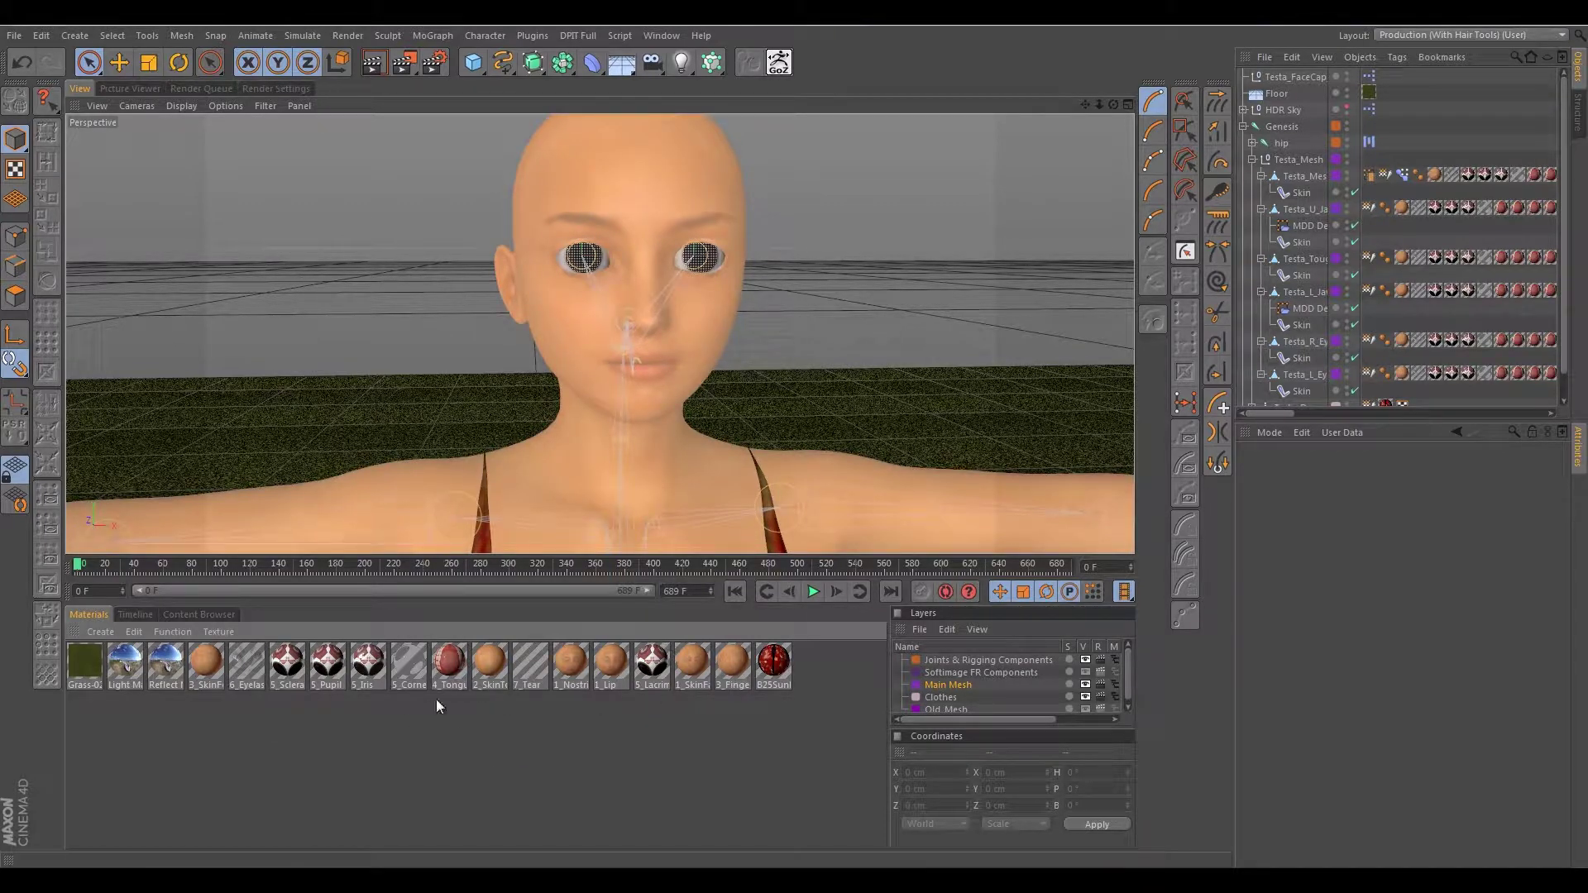
- Review the 5_Cornea material's transparency settings and examine the character's eyes from several angles
left_click(409, 672)
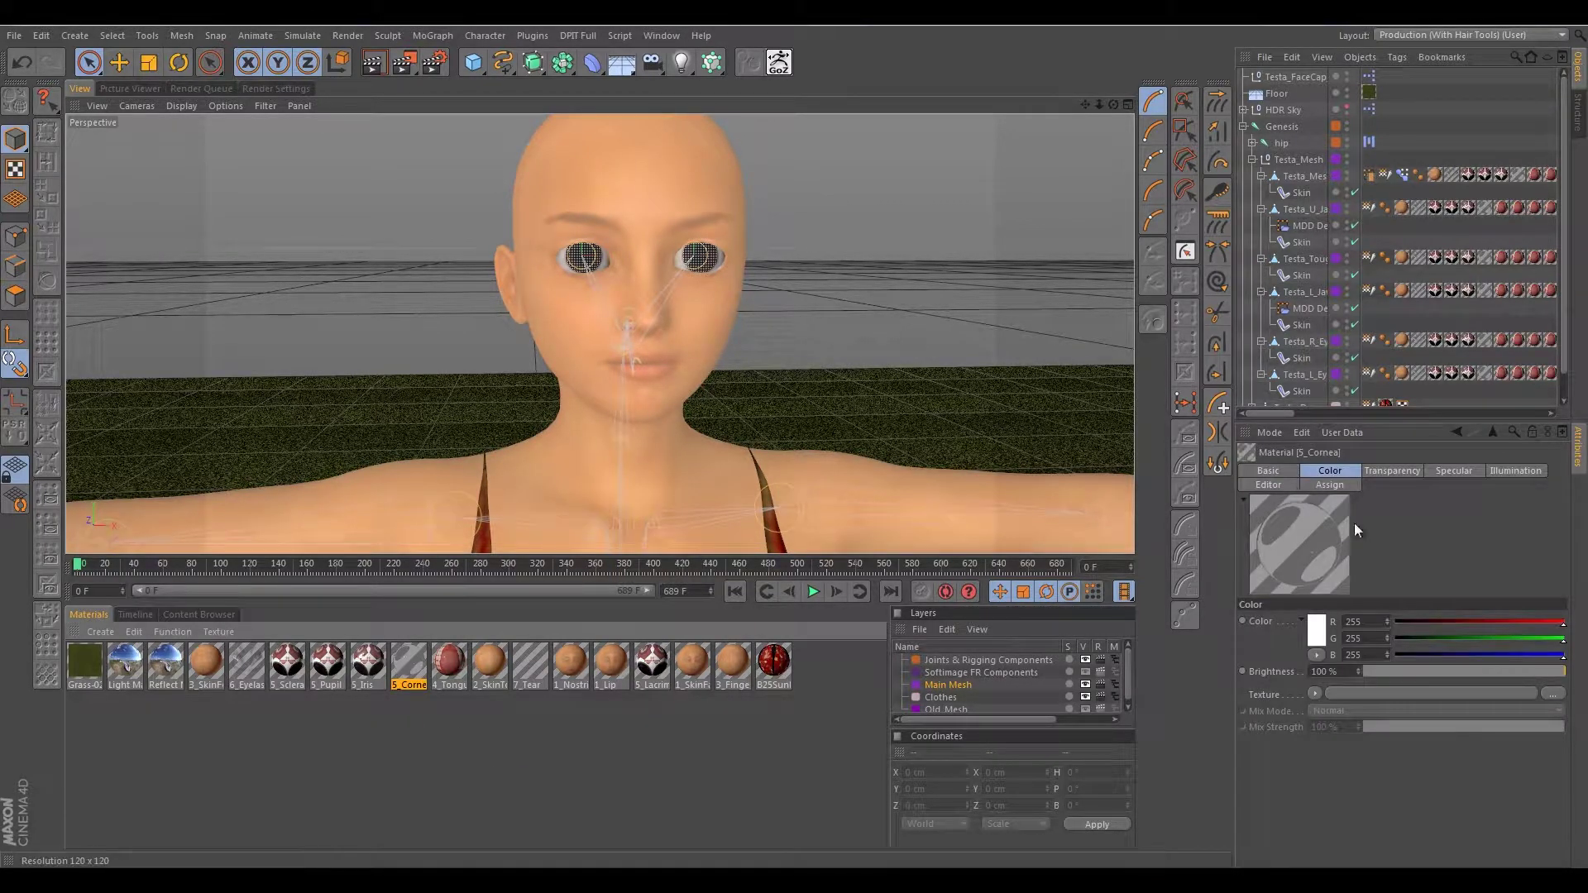
left_click(1392, 471)
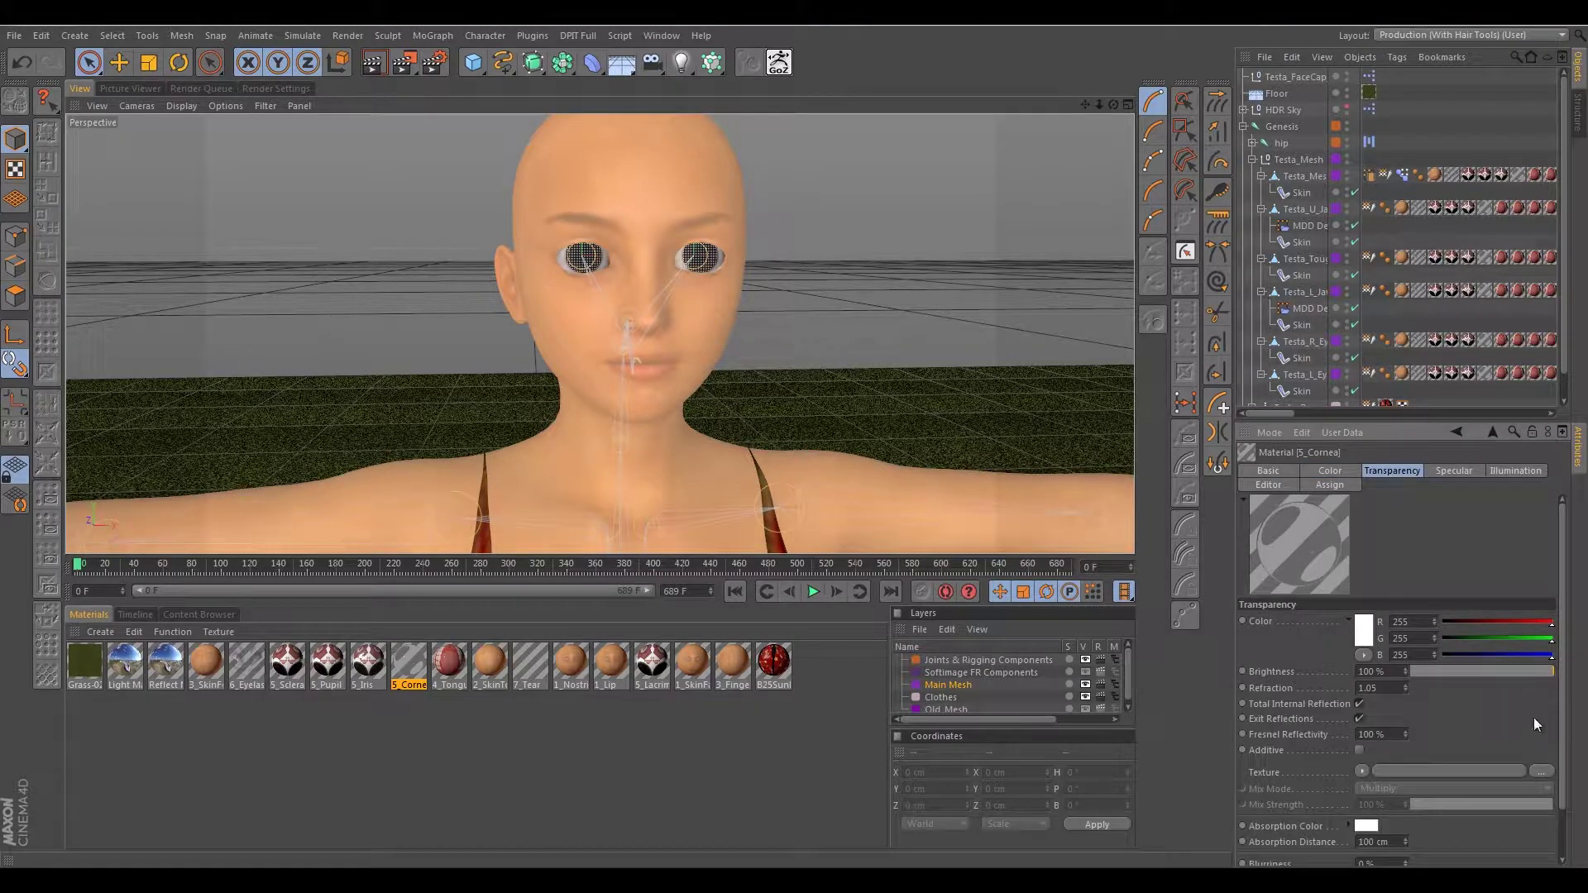
mouse_move(1562, 678)
left_mouse_down()
mouse_move(1566, 736)
mouse_move(1563, 668)
left_mouse_up()
scroll(612, 264, "up", 6)
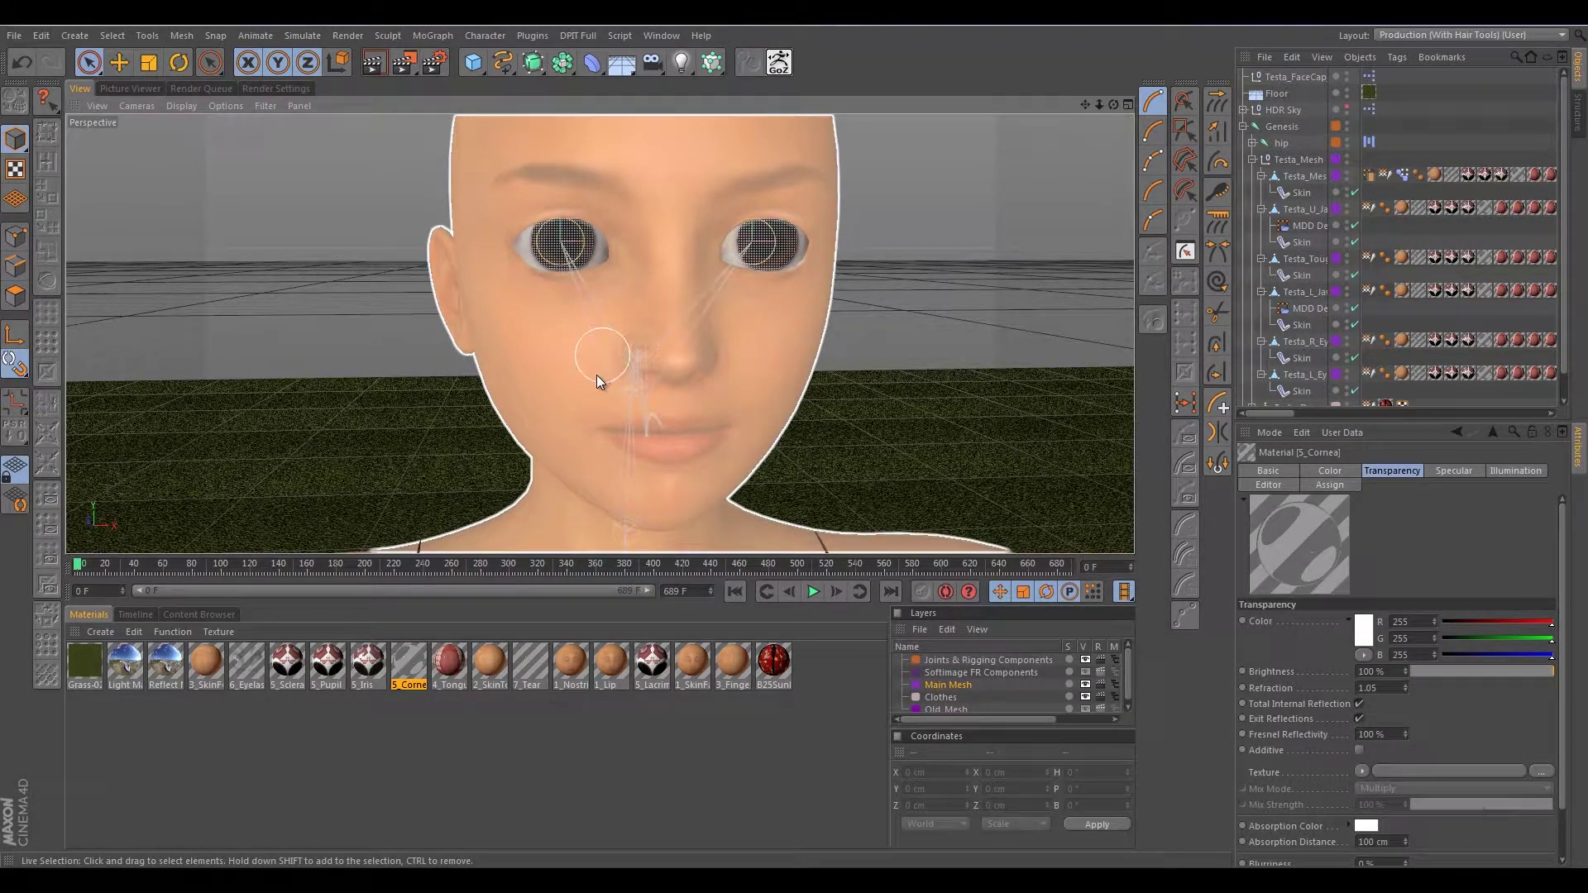
left_click_drag(597, 374, 763, 356, "alt")
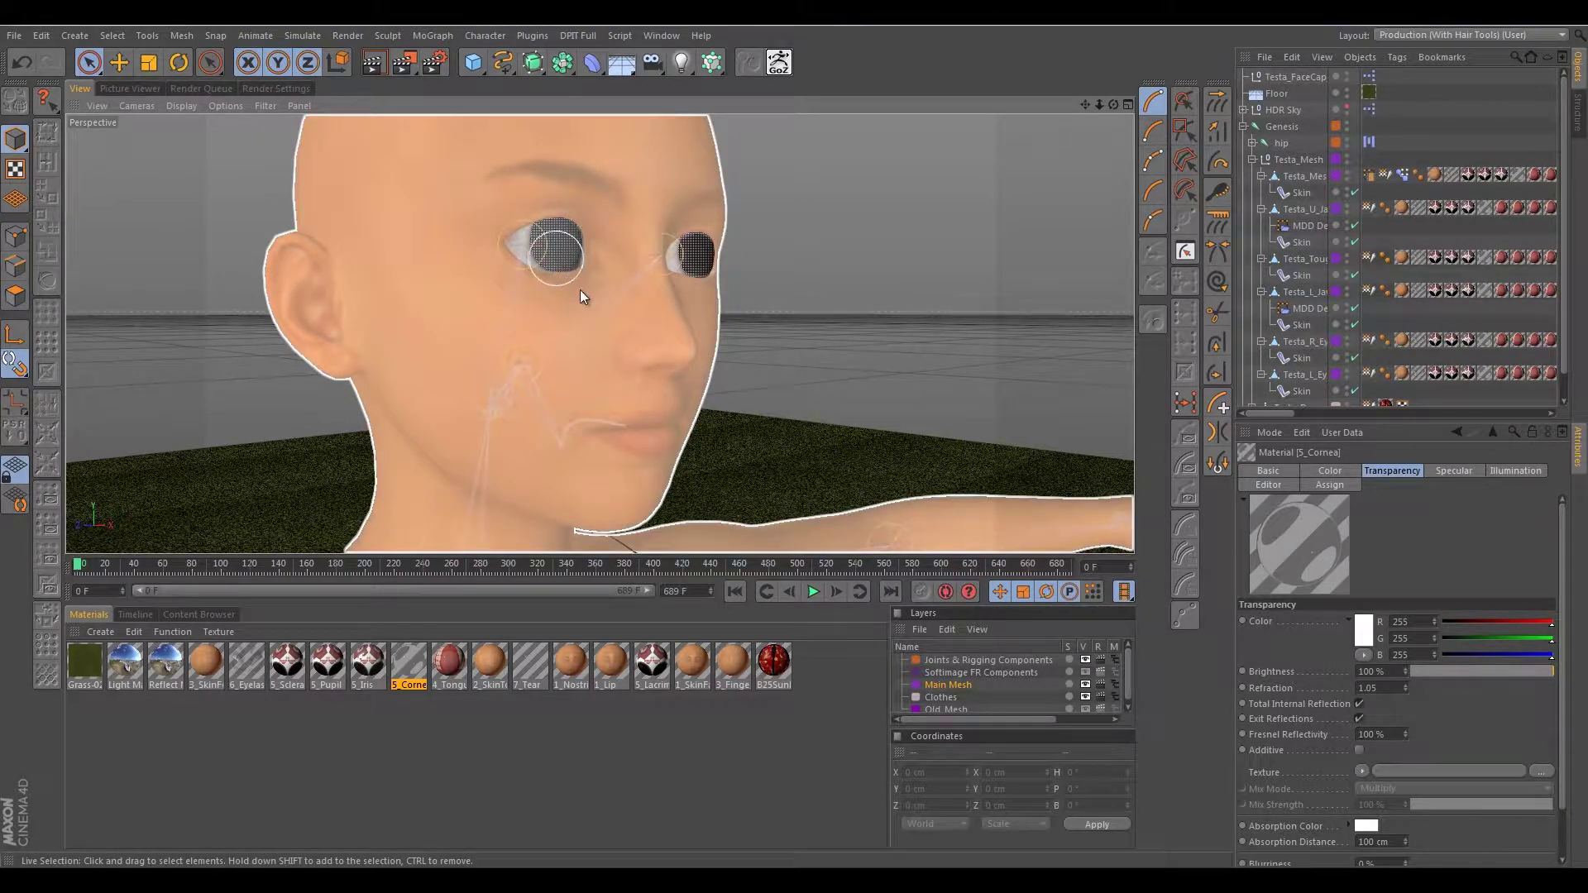
left_click_drag(580, 326, 484, 374, "alt")
mouse_move(579, 306)
left_mouse_down("alt")
mouse_move(583, 344)
mouse_move(585, 281)
left_mouse_up("alt")
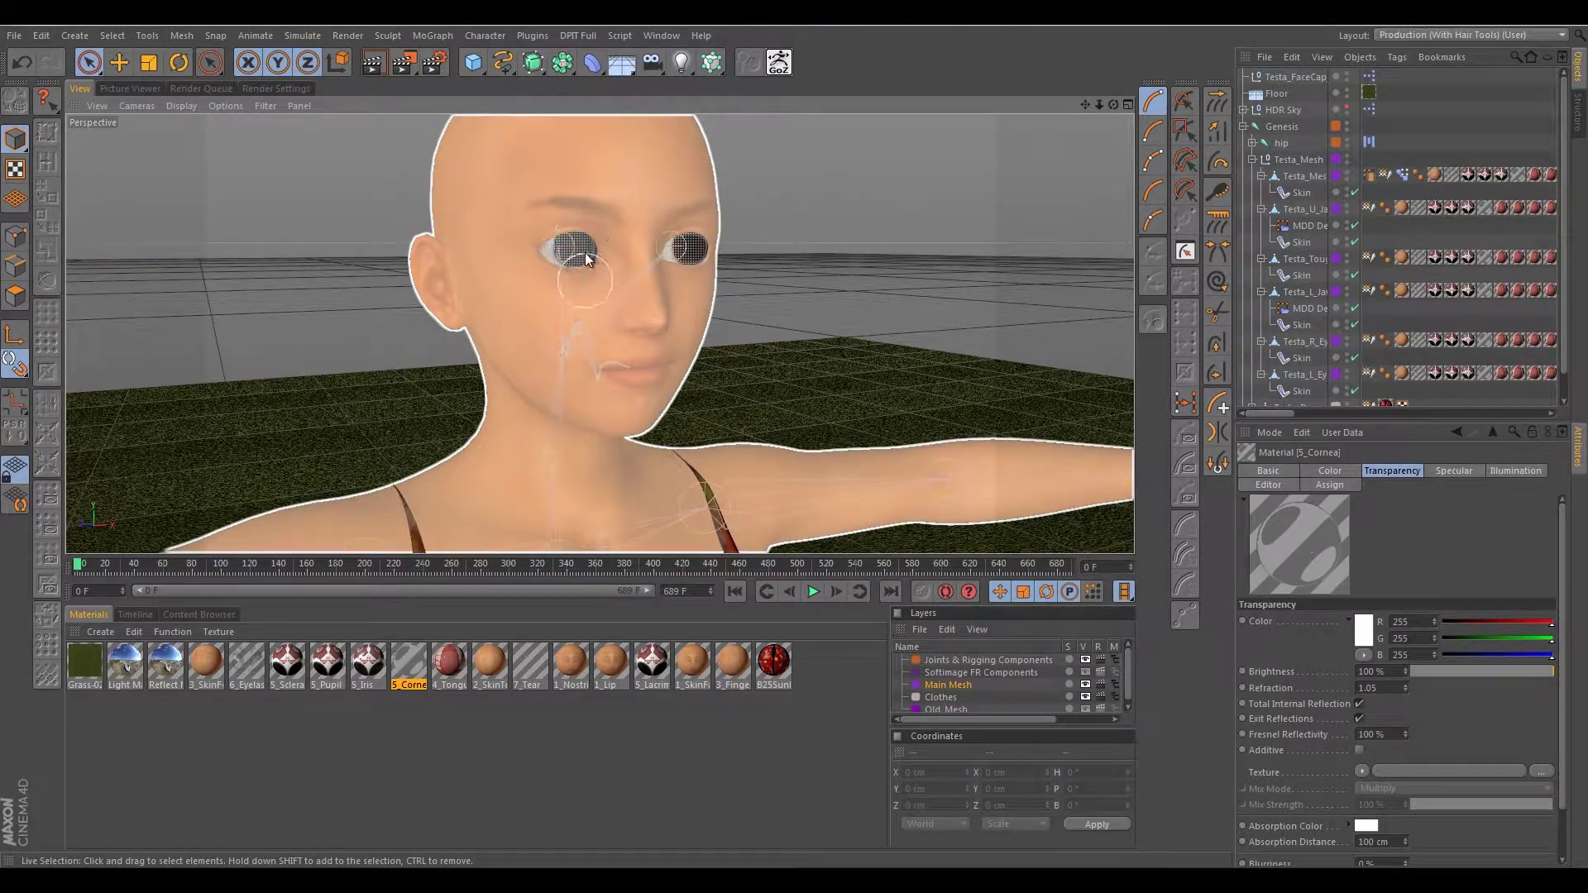
scroll(574, 305, "down", 5)
middle_click_drag(582, 304, 554, 324, "alt")
left_click_drag(554, 346, 528, 303, "alt")
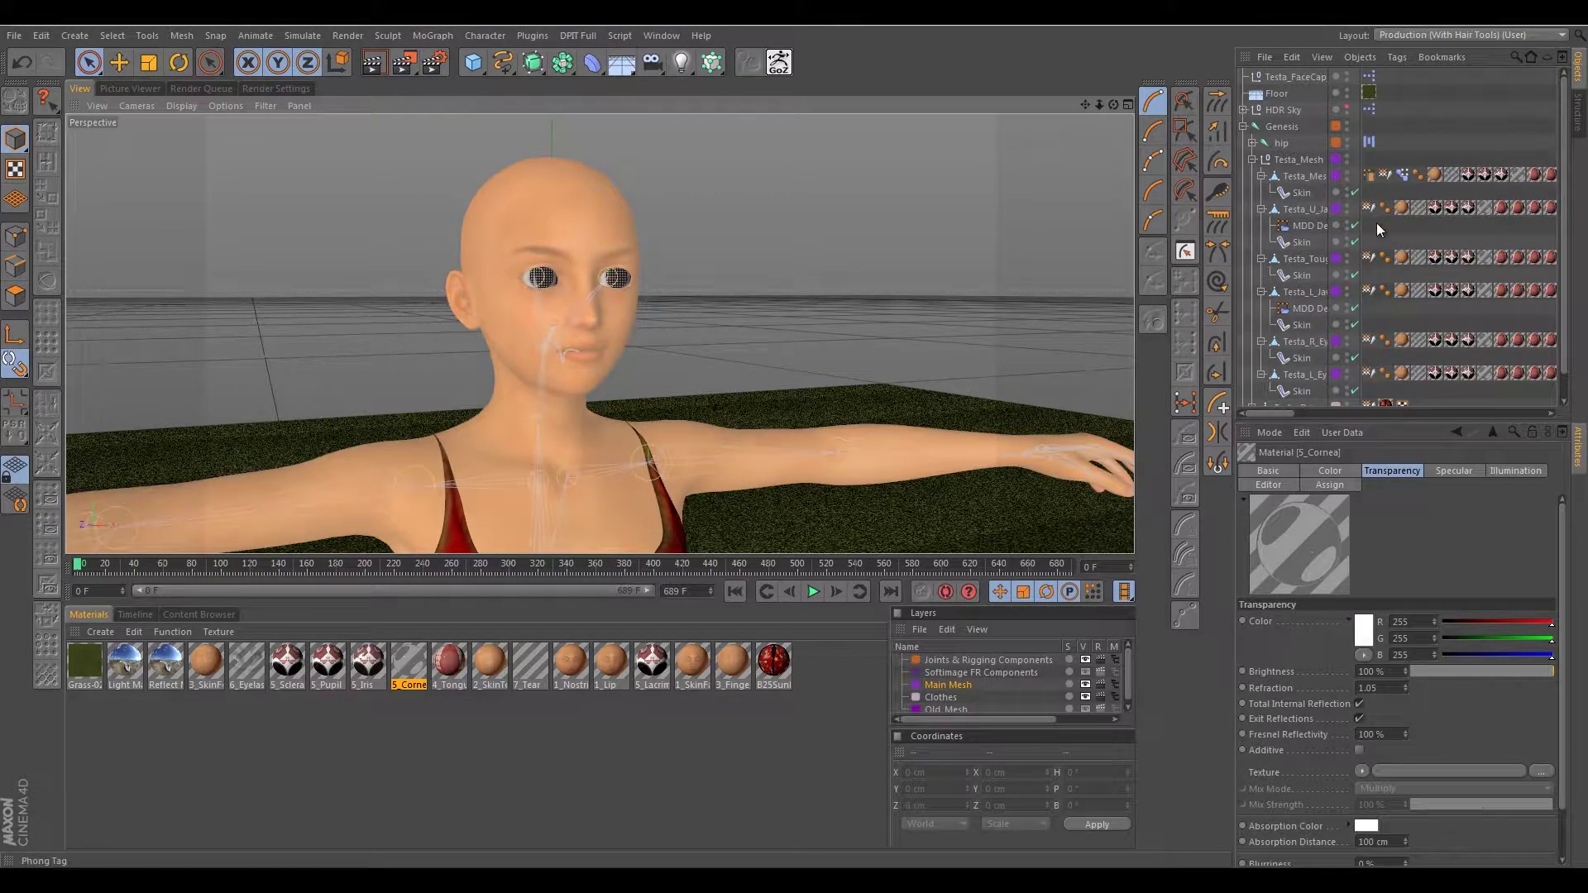
- Switch the interface layout to BP UV Edit (User)
mouse_move(1275, 410)
left_mouse_down()
mouse_move(1433, 427)
mouse_move(1278, 414)
left_mouse_up()
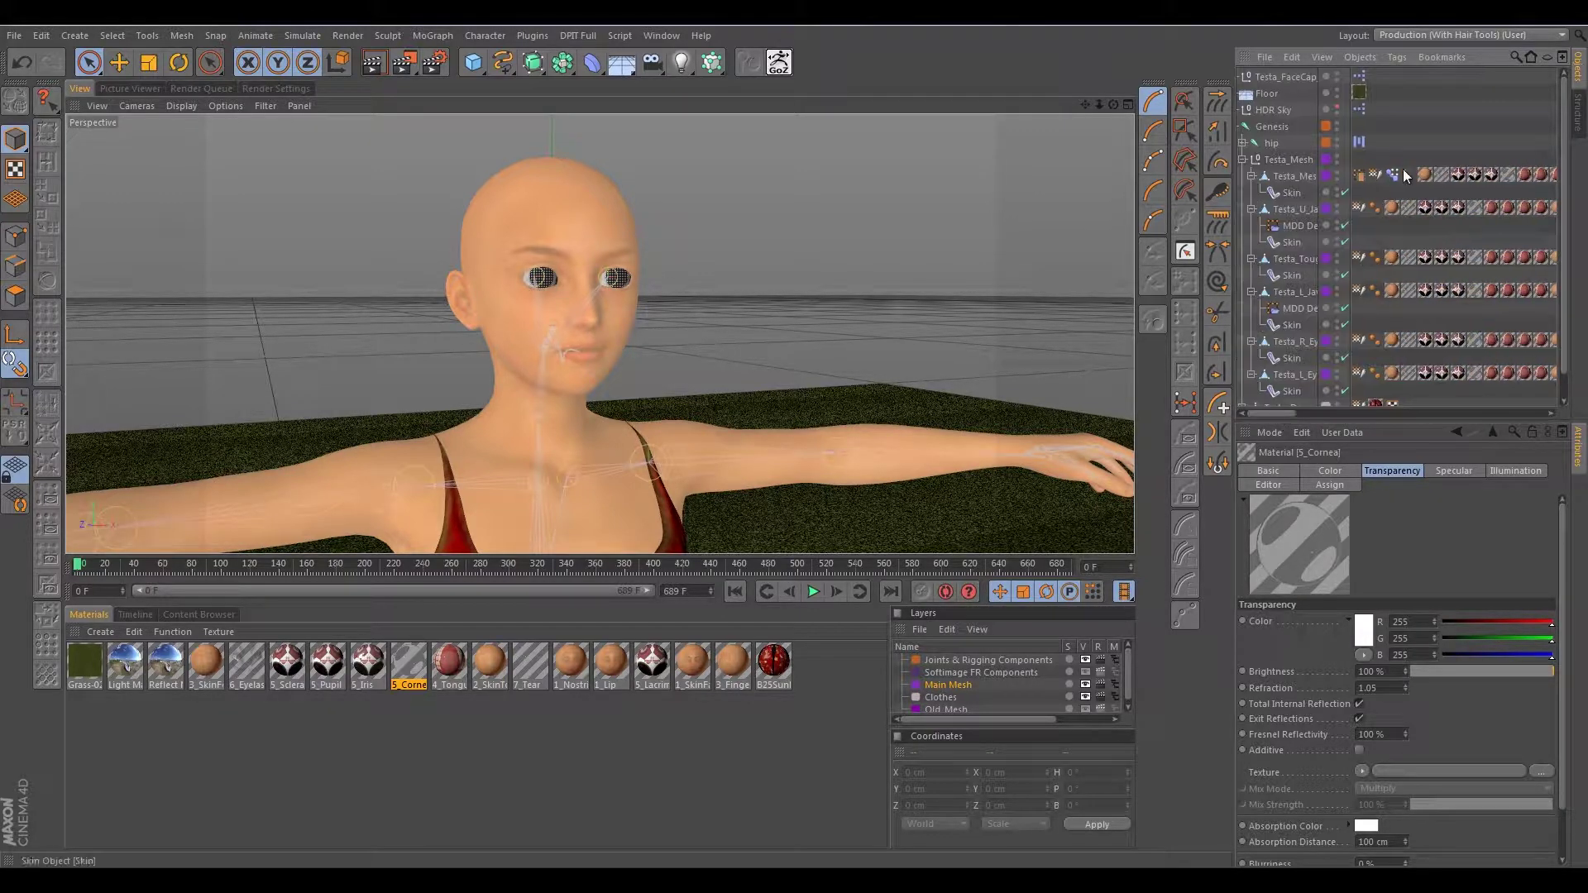
left_click(1447, 34)
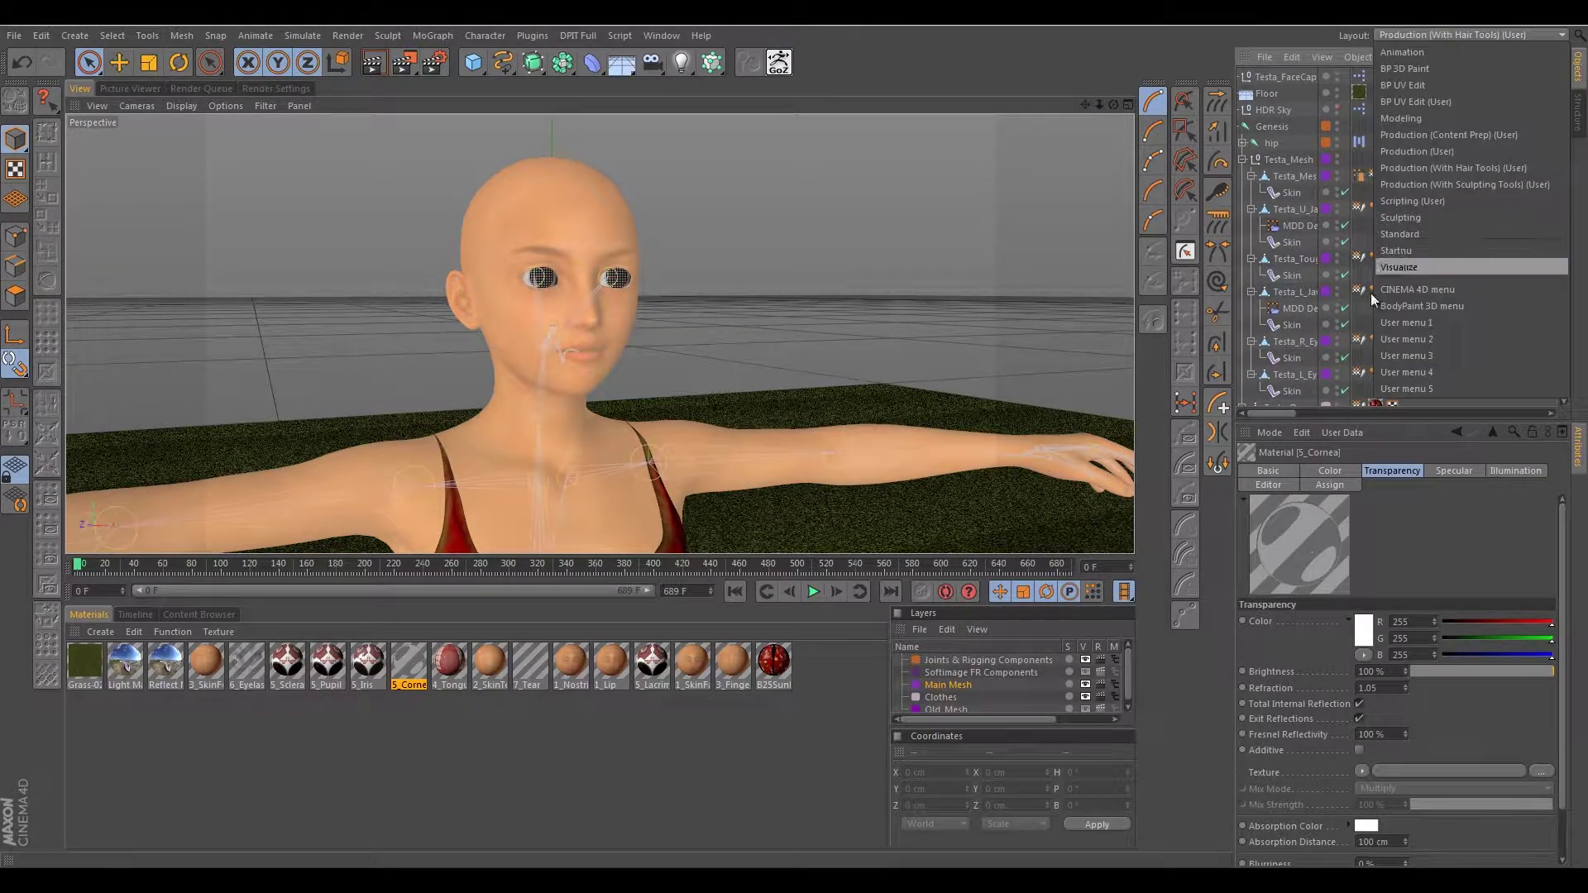
left_click(1438, 102)
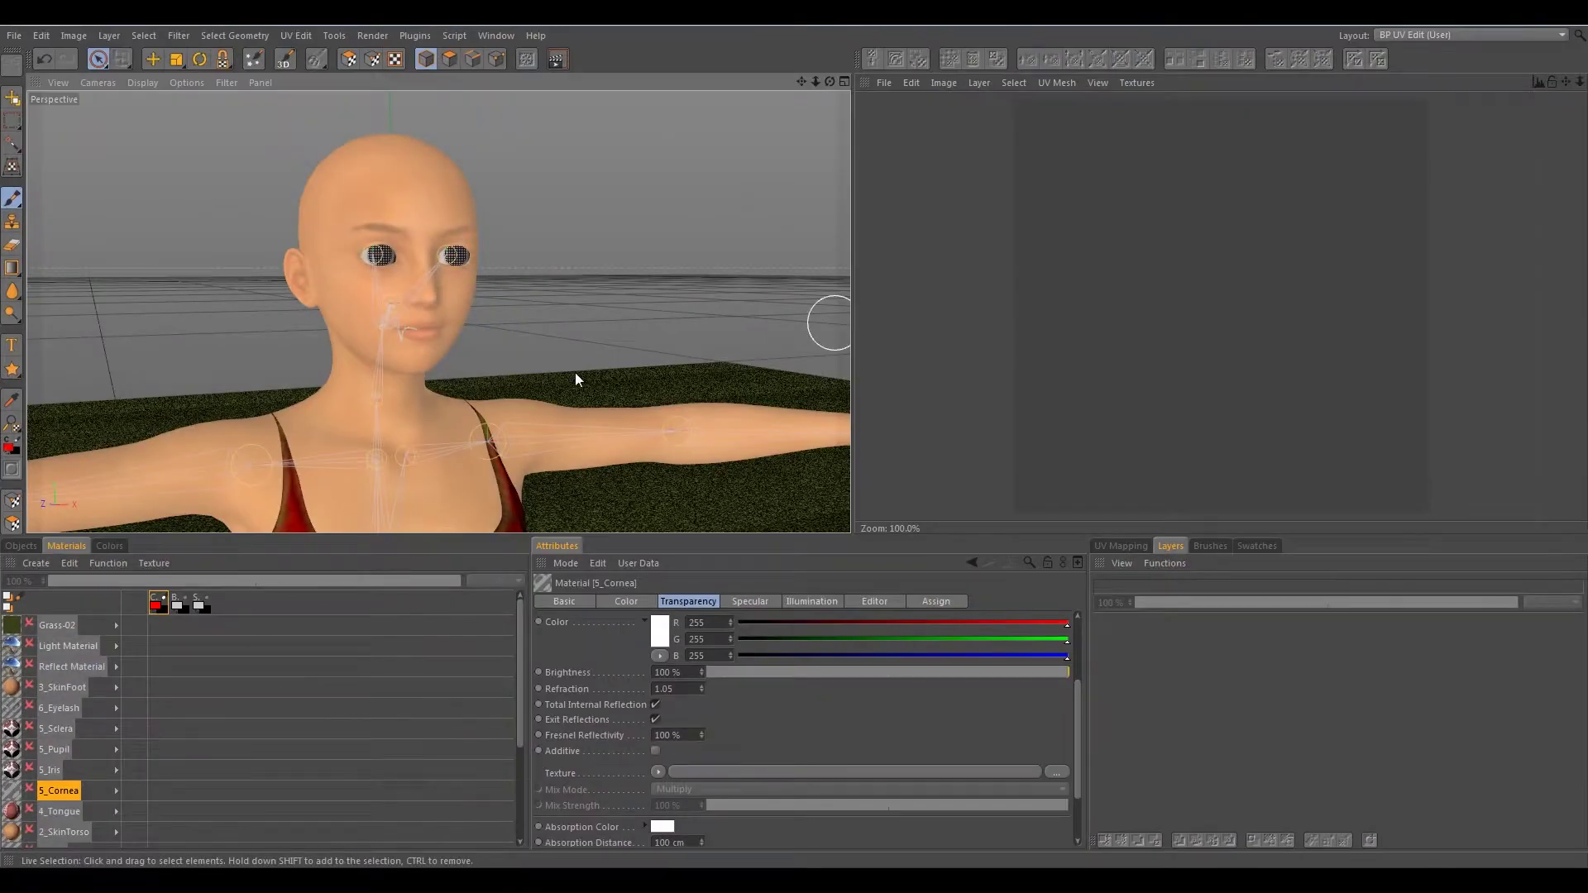
- Frame the character's face from the front and locate the 1_SkinFace material in the material list
left_click_drag(453, 367, 445, 335, "alt")
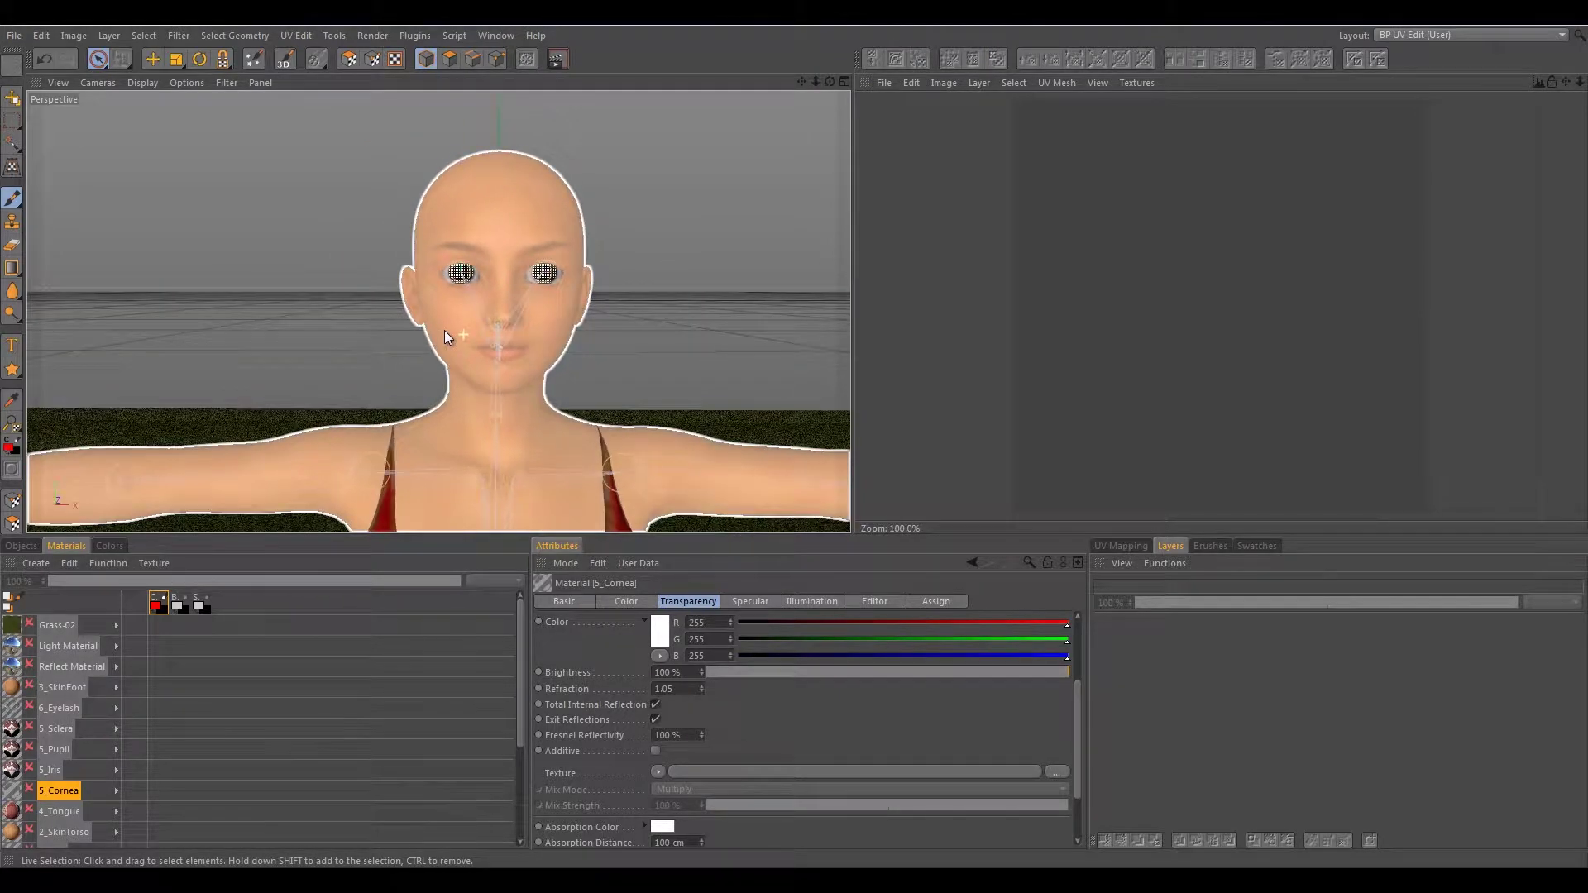
scroll(484, 297, "up", 5)
middle_click_drag(510, 341, 544, 372, "alt")
mouse_move(543, 372)
left_mouse_down("alt")
mouse_move(489, 370)
mouse_move(515, 360)
left_mouse_up("alt")
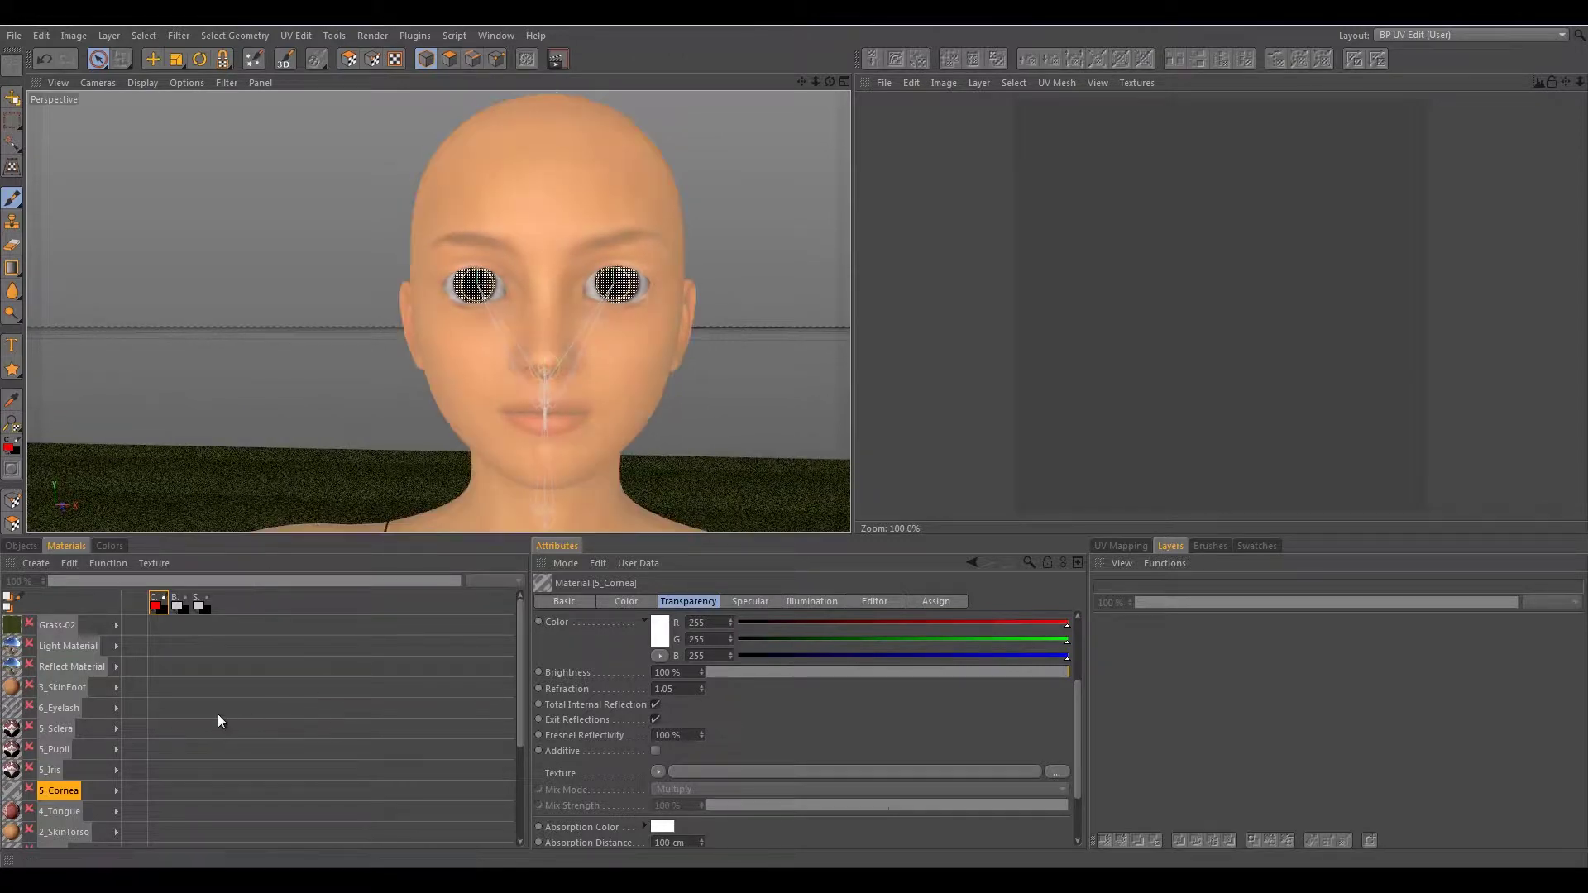
scroll(223, 716, "down", 3)
scroll(209, 740, "up", 3)
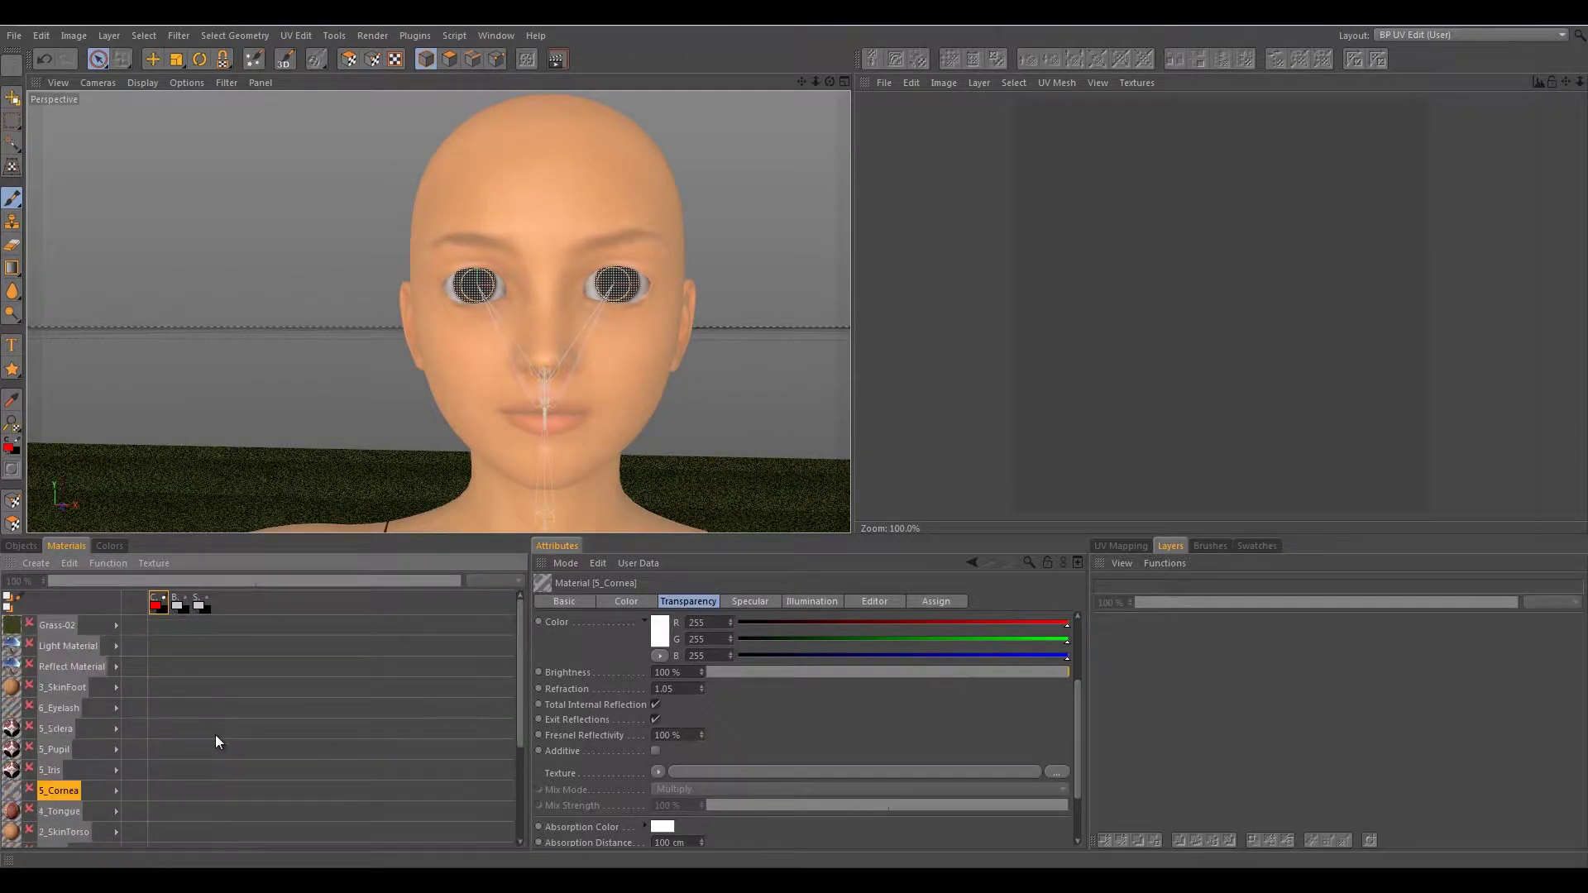
scroll(190, 777, "down", 3)
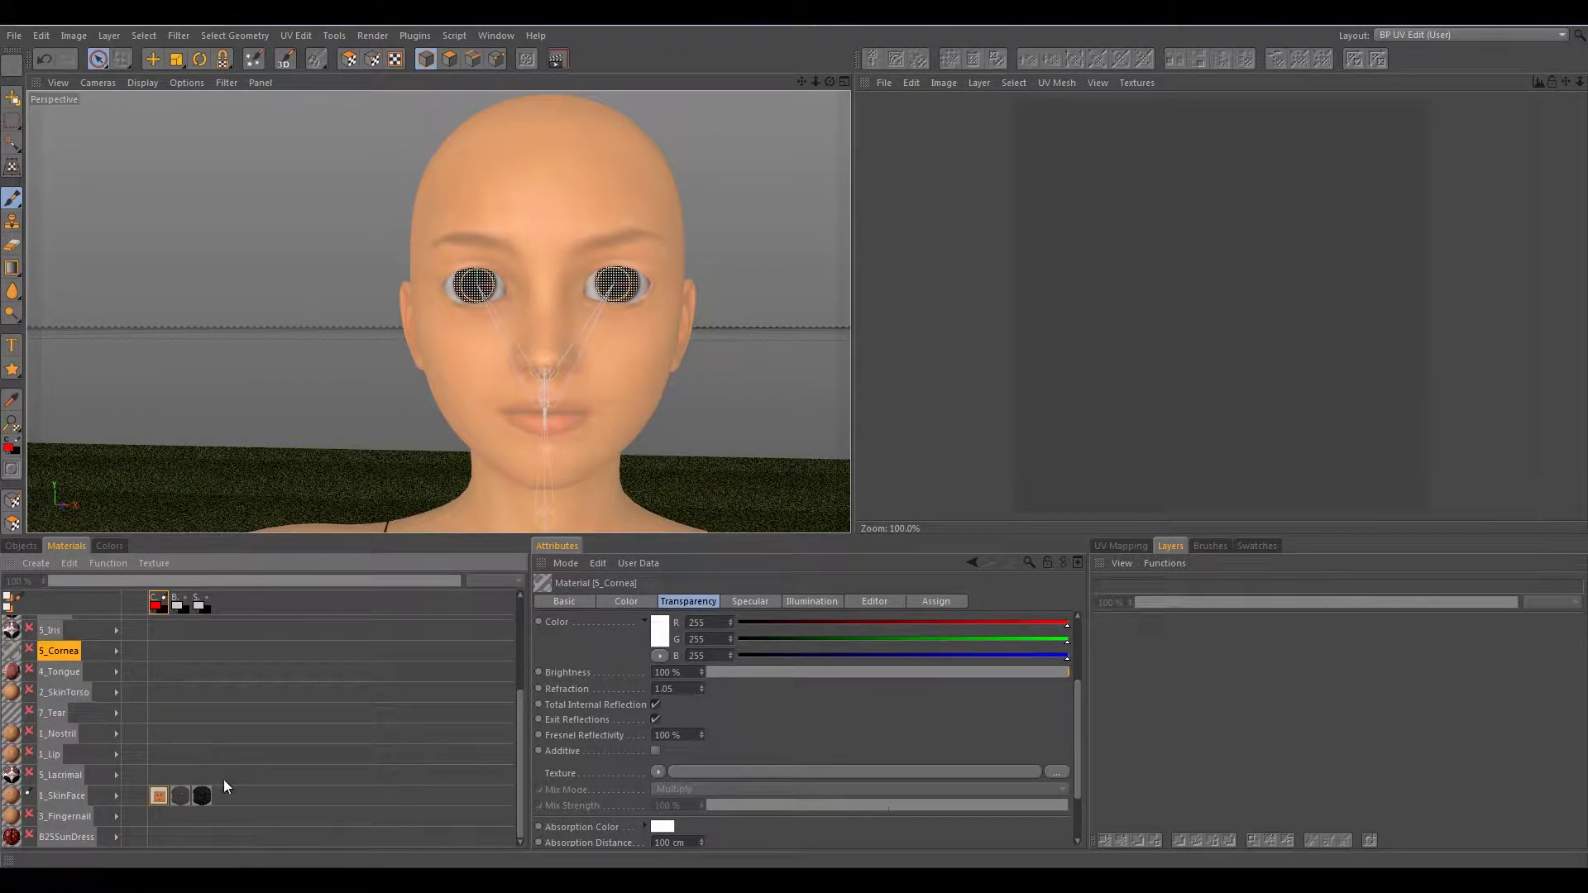
- Display the 1_SkinFace material's color, bump and specular textures in turn, and return to the color texture
left_click(159, 795)
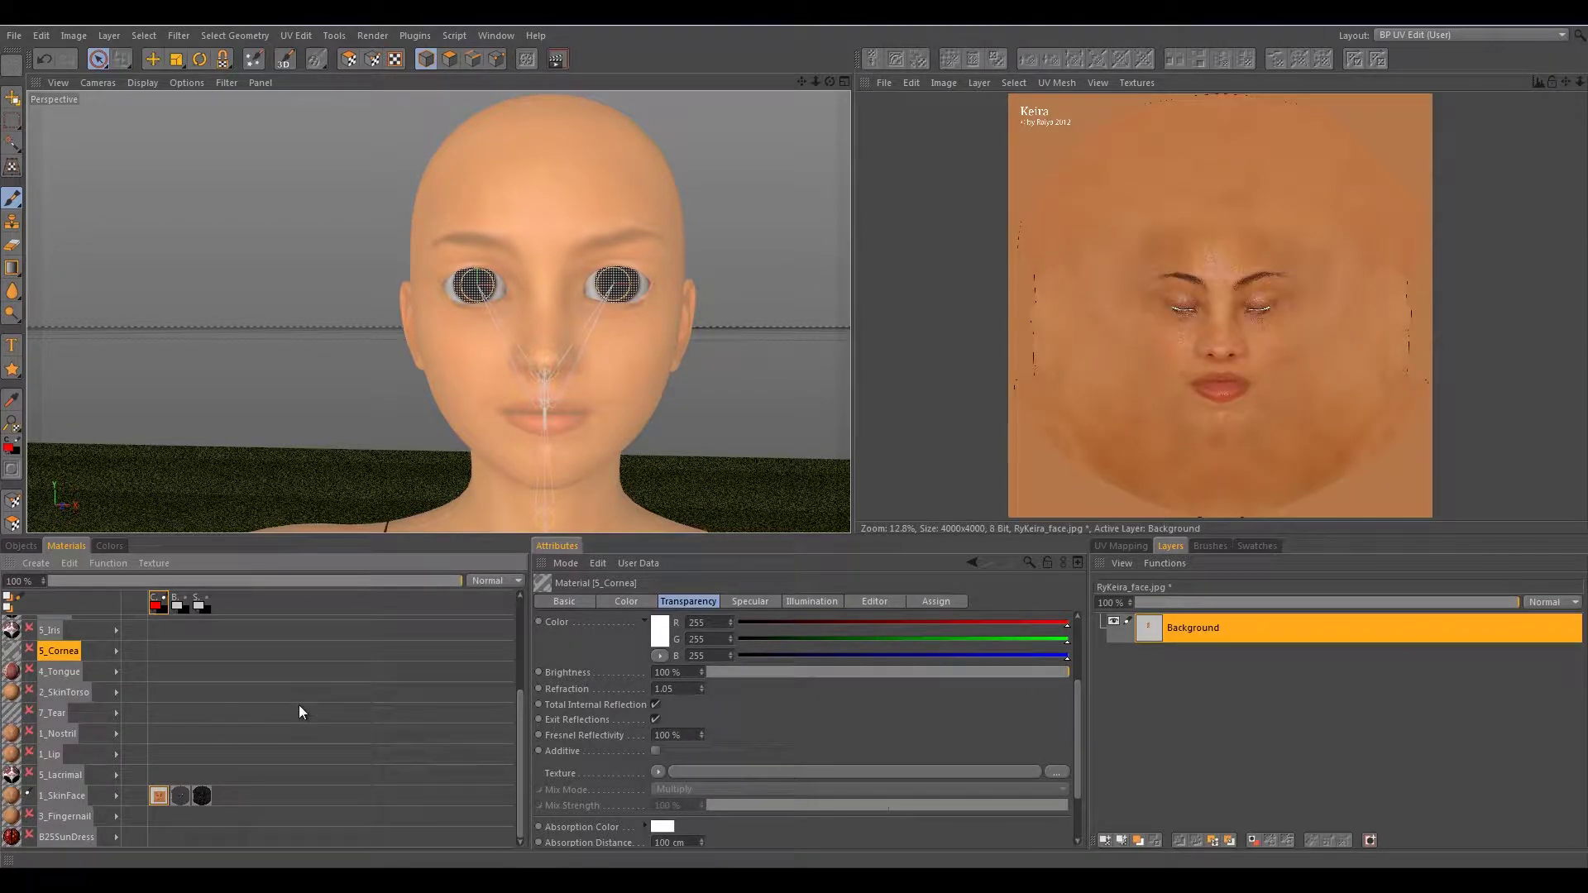
left_click(176, 795)
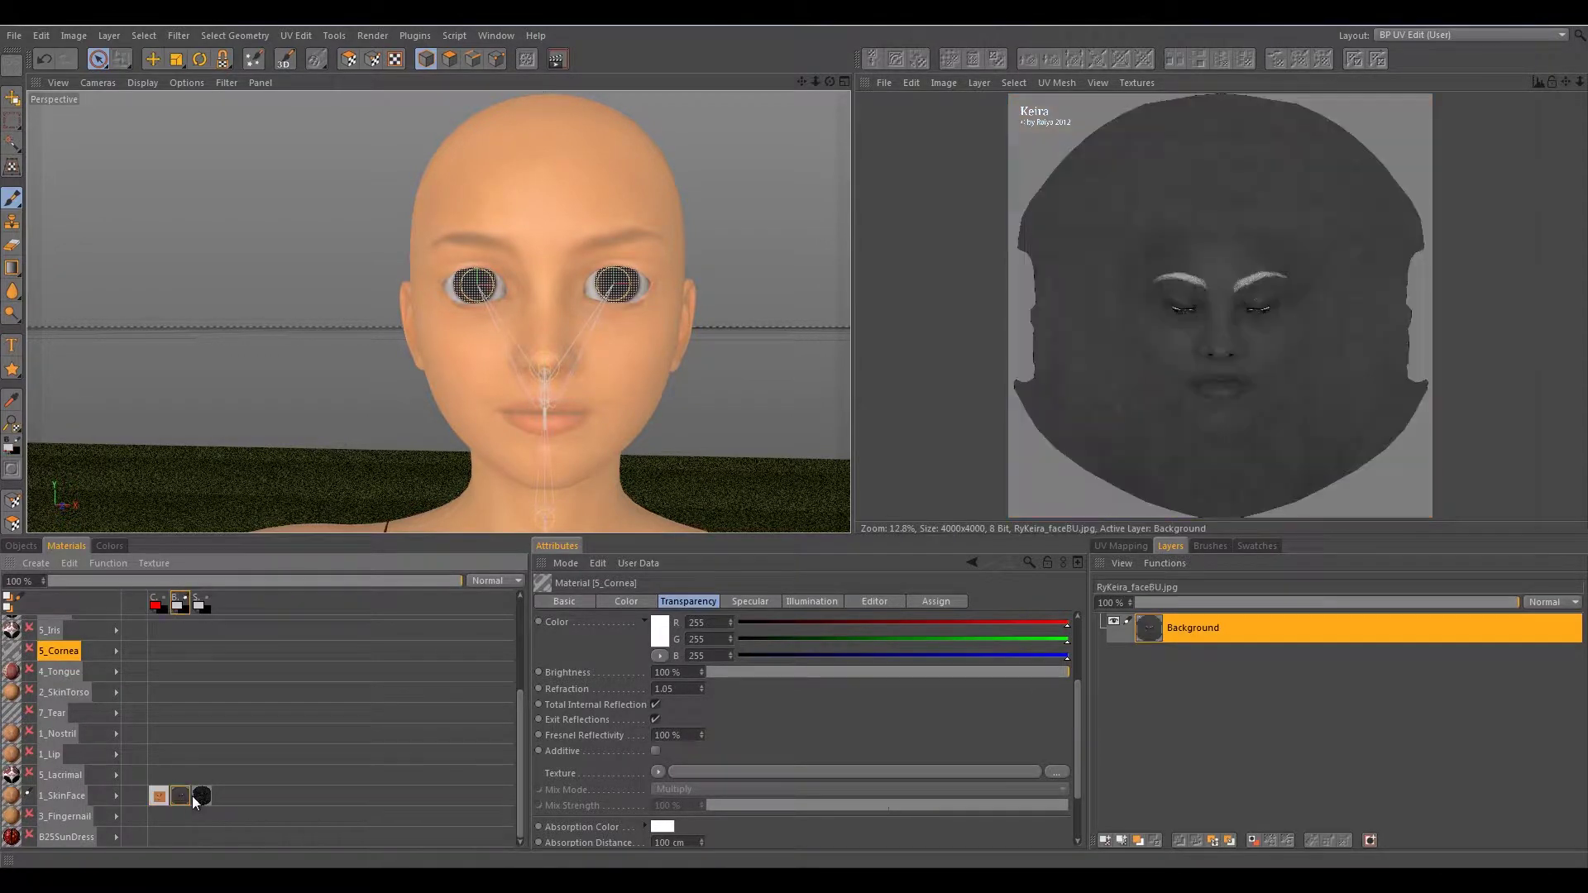
left_click(199, 795)
left_click(159, 797)
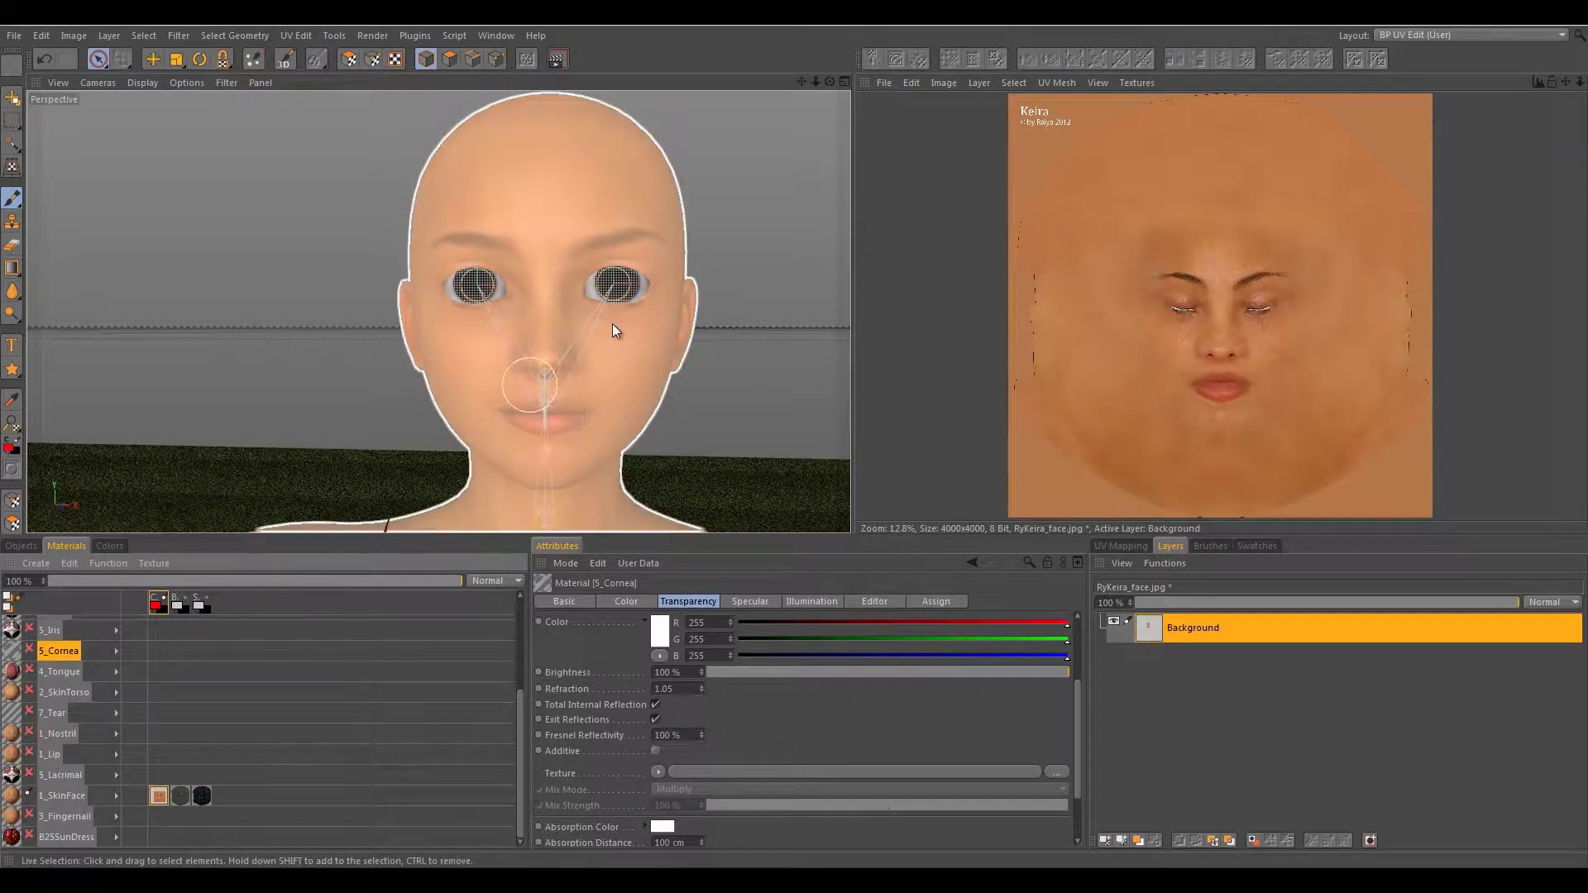
- Examine the head from the front and side alongside the full 1_SkinFace color texture in the texture view
scroll(565, 321, "down", 2)
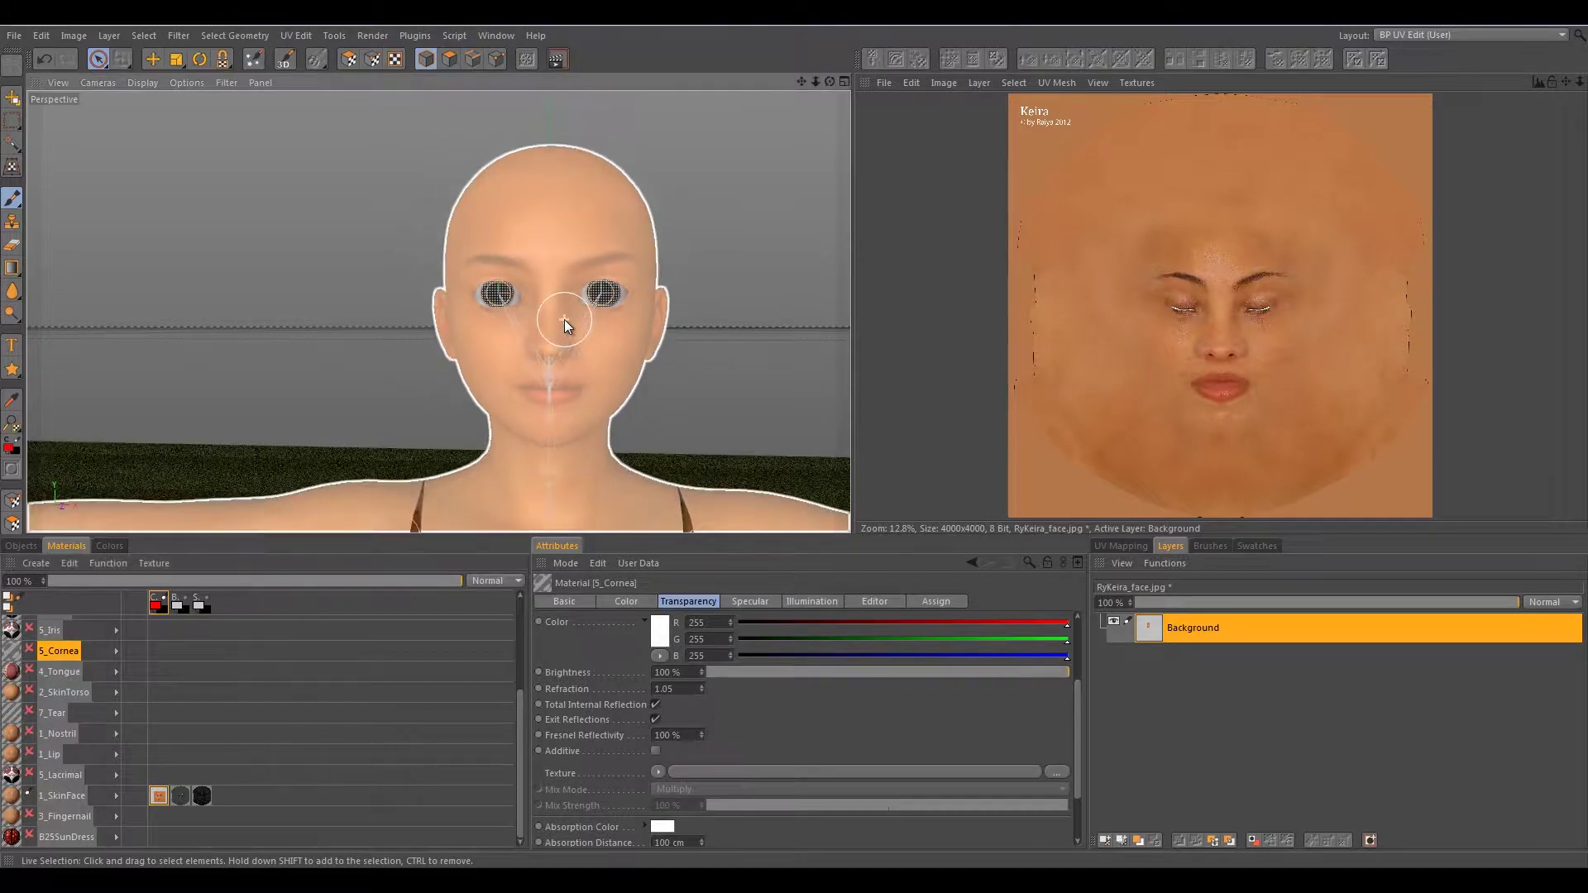
left_click_drag(564, 354, 625, 364, "alt")
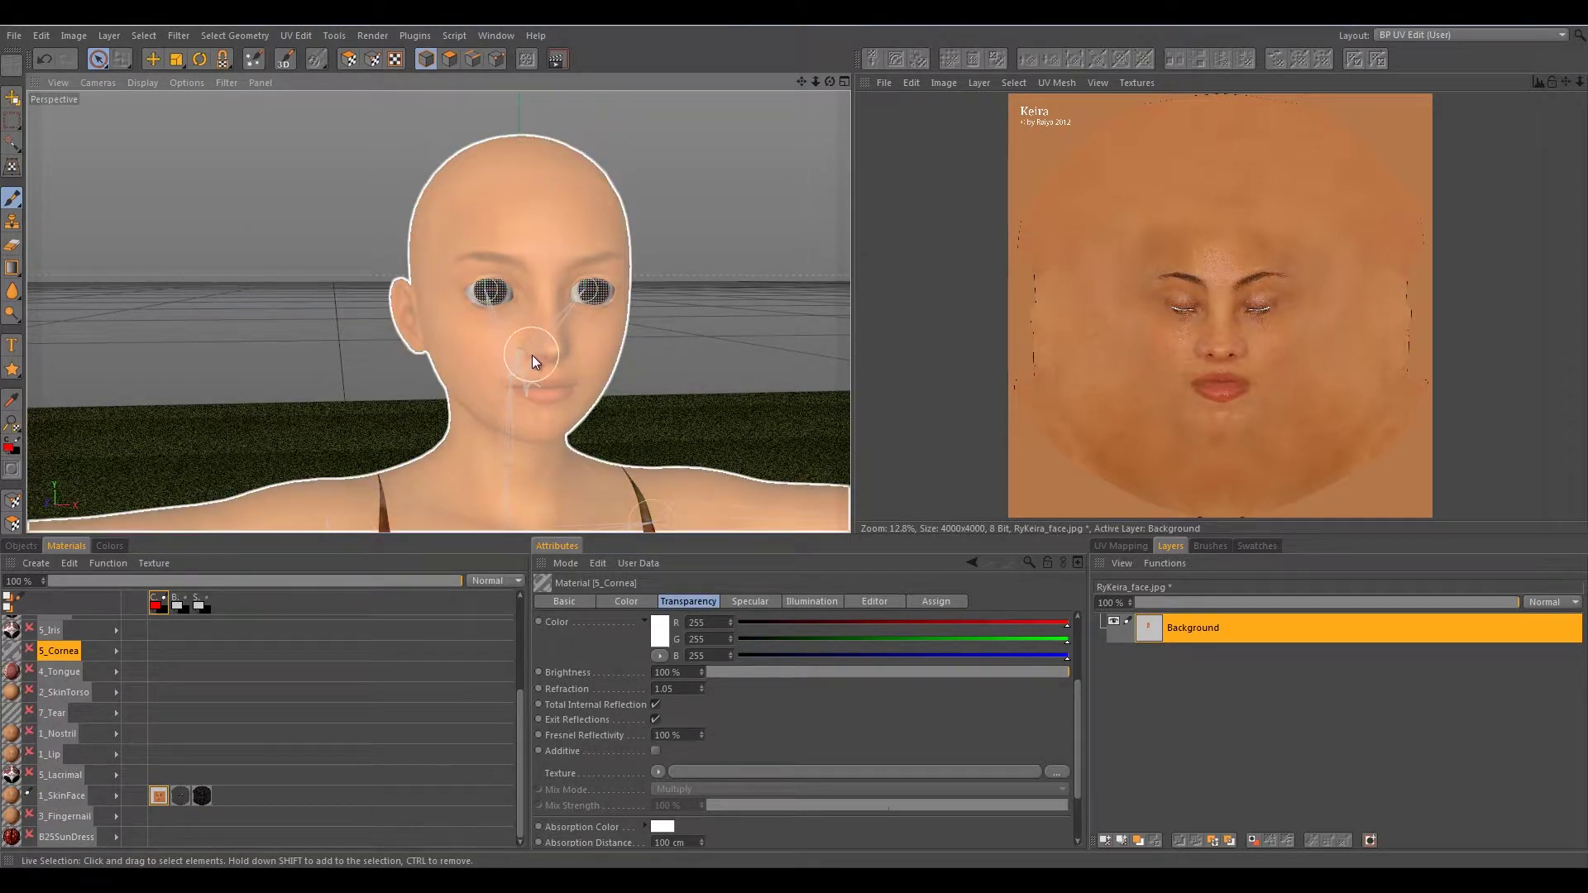
mouse_move(511, 356)
left_mouse_down("alt")
mouse_move(382, 350)
mouse_move(592, 385)
mouse_move(543, 329)
mouse_move(495, 335)
mouse_move(563, 356)
mouse_move(472, 360)
mouse_move(484, 360)
mouse_move(469, 319)
mouse_move(494, 335)
left_mouse_up("alt")
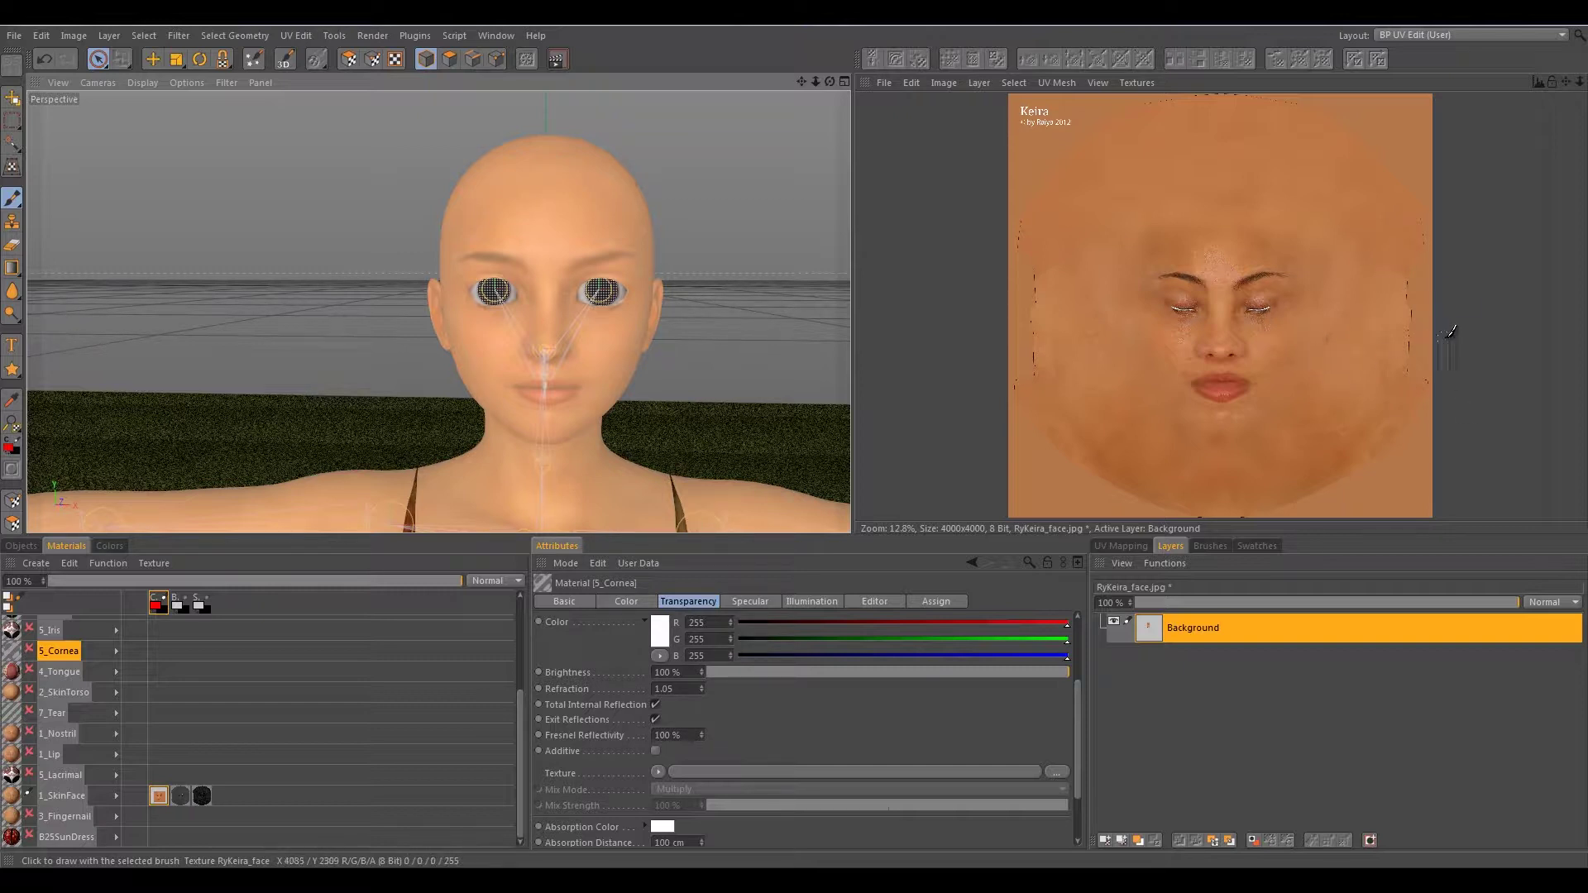
scroll(1319, 339, "down", 5)
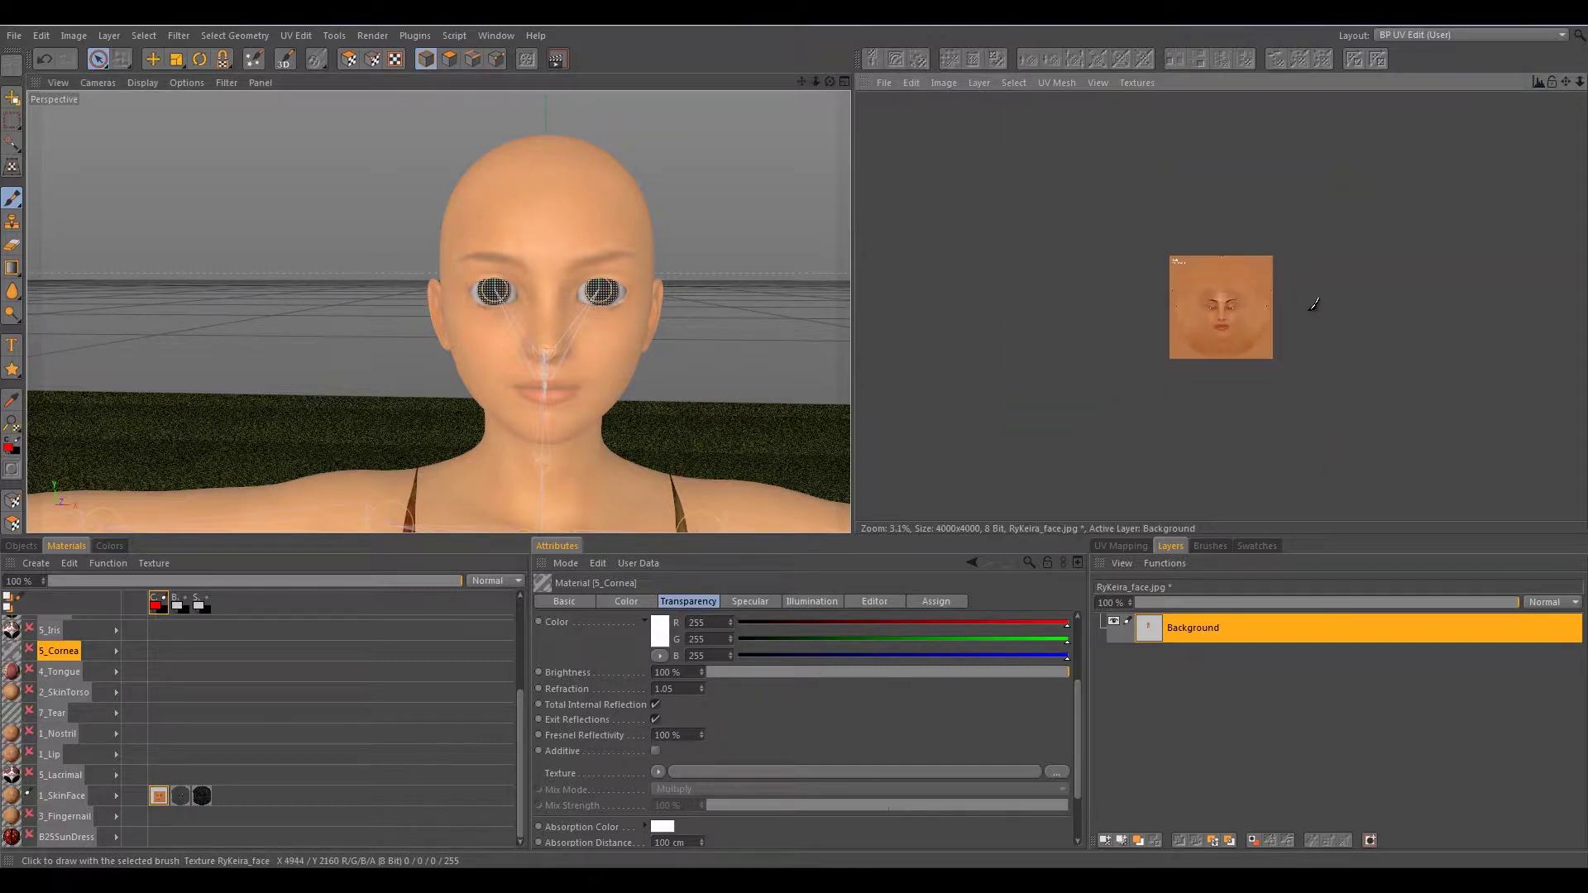
middle_click_drag(1288, 316, 1175, 351, "alt")
scroll(1073, 368, "up", 3)
scroll(1068, 370, "down", 2)
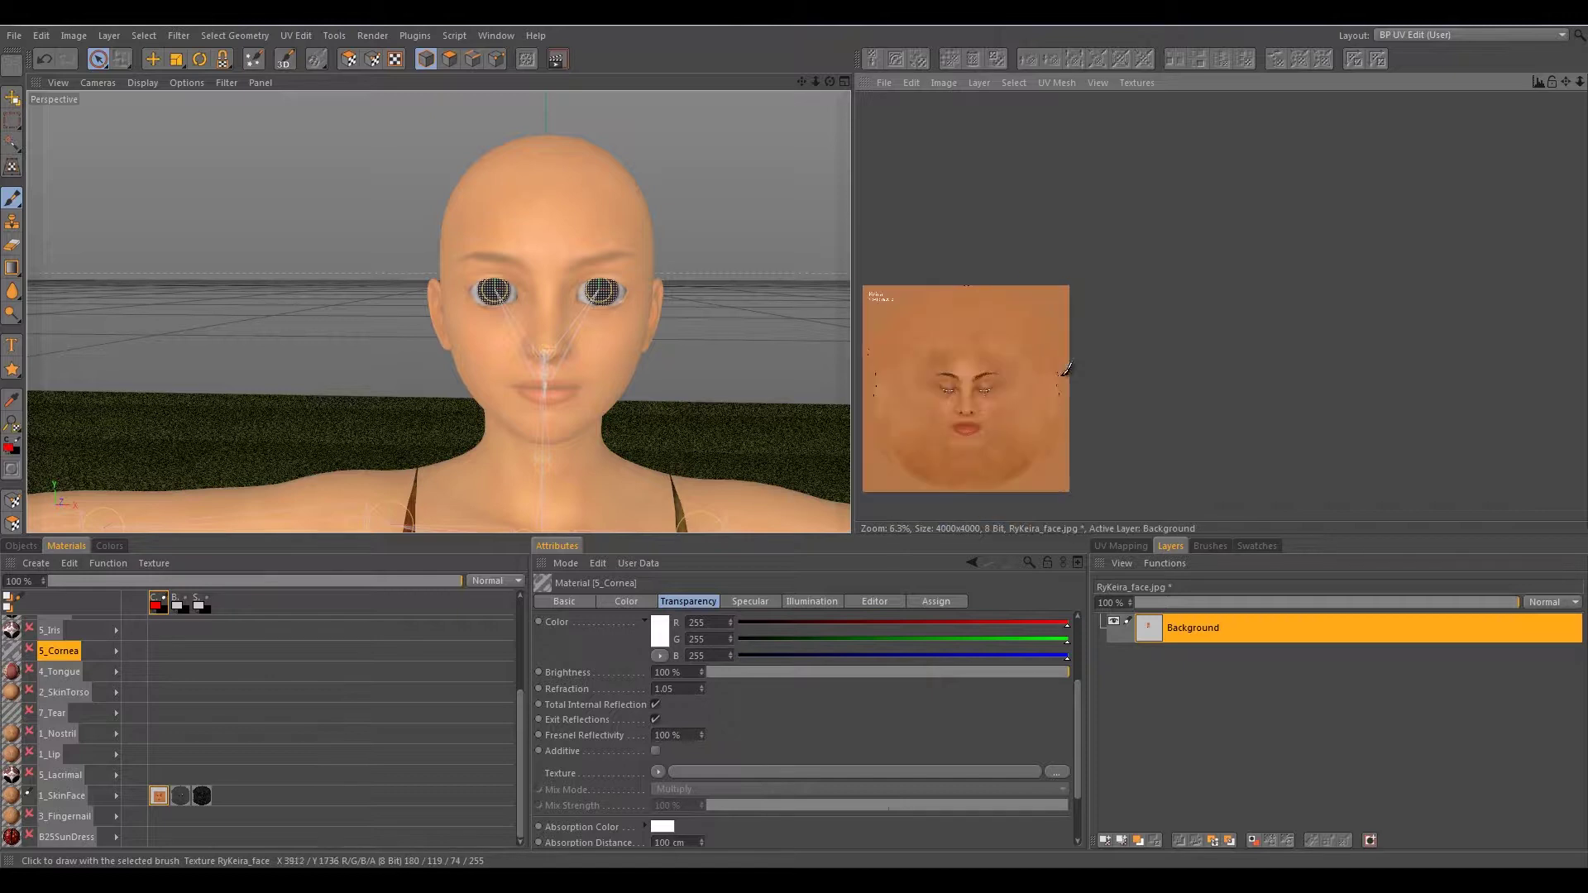
middle_click_drag(978, 371, 1233, 277, "alt")
scroll(1021, 343, "up", 1)
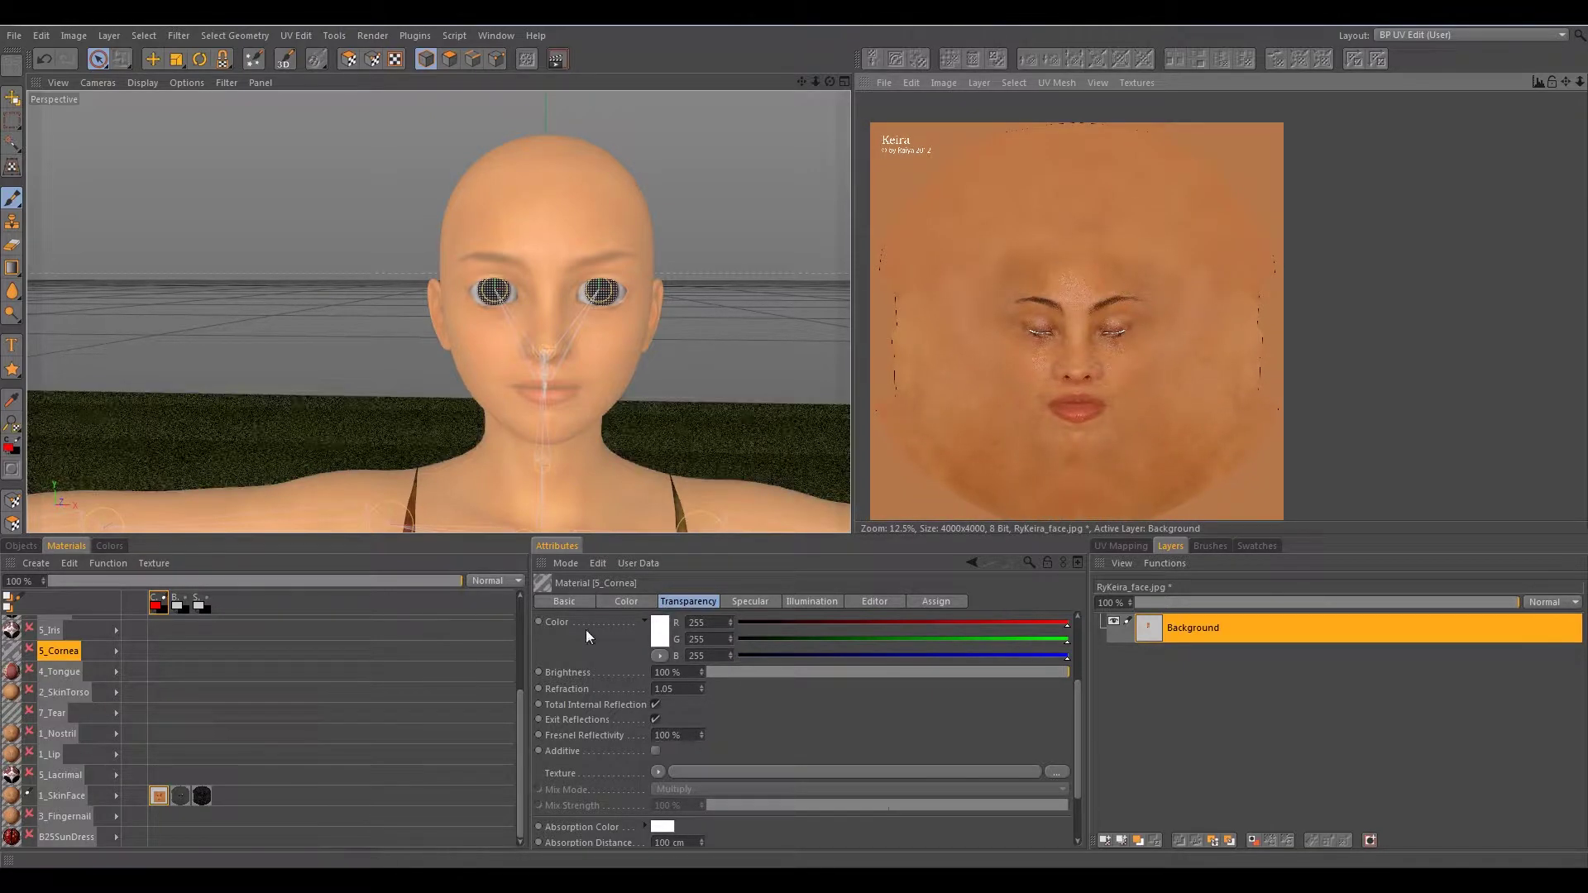
- Check several texture tags on the character mesh and select the Testa_Mesh object with its UV mesh displayed in the texture view
left_click(25, 546)
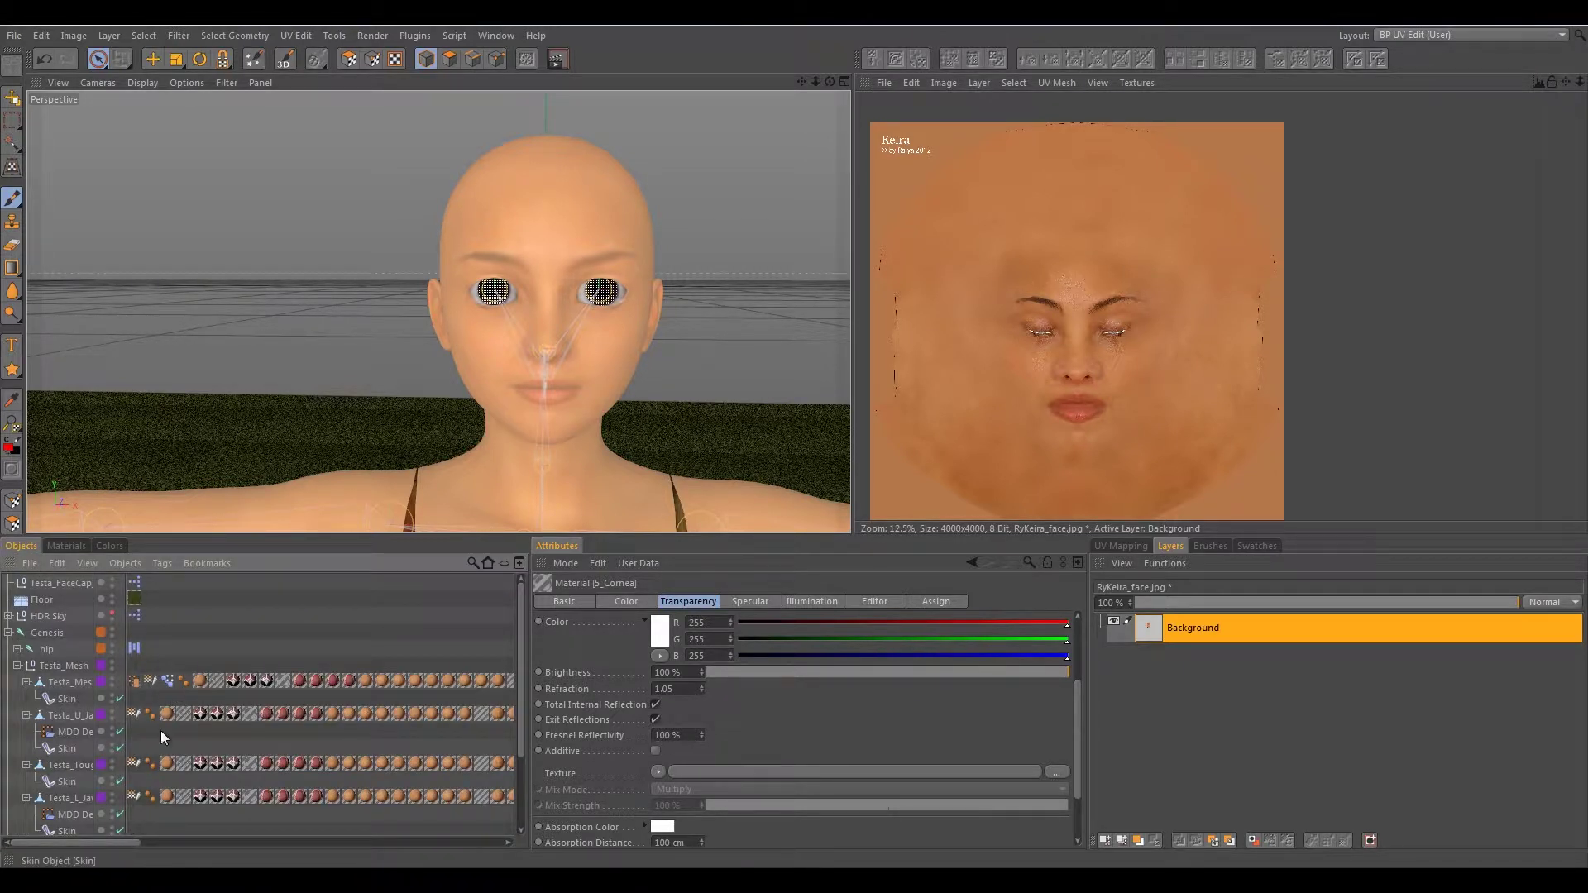
left_click(332, 680)
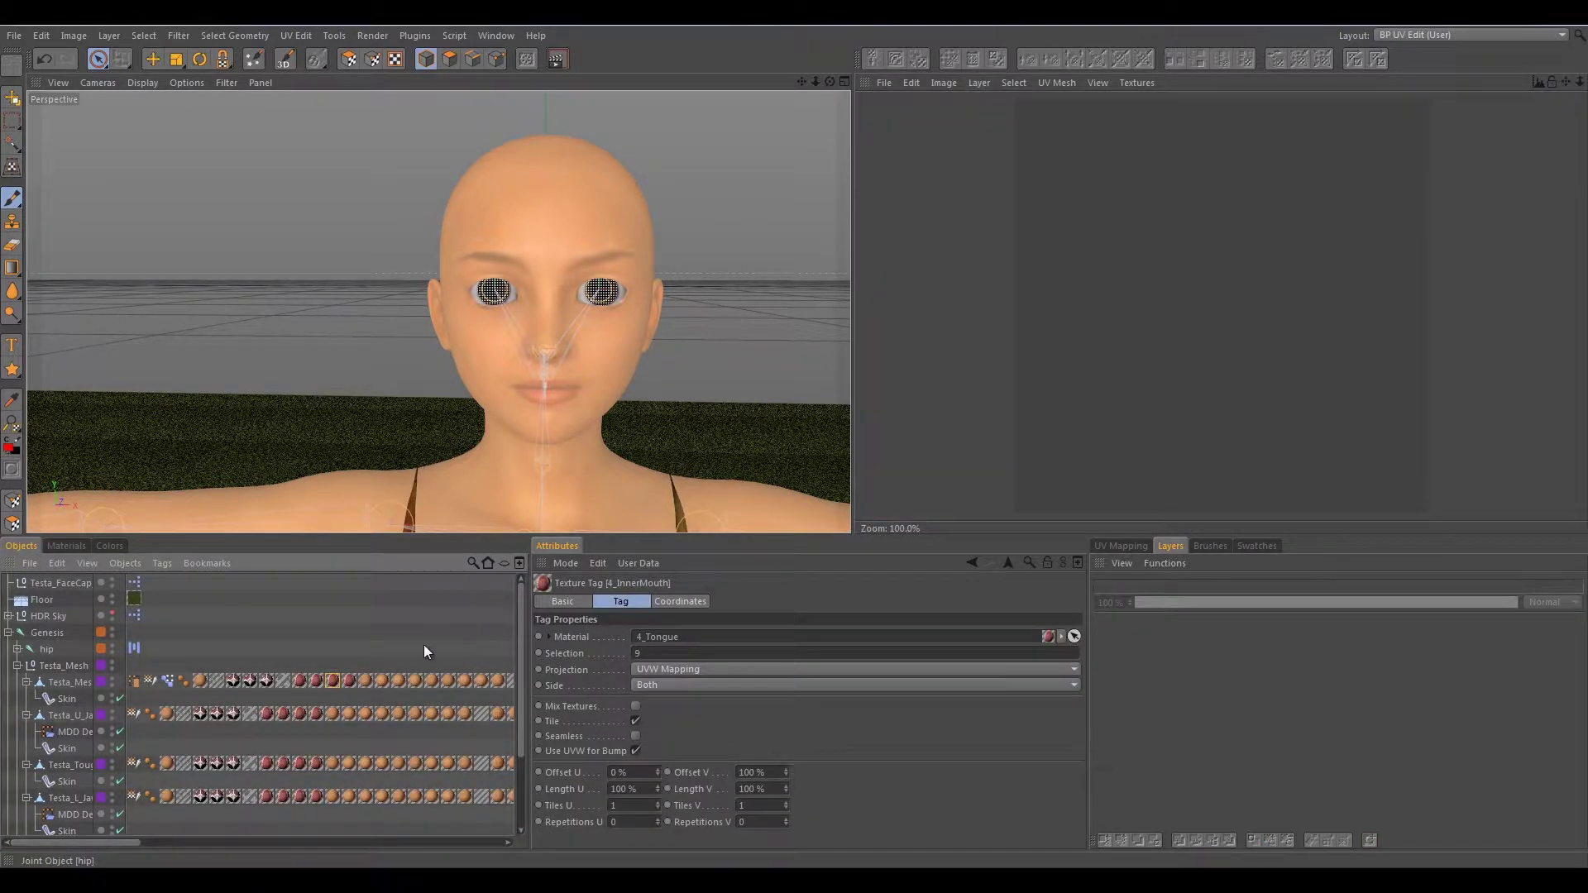
left_click(1060, 81)
left_click(1072, 102)
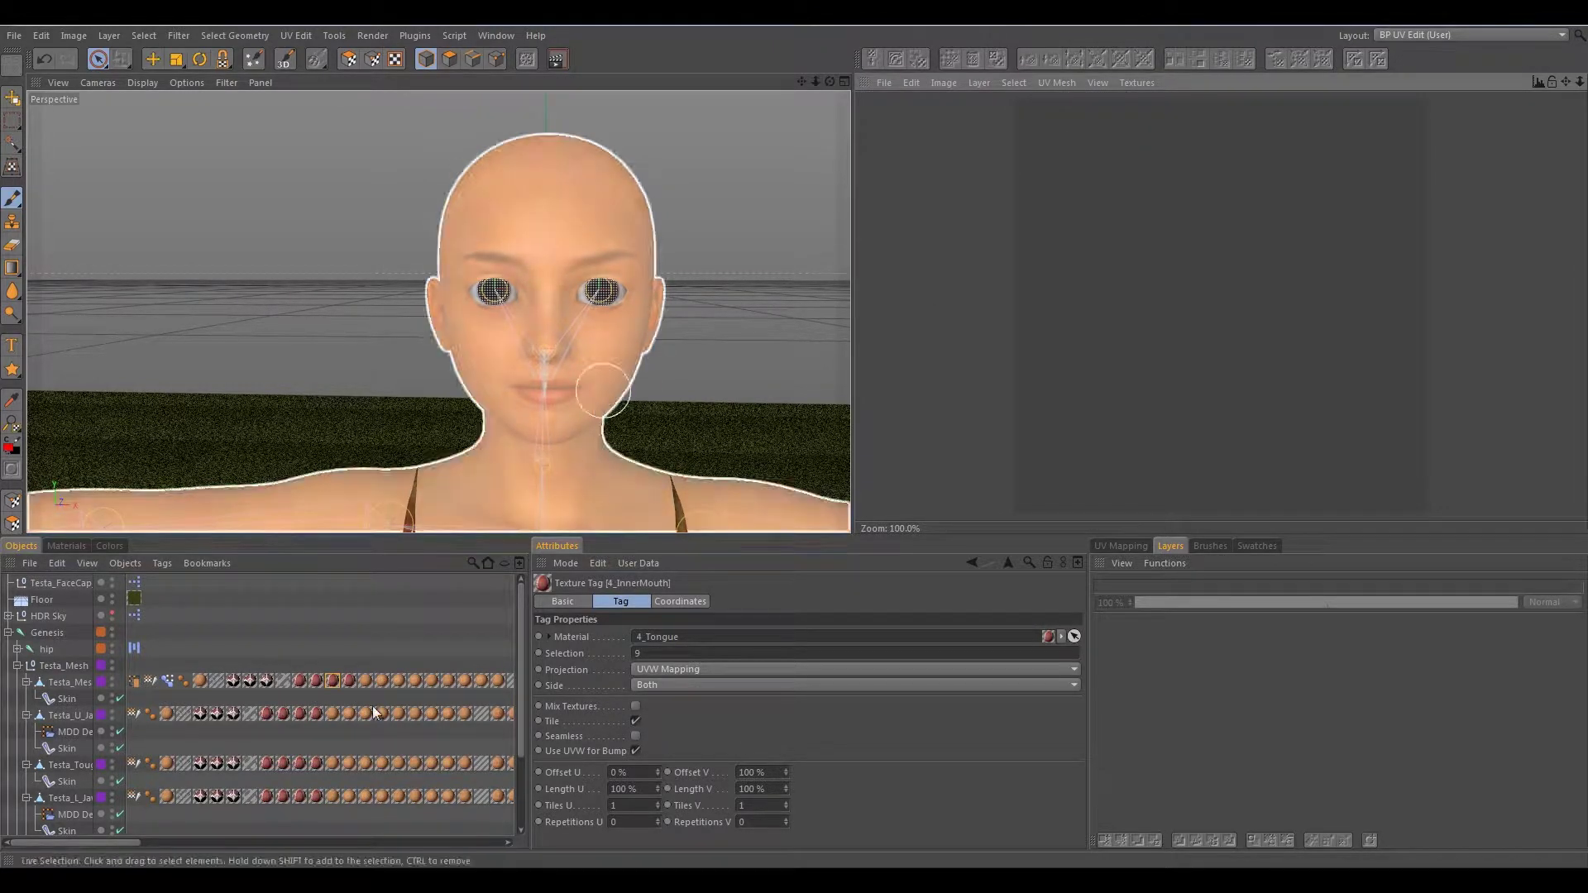
left_click(201, 680)
left_click(218, 680)
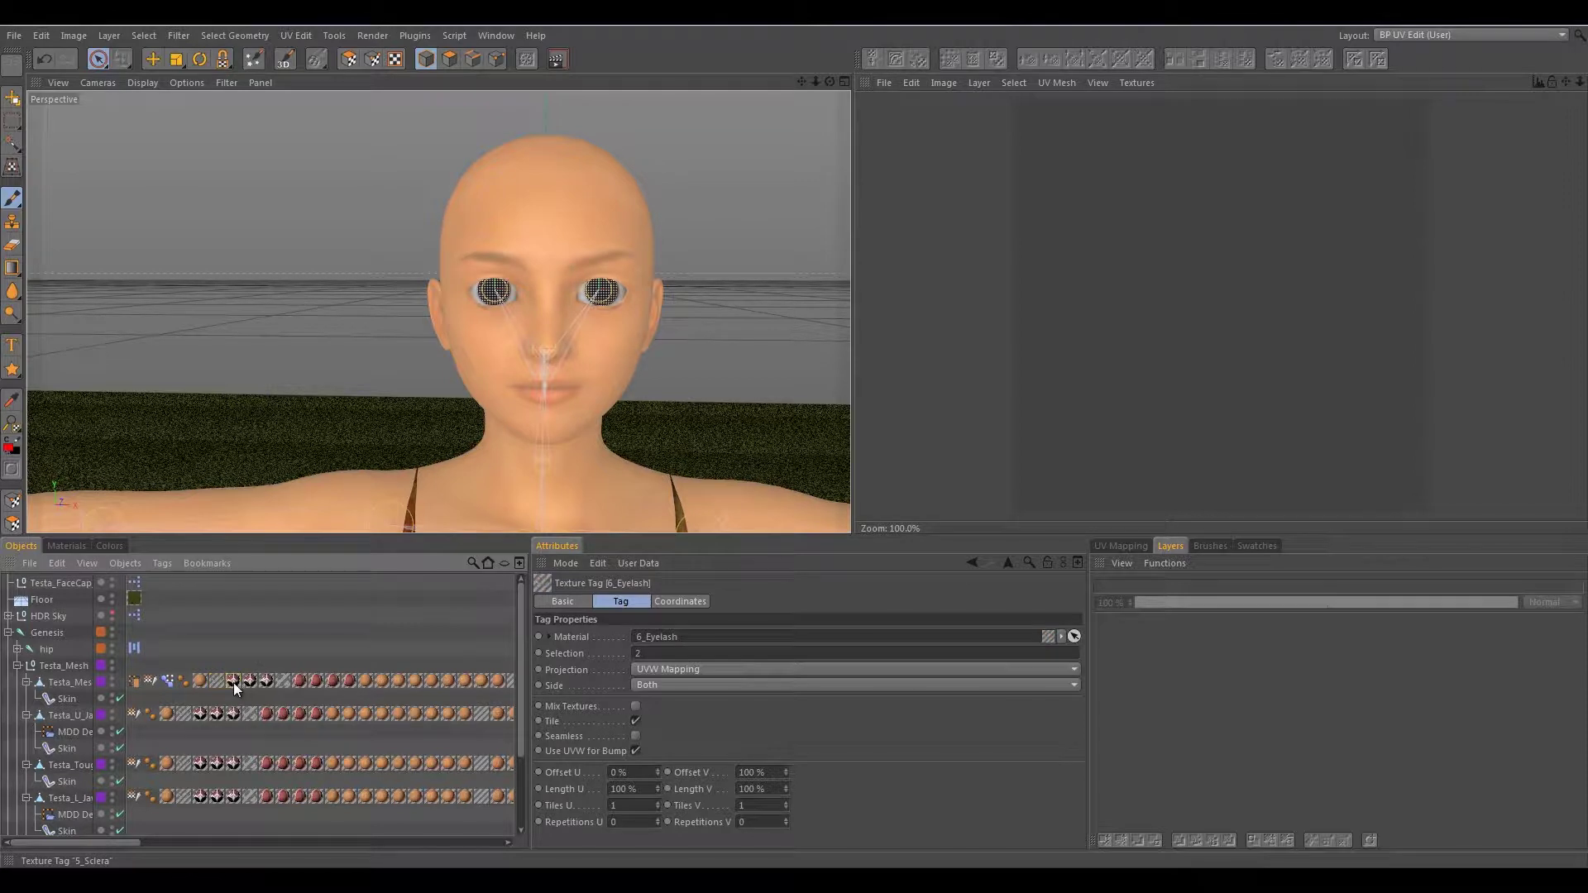
left_click(71, 682)
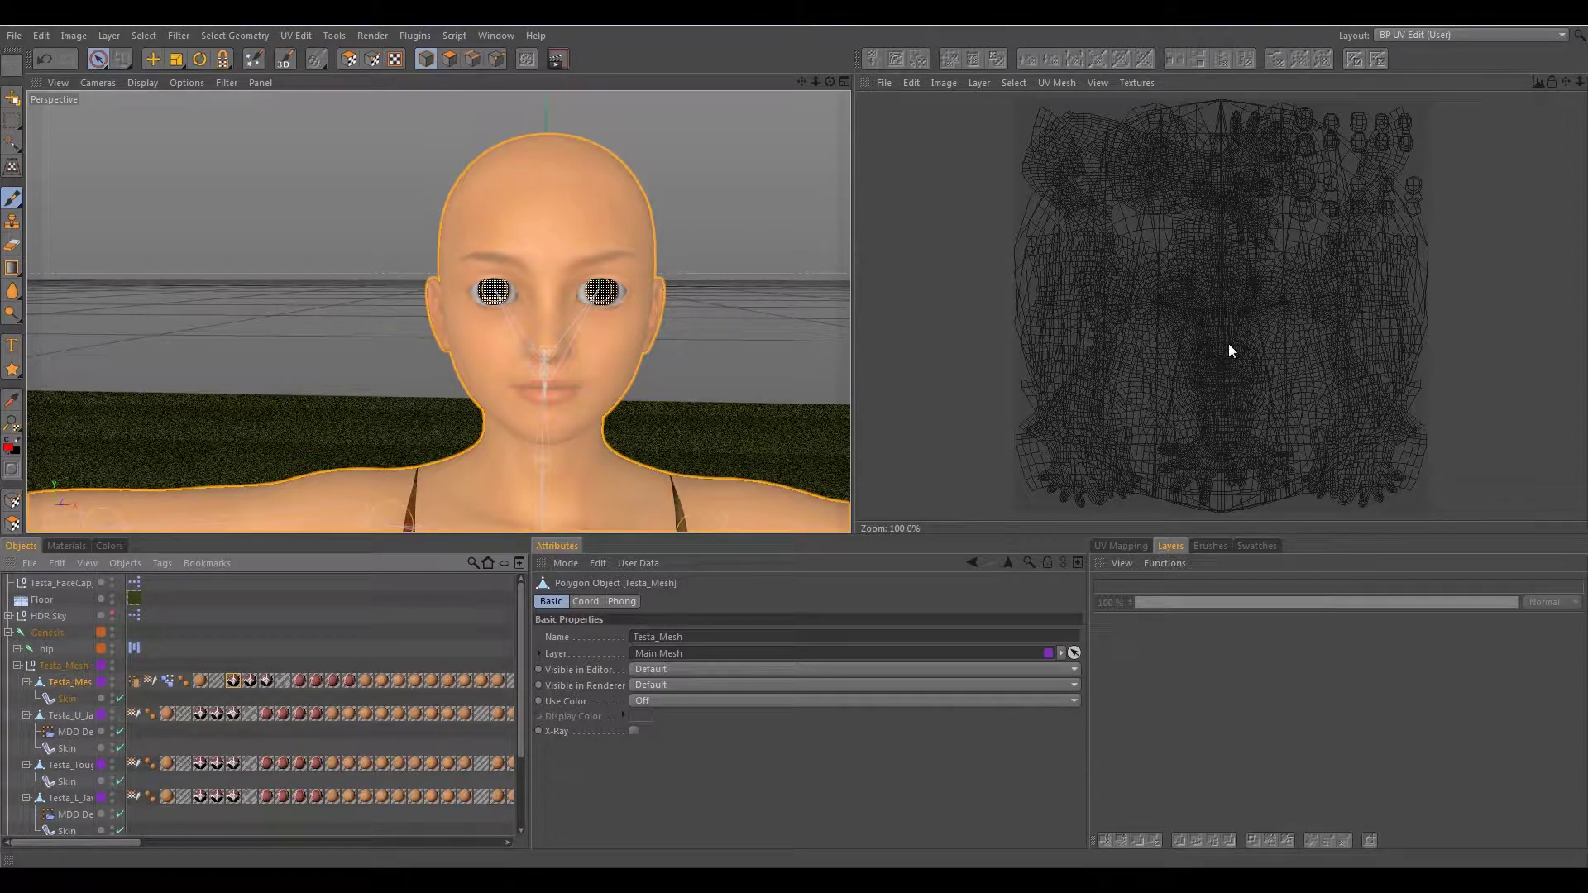
- Load the 3_SkinFoot material's textures for painting and frame the whole RyKeira_limbs.jpg texture
left_click(366, 683)
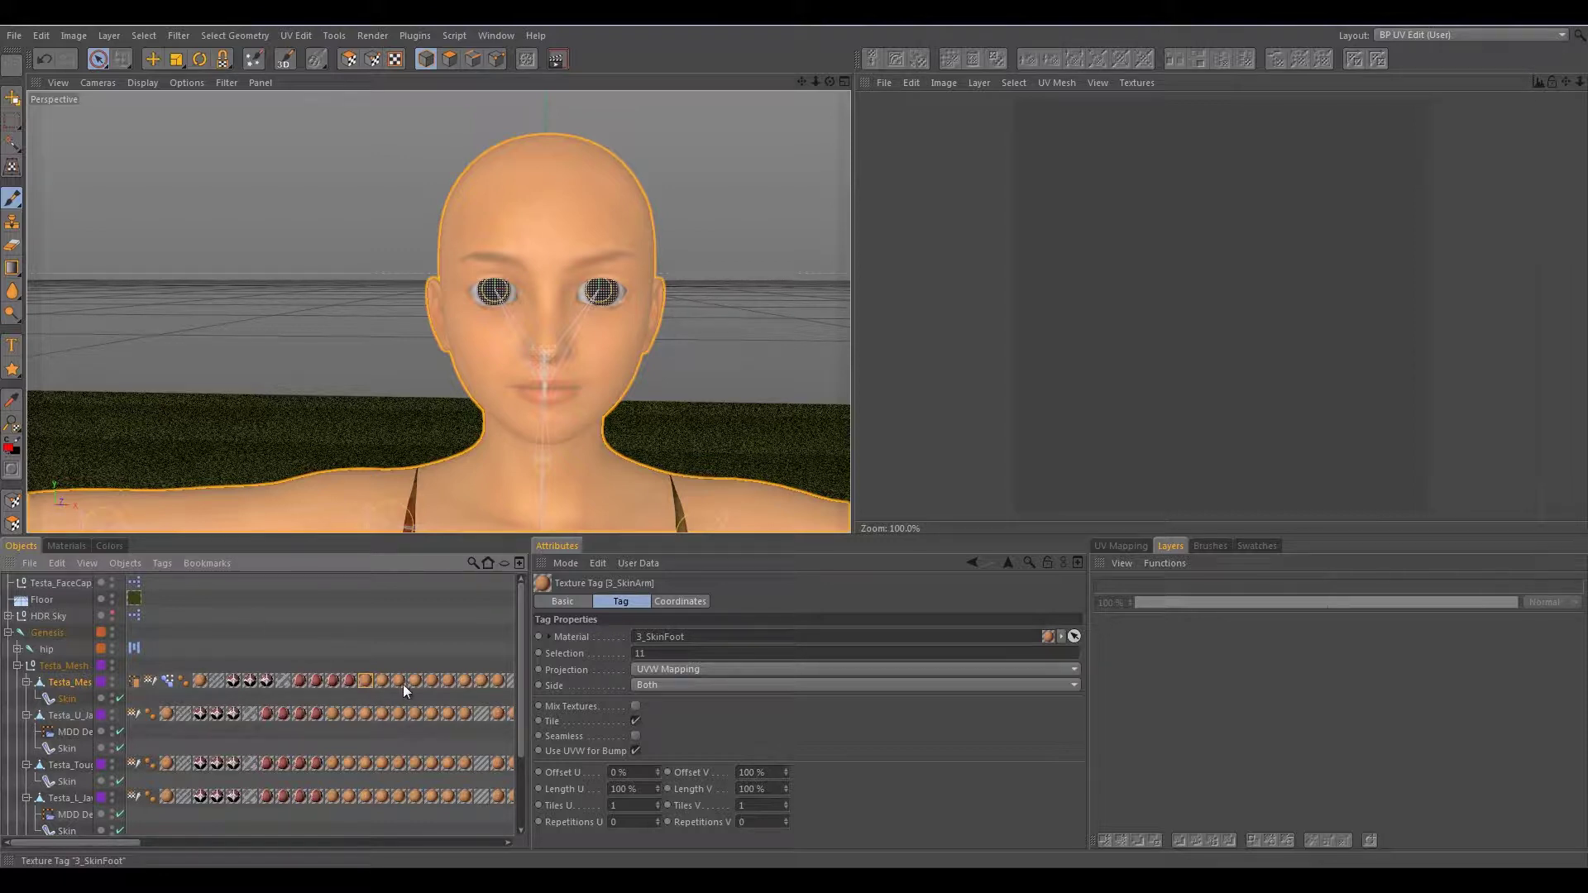
left_click(54, 547)
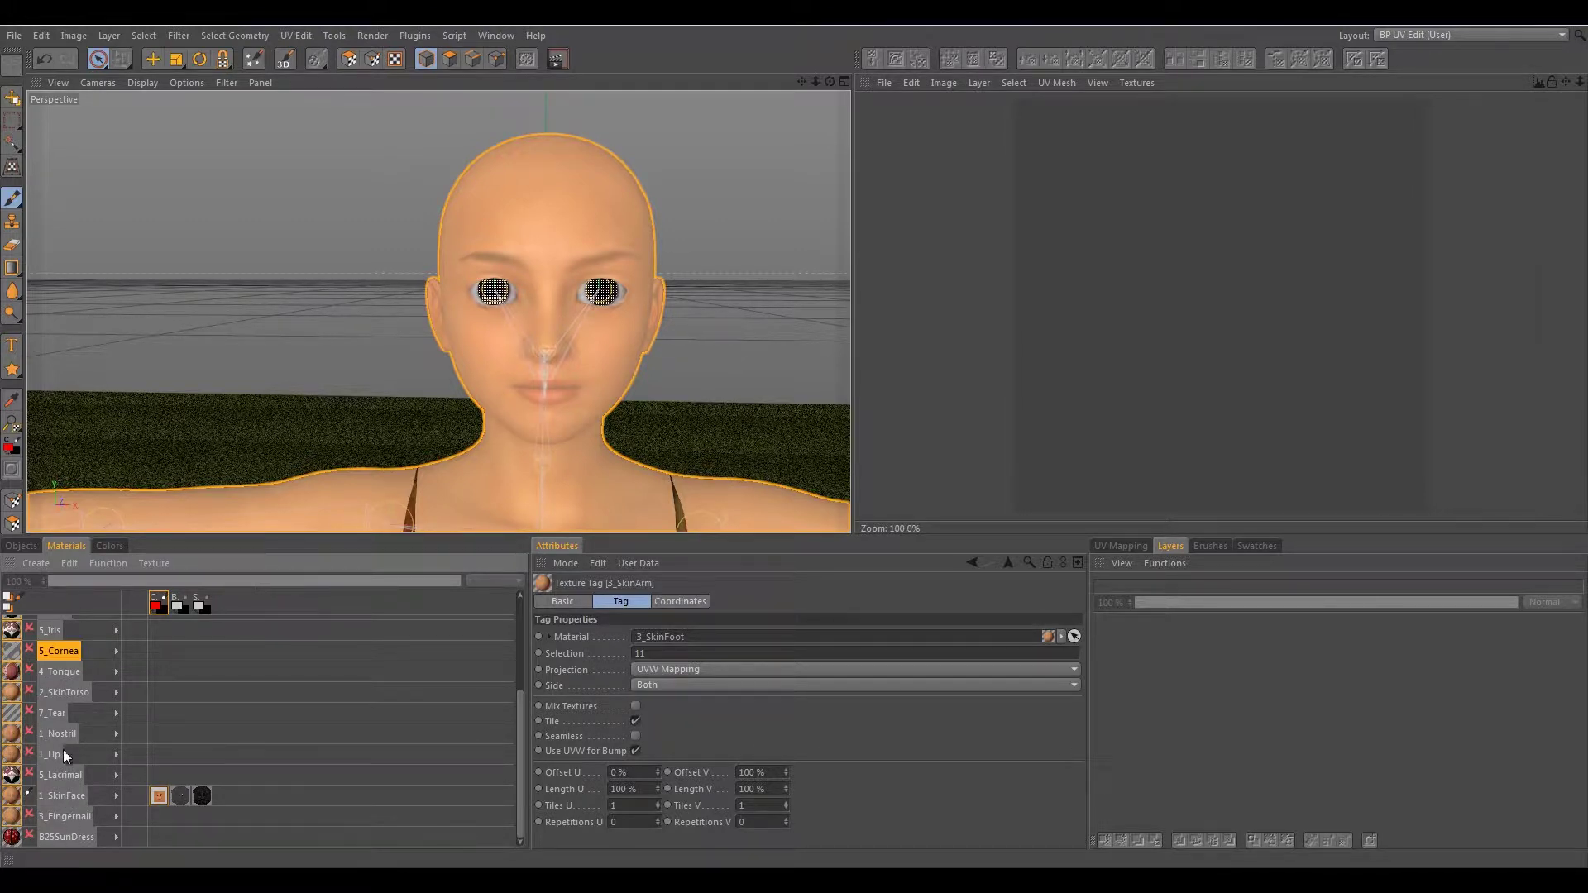
scroll(63, 790, "up", 3)
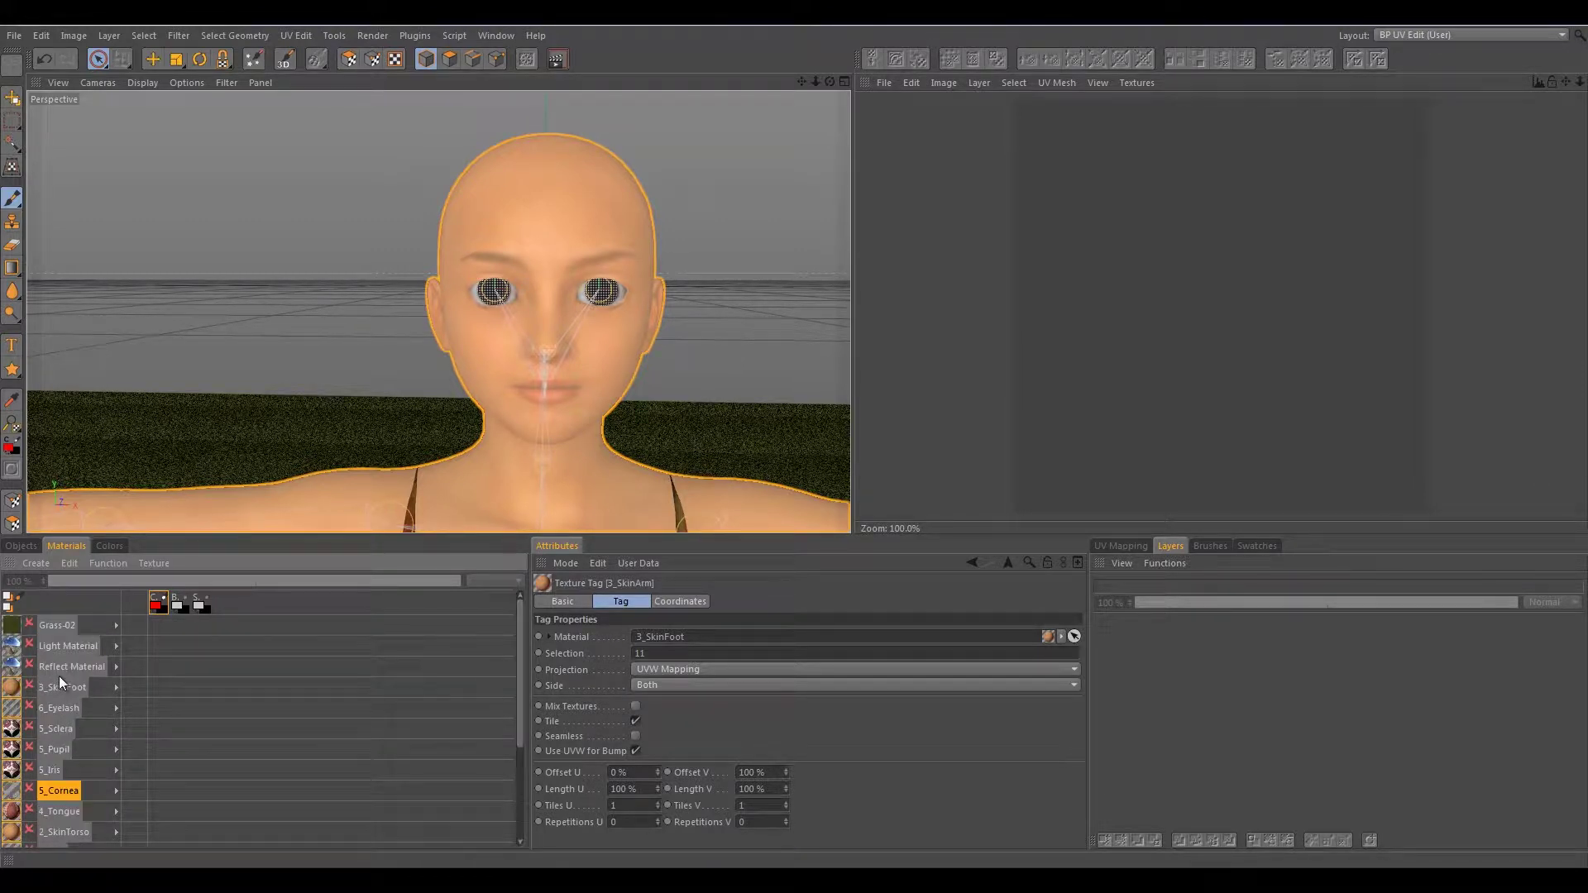
left_click(30, 687)
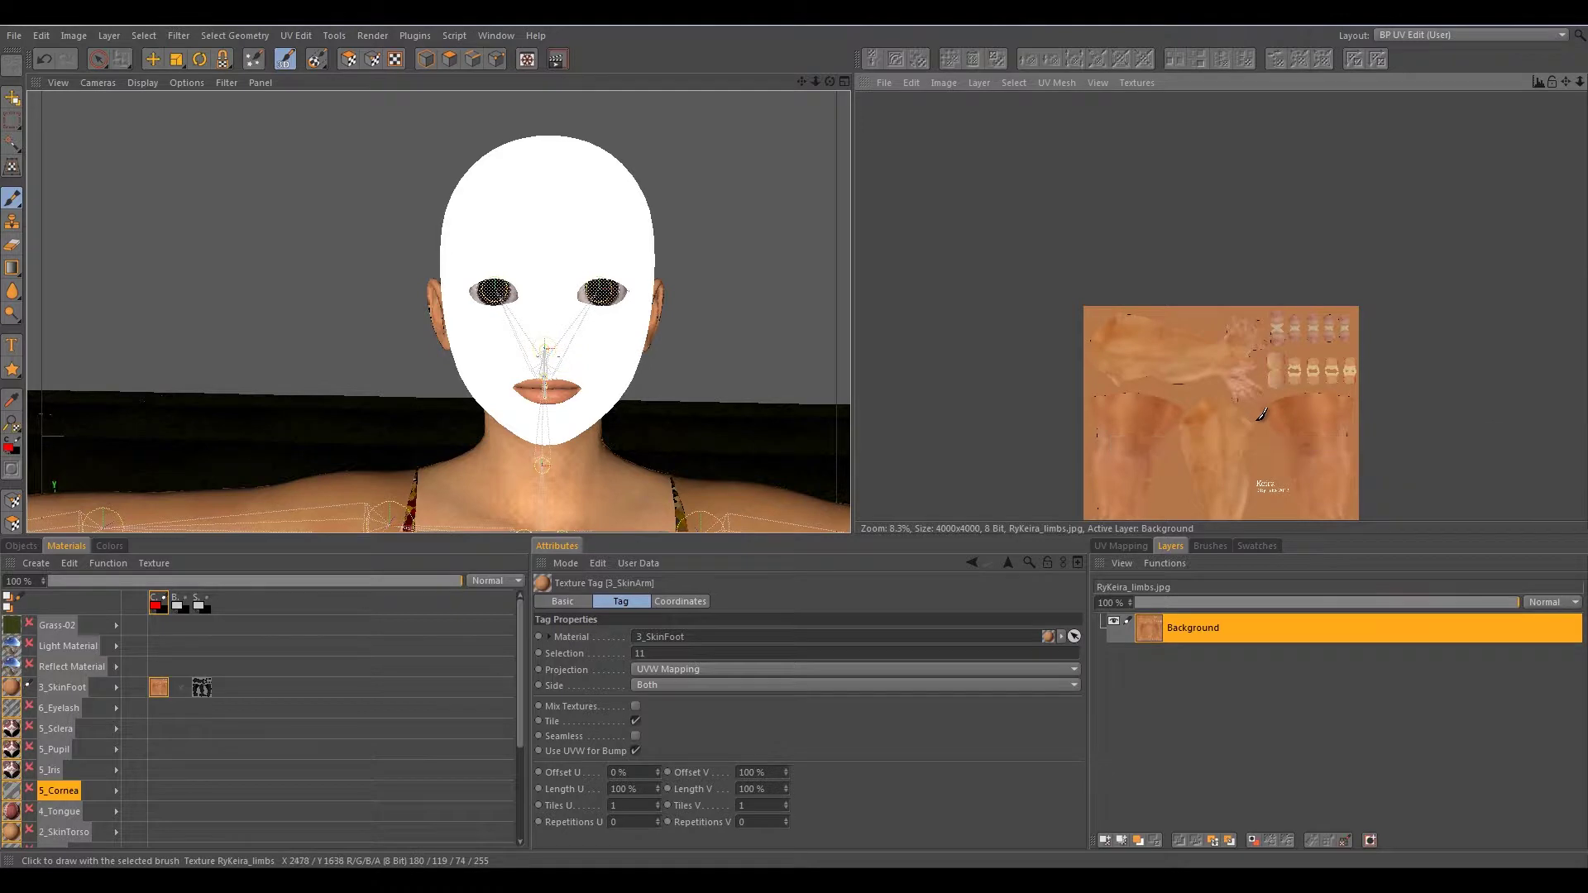
middle_click_drag(1240, 408, 1238, 316, "alt")
scroll(1216, 288, "up", 2)
scroll(1222, 297, "down", 1)
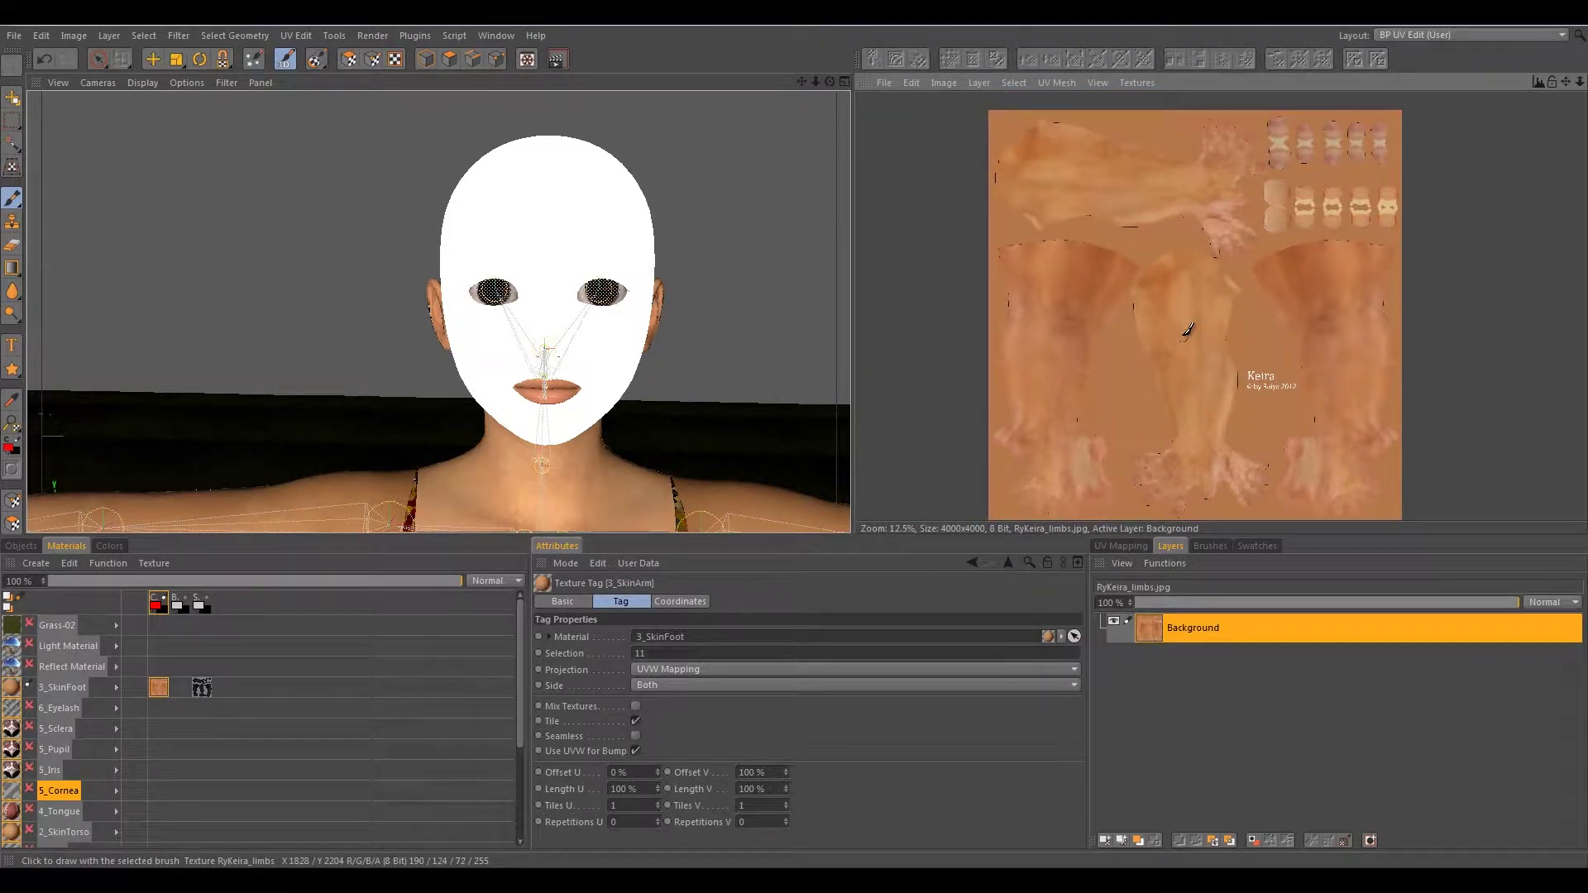
mouse_move(1207, 337)
middle_mouse_down("alt")
mouse_move(1184, 319)
mouse_move(1225, 330)
mouse_move(1196, 331)
middle_mouse_up("alt")
right_click_drag(1180, 356, 1176, 348, "alt")
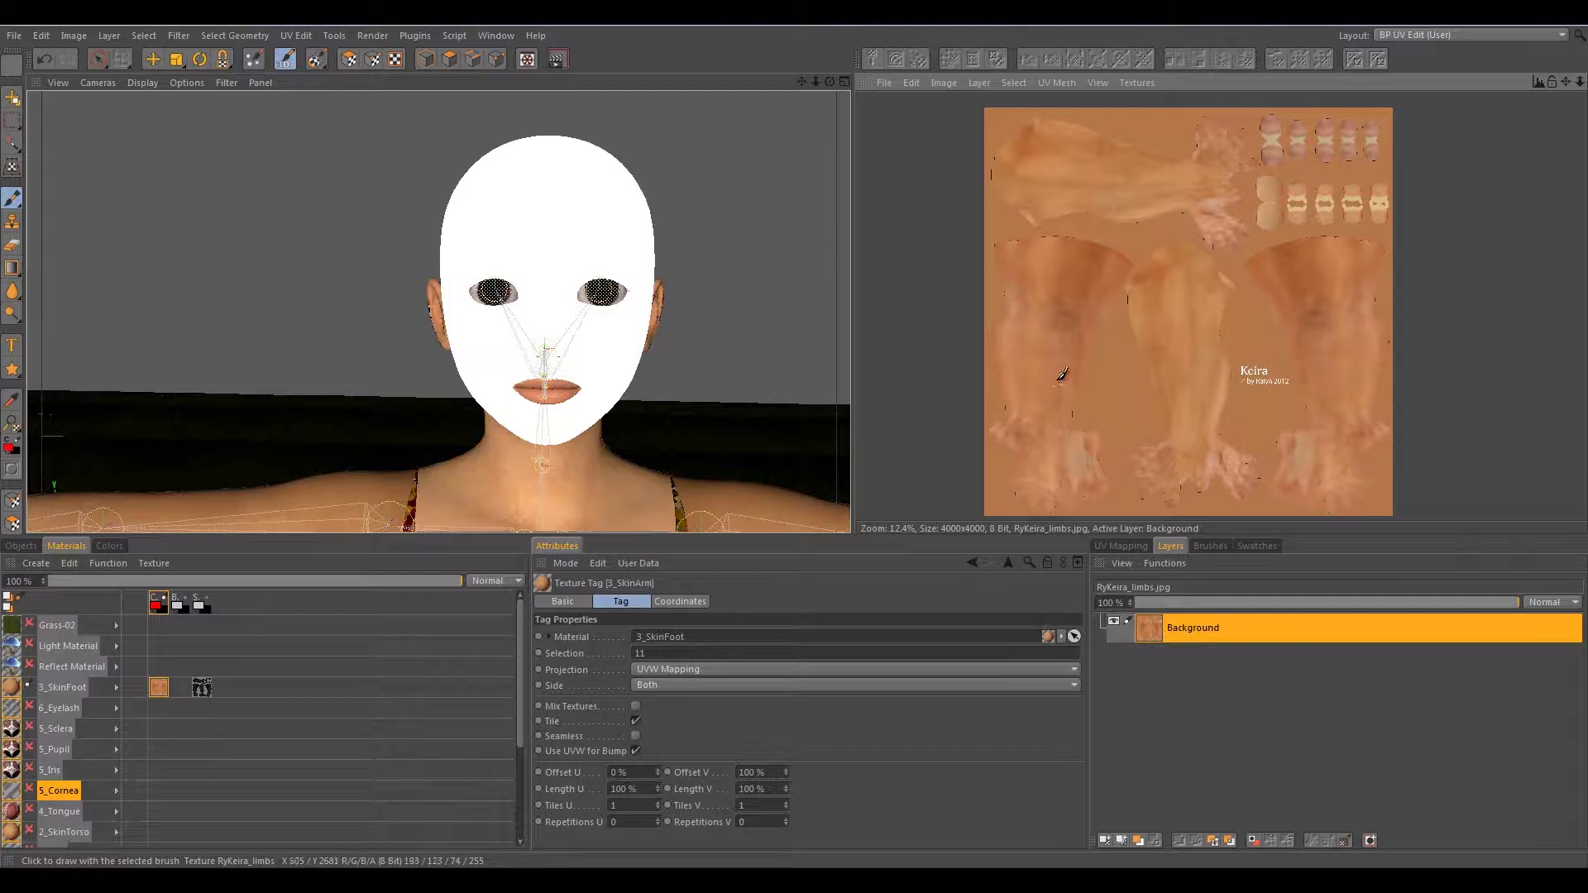
- Check the UV mesh display options and locate Testa_Mesh's polygon selection tags in the object list
left_click(28, 549)
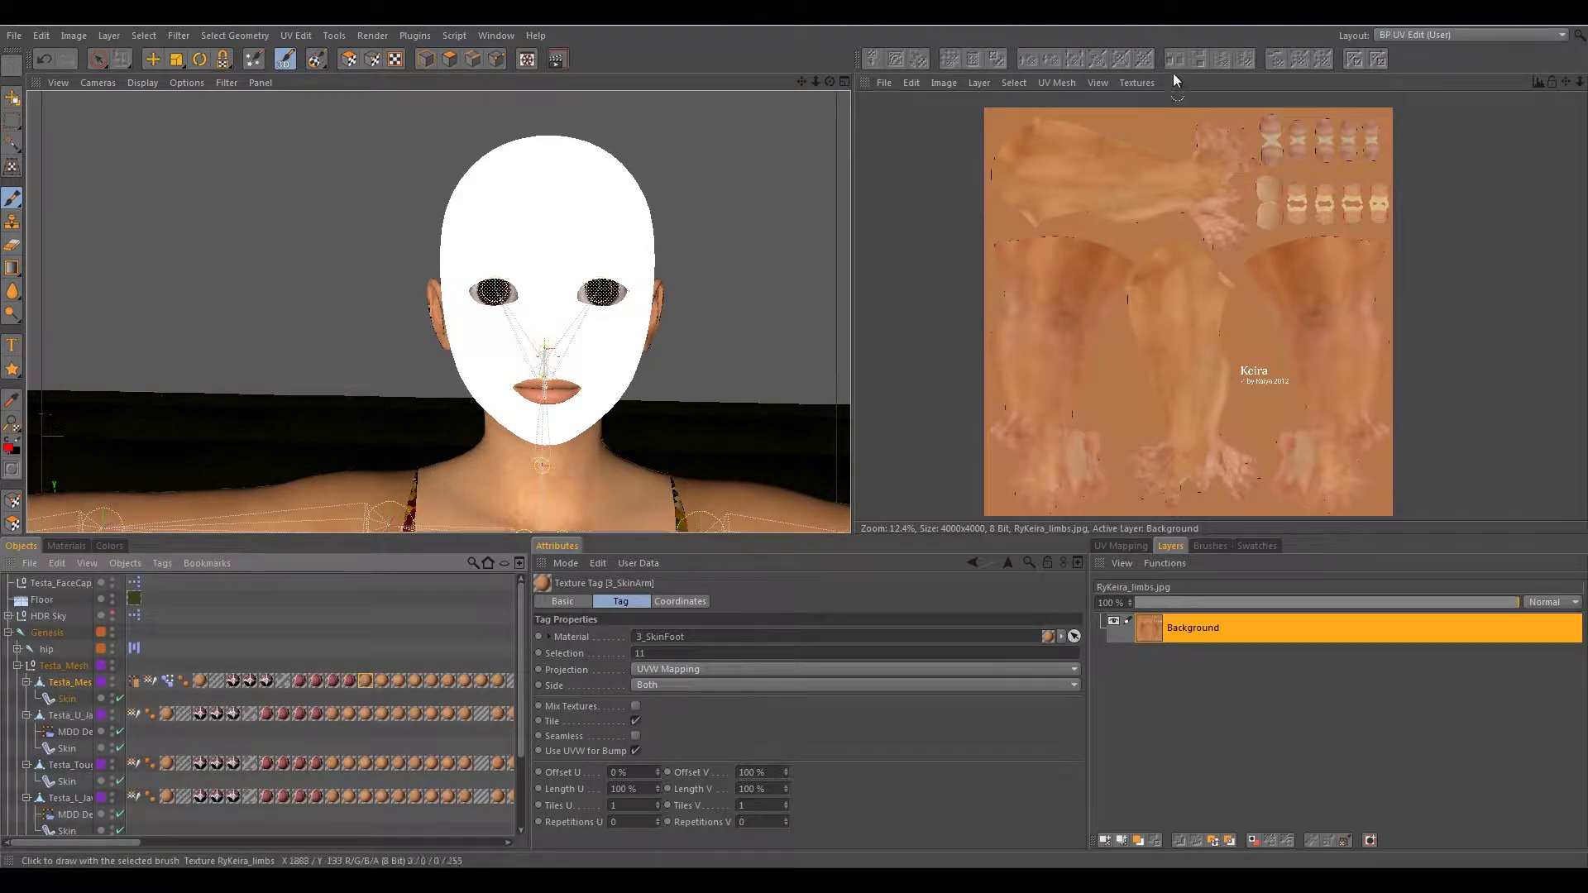
left_click(1050, 85)
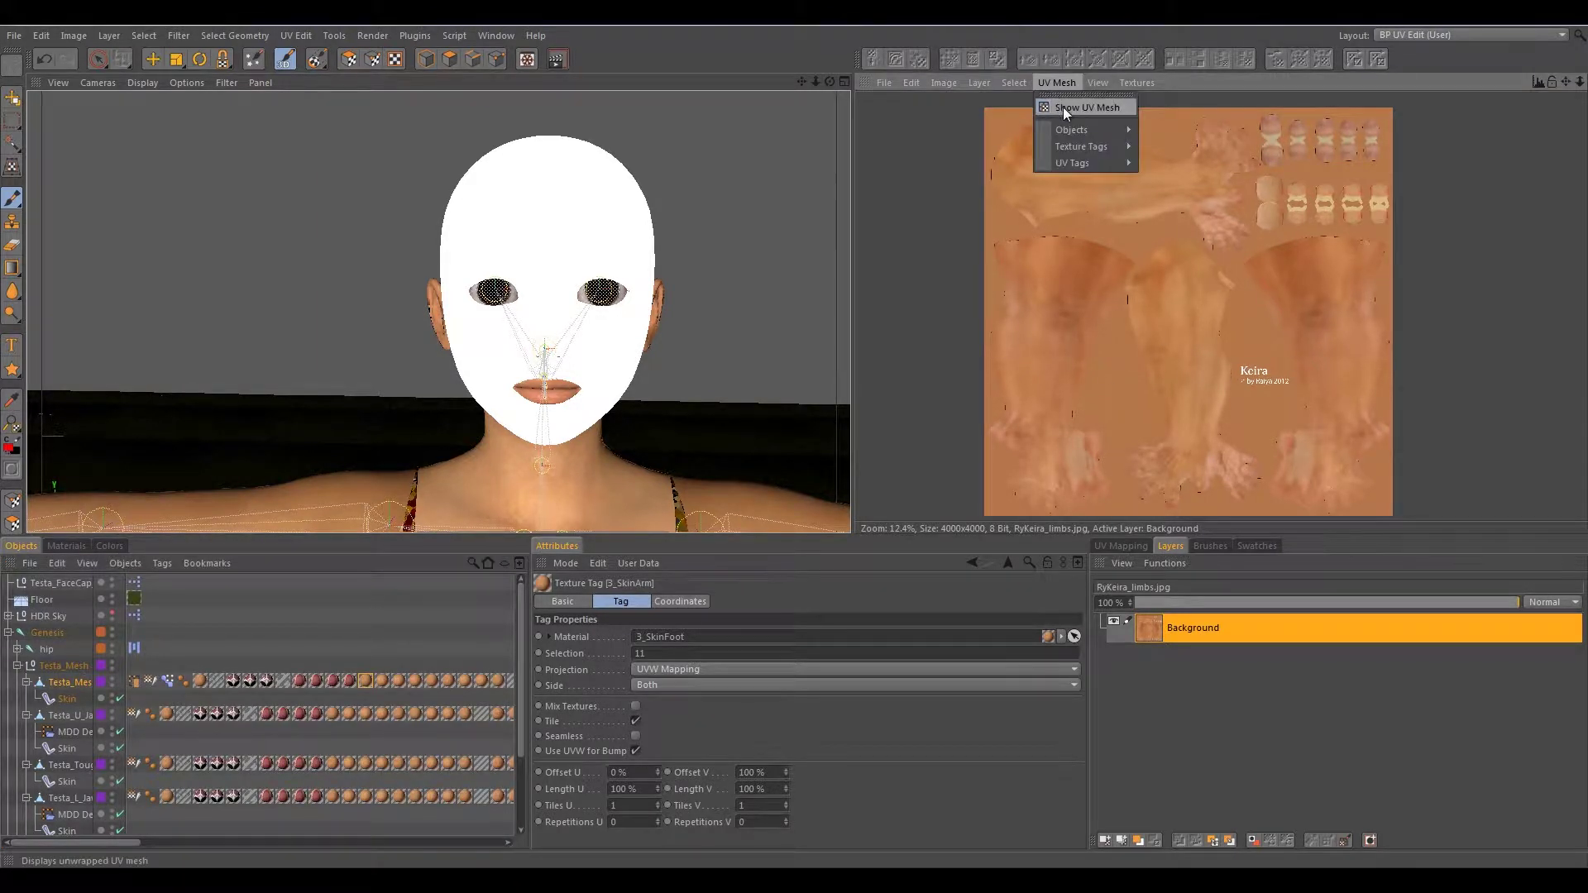
left_click(1481, 247)
scroll(505, 264, "down", 4)
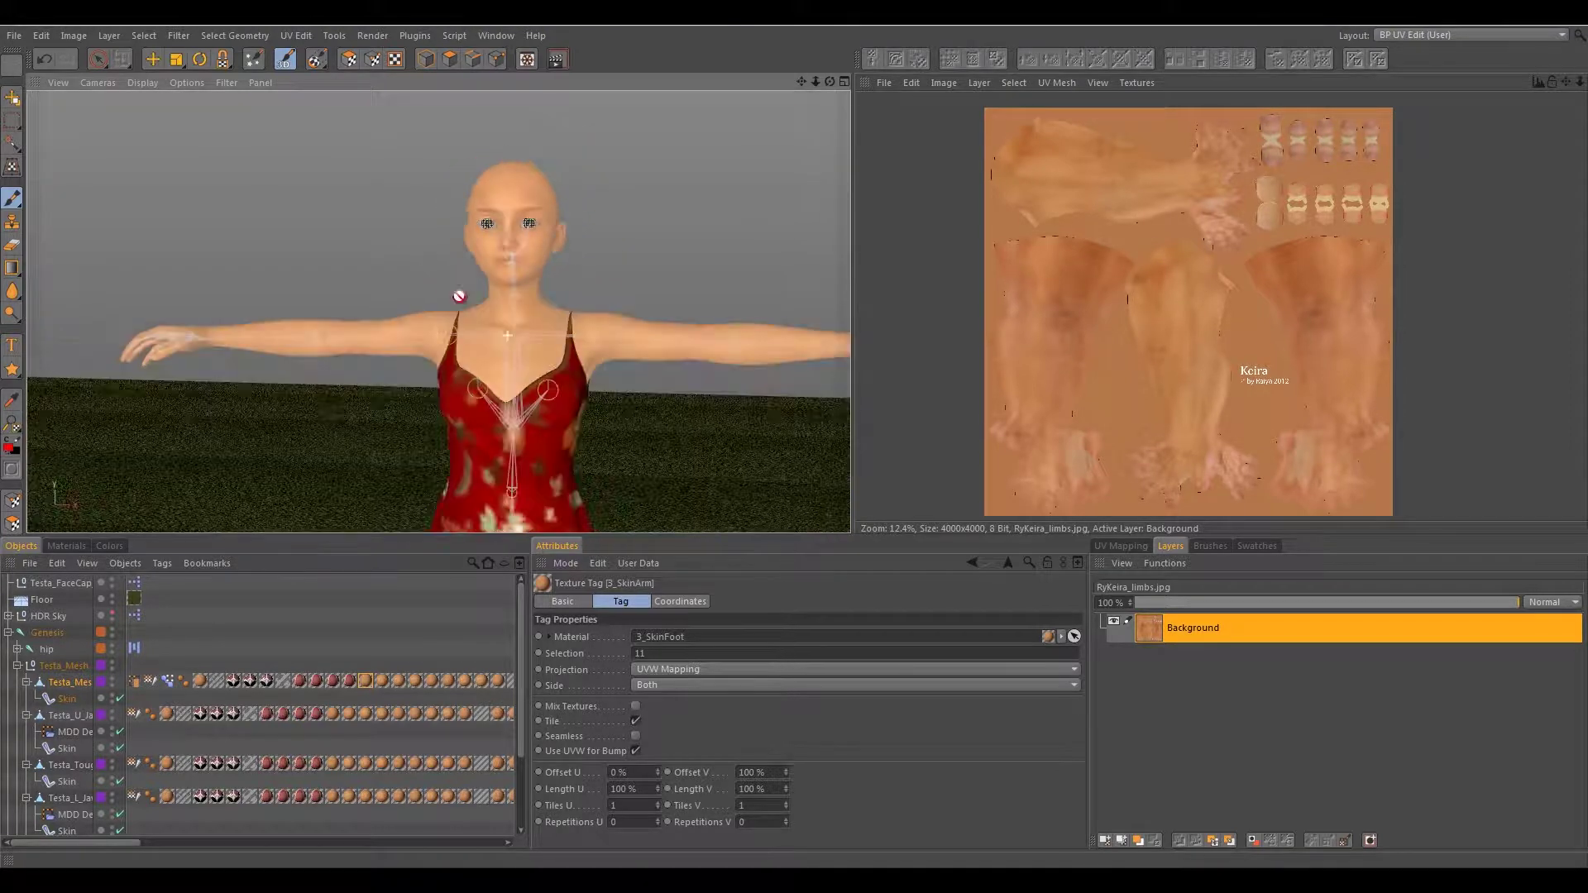
left_click_drag(101, 844, 291, 850)
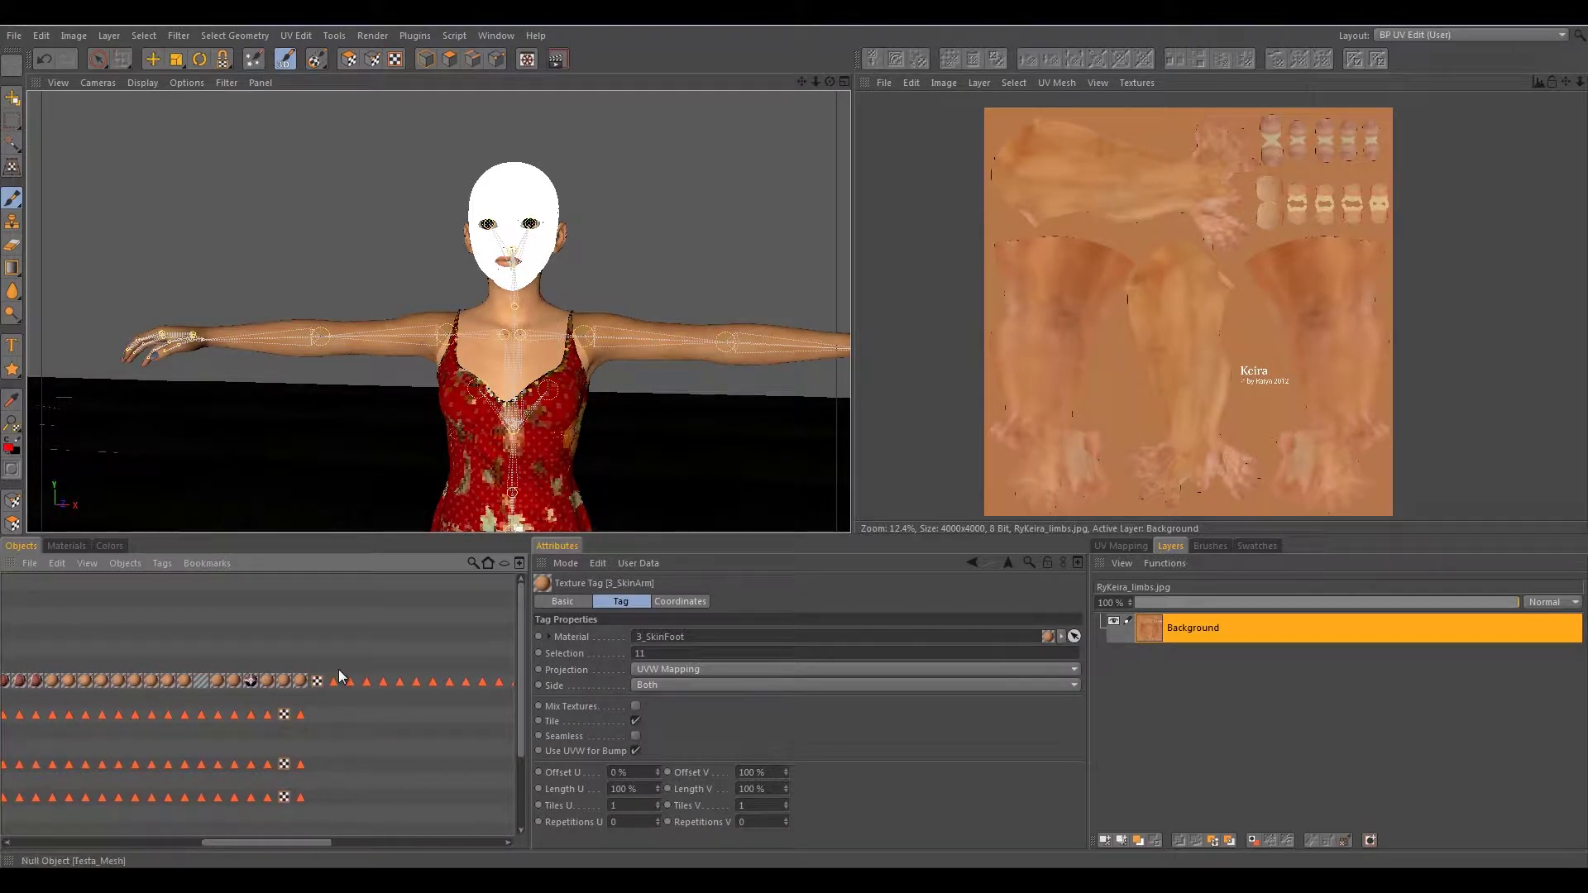
- Examine the character's head, arms and torso from several angles alongside the limbs texture
mouse_move(505, 243)
left_mouse_down("alt")
mouse_move(546, 269)
mouse_move(505, 245)
left_mouse_up("alt")
scroll(505, 245, "up", 3)
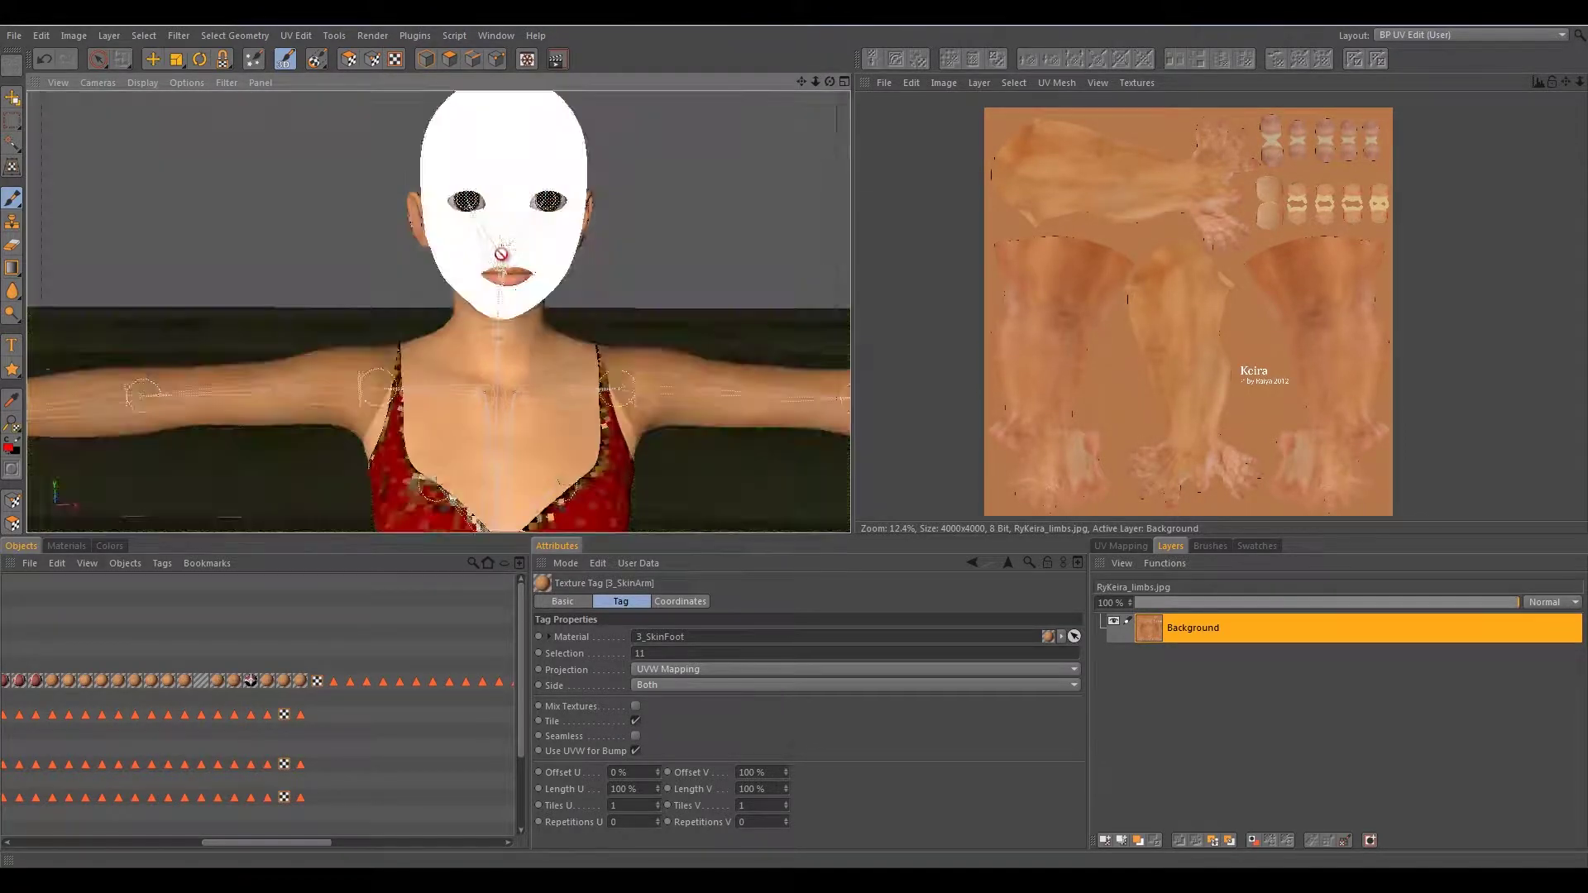
left_click_drag(489, 245, 466, 263, "alt")
scroll(491, 259, "down", 4)
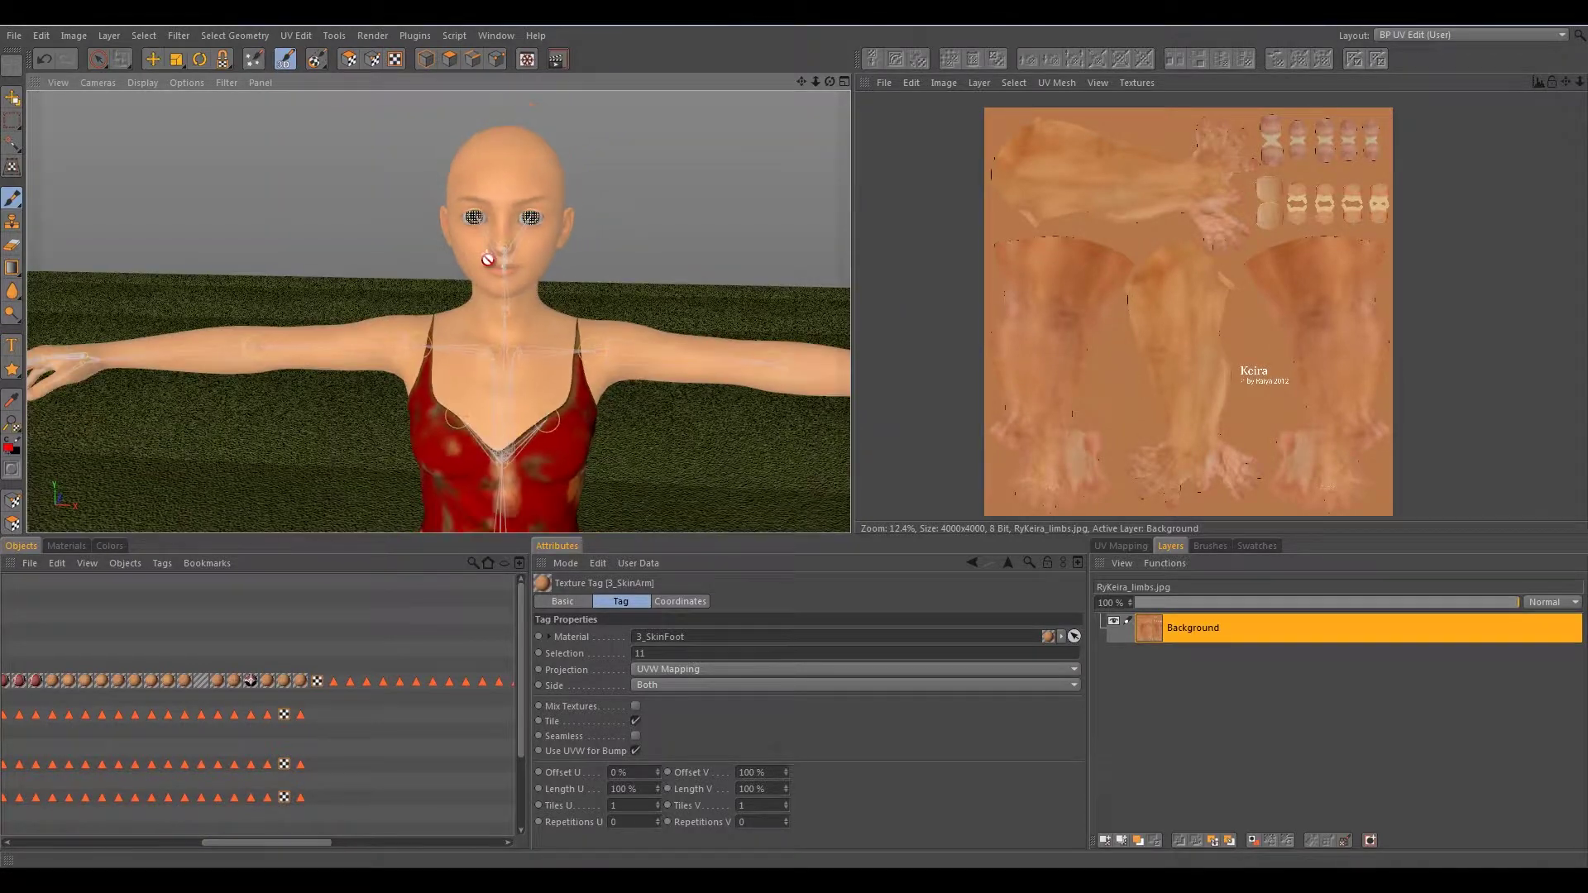
left_click_drag(487, 354, 501, 327, "alt")
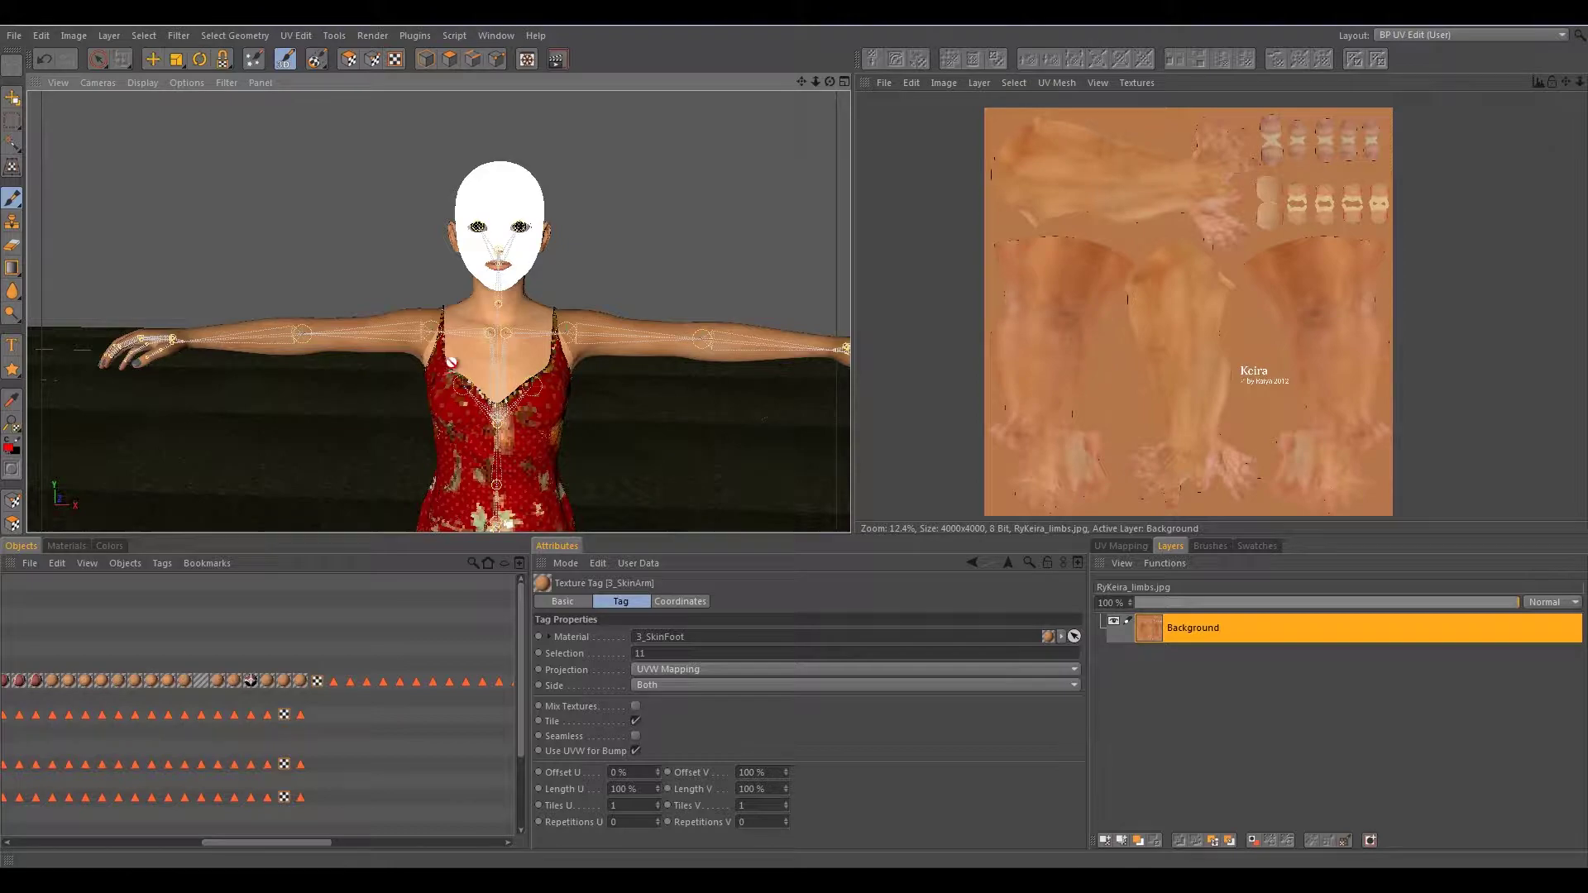
scroll(496, 331, "up", 3)
scroll(511, 341, "up", 3)
middle_click_drag(496, 301, 563, 358, "alt")
mouse_move(535, 372)
left_mouse_down("alt")
mouse_move(507, 380)
mouse_move(557, 344)
mouse_move(507, 358)
mouse_move(539, 373)
left_mouse_up("alt")
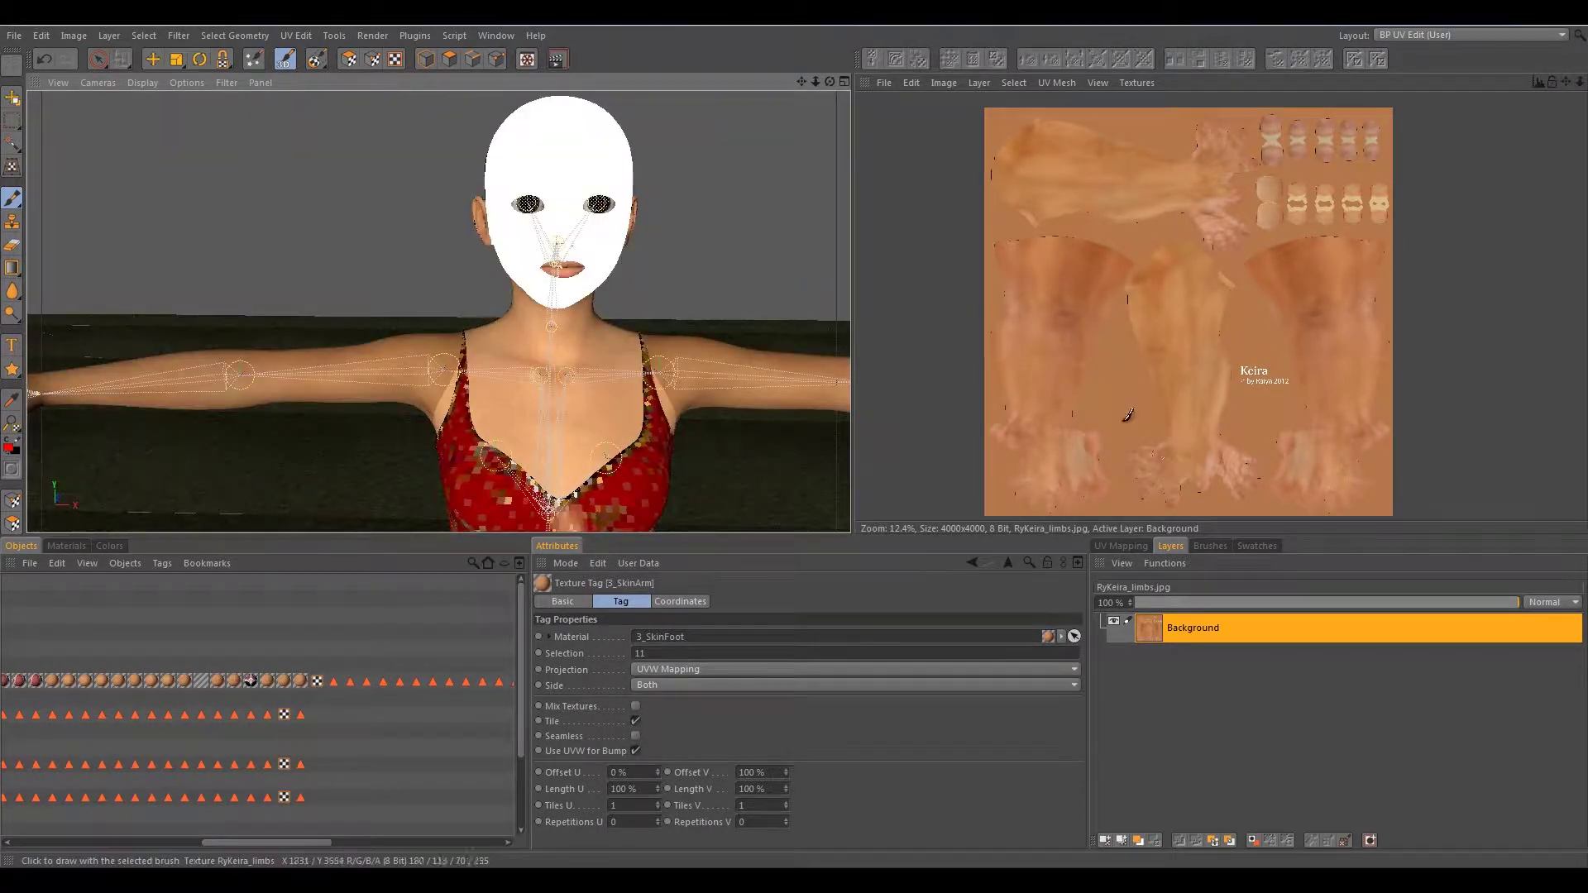
- Restore the polygon selection stored in Testa_Mesh's first polygon selection tag, 27, in polygon mode
left_click(333, 681)
mouse_move(298, 841)
left_mouse_down()
mouse_move(354, 849)
mouse_move(314, 843)
left_mouse_up()
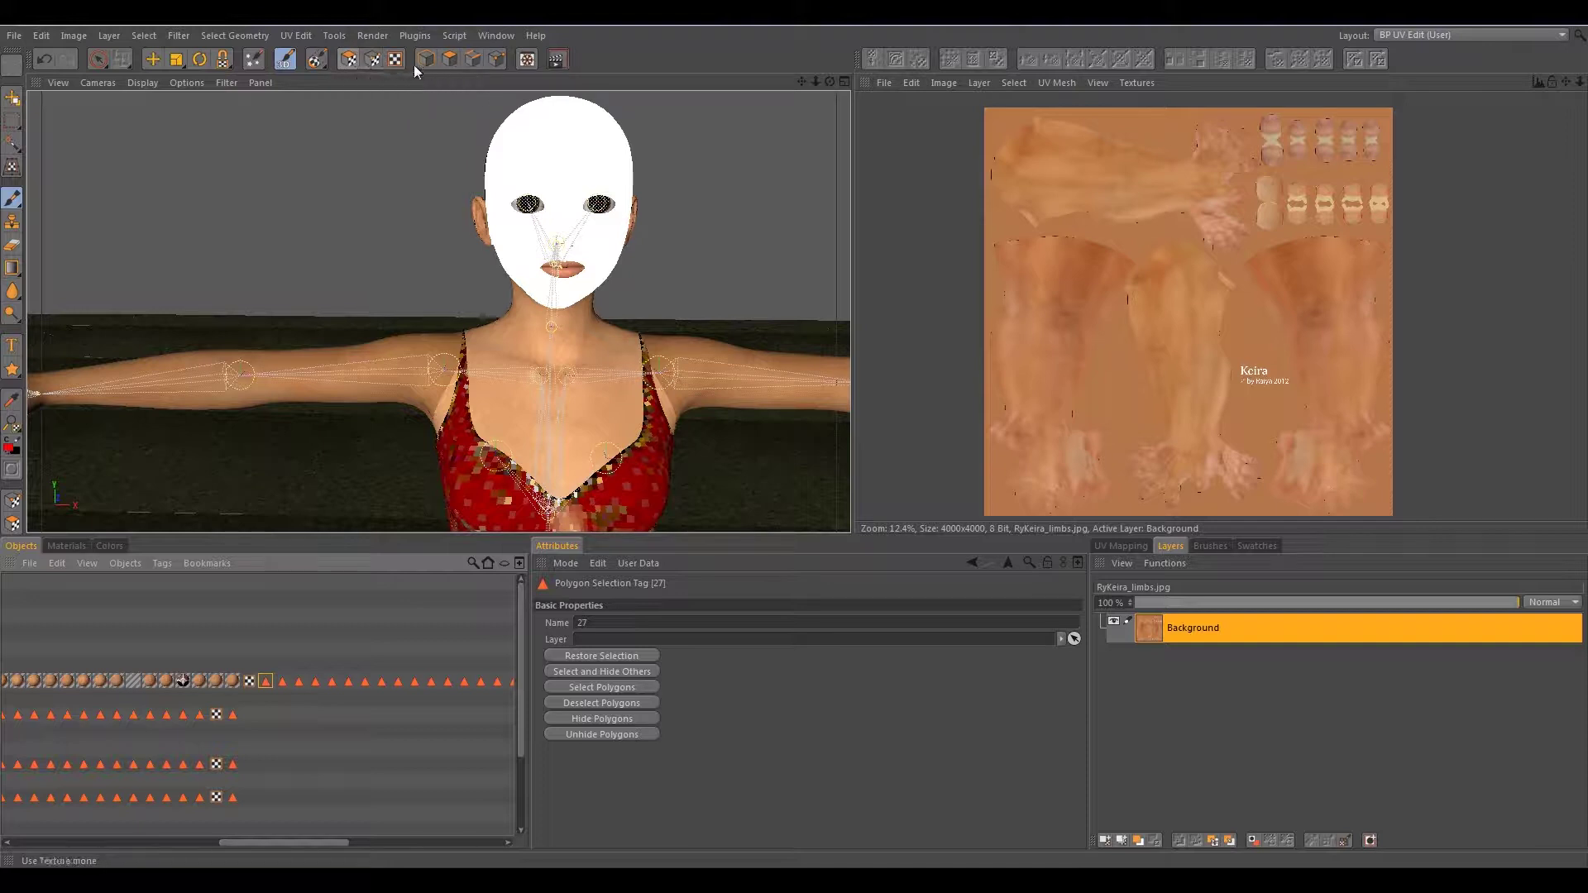
left_click(348, 61)
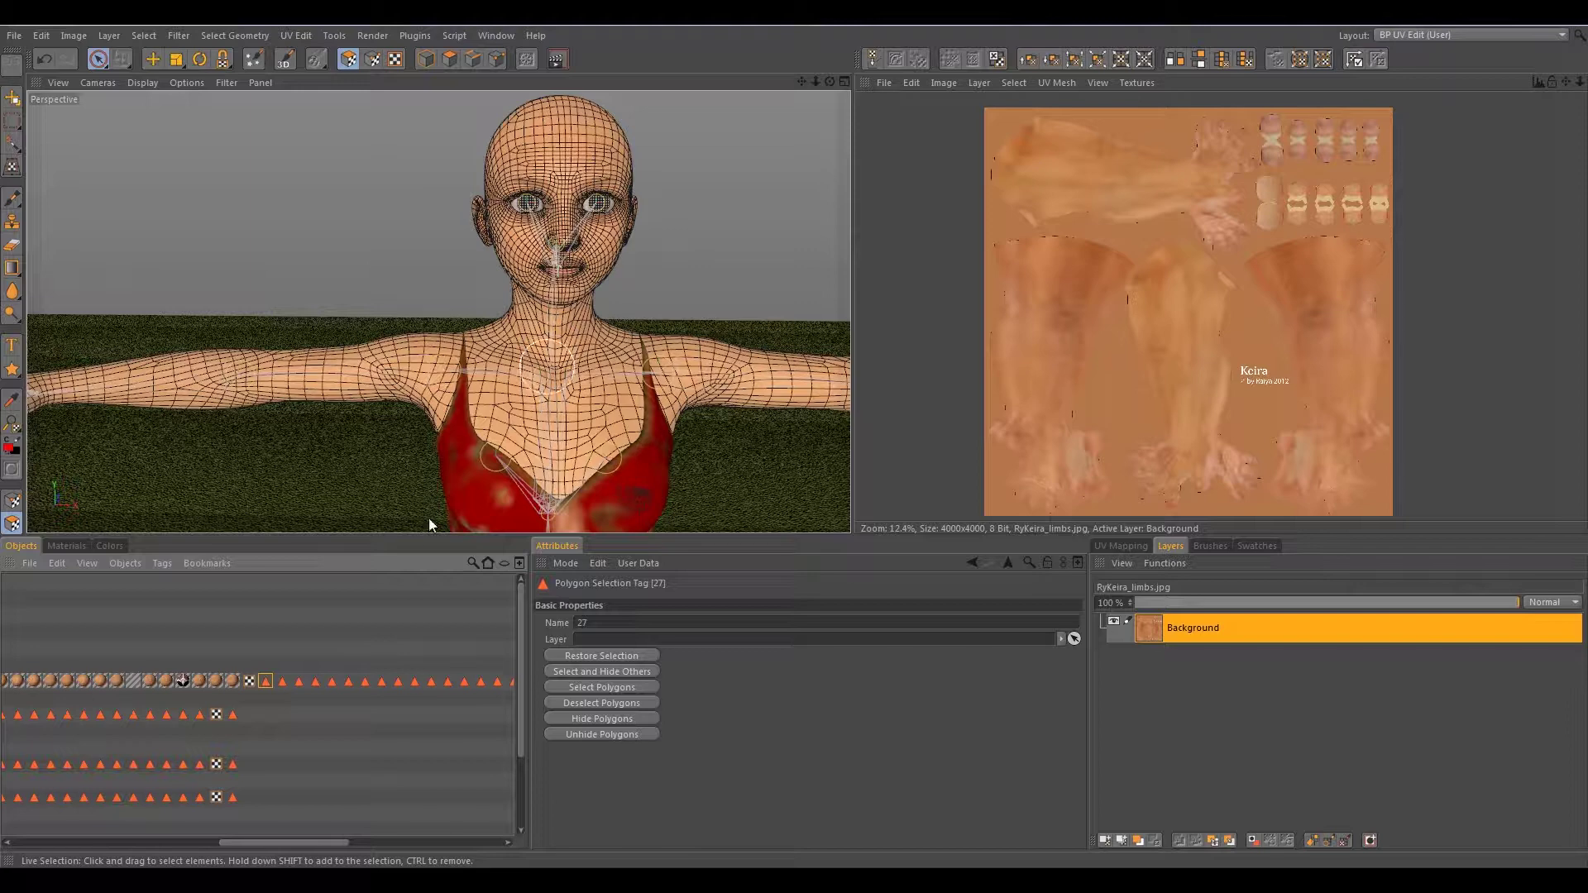
double_click(265, 682)
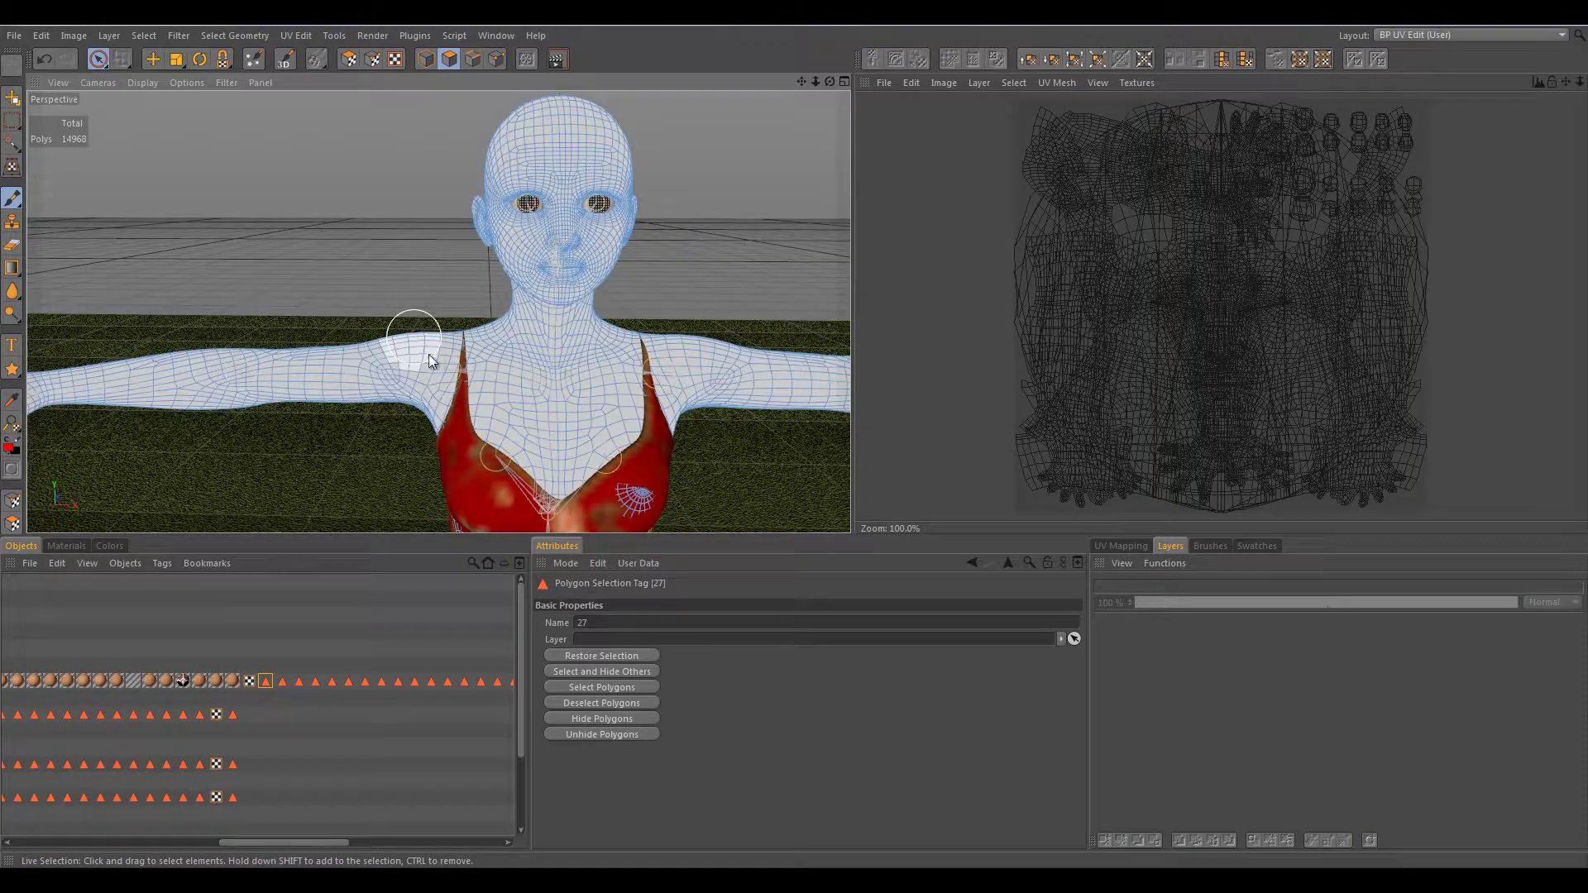
- Examine which part of the body polygon selection 27 covers, from the head down to a close view of the feet
scroll(415, 339, "down", 1)
scroll(547, 291, "down", 2)
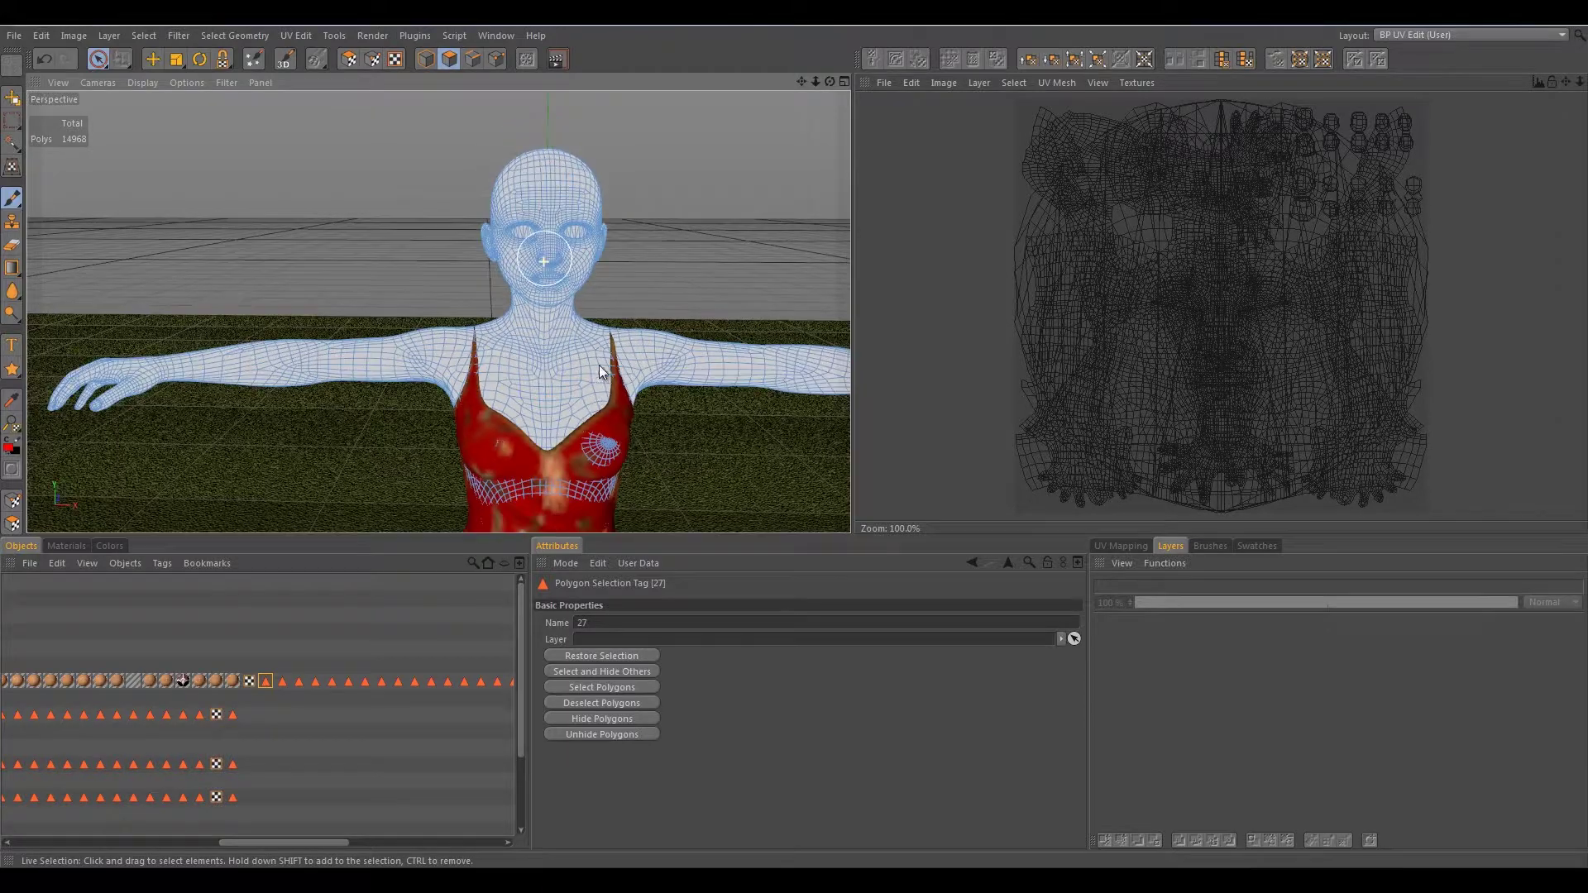
scroll(554, 348, "down", 2)
middle_click_drag(534, 347, 512, 185, "alt")
scroll(493, 196, "down", 5)
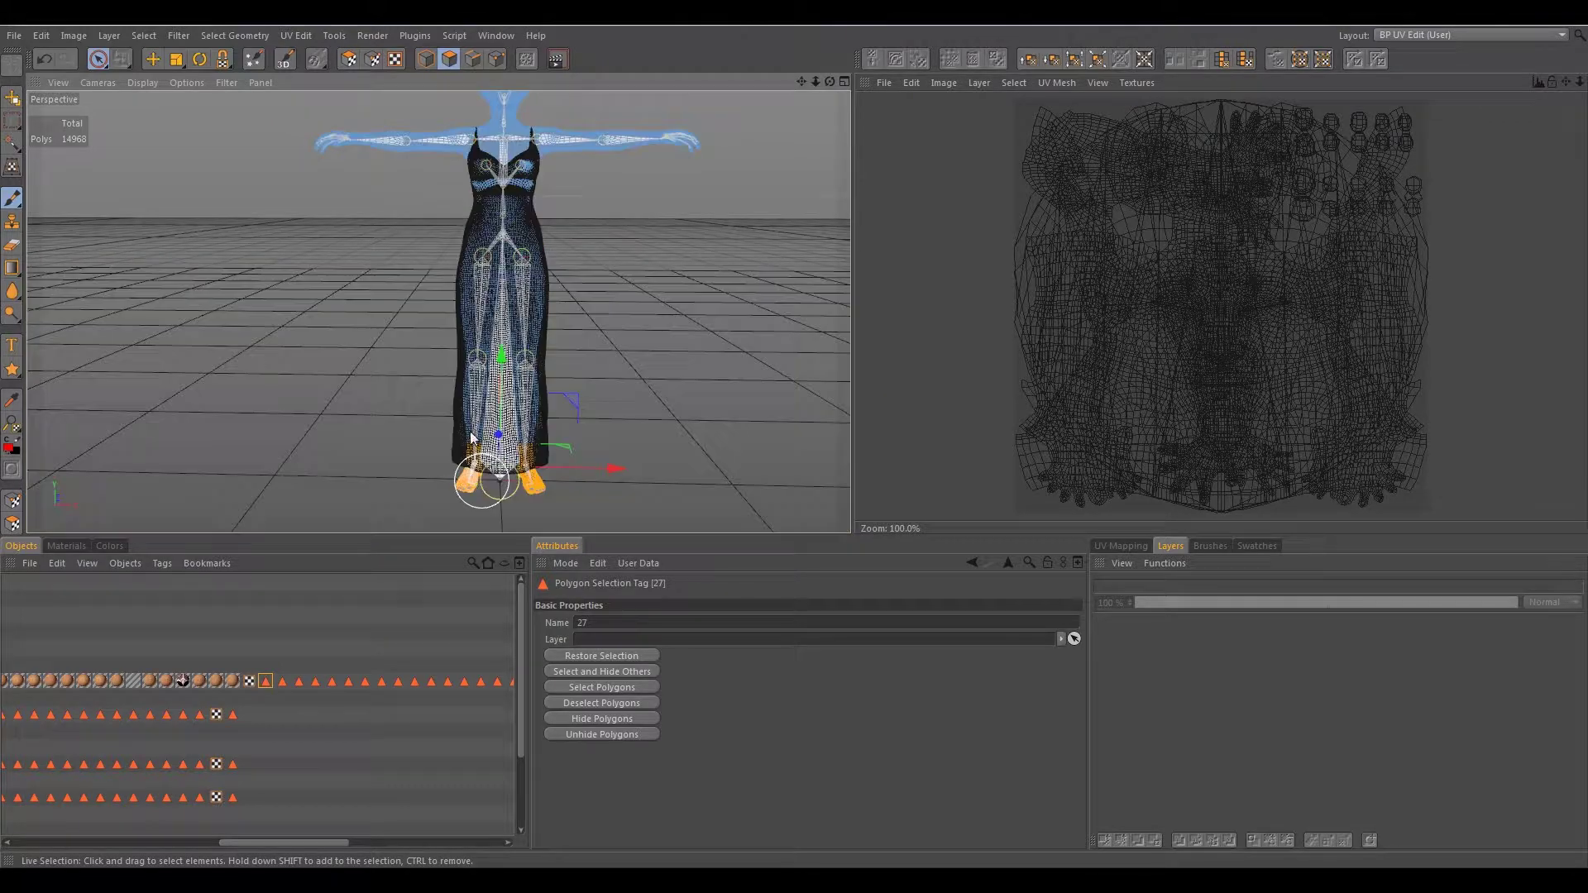
middle_click_drag(473, 405, 480, 317, "alt")
scroll(504, 349, "up", 3)
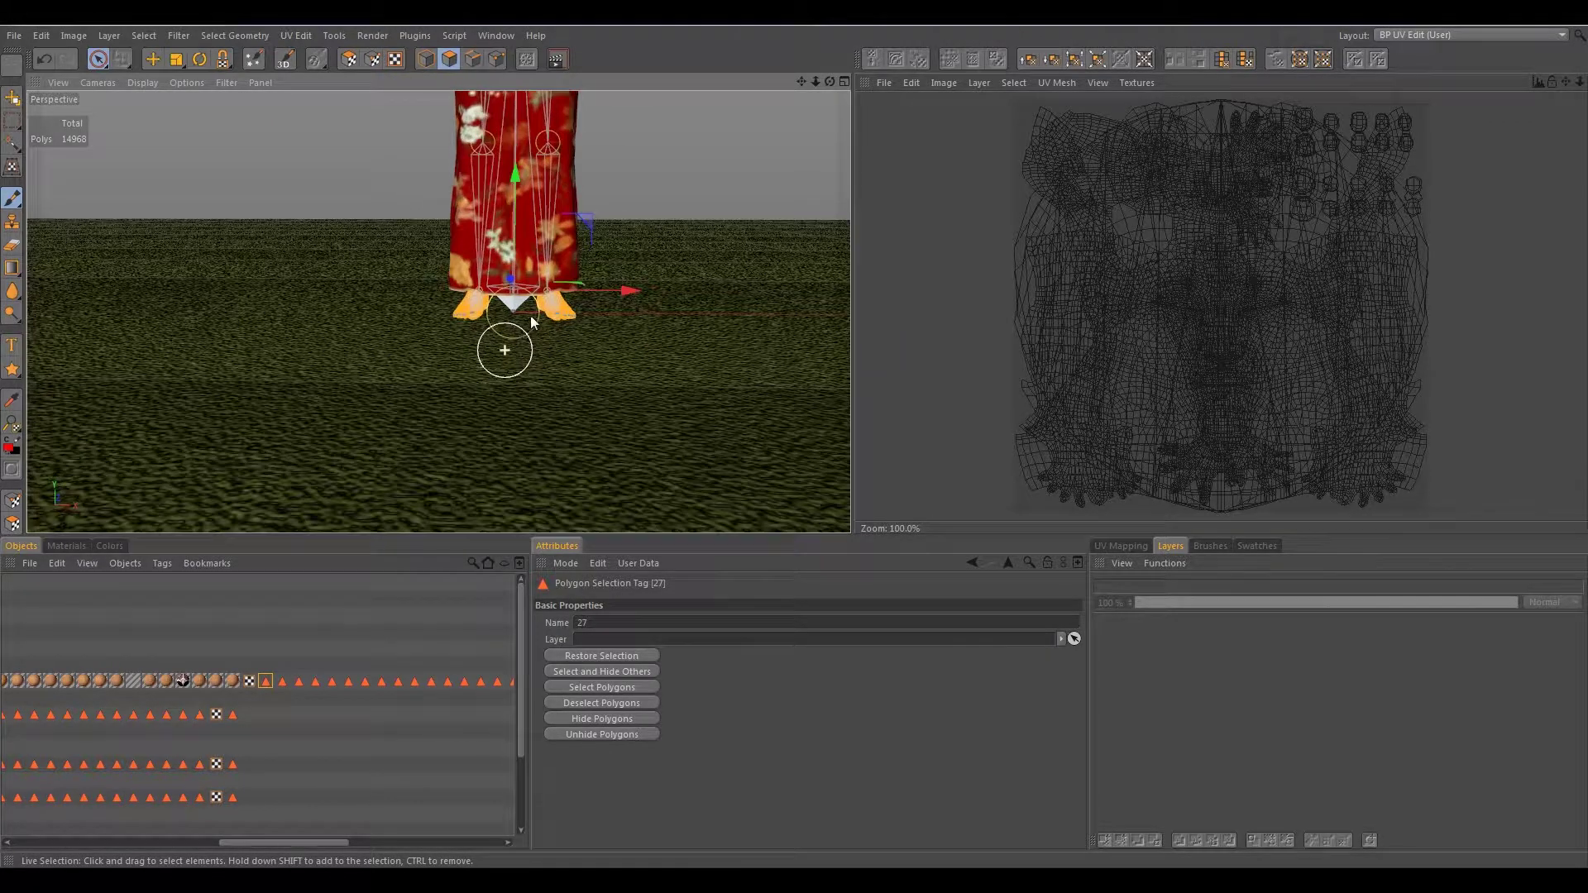
middle_click_drag(505, 216, 490, 257, "alt")
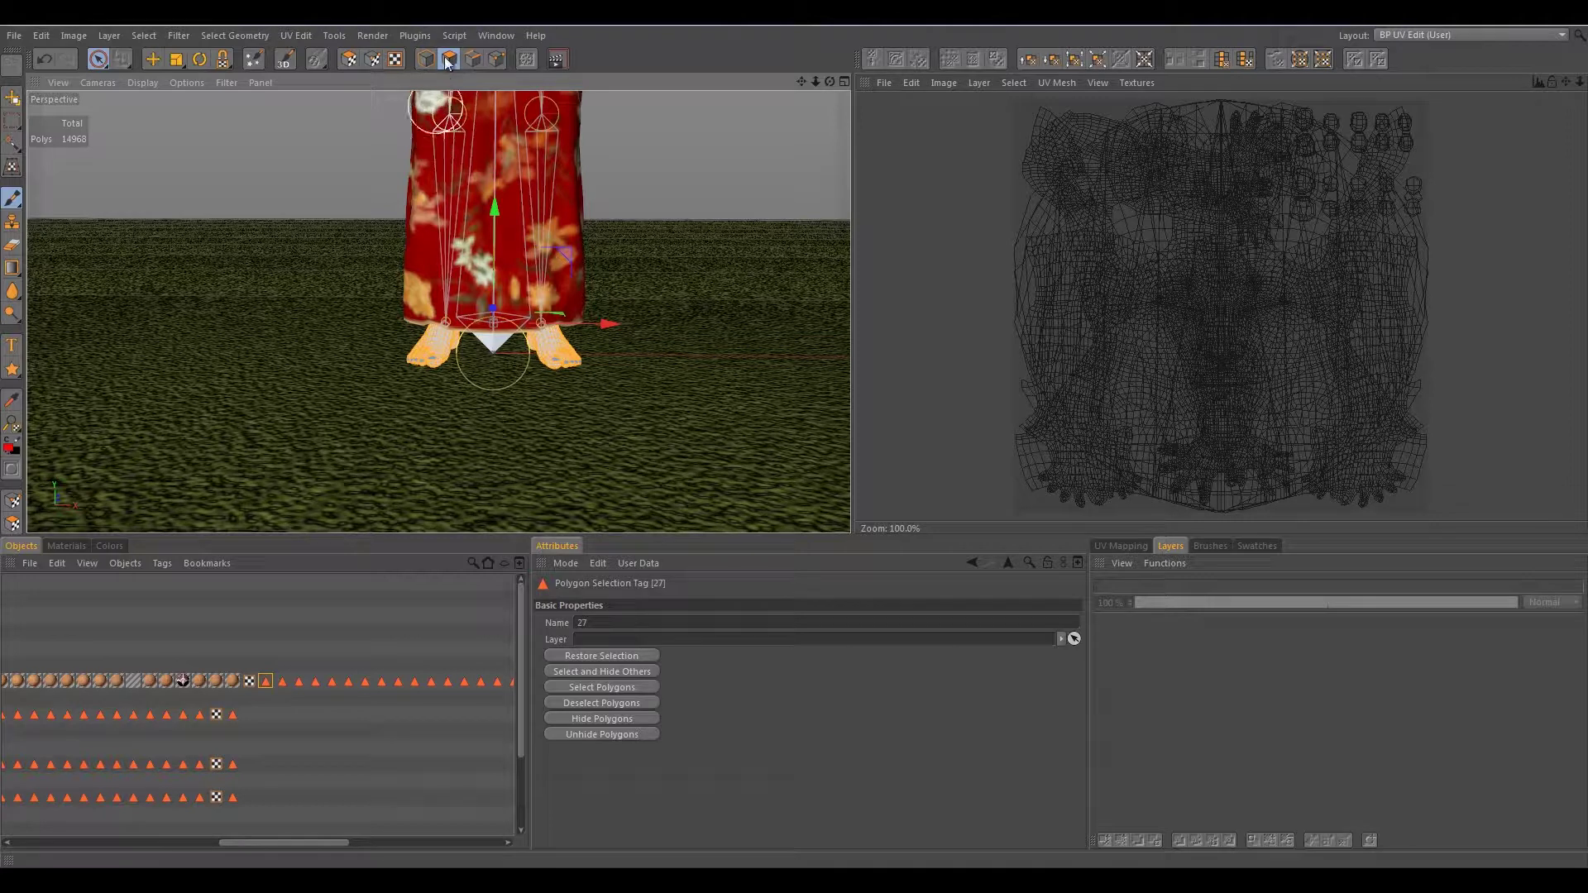
- Switch to UV polygon mode and examine where polygon selection 27, the feet, lies in the UV mesh
left_click(347, 60)
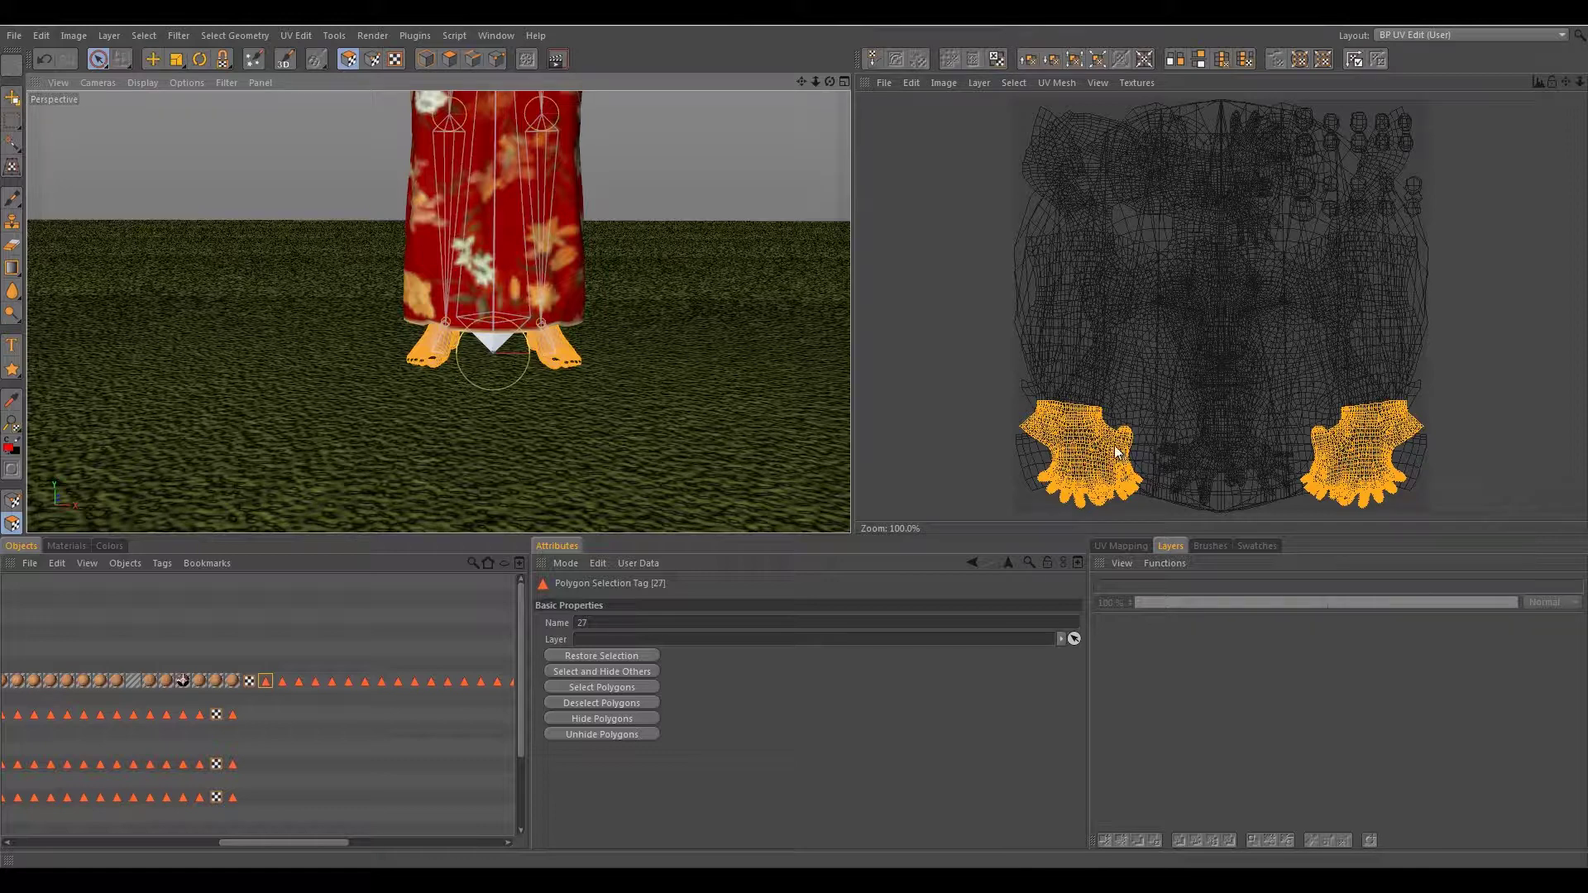
scroll(1100, 484, "up", 3)
middle_click_drag(1134, 460, 1135, 259)
scroll(1029, 341, "up", 1)
scroll(1039, 370, "down", 1)
mouse_move(1039, 375)
middle_mouse_down()
mouse_move(1055, 375)
mouse_move(1023, 398)
middle_mouse_up()
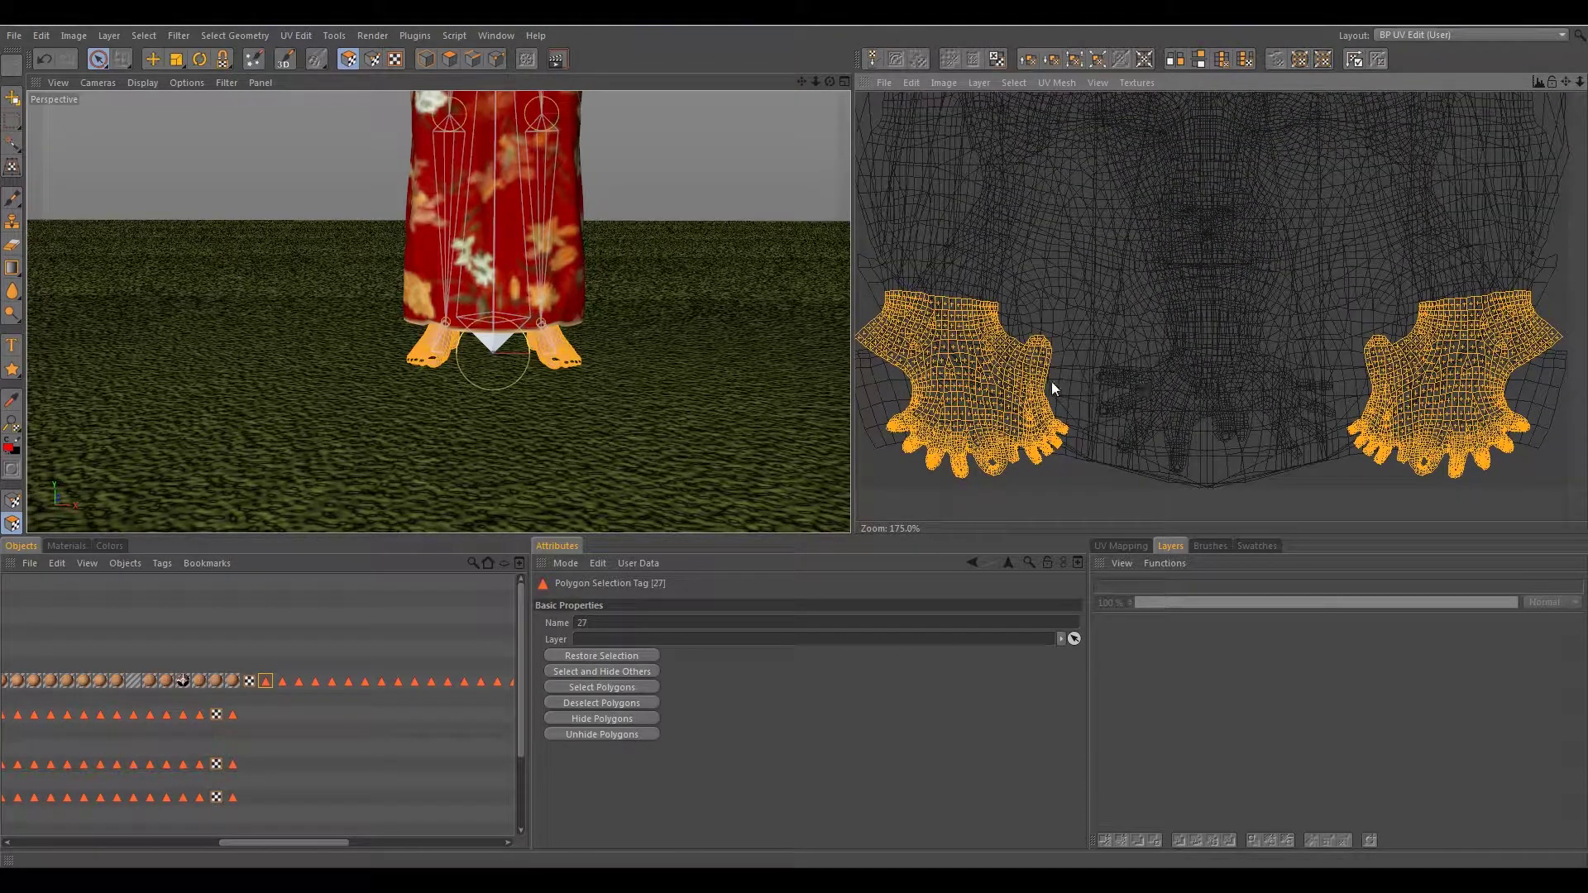
scroll(1051, 389, "down", 2)
middle_click_drag(1109, 351, 1102, 400)
scroll(1092, 379, "down", 2)
scroll(1100, 402, "up", 2)
scroll(1101, 402, "down", 1)
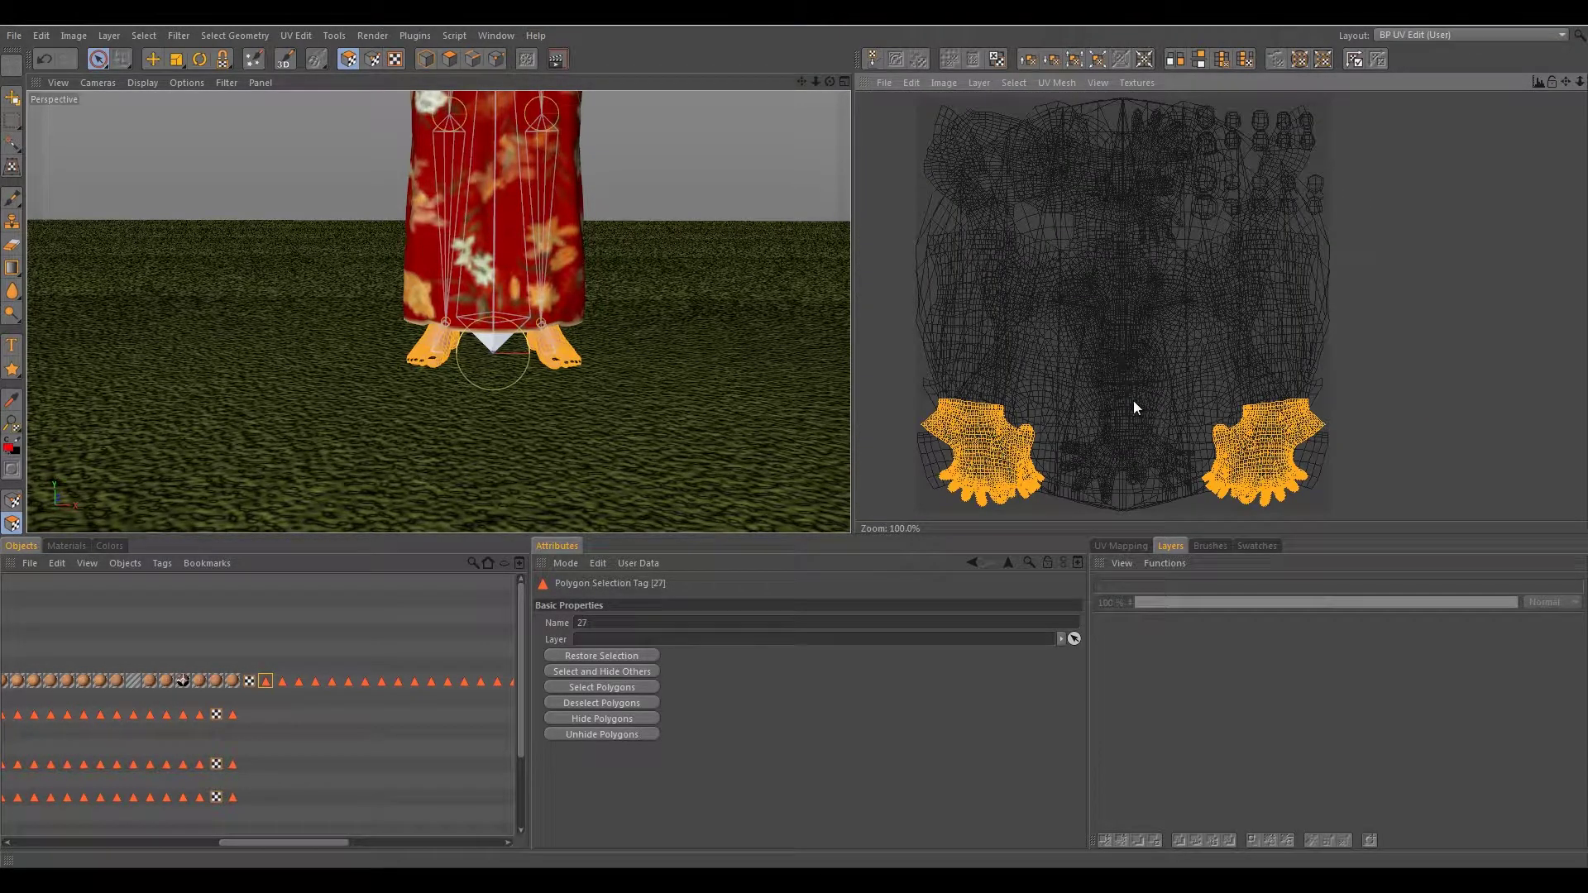
scroll(1133, 406, "down", 1)
middle_click_drag(1104, 386, 1160, 390)
scroll(1119, 410, "up", 1)
scroll(1140, 347, "down", 1)
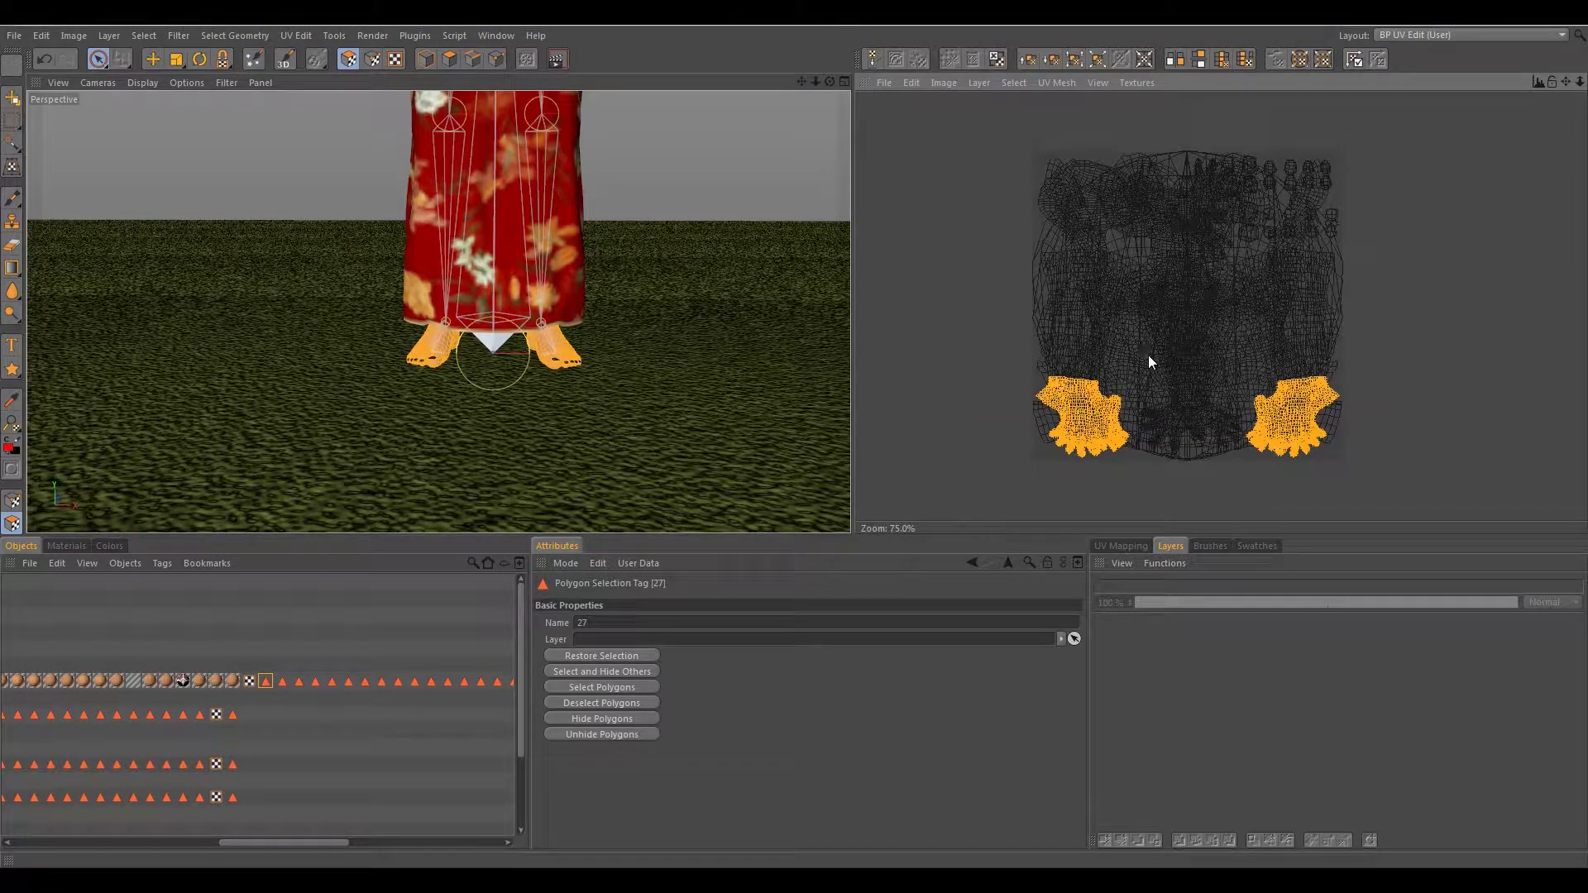
middle_click_drag(1244, 435, 1108, 453)
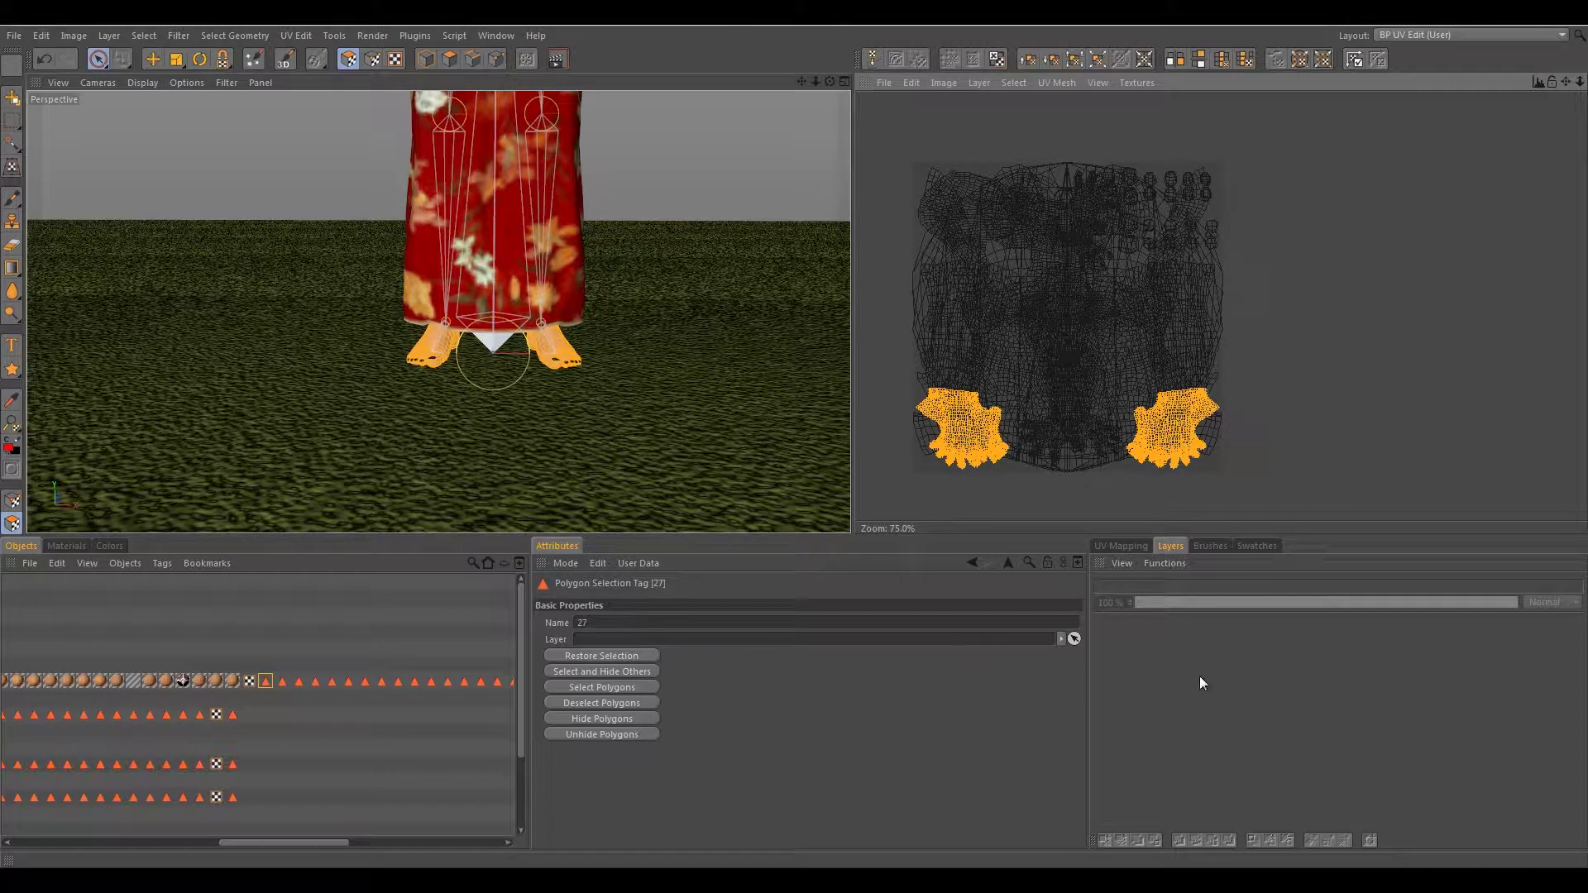
- Move the selected feet UV polygons by 1 in X with the UV transform
left_click(1135, 549)
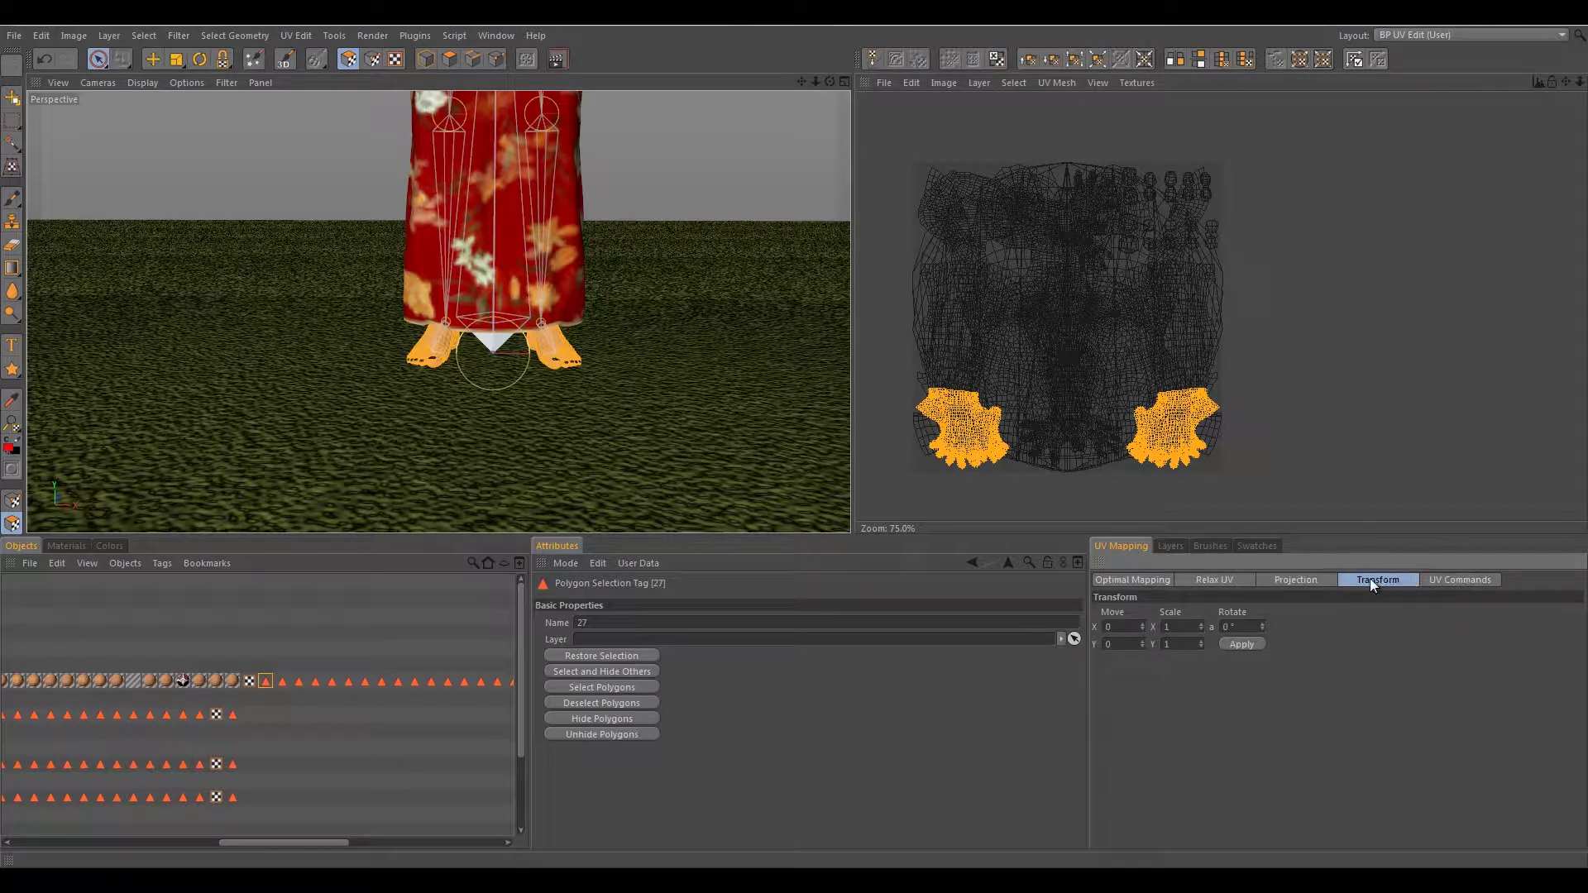
left_click(1240, 645)
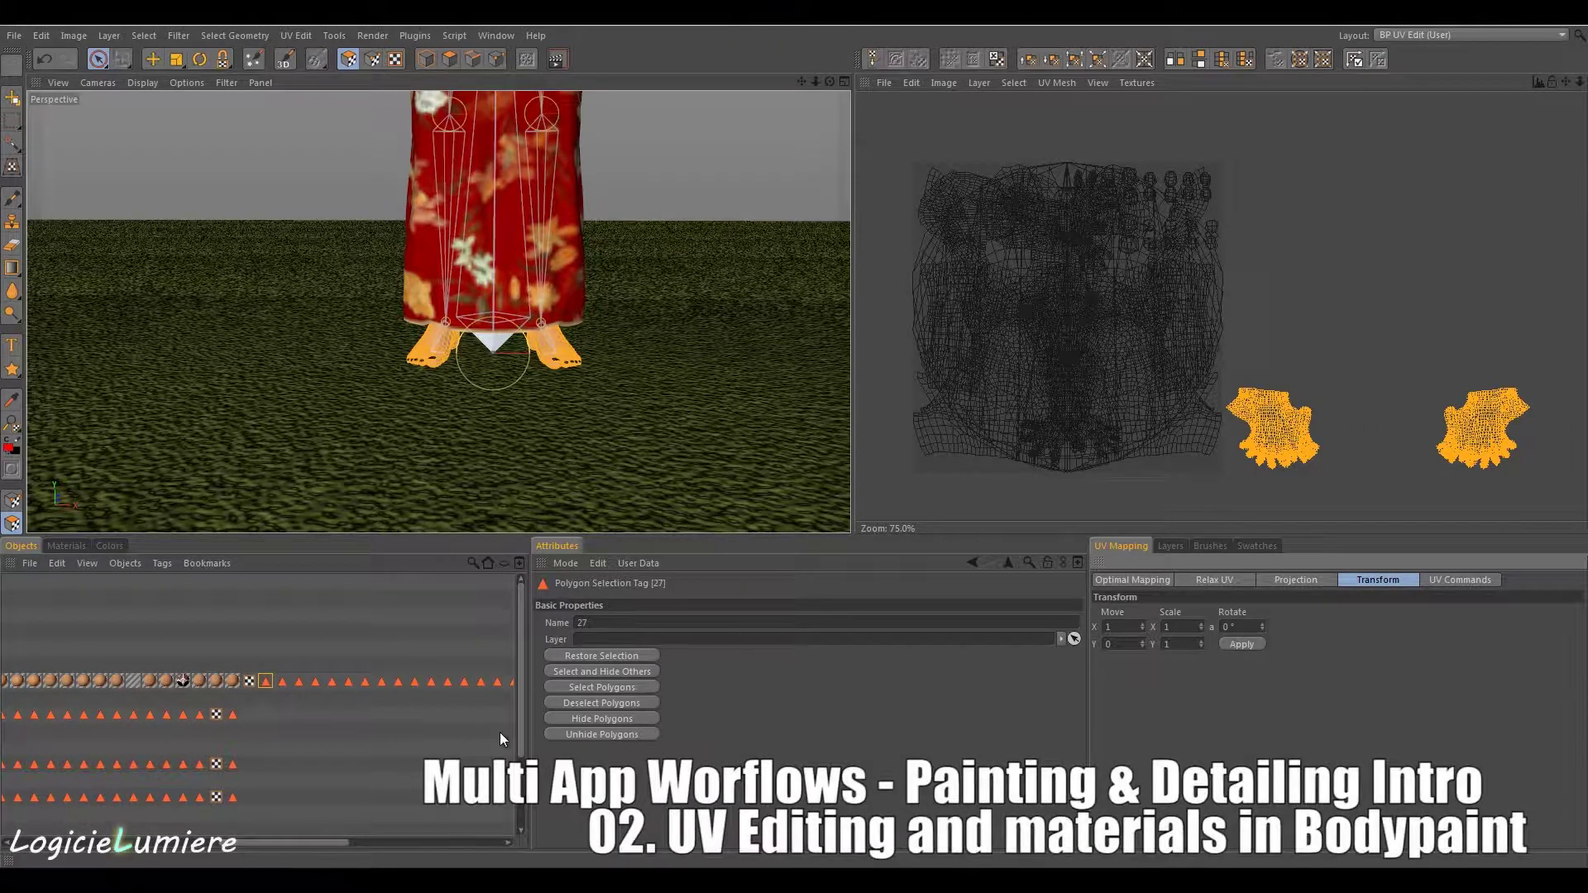
- Select Testa_Mesh's 3_SkinArm texture tag, which uses selection 11, and set its Offset U to 100 %
left_click_drag(306, 842, 162, 849)
left_click(231, 679)
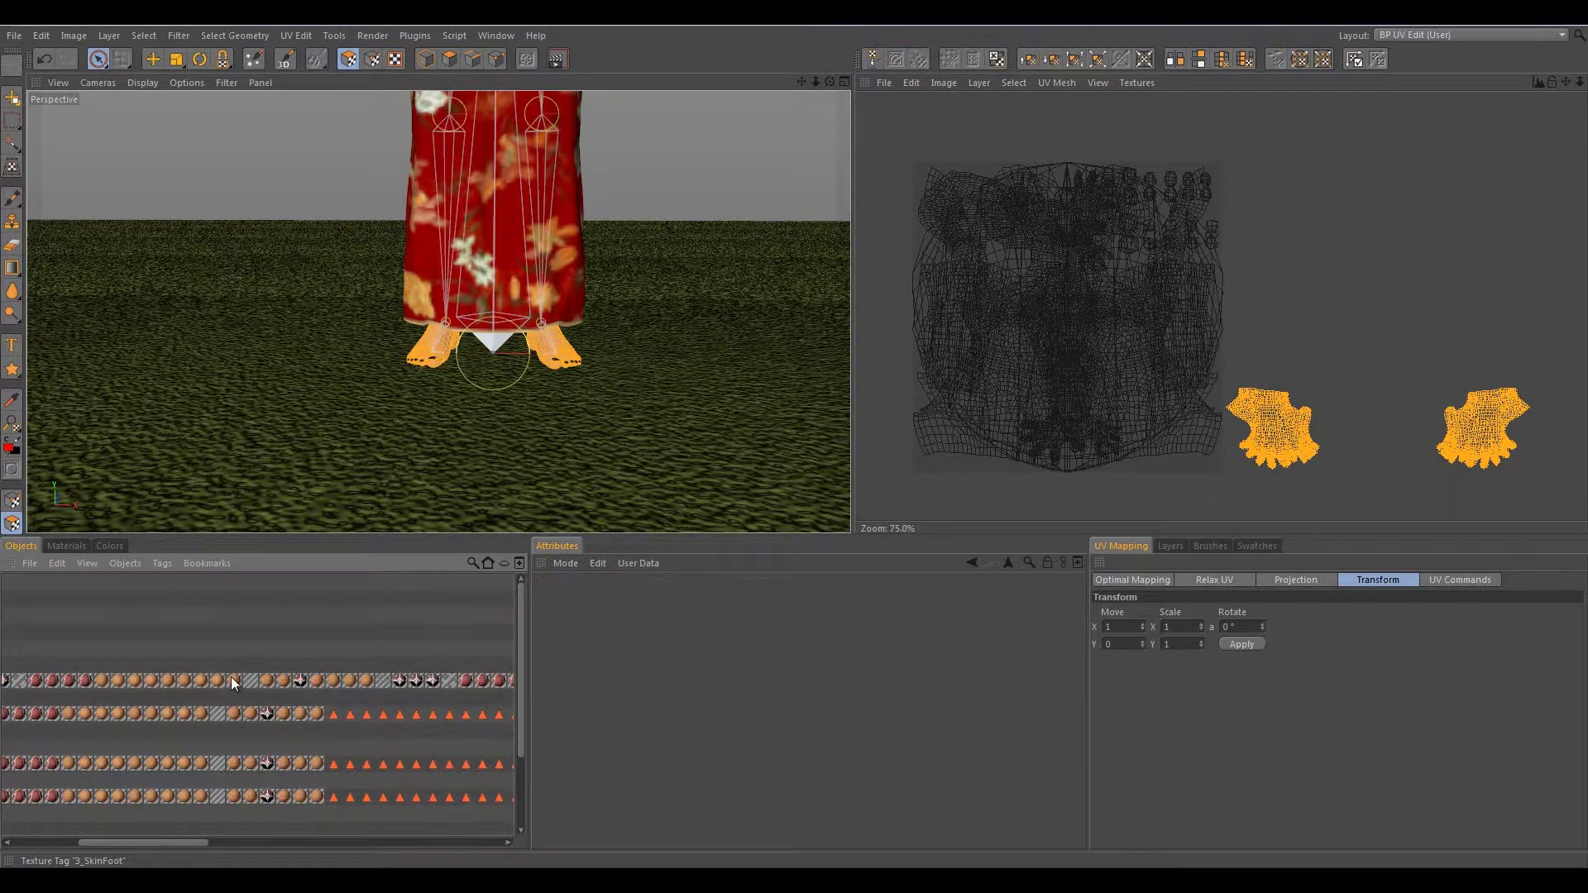
left_click(157, 680)
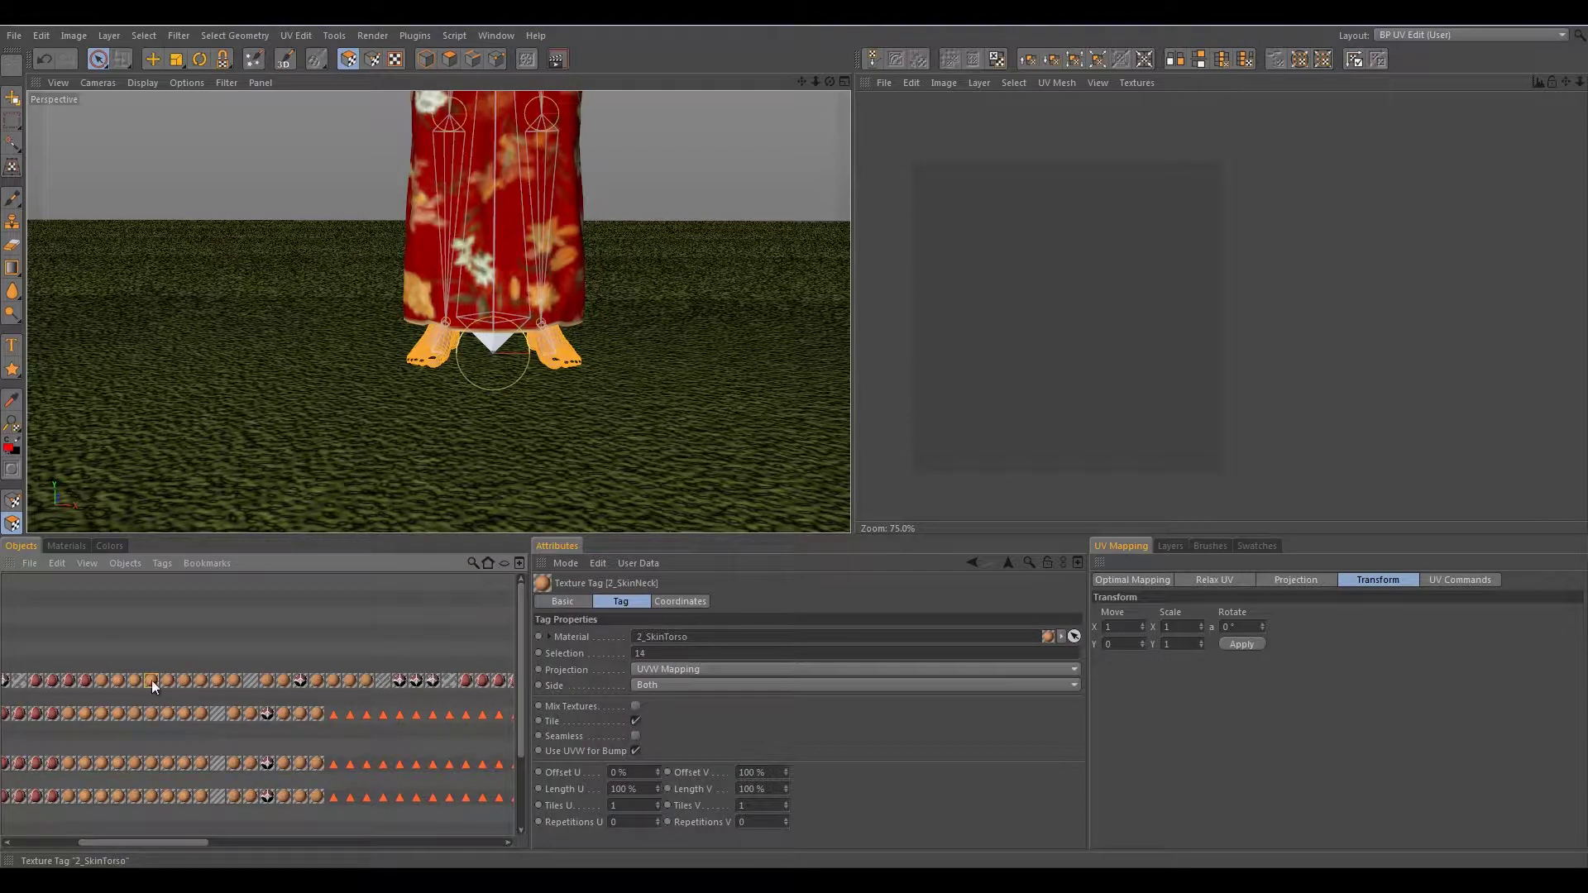
left_click(100, 680)
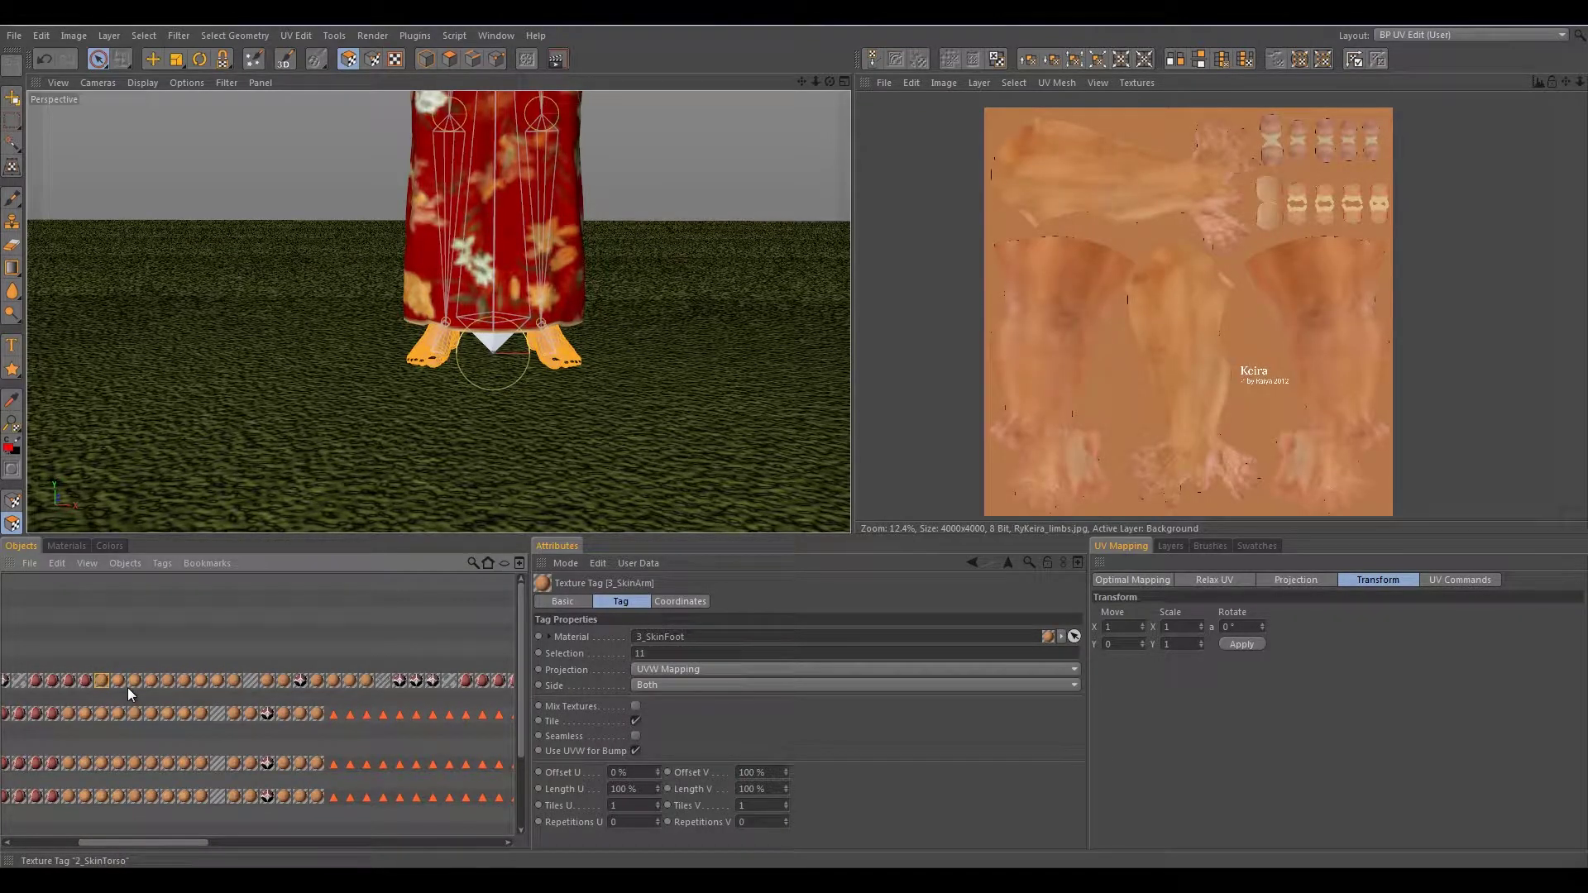
left_click(643, 771)
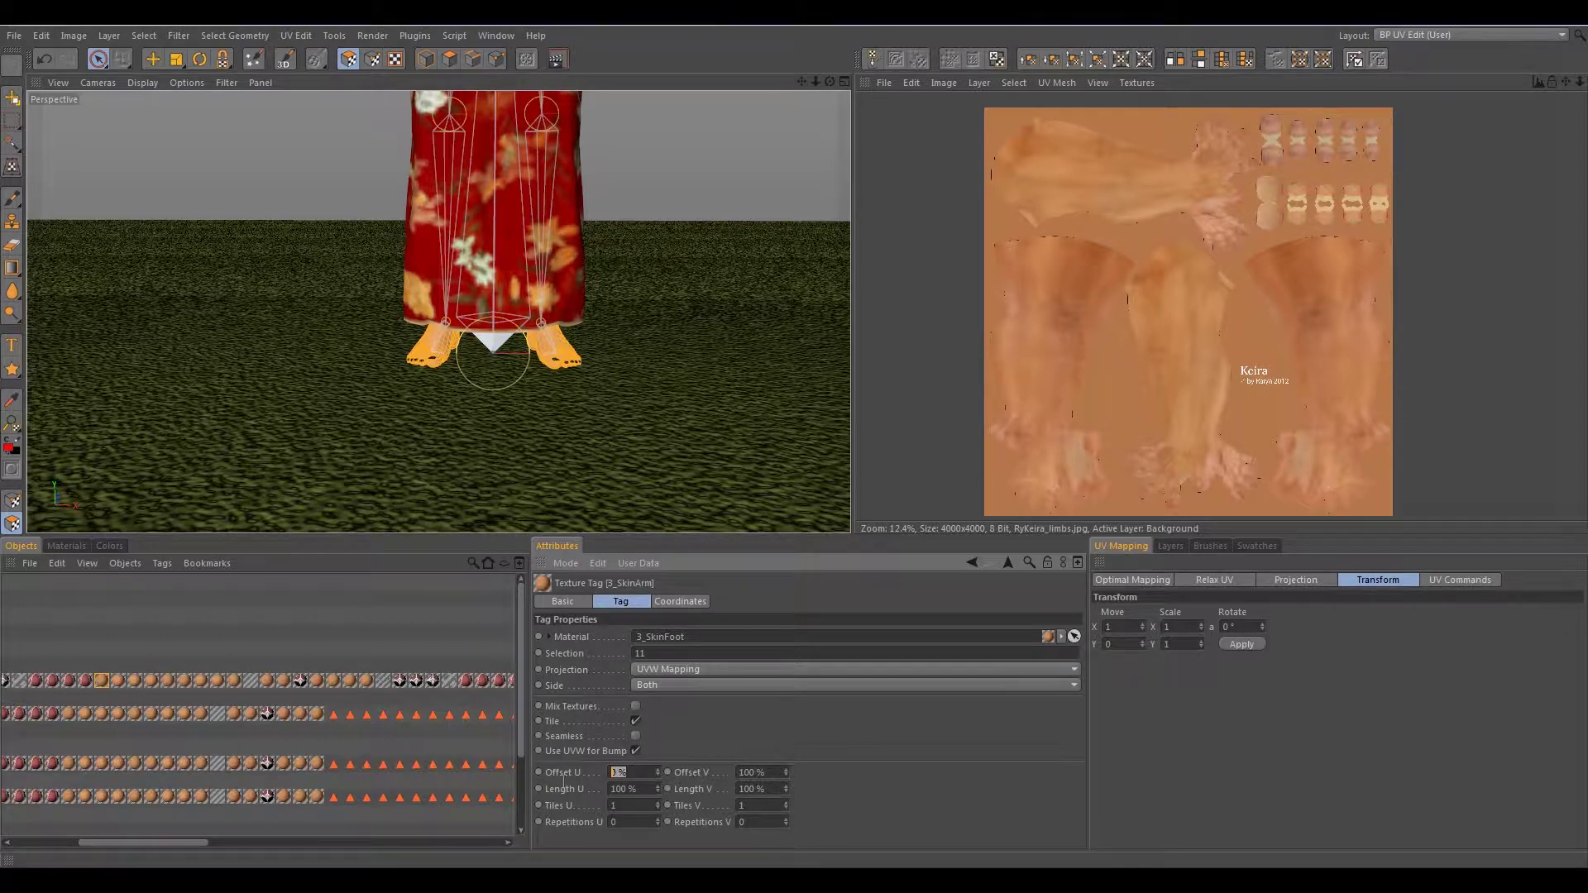
type("100")
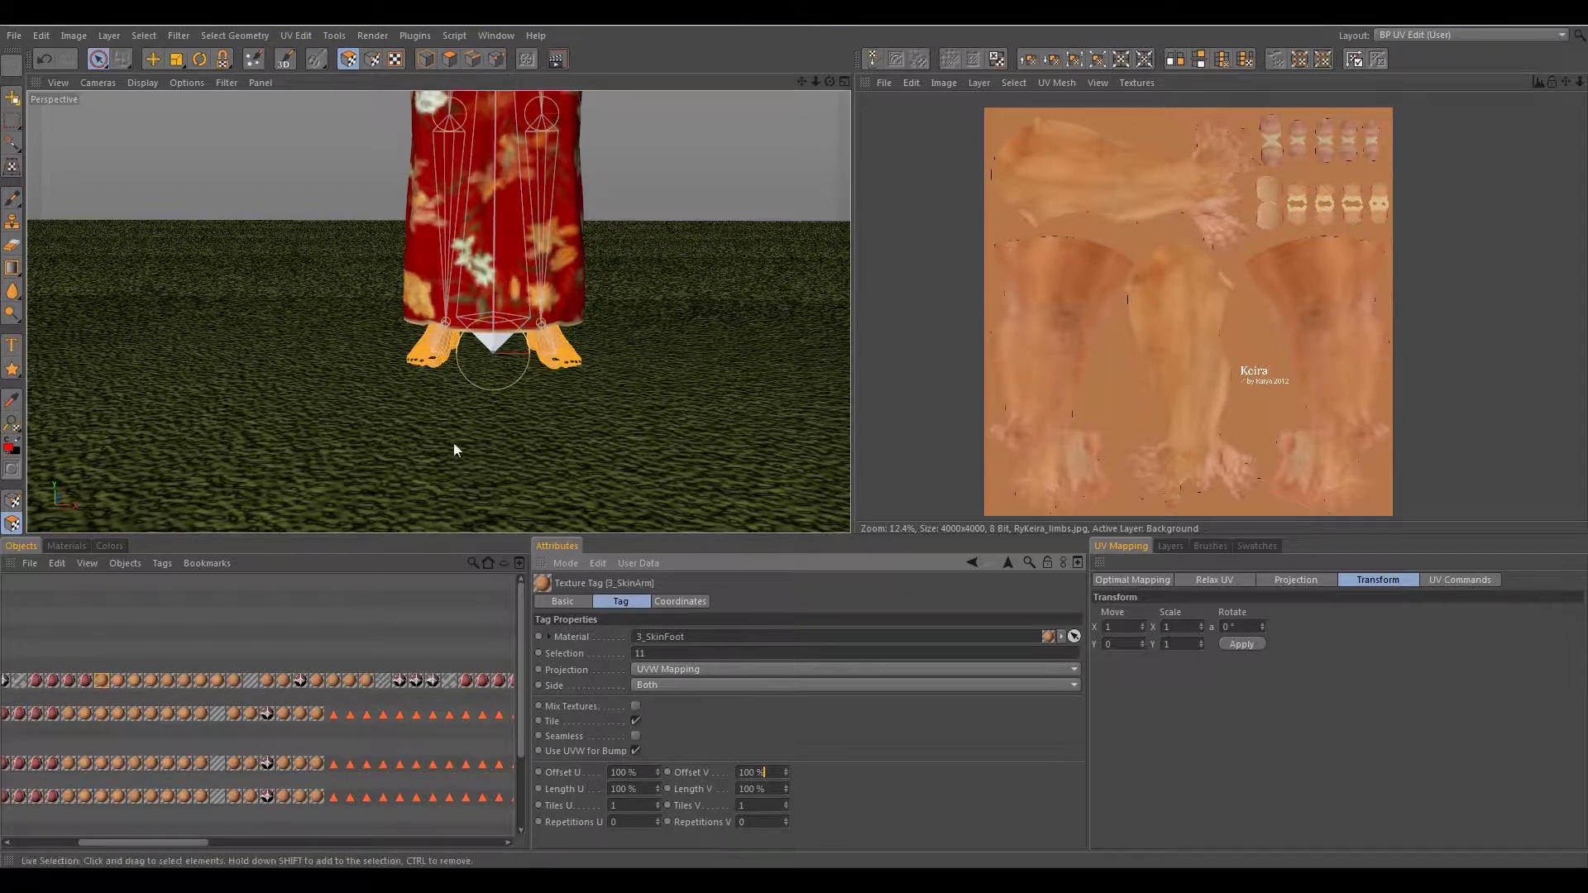
- Examine the character's feet in the 3D view and the full limbs texture alongside
left_click(448, 348)
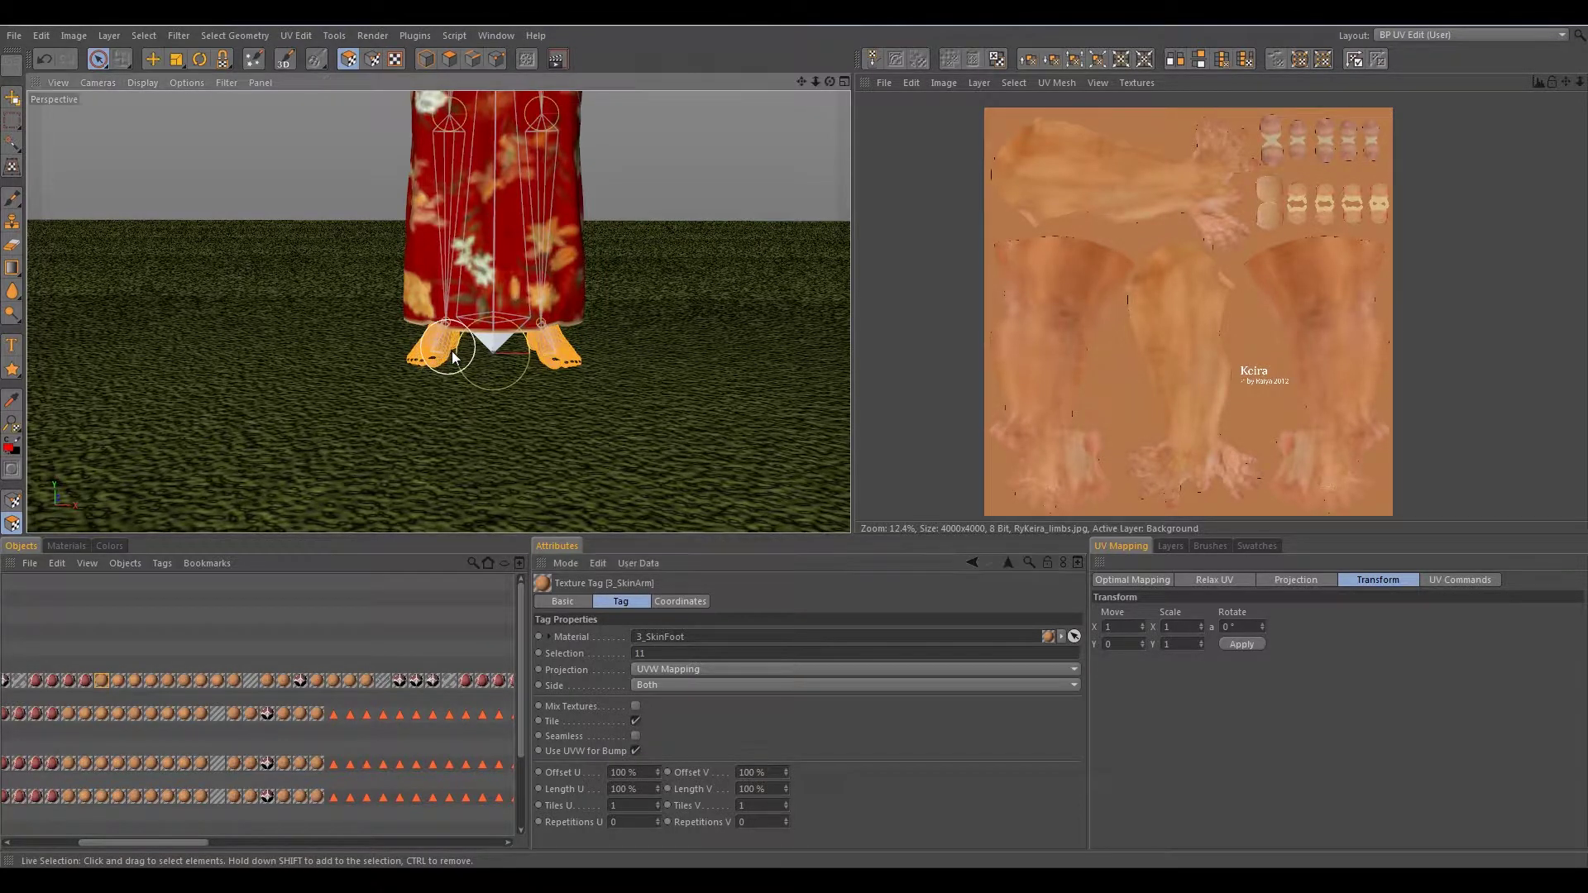
scroll(434, 357, "up", 2)
scroll(441, 347, "up", 1)
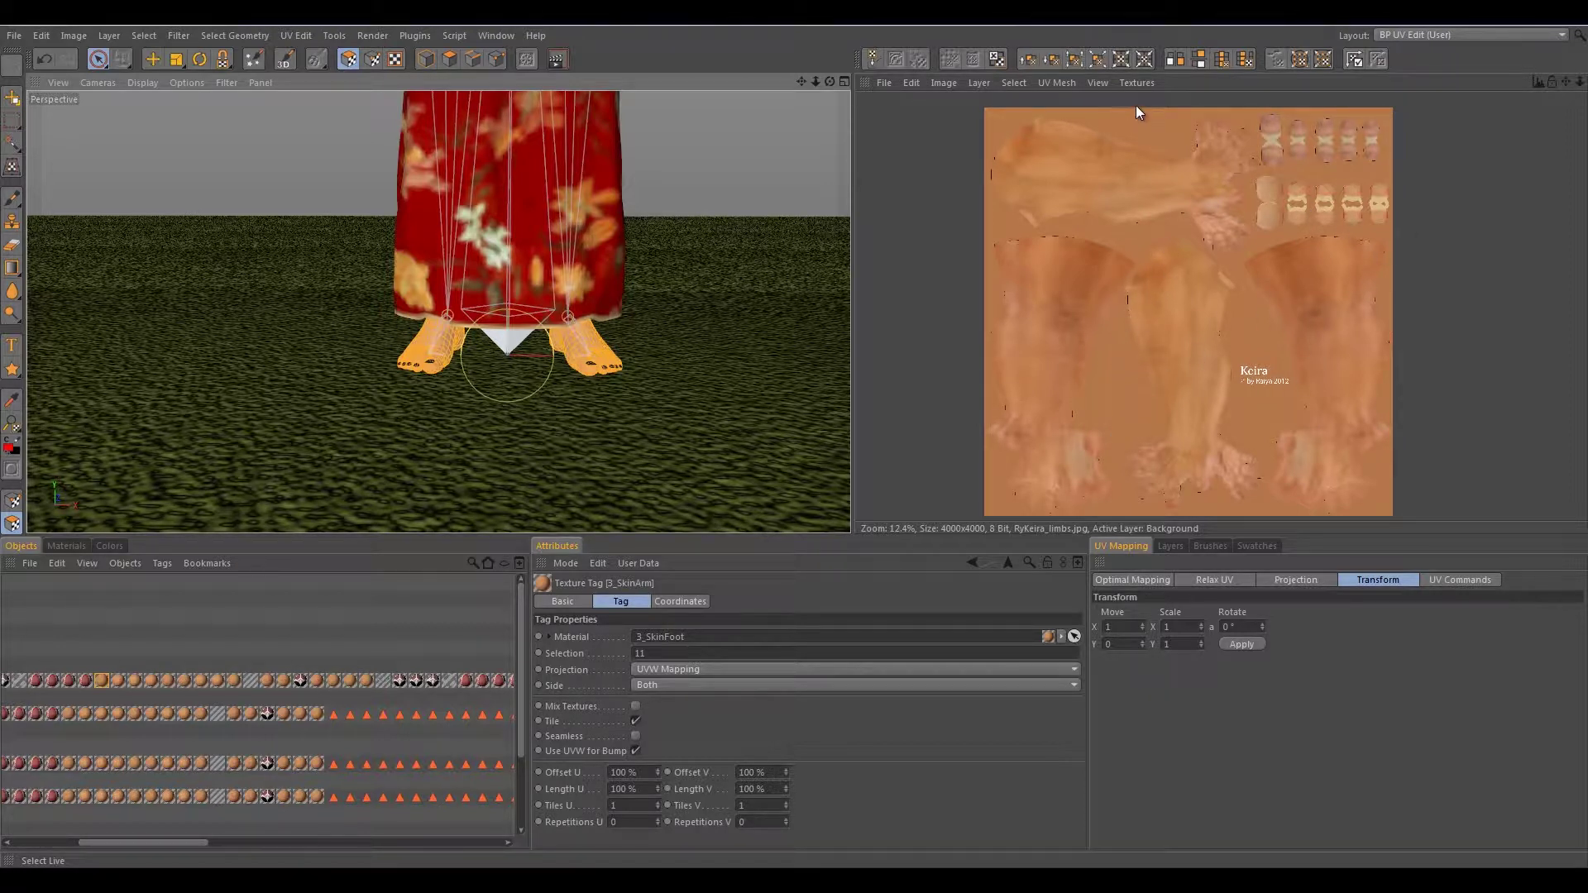
middle_click_drag(1209, 133, 1194, 401)
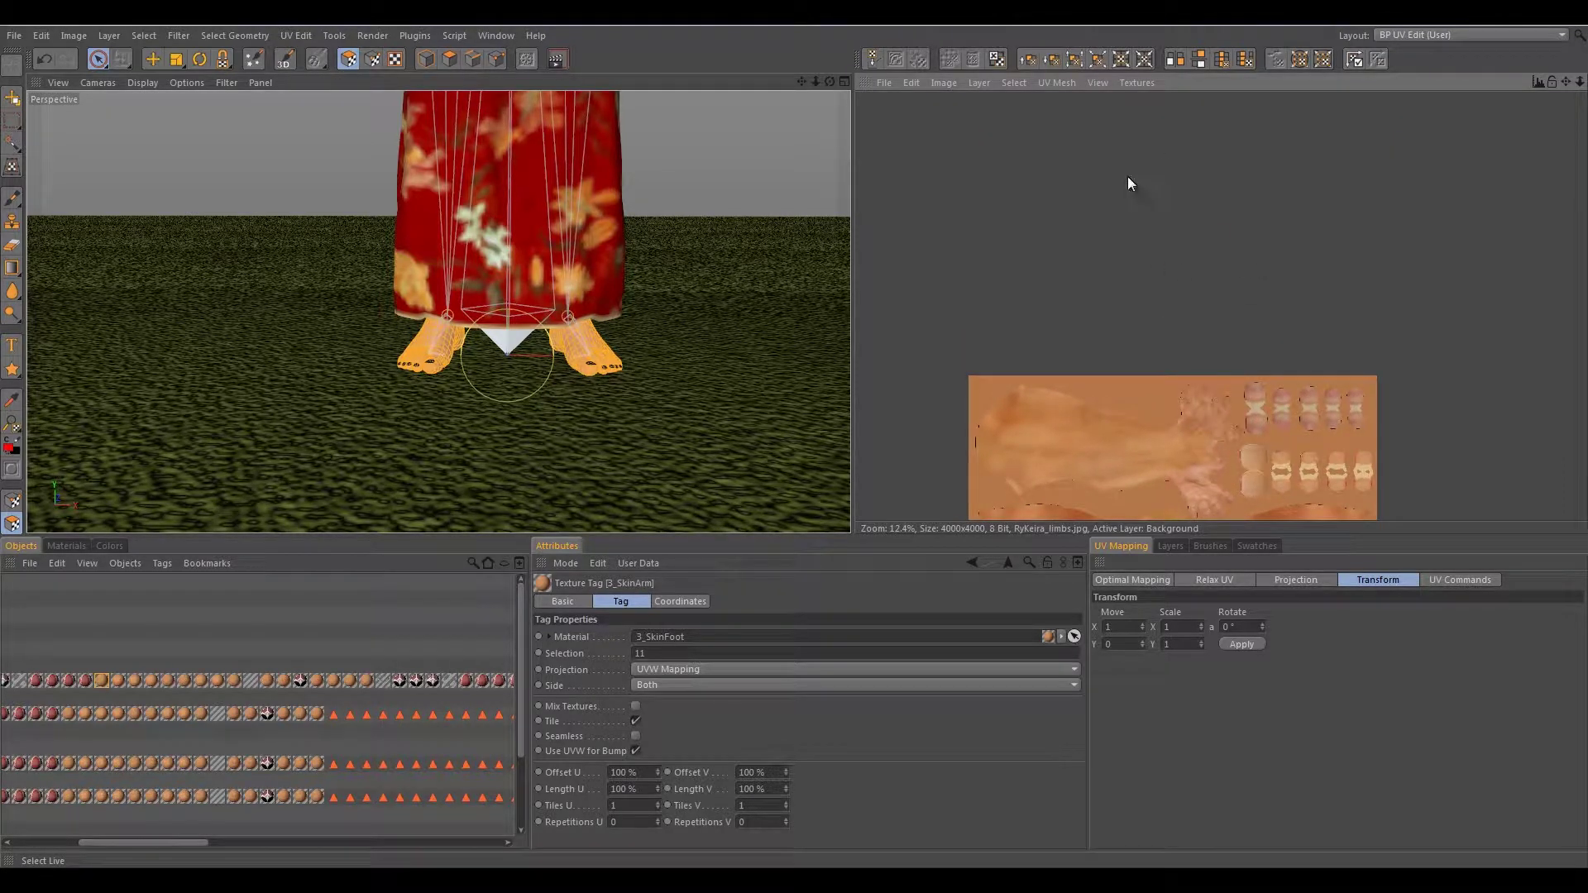
scroll(1227, 276, "down", 2)
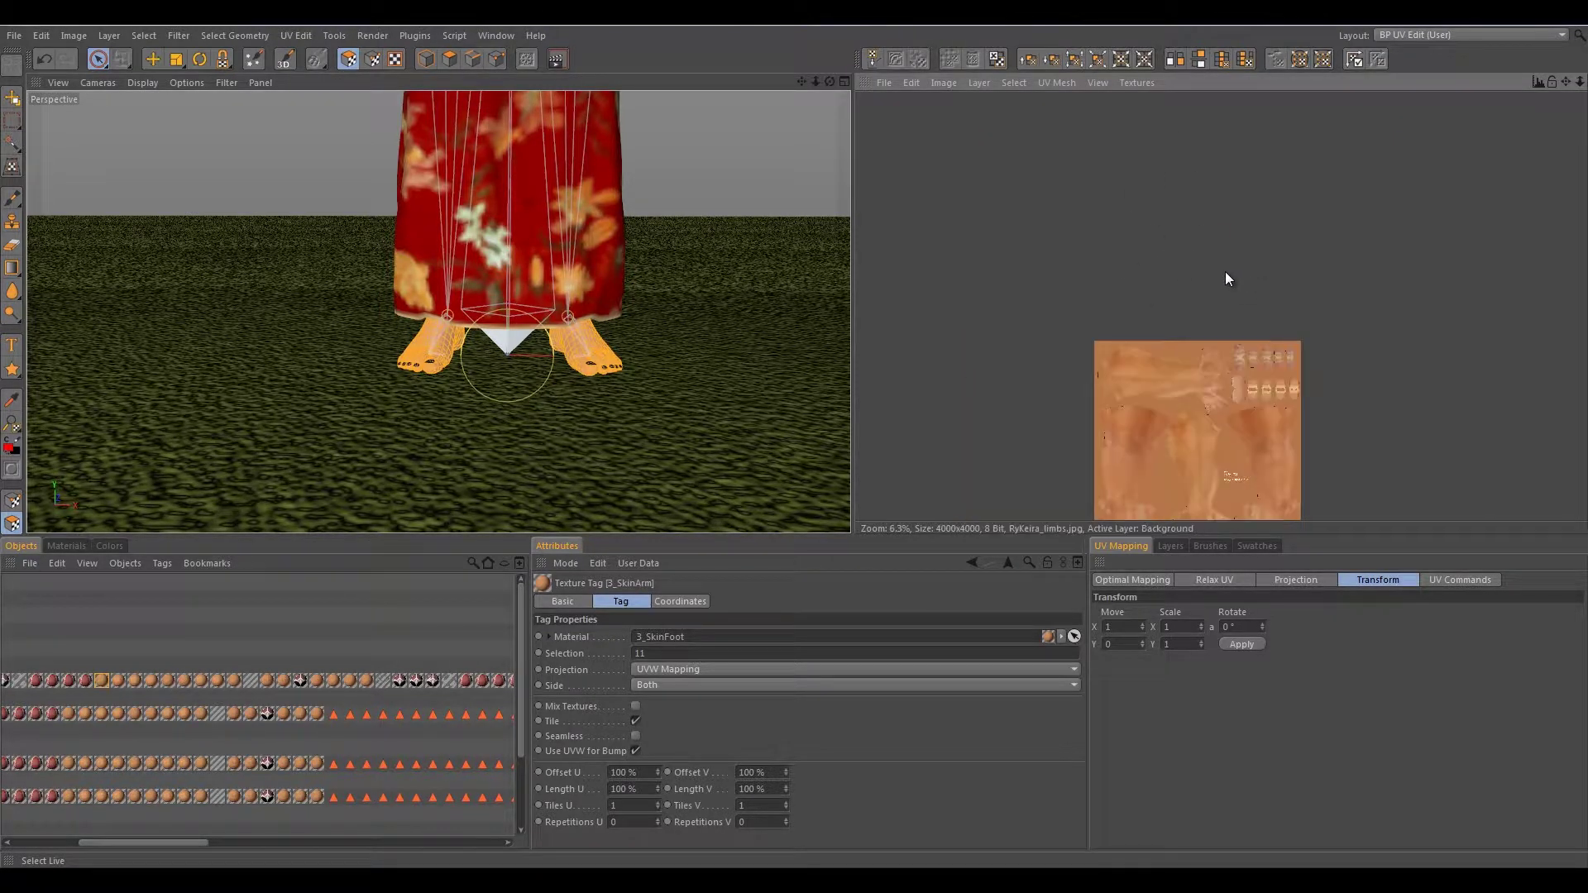
middle_click_drag(1206, 447, 1067, 380)
scroll(1055, 384, "up", 2)
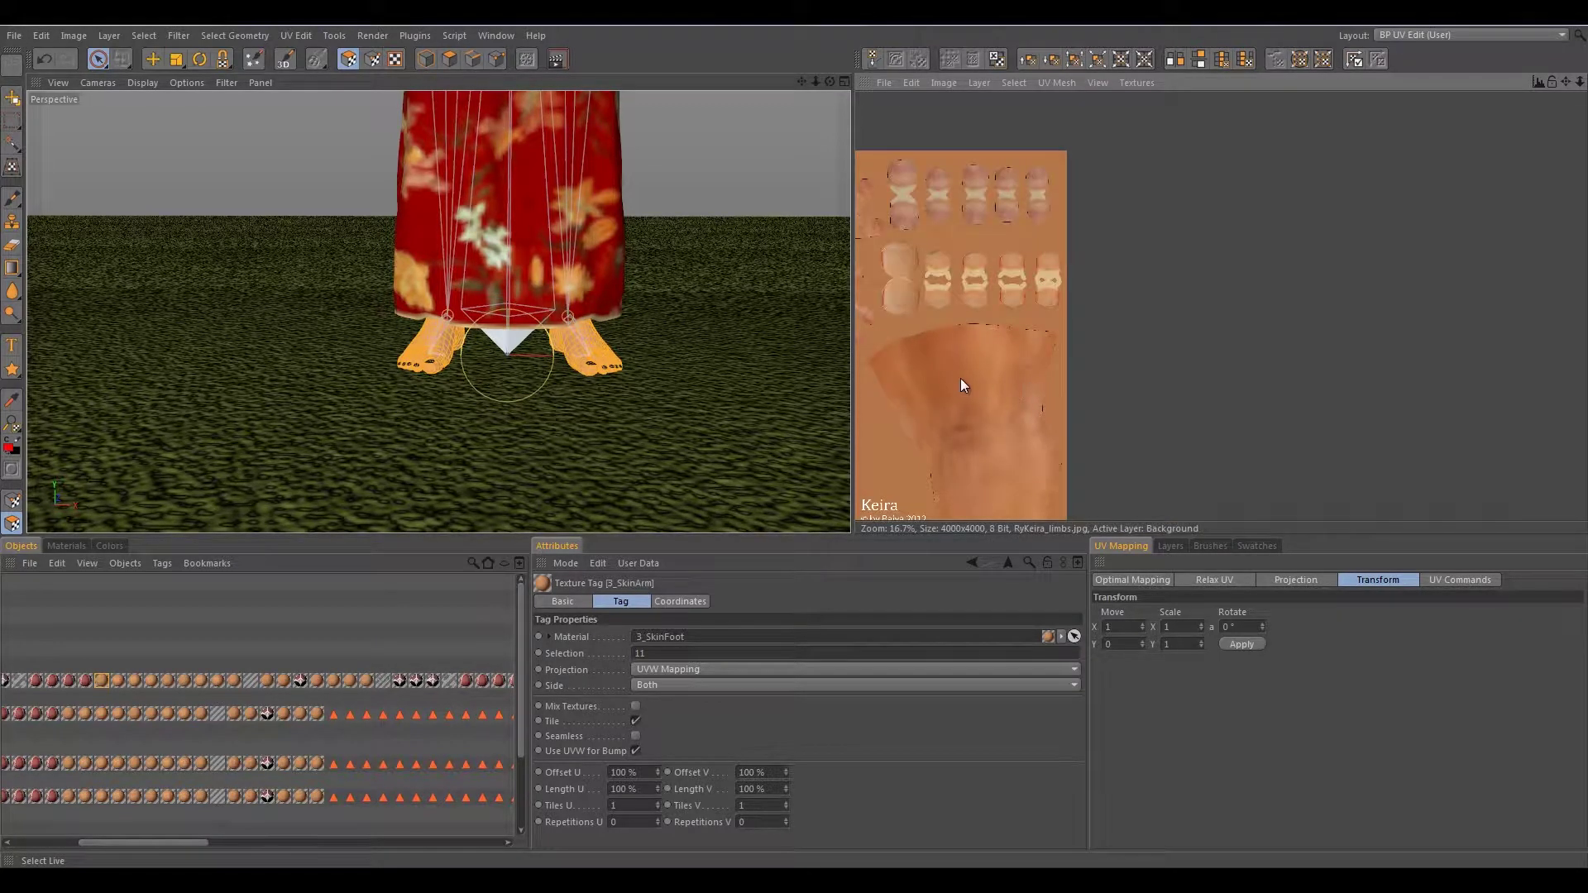
scroll(964, 377, "up", 1)
middle_click_drag(1214, 344, 1299, 331)
scroll(1208, 335, "down", 2)
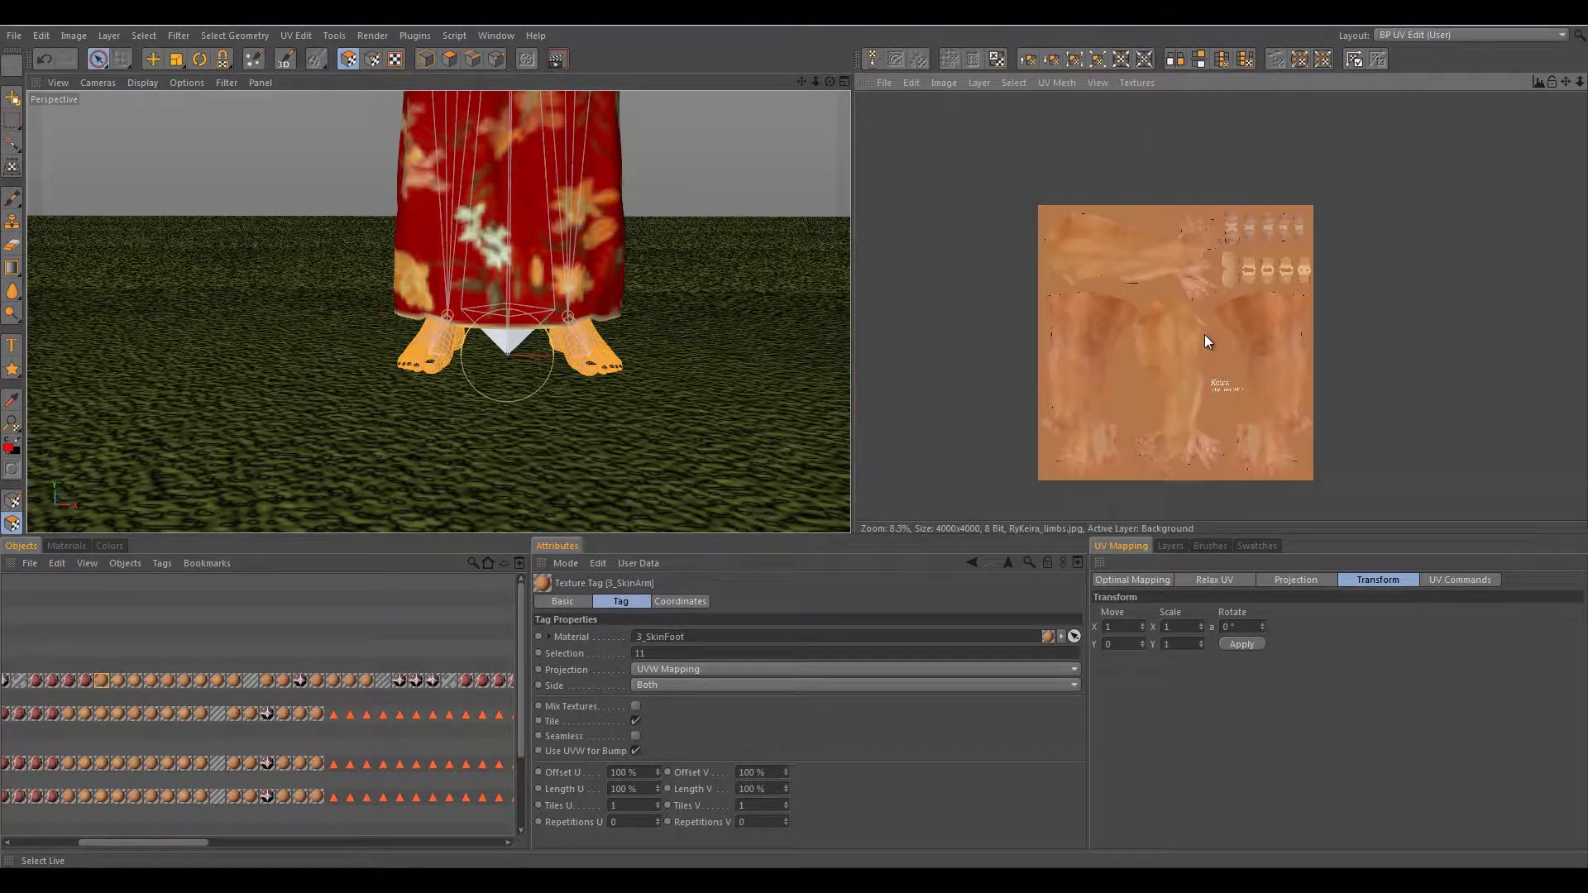
middle_click_drag(1192, 340, 1132, 344)
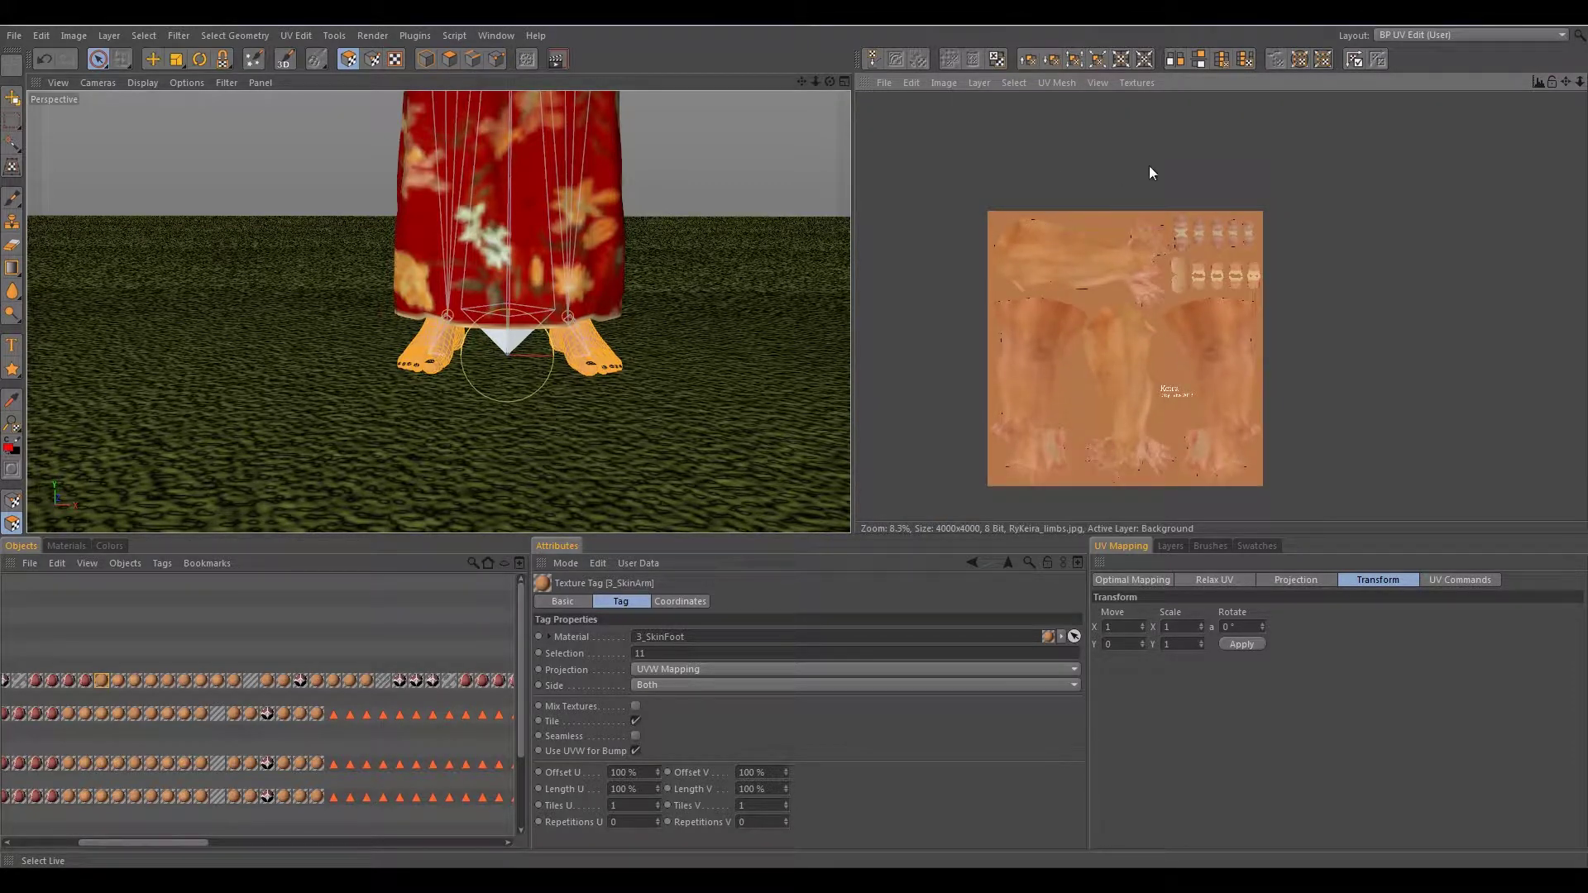
- Display the limbs texture as a tiled texture and extend the tiling to the V direction
left_click(1090, 82)
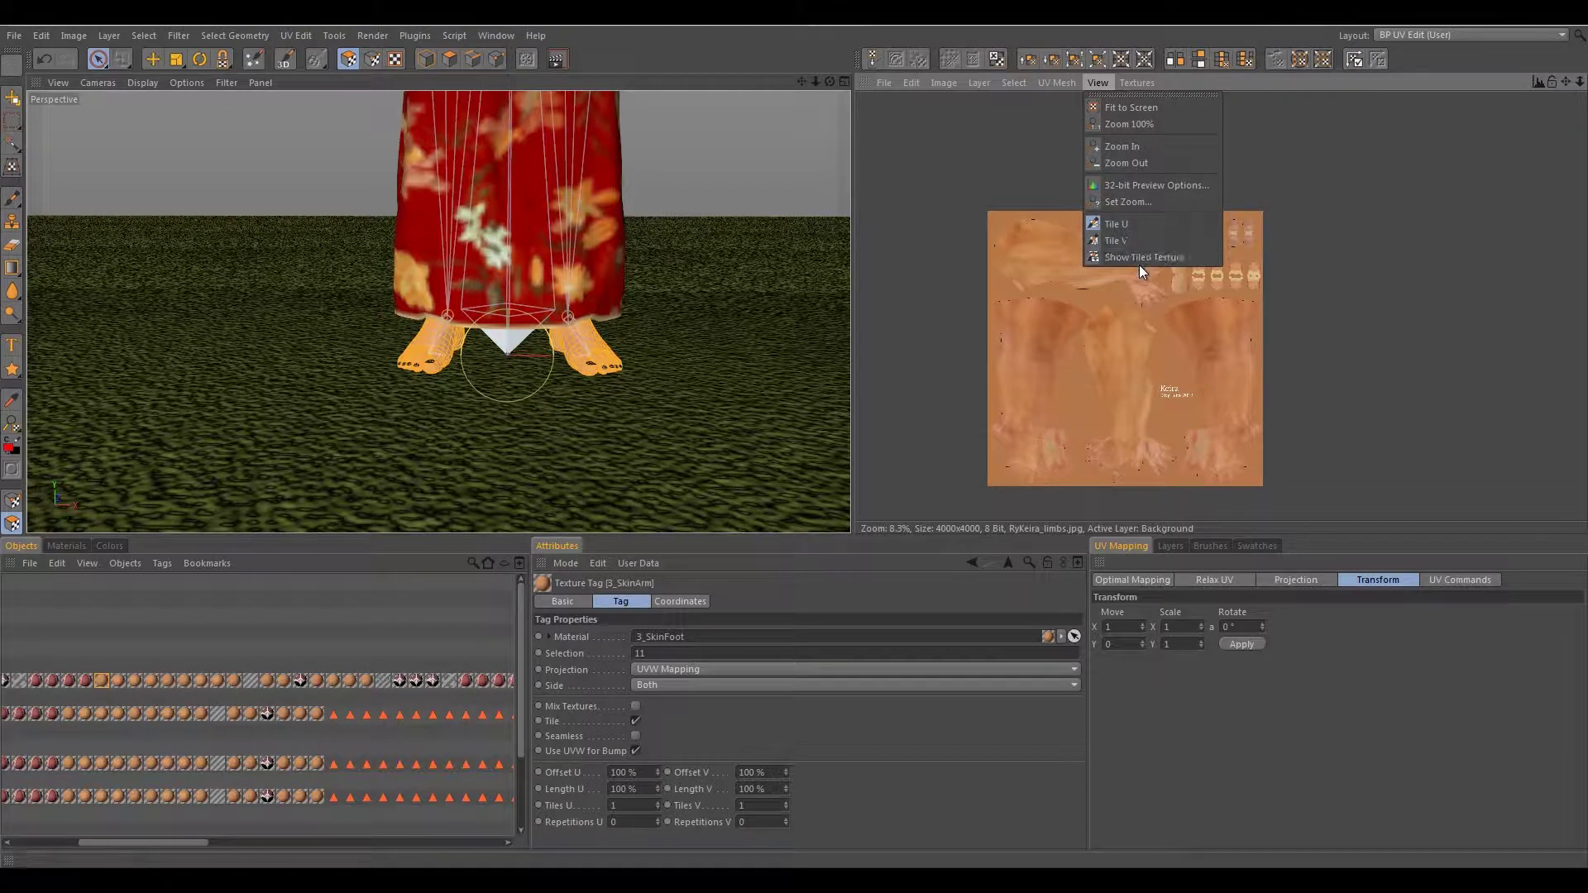
left_click(1139, 258)
scroll(1145, 346, "down", 5)
scroll(1145, 349, "up", 4)
scroll(1147, 349, "down", 1)
middle_click_drag(1145, 361, 1175, 365)
left_click(1056, 83)
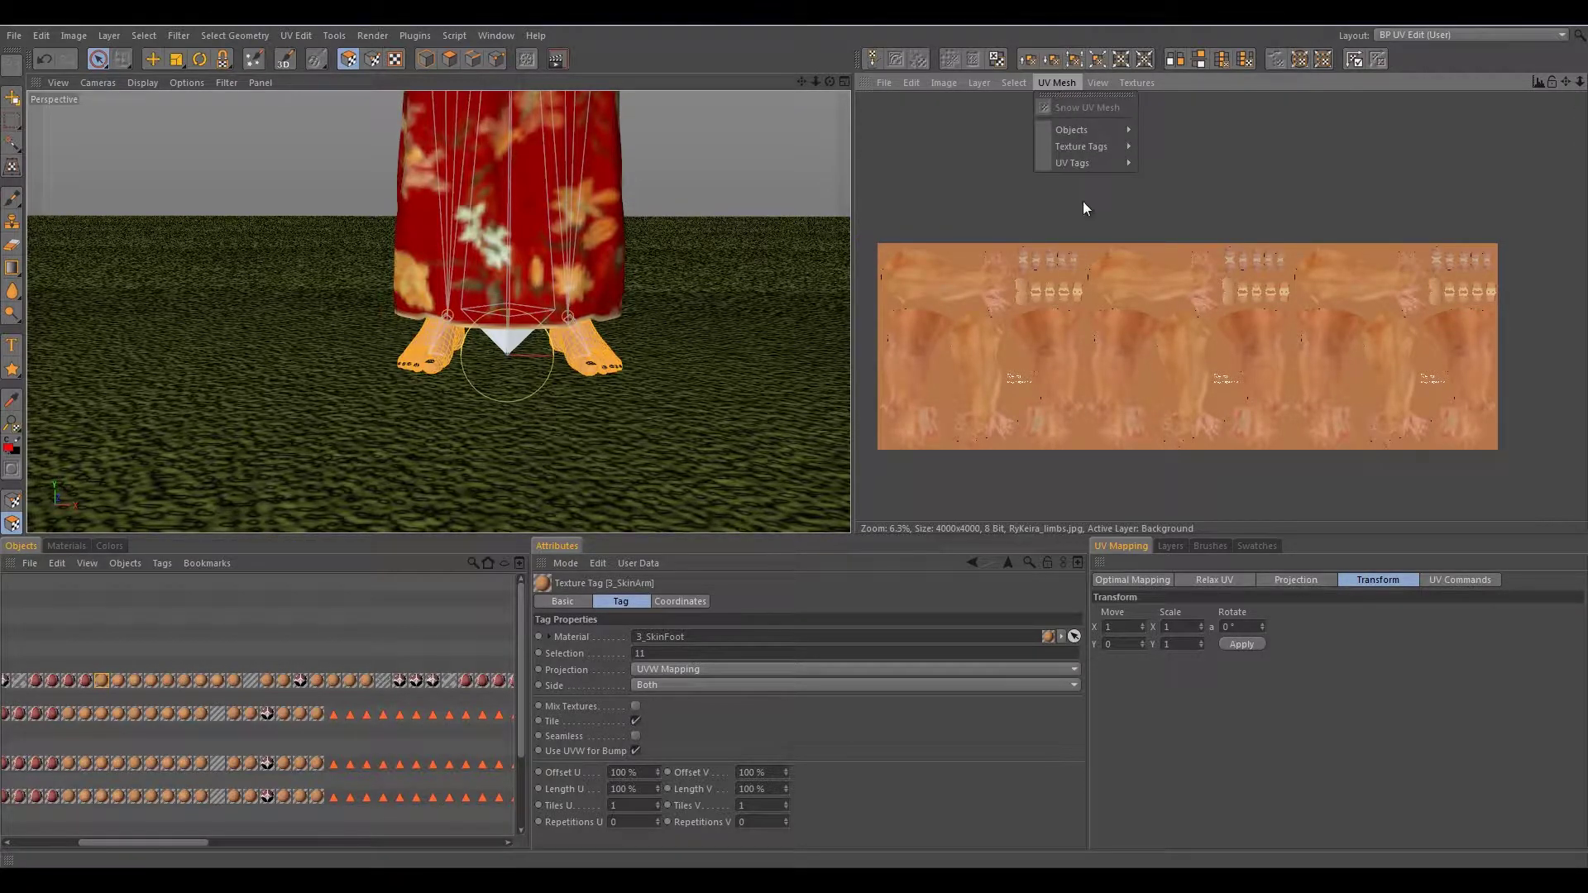
left_click(1098, 83)
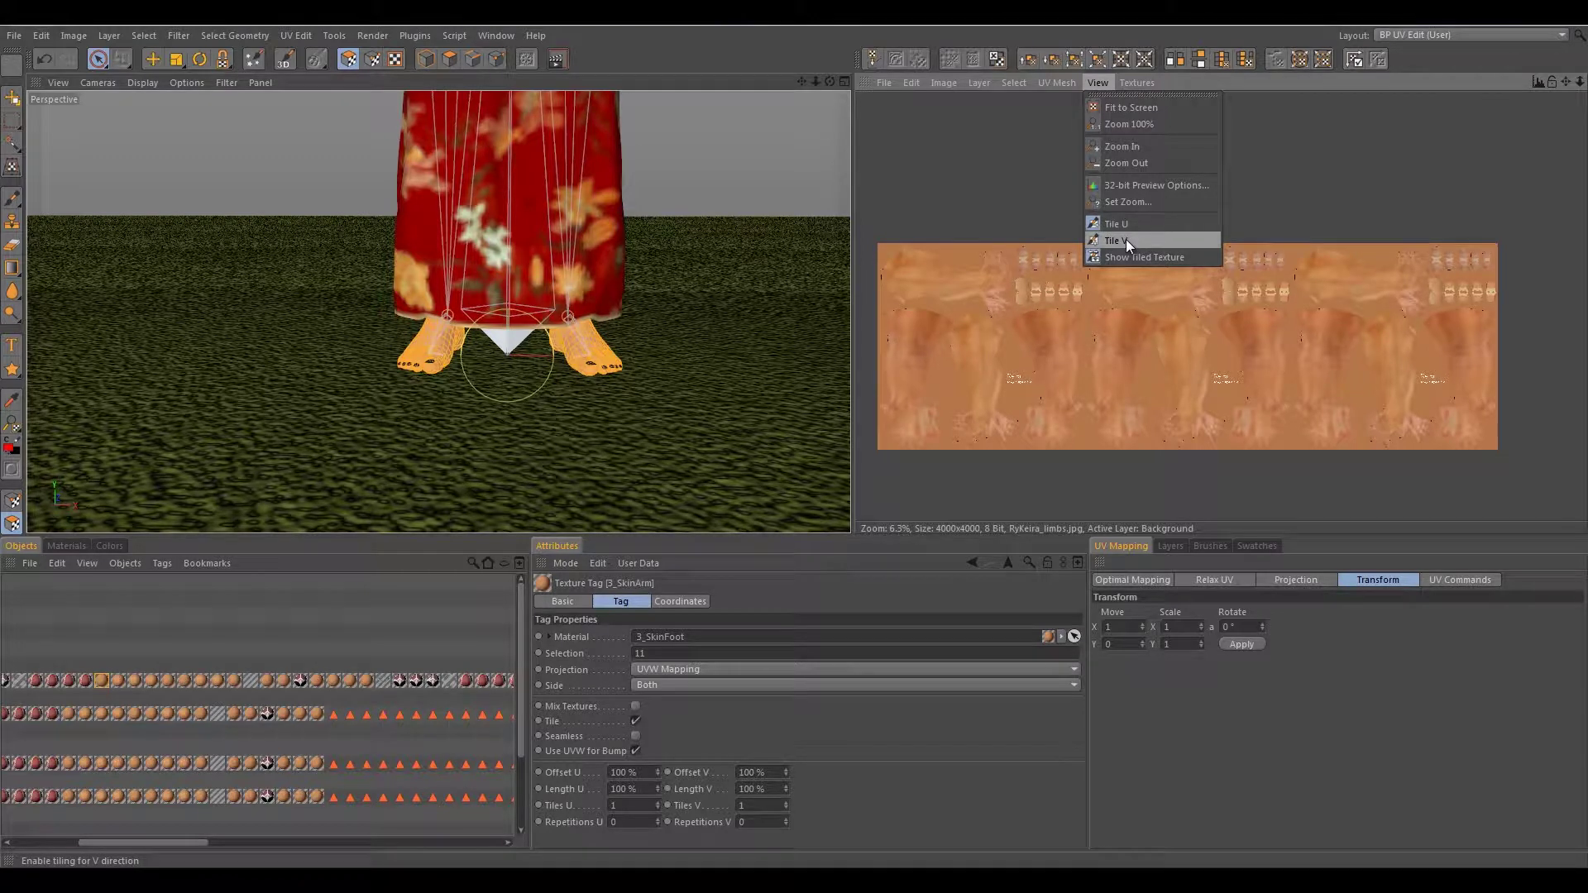
left_click(1127, 241)
scroll(1149, 265, "down", 2)
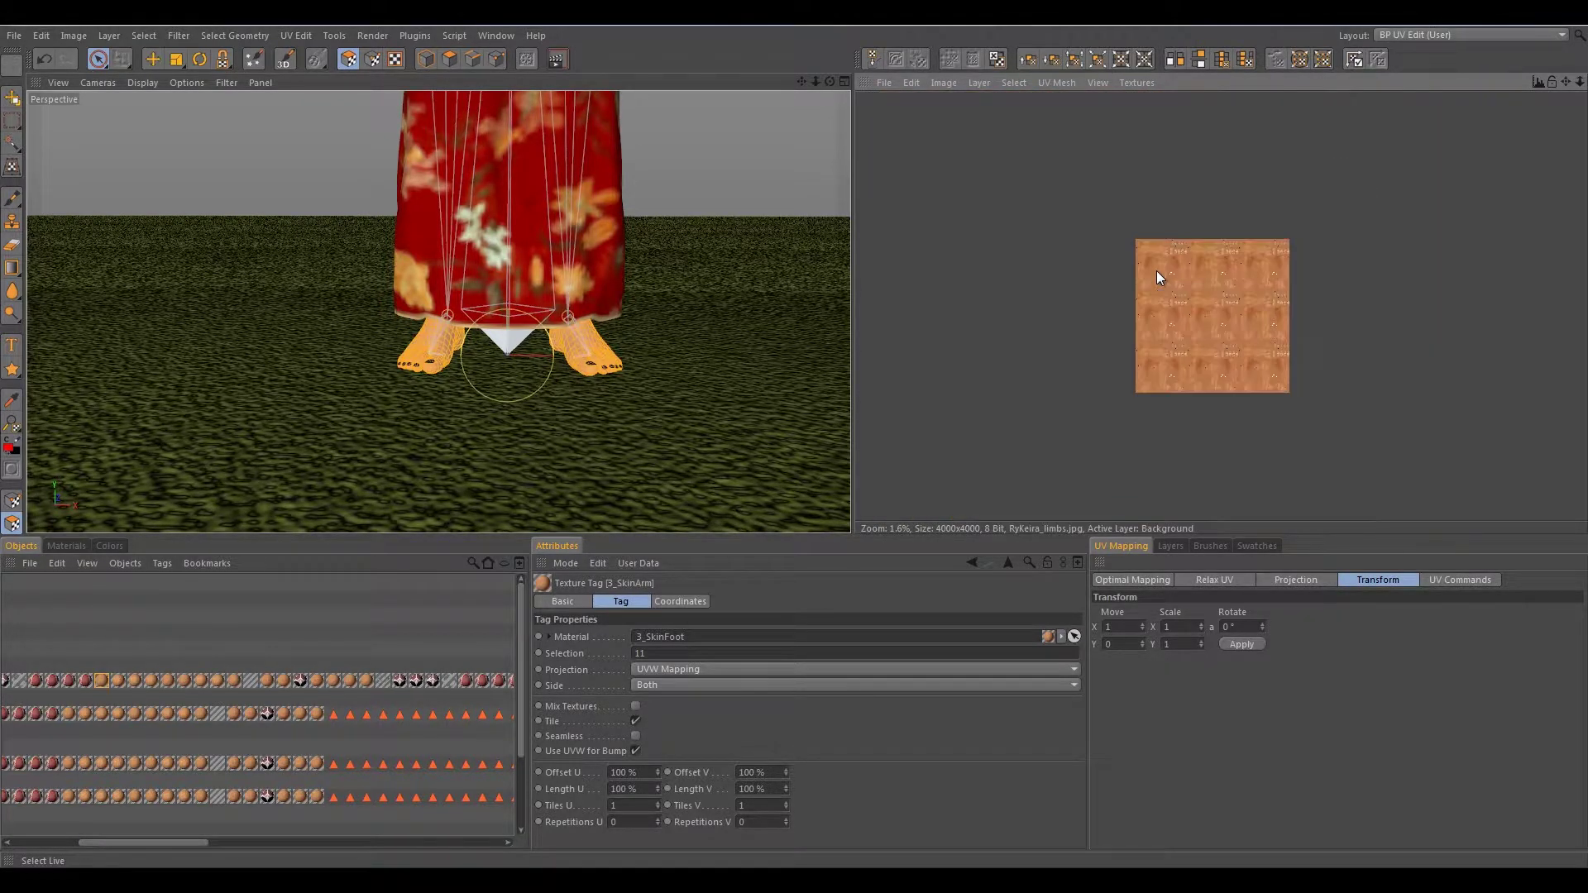
- Turn off V and U tiling for the limbs texture display
left_click(1096, 83)
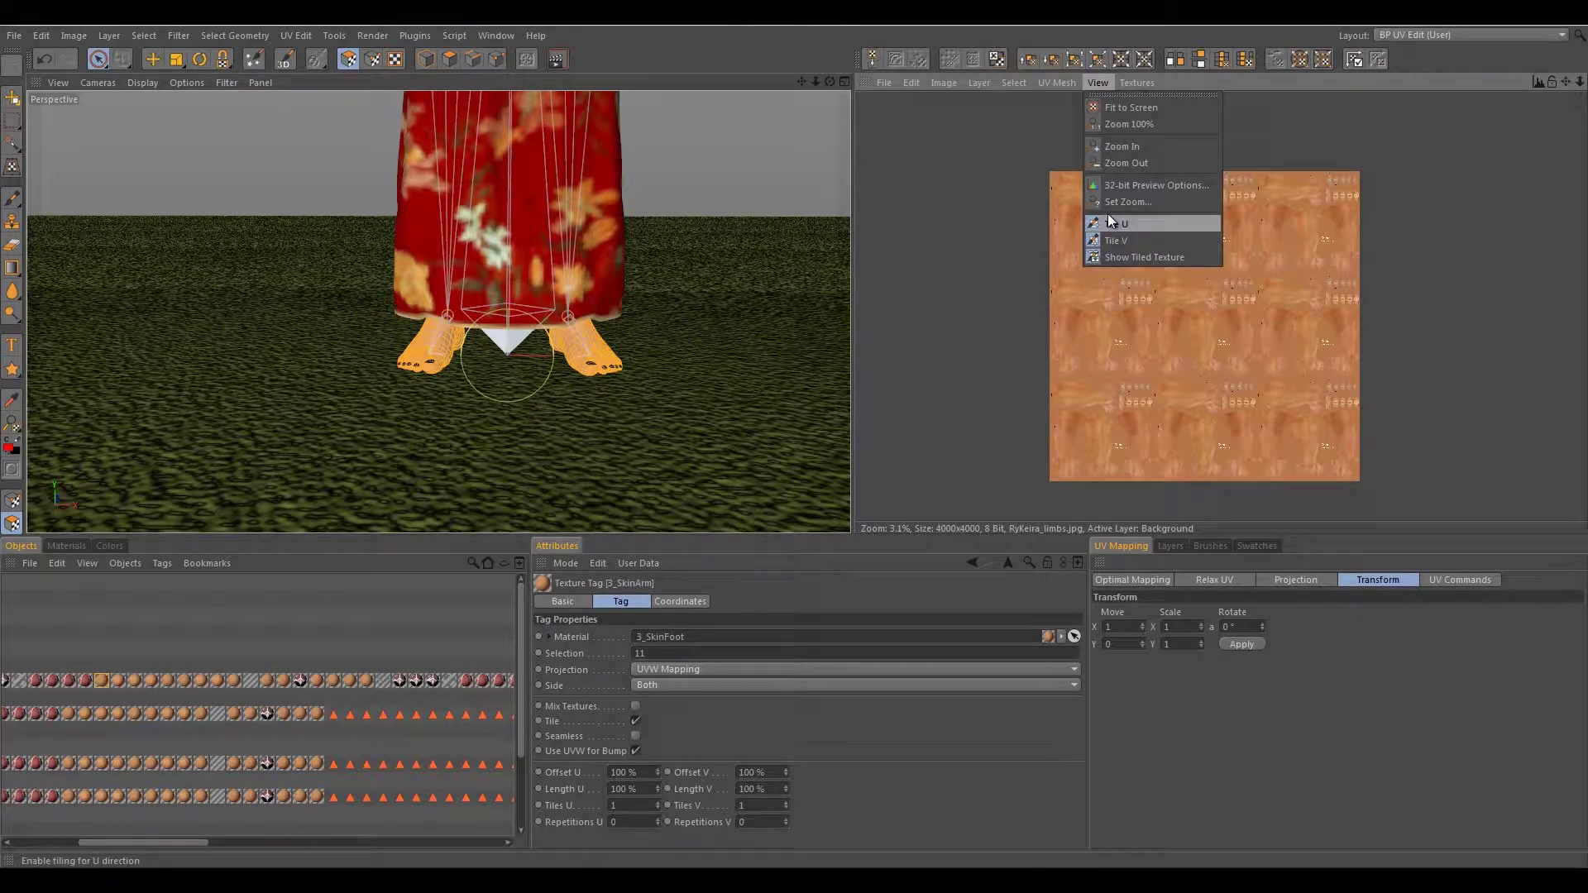
left_click(1106, 241)
left_click(1099, 83)
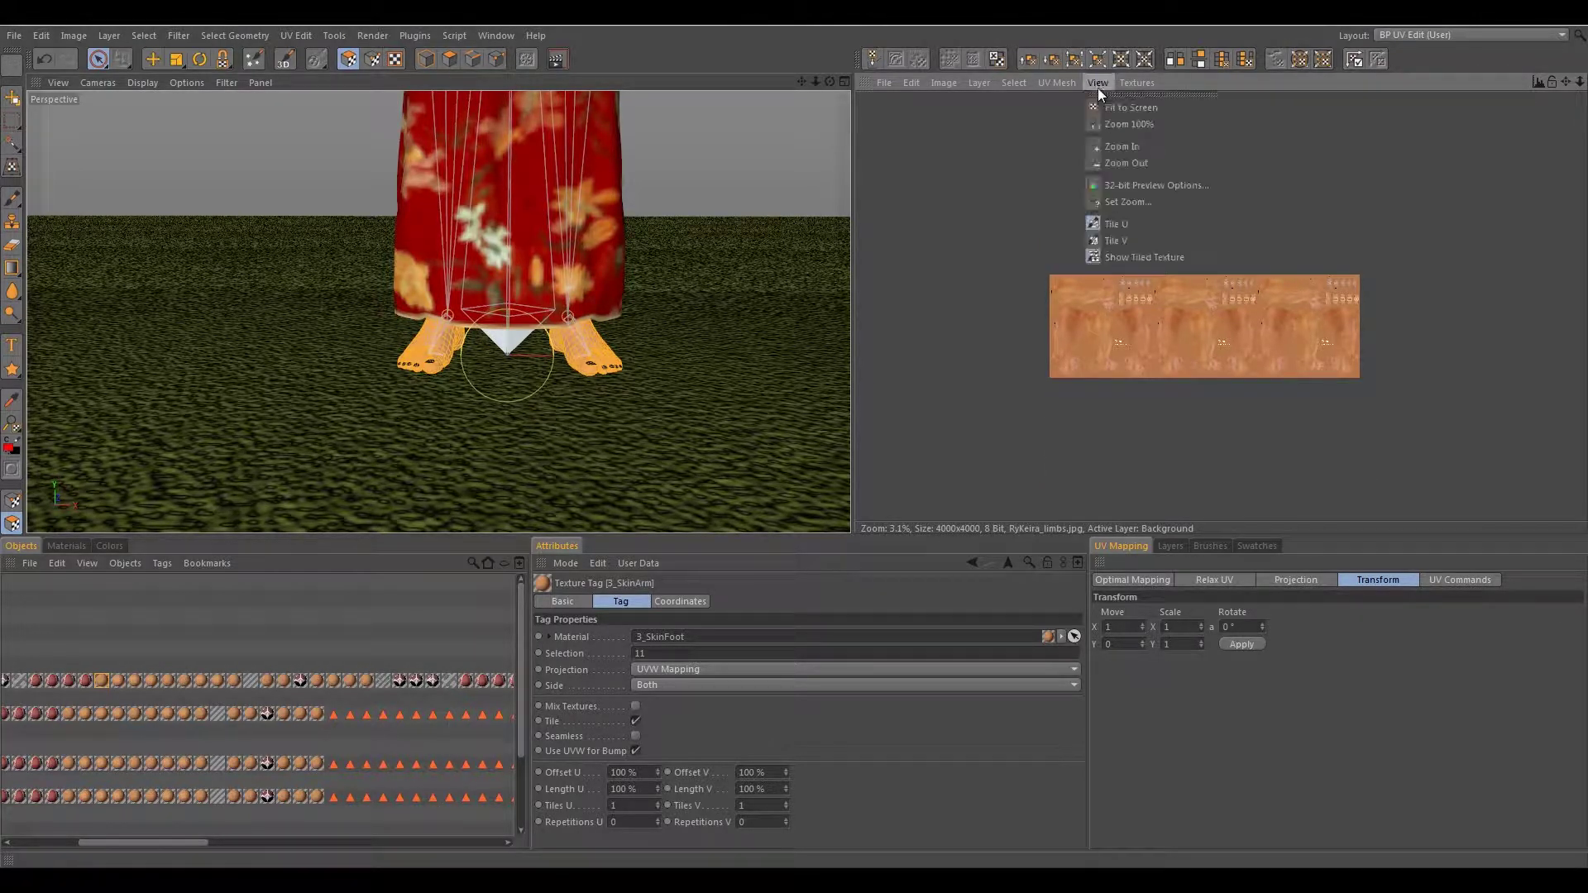
left_click(1119, 225)
scroll(1193, 366, "up", 5)
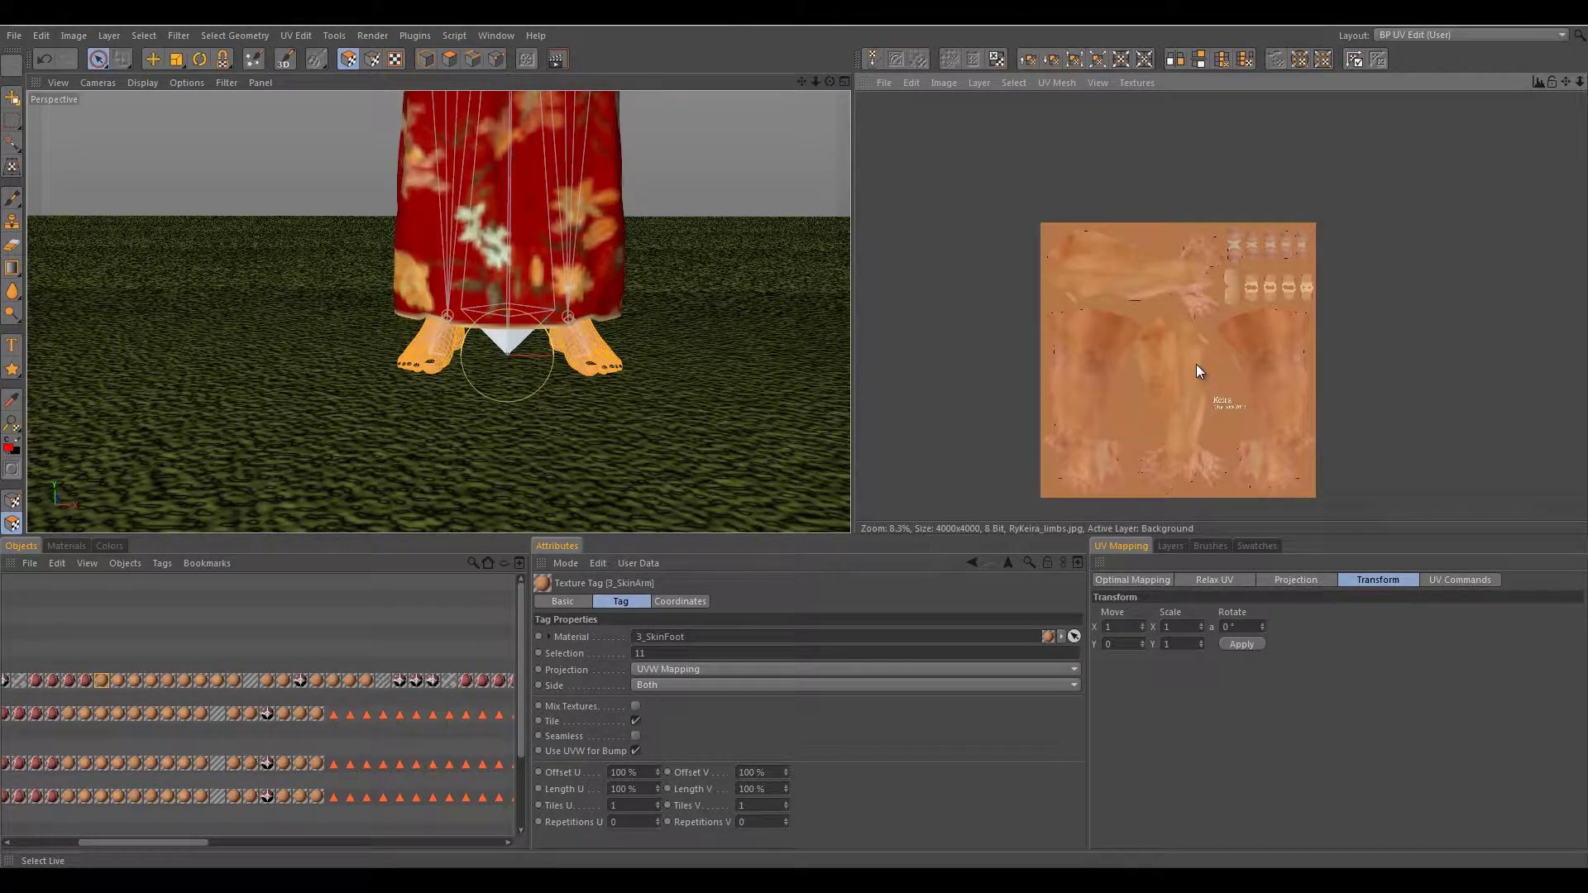
middle_click_drag(1137, 360, 1152, 339, "alt")
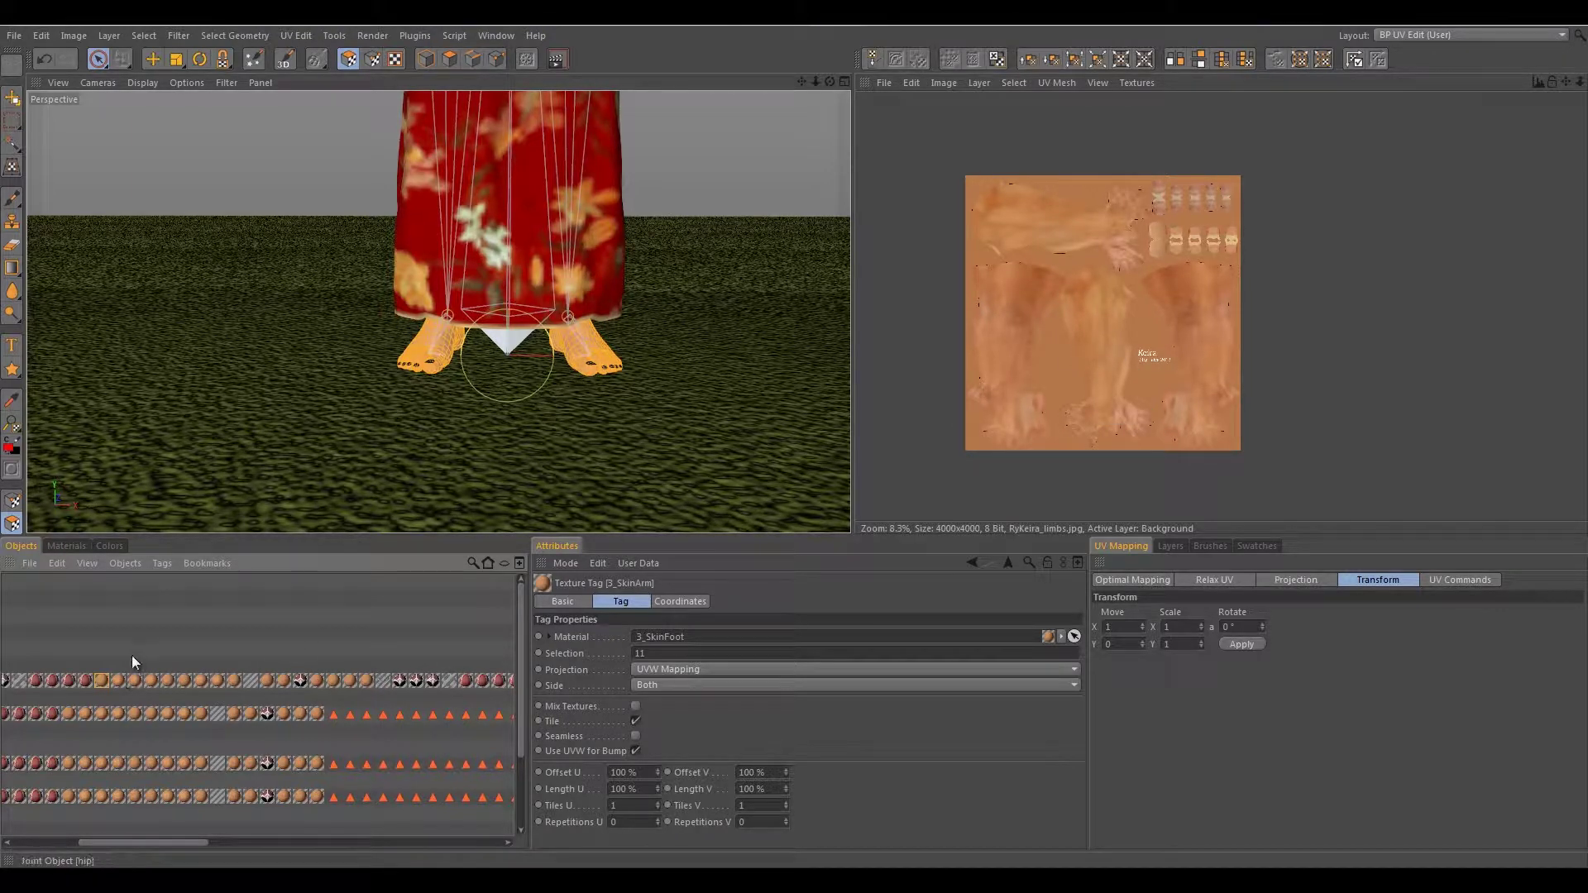
- Compare the 2_SkinTorso texture tag with the neighbouring 3_SkinArm tag, leaving 3_SkinArm selected
left_click(119, 679)
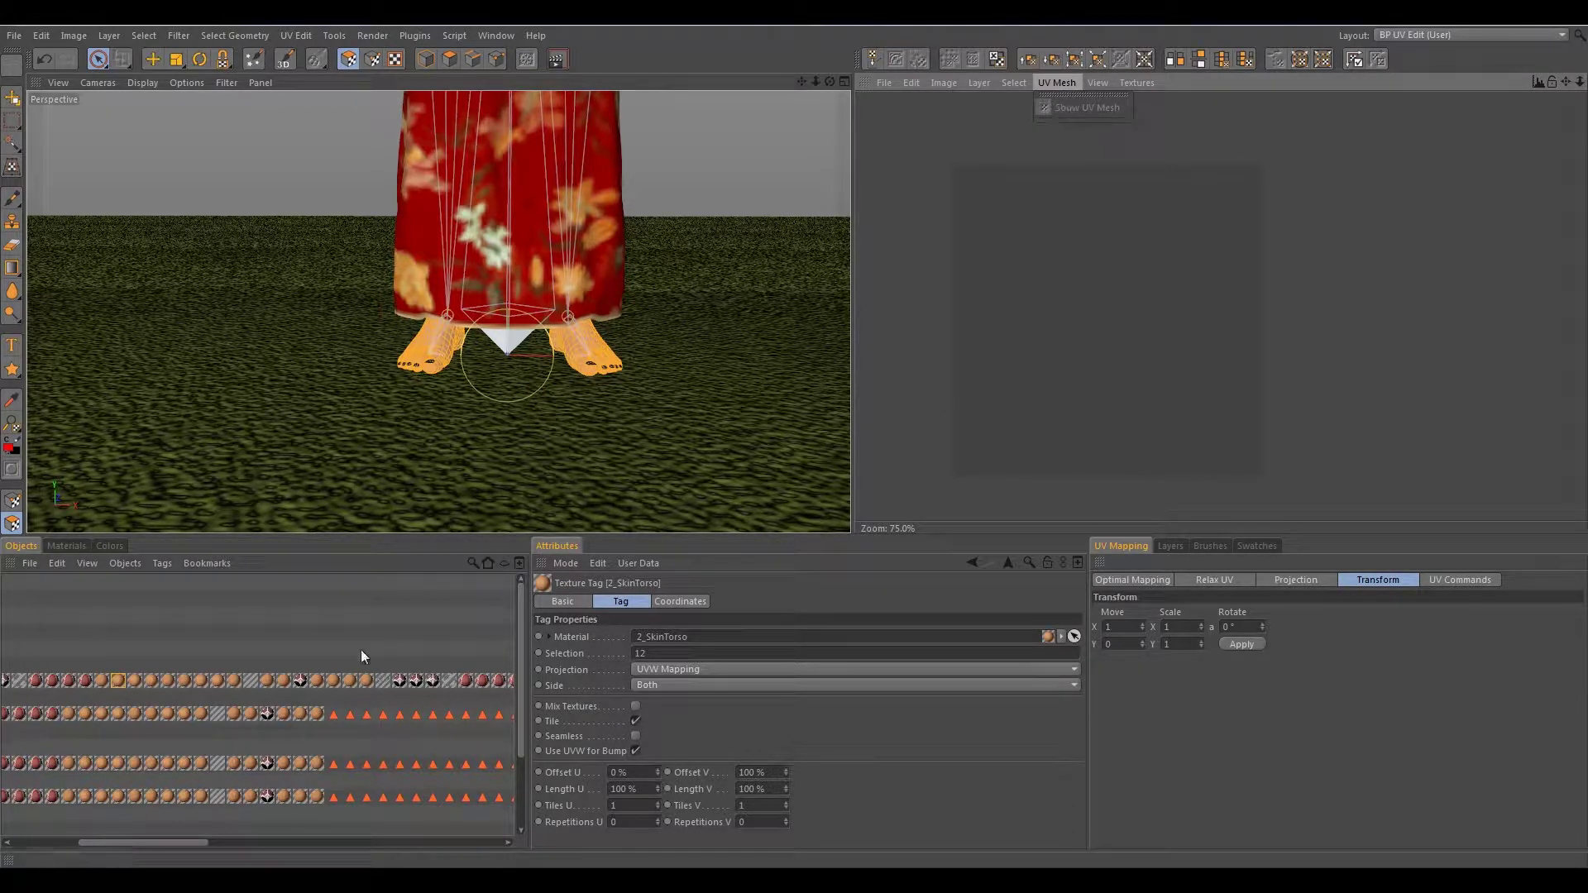
left_click(103, 685)
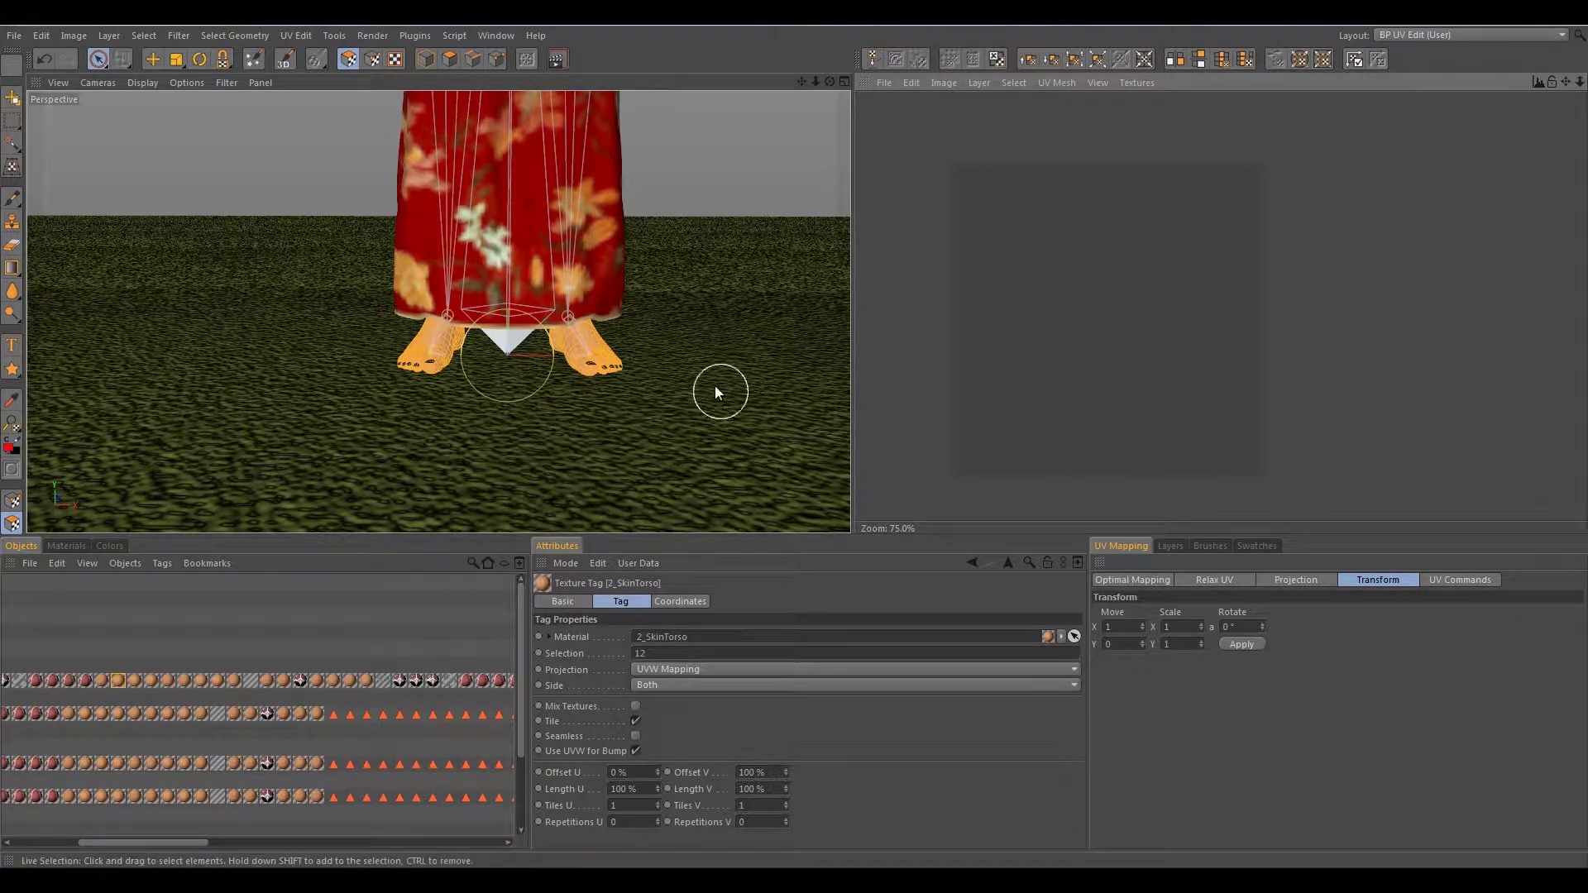
left_click(101, 678)
left_click(101, 680)
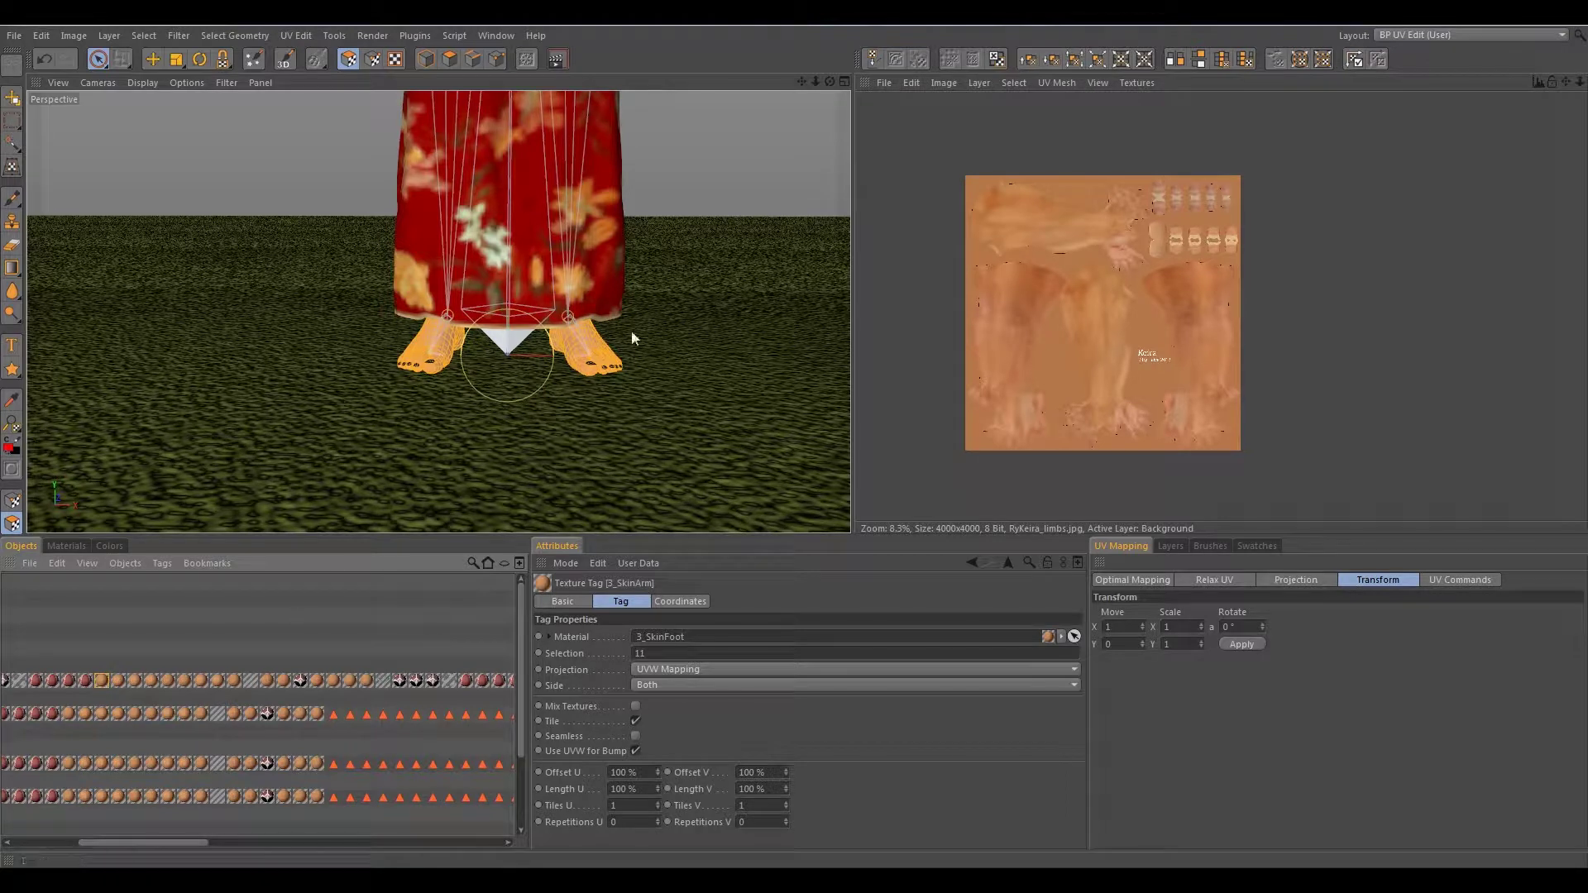
- Check the UV mesh display options for the limbs texture and inspect its foot areas and Testa_Mesh's row of texture tags
left_click(1068, 82)
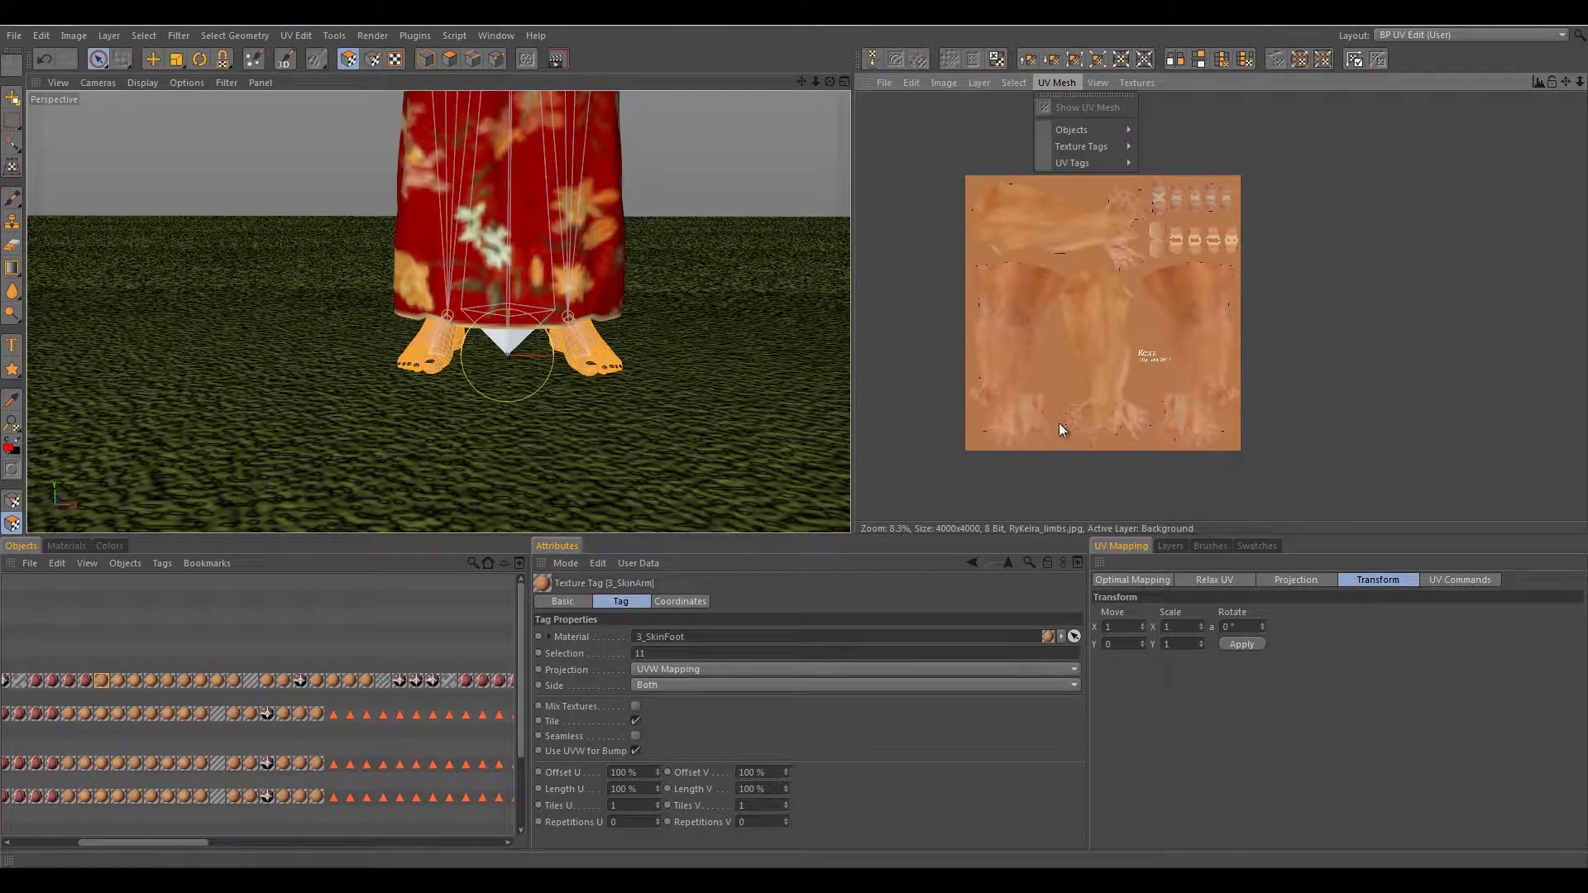
left_click(1004, 447)
scroll(1006, 445, "up", 1)
middle_click_drag(1006, 445, 1211, 294)
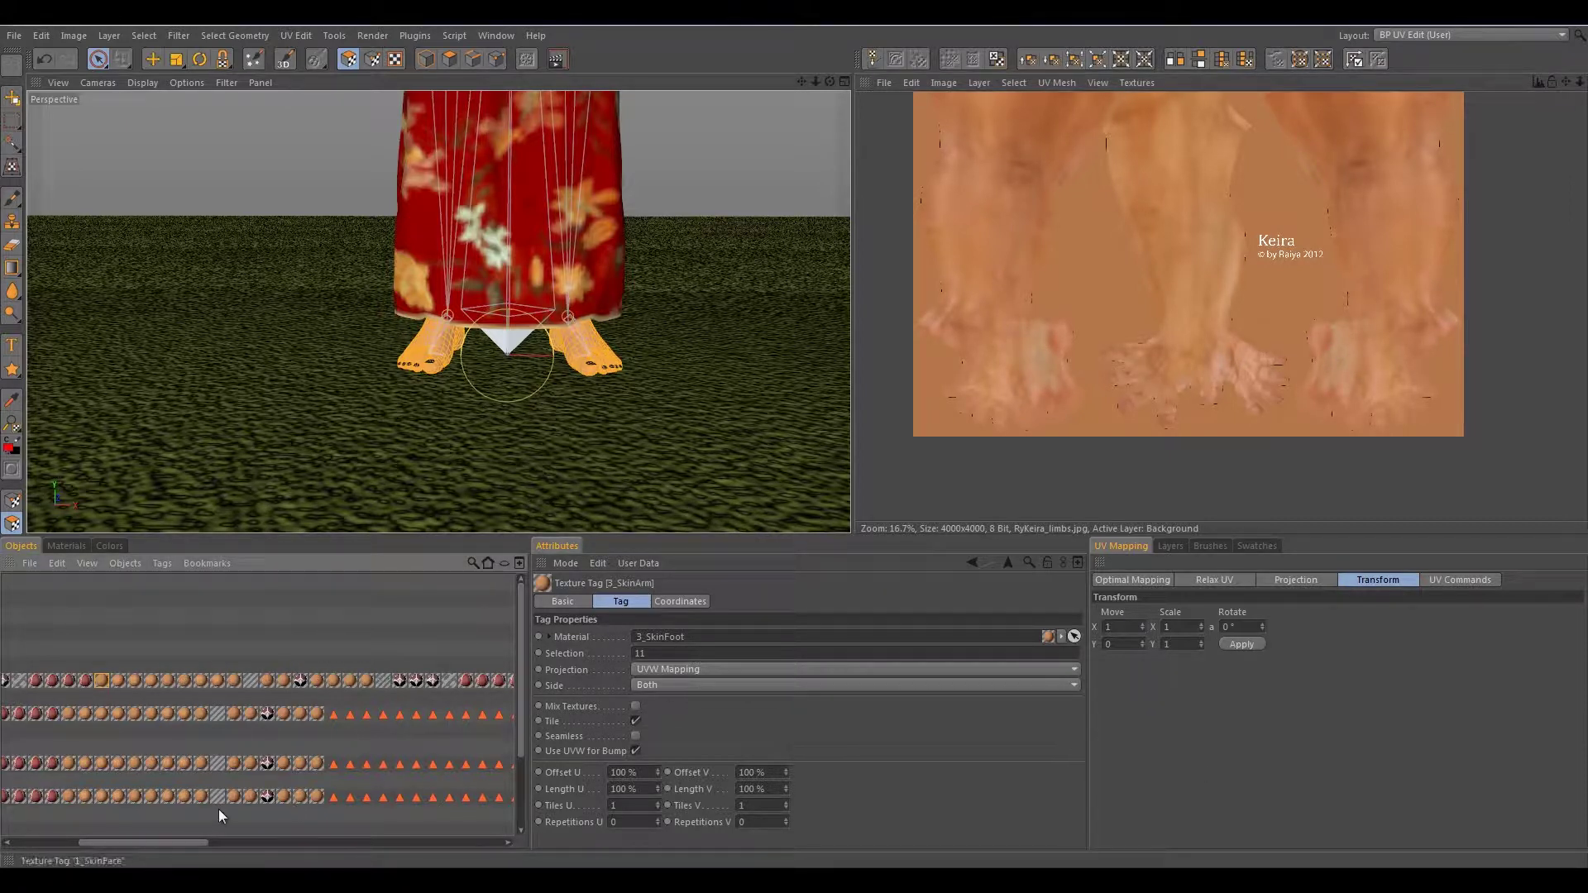
left_click_drag(189, 846, 135, 846)
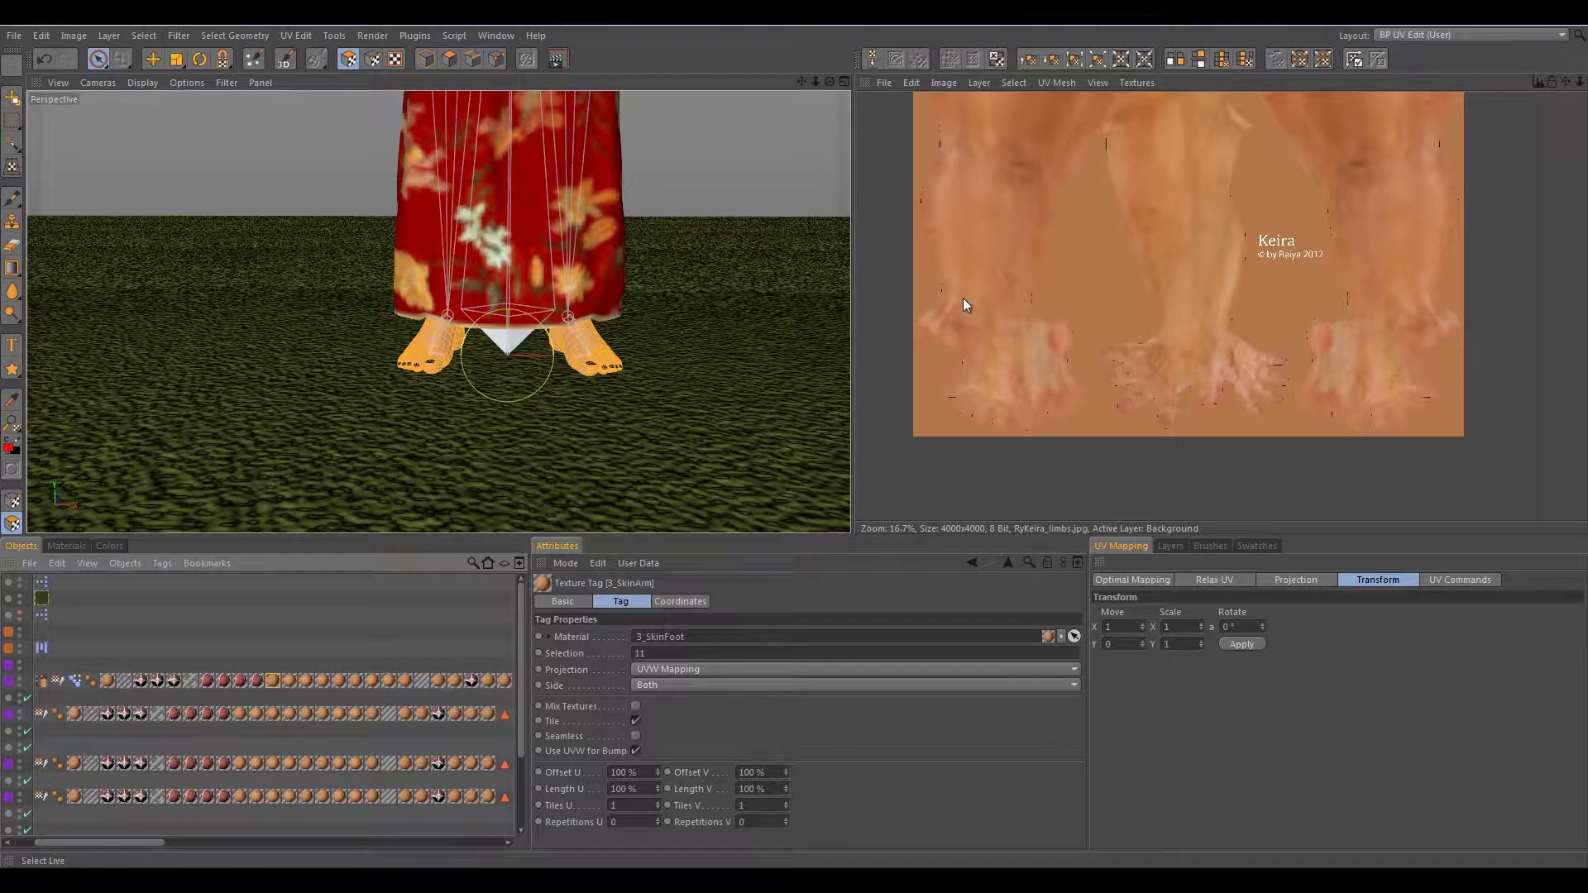
scroll(1034, 319, "down", 5)
middle_click_drag(1169, 265, 1191, 316)
scroll(1152, 359, "up", 2)
scroll(1229, 295, "down", 2)
scroll(1228, 296, "up", 1)
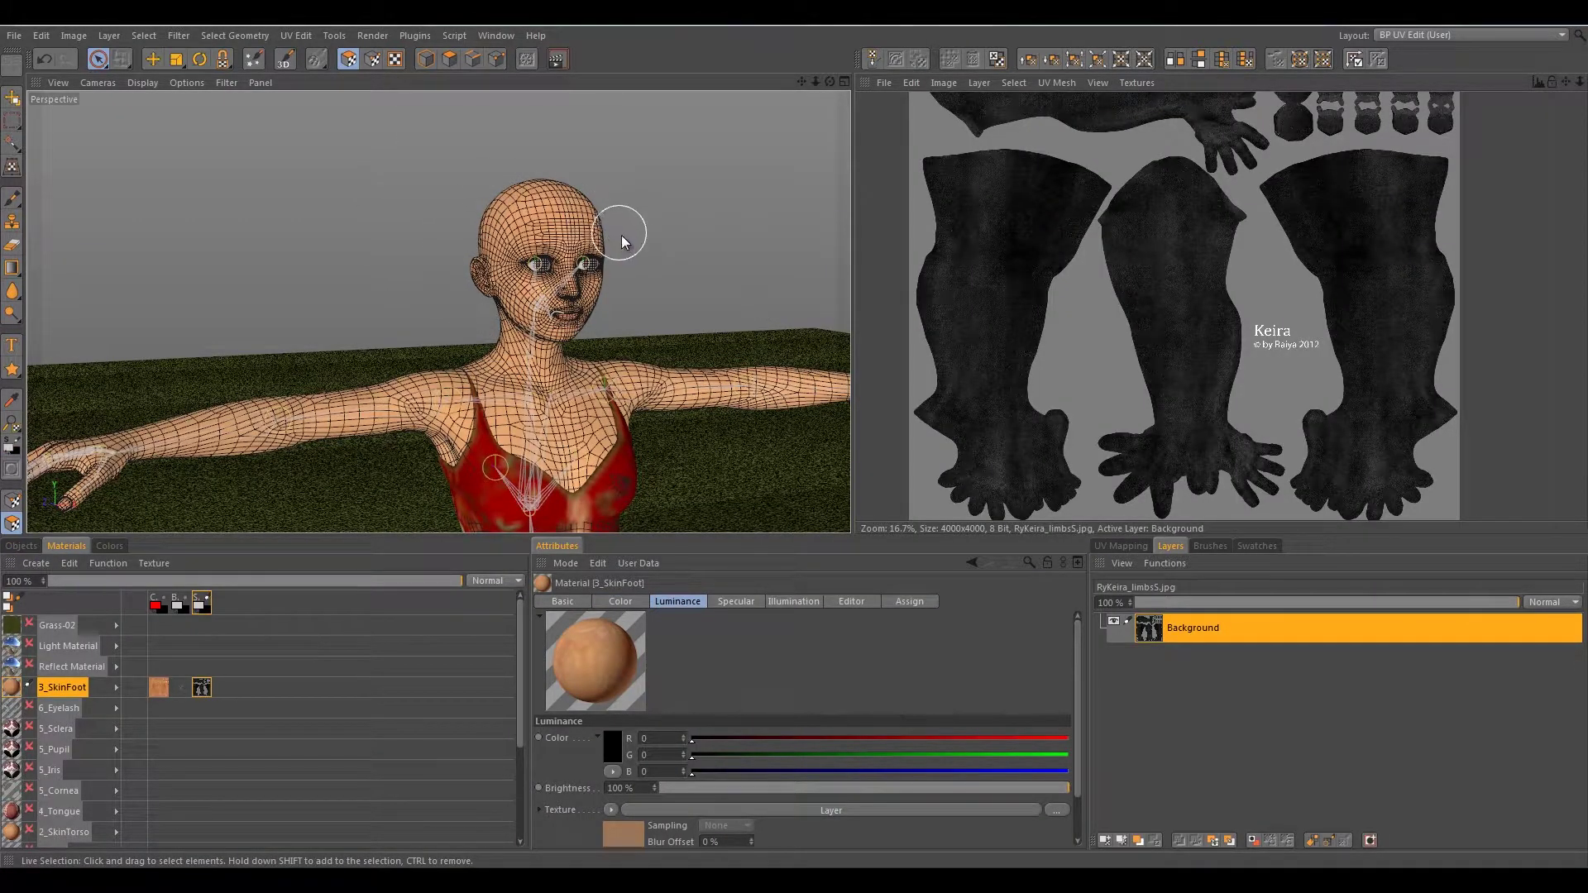
- Examine the character's head and arms from the front with the 3_SkinFoot material's greyscale limbs texture open
left_click_drag(638, 241, 496, 269, "alt")
scroll(482, 255, "up", 2)
middle_click_drag(483, 249, 552, 235, "alt")
left_click_drag(552, 235, 549, 242, "alt")
scroll(549, 241, "down", 2)
middle_click_drag(549, 241, 496, 293, "alt")
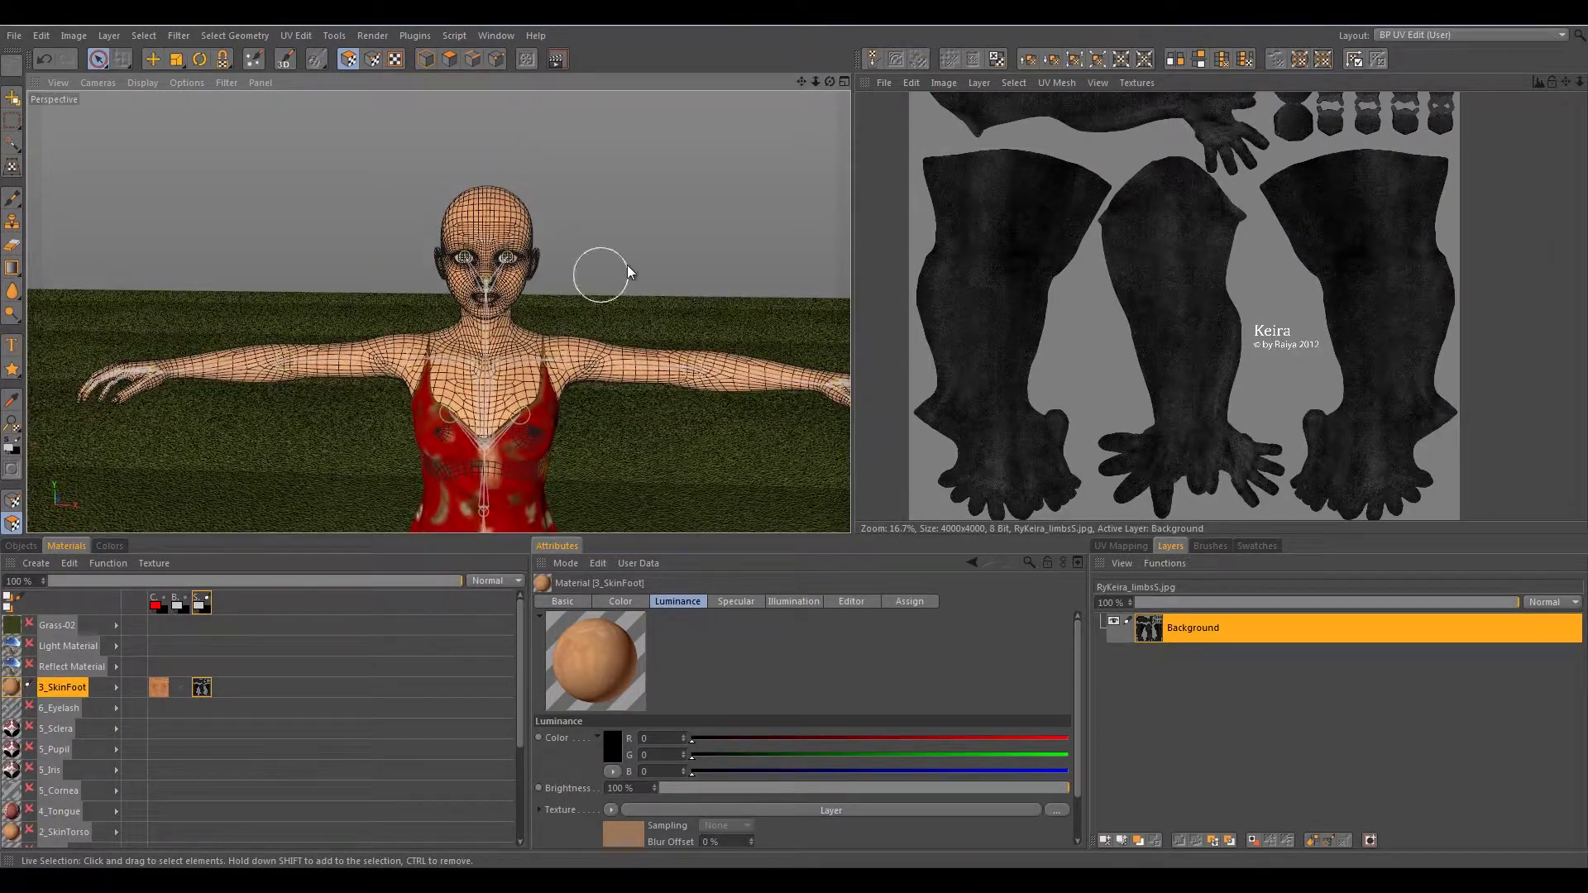
- Switch the interface to the Production (With Hair Tools) (User) layout
middle_click_drag(505, 269, 505, 208, "alt")
mouse_move(509, 269)
left_mouse_down("alt")
mouse_move(524, 236)
mouse_move(524, 258)
left_mouse_up("alt")
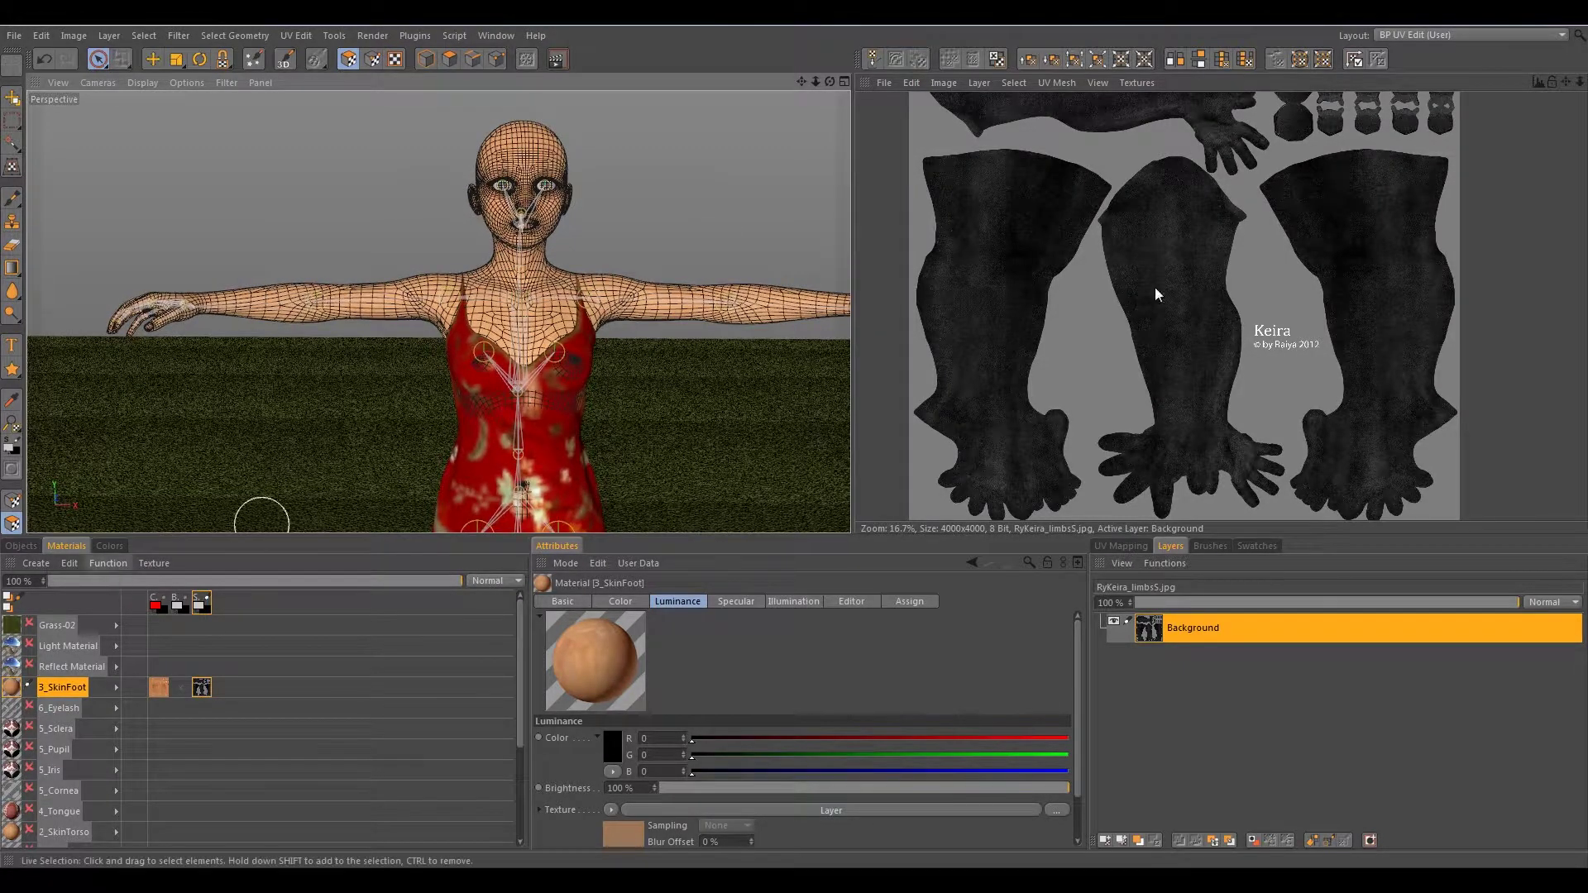
left_click(1496, 34)
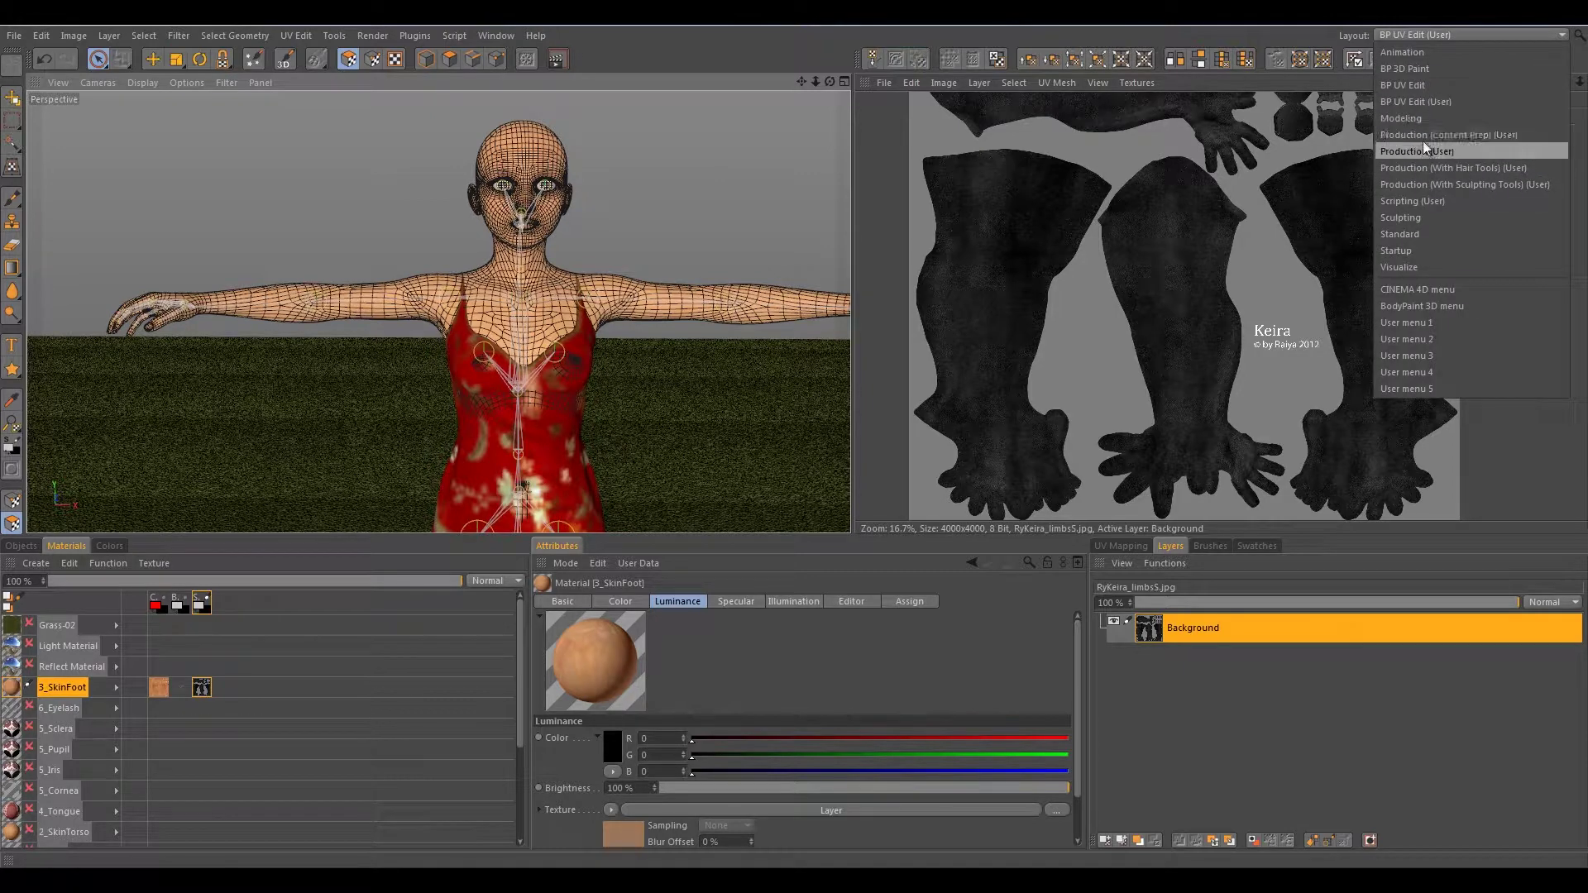
left_click(1482, 166)
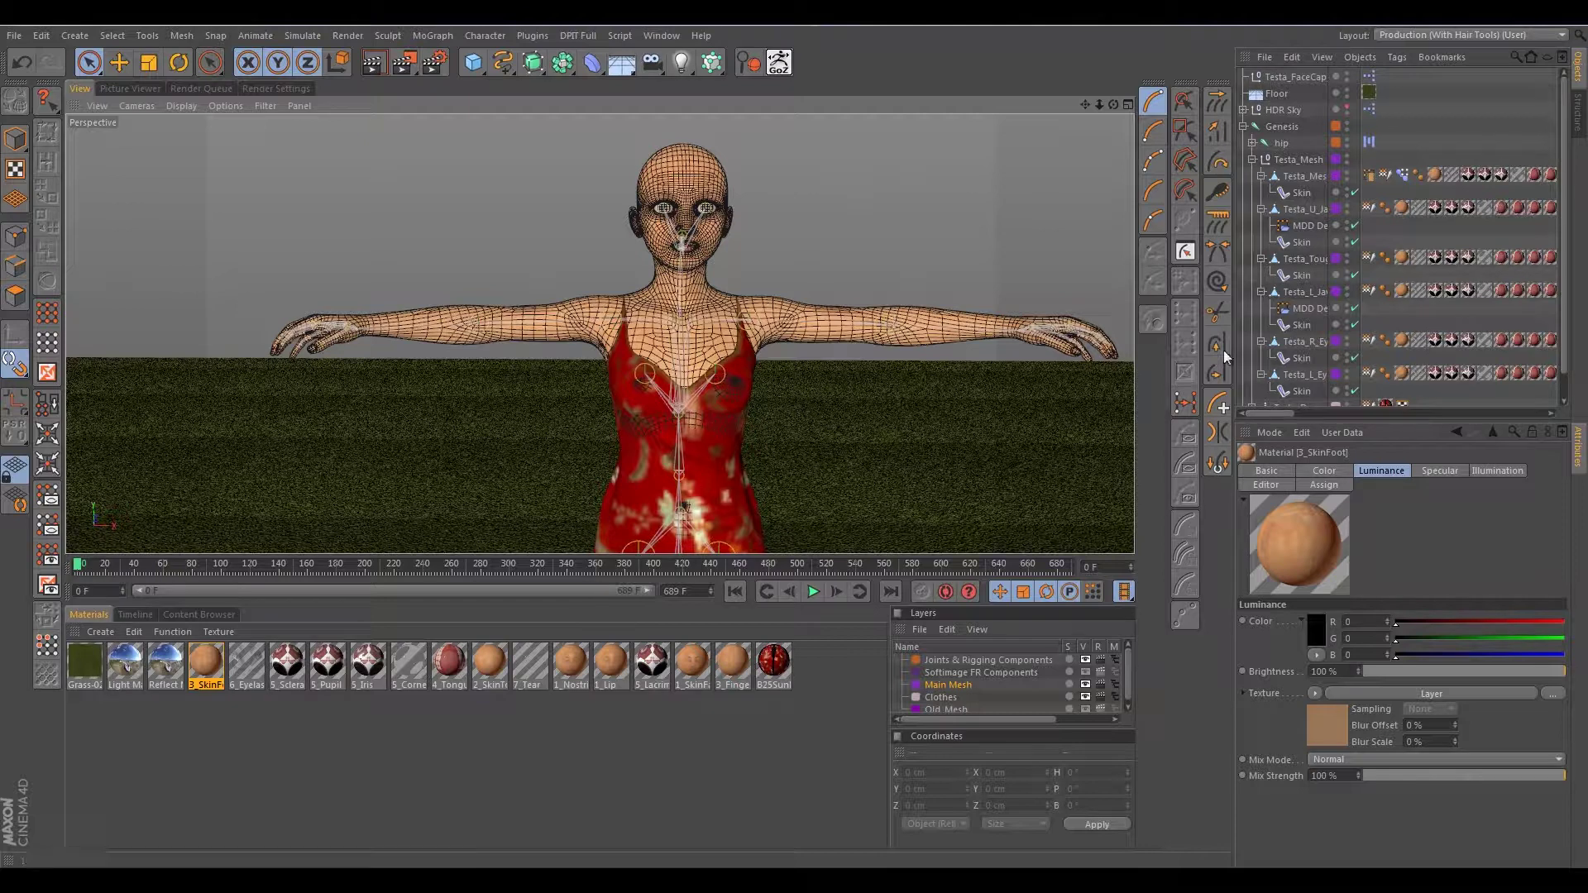
- Delete all material texture tags and the UVW tag from Testa_Mesh, from 3_SkinFoot onward, keeping the polygon selection tags
mouse_move(1277, 415)
left_mouse_down()
mouse_move(1304, 414)
mouse_move(1259, 420)
mouse_move(1421, 429)
mouse_move(1274, 420)
left_mouse_up()
left_click(1373, 173)
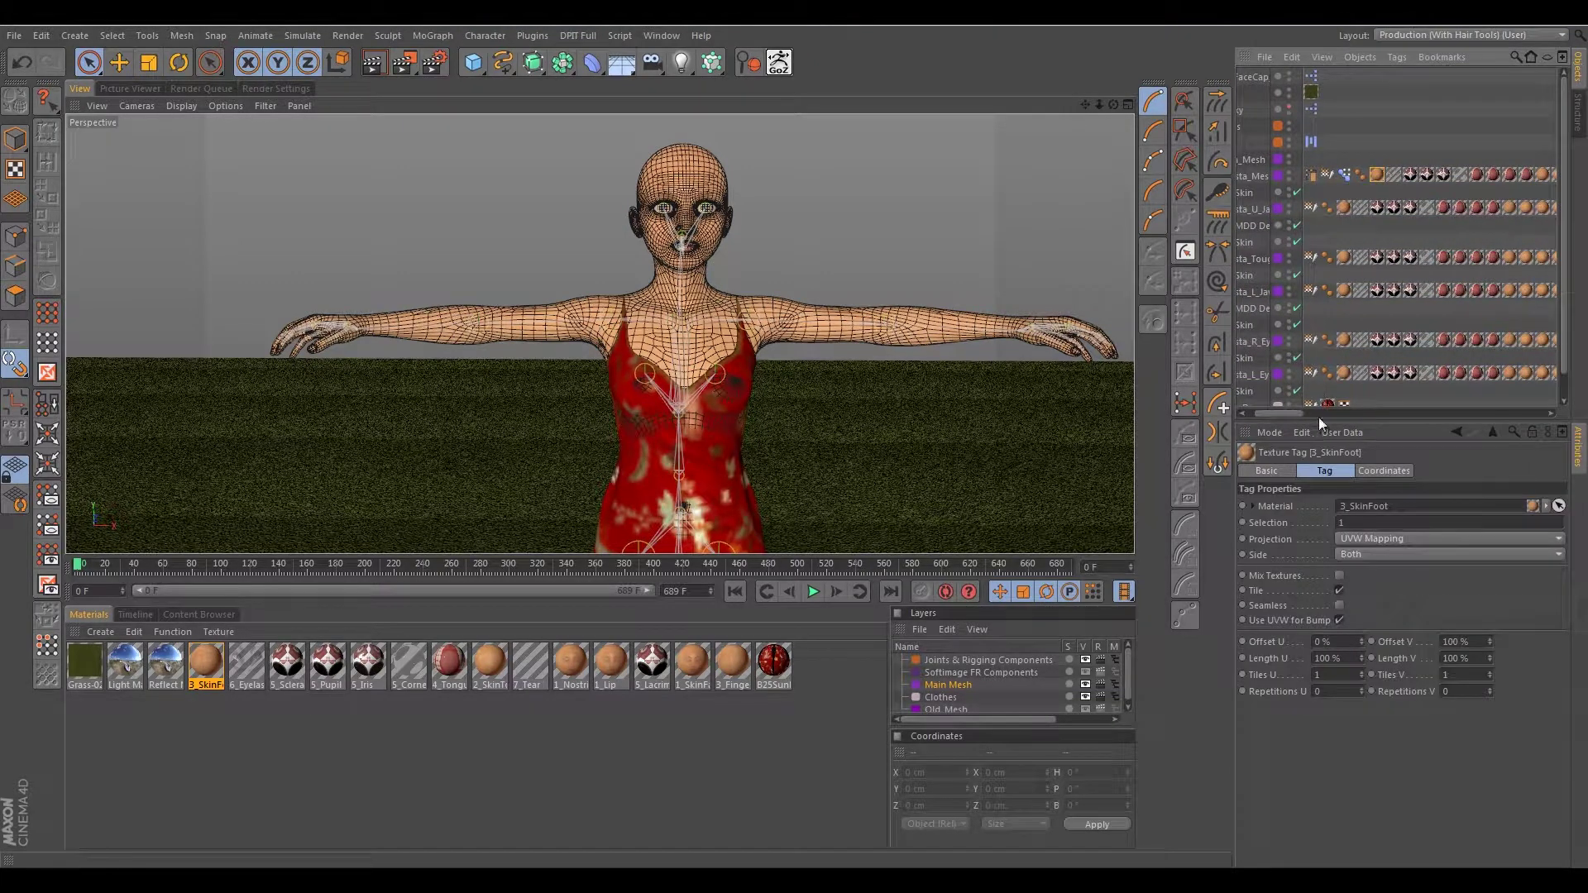
left_click_drag(1289, 417, 1422, 427)
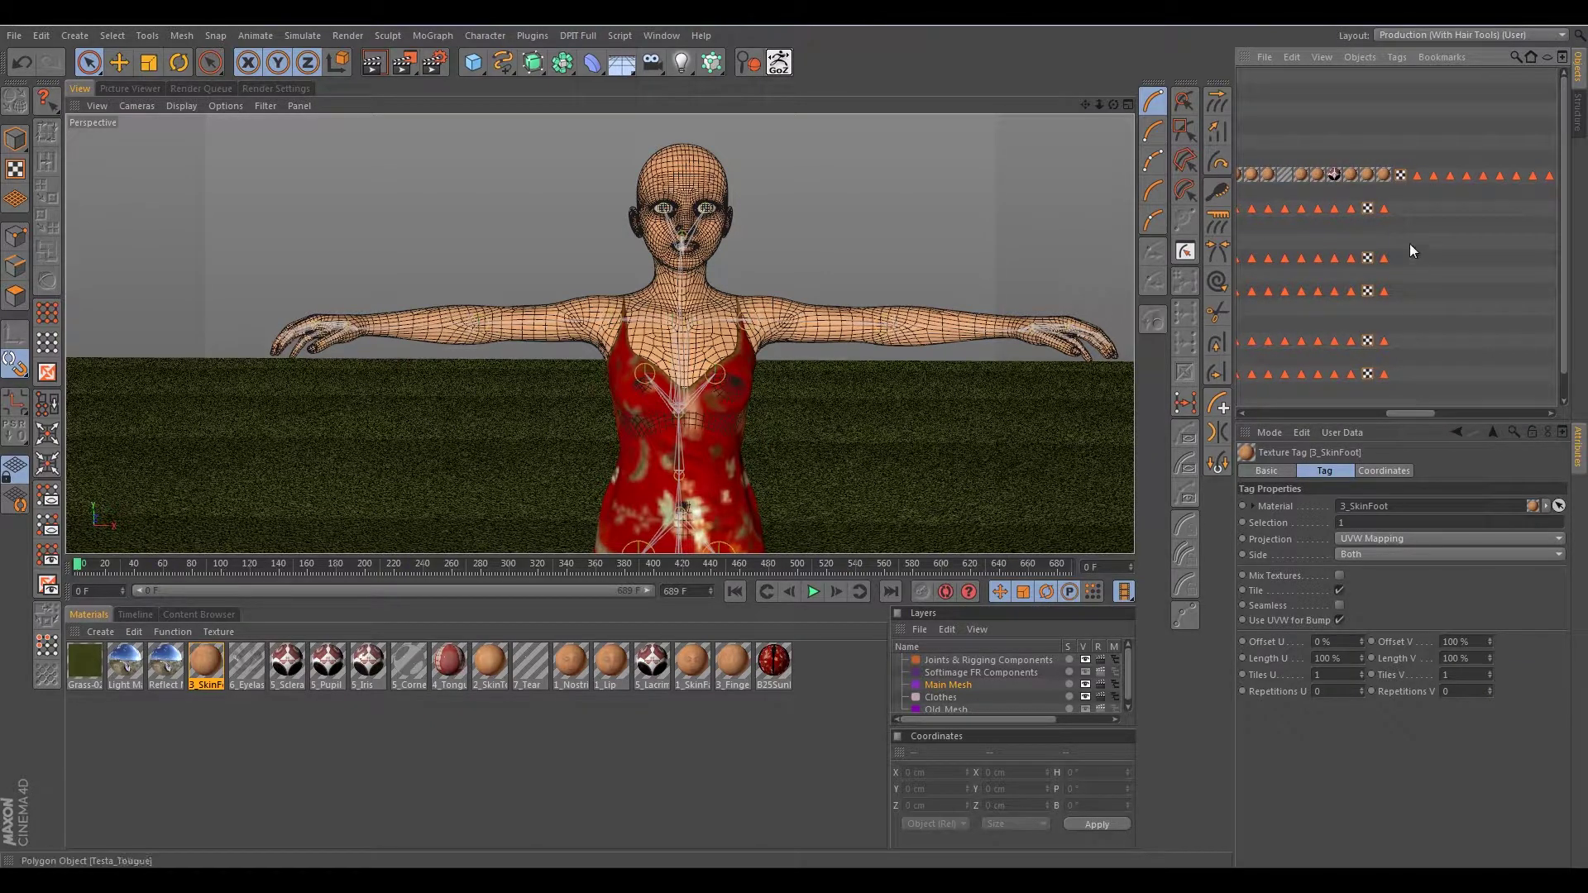
left_click(1386, 174, "shift")
left_click(1396, 179, "shift")
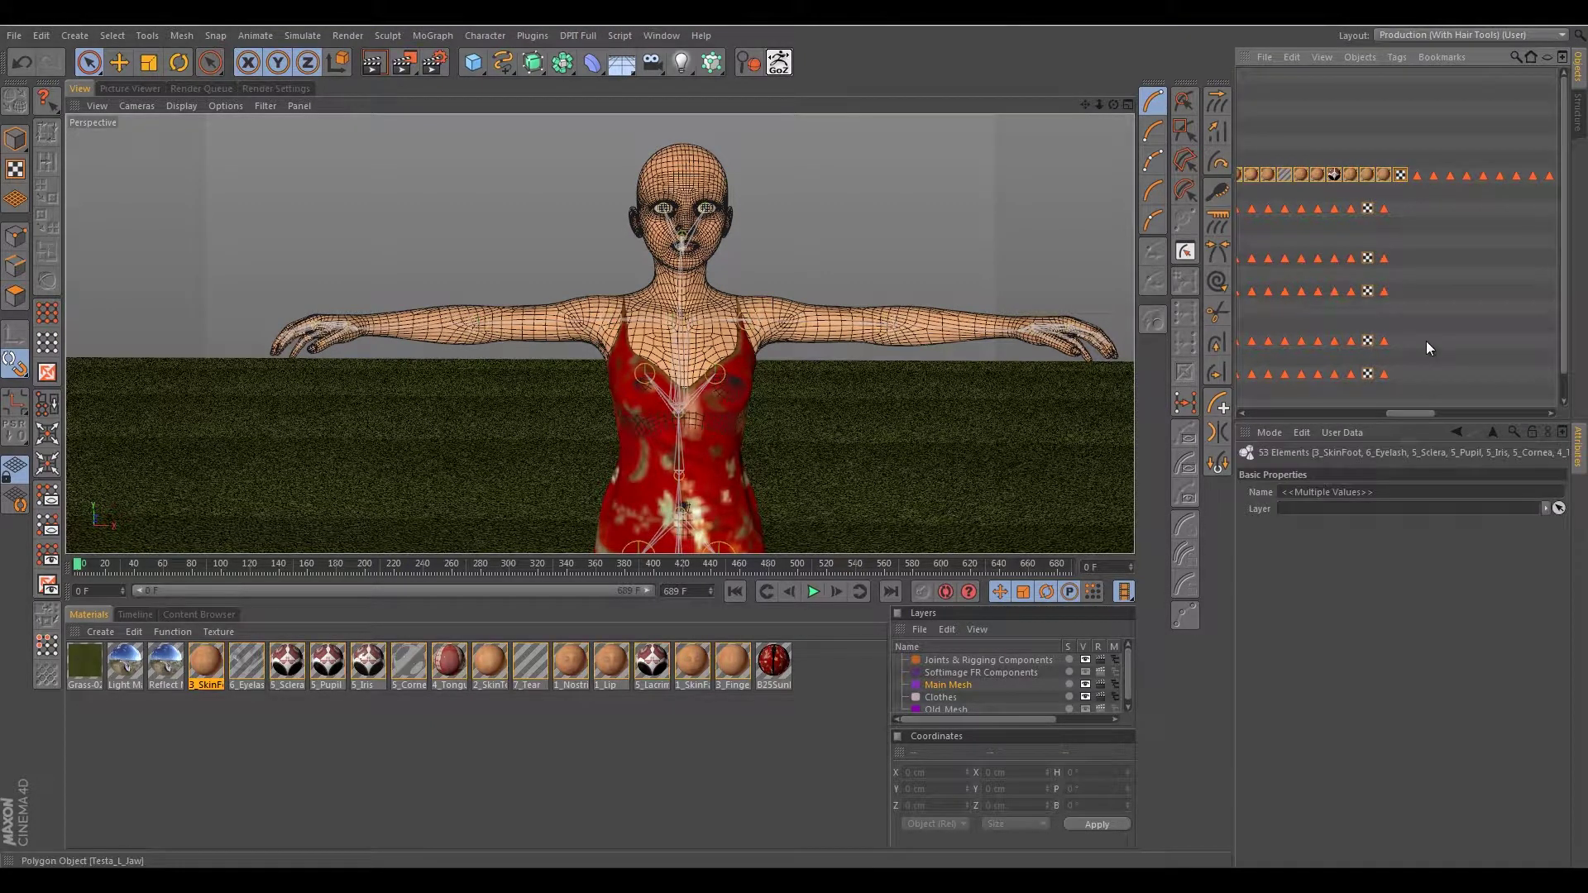
key("Delete")
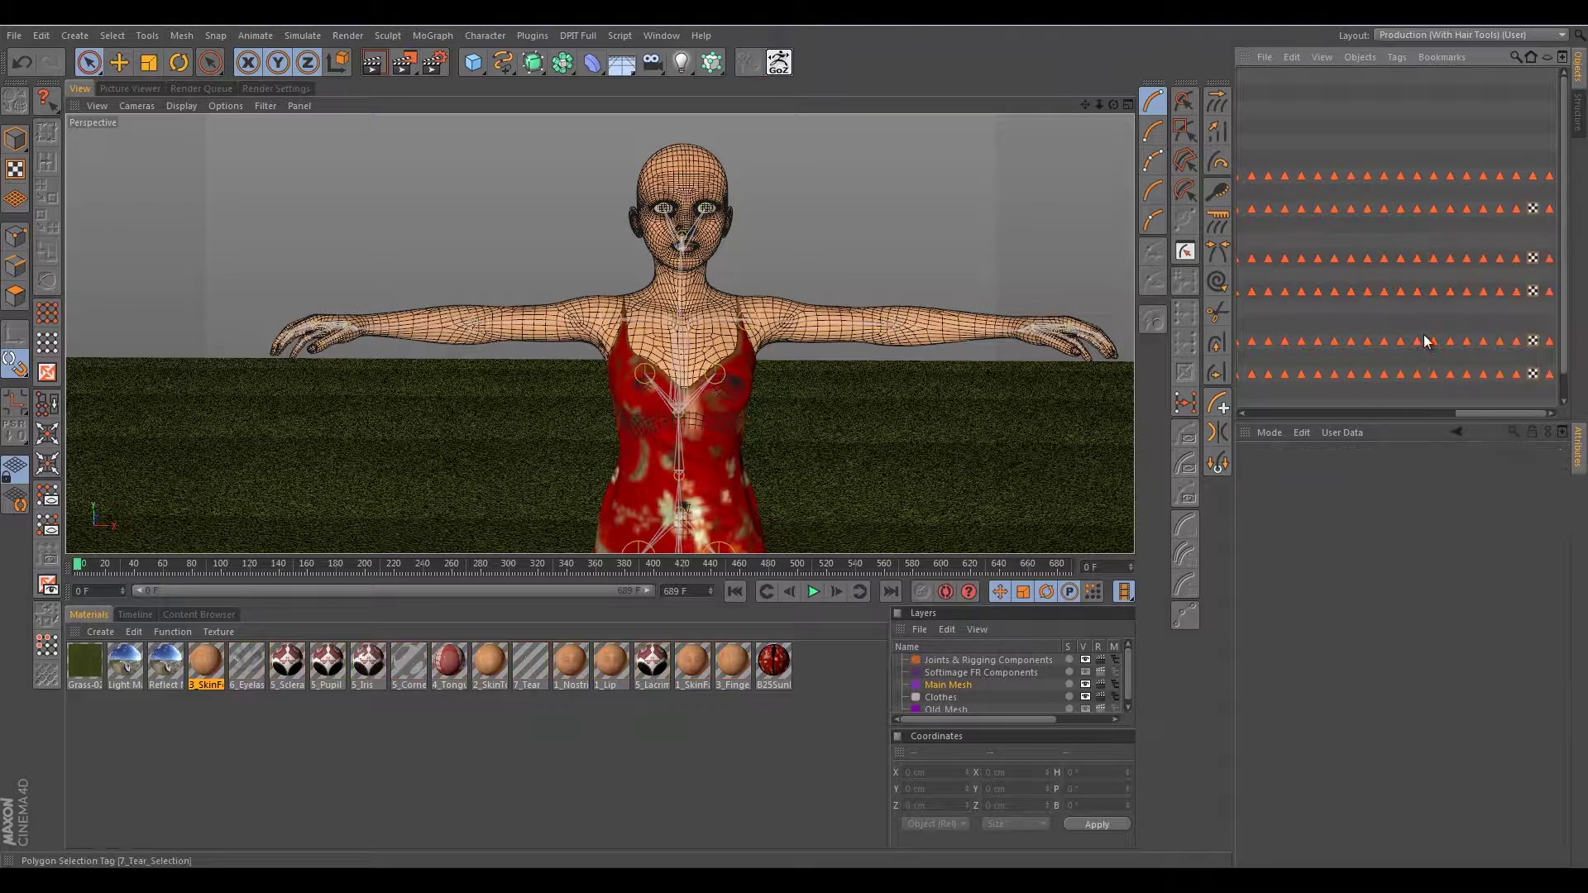
mouse_move(1471, 415)
left_mouse_down()
mouse_move(1259, 412)
mouse_move(1442, 416)
mouse_move(1264, 412)
mouse_move(1288, 408)
left_mouse_up()
- Examine the untextured character mesh around the head, arms and back from several angles
left_click_drag(890, 185, 872, 261, "alt")
left_click_drag(705, 362, 696, 326, "alt")
scroll(696, 326, "up", 3)
scroll(697, 325, "up", 3)
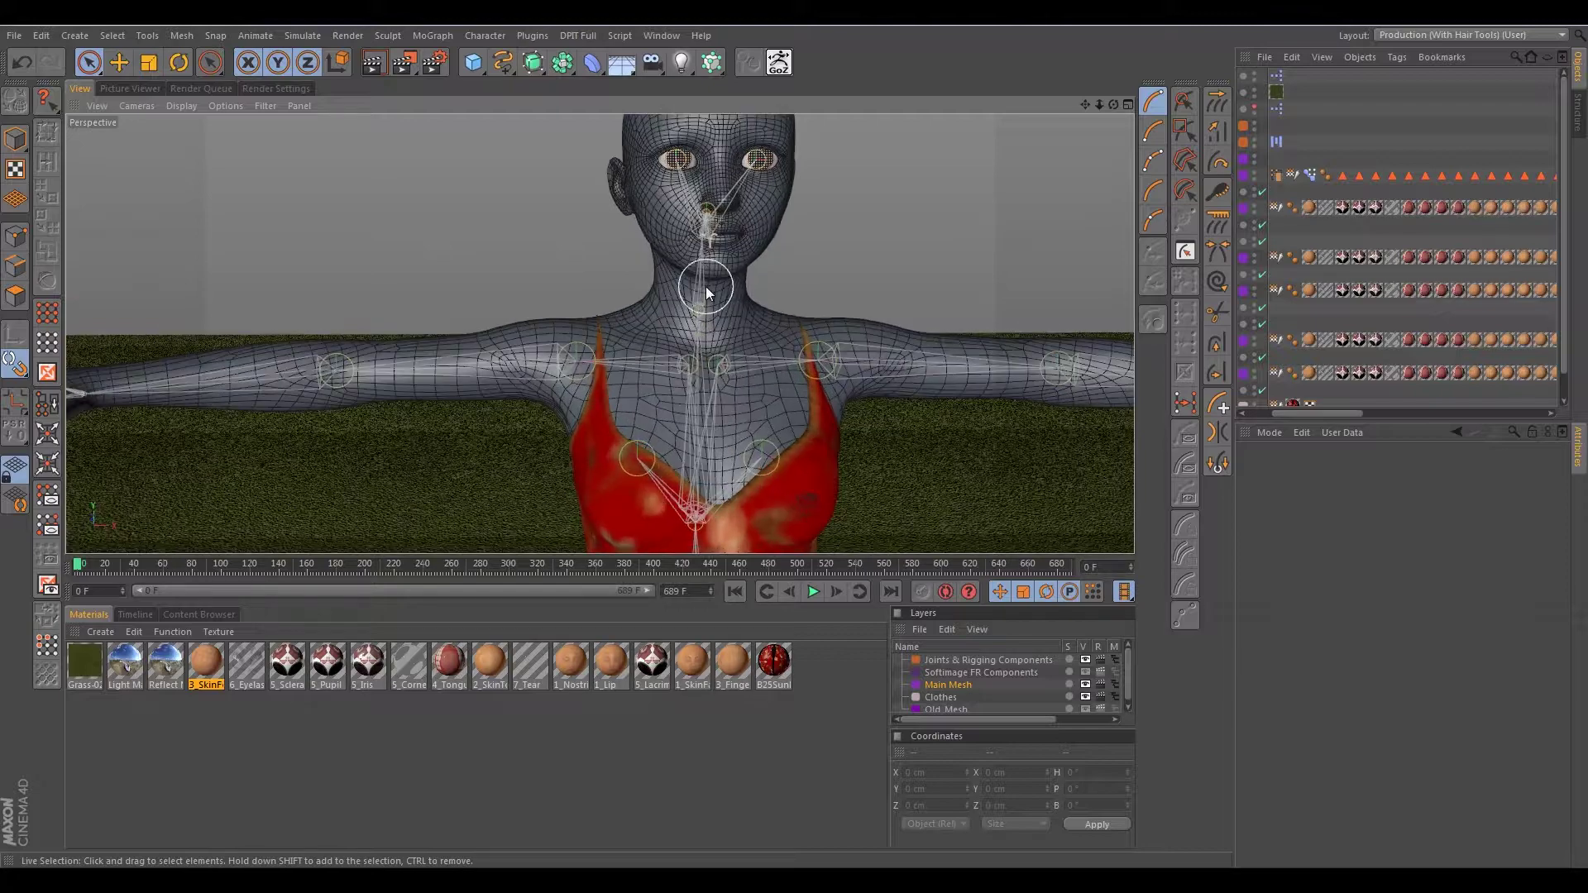
middle_click_drag(706, 286, 720, 360, "alt")
mouse_move(717, 266)
left_mouse_down("alt")
mouse_move(568, 242)
mouse_move(855, 282)
mouse_move(485, 278)
mouse_move(1133, 283)
mouse_move(493, 265)
mouse_move(574, 246)
mouse_move(683, 255)
mouse_move(686, 272)
left_mouse_up("alt")
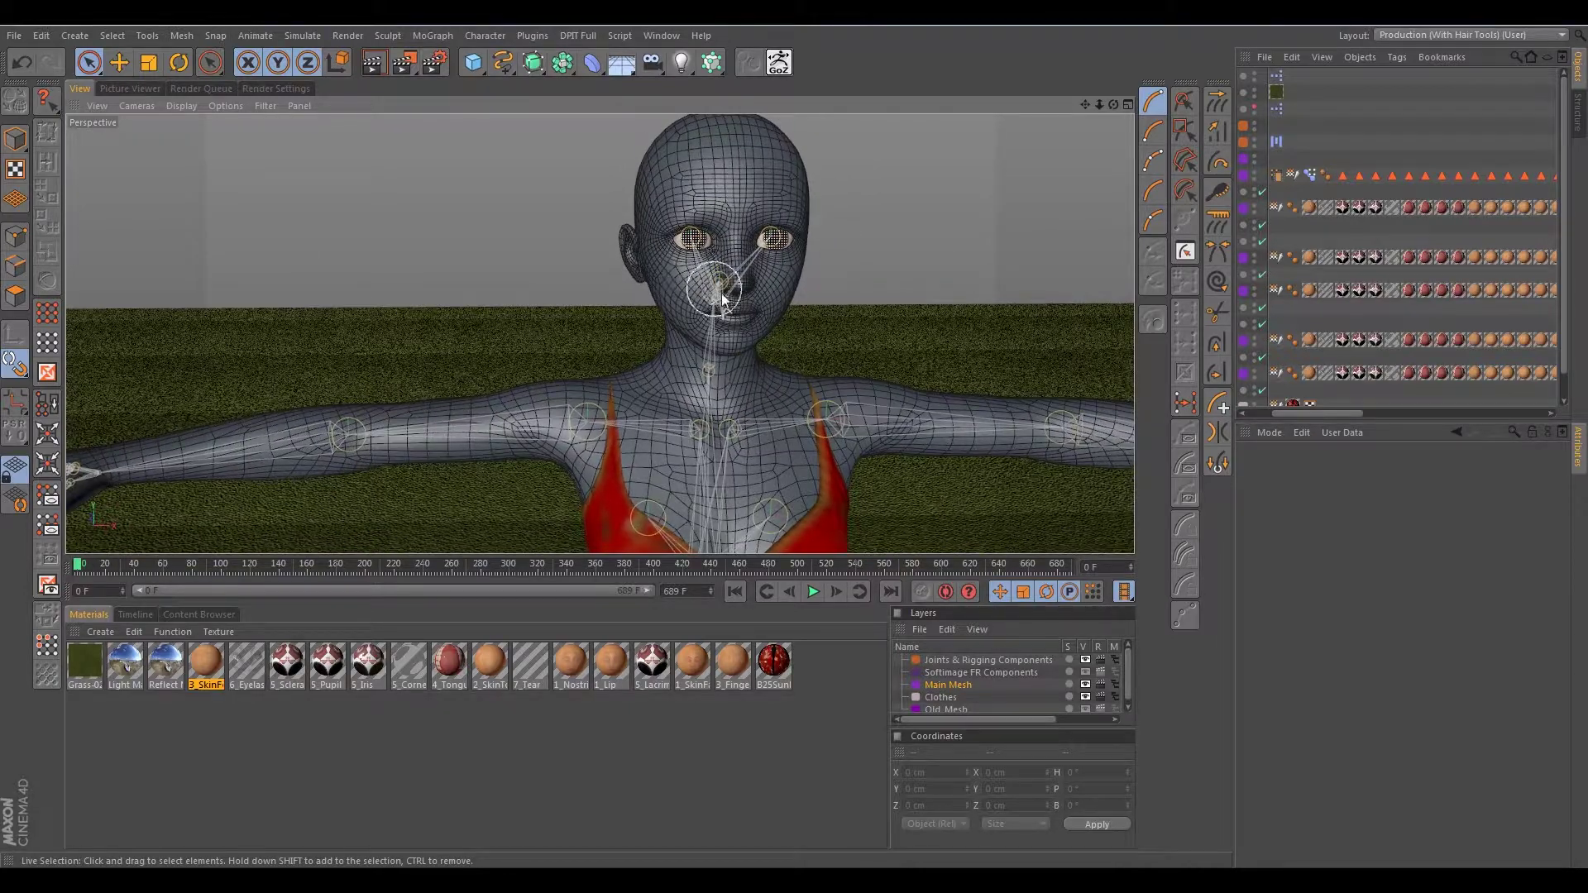
scroll(720, 294, "down", 4)
middle_click_drag(713, 351, 675, 238, "alt")
left_click_drag(688, 344, 682, 299, "alt")
middle_click_drag(682, 300, 673, 351, "alt")
left_click_drag(673, 351, 531, 388, "alt")
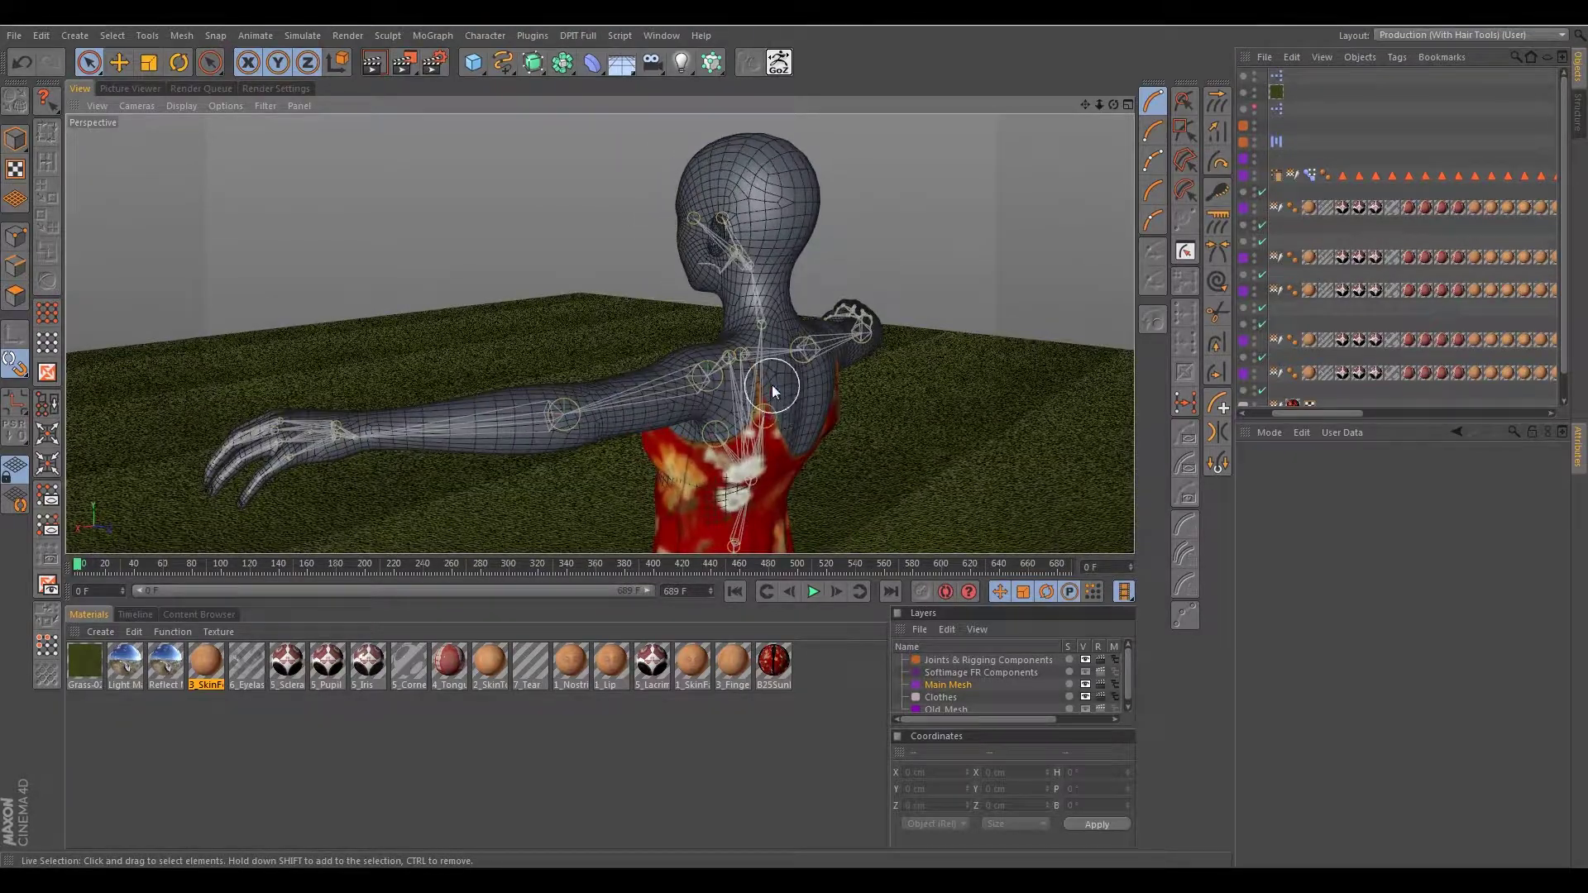
left_click_drag(757, 454, 1067, 434, "alt")
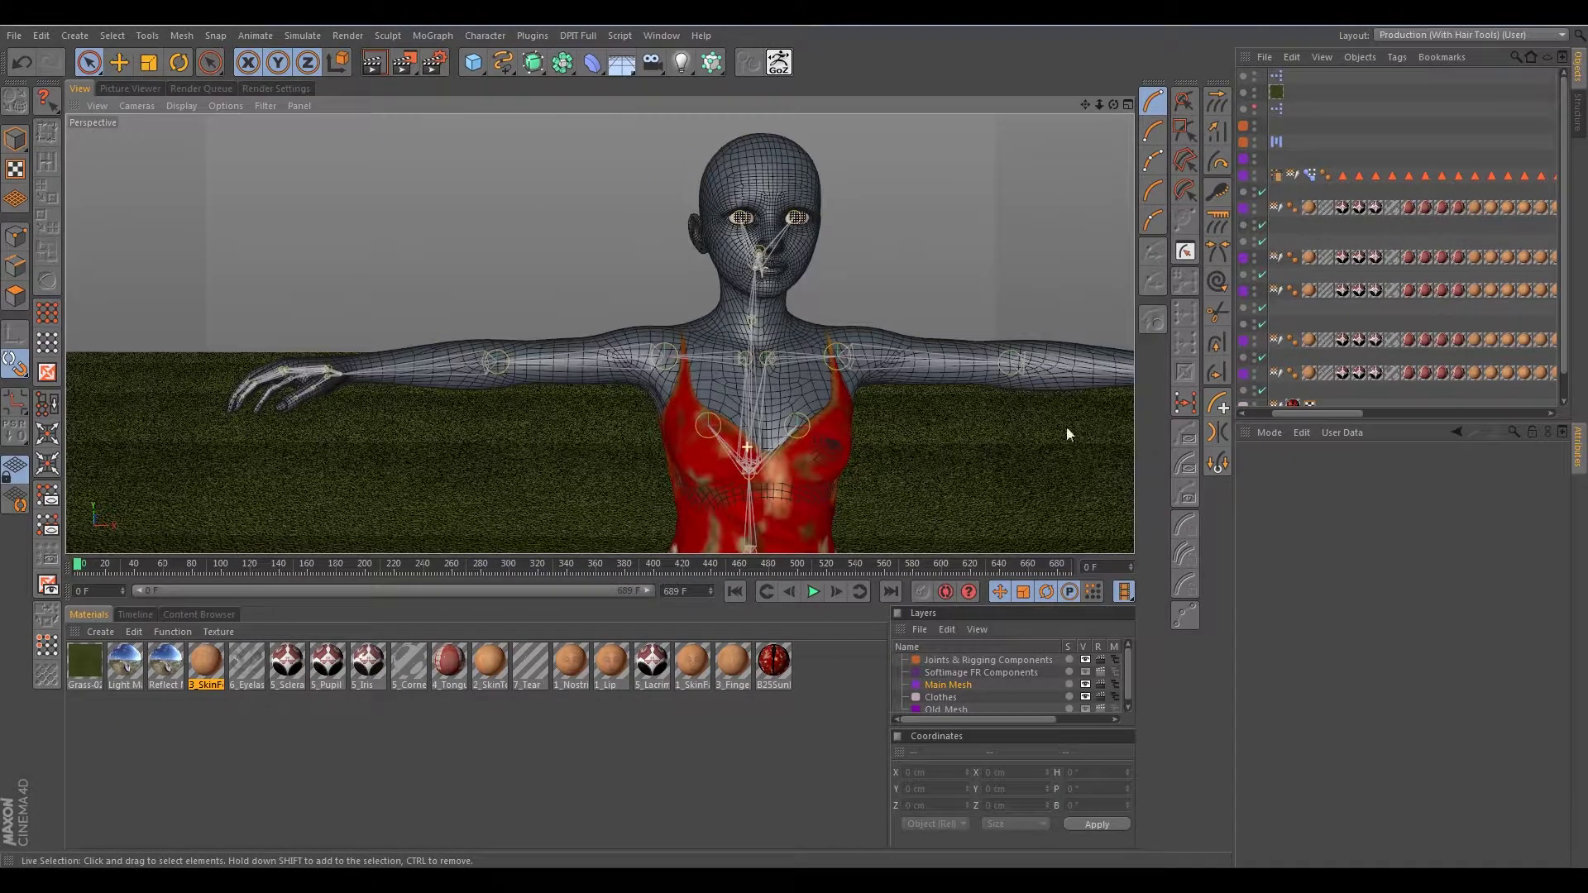
middle_click_drag(725, 385, 623, 357, "alt")
mouse_move(660, 364)
left_mouse_down("alt")
mouse_move(593, 400)
mouse_move(656, 348)
left_mouse_up("alt")
scroll(655, 347, "up", 2)
middle_click_drag(655, 348, 658, 424, "alt")
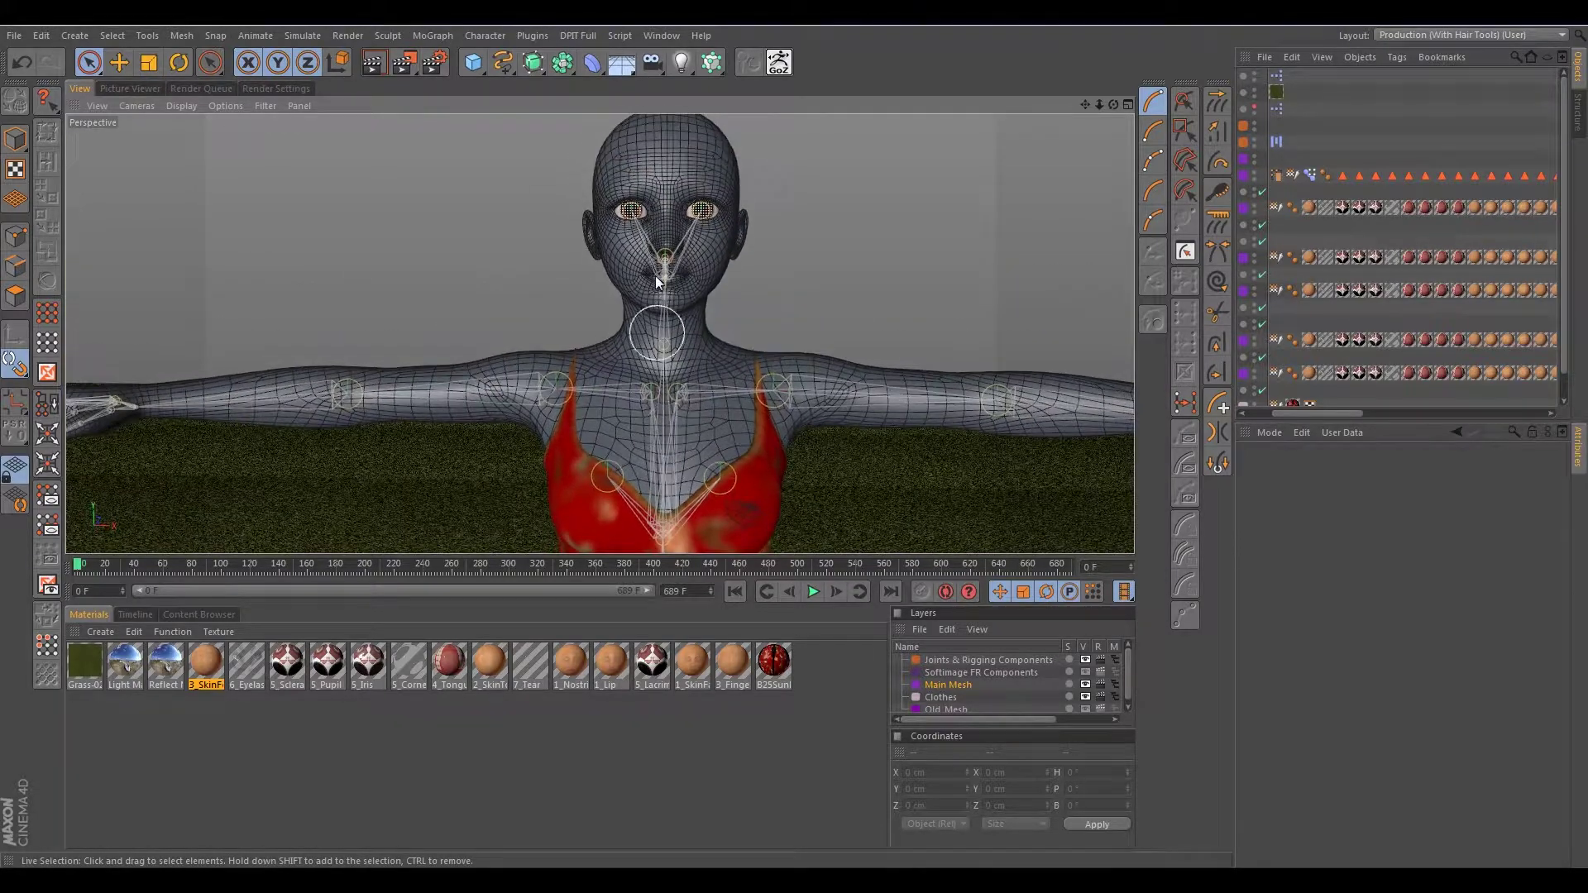
middle_click_drag(655, 273, 659, 312, "alt")
mouse_move(646, 290)
left_mouse_down("alt")
mouse_move(577, 291)
mouse_move(653, 320)
left_mouse_up("alt")
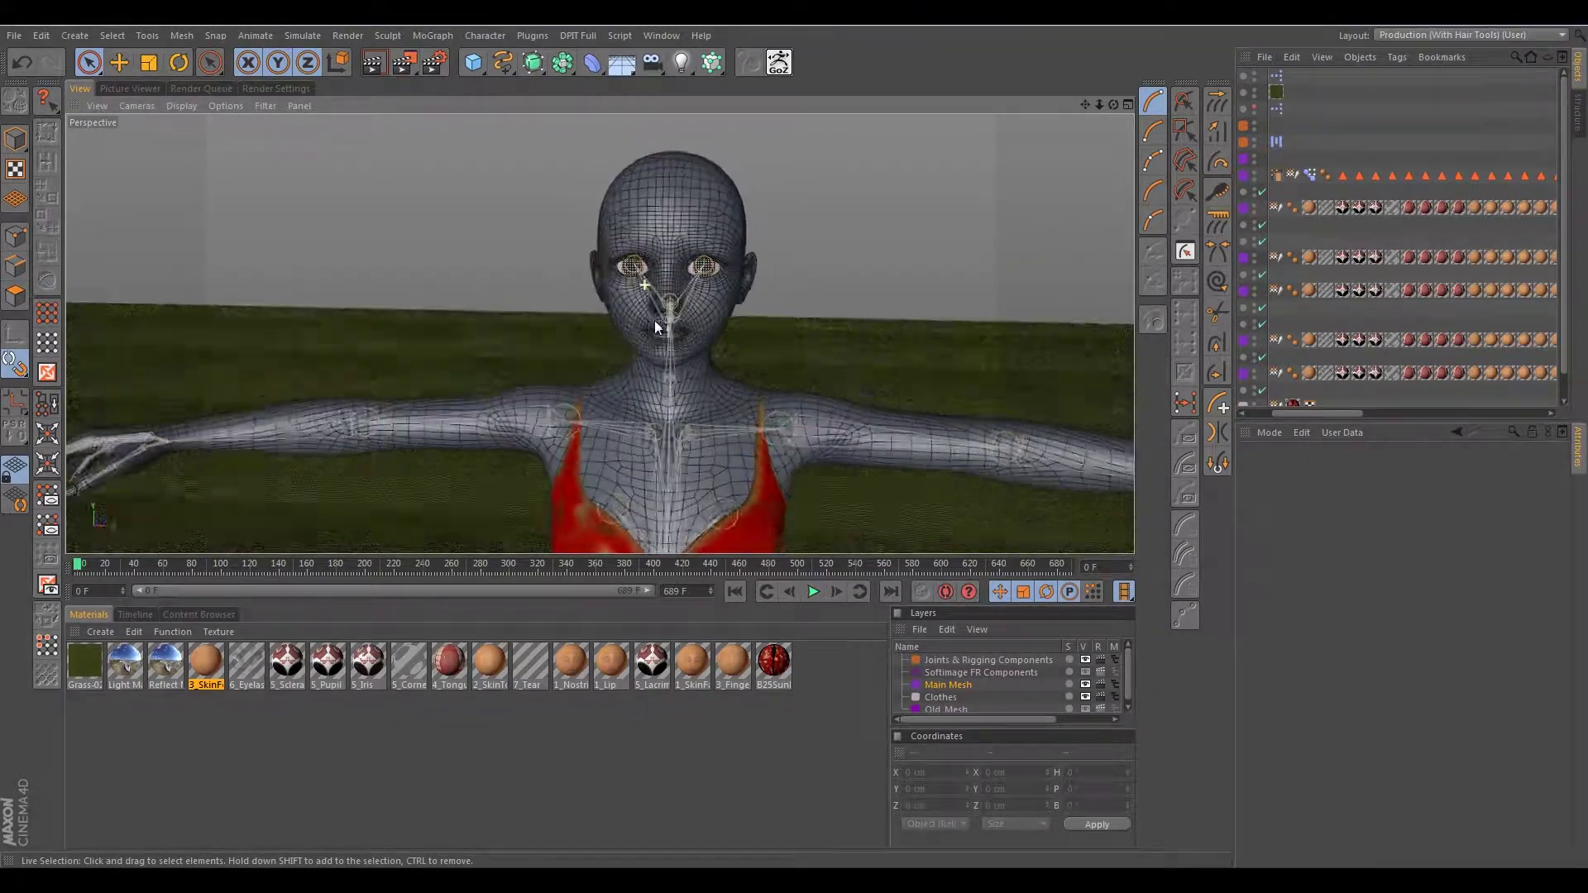
scroll(650, 313, "up", 3)
mouse_move(674, 339)
left_mouse_down("alt")
mouse_move(662, 315)
mouse_move(591, 330)
mouse_move(691, 287)
mouse_move(622, 305)
mouse_move(667, 315)
left_mouse_up("alt")
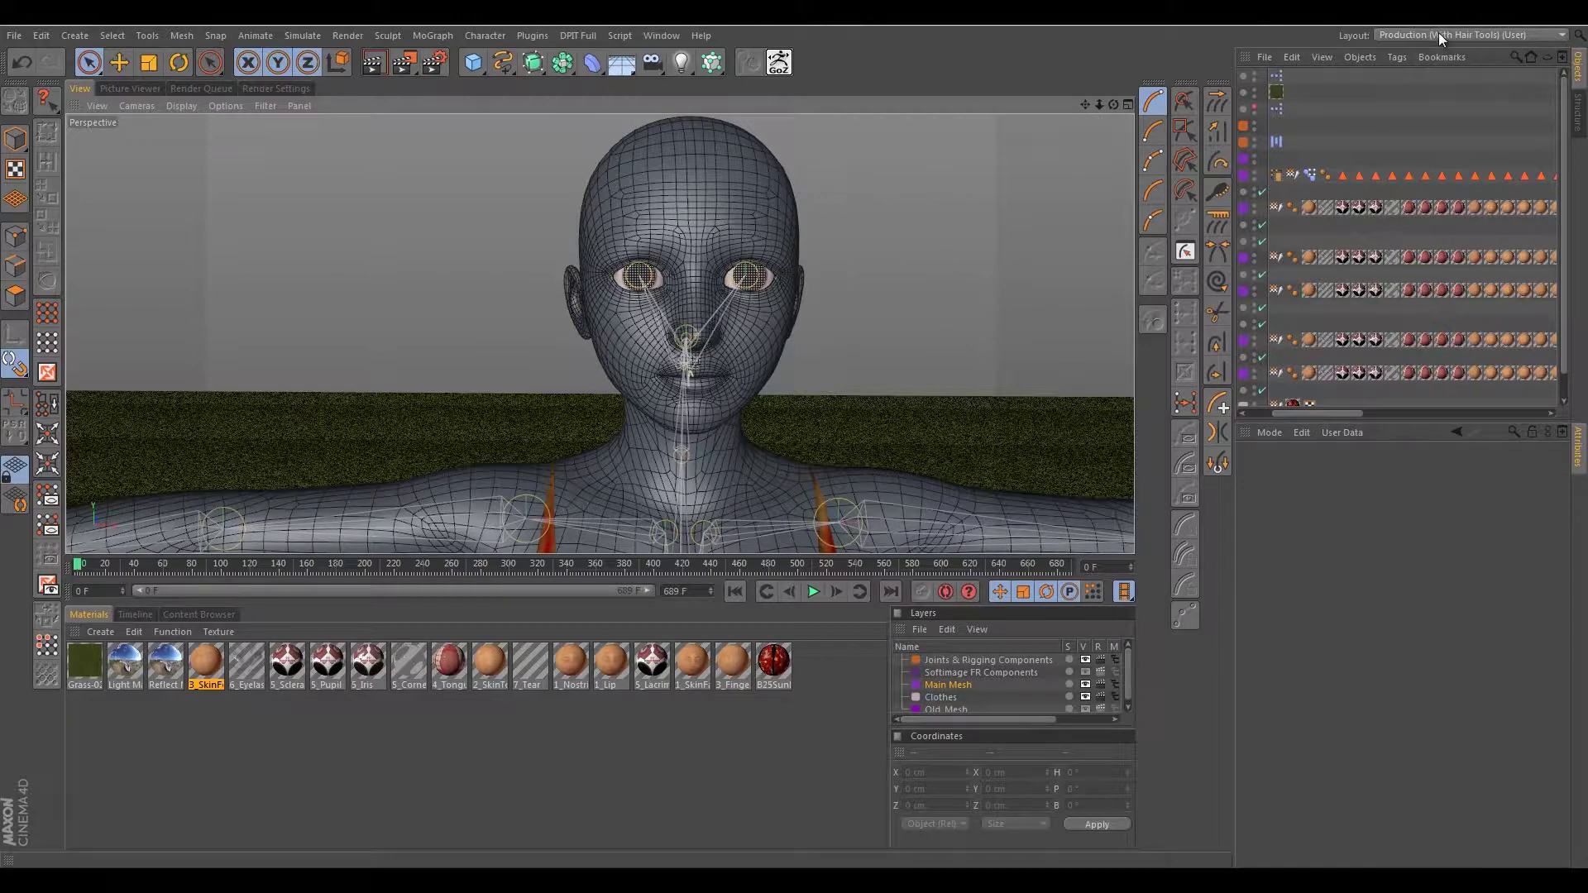
- Select Testa_Mesh and review the object and tag commands offered for it
left_click_drag(1338, 410, 1288, 415)
left_click(1302, 177)
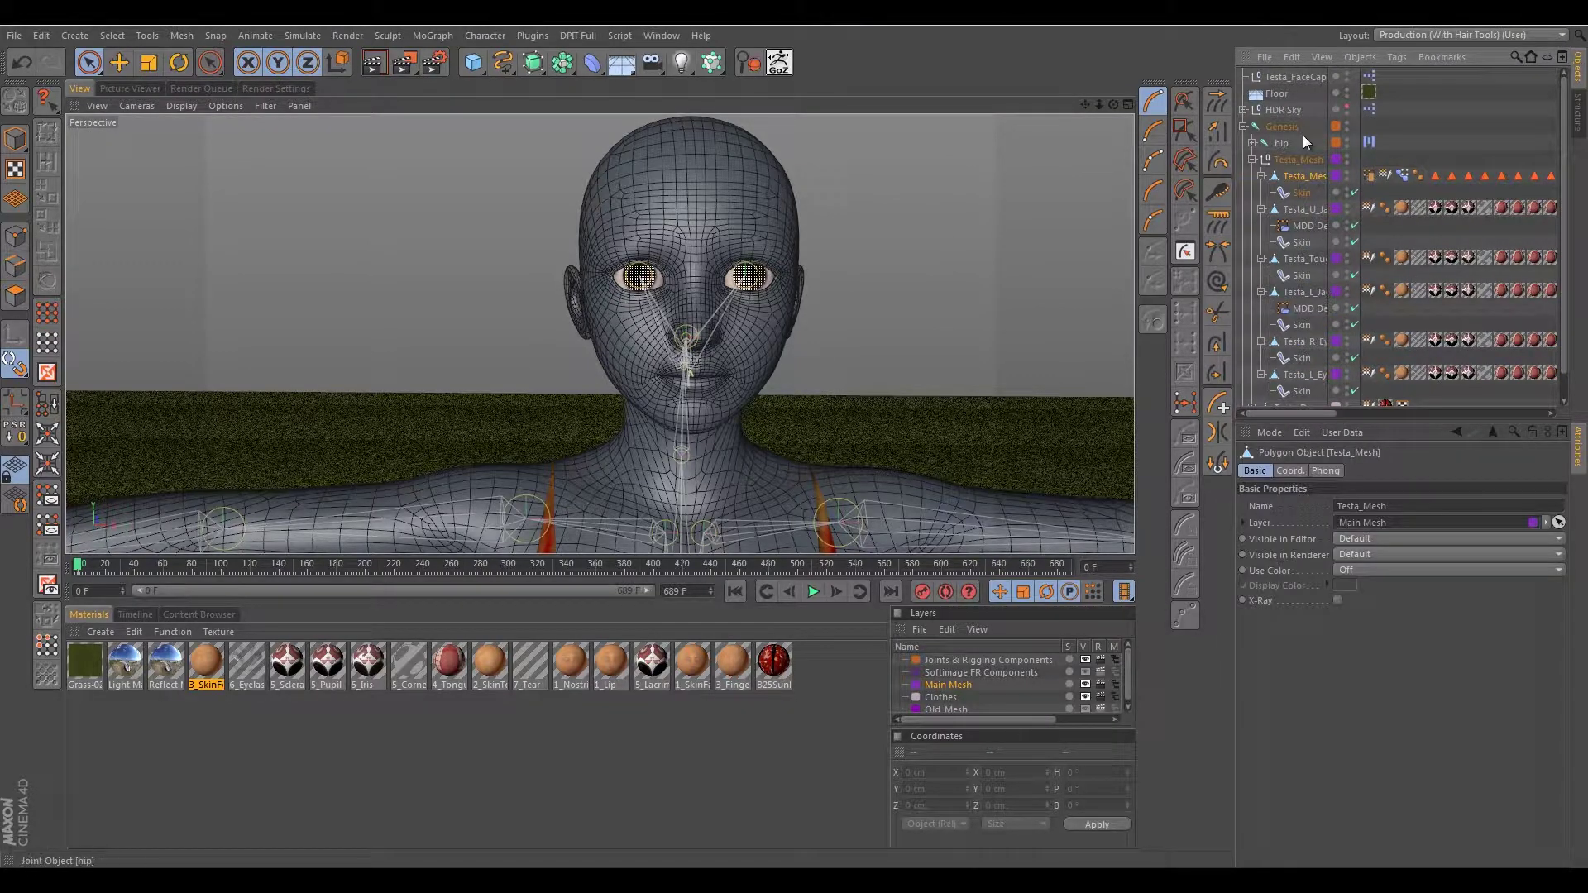
left_click(1363, 57)
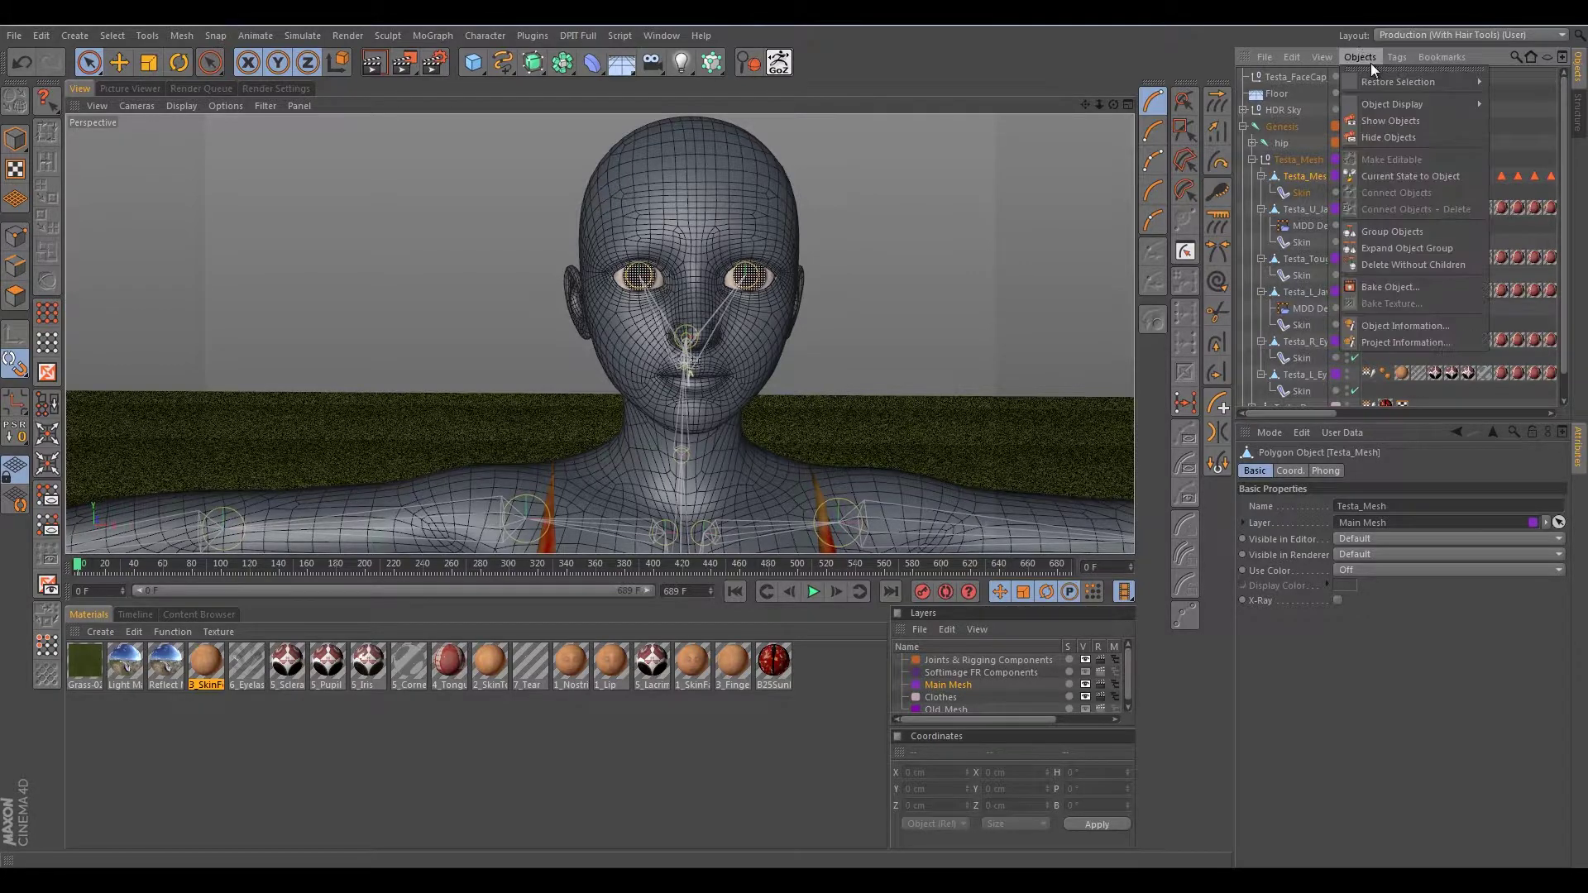
mouse_move(1406, 59)
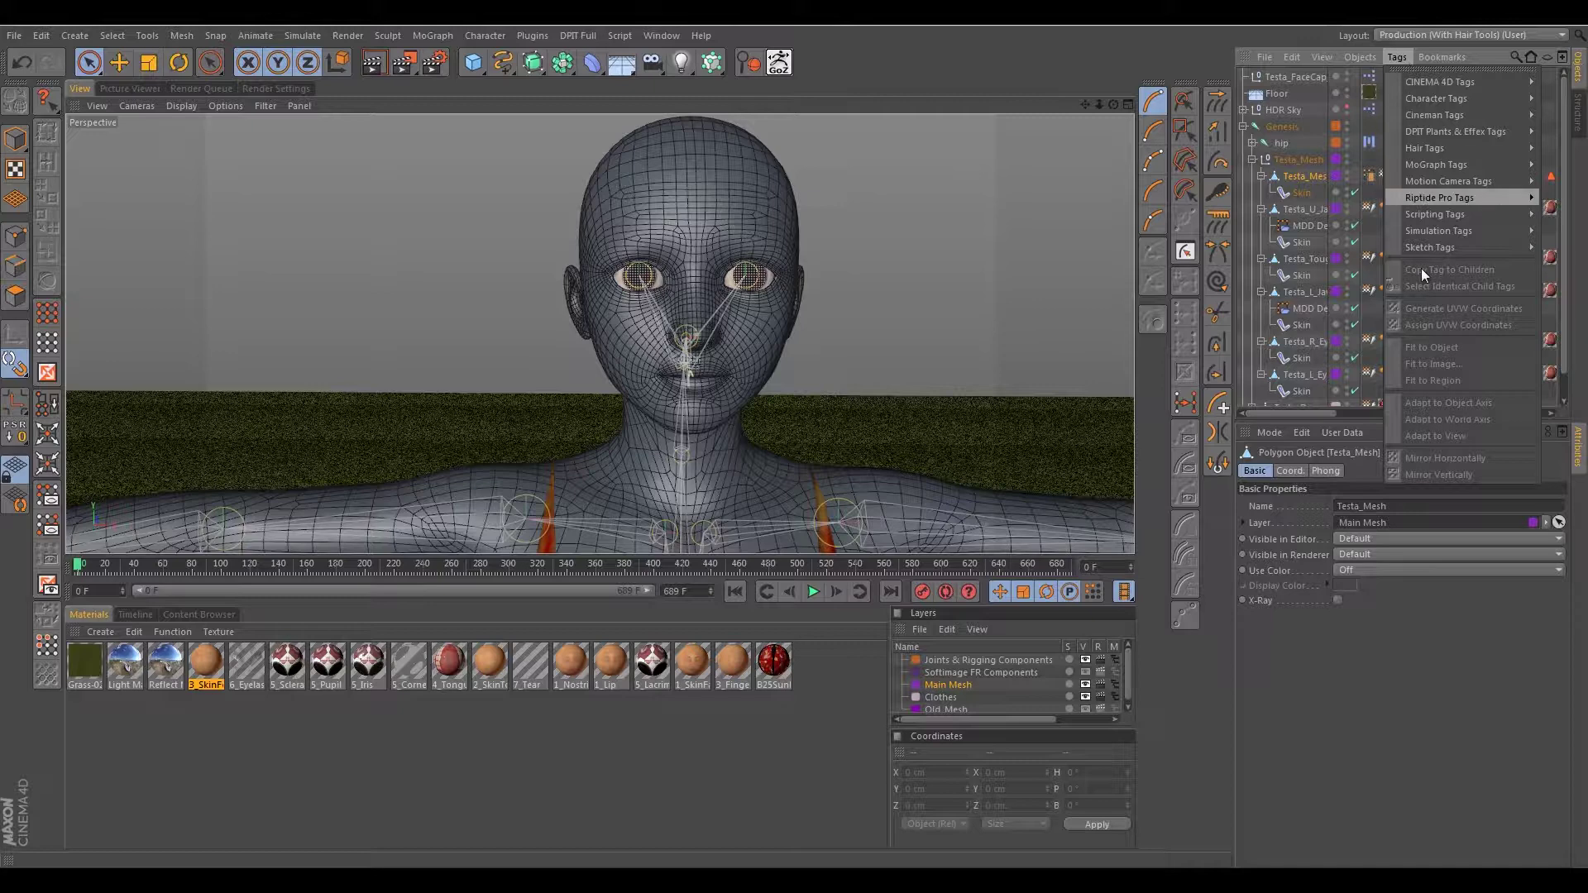
left_click(1305, 177)
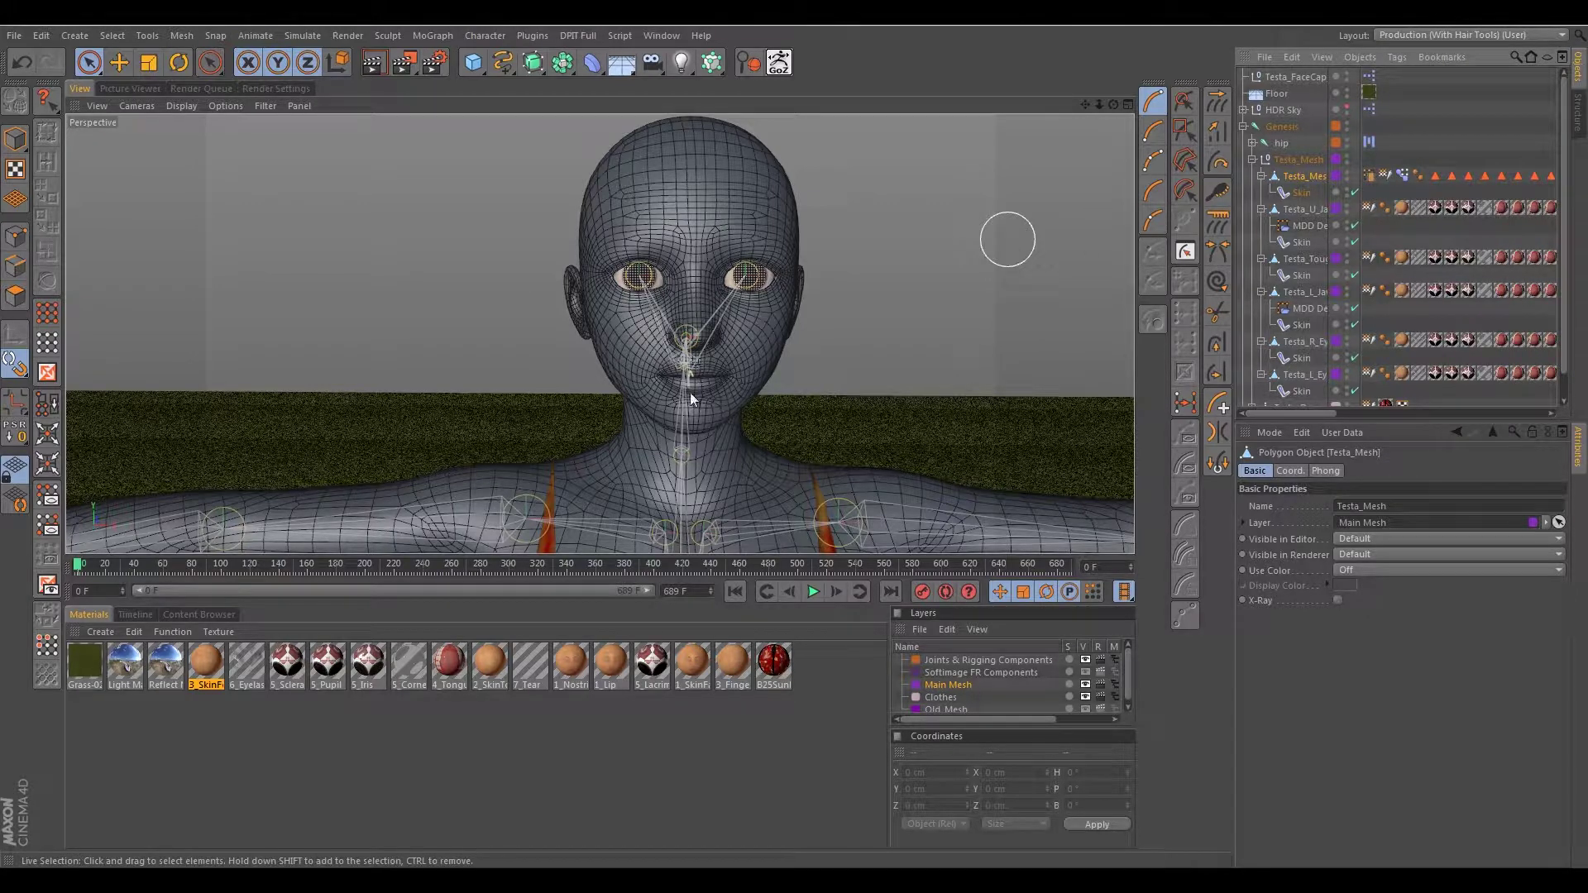
- Create a new default material and assign it to Testa_Mesh
left_click(100, 632)
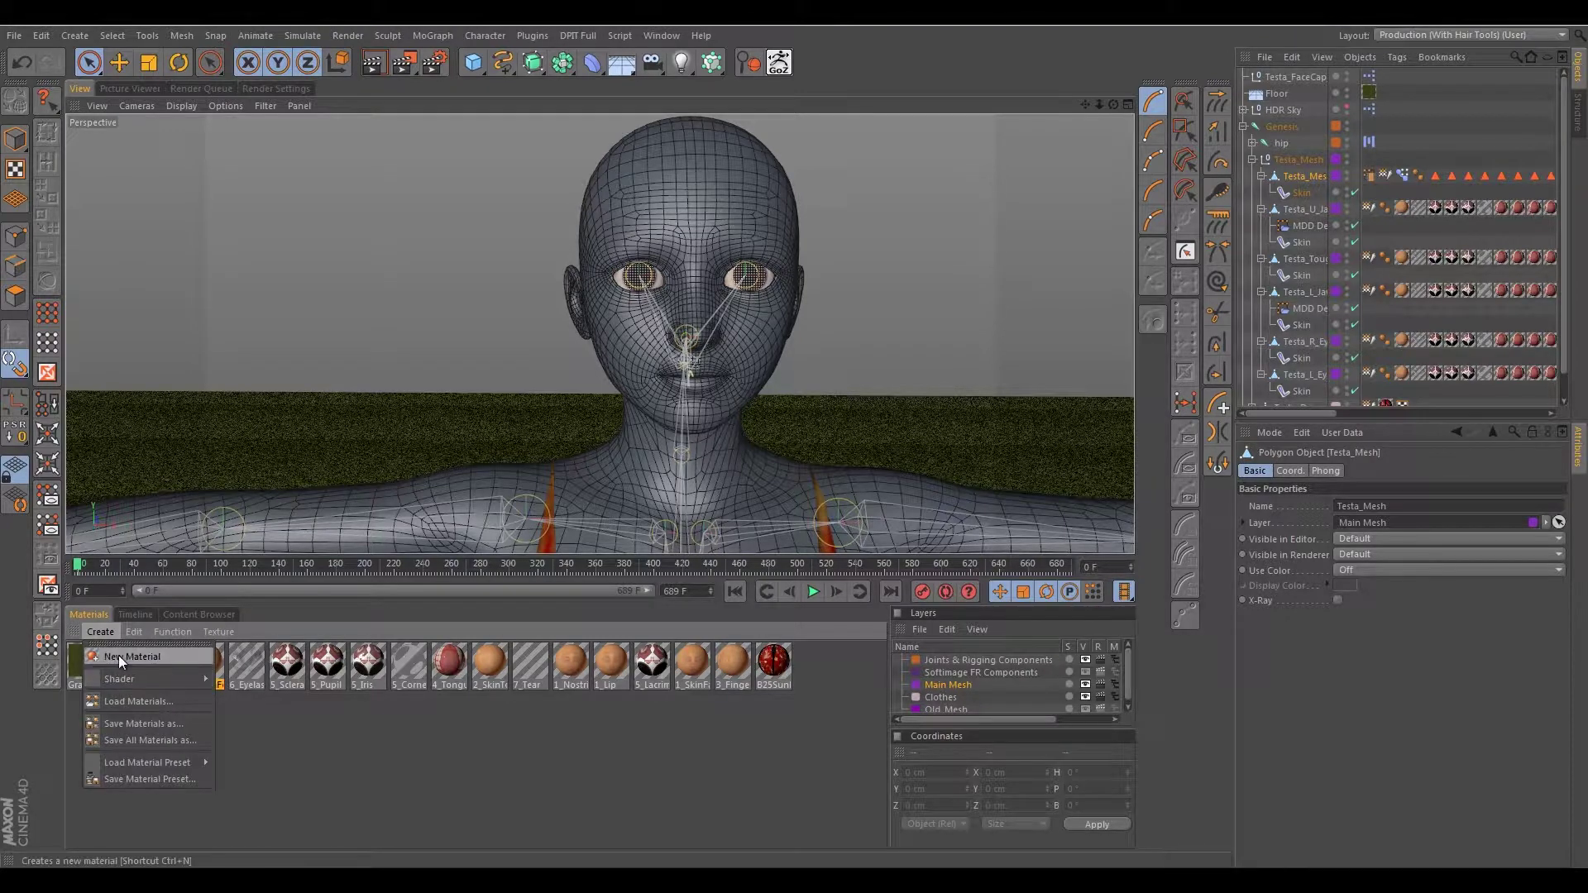
left_click(117, 655)
left_click_drag(82, 663, 1310, 179)
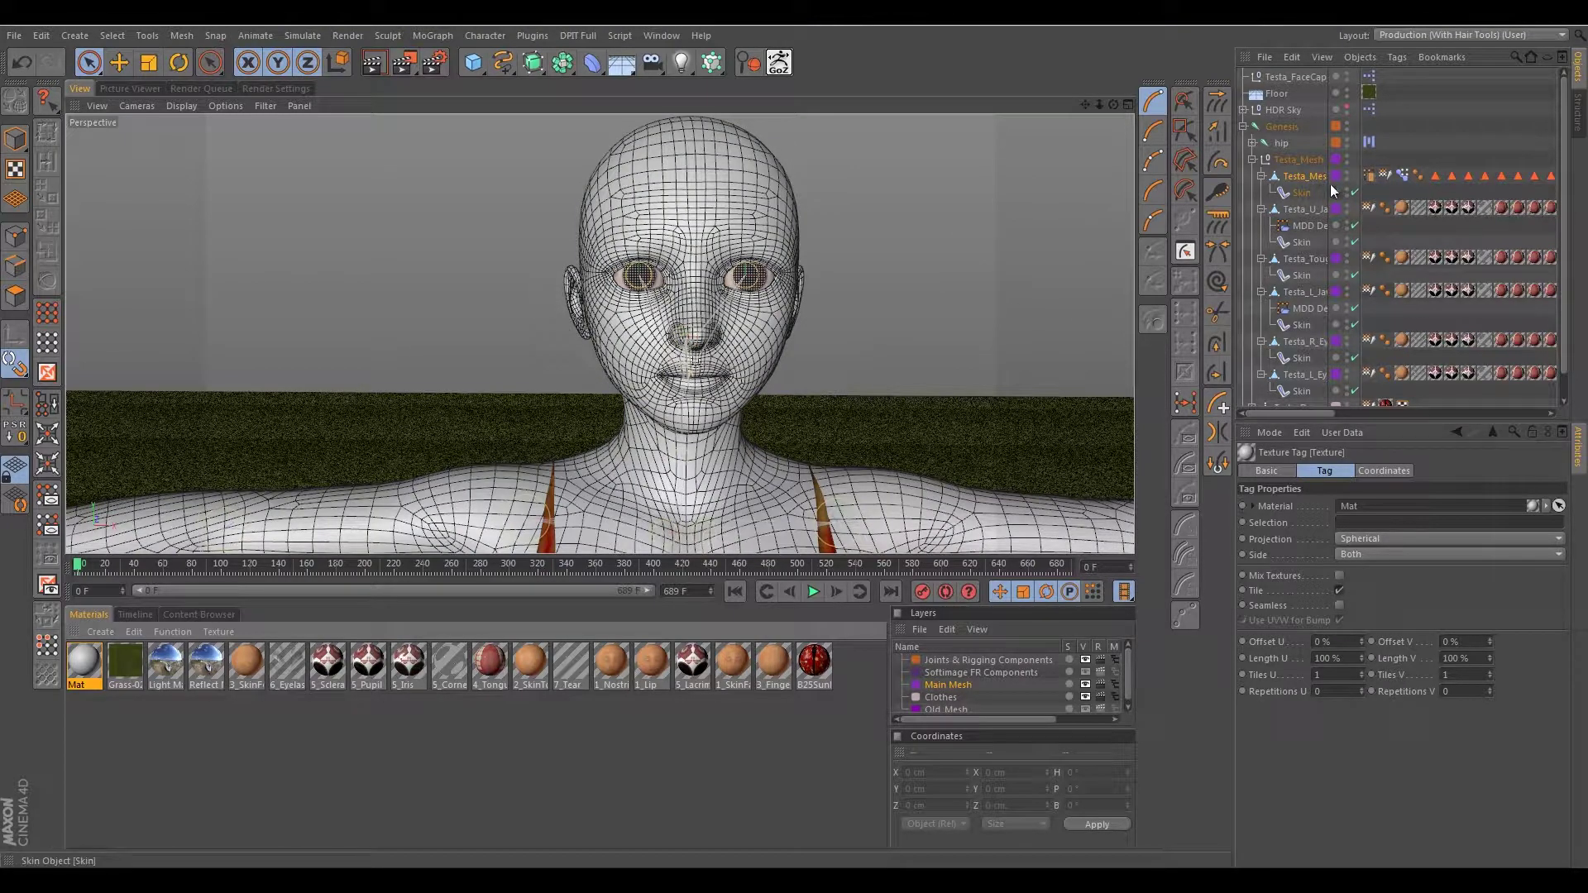
- Move the new Mat texture tag ahead of the polygon selection tags on Testa_Mesh
left_click_drag(1321, 411, 1545, 399)
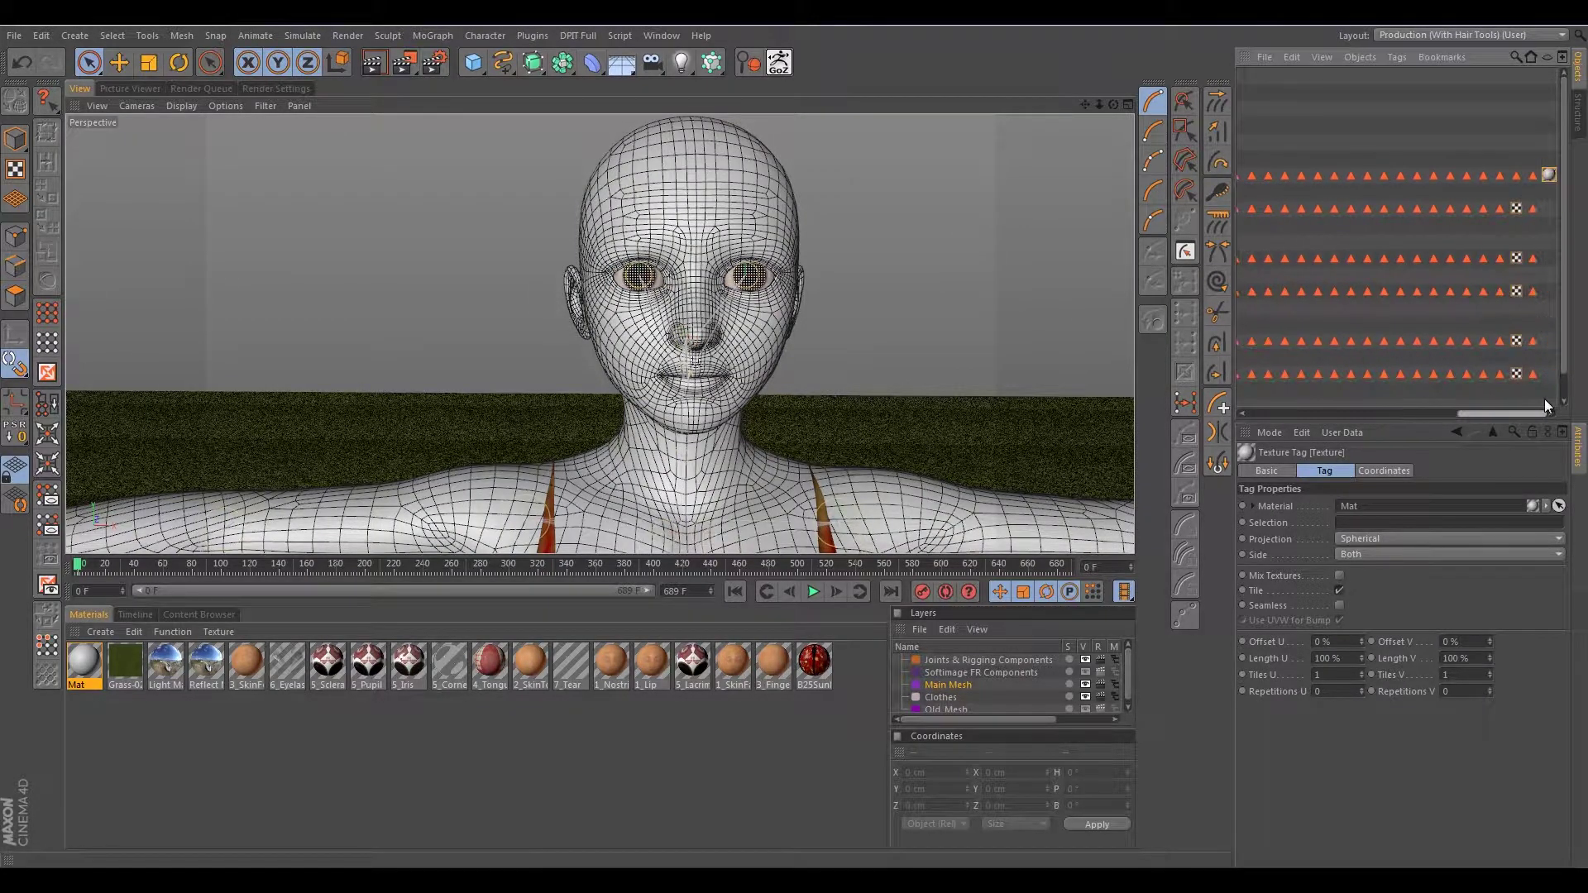
left_click_drag(1547, 176, 1370, 179)
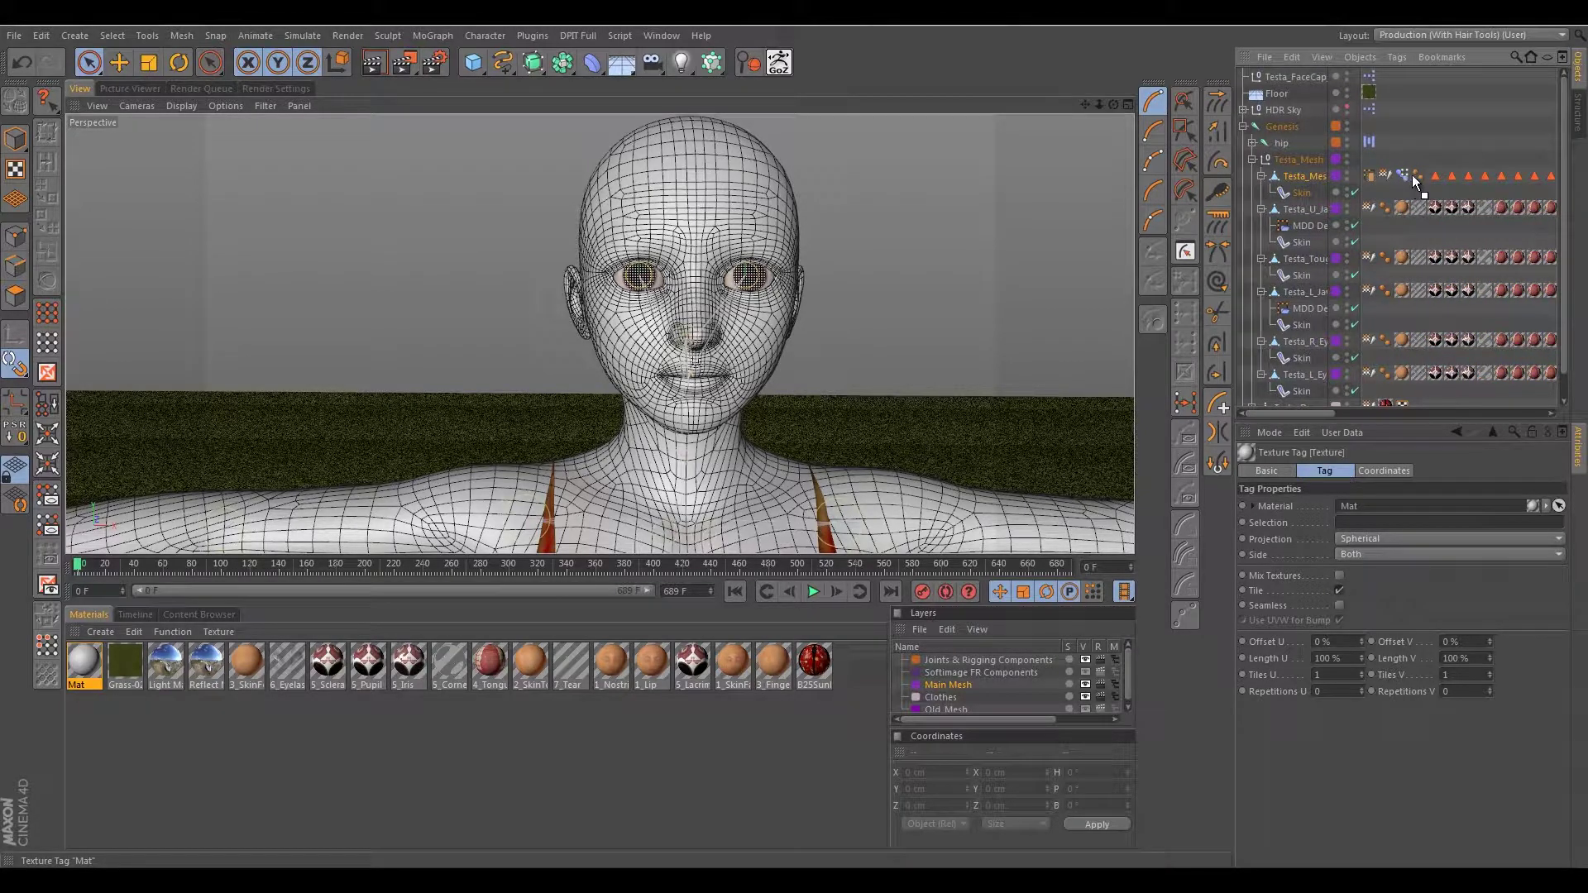
left_click_drag(1427, 177, 1429, 178)
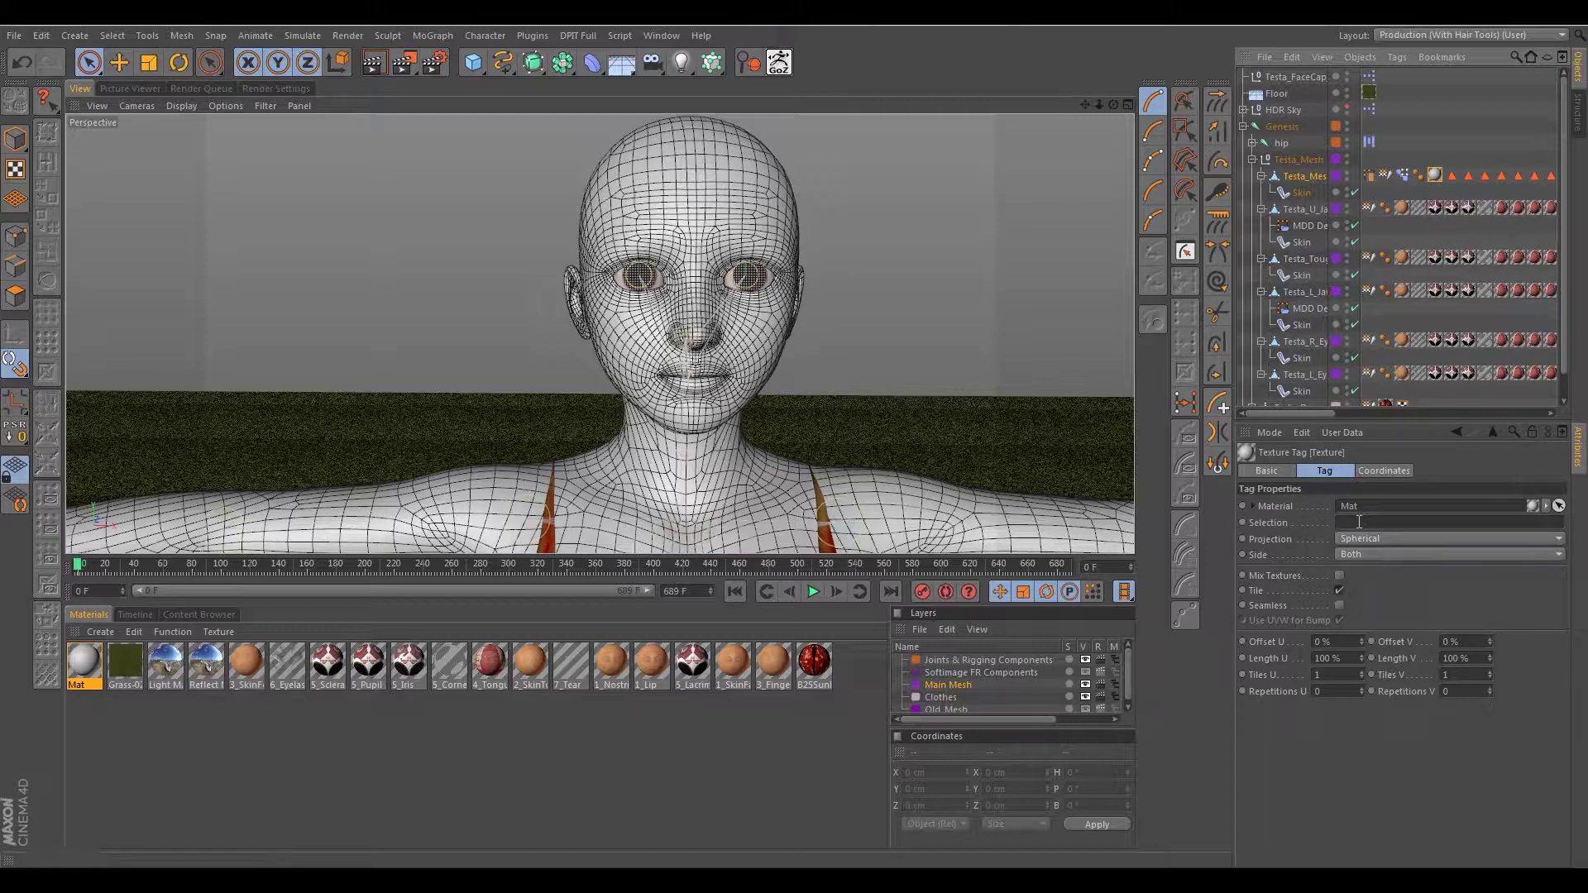
- Set the Mat texture tag's projection to Flat
left_click(1378, 539)
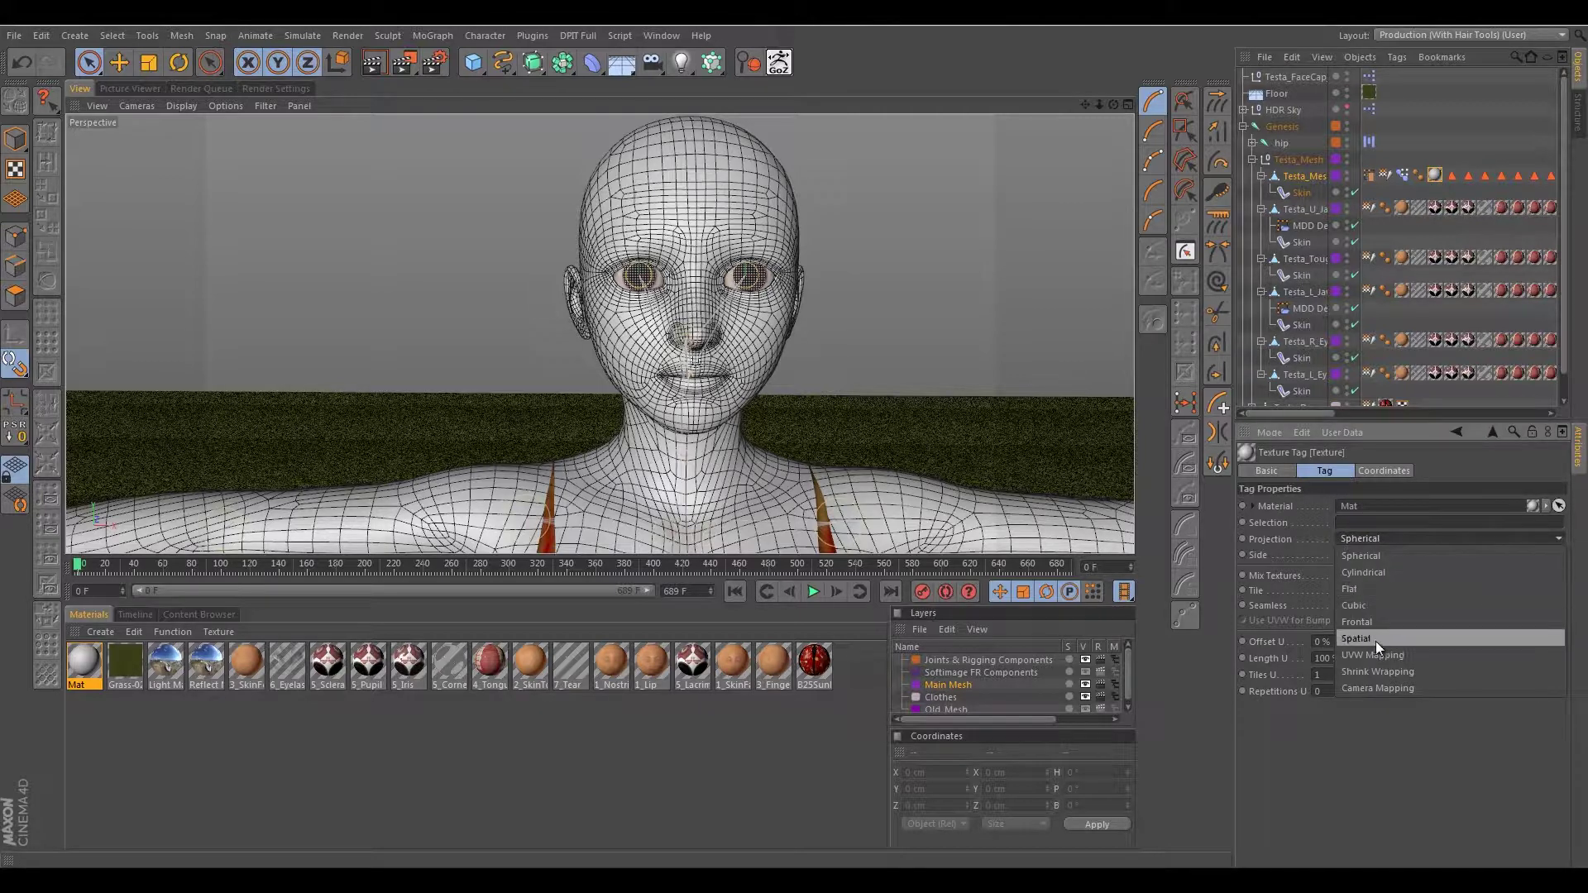
left_click(1363, 593)
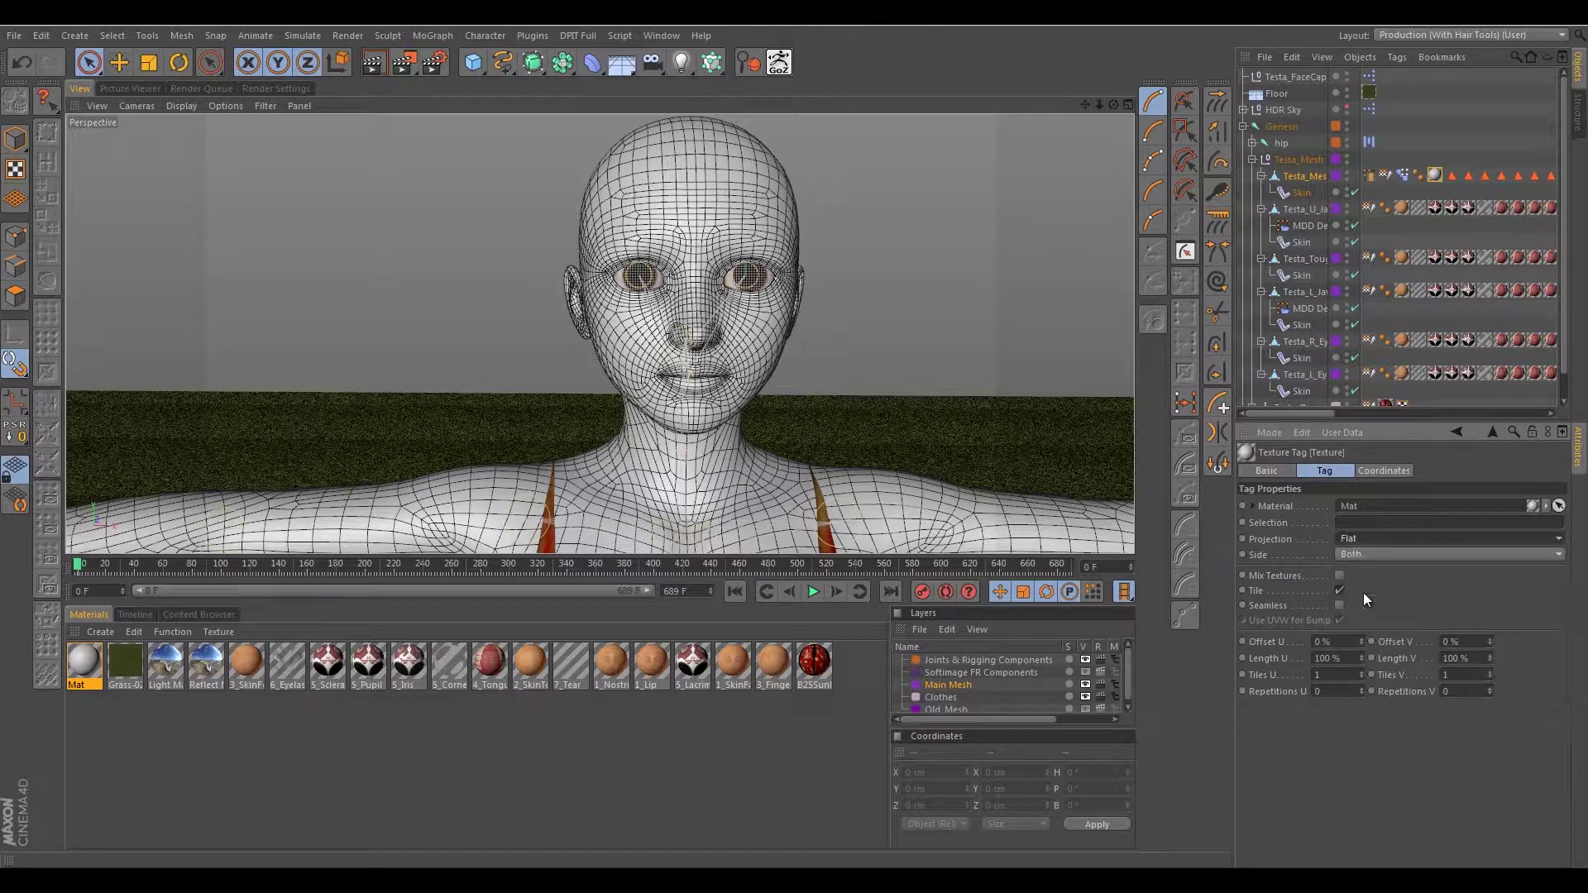
left_click(1361, 538)
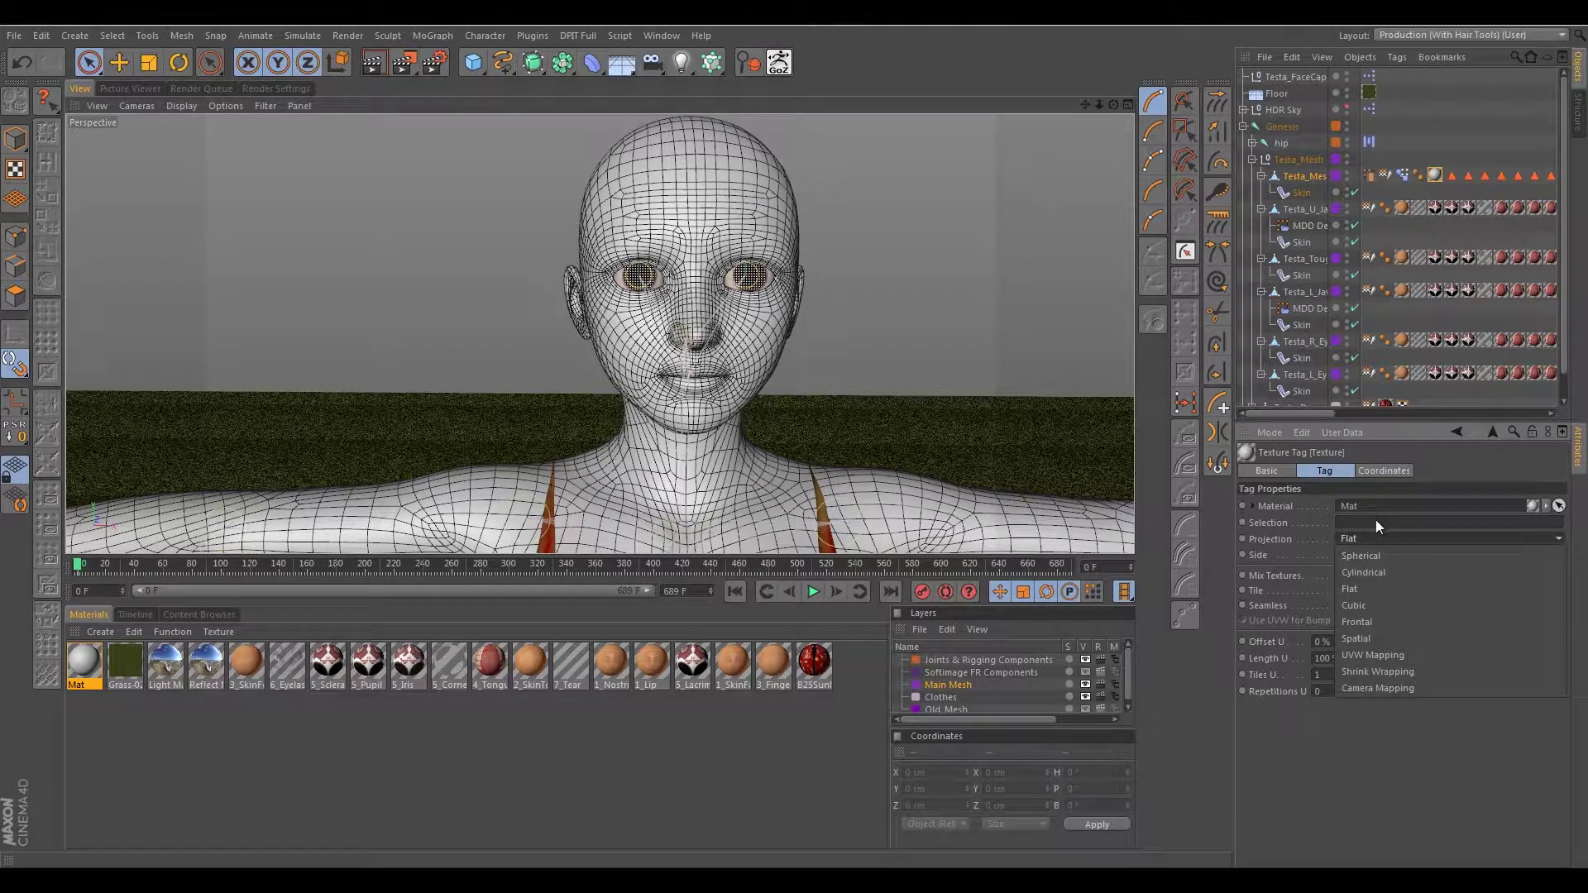
left_click(1341, 532)
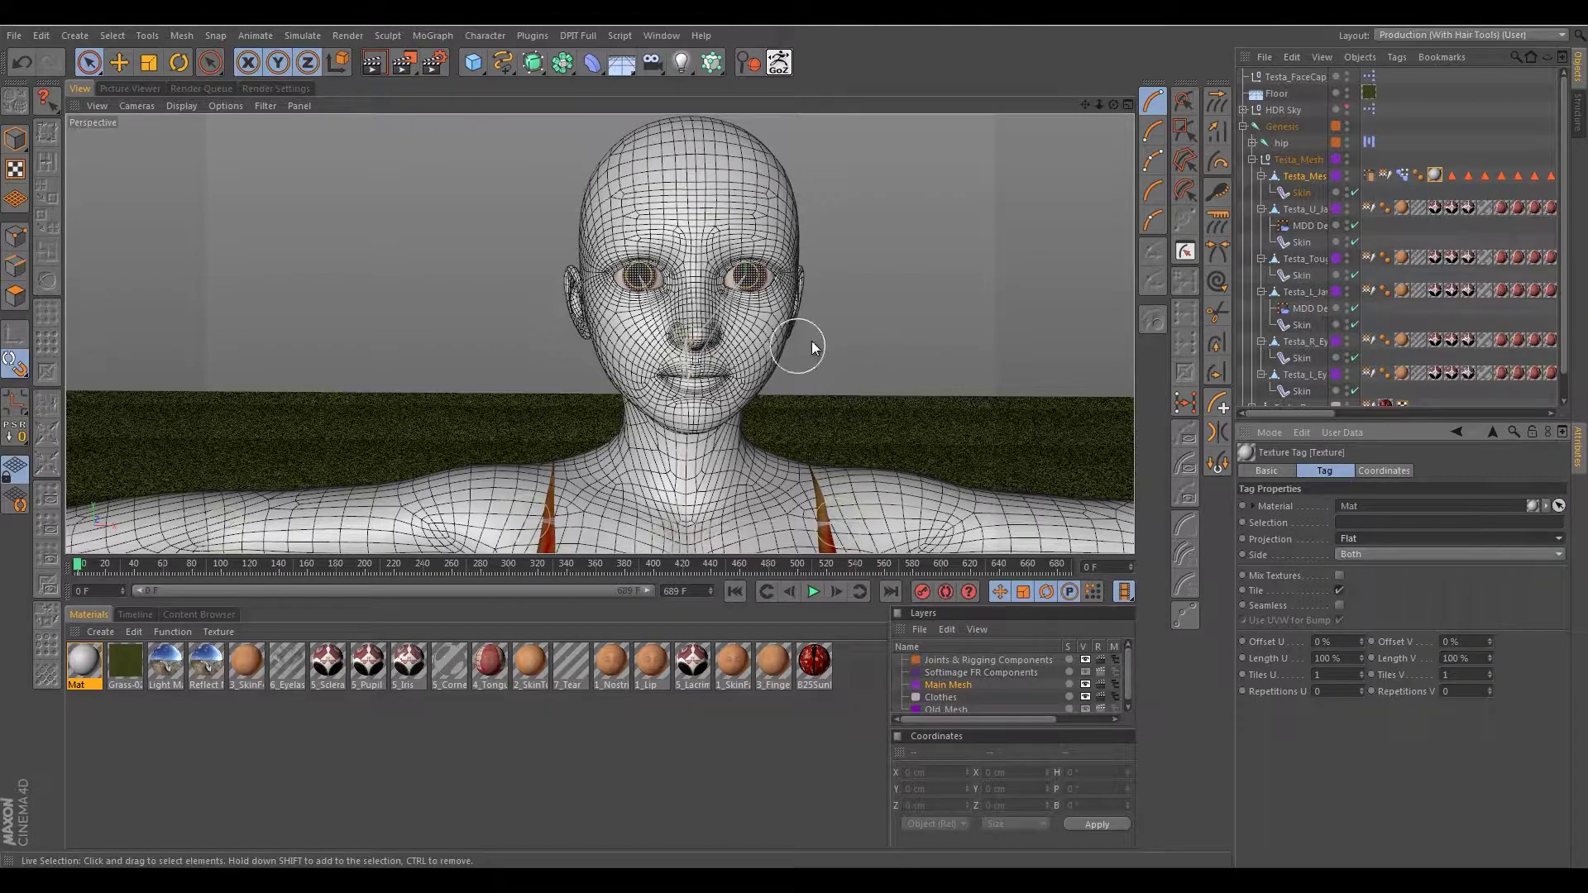
mouse_move(861, 329)
left_mouse_down("alt")
mouse_move(801, 334)
mouse_move(844, 326)
left_mouse_up("alt")
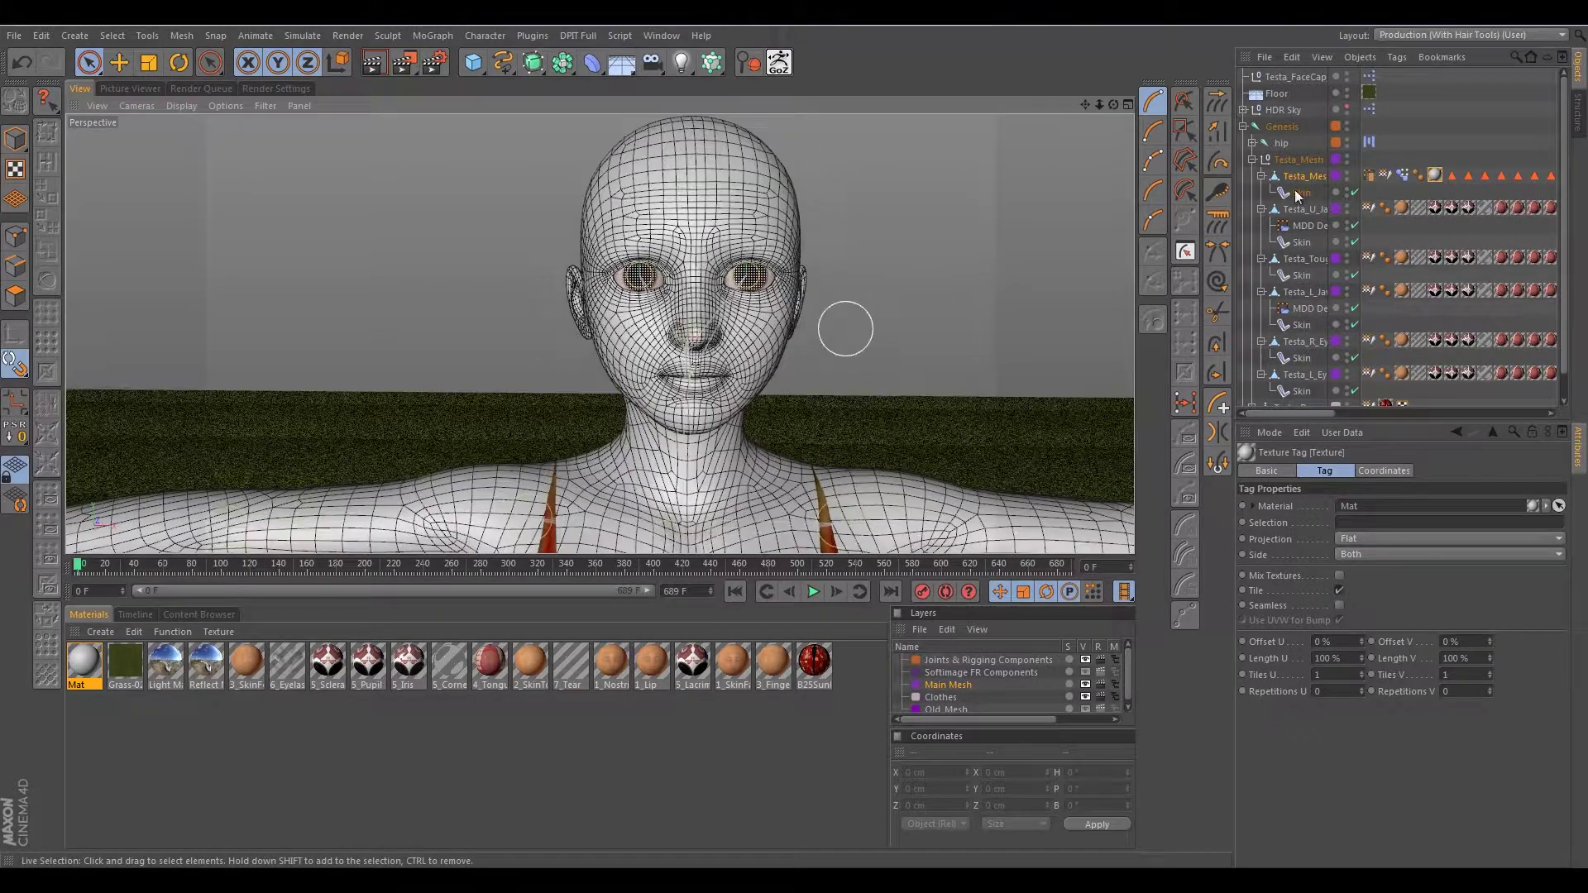
- Generate UVW coordinates for Testa_Mesh from the Mat texture tag without including sub-objects, and select the resulting UVW tag
left_click(1399, 57)
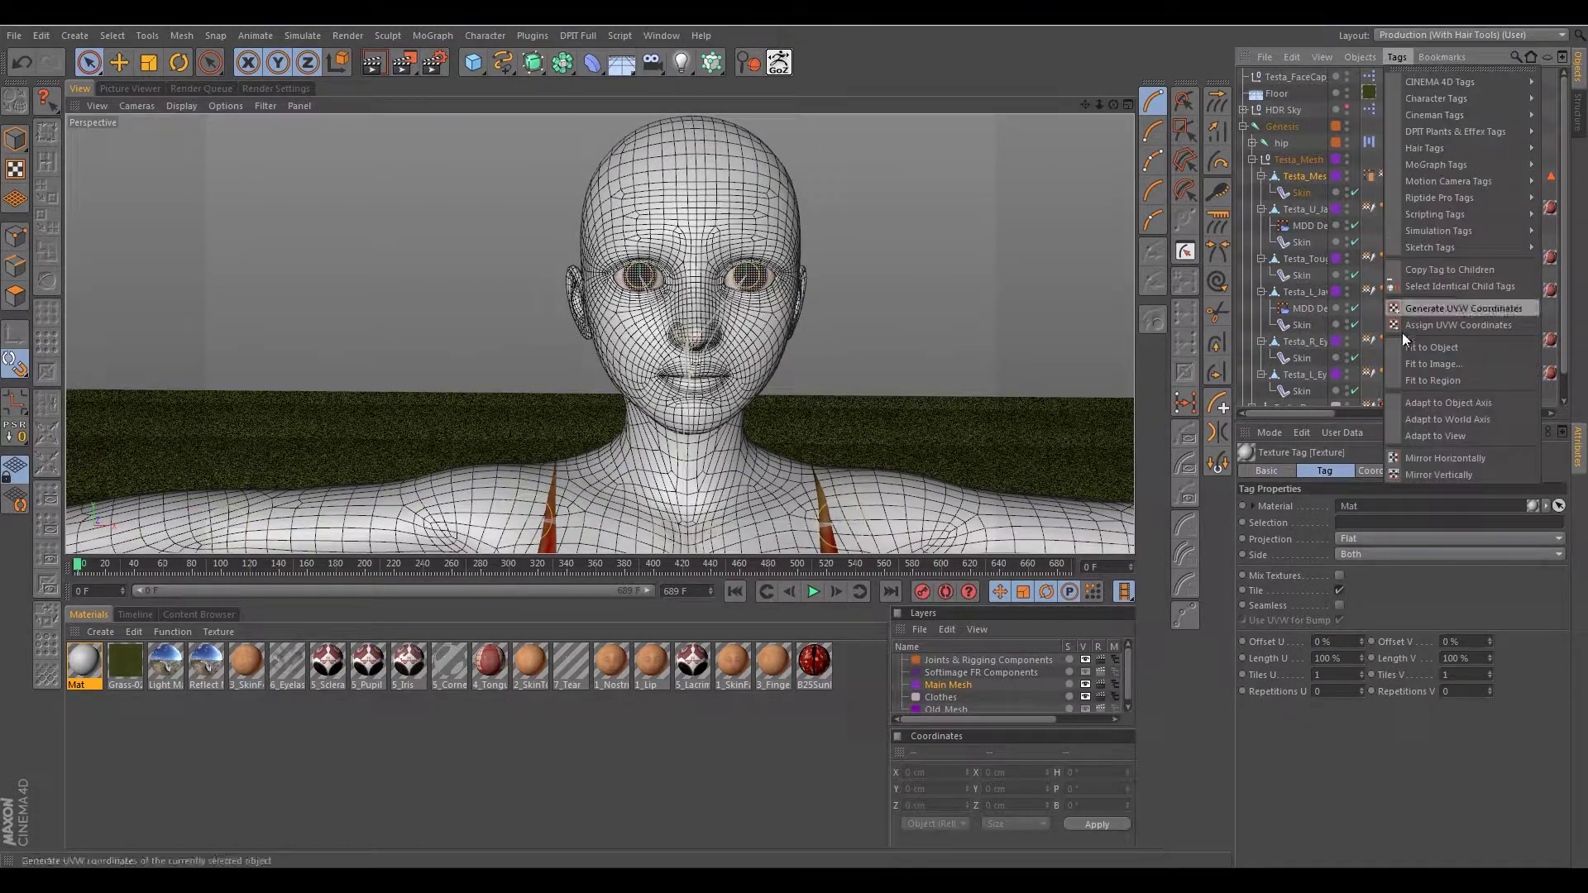
left_click(1435, 312)
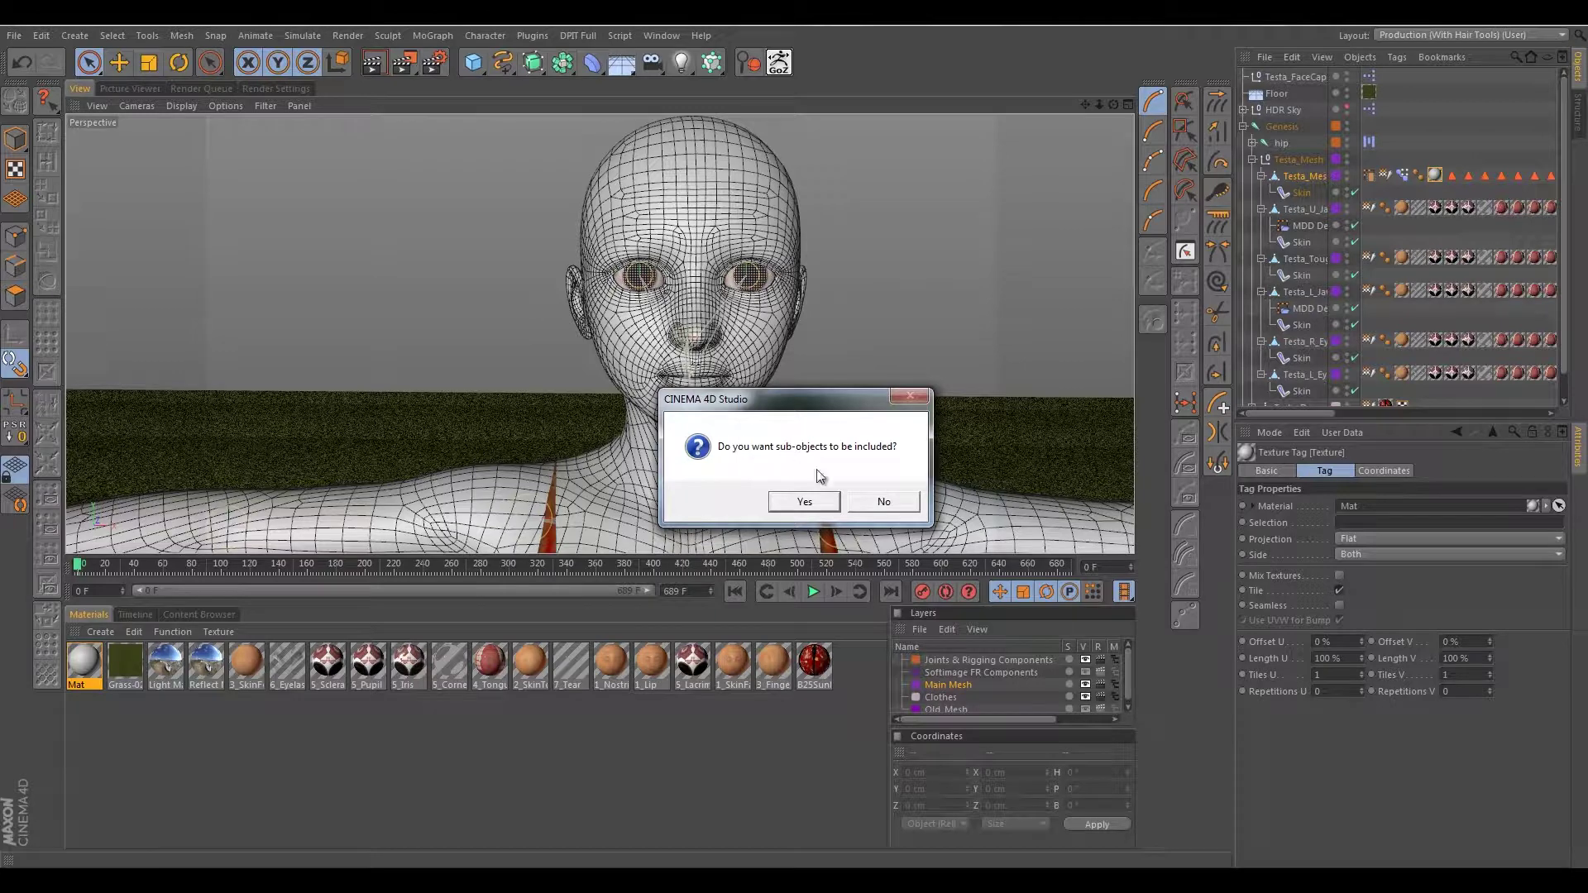
left_click(890, 503)
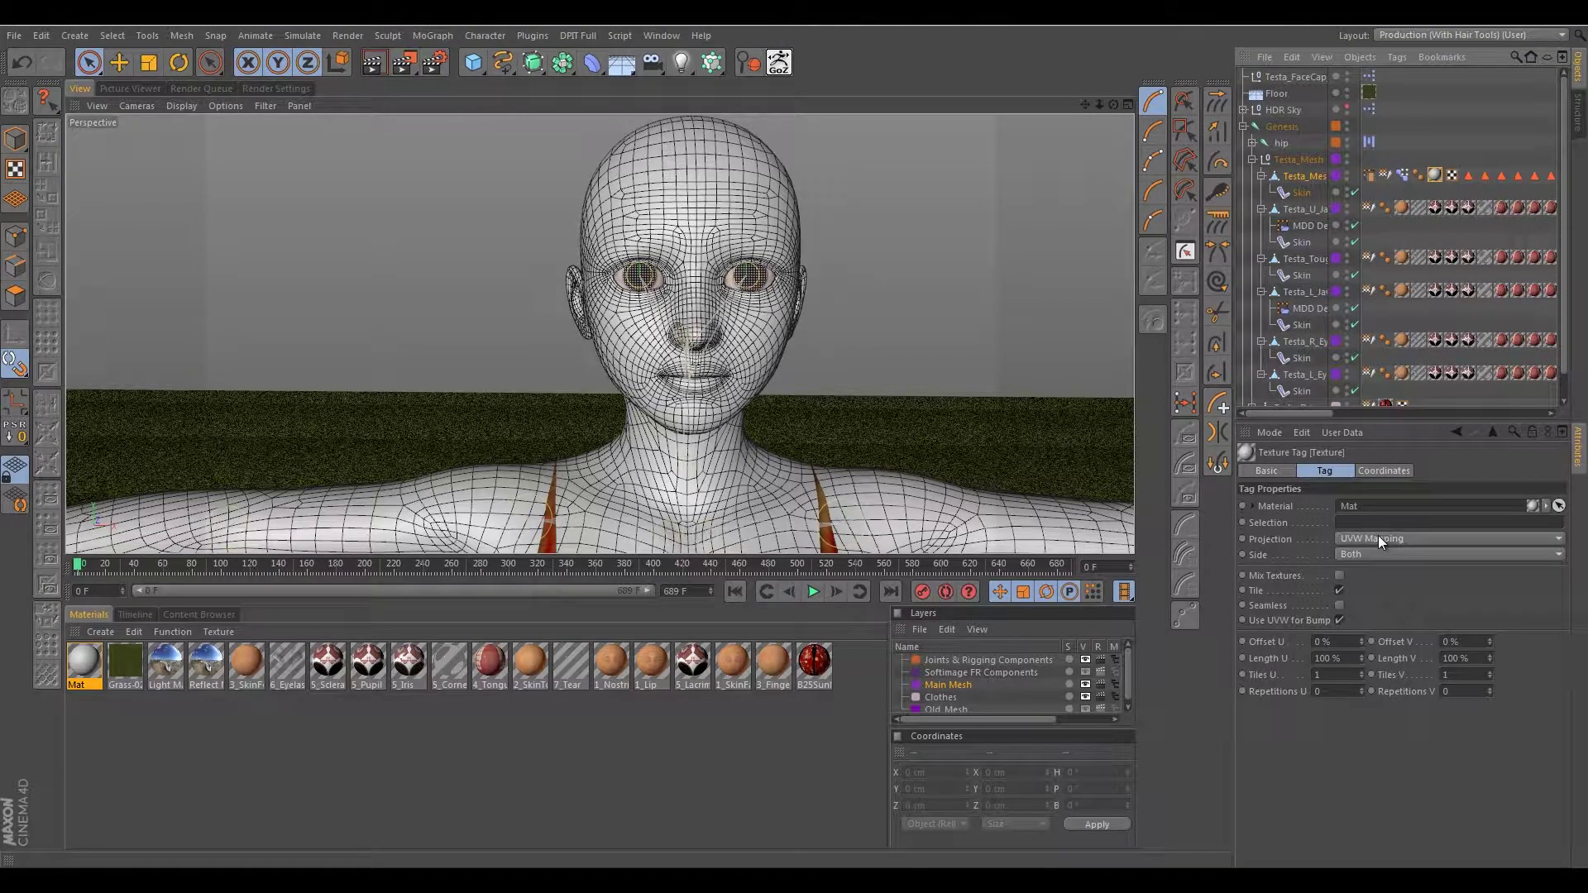
left_click(1452, 176)
- Examine the character's head, face and arms with the plain white material applied
scroll(753, 312, "down", 3)
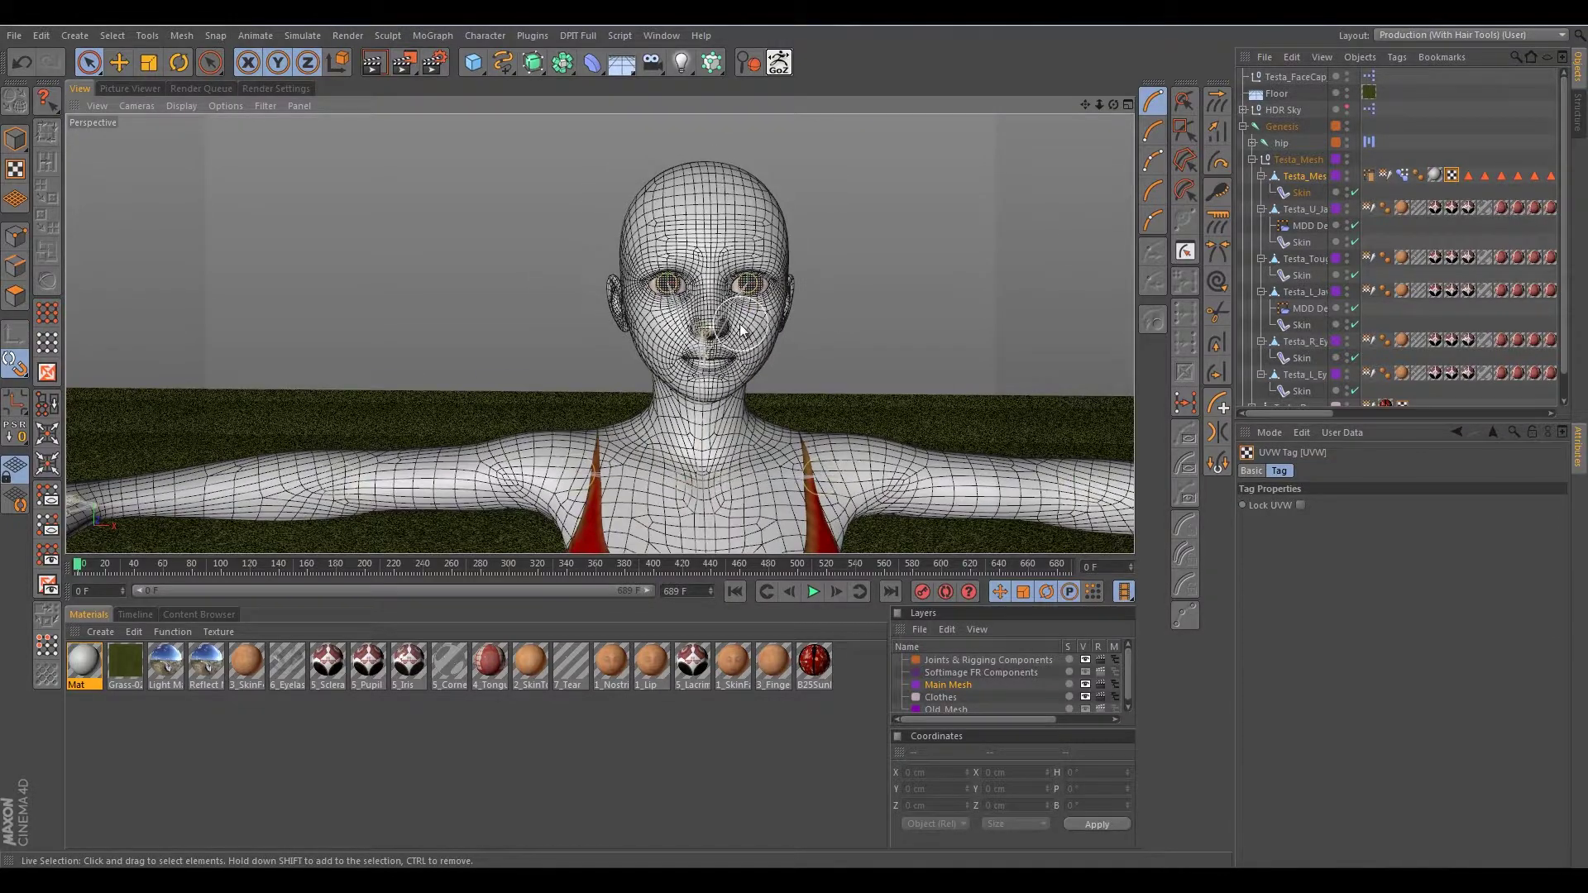
scroll(713, 336, "up", 2)
scroll(713, 336, "down", 3)
middle_click_drag(713, 336, 711, 389, "alt")
middle_click_drag(681, 461, 631, 399, "alt")
scroll(681, 290, "down", 3)
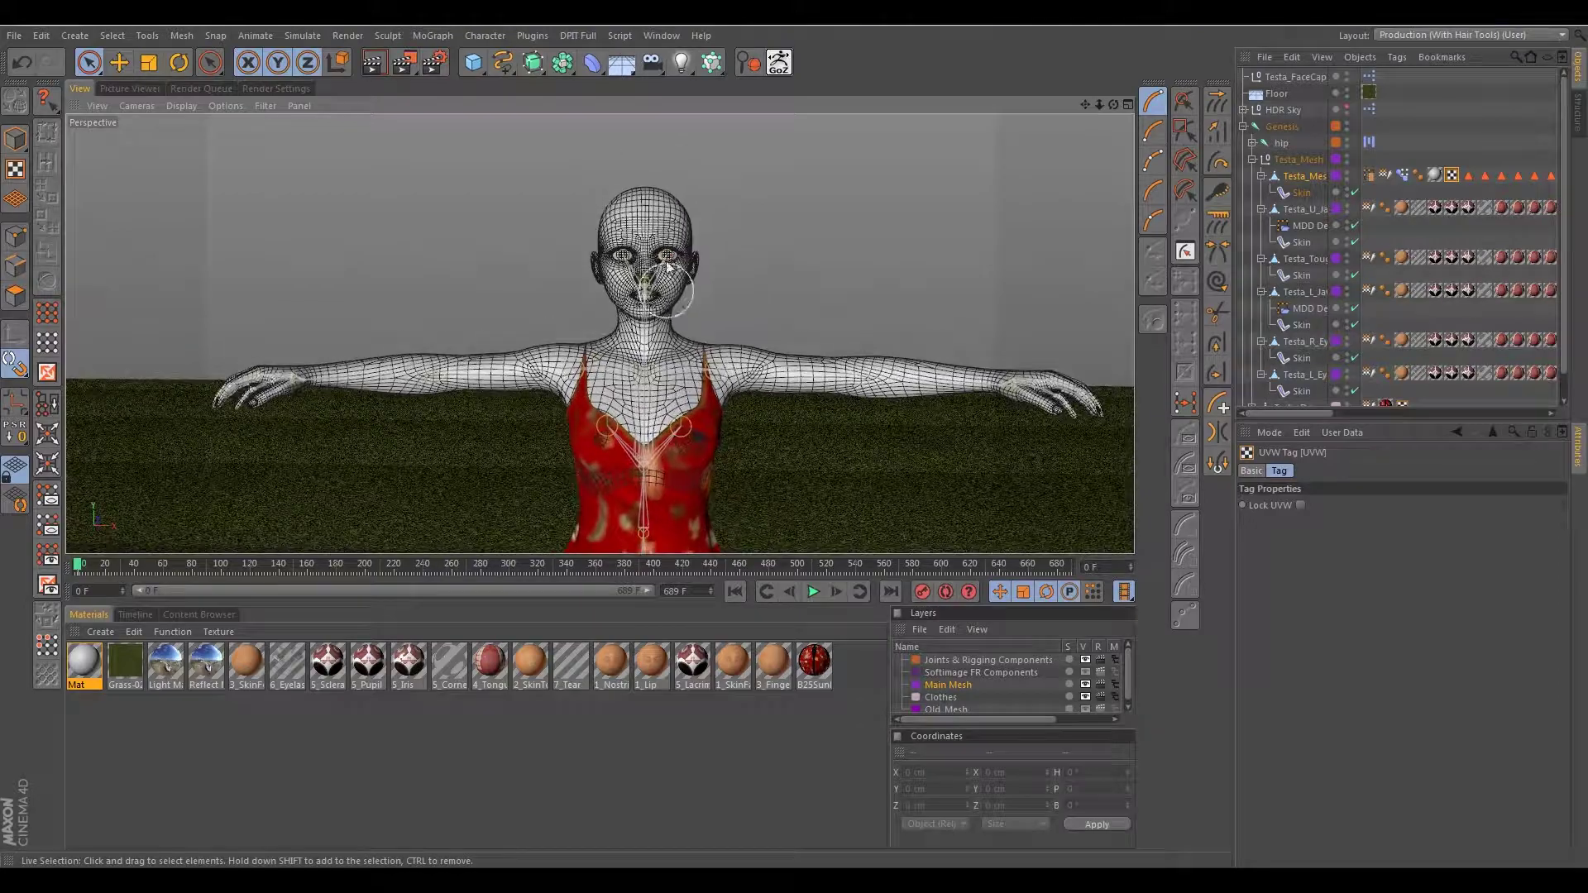
scroll(649, 269, "up", 6)
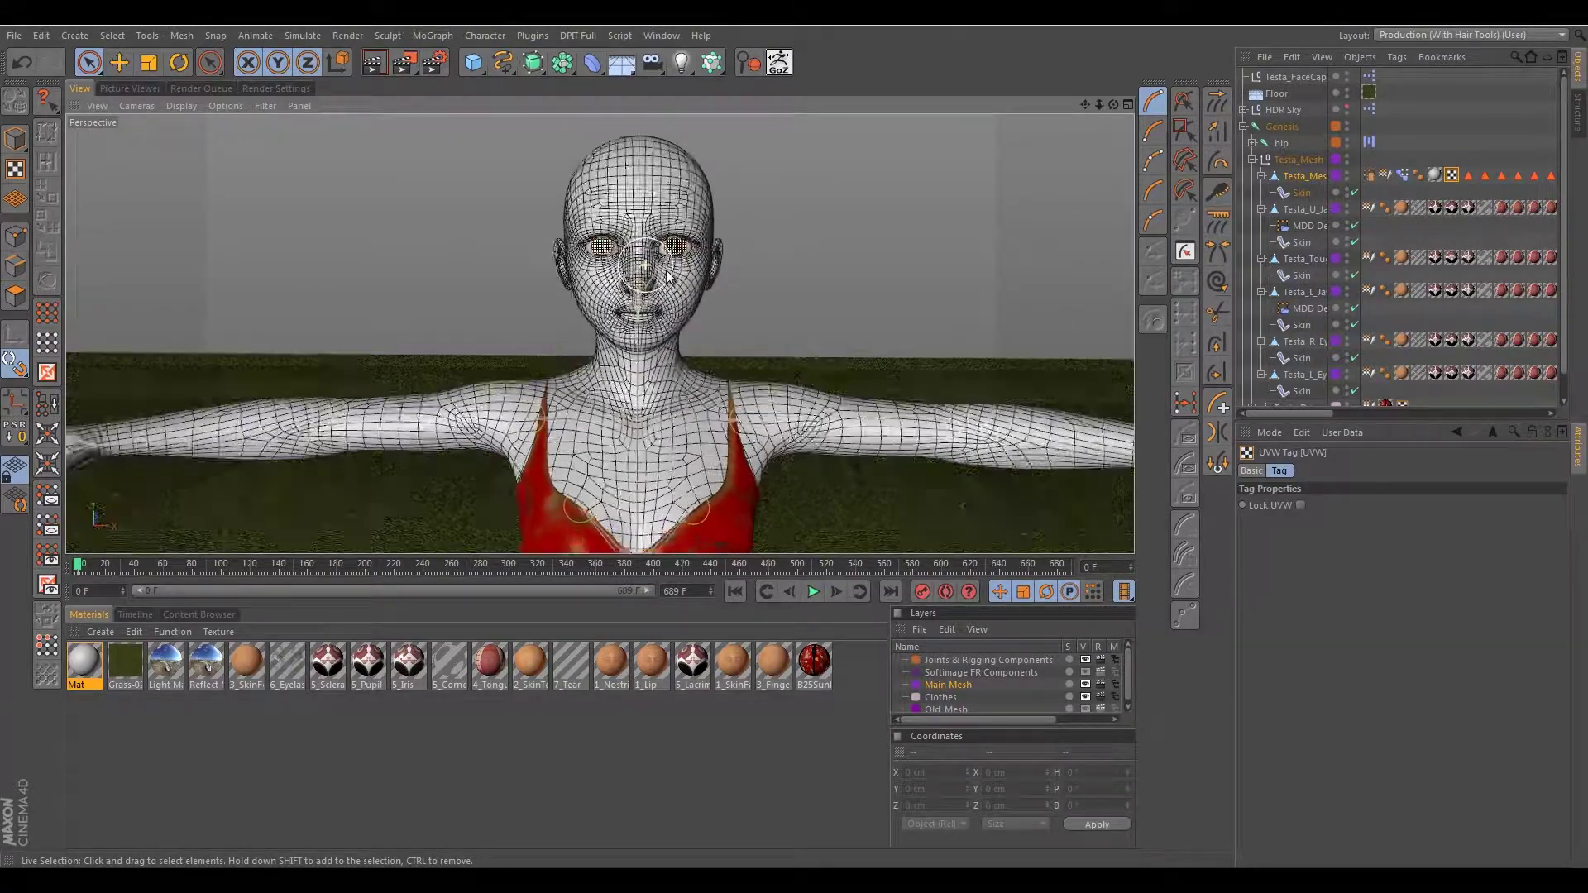
left_click_drag(680, 225, 526, 240, "alt")
left_click_drag(734, 405, 724, 318, "alt")
- Switch the interface layout to BP UV Edit (User) and bring the whole body's UV mesh into view
left_click(1423, 34)
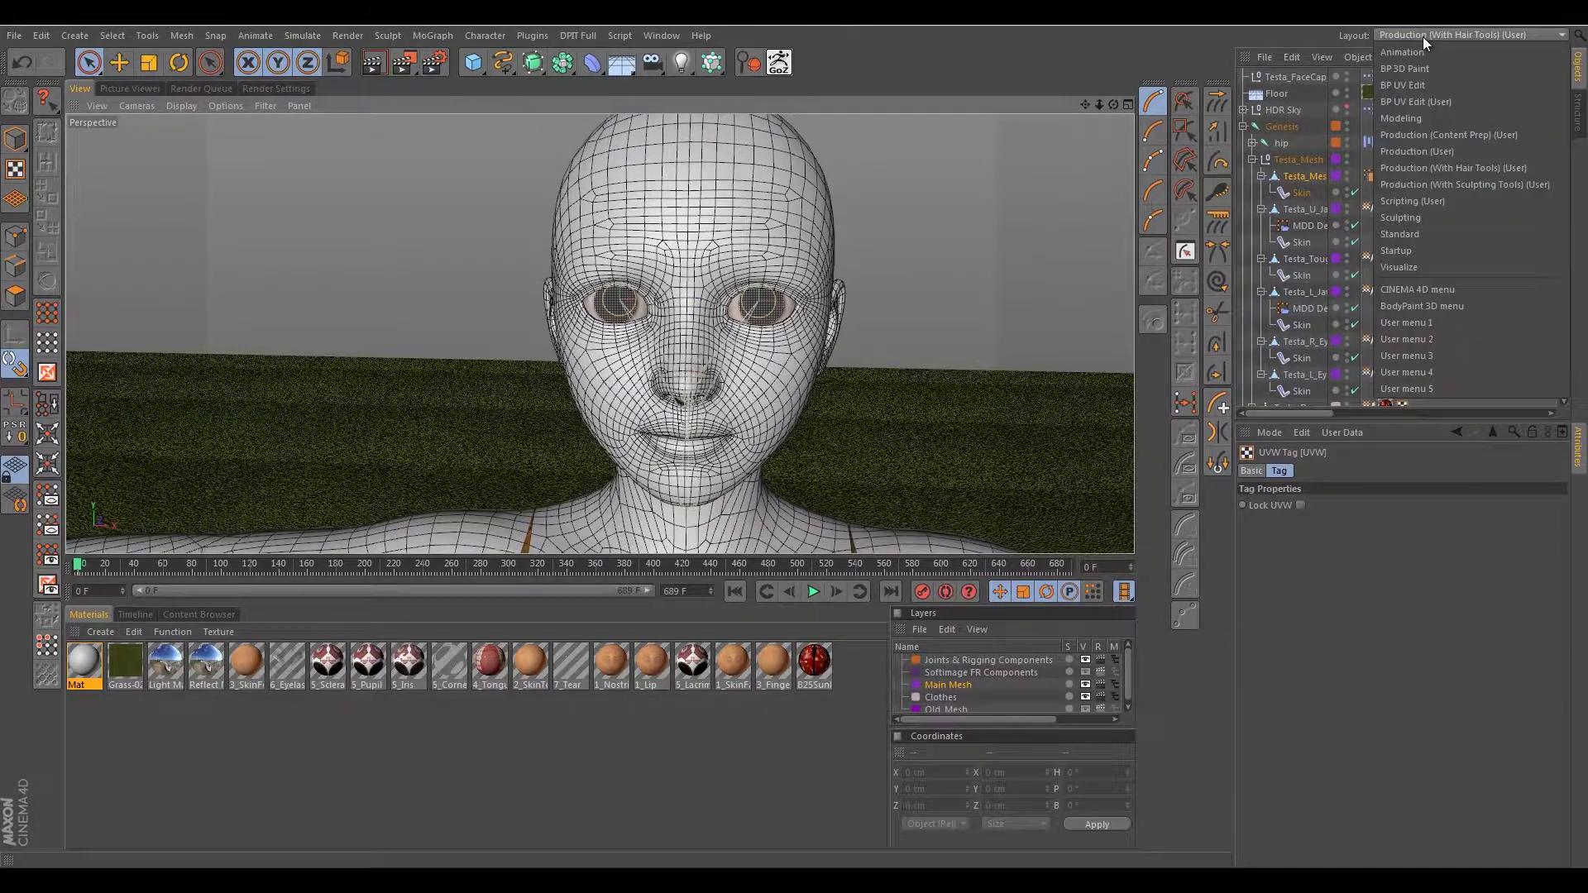
left_click(1428, 103)
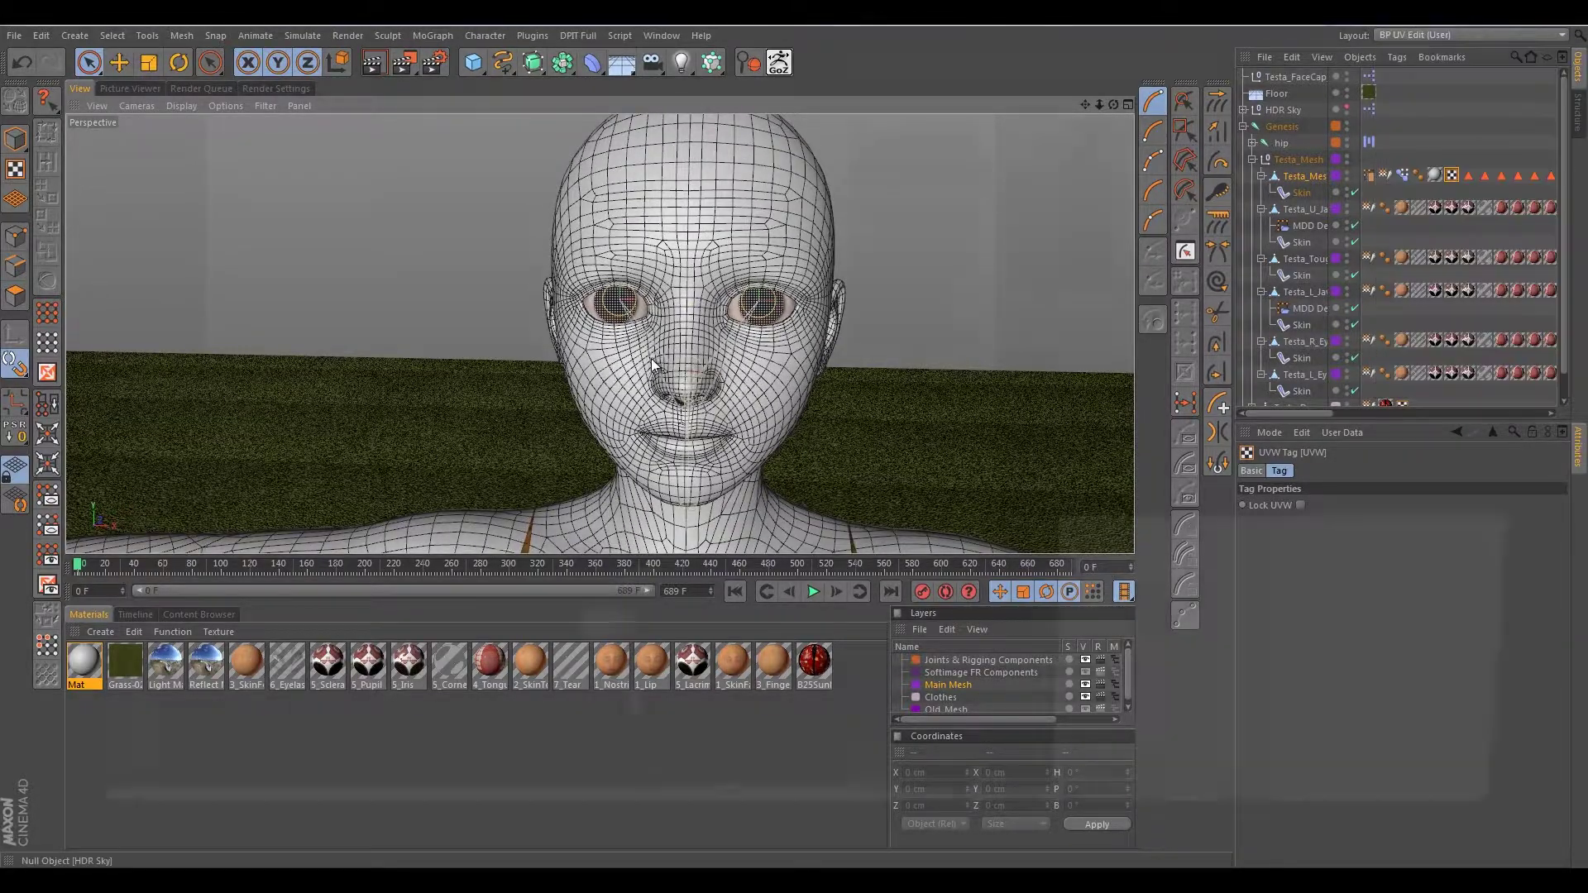
scroll(1141, 290, "up", 3)
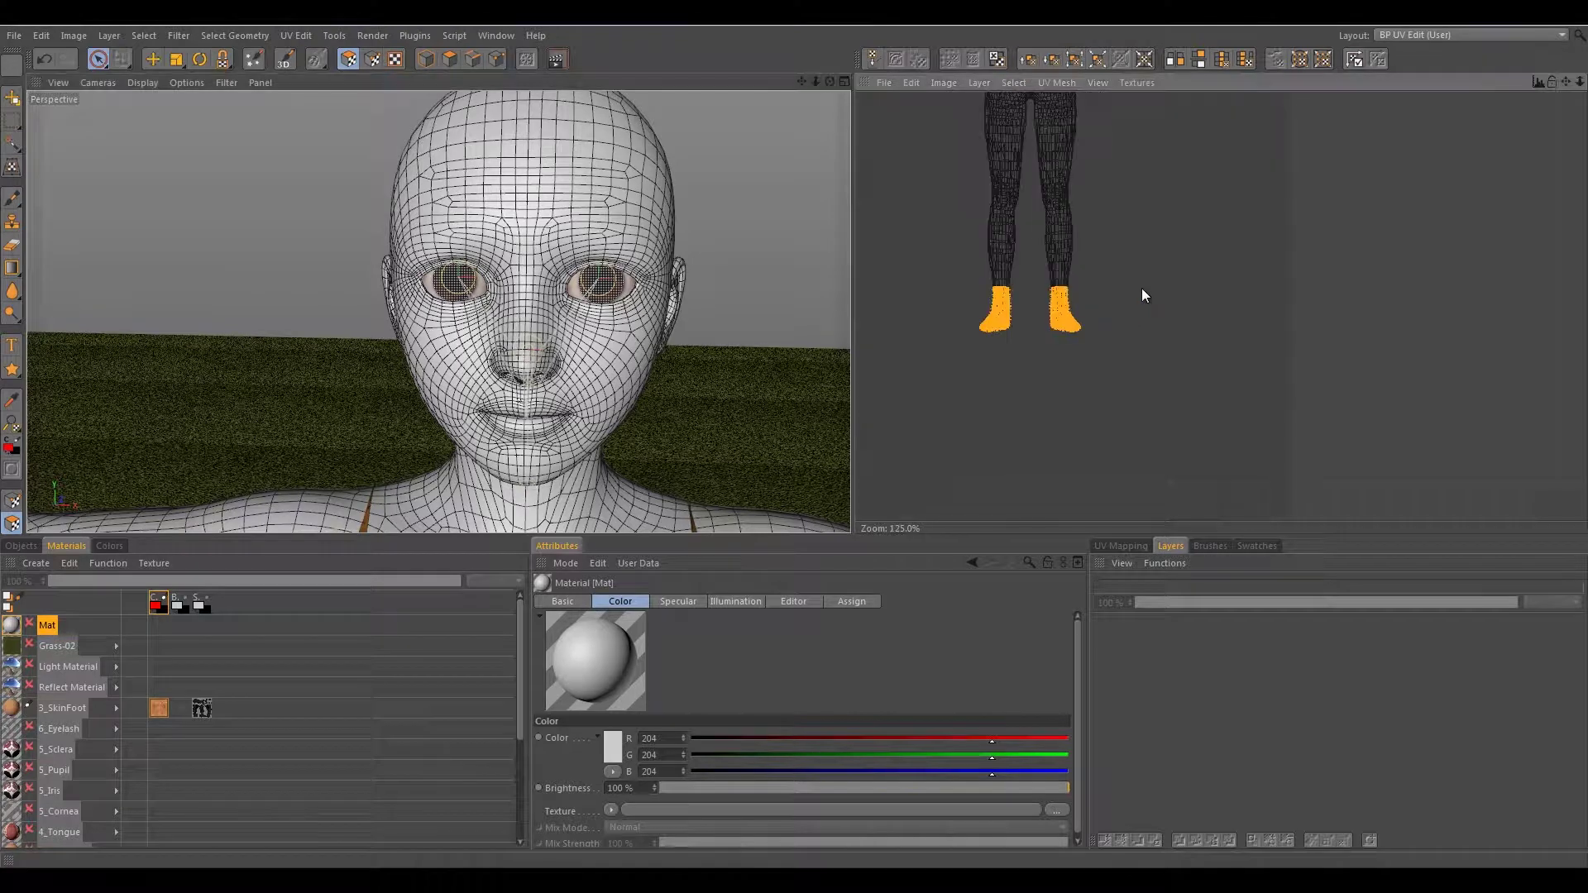
scroll(1143, 290, "down", 4)
middle_click_drag(1159, 286, 1153, 330, "alt")
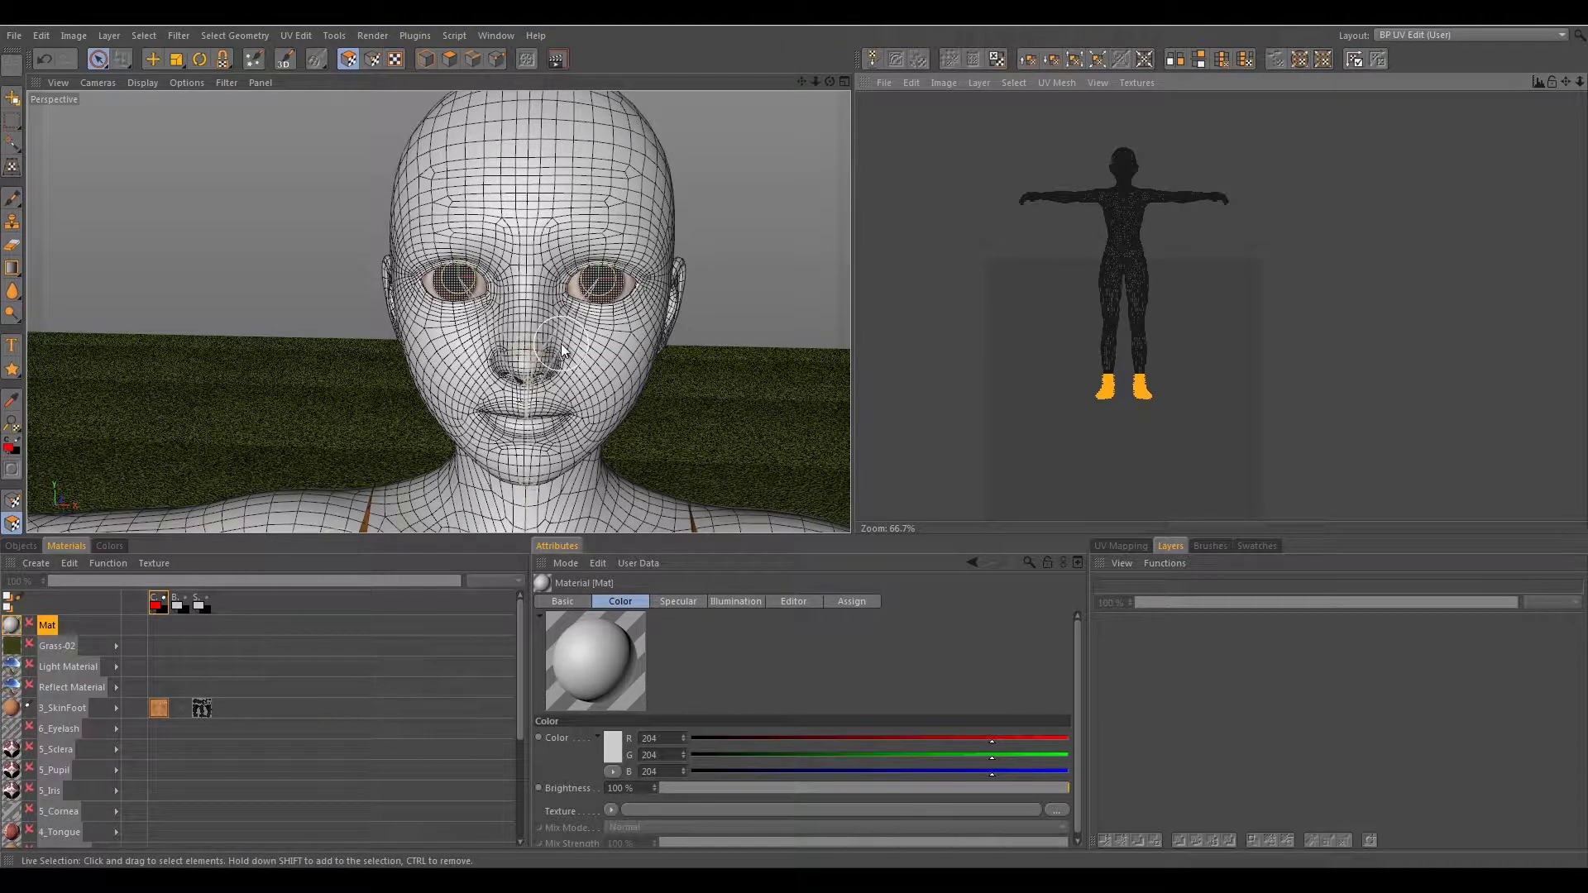
- Examine the character's face and upper body alongside the matching flat-projected UV mesh
scroll(563, 347, "down", 6)
middle_click_drag(570, 324, 478, 203, "alt")
scroll(469, 359, "down", 3)
scroll(459, 348, "down", 2)
middle_click_drag(458, 347, 487, 308, "alt")
left_click_drag(478, 359, 472, 316, "alt")
mouse_move(478, 359)
middle_mouse_down("alt")
mouse_move(471, 316)
mouse_move(479, 345)
middle_mouse_up("alt")
mouse_move(485, 357)
left_mouse_down("alt")
mouse_move(349, 375)
mouse_move(503, 385)
mouse_move(469, 367)
left_mouse_up("alt")
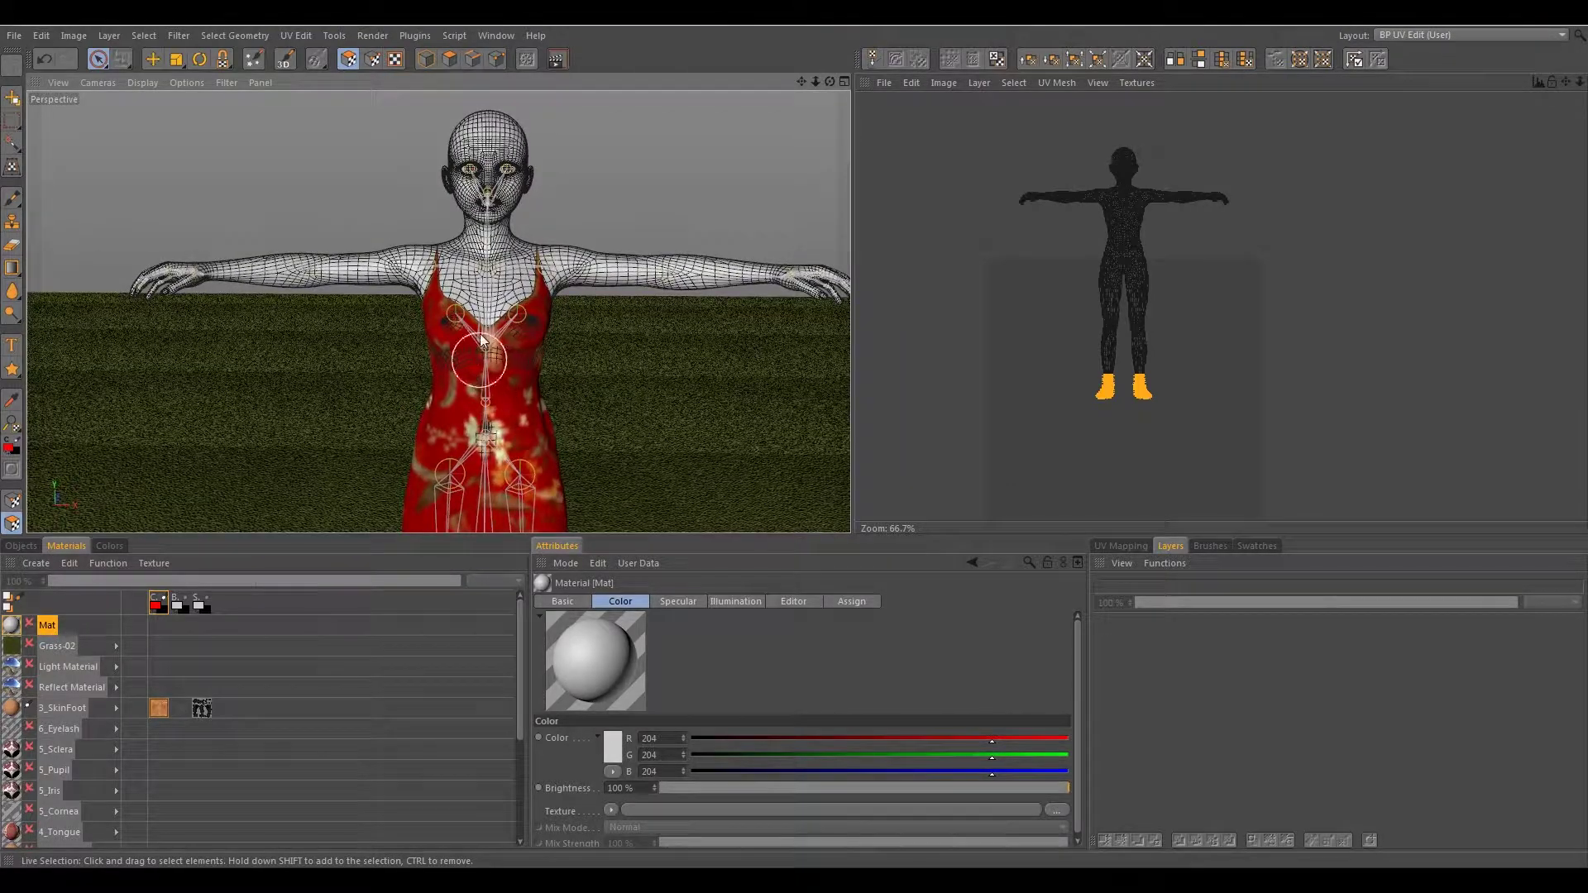
scroll(489, 216, "up", 3)
scroll(489, 216, "down", 4)
middle_click_drag(494, 253, 494, 295, "alt")
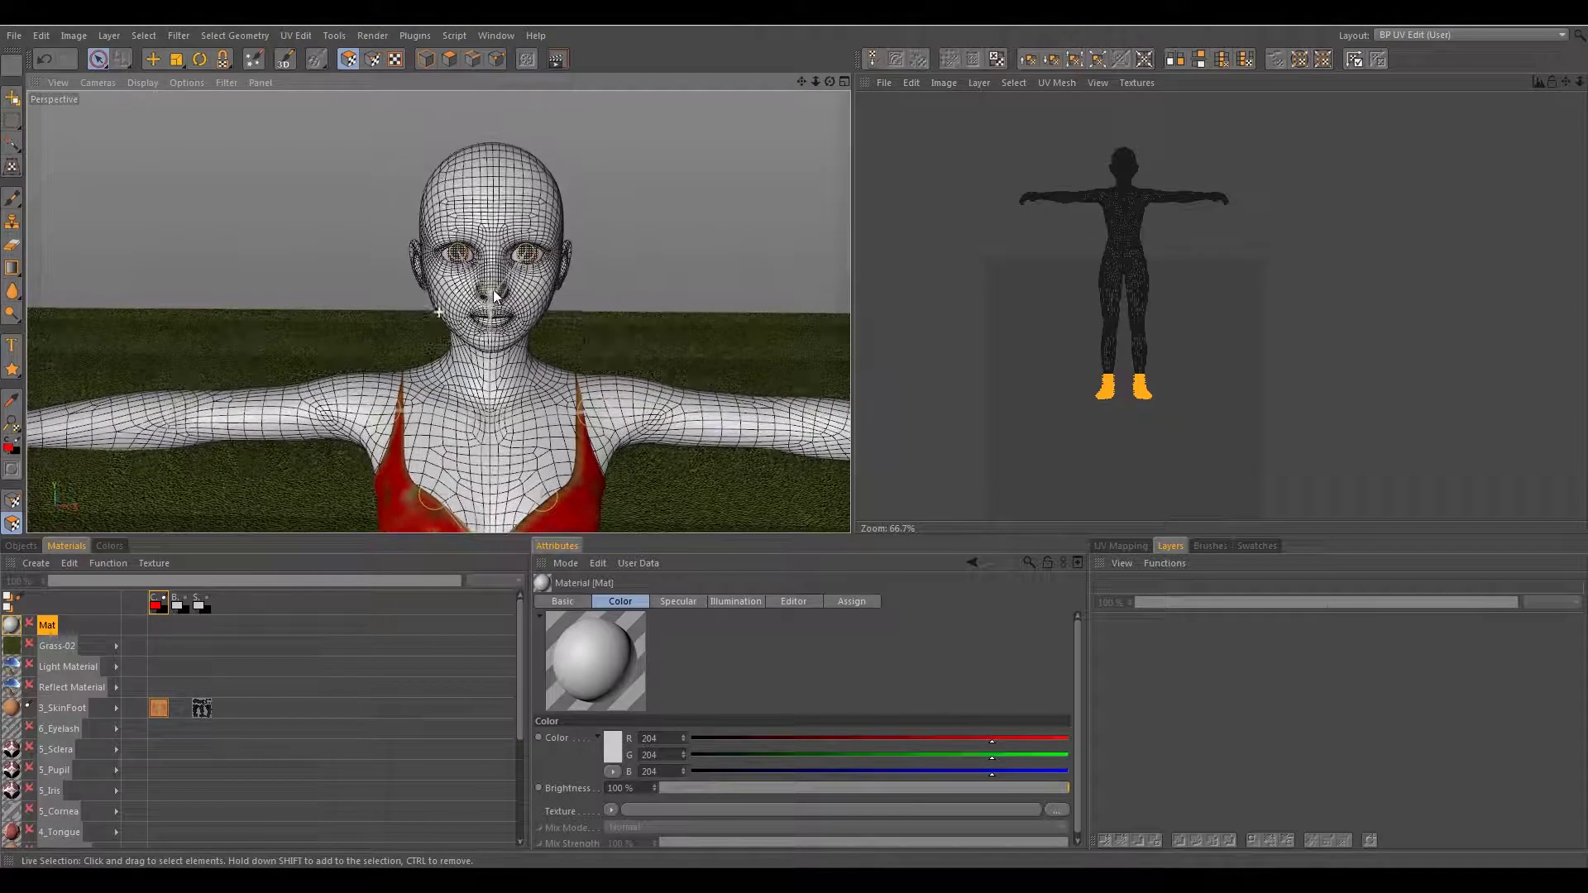
scroll(494, 295, "up", 5)
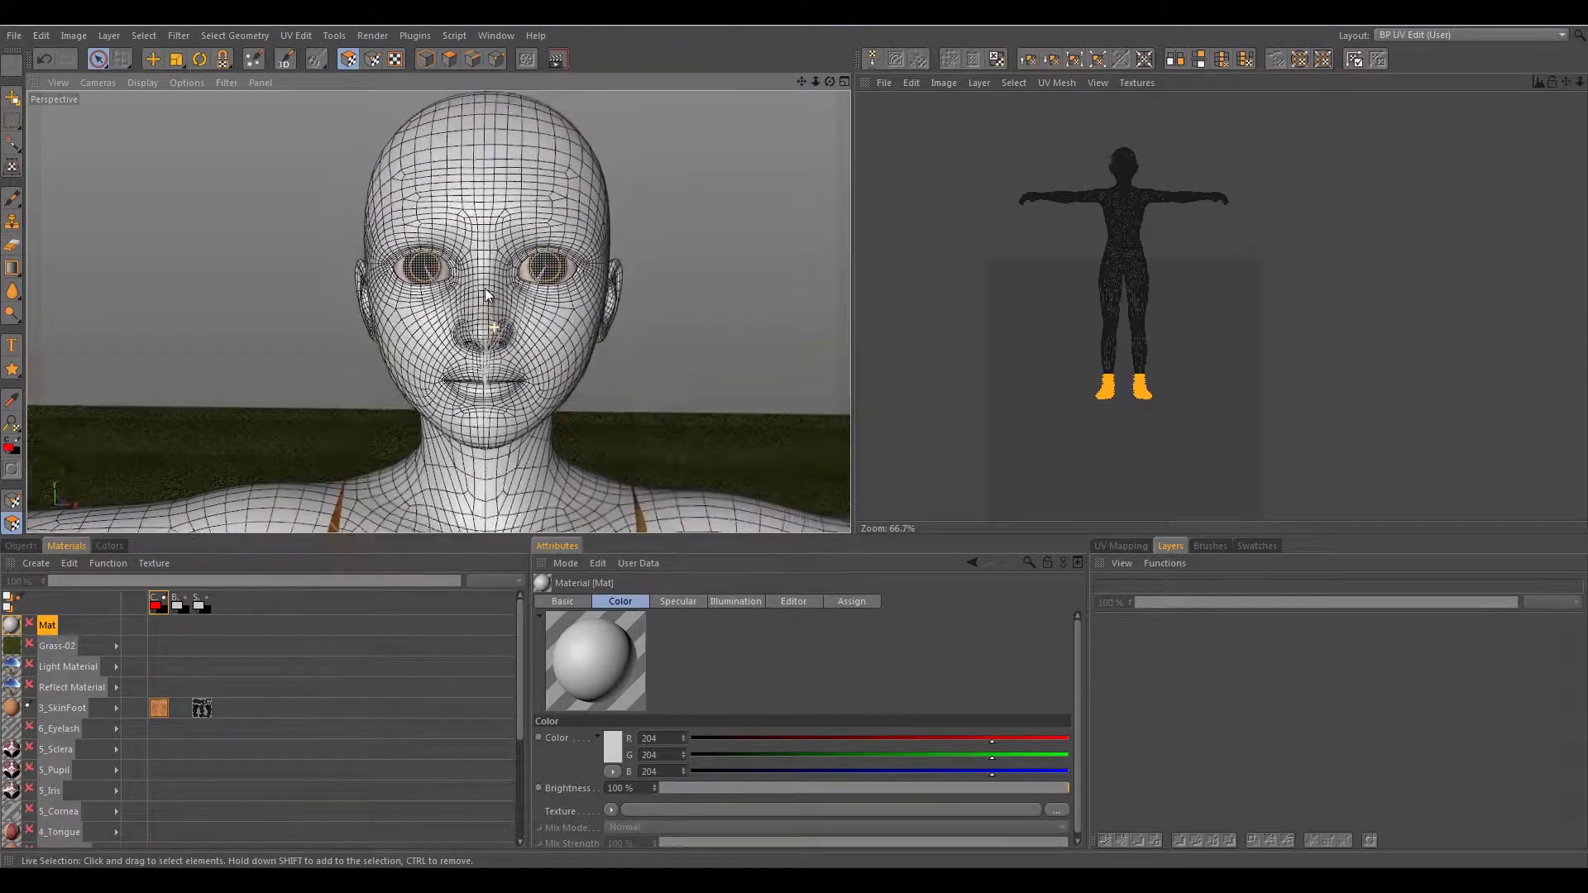
scroll(1110, 330, "up", 1)
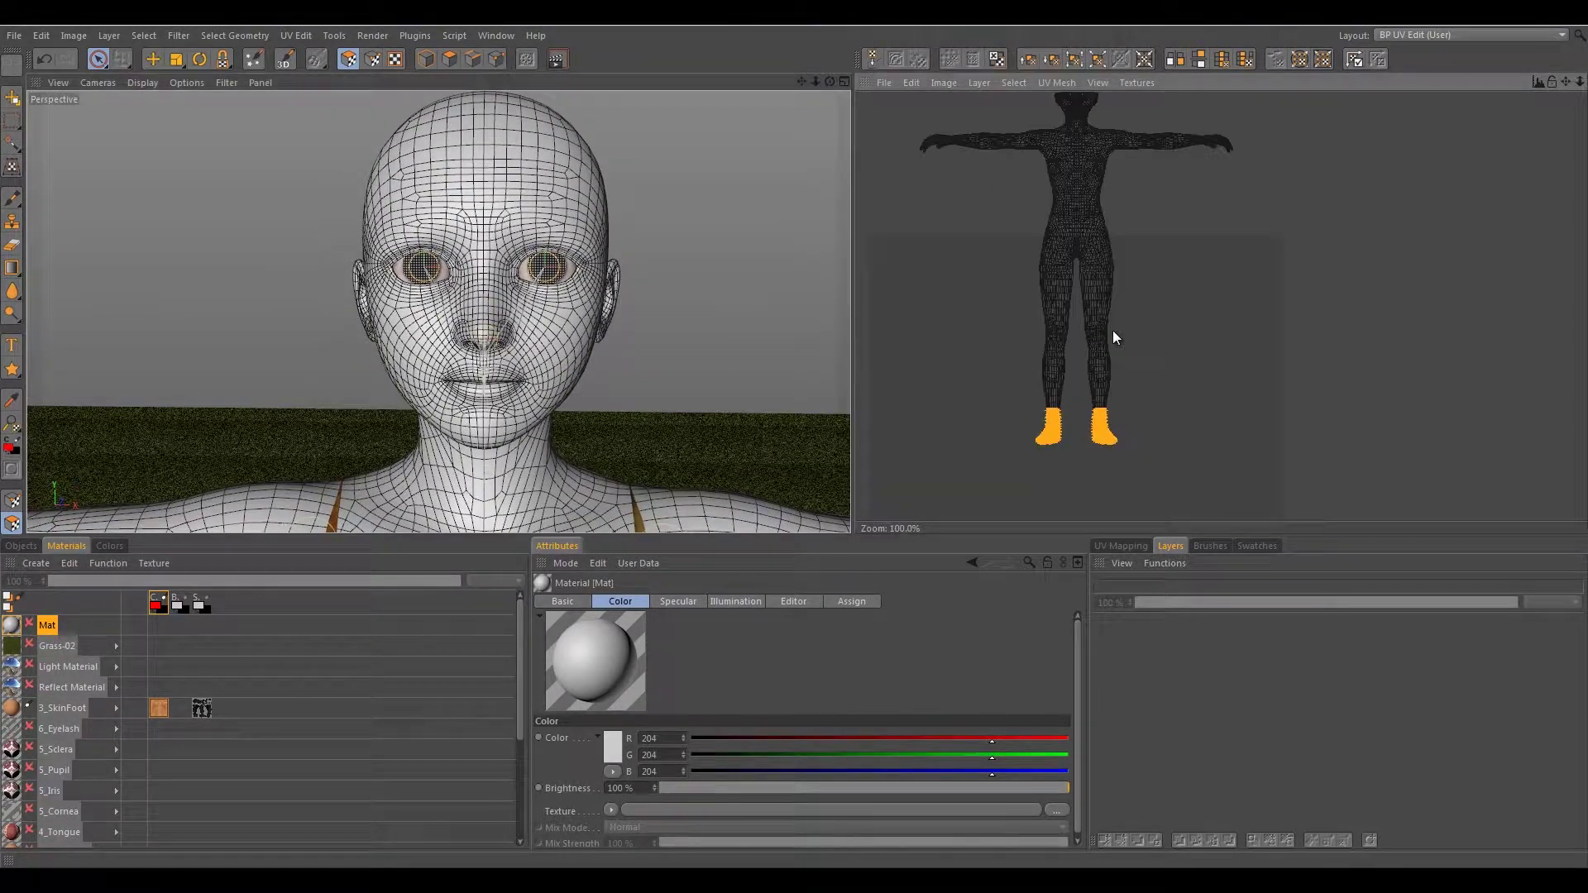
scroll(1109, 318, "up", 3)
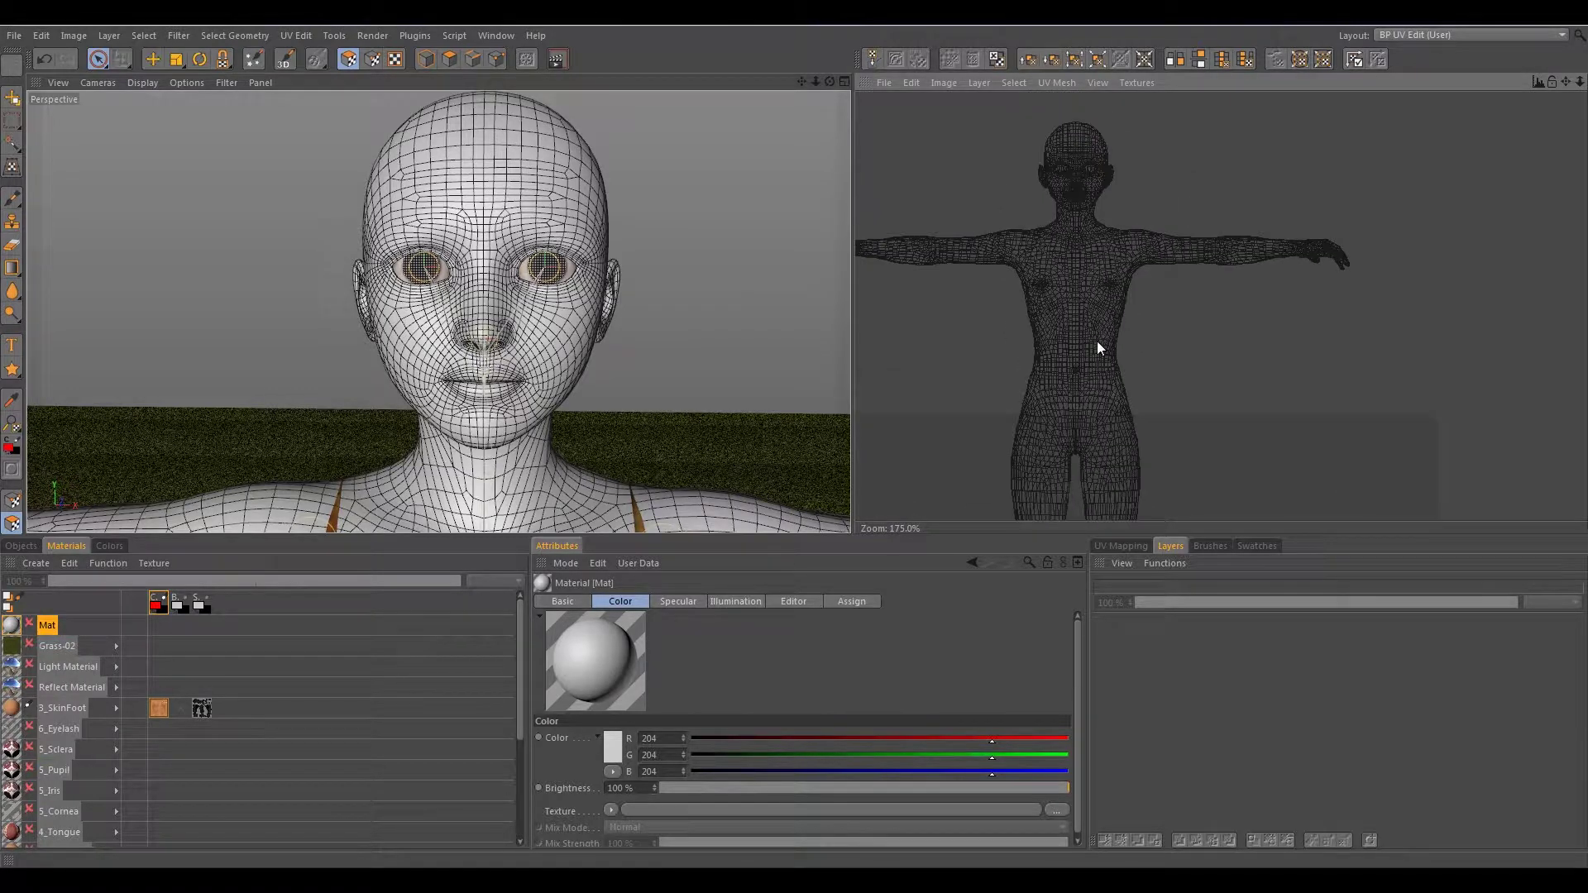
scroll(1100, 347, "up", 4)
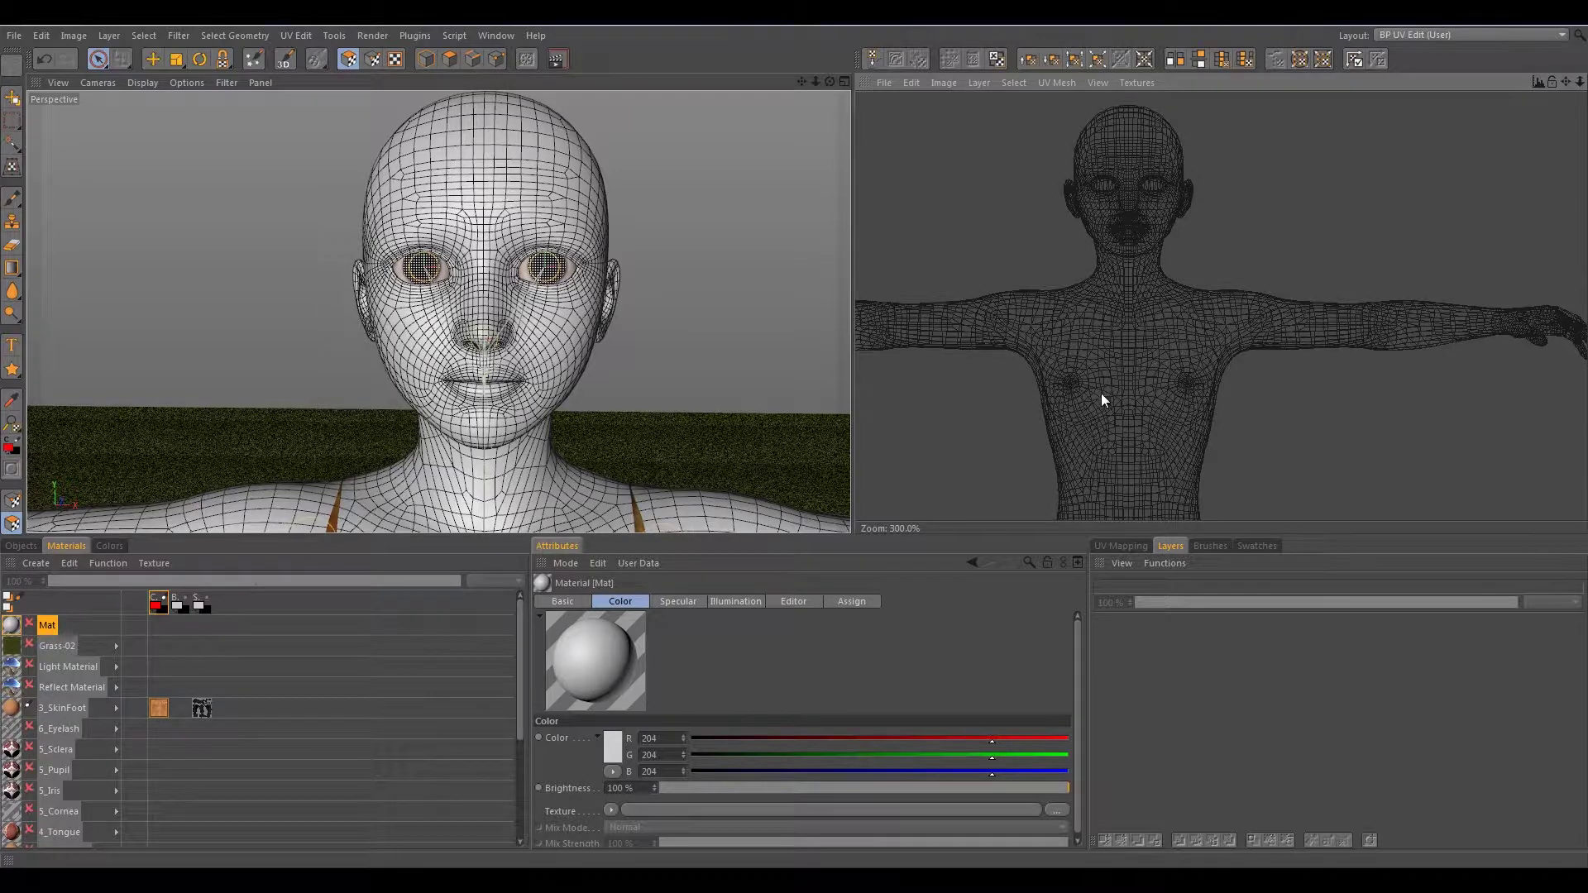
- Select all of Testa_Mesh's UV polygons, clear the selection, and inspect the complete flat UV layout
key("ctrl+a")
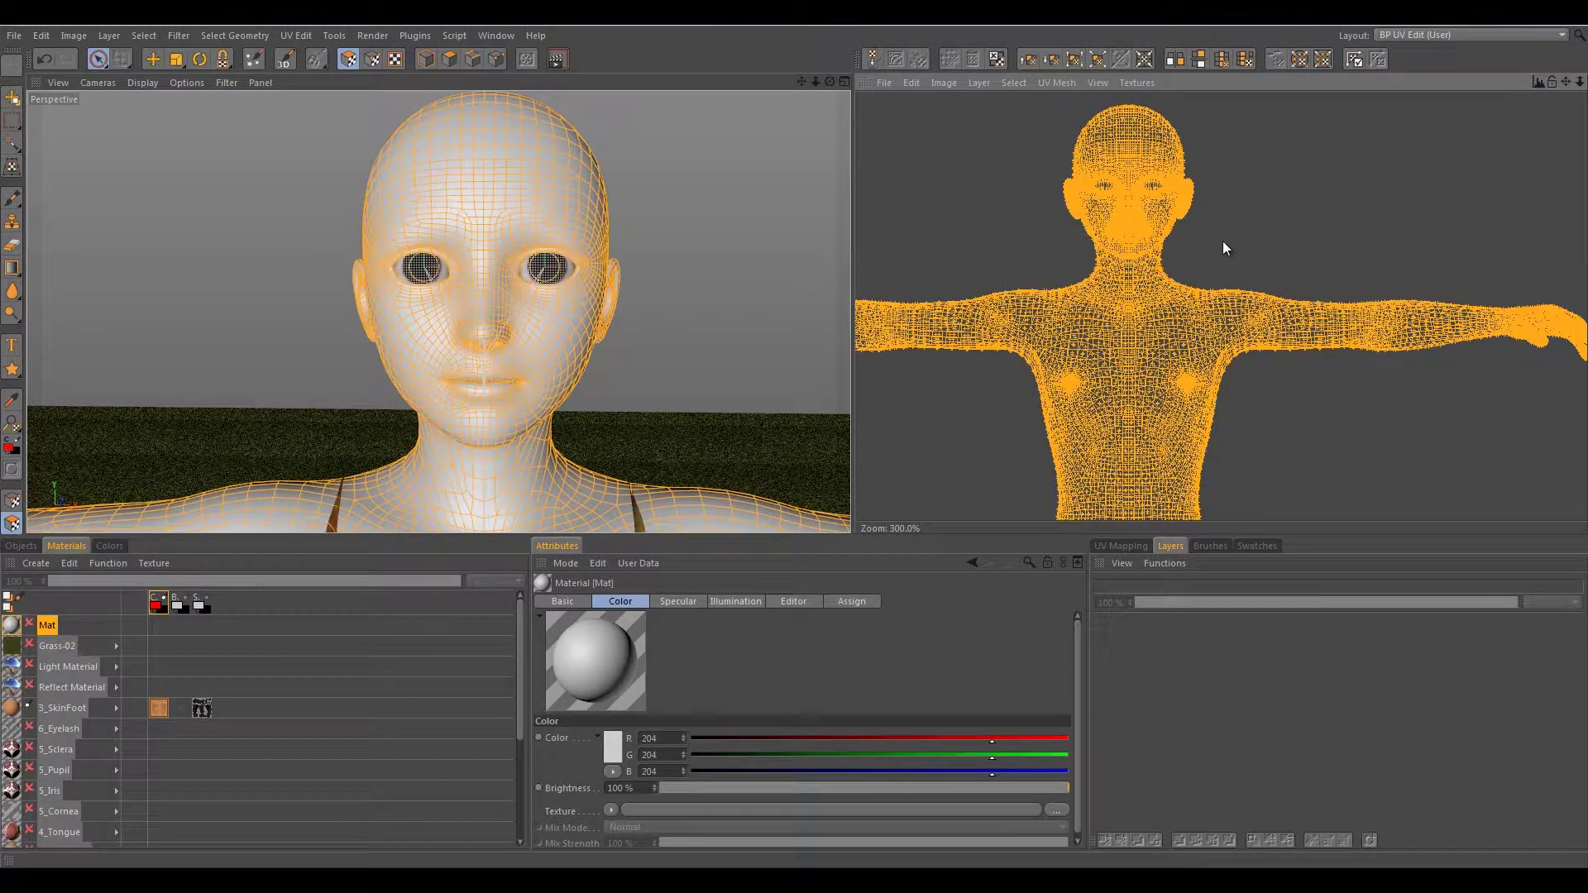
key("ctrl+shift+a")
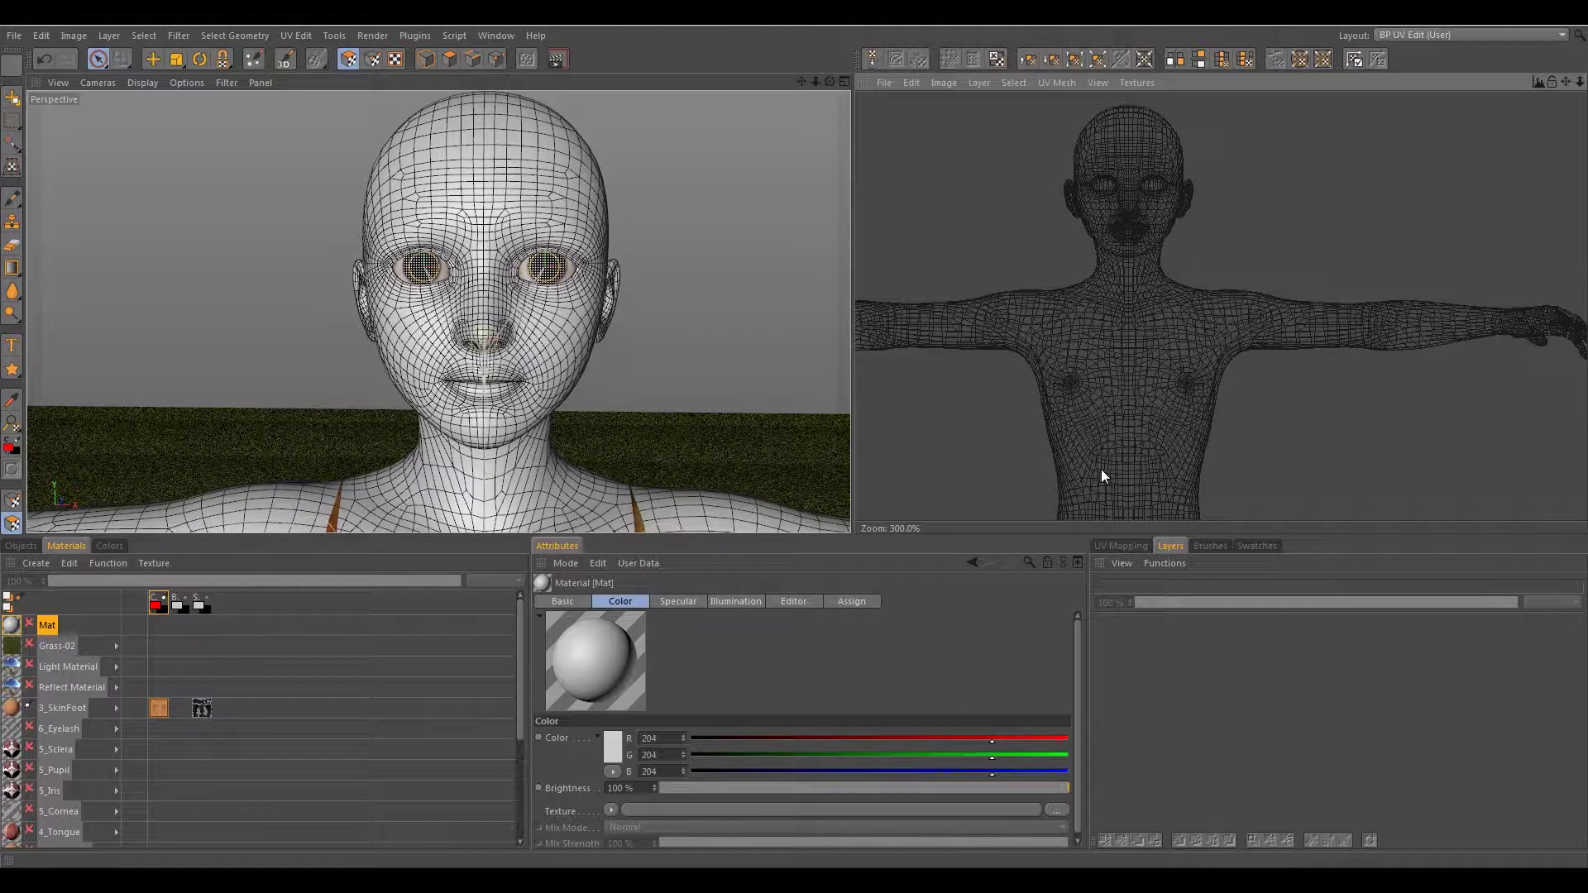
scroll(1127, 388, "down", 4)
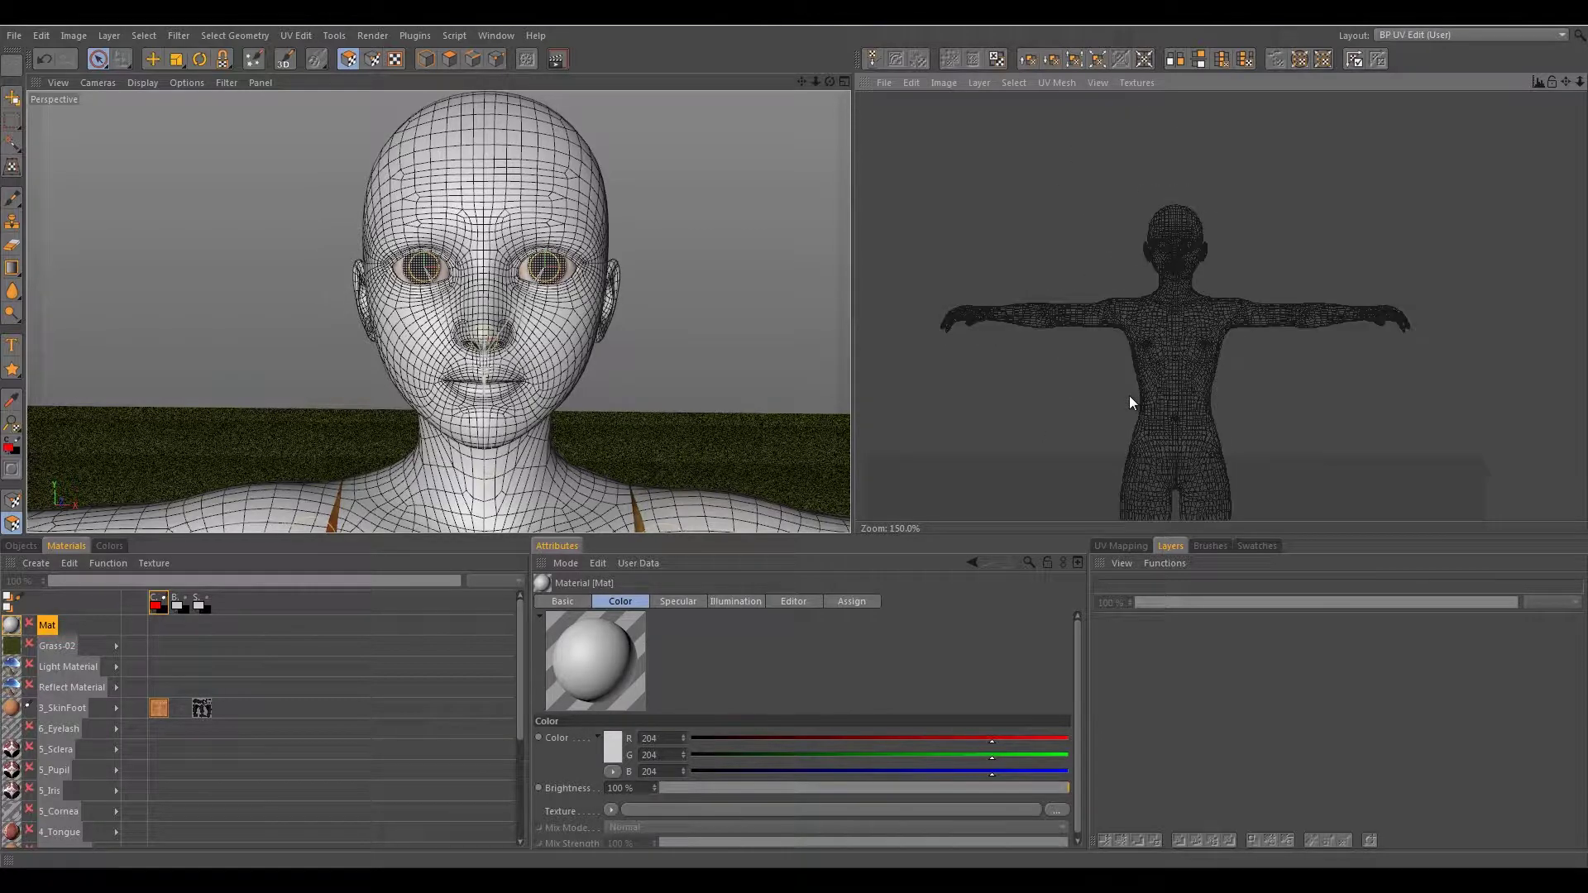
scroll(1209, 331, "down", 3)
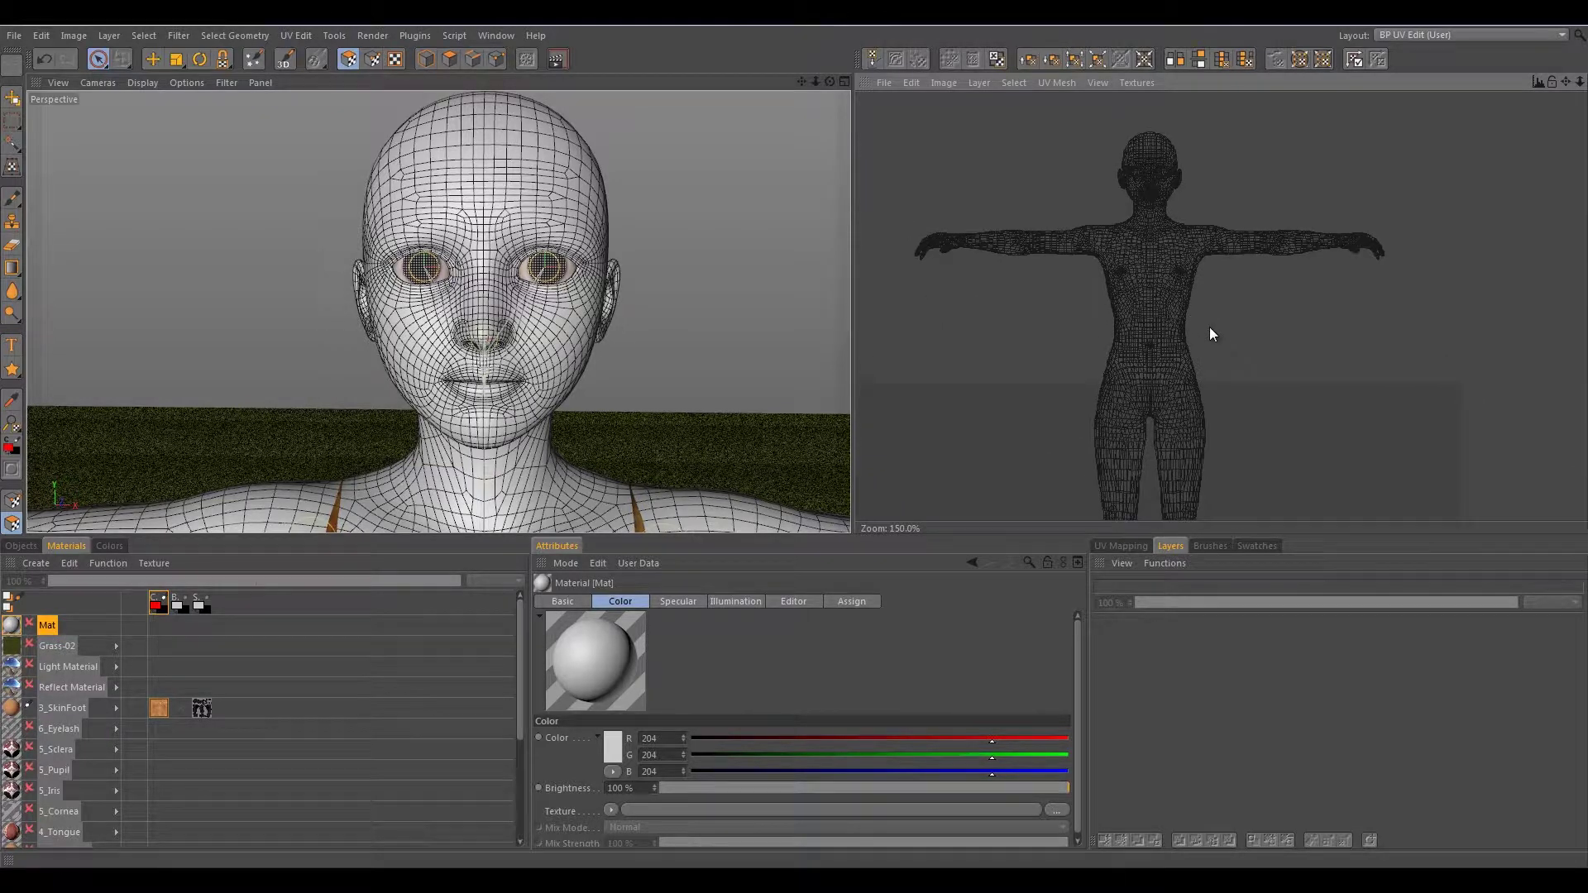
middle_click_drag(1212, 359, 1212, 326, "alt")
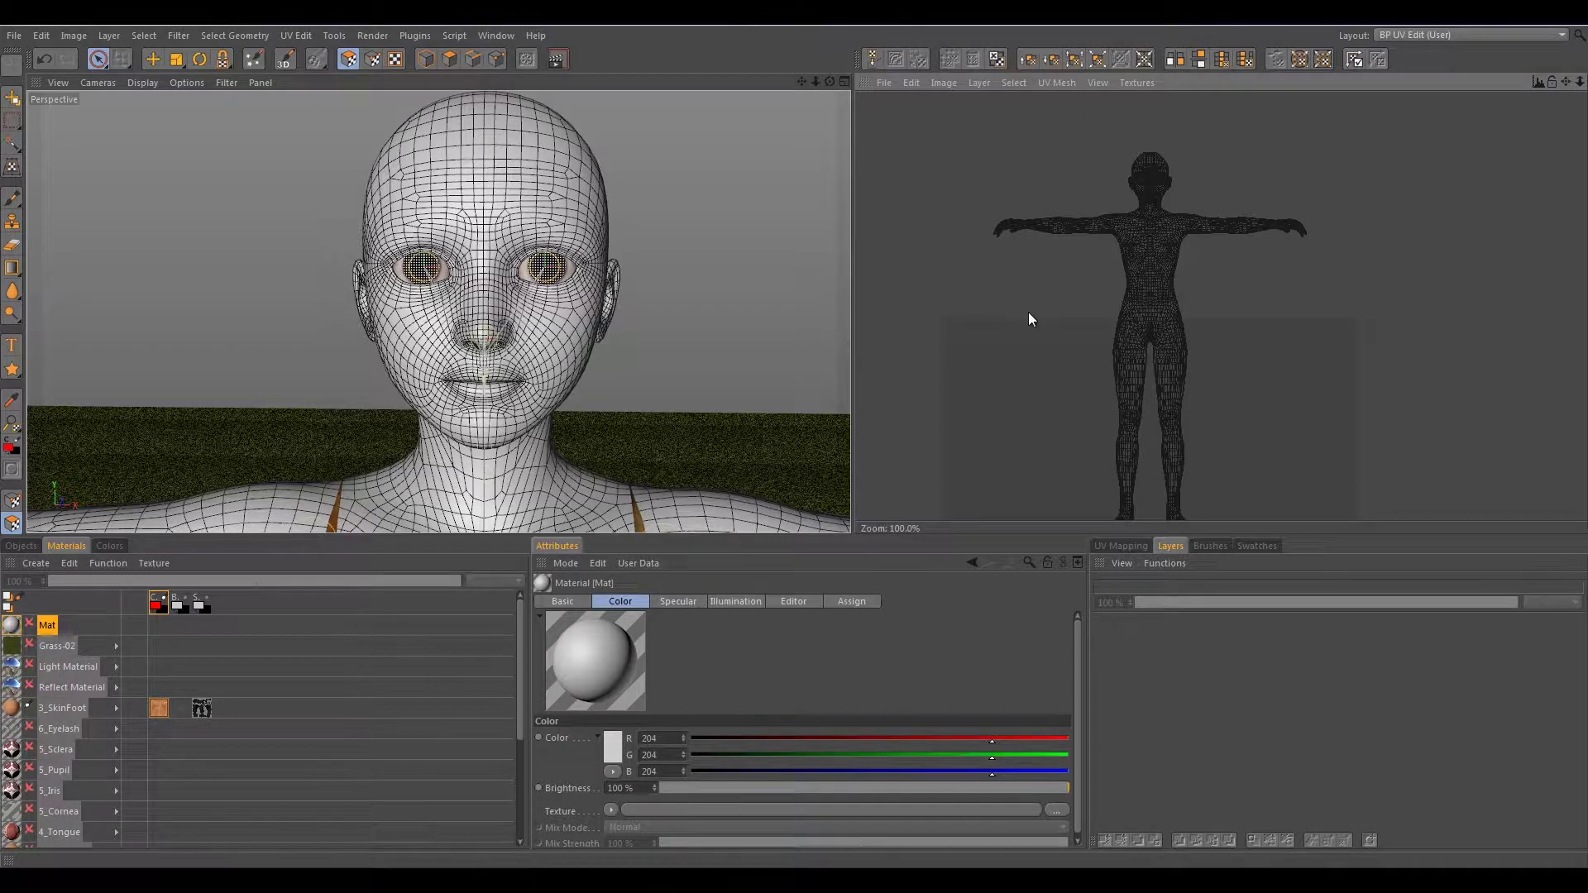
scroll(1029, 311, "down", 2)
middle_click_drag(1075, 329, 1040, 266, "alt")
middle_click_drag(1019, 329, 1023, 348, "alt")
middle_click_drag(677, 282, 697, 272, "alt")
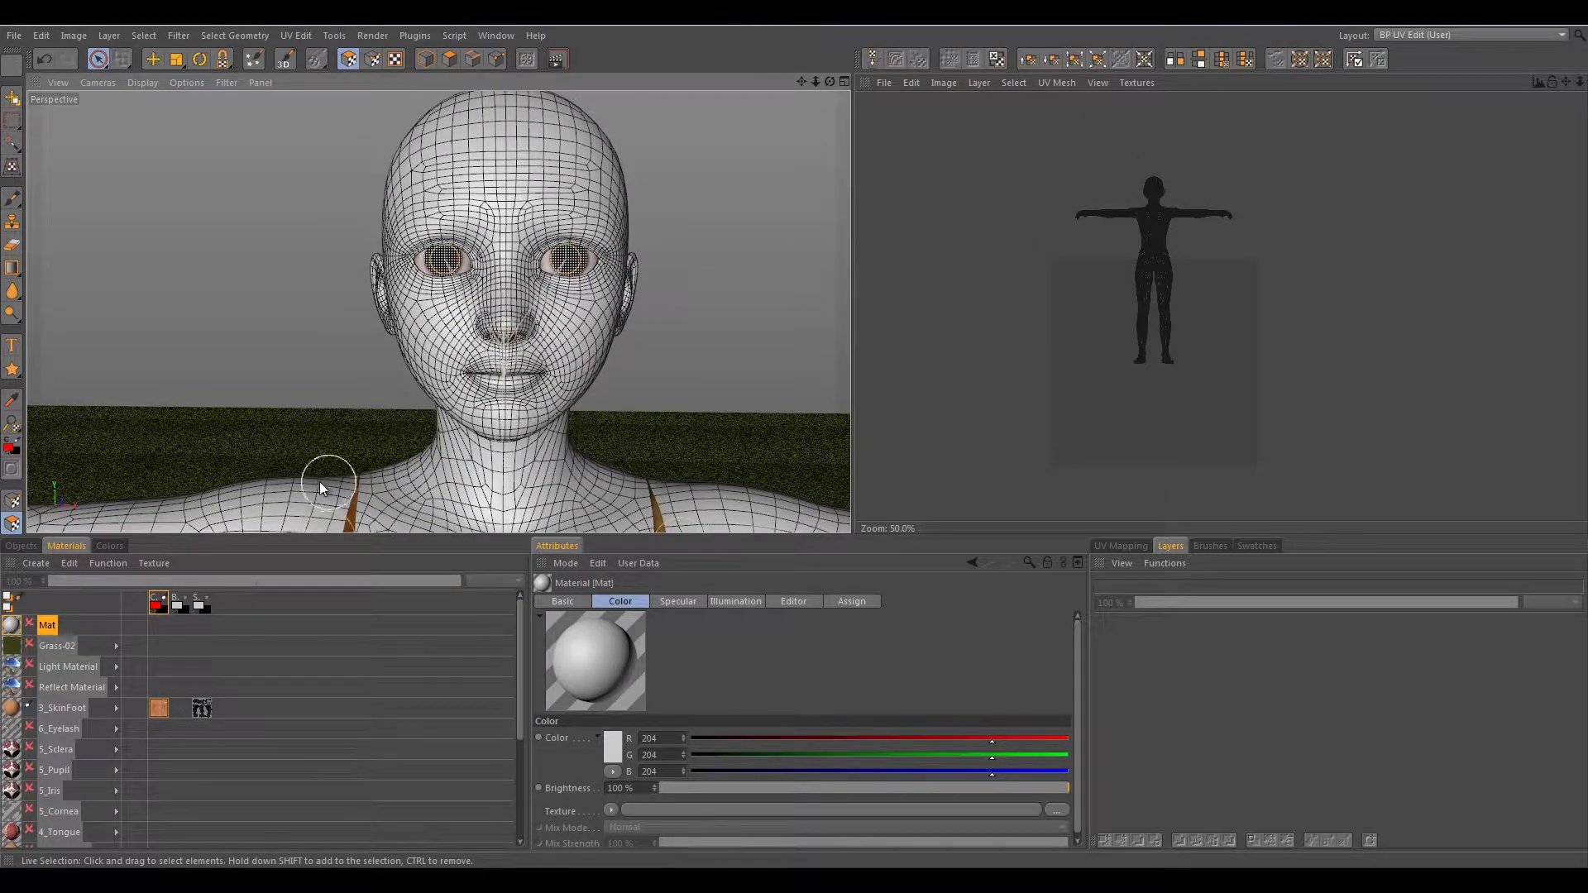
- Restore the feet polygon selection stored in the polygon selection tag 27 on Testa_Mesh
left_click(22, 550)
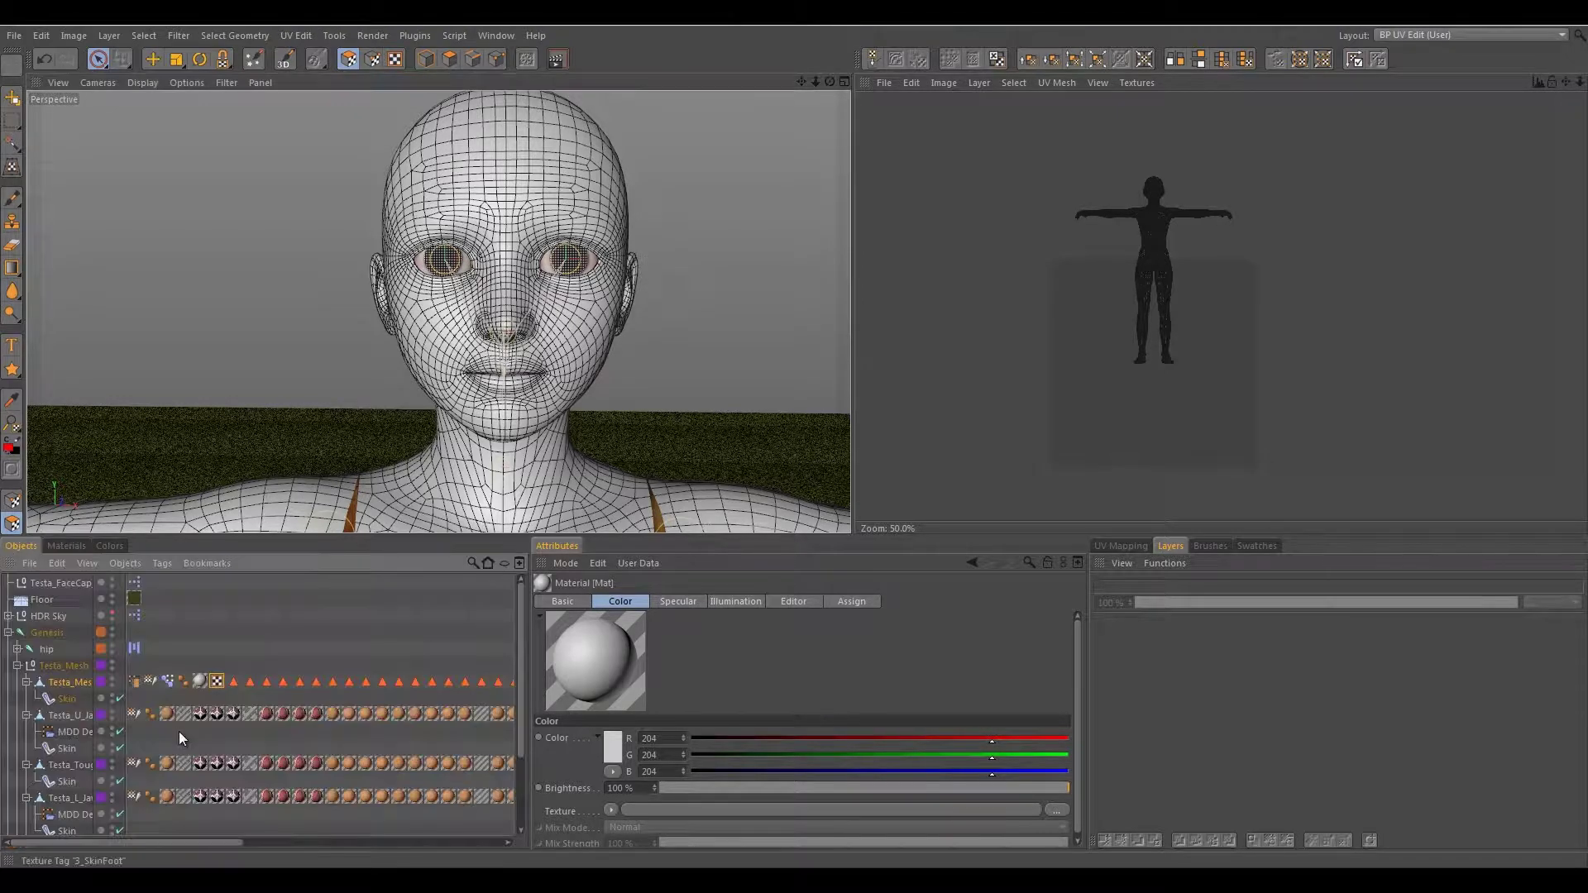
left_click(233, 682)
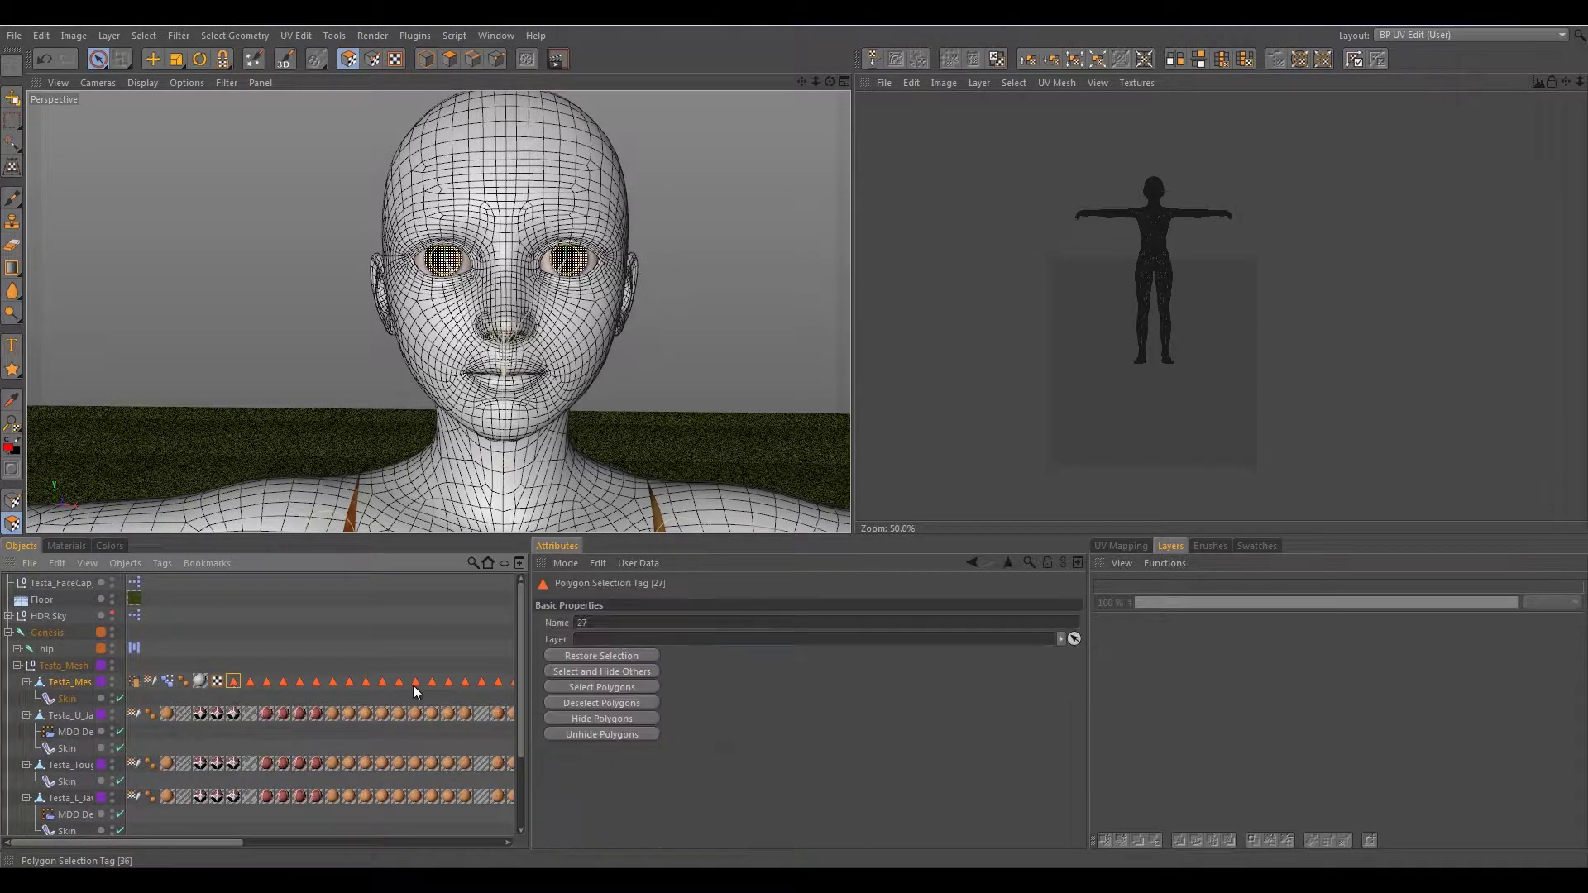
double_click(232, 682)
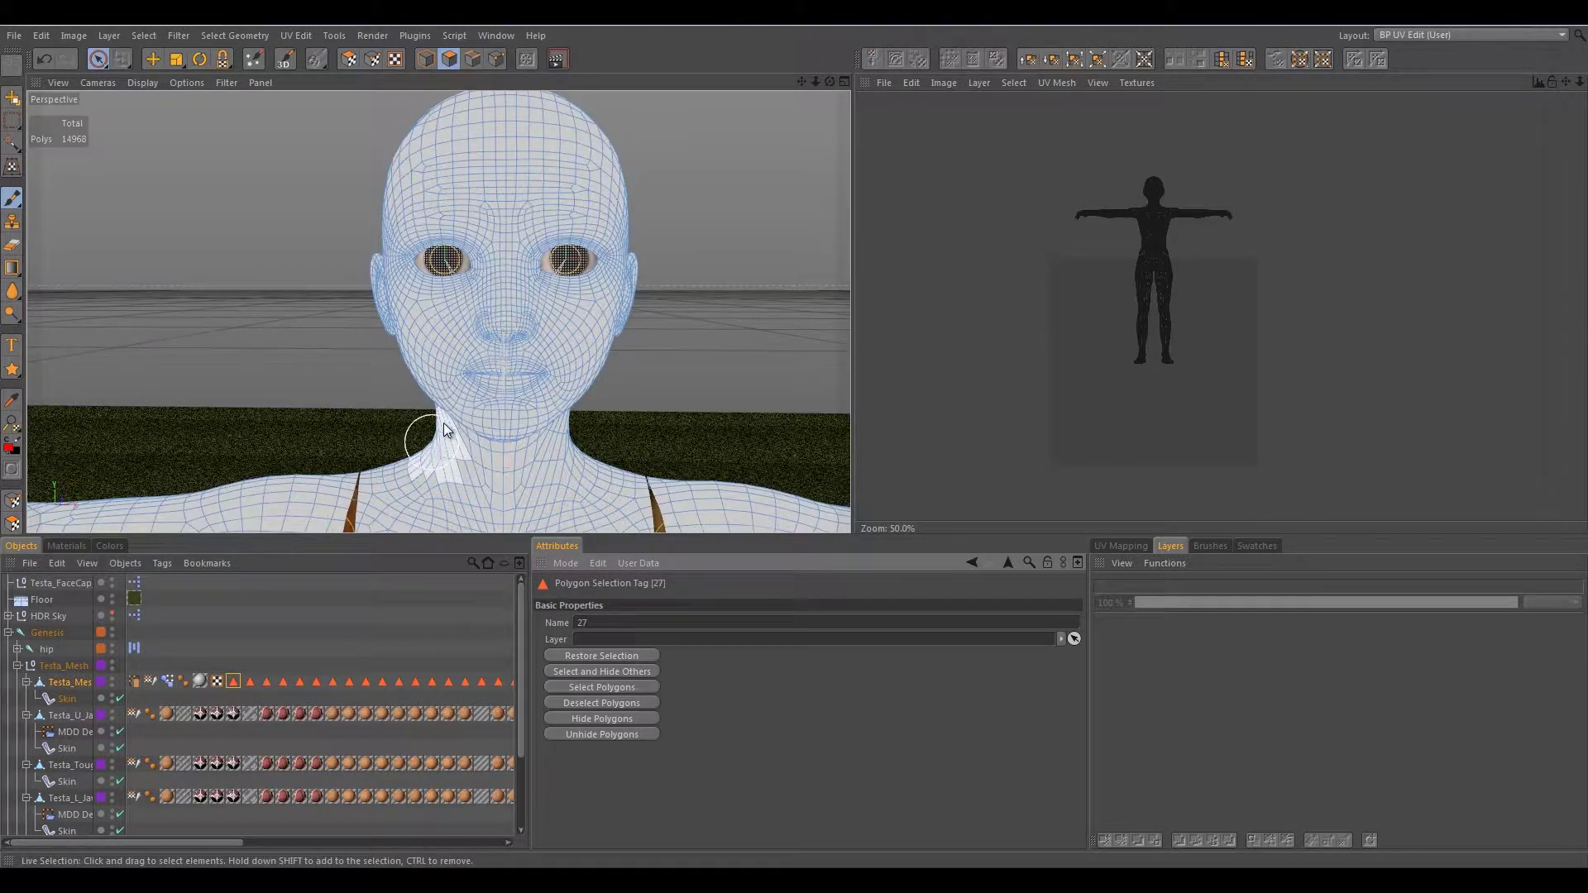
scroll(444, 423, "down", 5)
scroll(450, 424, "down", 2)
middle_click_drag(468, 423, 463, 145, "alt")
middle_click_drag(462, 364, 461, 199, "alt")
scroll(462, 237, "down", 4)
middle_click_drag(449, 346, 446, 212, "alt")
scroll(435, 400, "up", 2)
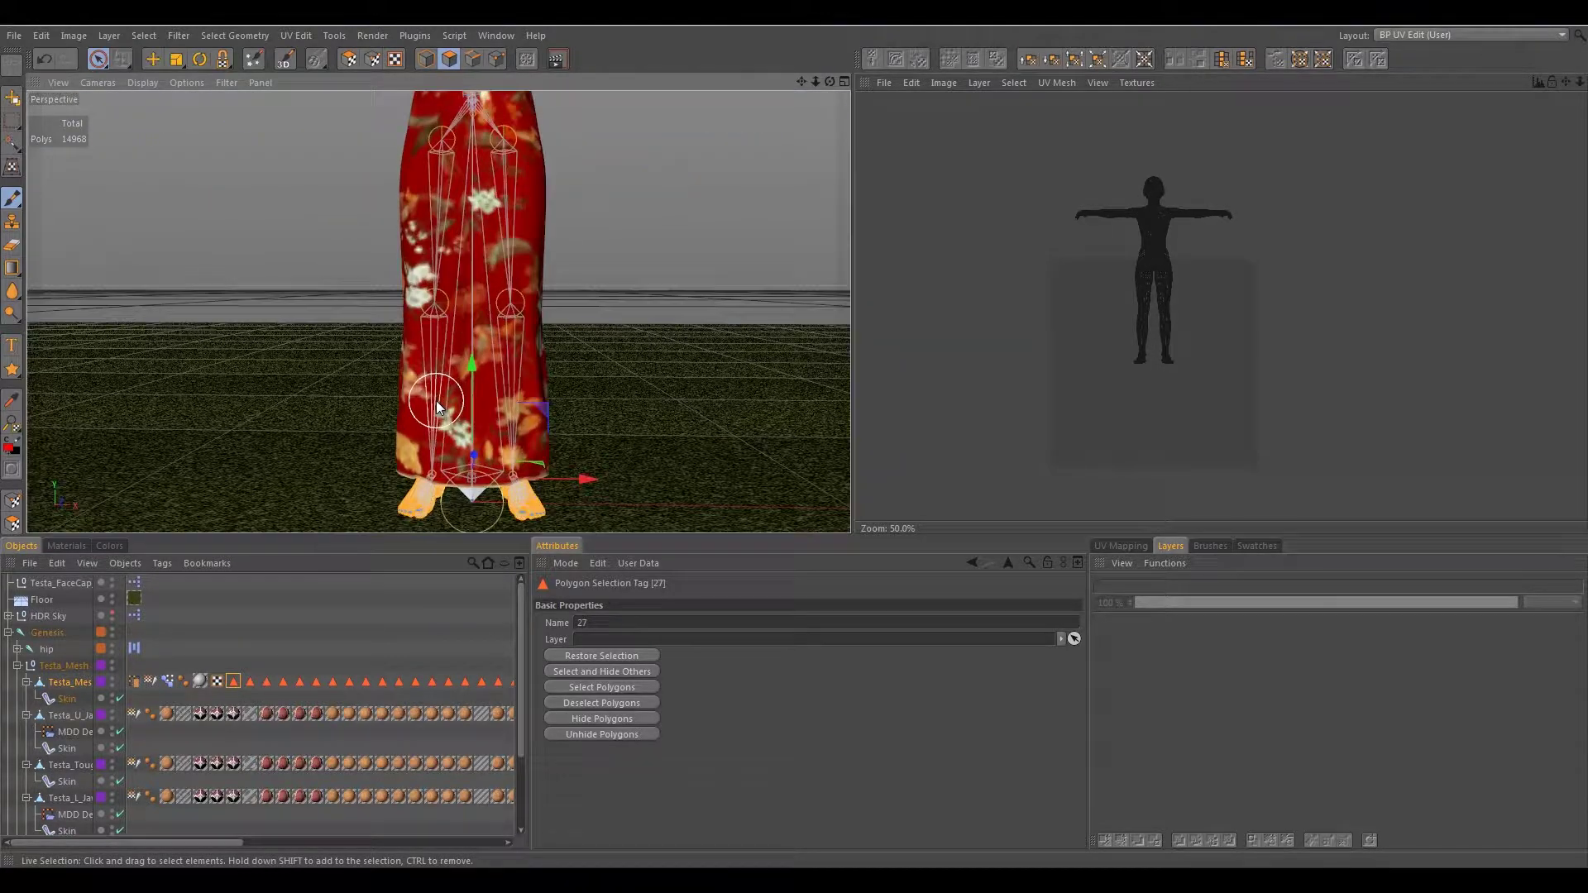
middle_click_drag(459, 446, 474, 374, "alt")
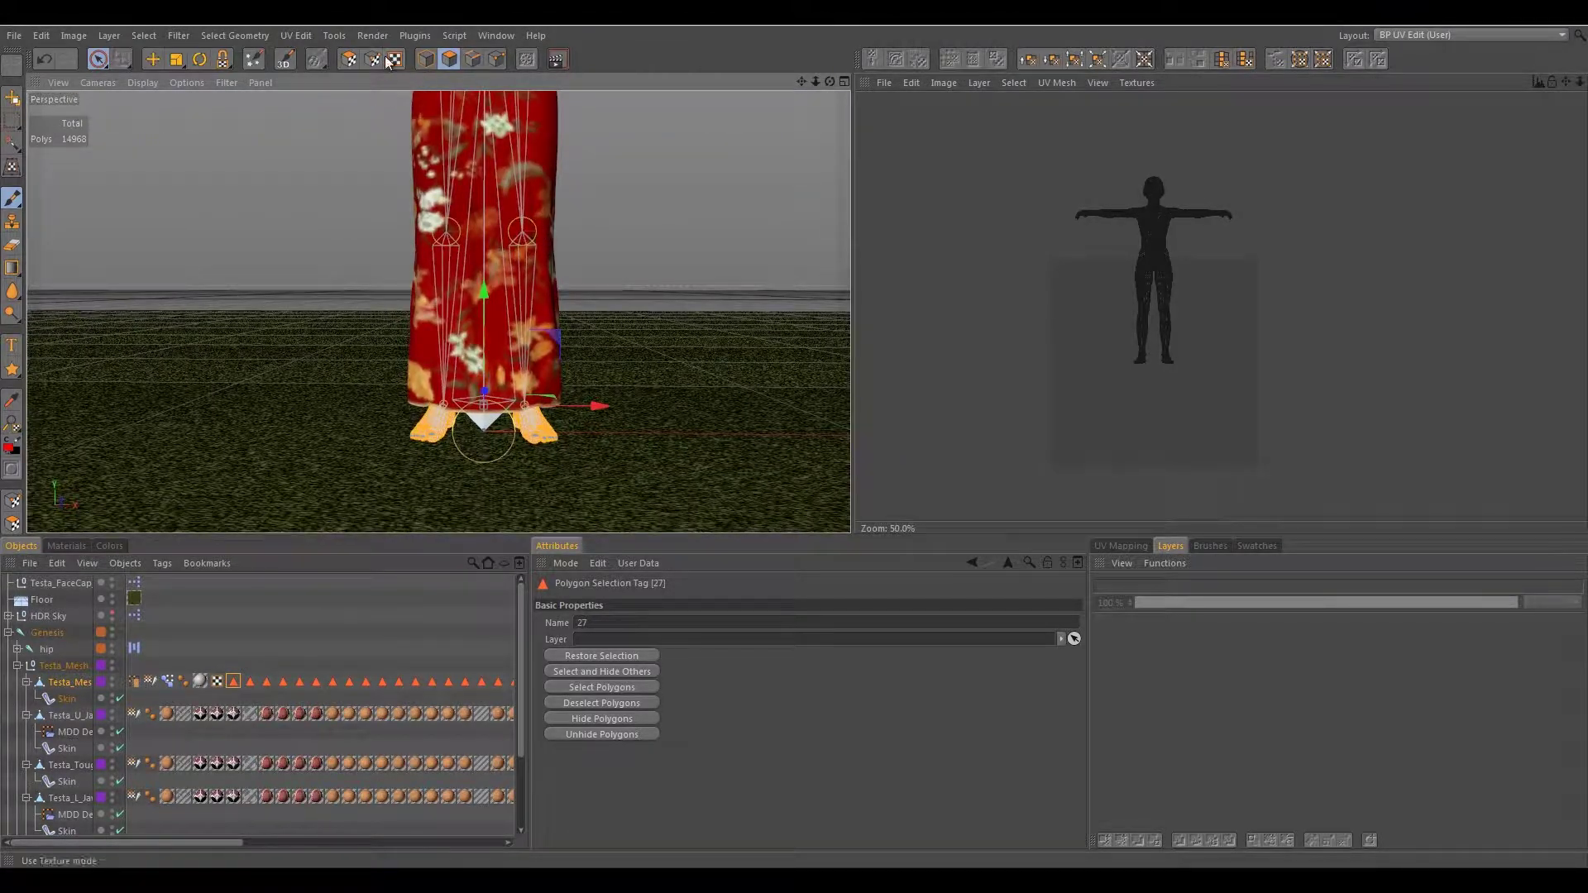
- Switch to UV polygon editing so the feet selection shows in the UV layout
left_click(348, 59)
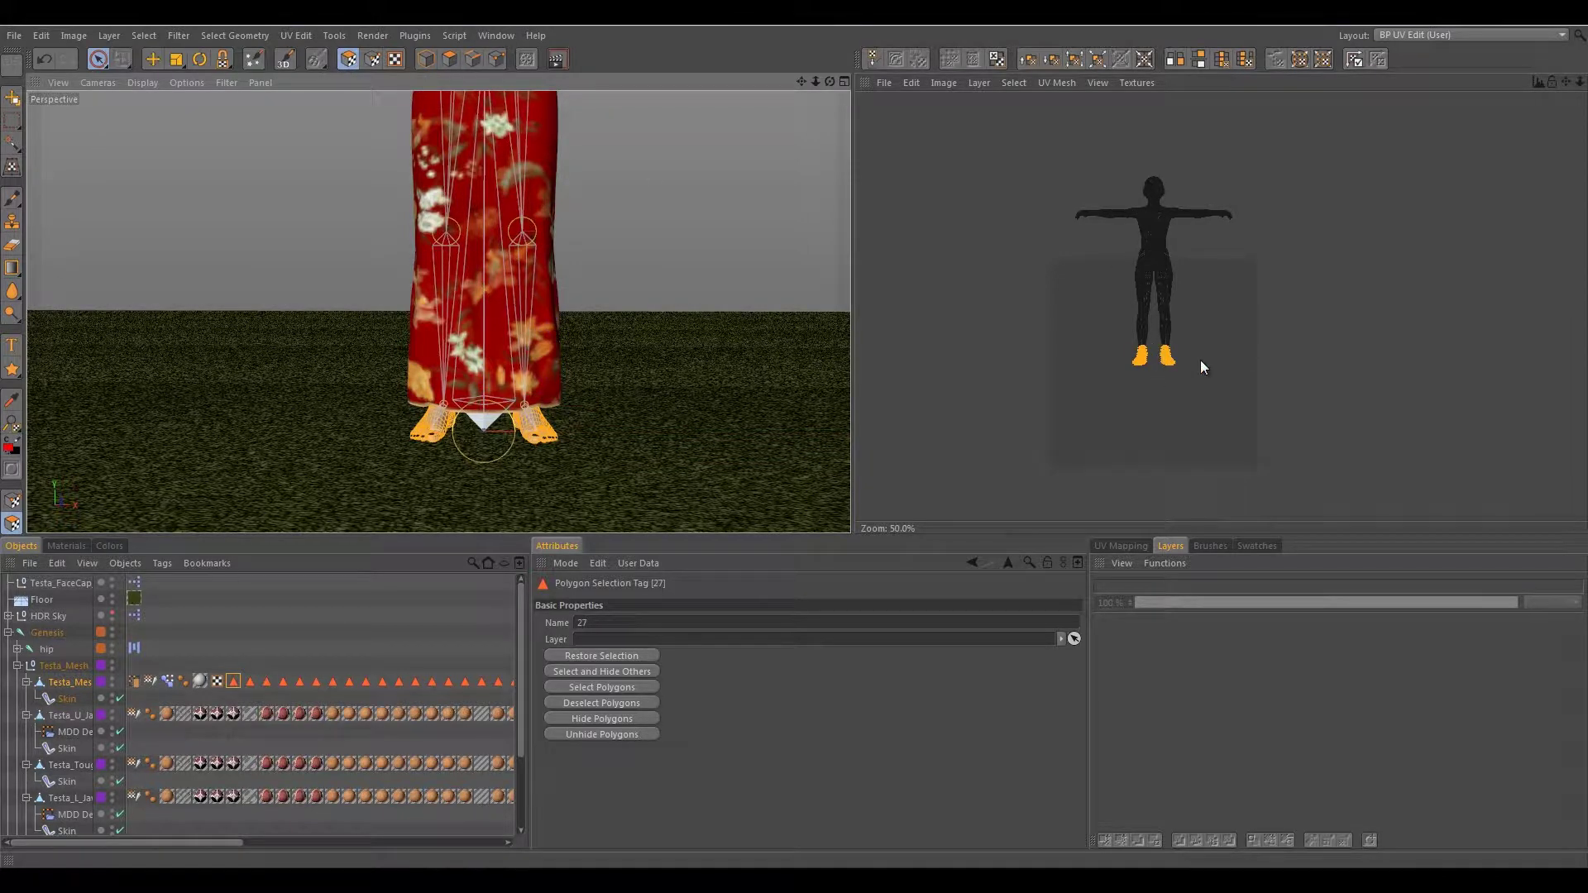
scroll(1200, 360, "up", 5)
middle_click_drag(1161, 392, 1216, 302, "alt")
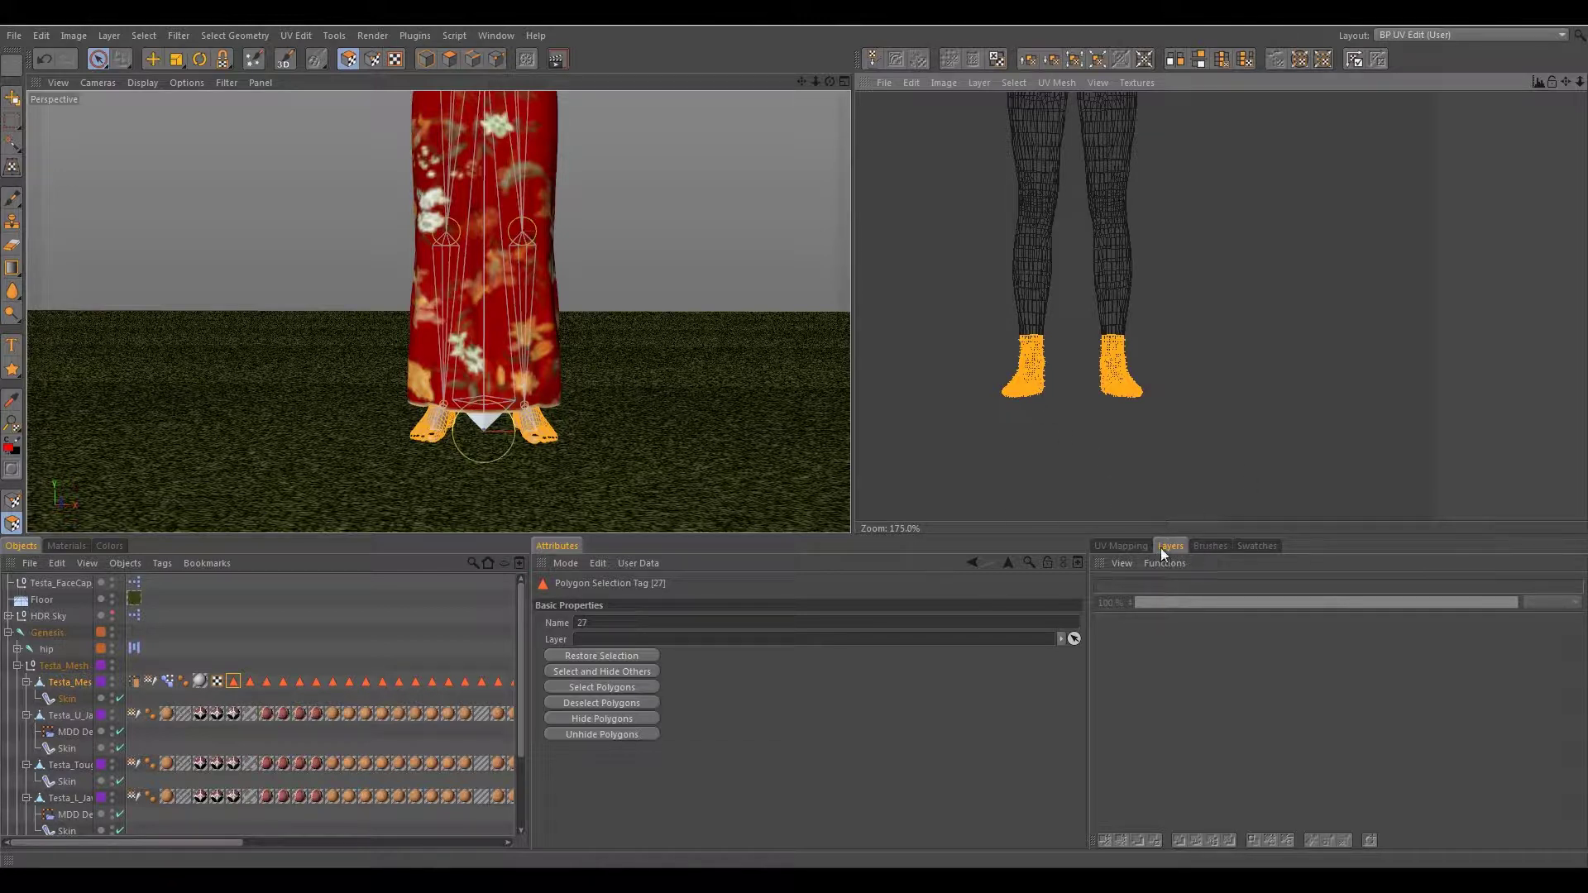
- Apply a Flat UV projection to the selected feet polygons from a front view of the feet
left_click(1134, 547)
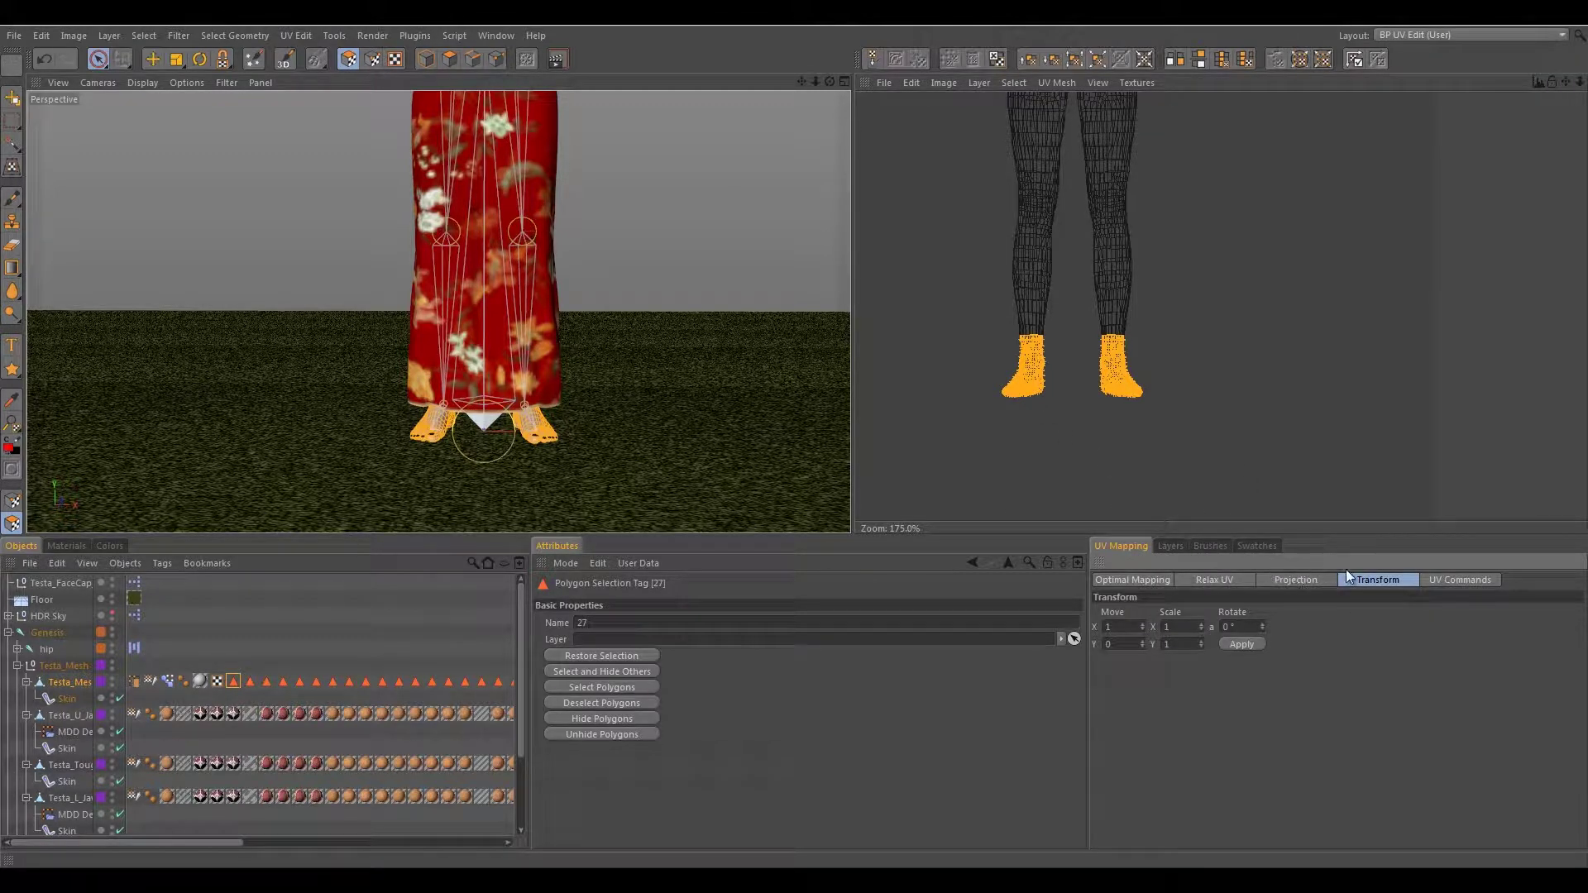
left_click(1219, 579)
left_click(1287, 582)
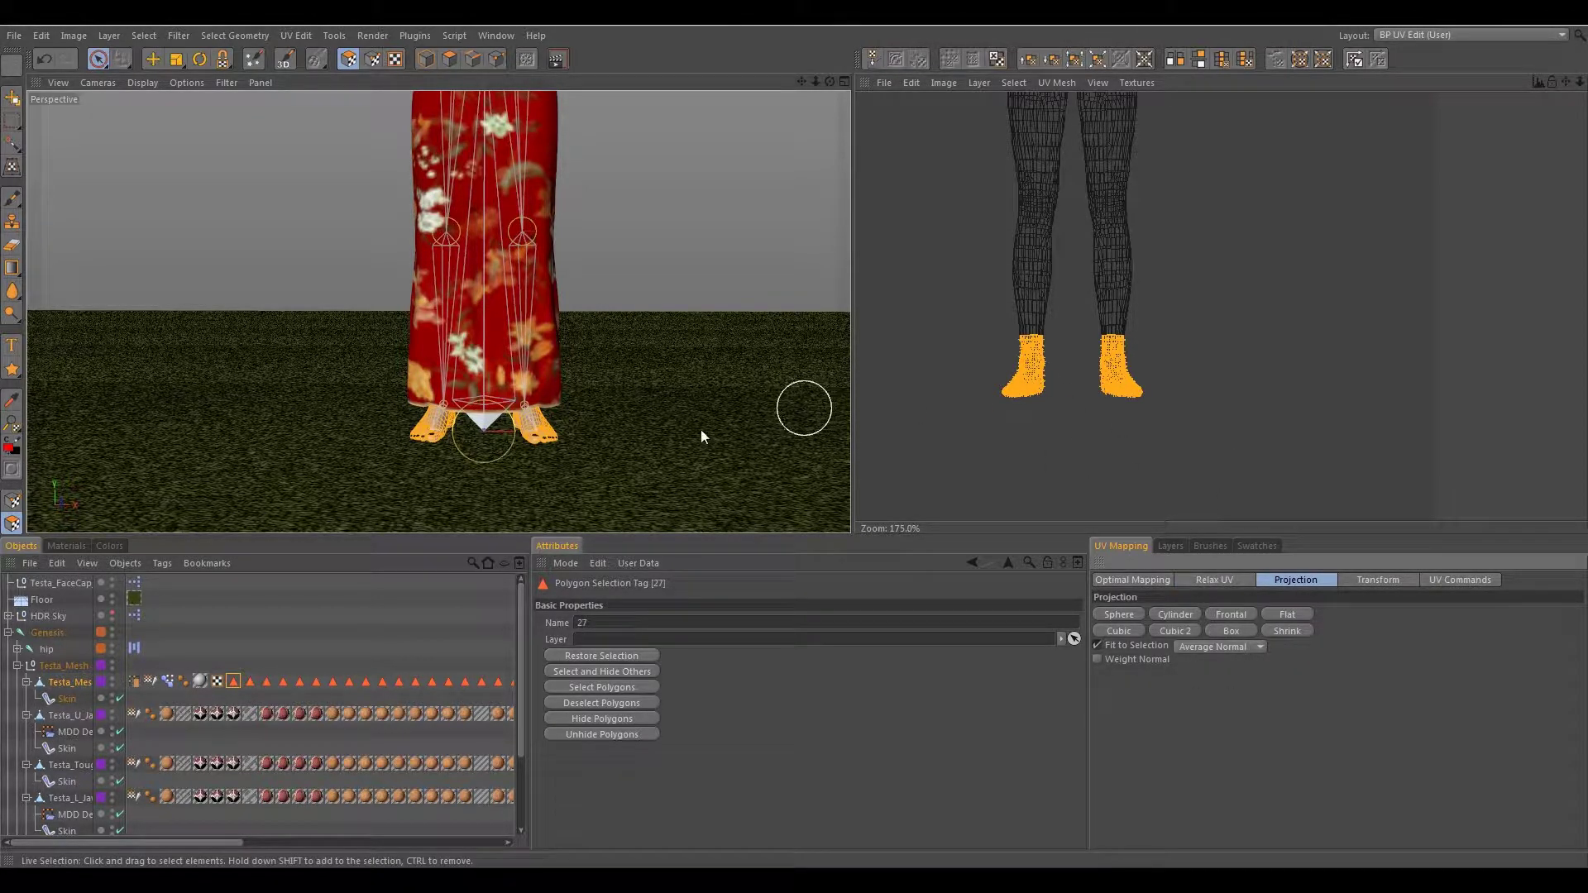
scroll(506, 376, "up", 3)
scroll(510, 385, "up", 2)
left_click_drag(507, 445, 485, 475, "alt")
left_click(1294, 615)
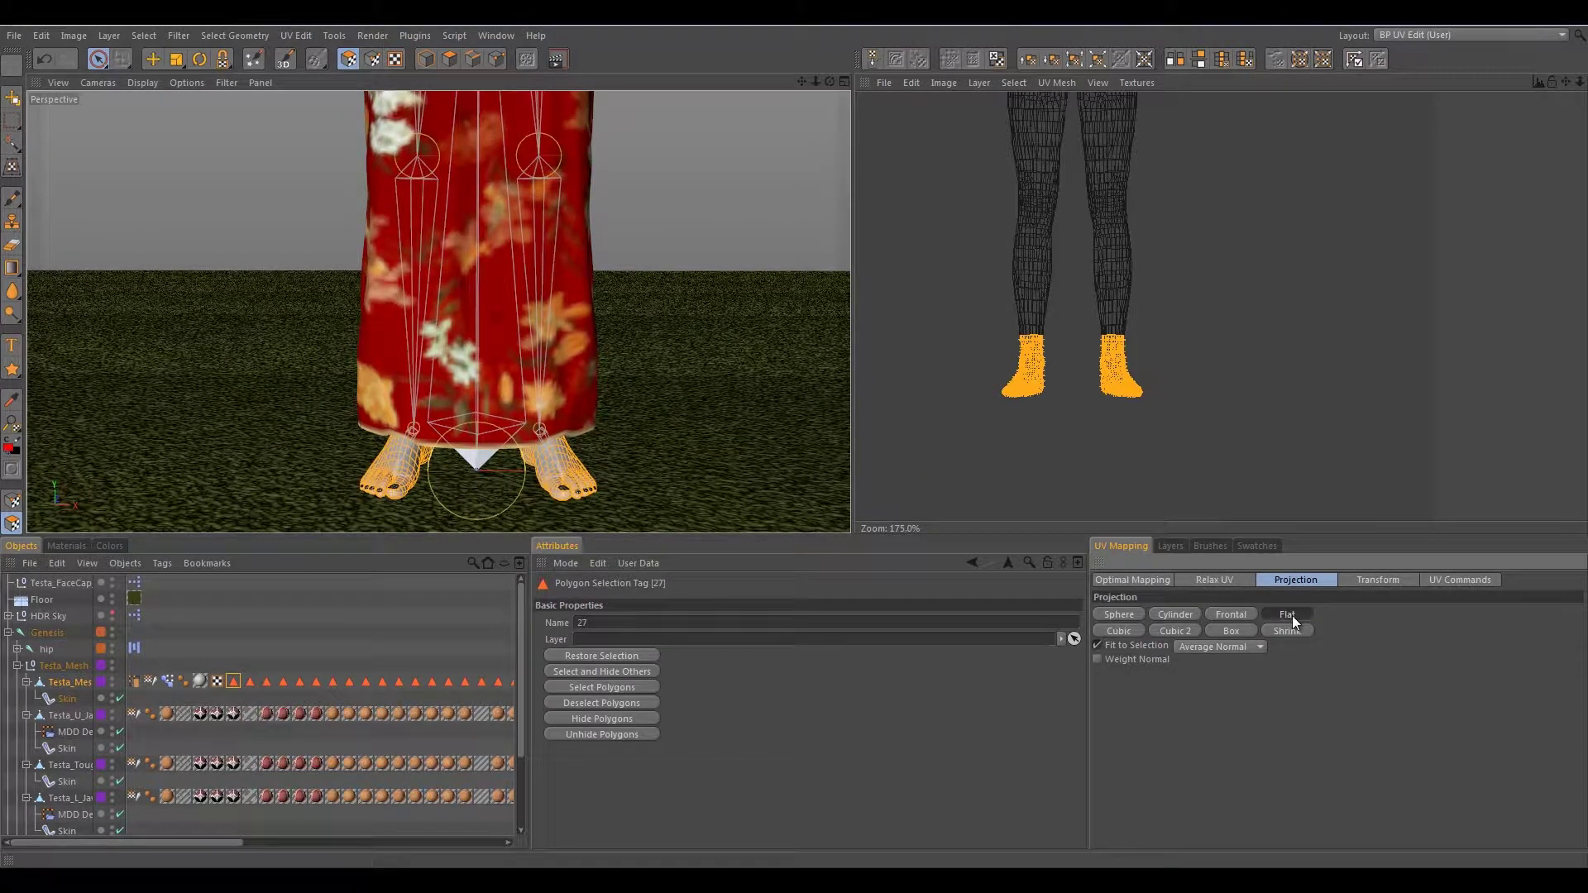
scroll(1142, 382, "up", 1)
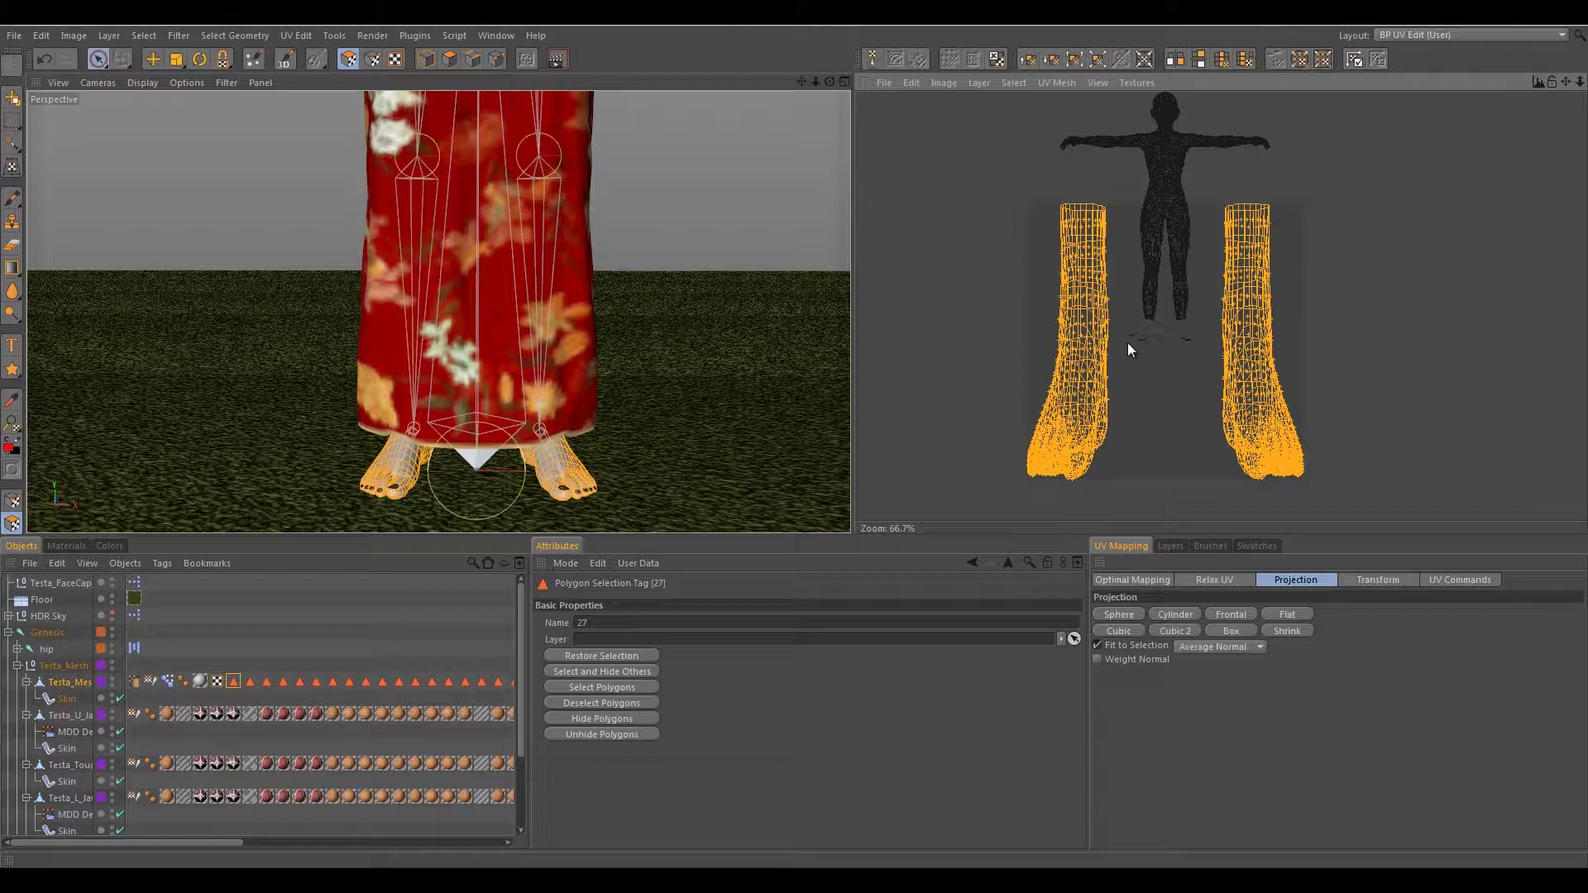
- Relax the projected feet UVs with the LSCM method, keeping Cut Selected Edges enabled
left_click(1217, 583)
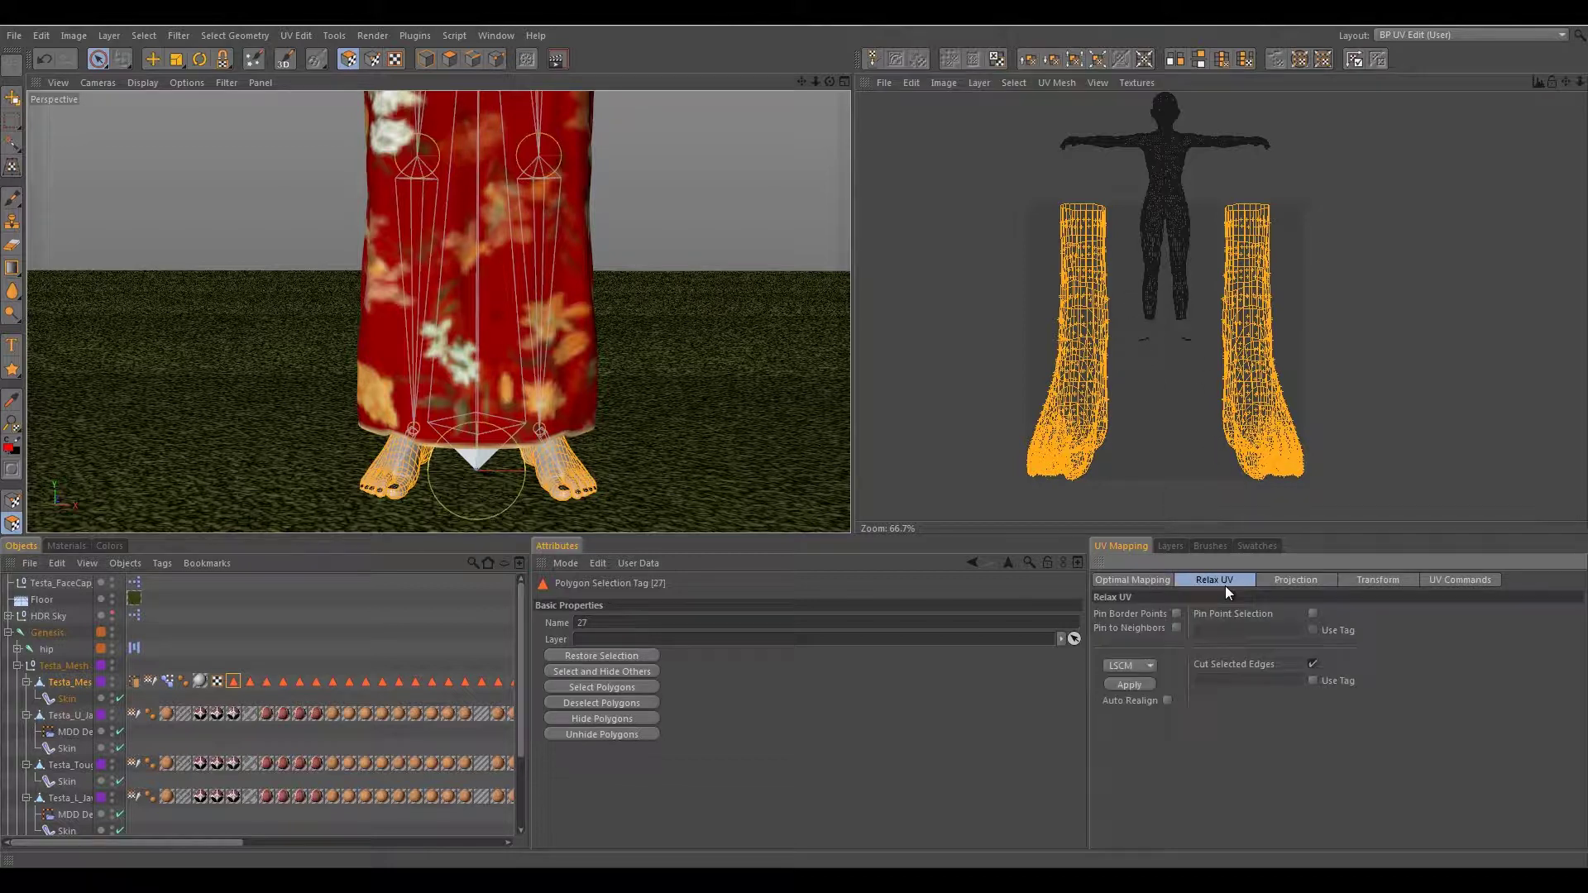
left_click(1130, 685)
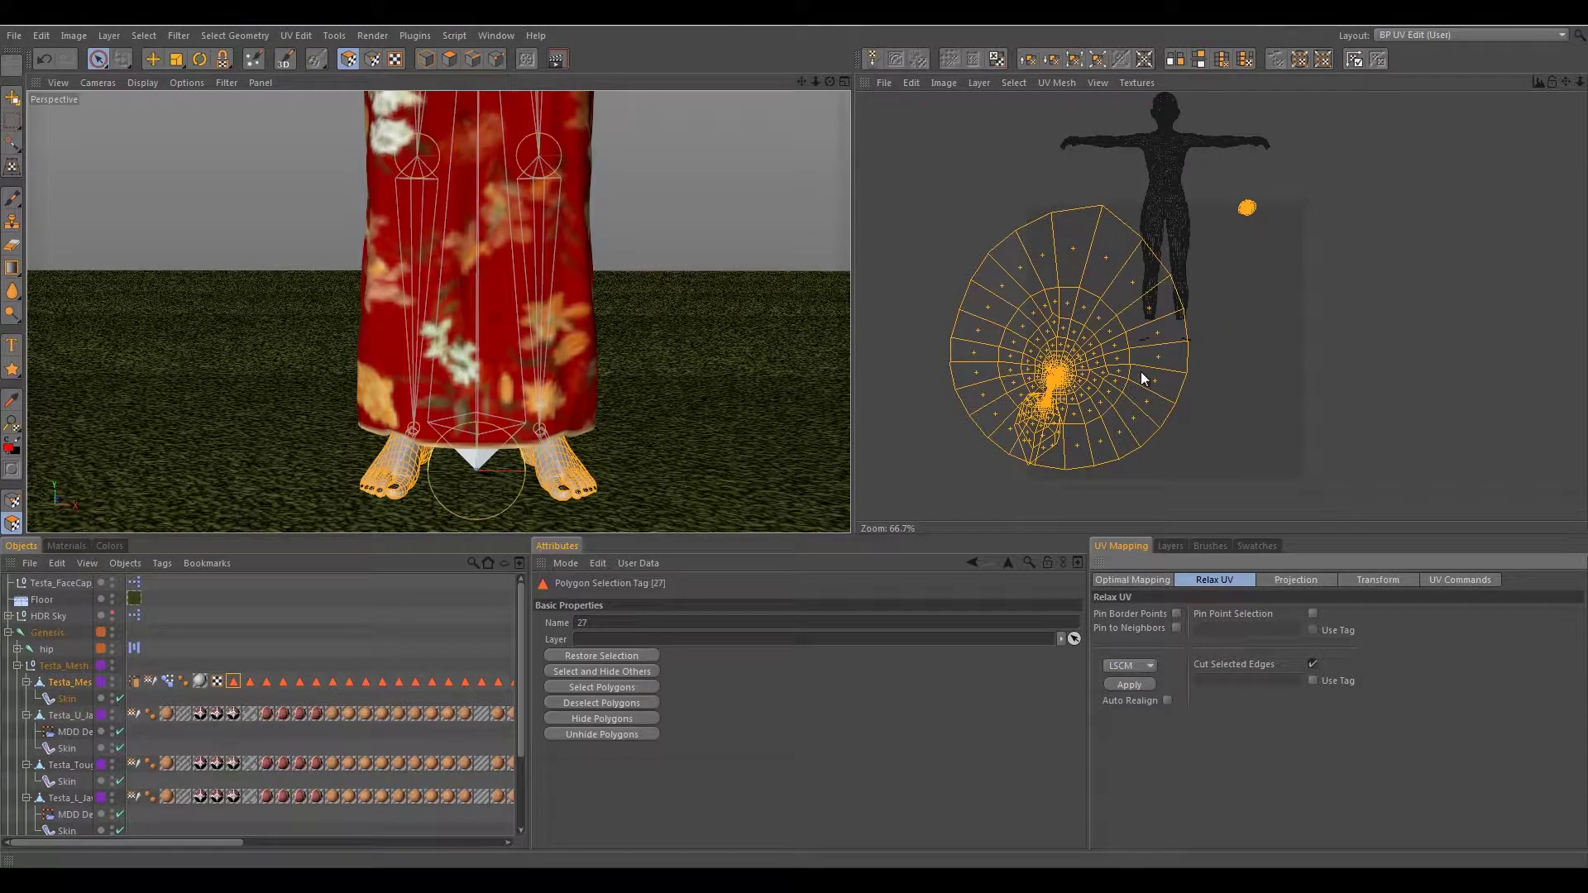
scroll(1091, 385, "up", 3)
scroll(1013, 399, "down", 1)
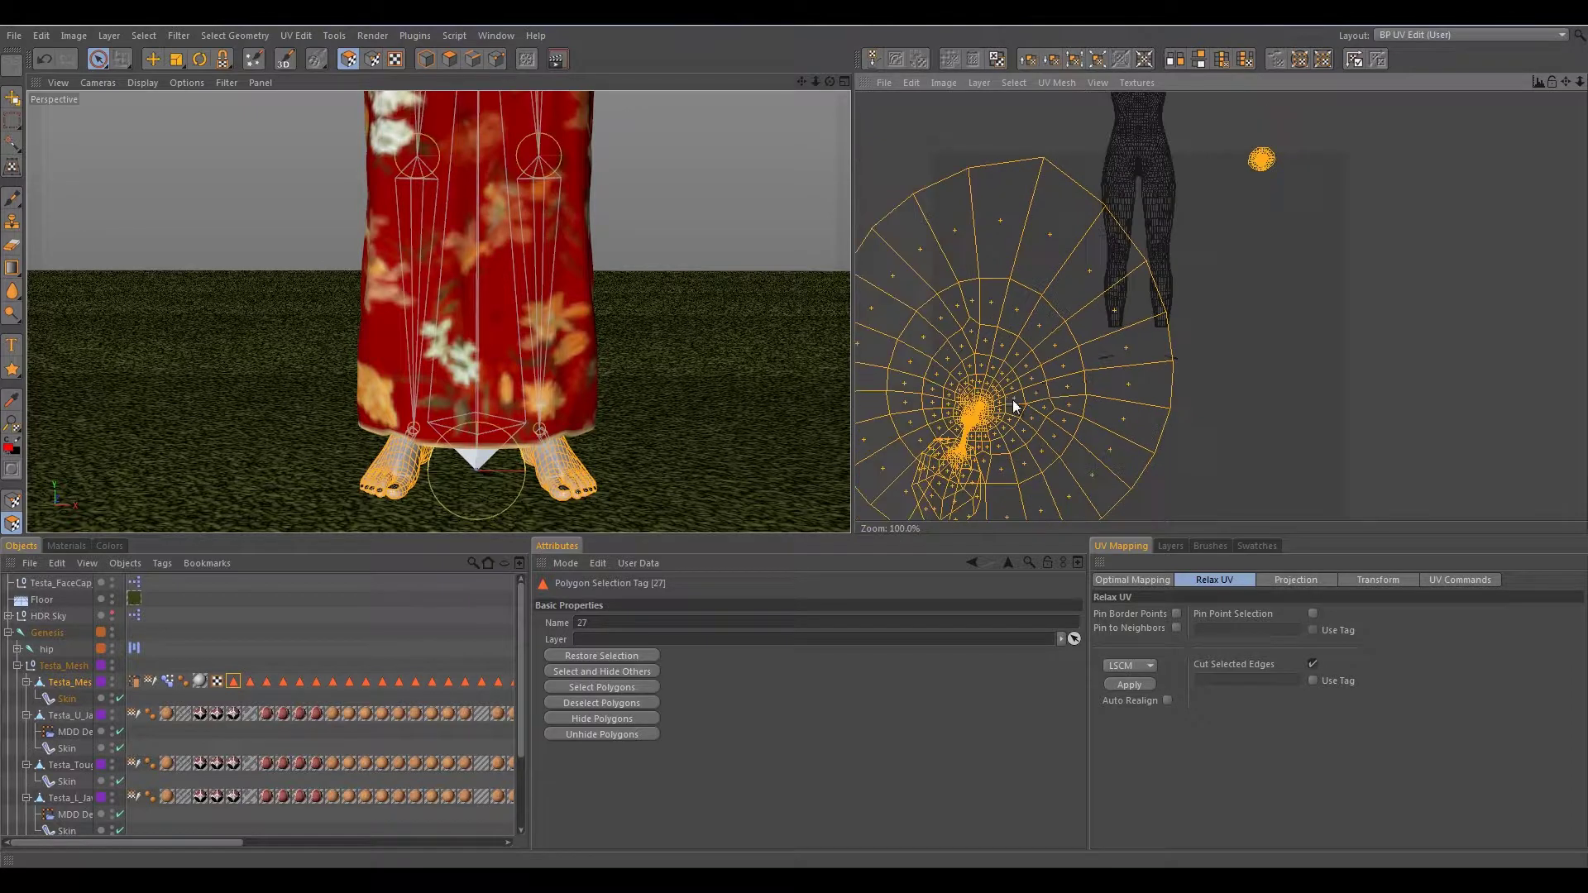
middle_click_drag(1046, 379, 1139, 430)
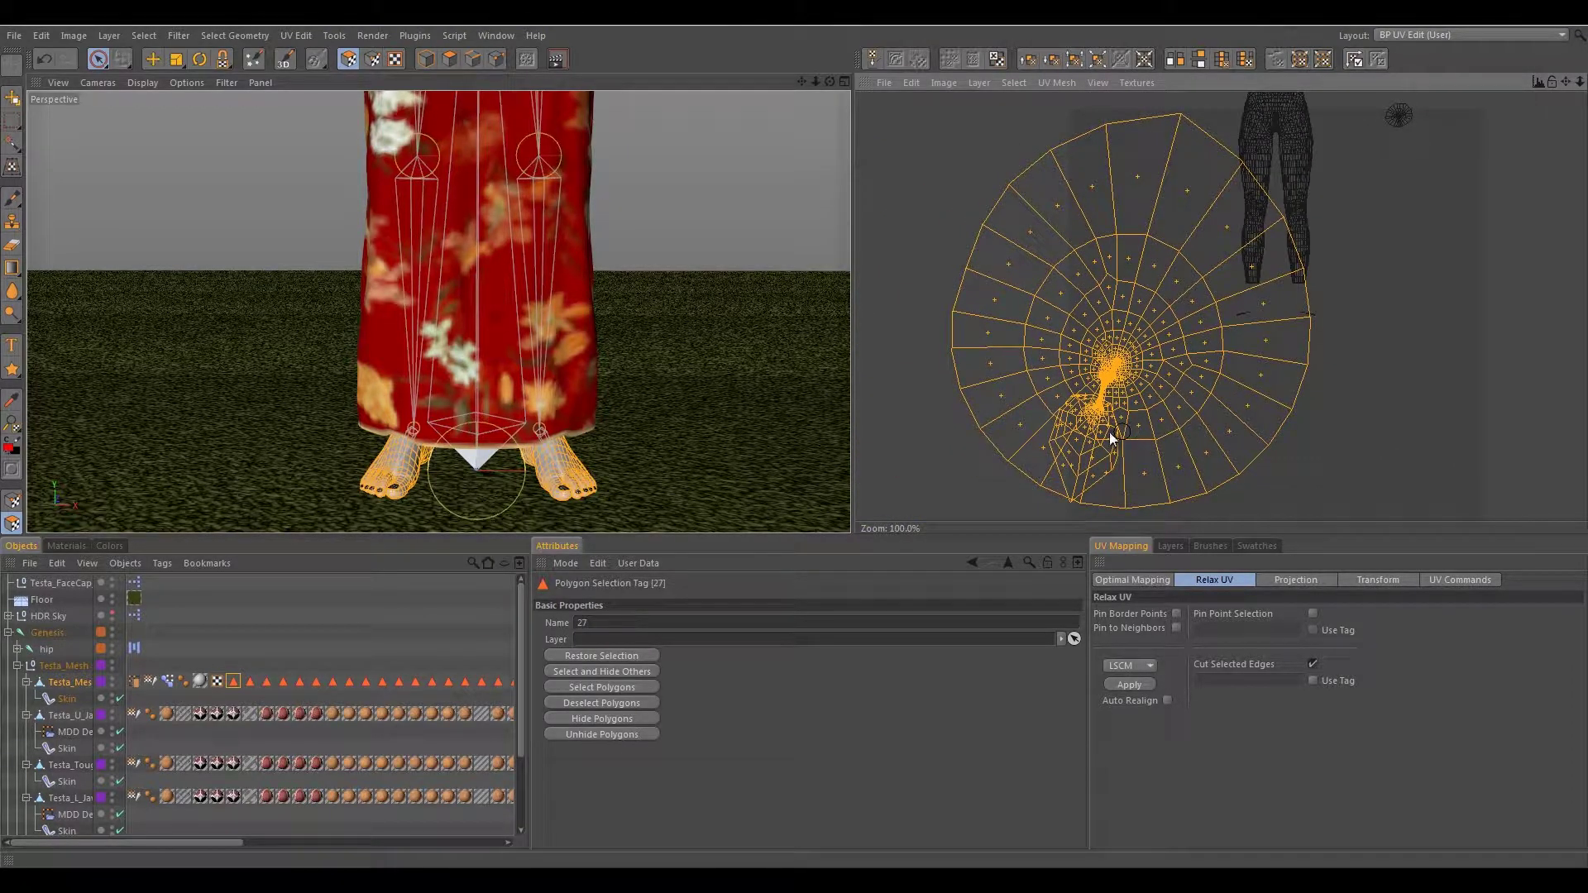
- Deselect the relaxed feet UV polygons and look over the resulting UV layout
left_click(1381, 356)
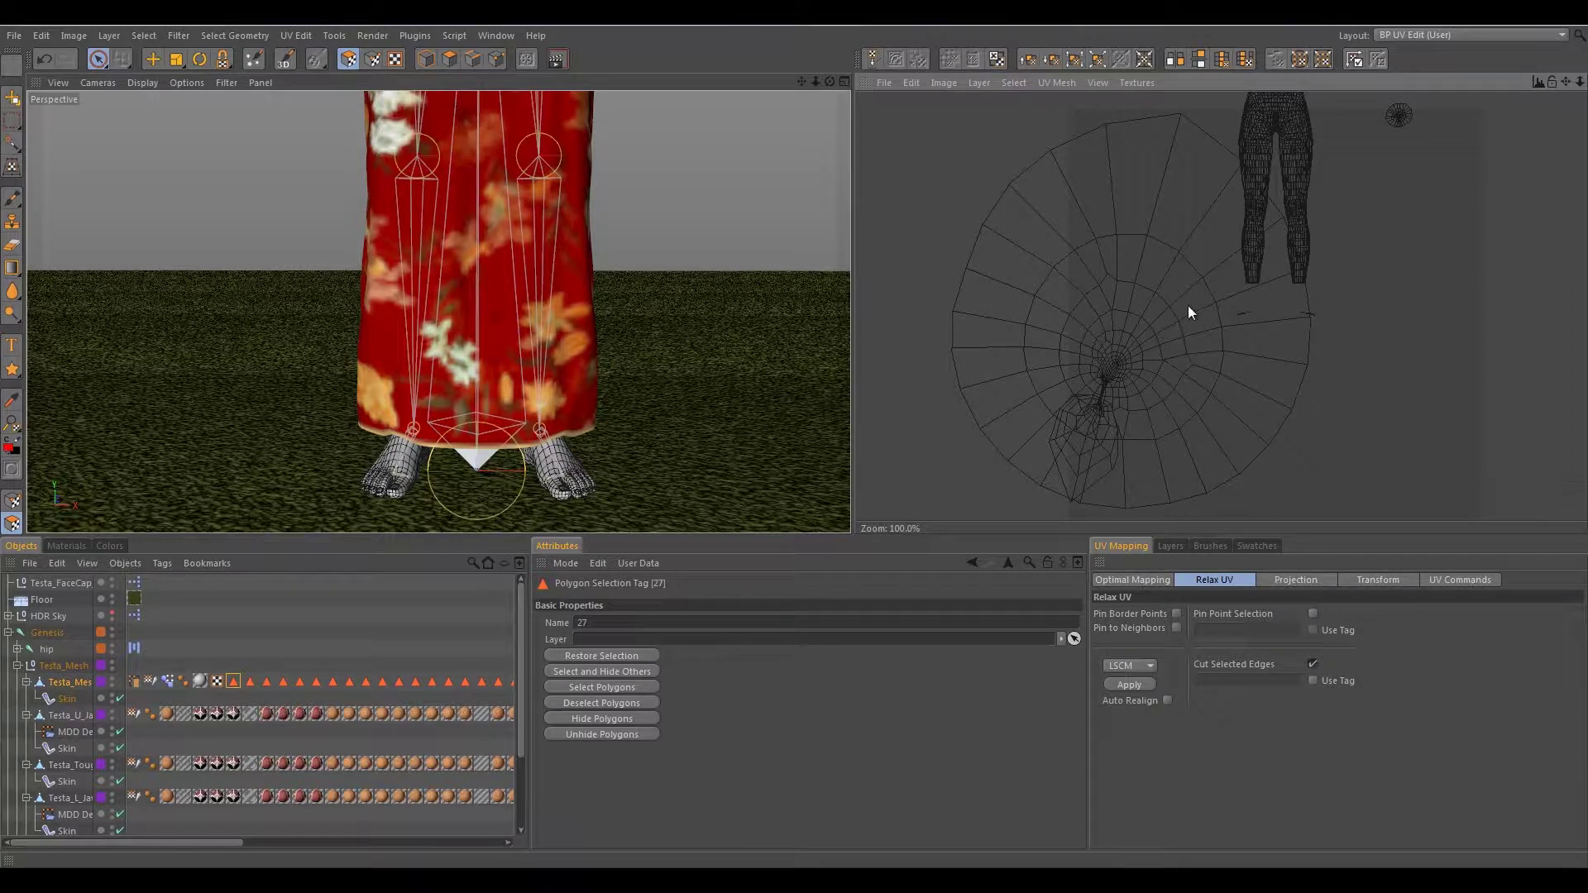
scroll(1187, 307, "down", 2)
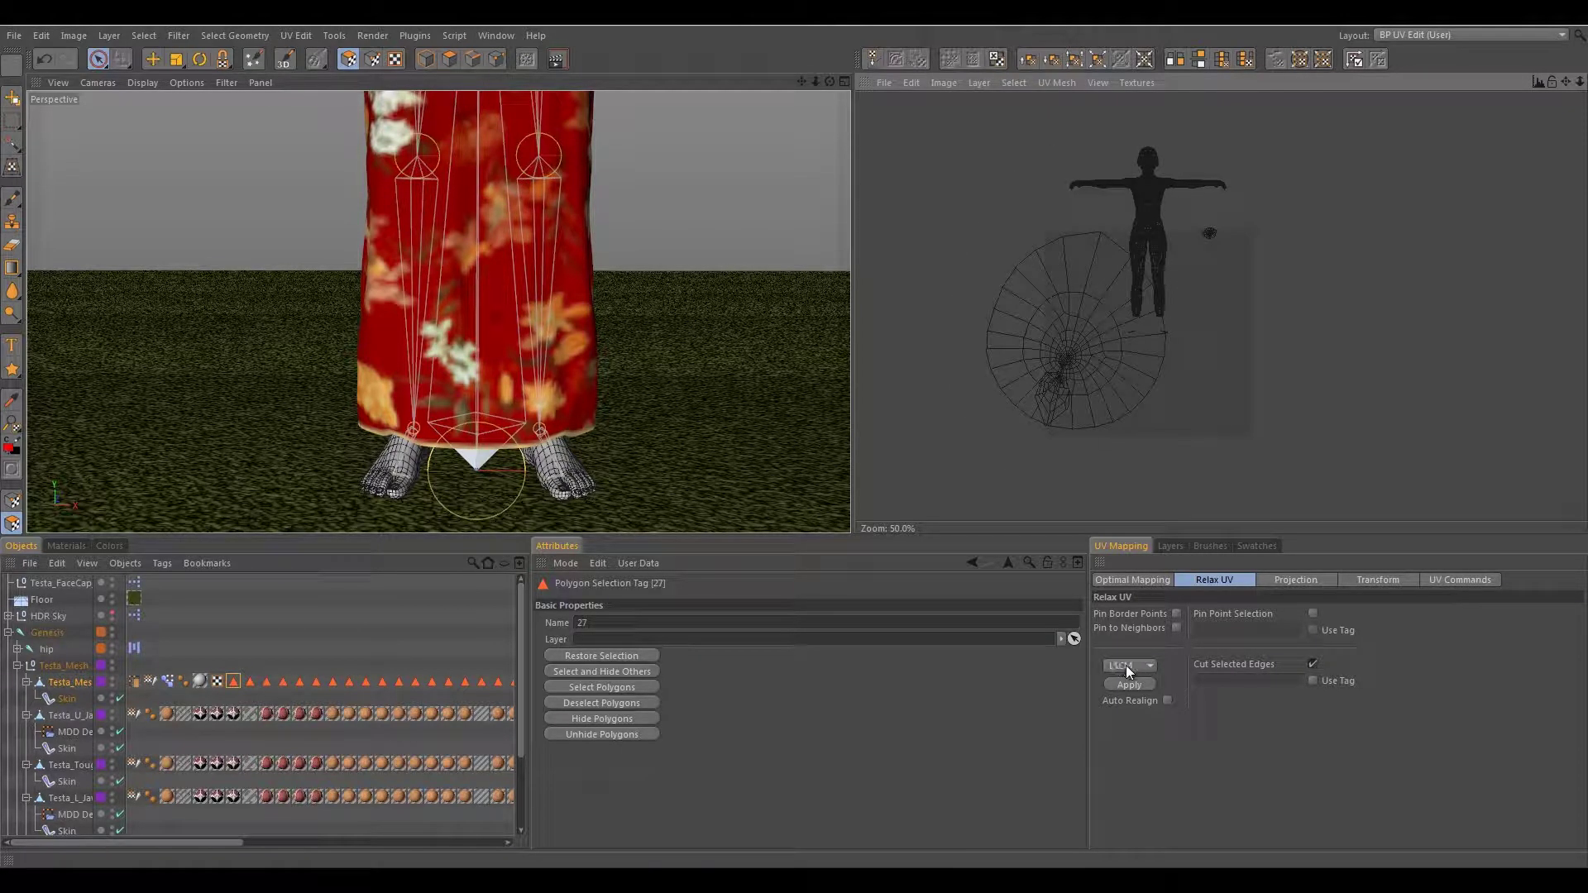
scroll(1216, 308, "up", 1)
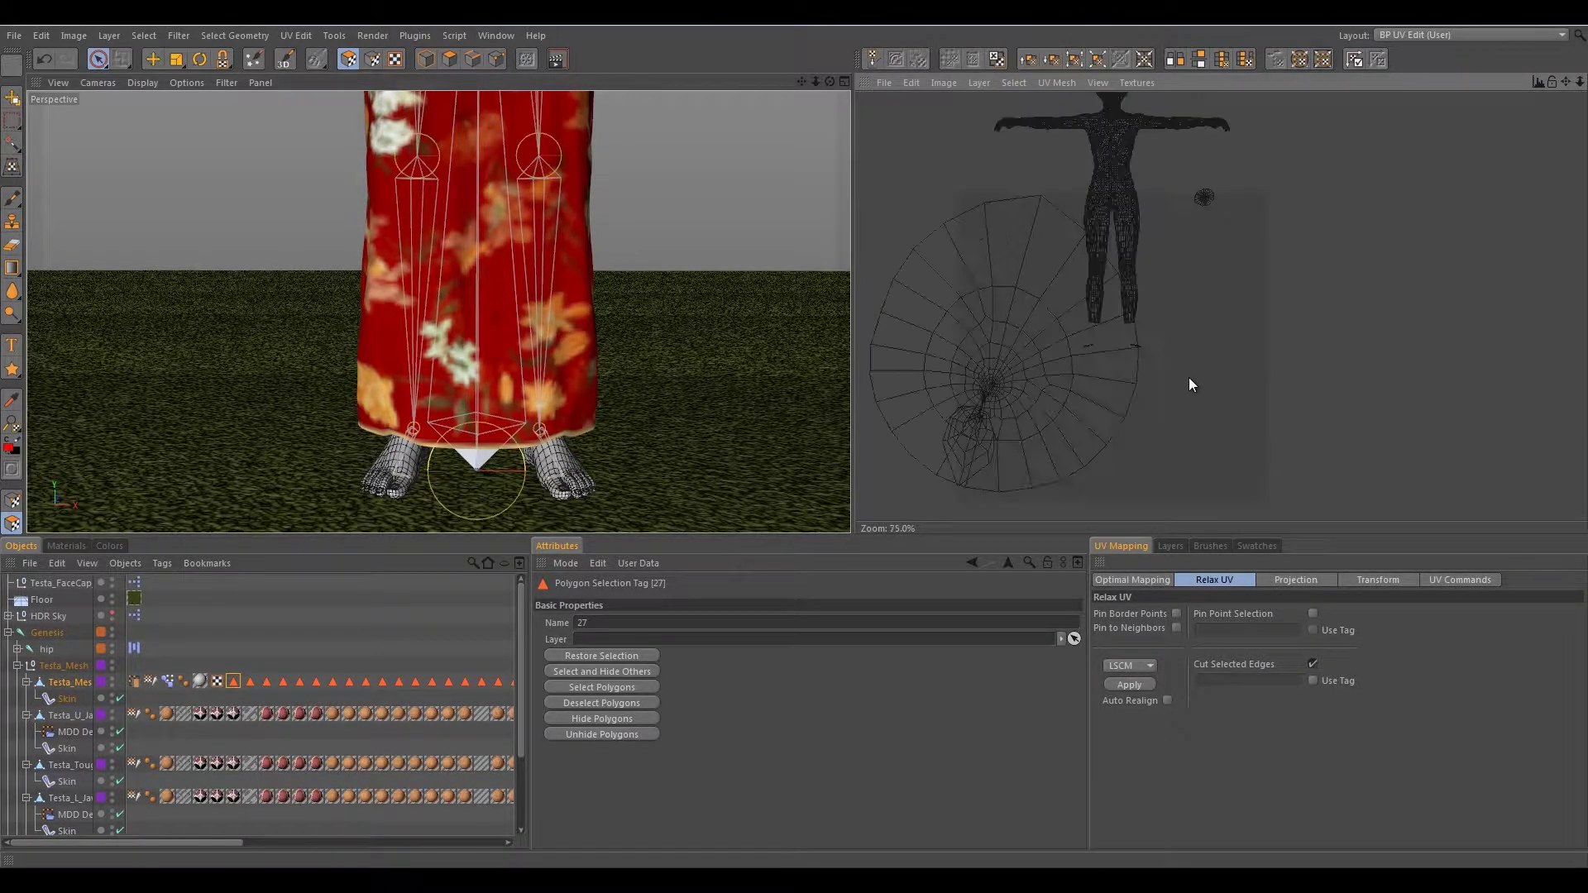
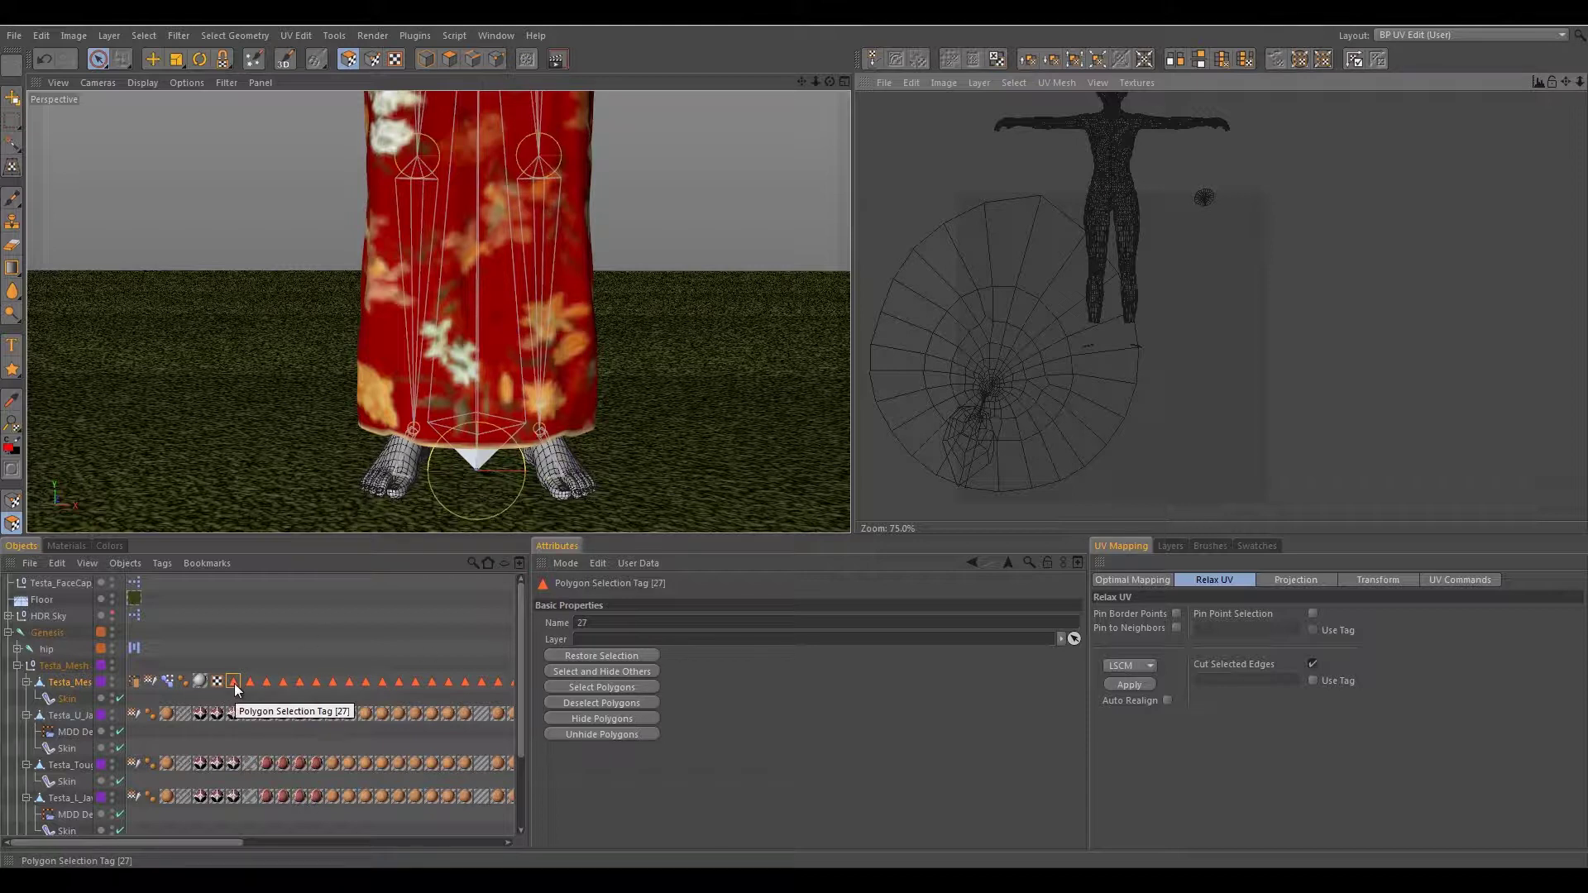
- Restore the stored feet polygon selection 27 and show it in UV polygon editing, viewing the feet up close
double_click(235, 684)
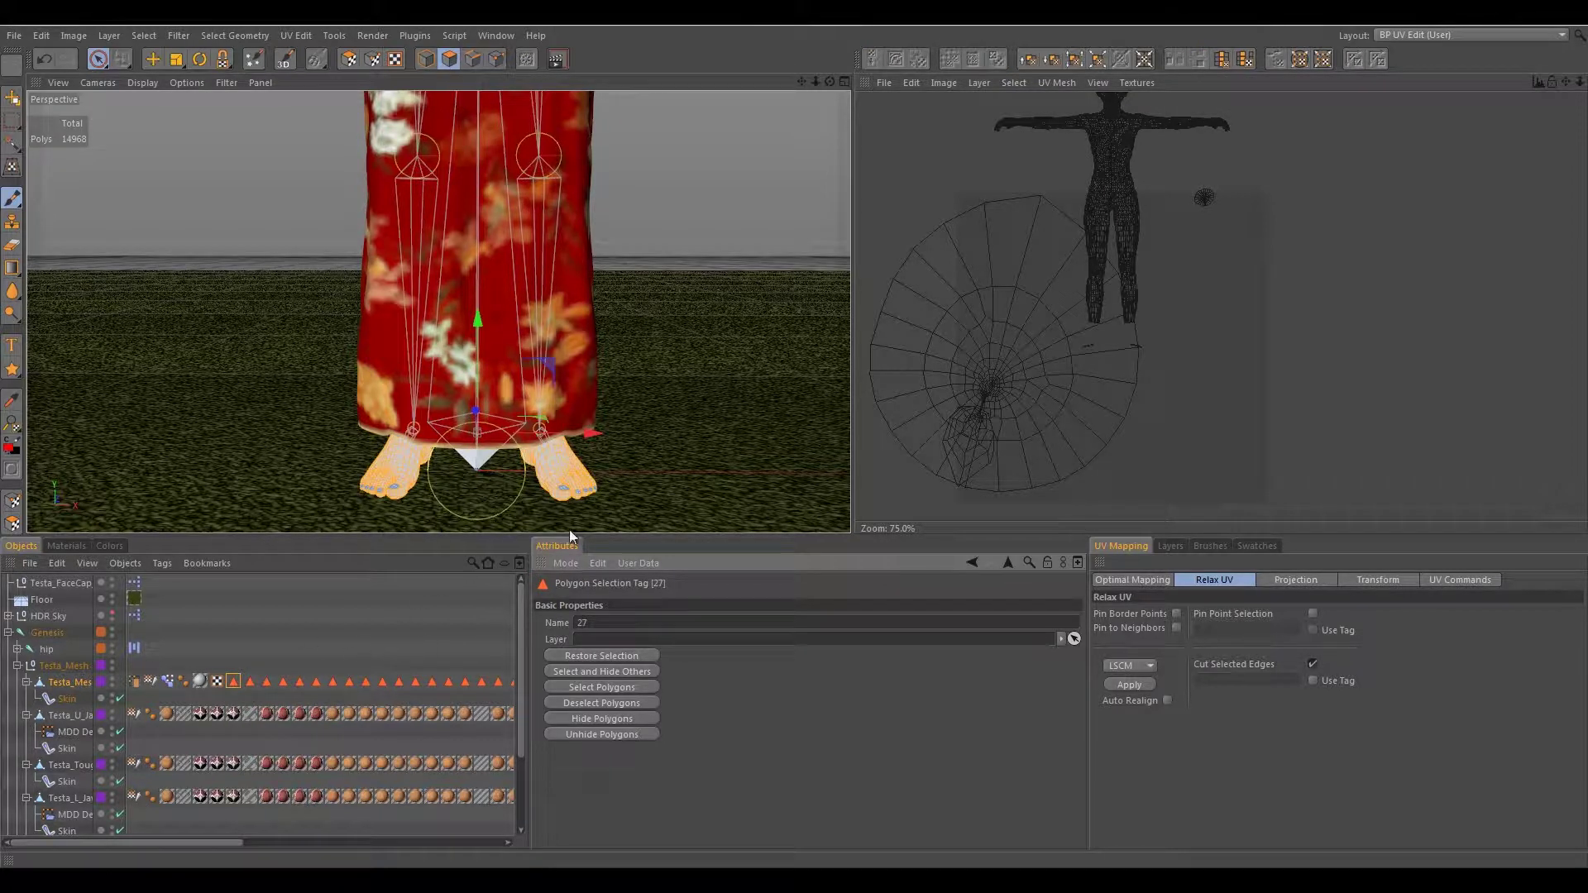
left_click(349, 59)
left_click_drag(636, 447, 395, 424, "alt")
scroll(562, 419, "up", 8)
mouse_move(541, 440)
left_mouse_down("alt")
mouse_move(484, 453)
mouse_move(534, 451)
left_mouse_up("alt")
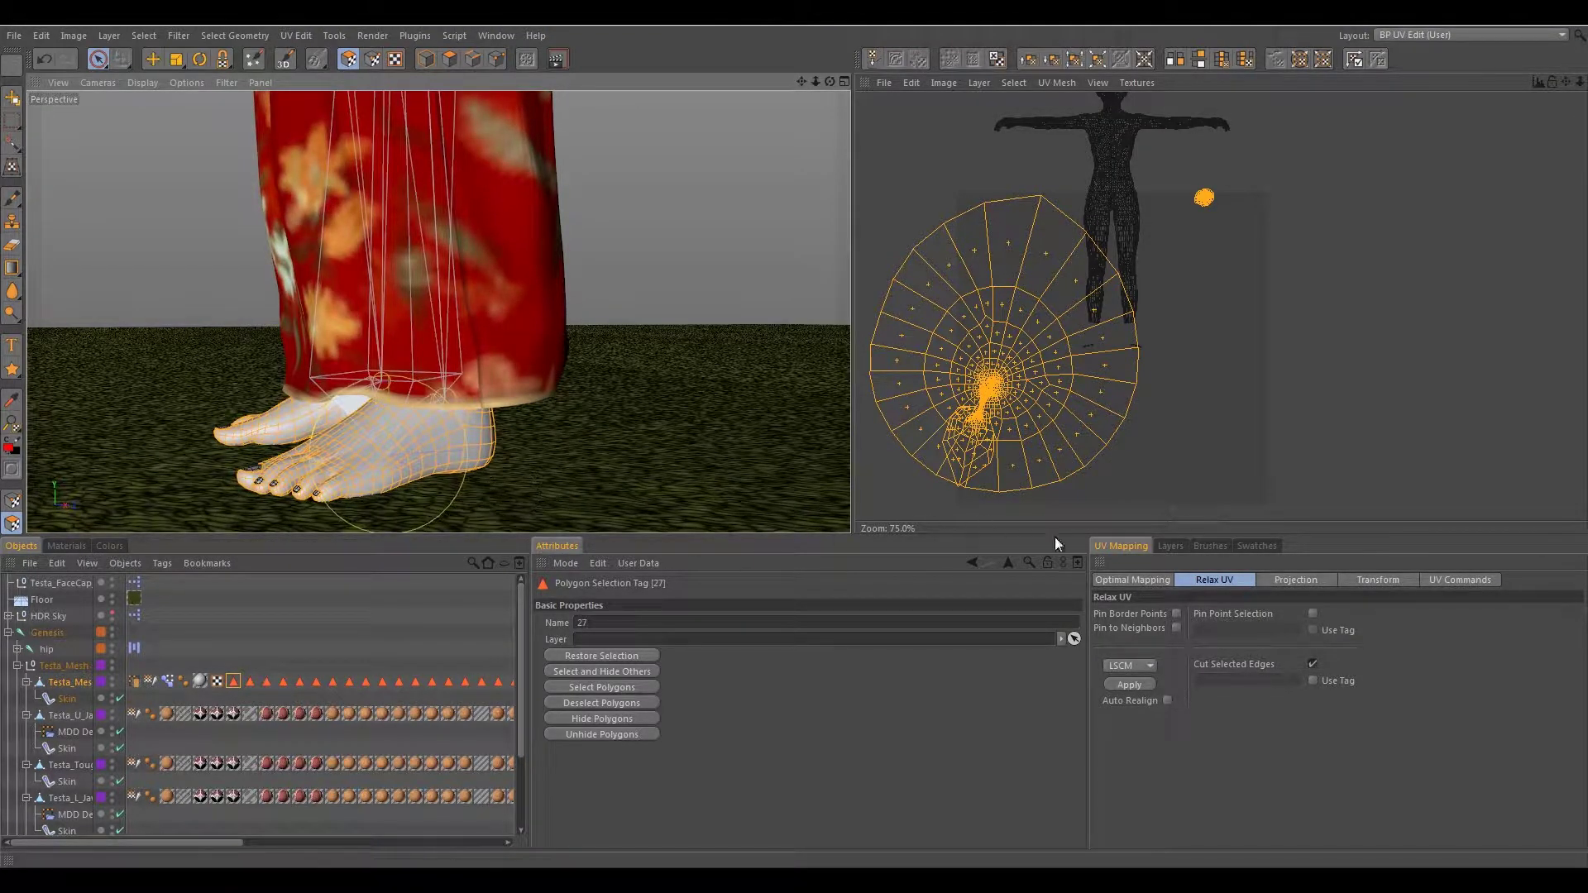
- Hide the Clothes layer using the Production (With Hair Tools) layout, and return to the BP UV Edit (User) layout
left_click(1455, 35)
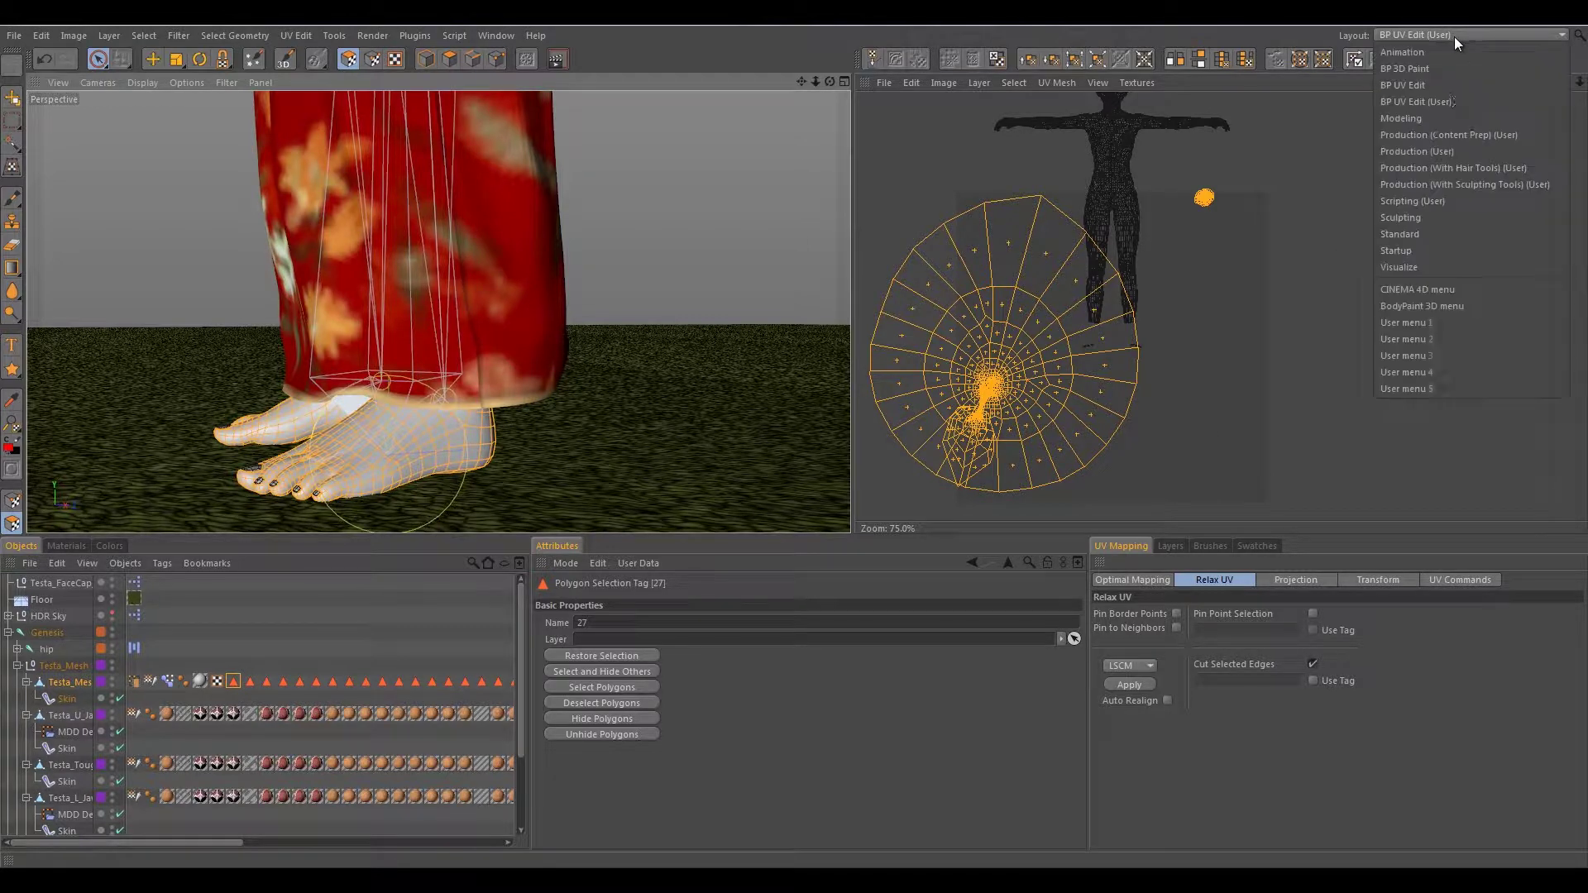
left_click(1470, 169)
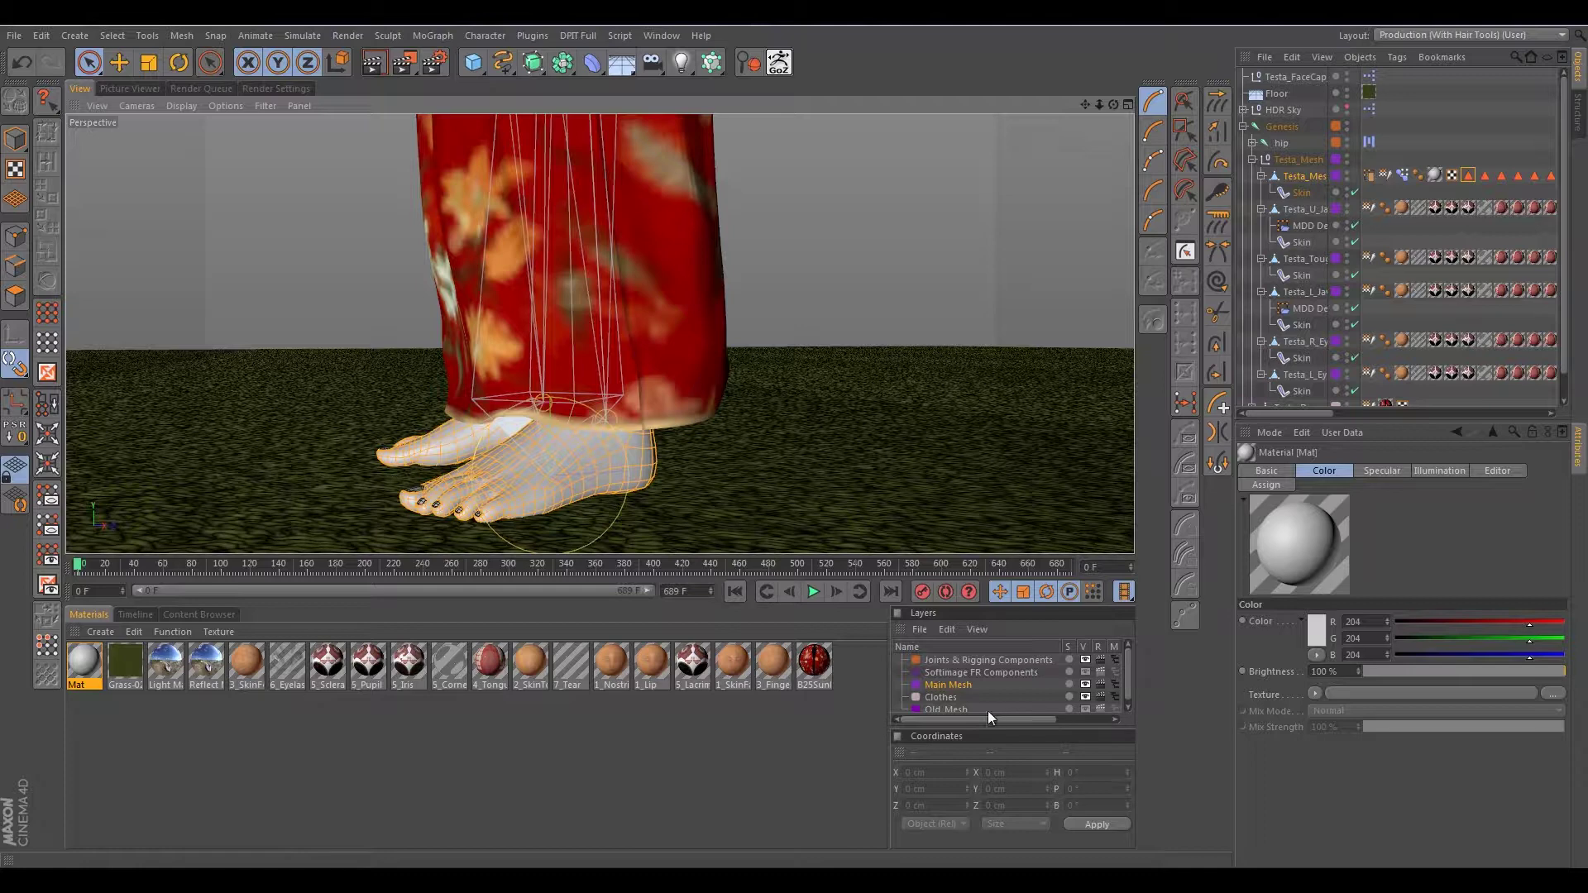
left_click(949, 710)
left_click(1086, 697)
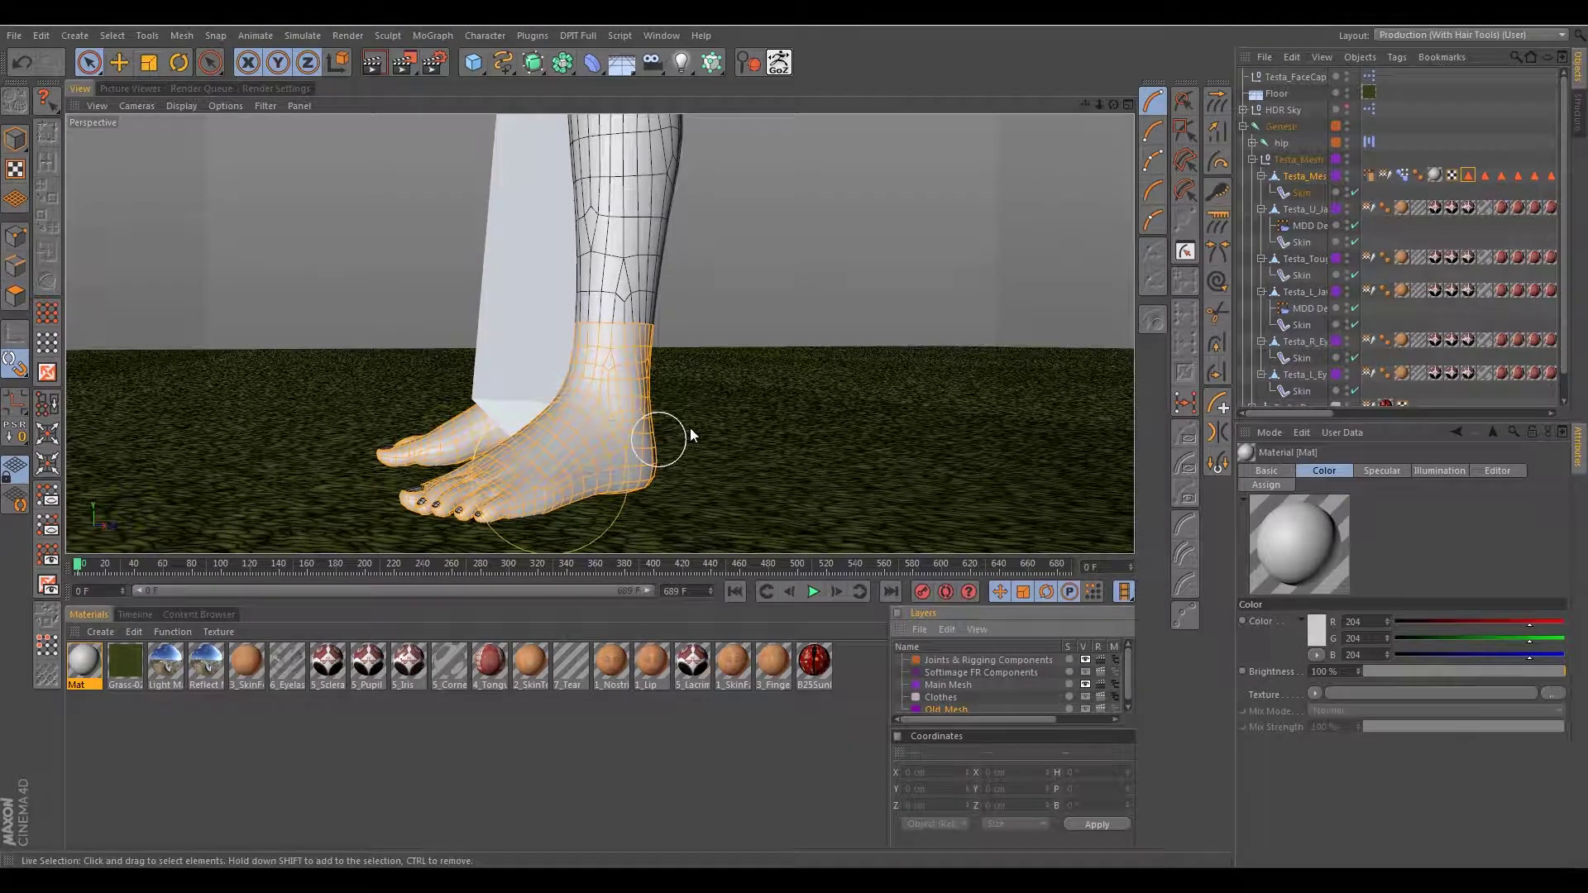
left_click_drag(757, 450, 805, 355, "alt")
left_click(1403, 38)
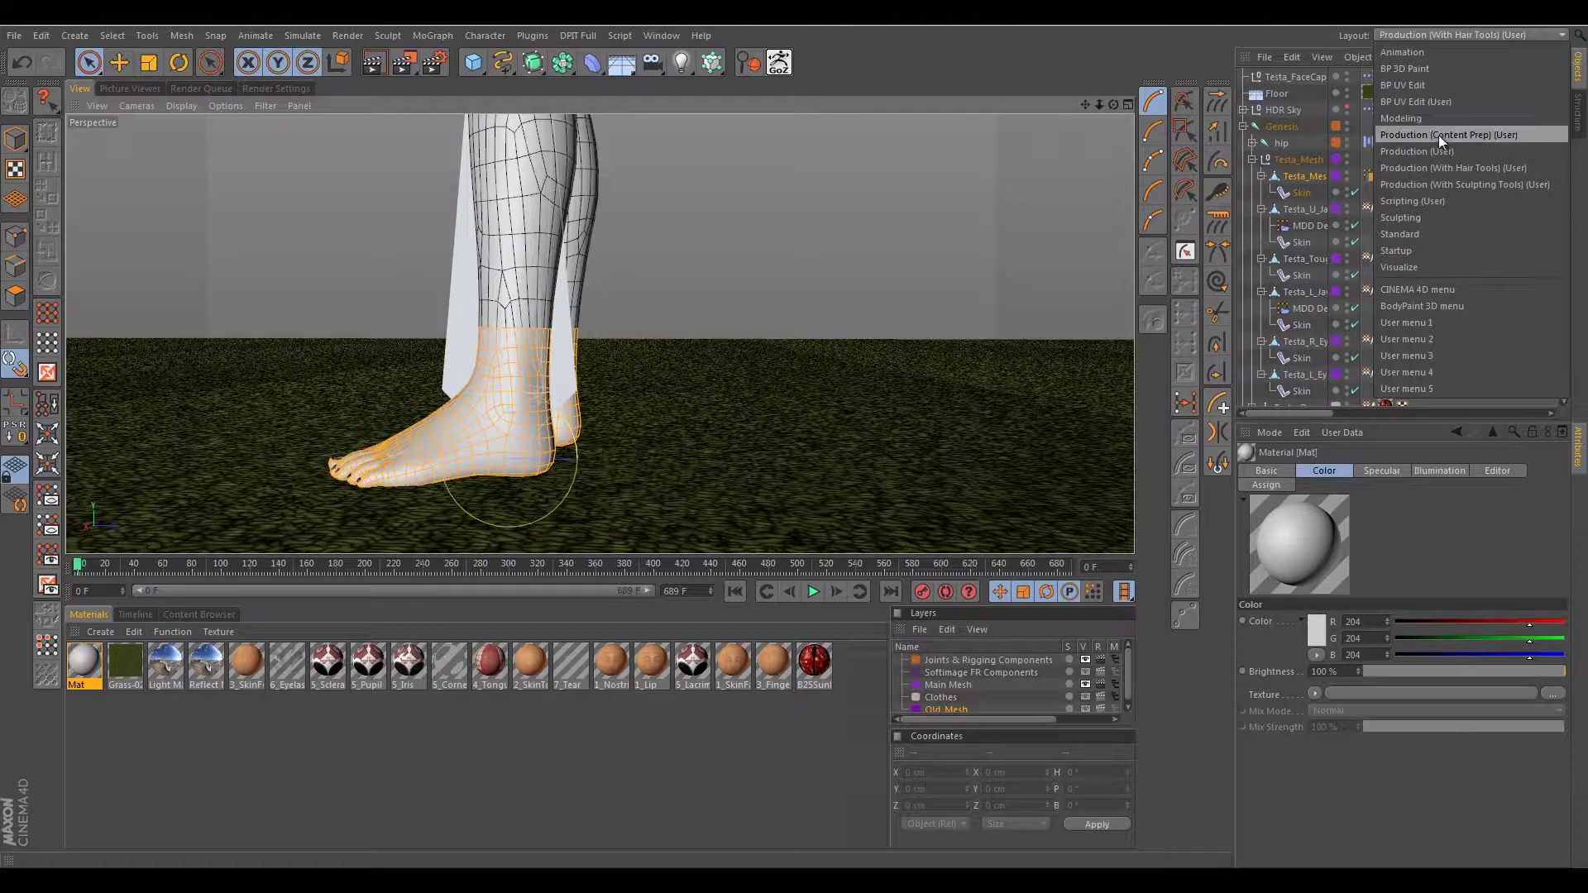
left_click(1434, 102)
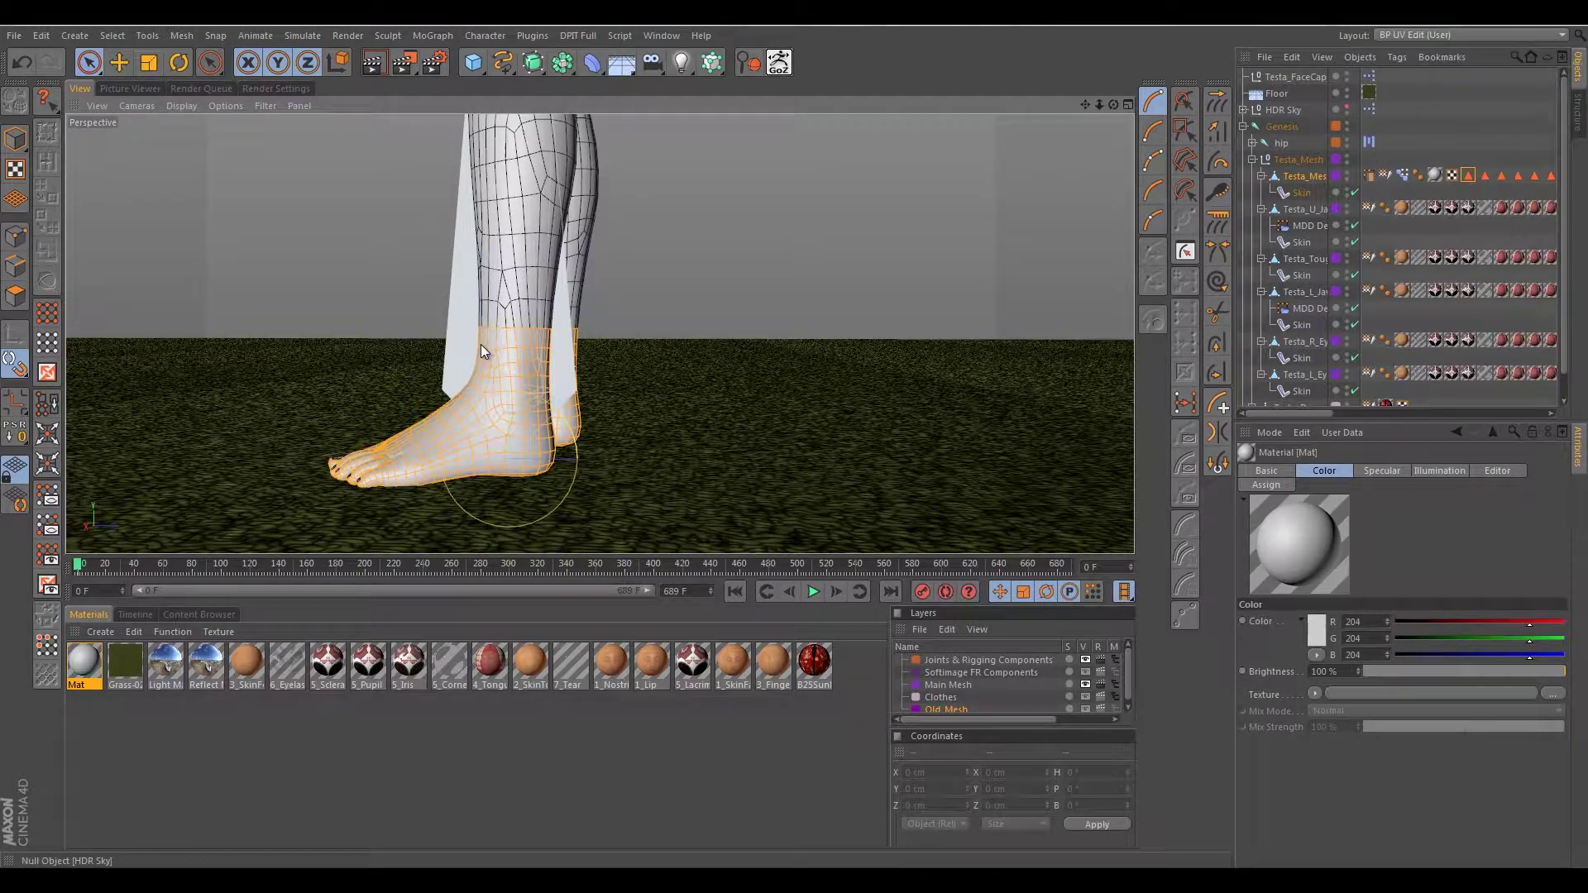
- In edge mode, select a vertical line of edges down the back of one ankle to the heel as a seam
left_click_drag(541, 373, 369, 421, "alt")
scroll(594, 391, "up", 3)
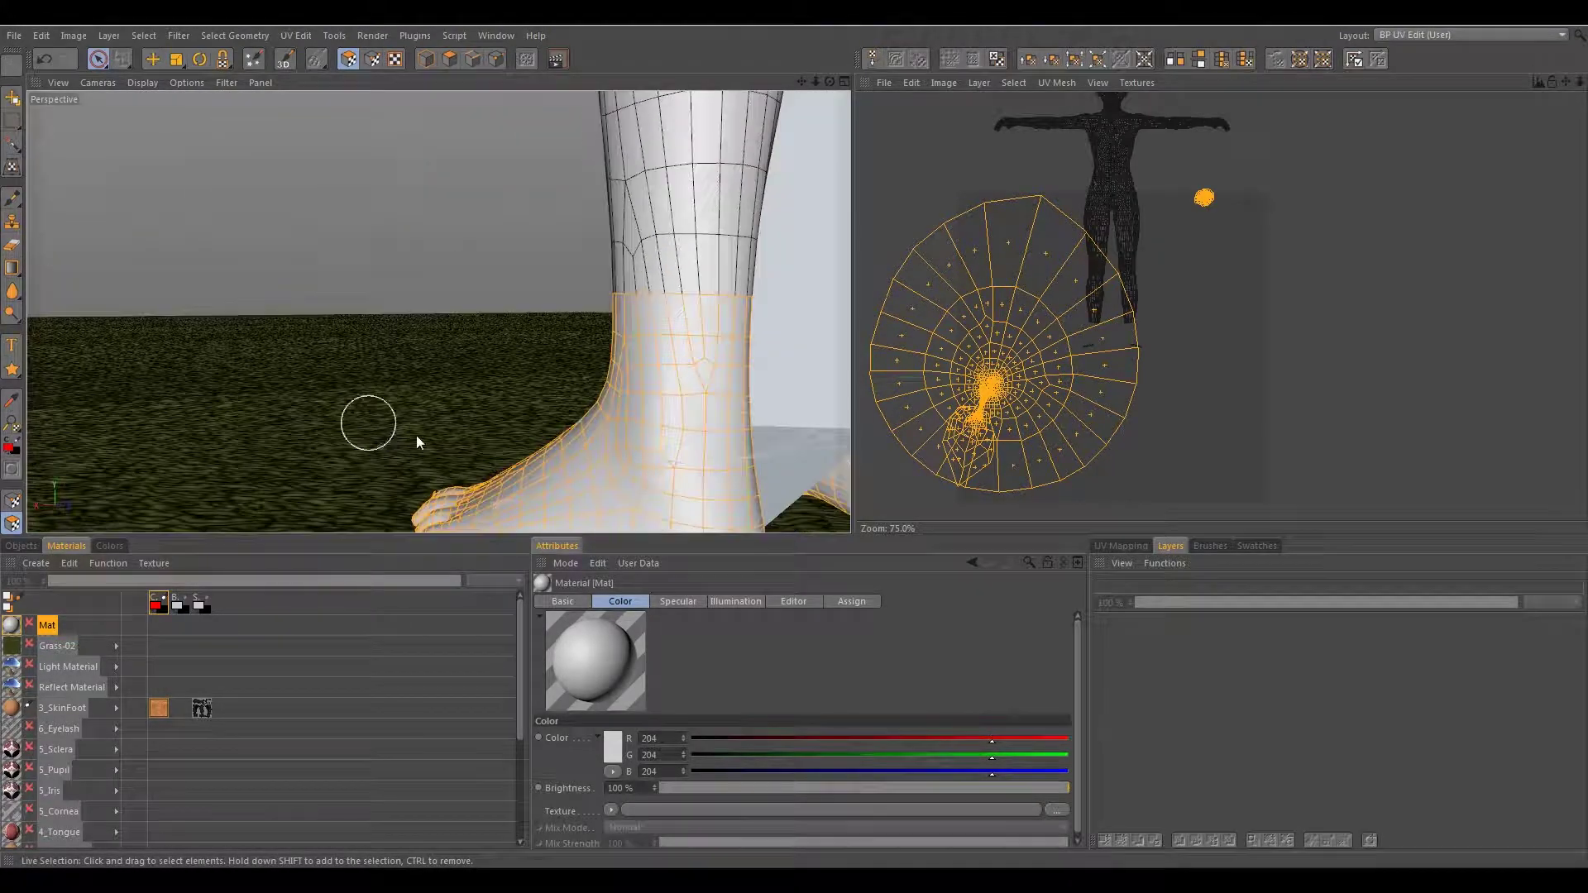
left_click_drag(612, 401, 418, 339, "alt")
left_click(473, 58)
left_click_drag(547, 291, 370, 376, "alt")
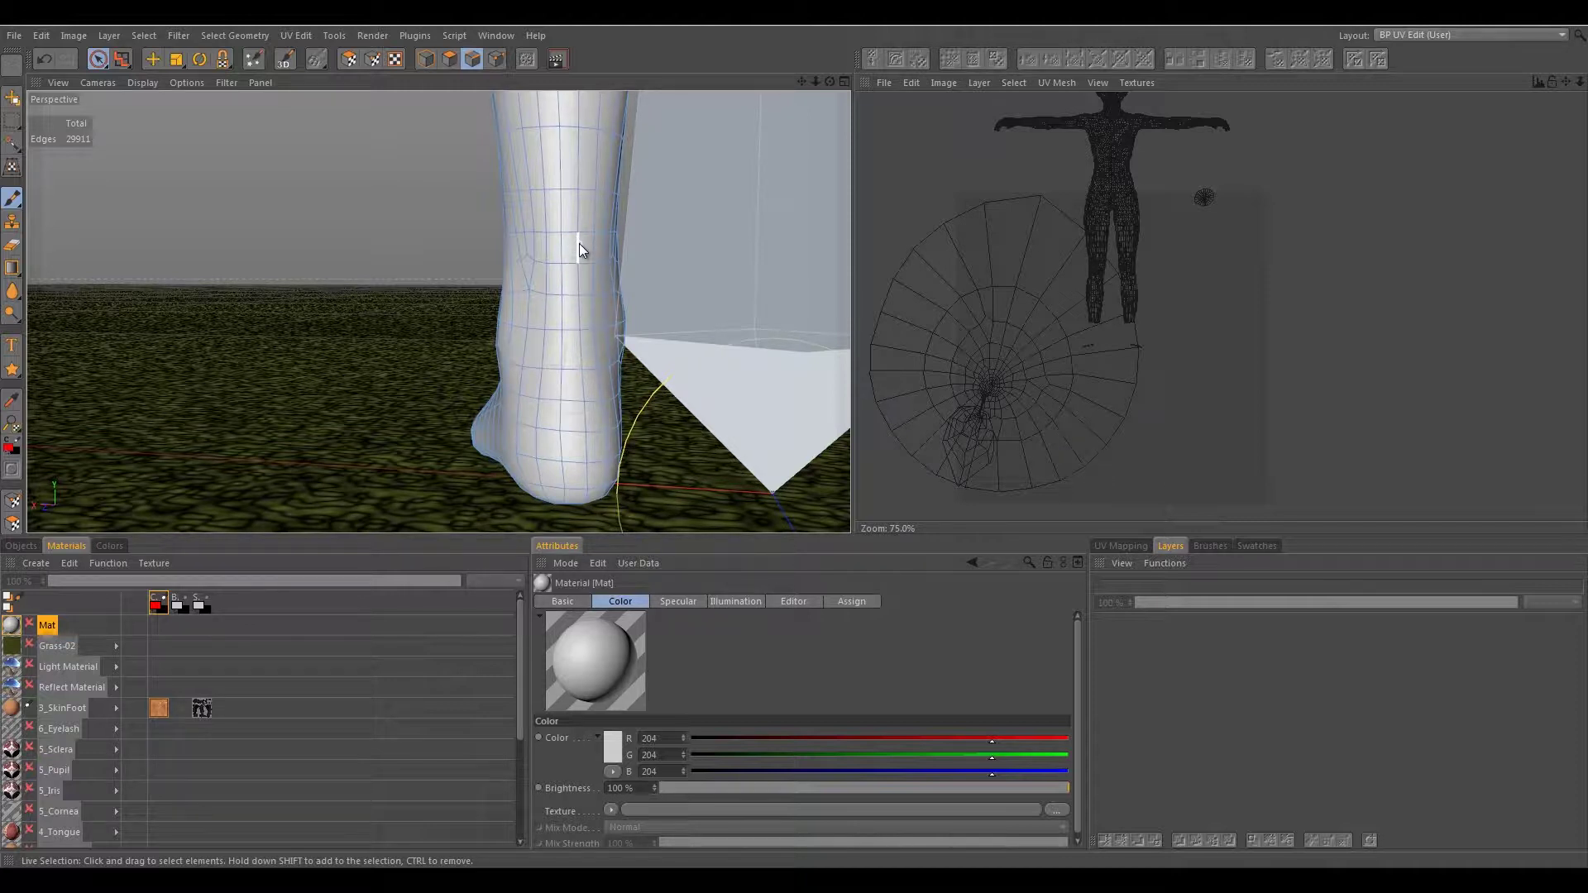
left_click(577, 255)
left_click_drag(584, 463, 587, 472)
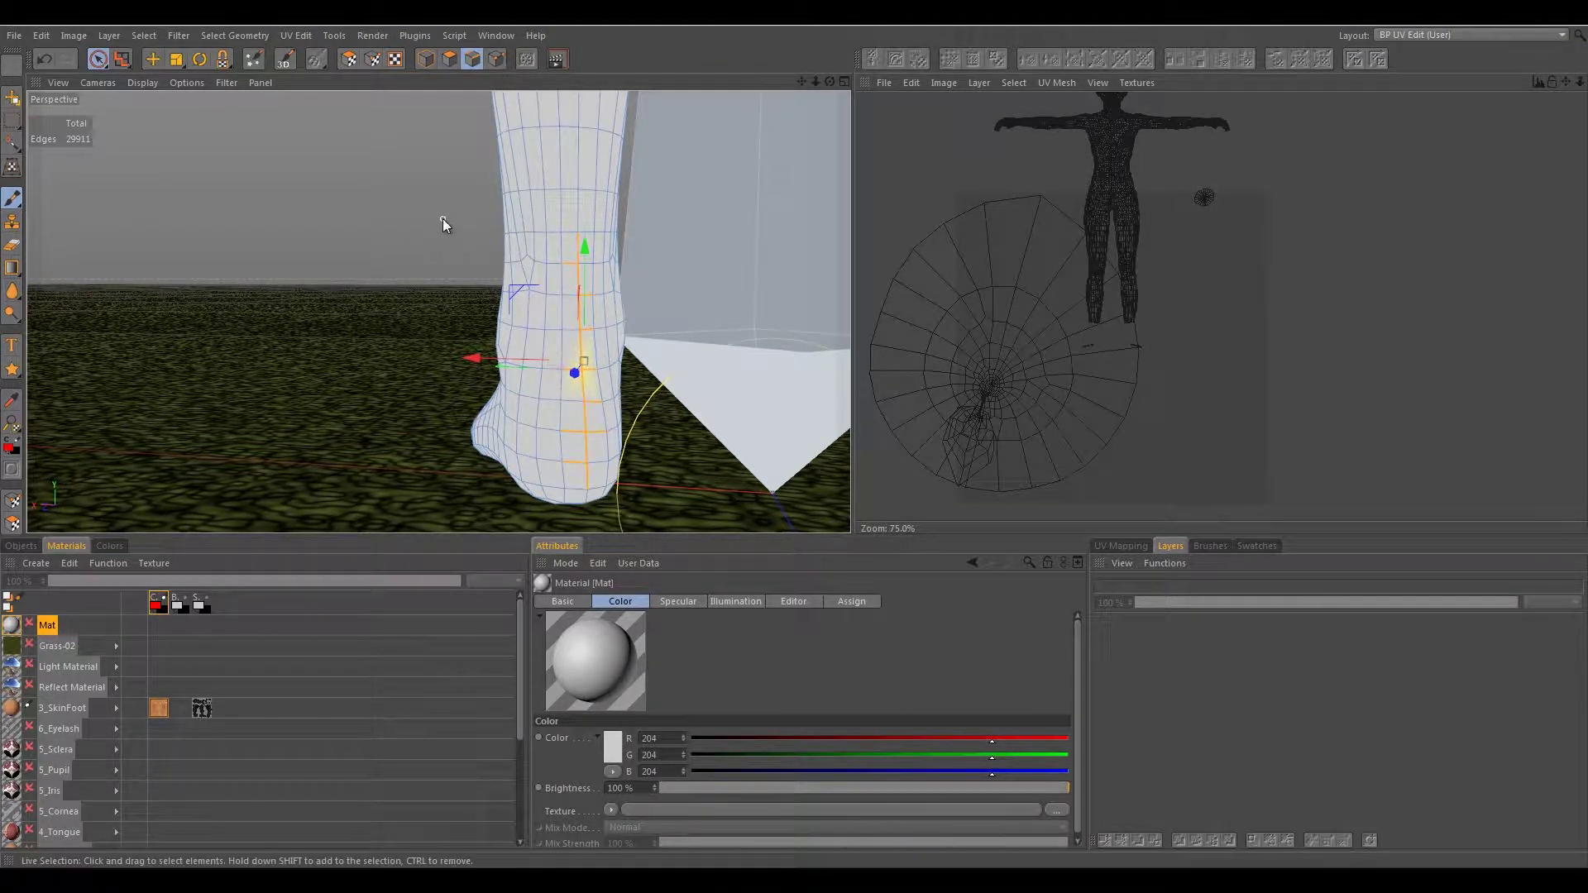
- Set the Live Selection mode to Normal and deselect the stray horizontal edges beside the heel seam
left_click(98, 58)
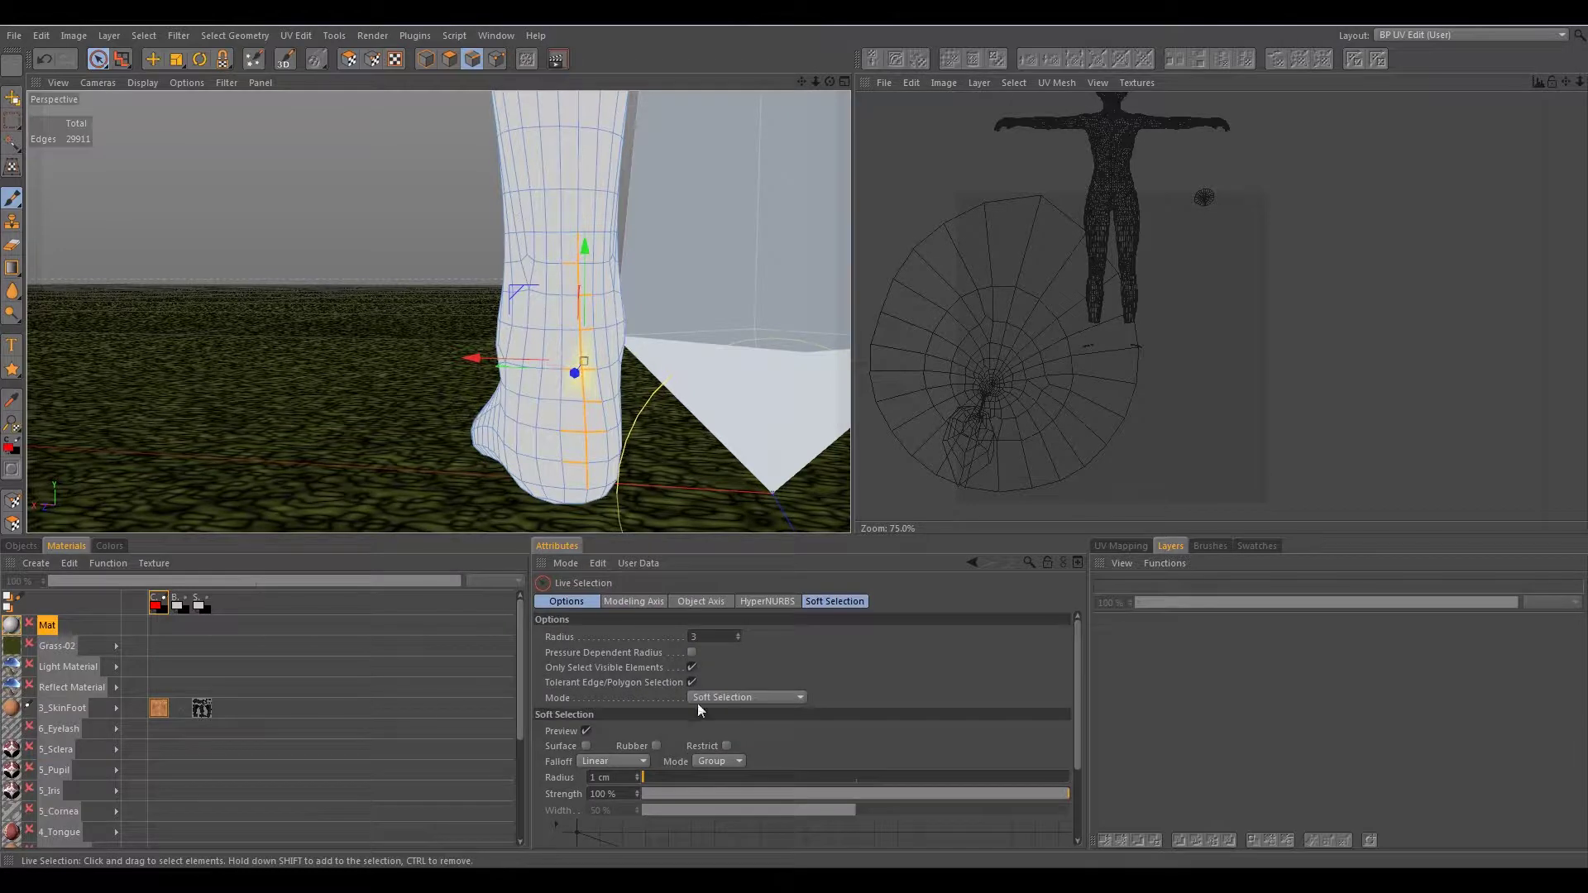
left_click(698, 698)
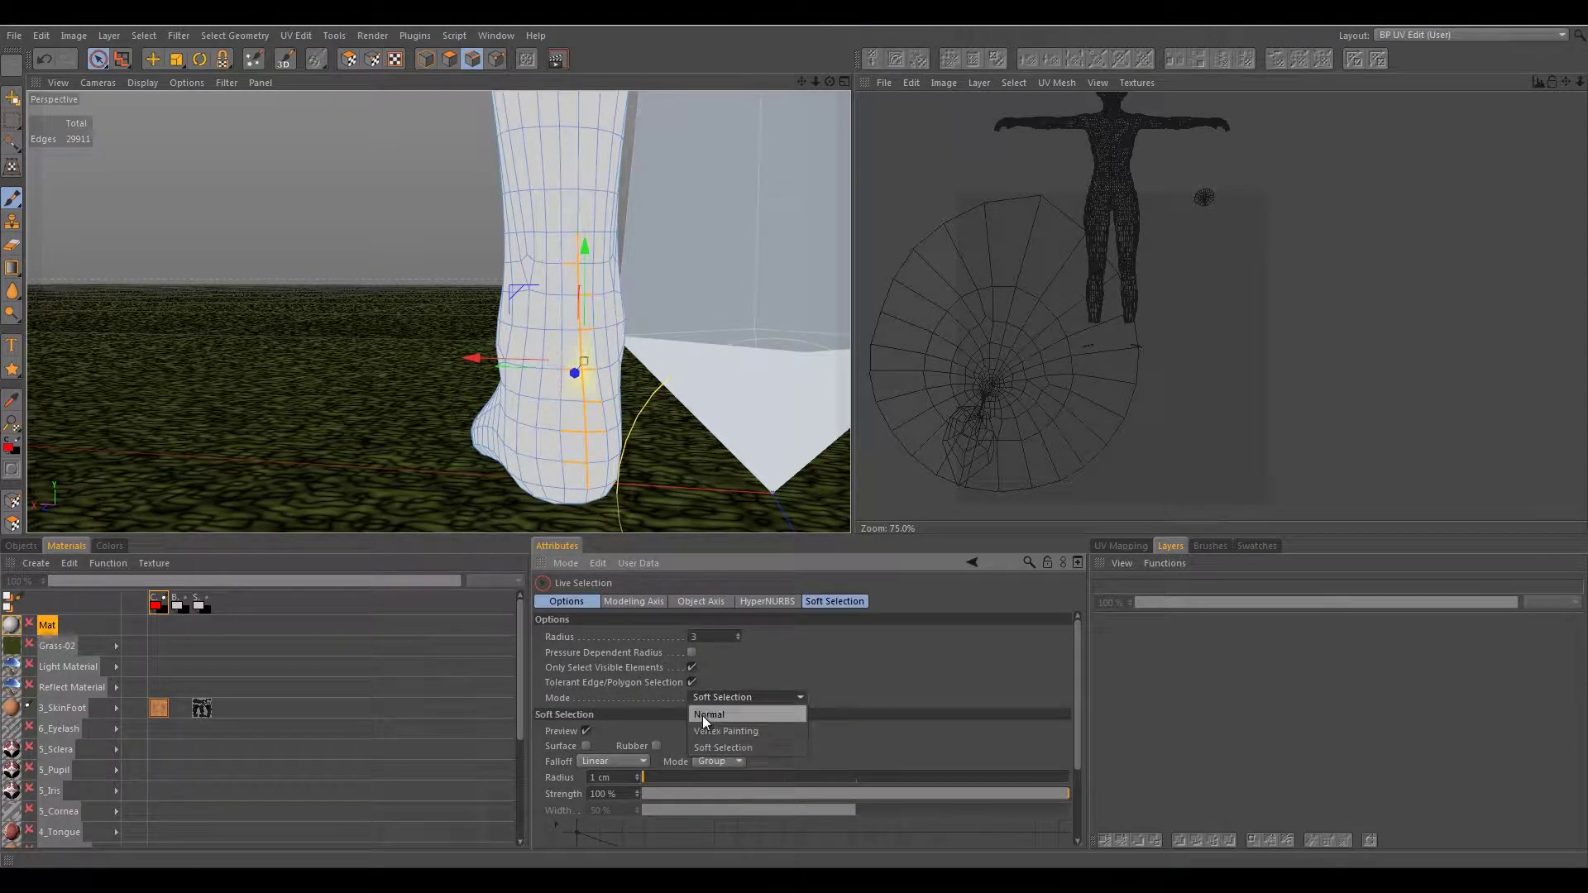
left_click(702, 716)
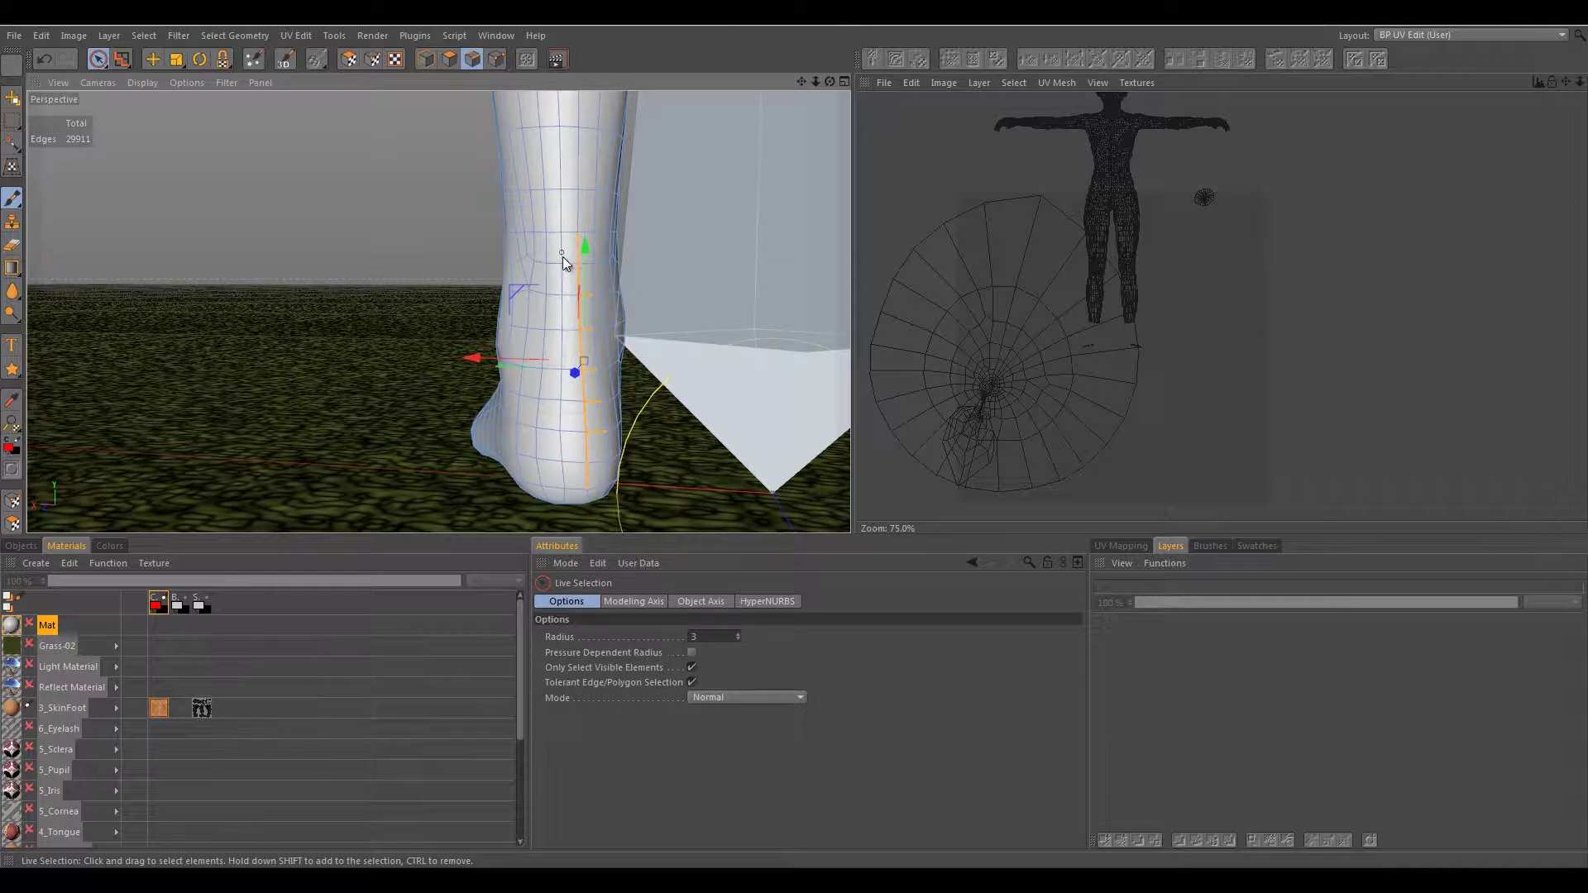
left_click(585, 297, "ctrl")
left_click(597, 434, "ctrl")
- Compare the heel seam with the feet UV selection and extend it upward to that selection's top boundary
left_click_drag(534, 328, 523, 228, "alt")
left_click_drag(582, 293, 410, 97, "alt")
left_click(348, 59)
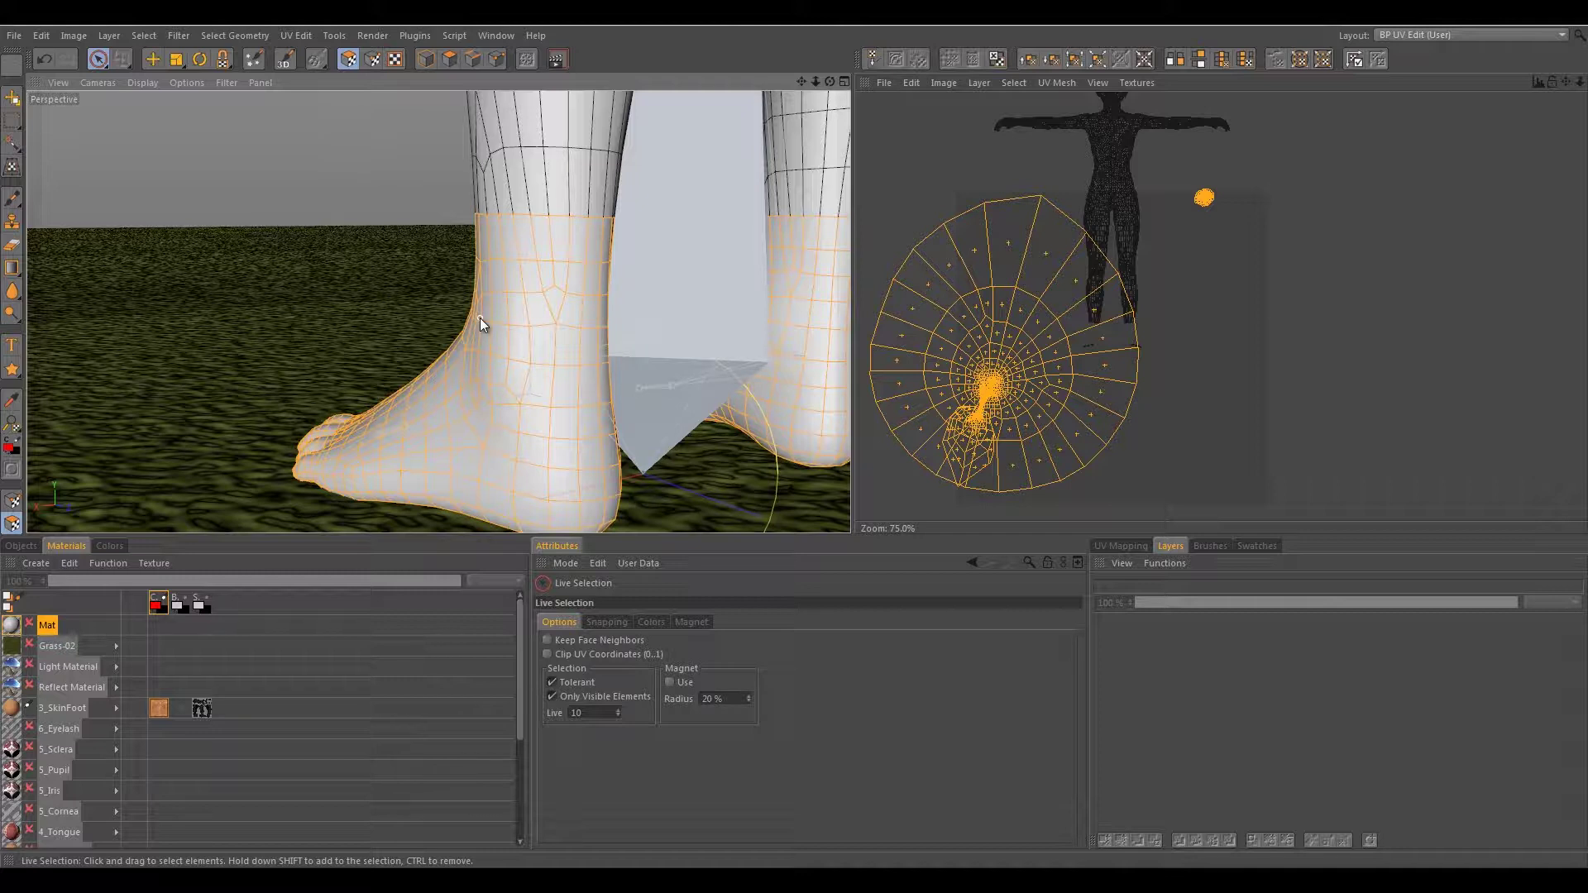
left_click(472, 59)
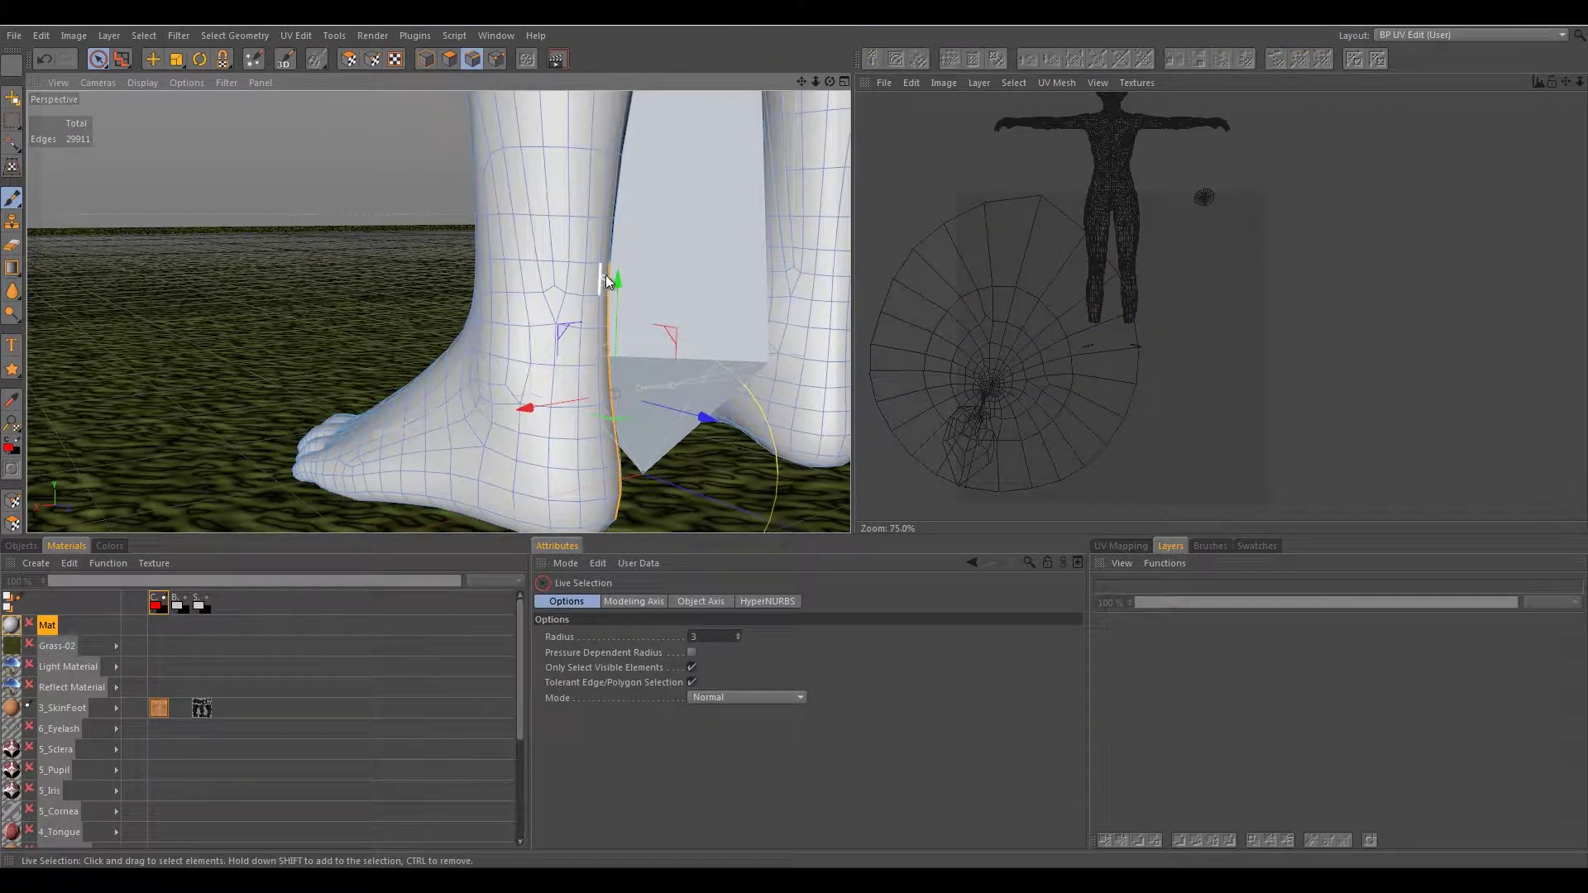
left_click(349, 61)
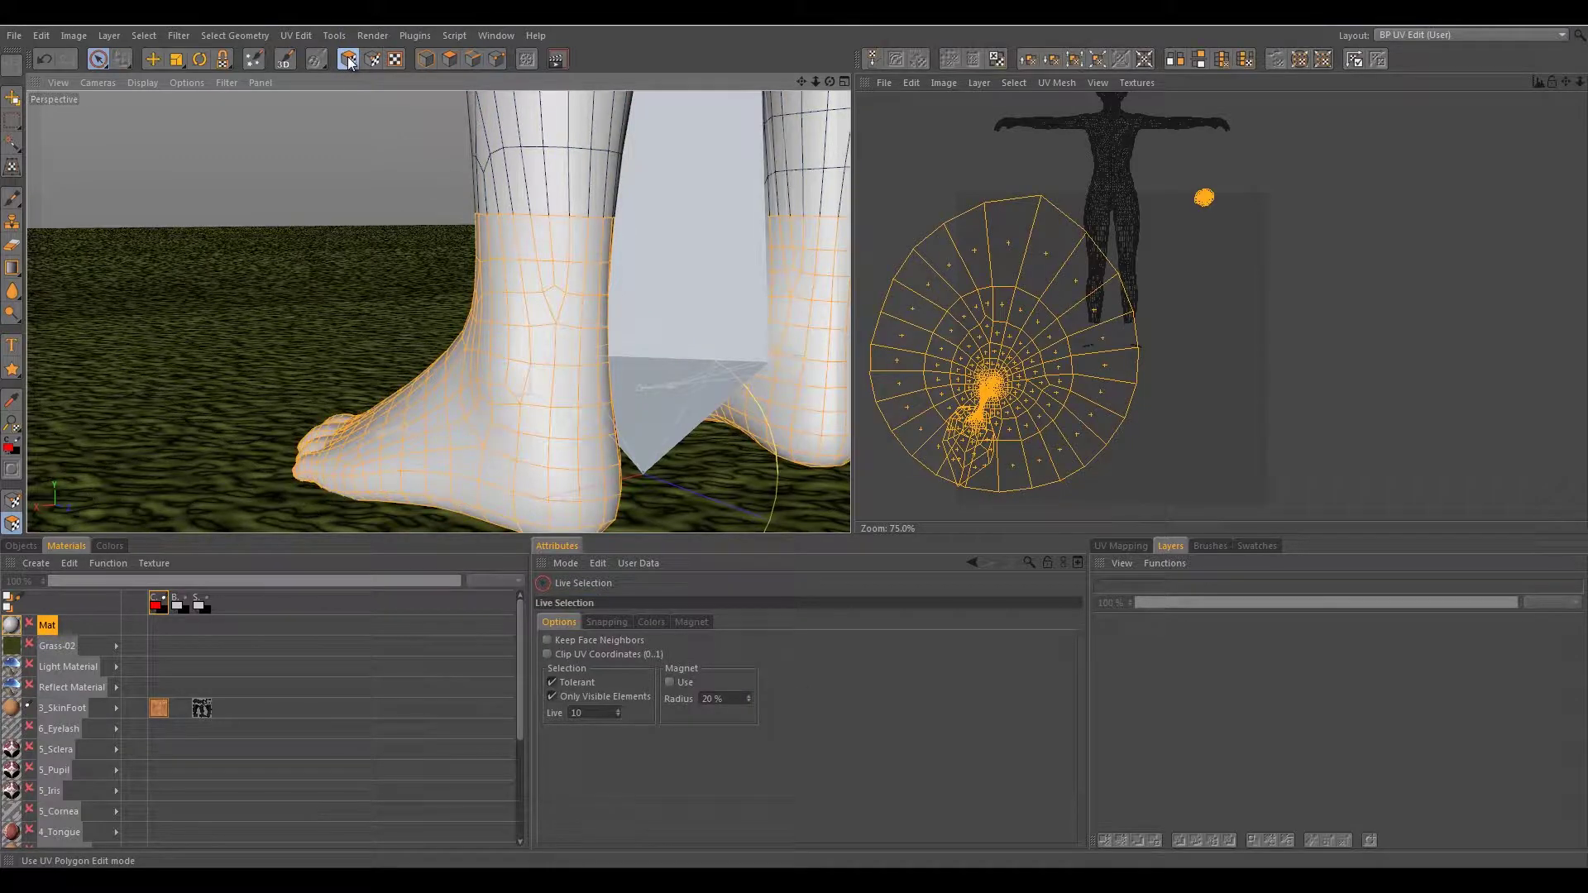
left_click_drag(564, 296, 603, 253, "alt")
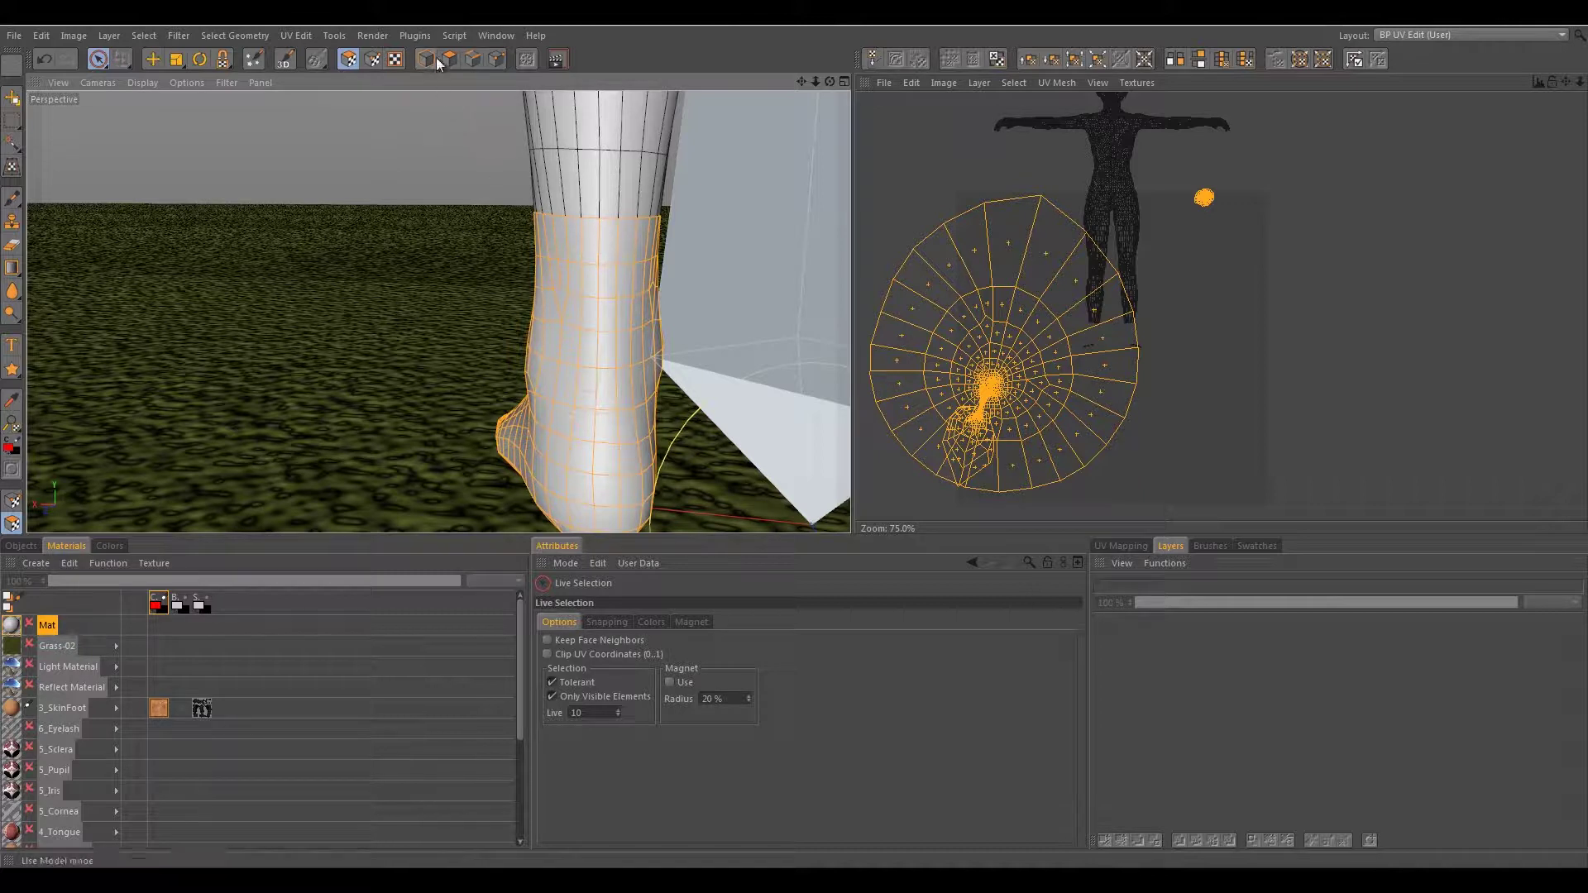
left_click(469, 60)
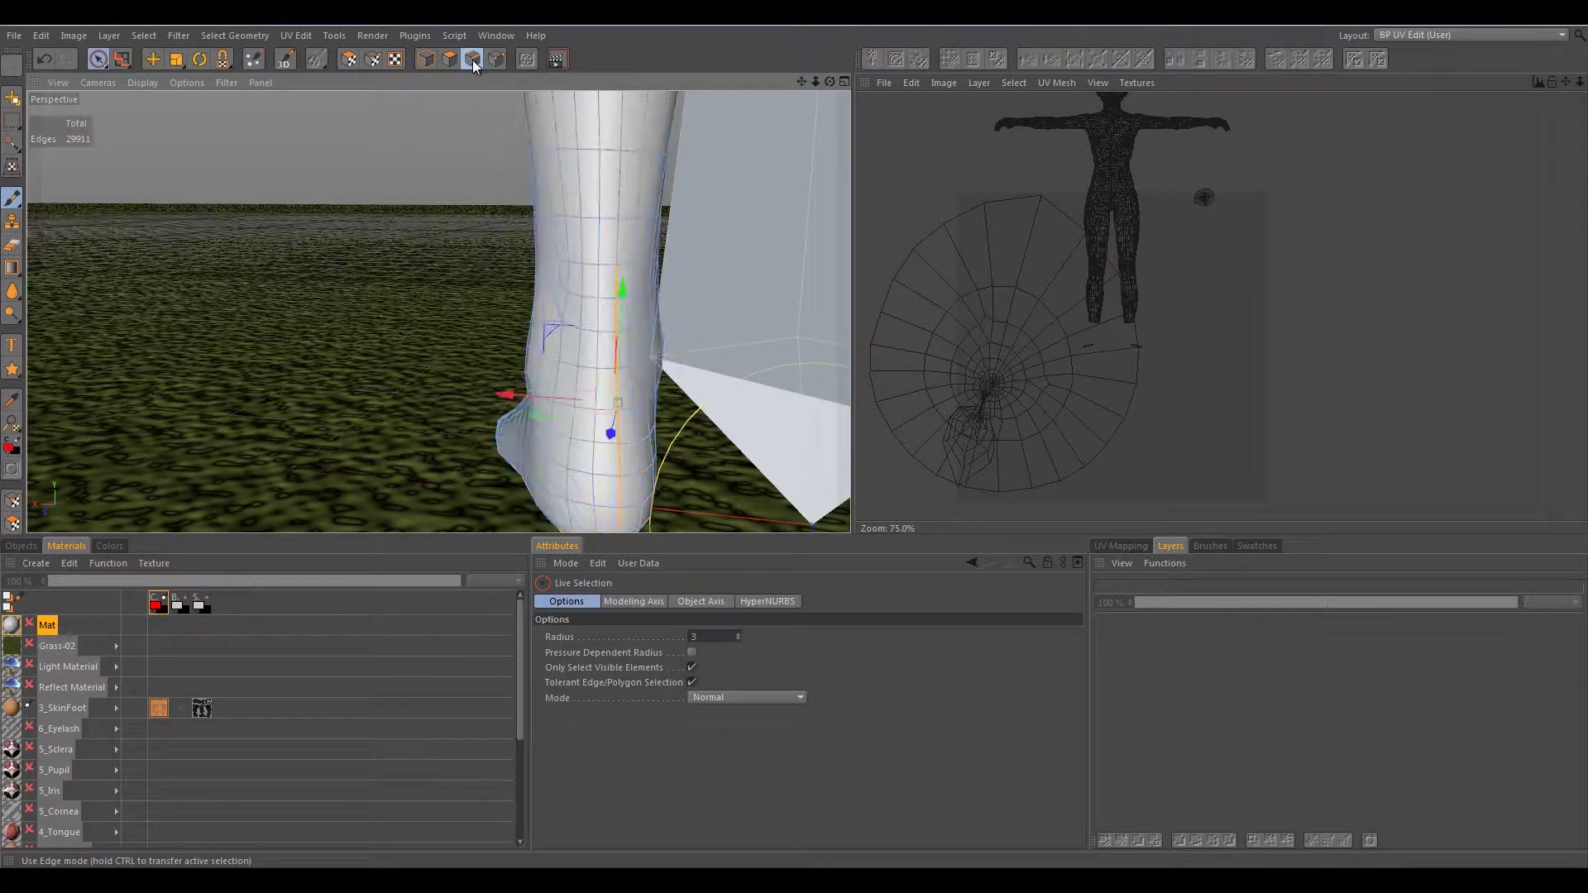
left_click(617, 242)
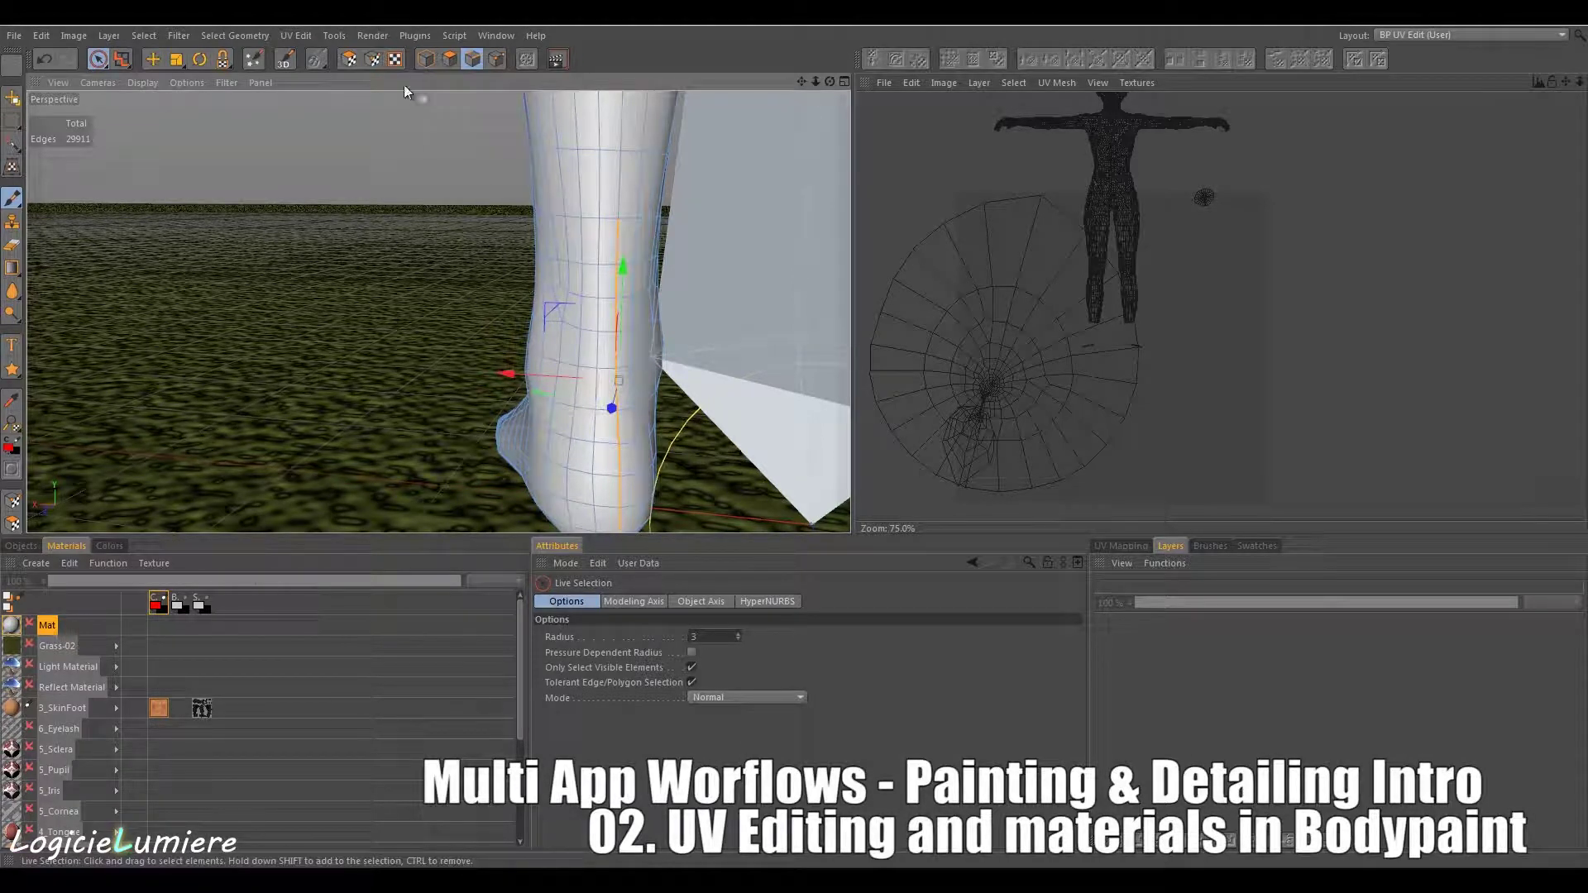
left_click(348, 59)
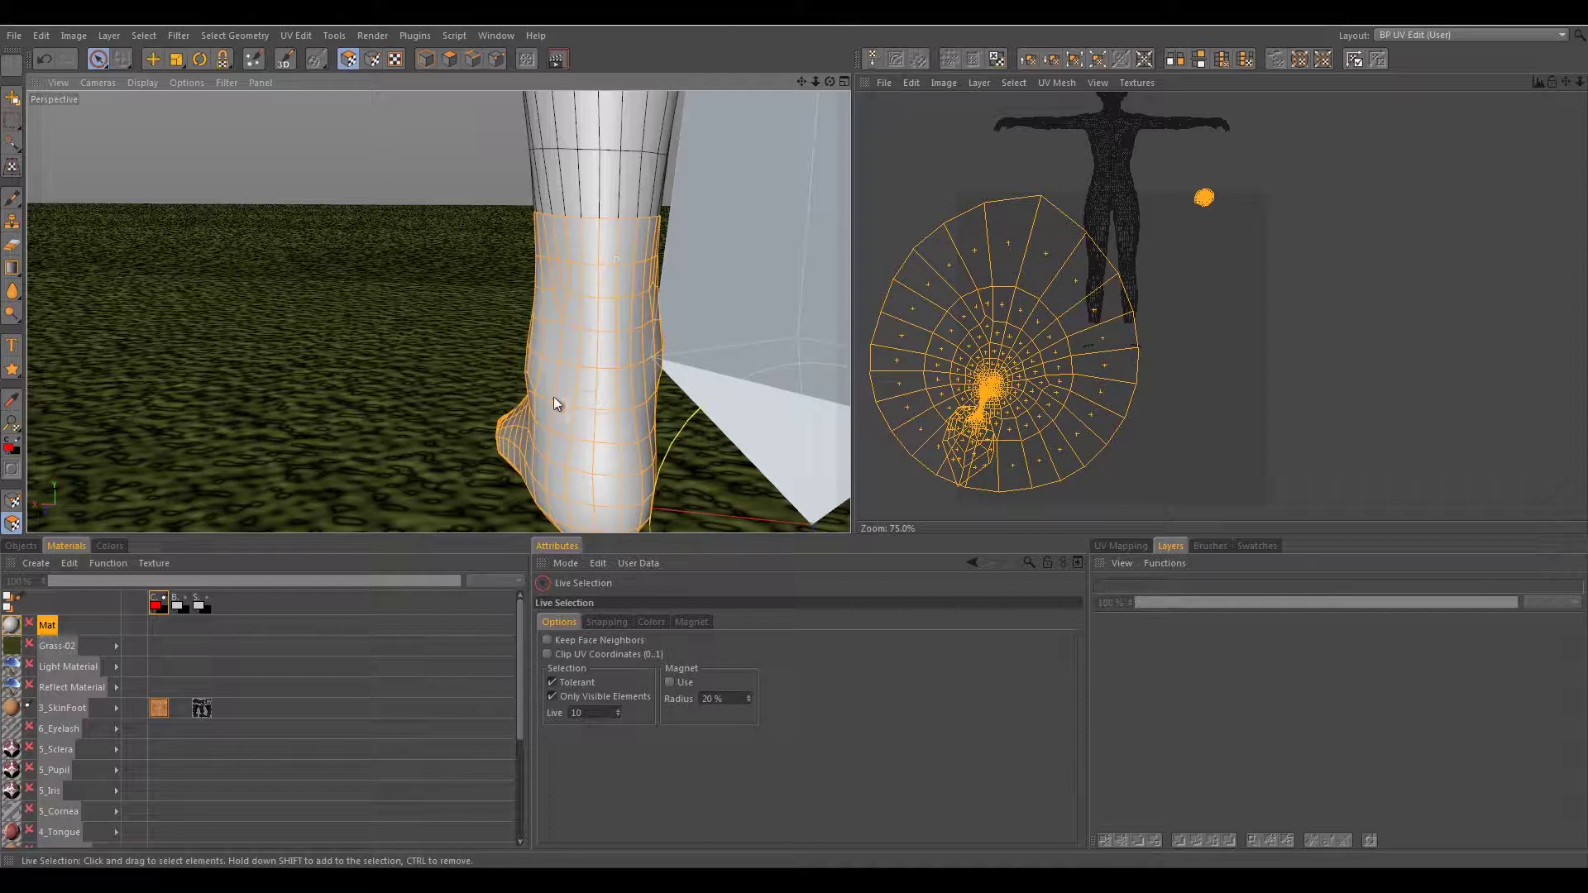
- Add a matching vertical seam down the back of the other foot, remove stray side edges, and return to UV polygon editing
left_click_drag(471, 153, 539, 218, "alt")
left_click_drag(440, 282, 473, 246, "alt")
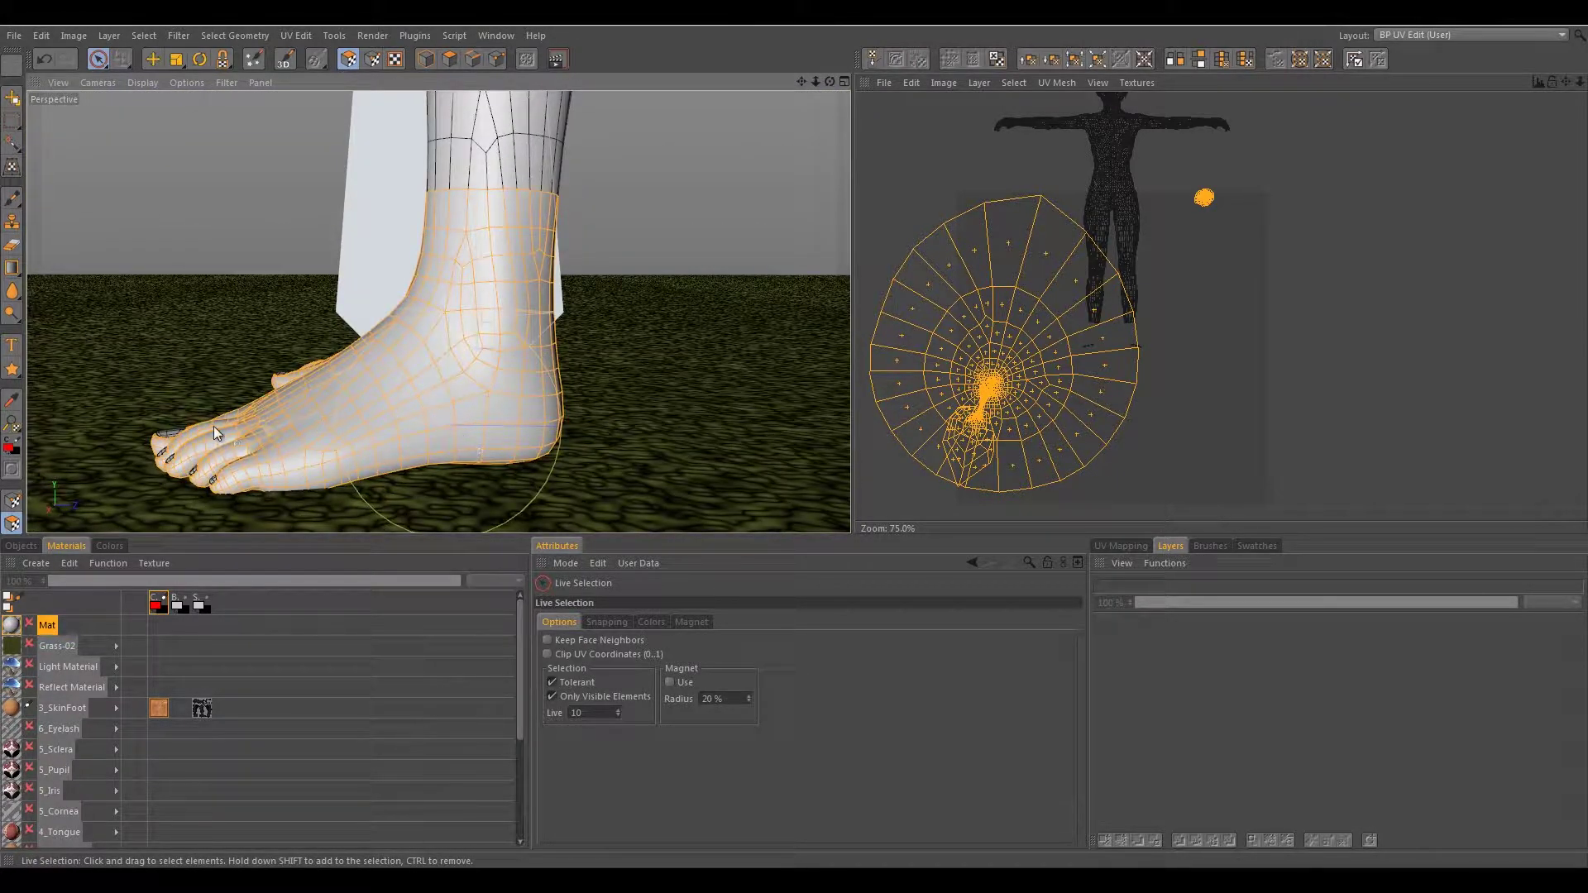
left_click_drag(425, 399, 178, 415, "alt")
left_click_drag(497, 382, 362, 334, "alt")
middle_click_drag(794, 356, 622, 357, "alt")
left_click_drag(622, 358, 647, 354, "alt")
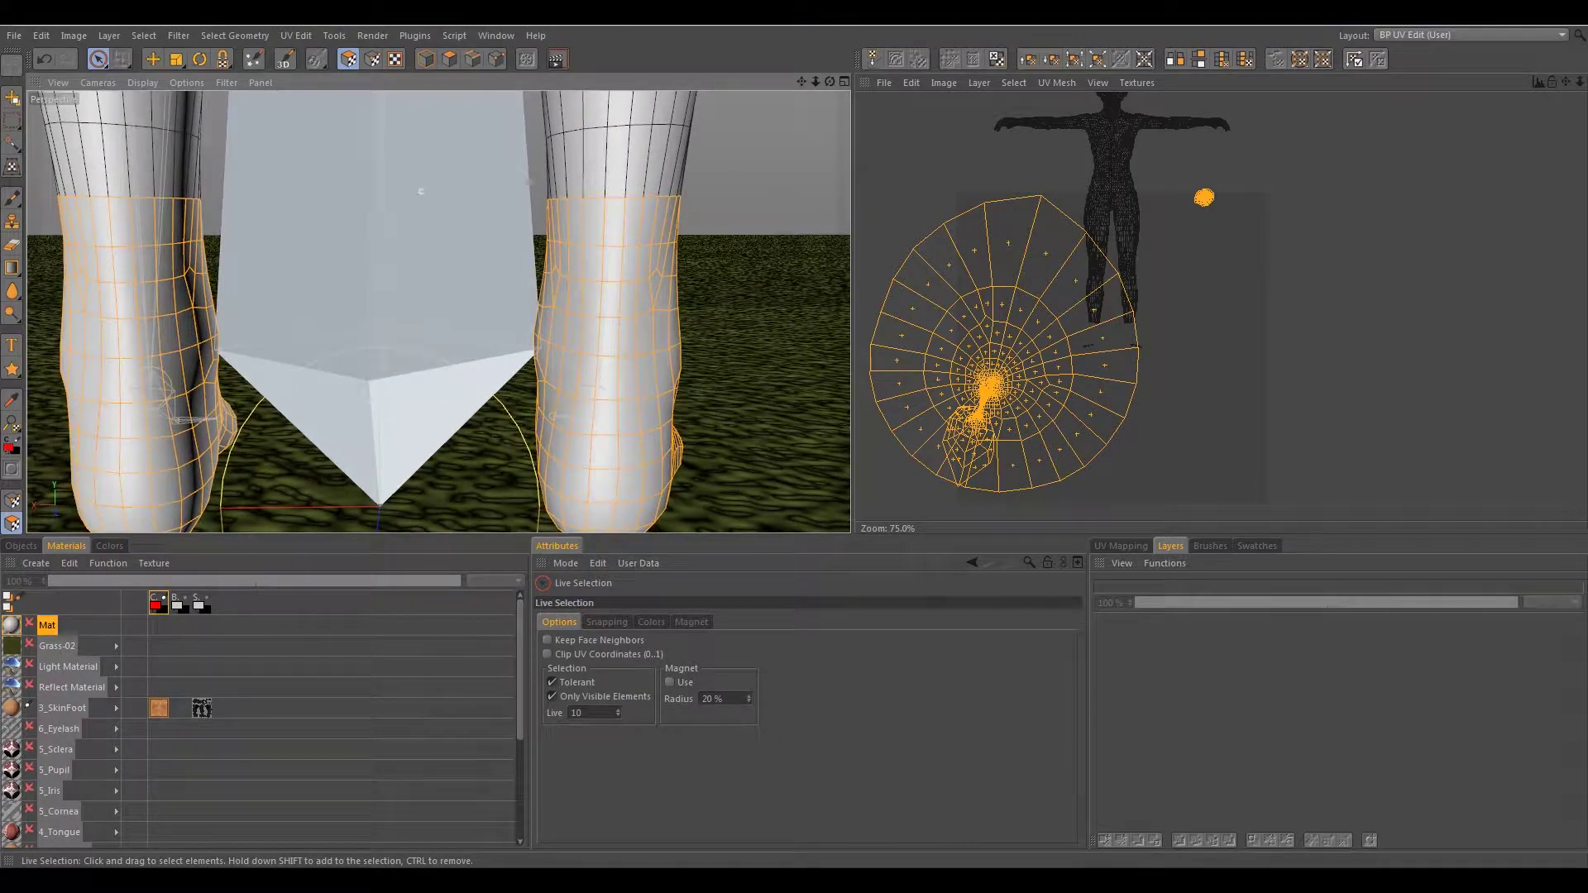
left_click(472, 57)
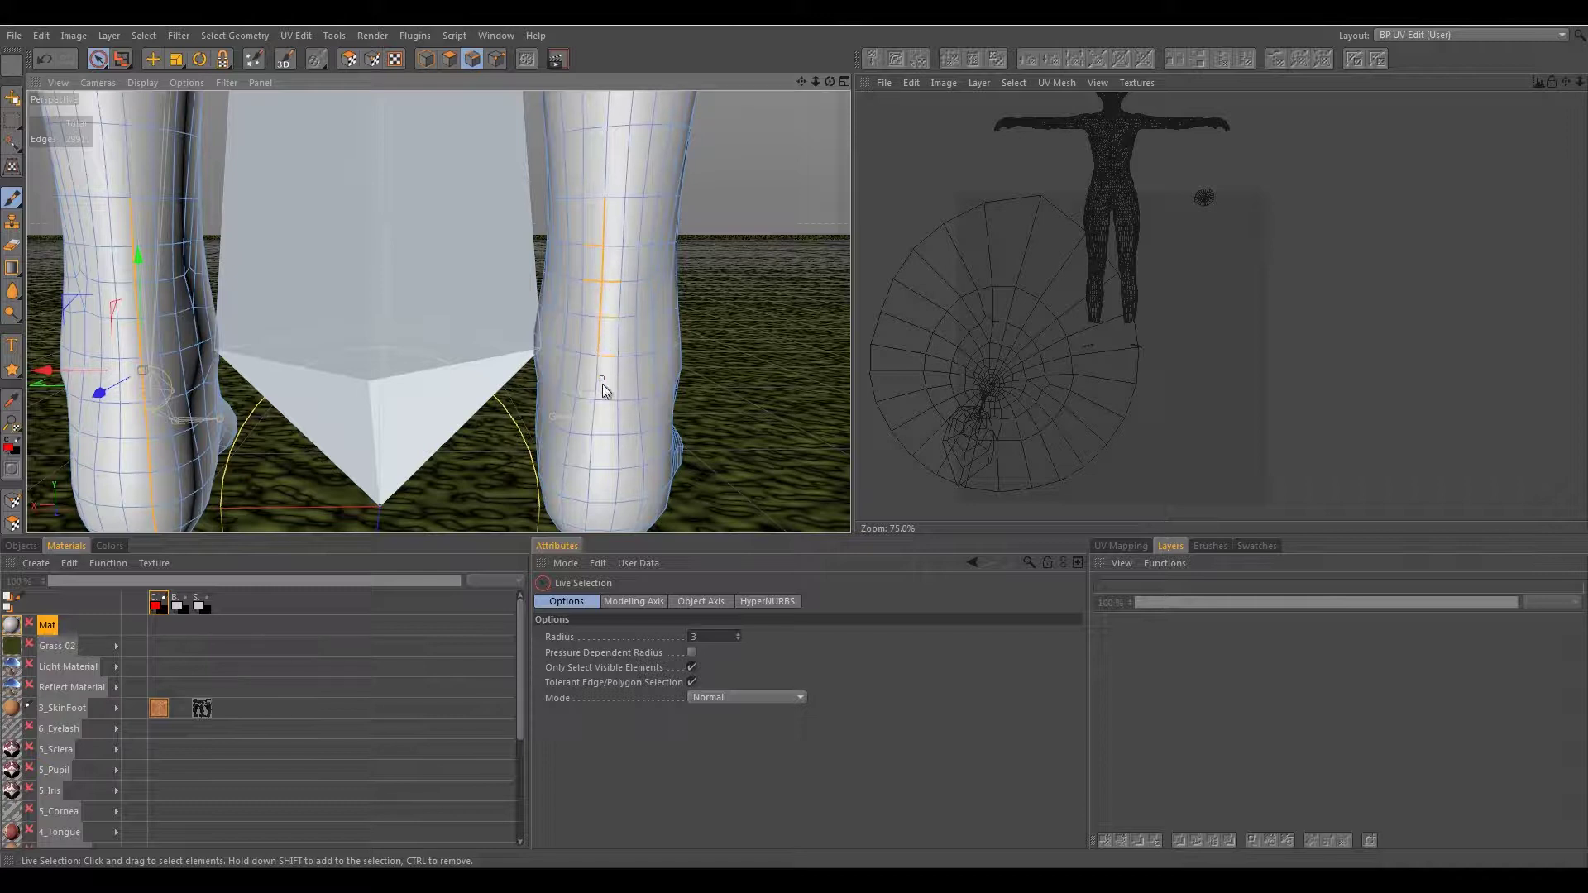
left_click(588, 506, "shift")
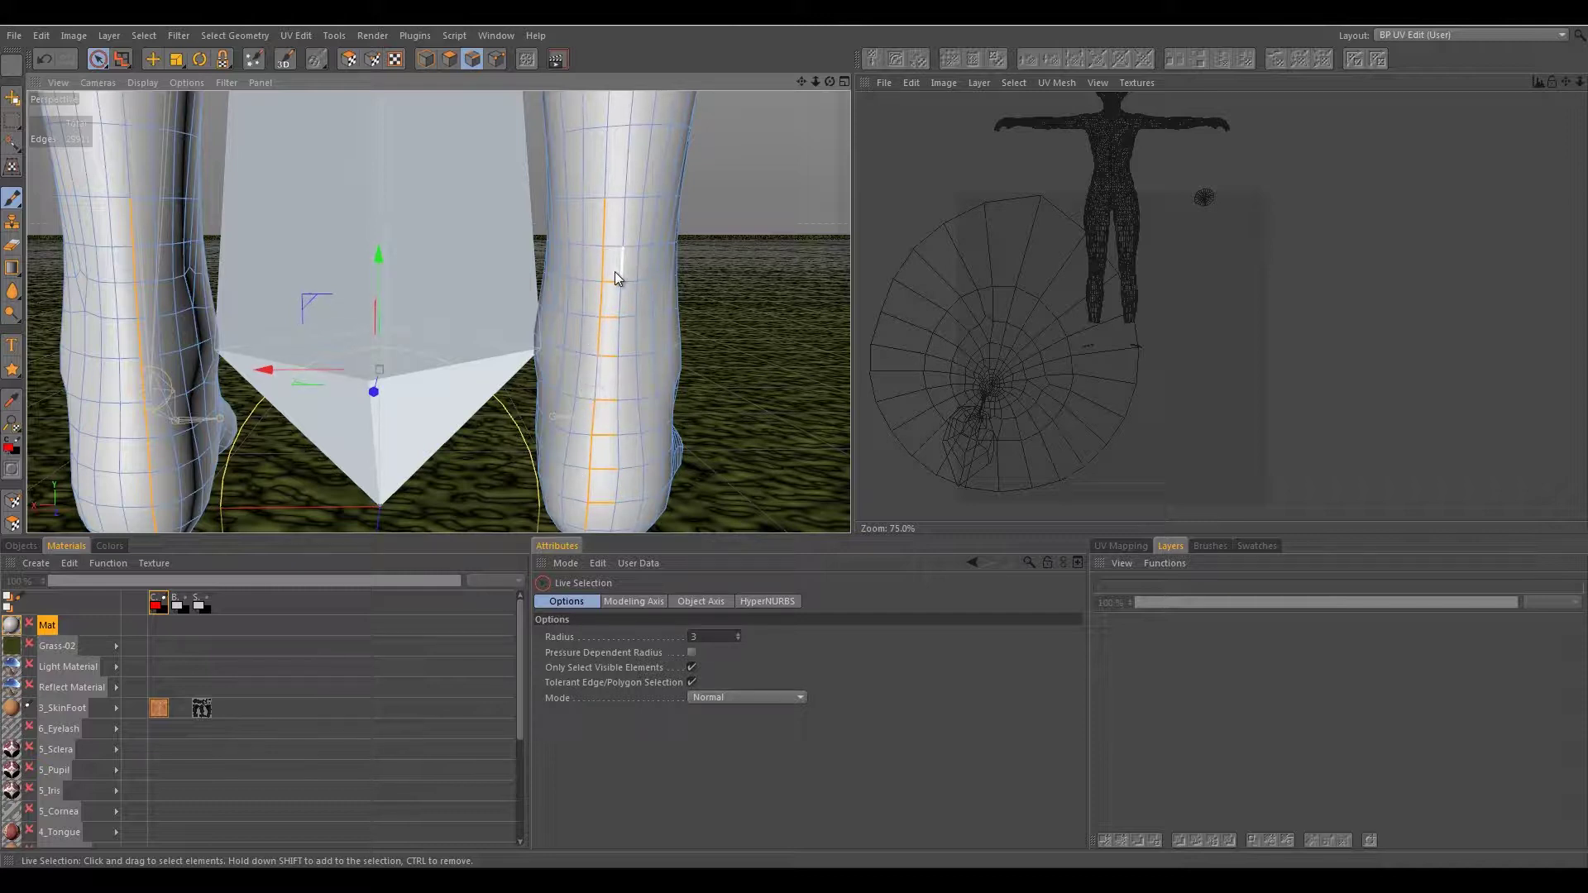
left_click(612, 364, "shift")
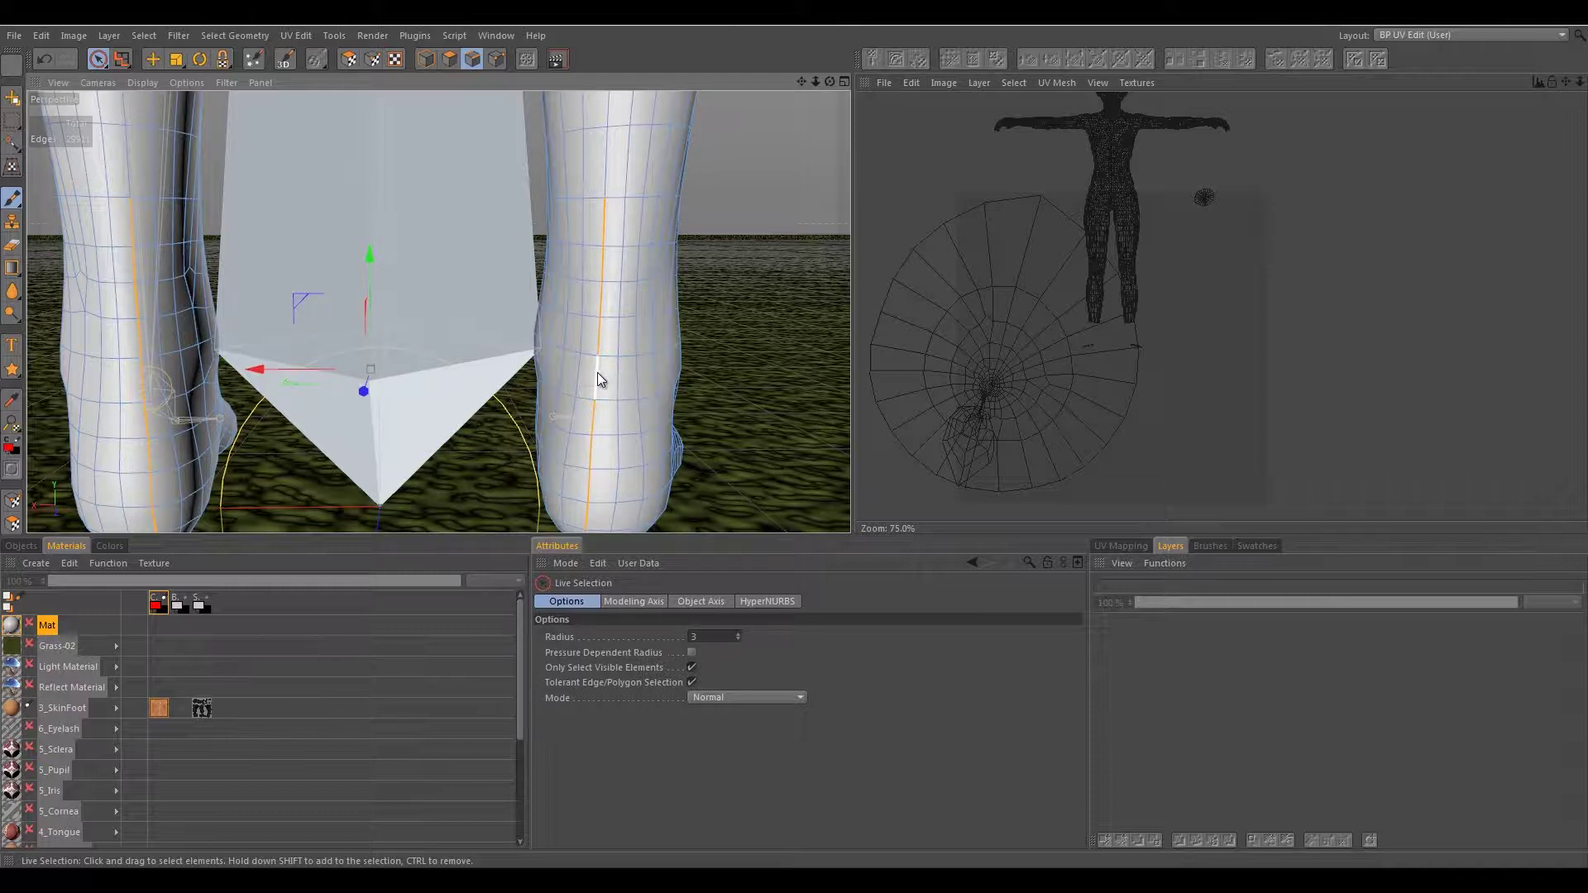
left_click(349, 59)
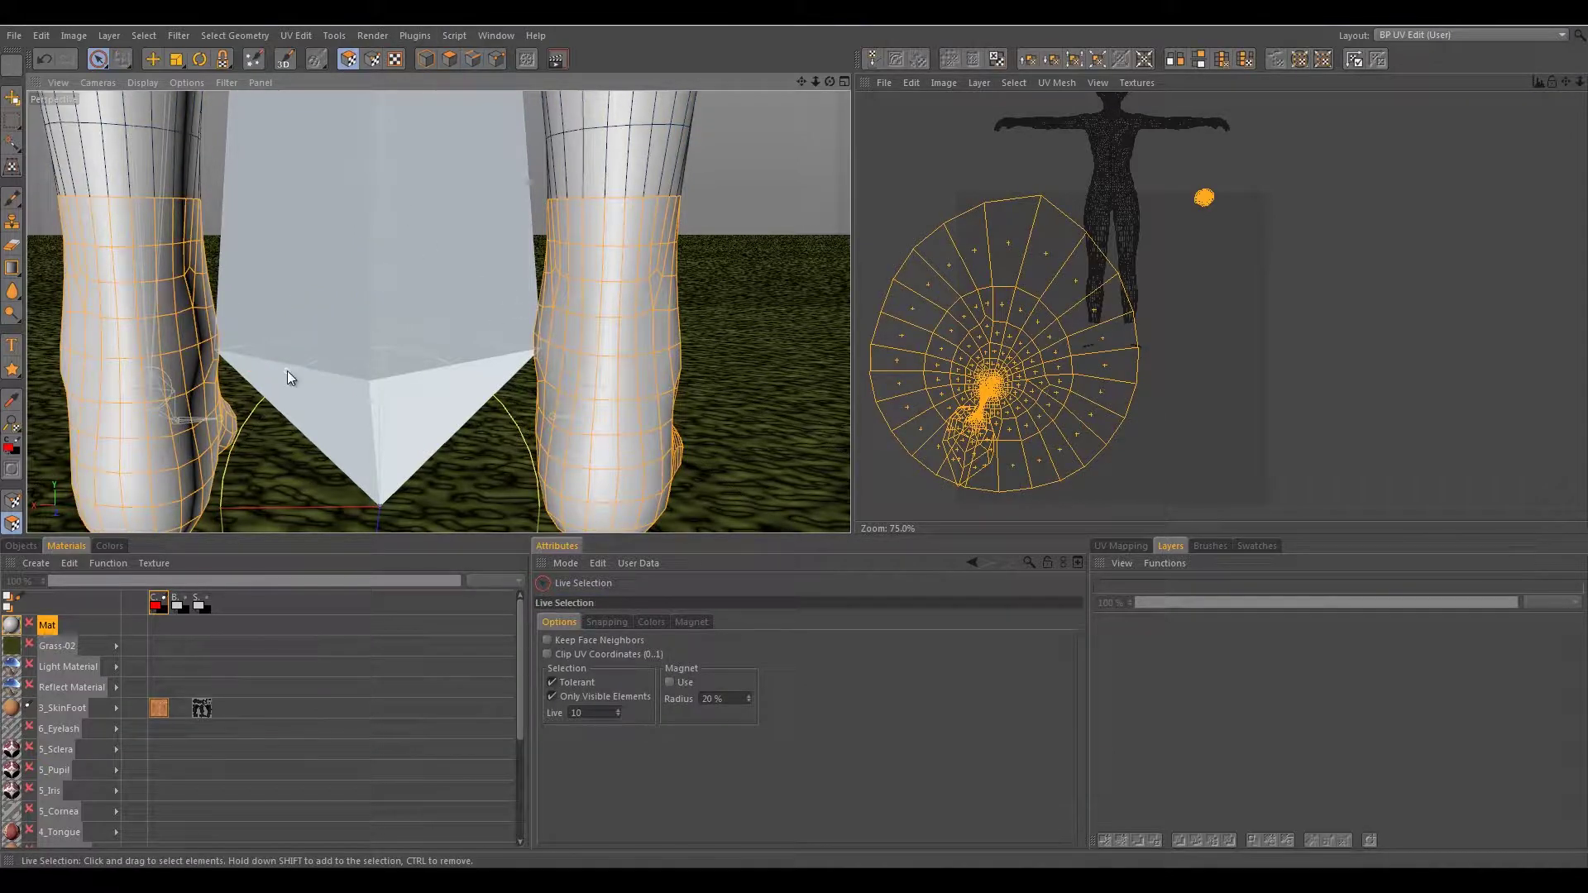
- Apply a Frontal UV projection to the selected feet polygons from a front view of both feet
left_click_drag(308, 375, 736, 341, "alt")
left_click_drag(360, 365, 559, 380, "alt")
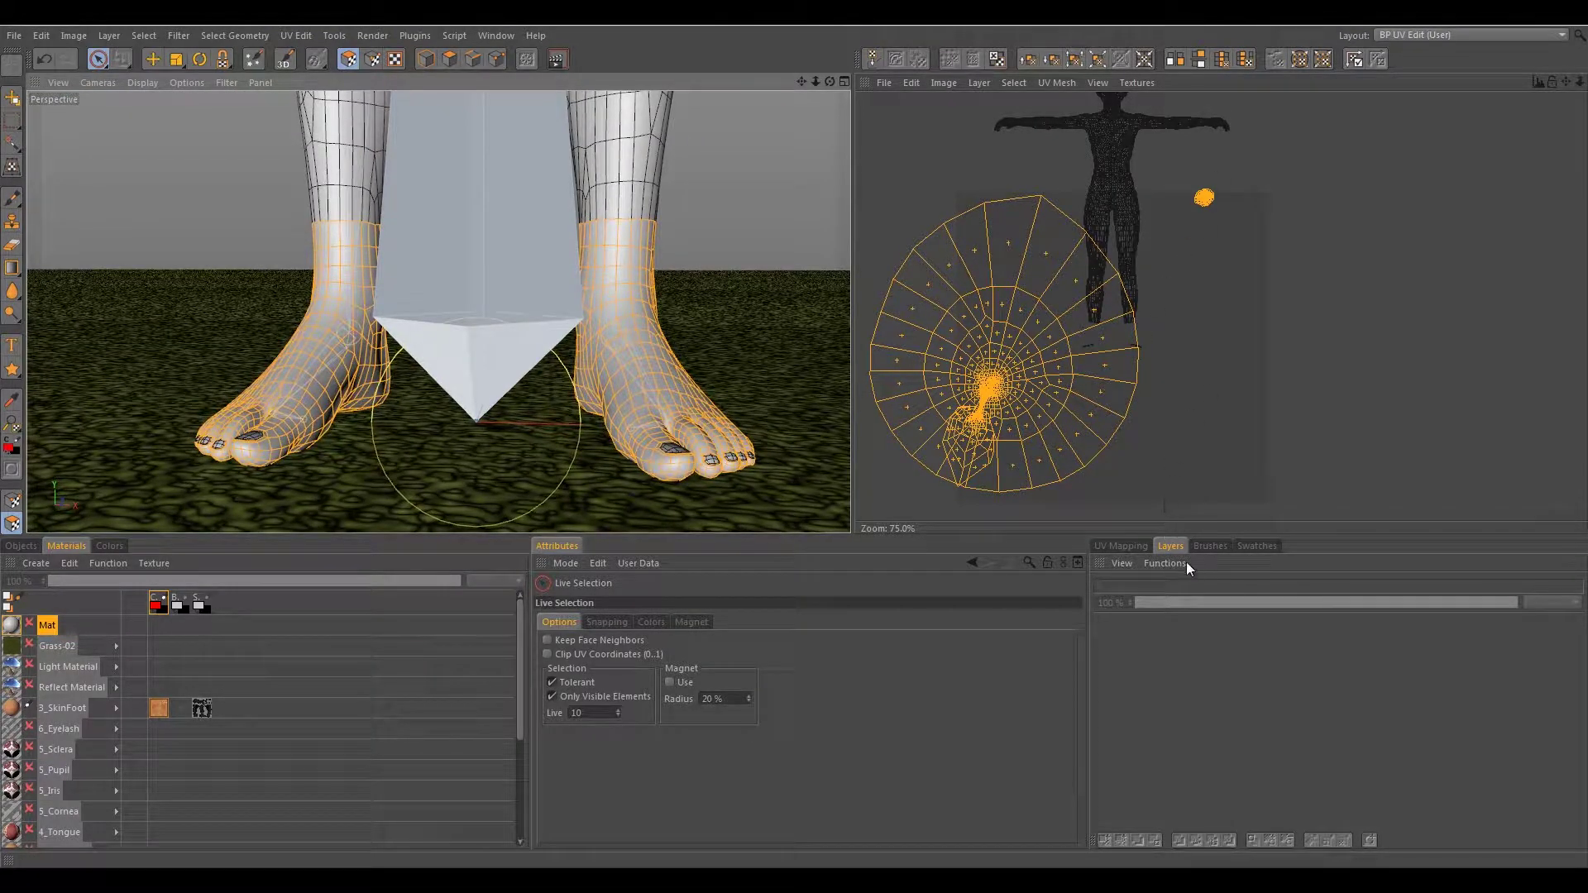
left_click(1127, 545)
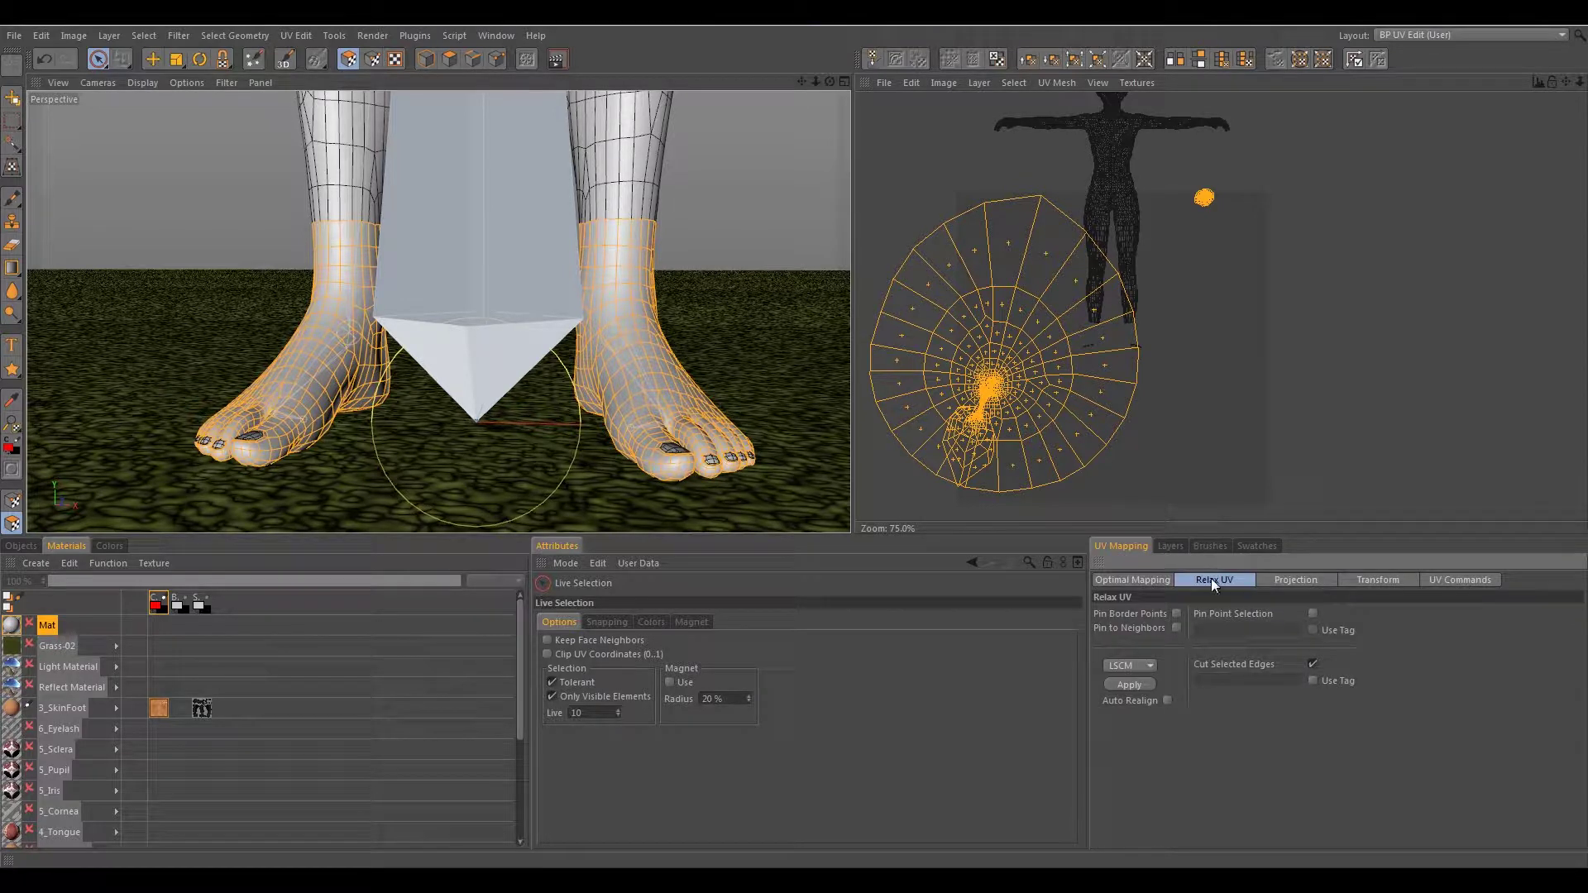
left_click(1290, 583)
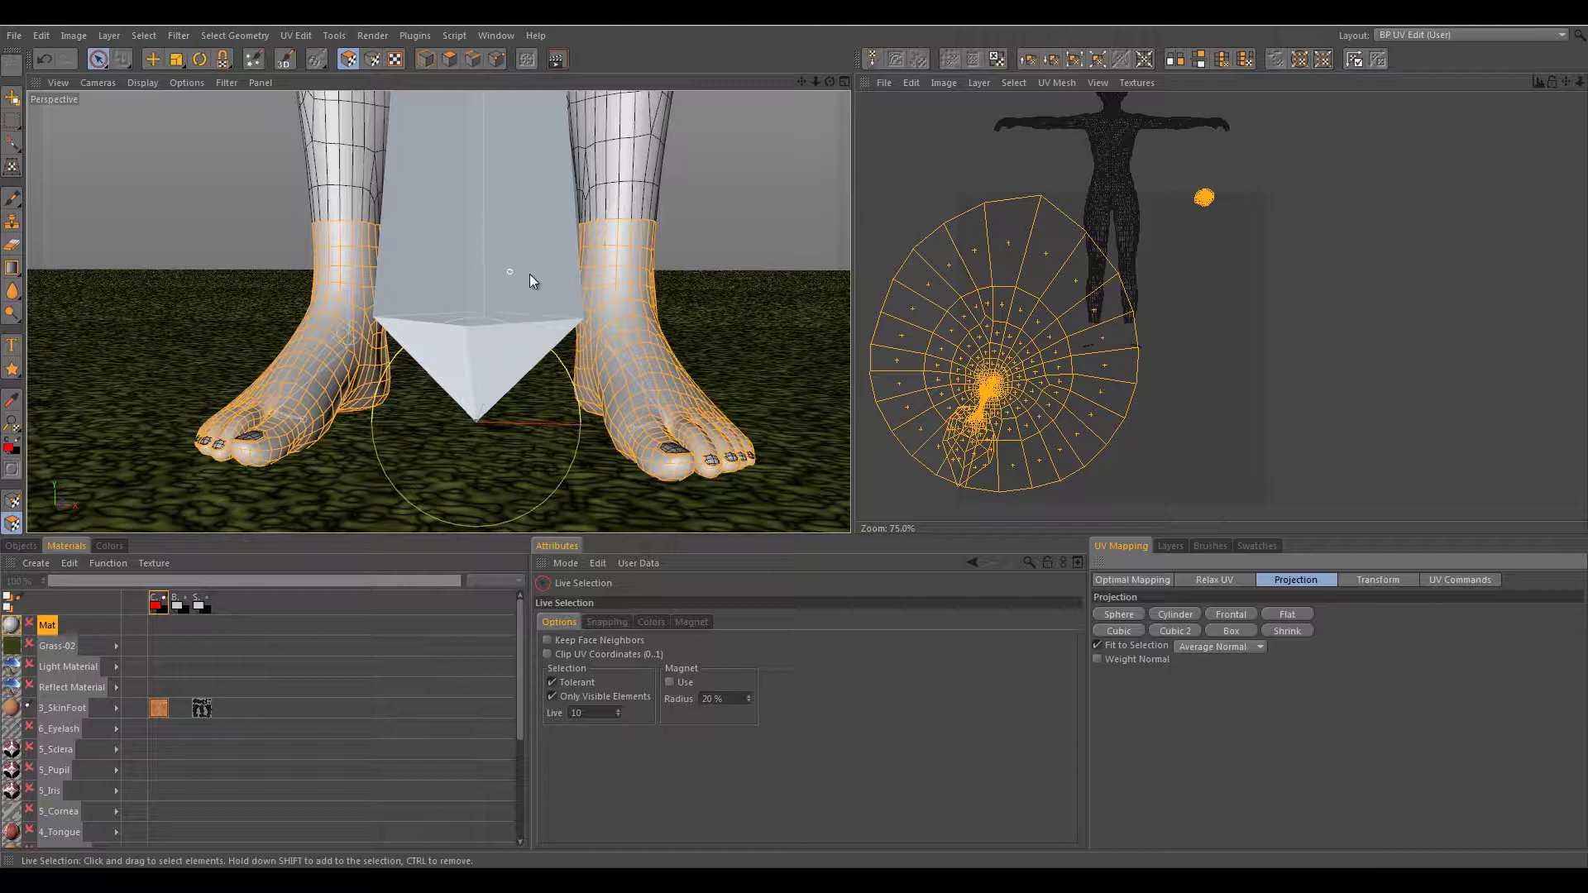
left_click_drag(321, 306, 391, 321, "alt")
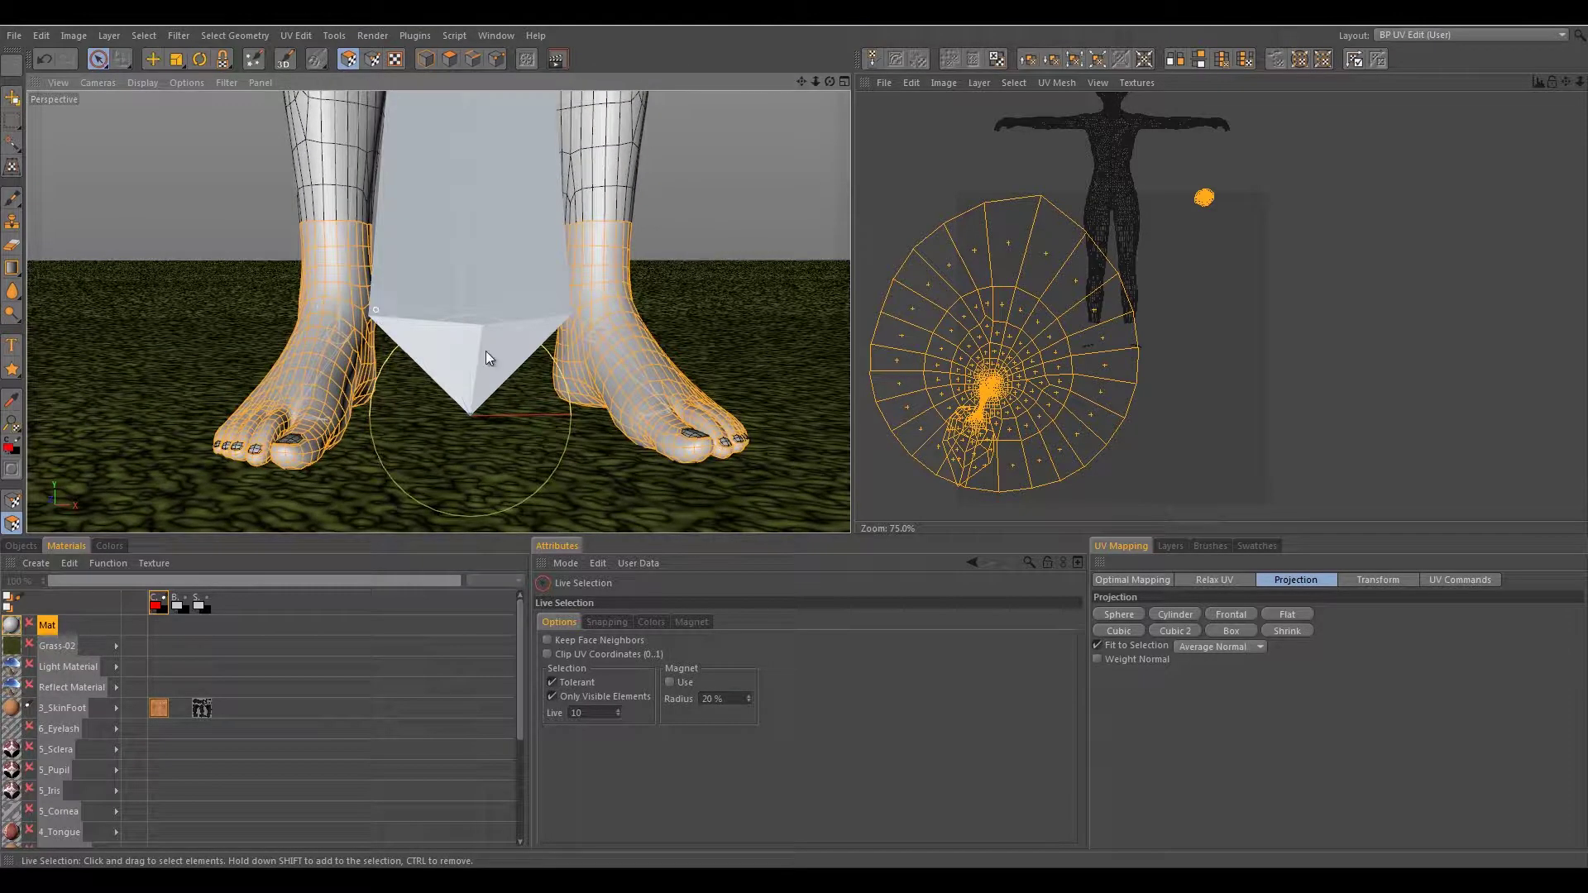
left_click(1230, 616)
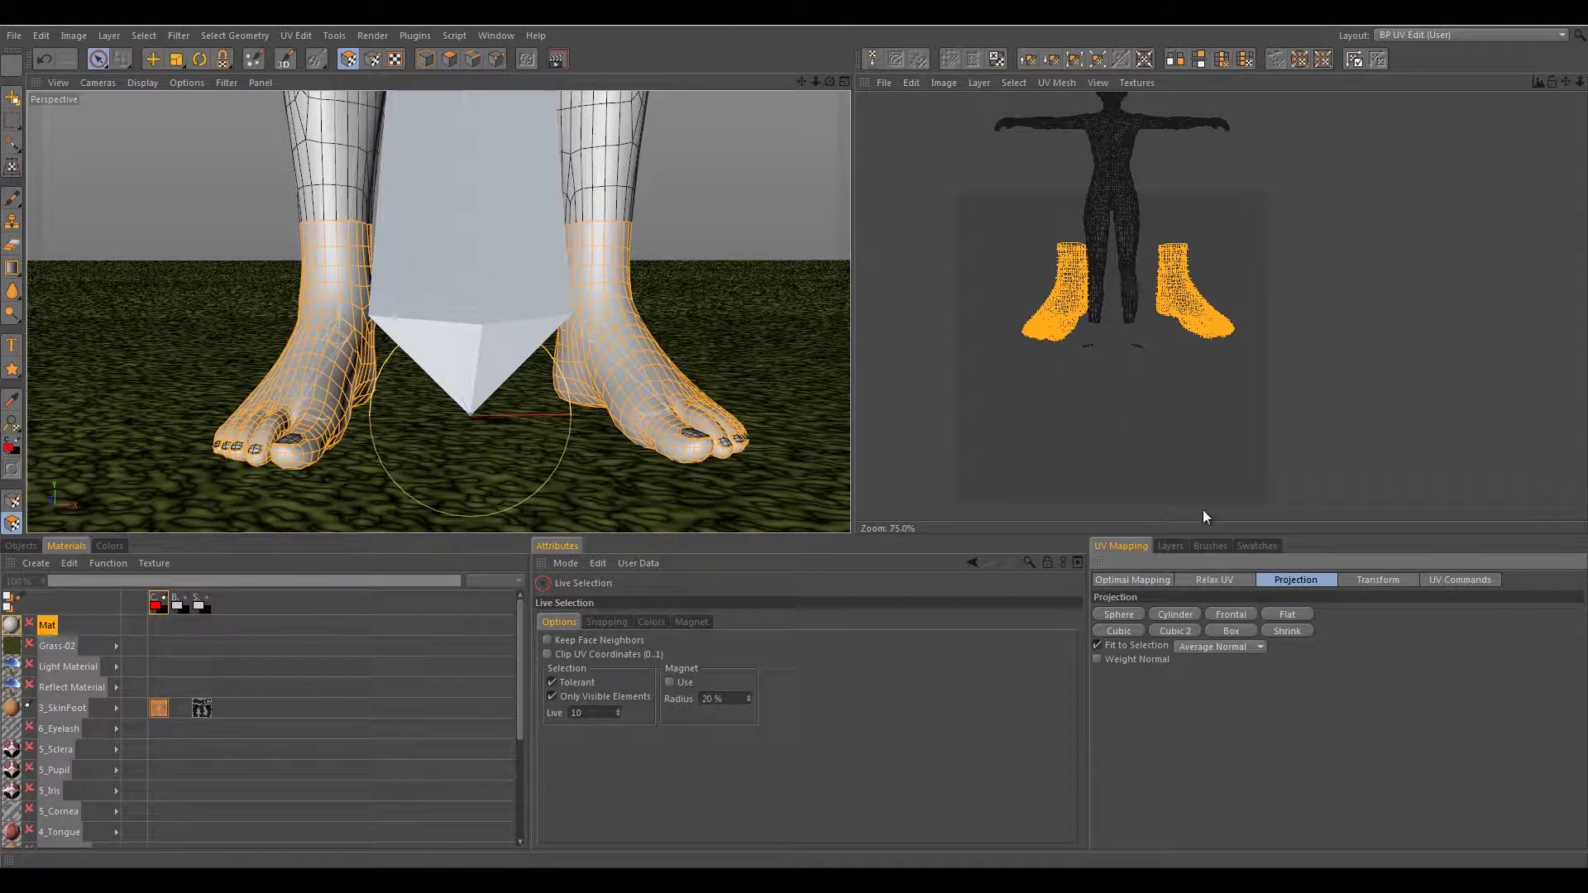
- Relax the feet UVs with LSCM and Cut Selected Edges enabled, and select polygons atop one foot to locate them in the layout
left_click(1218, 582)
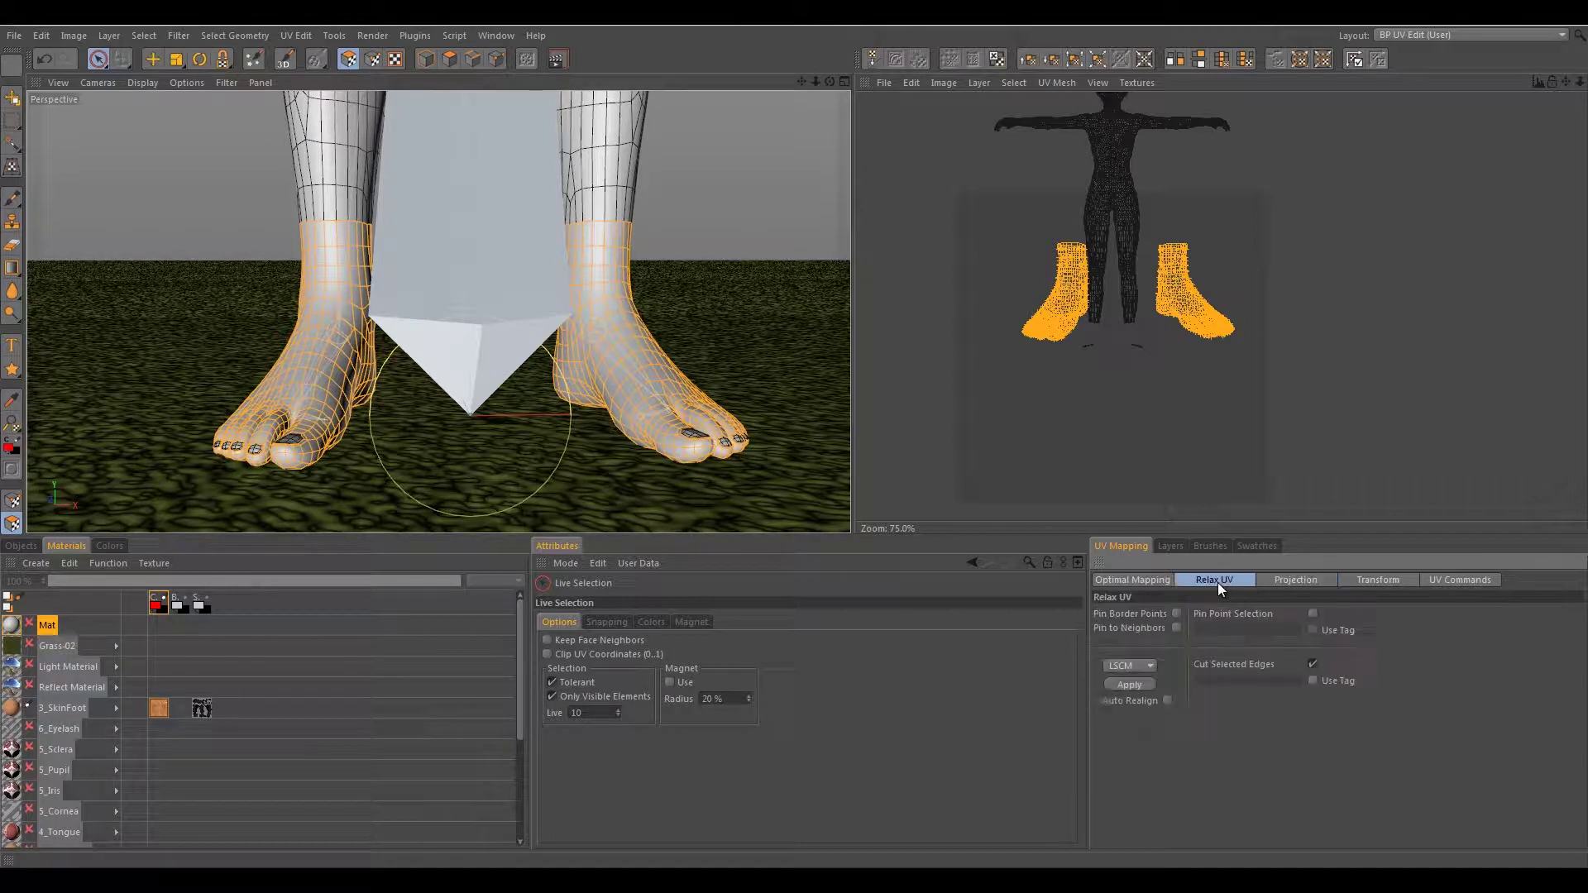
left_click(1130, 685)
scroll(1009, 351, "up", 3)
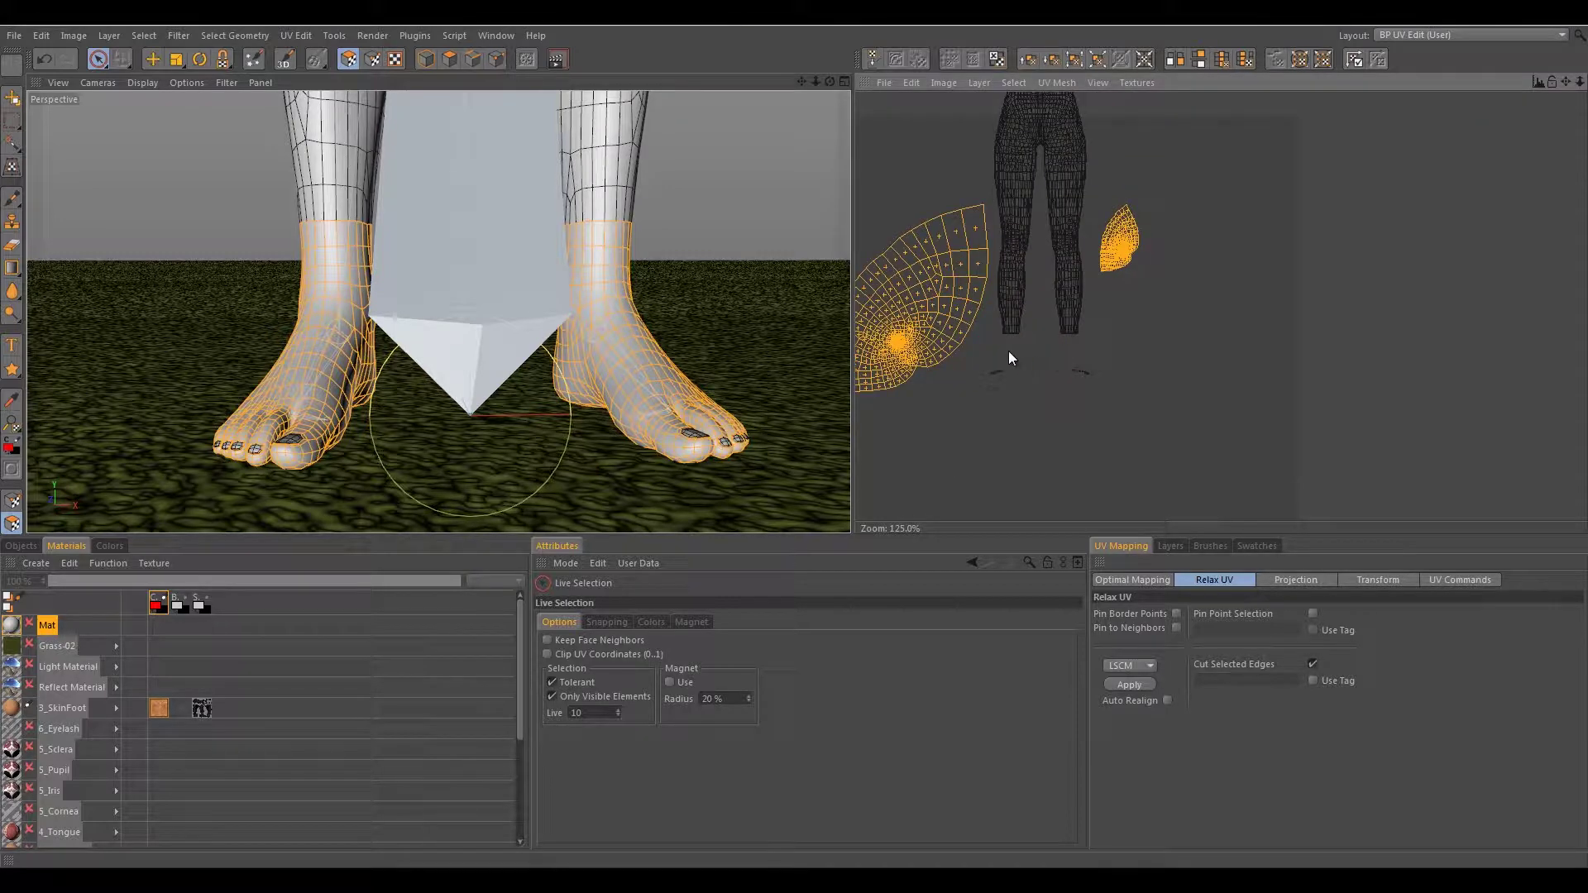
middle_click_drag(1085, 345, 1183, 371, "alt")
scroll(1032, 381, "up", 2)
middle_click_drag(1030, 388, 1130, 360, "alt")
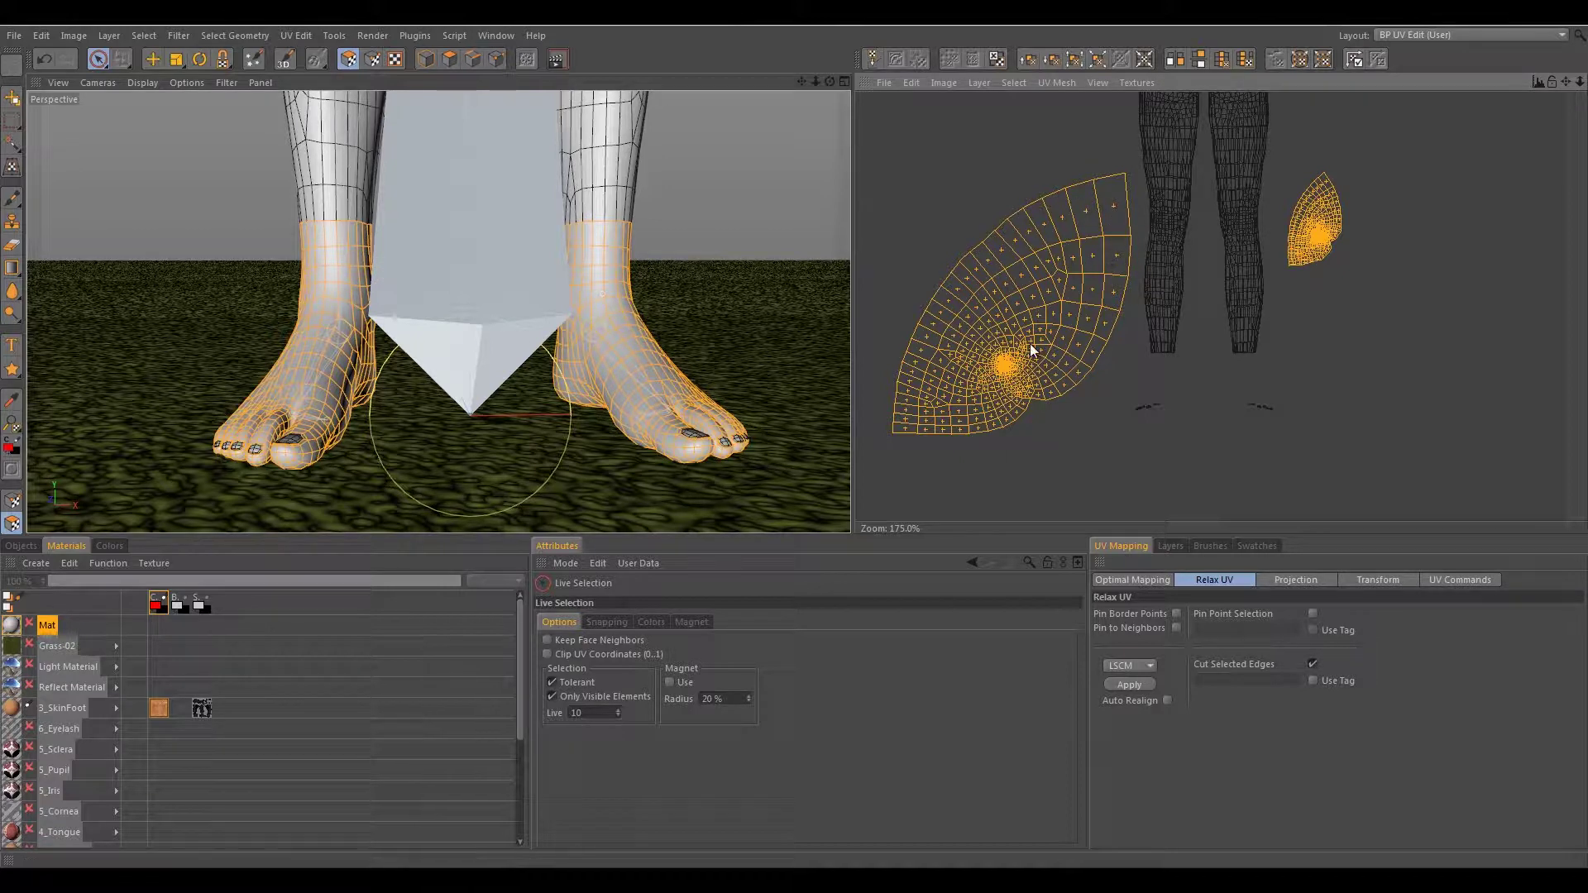
left_click(304, 380)
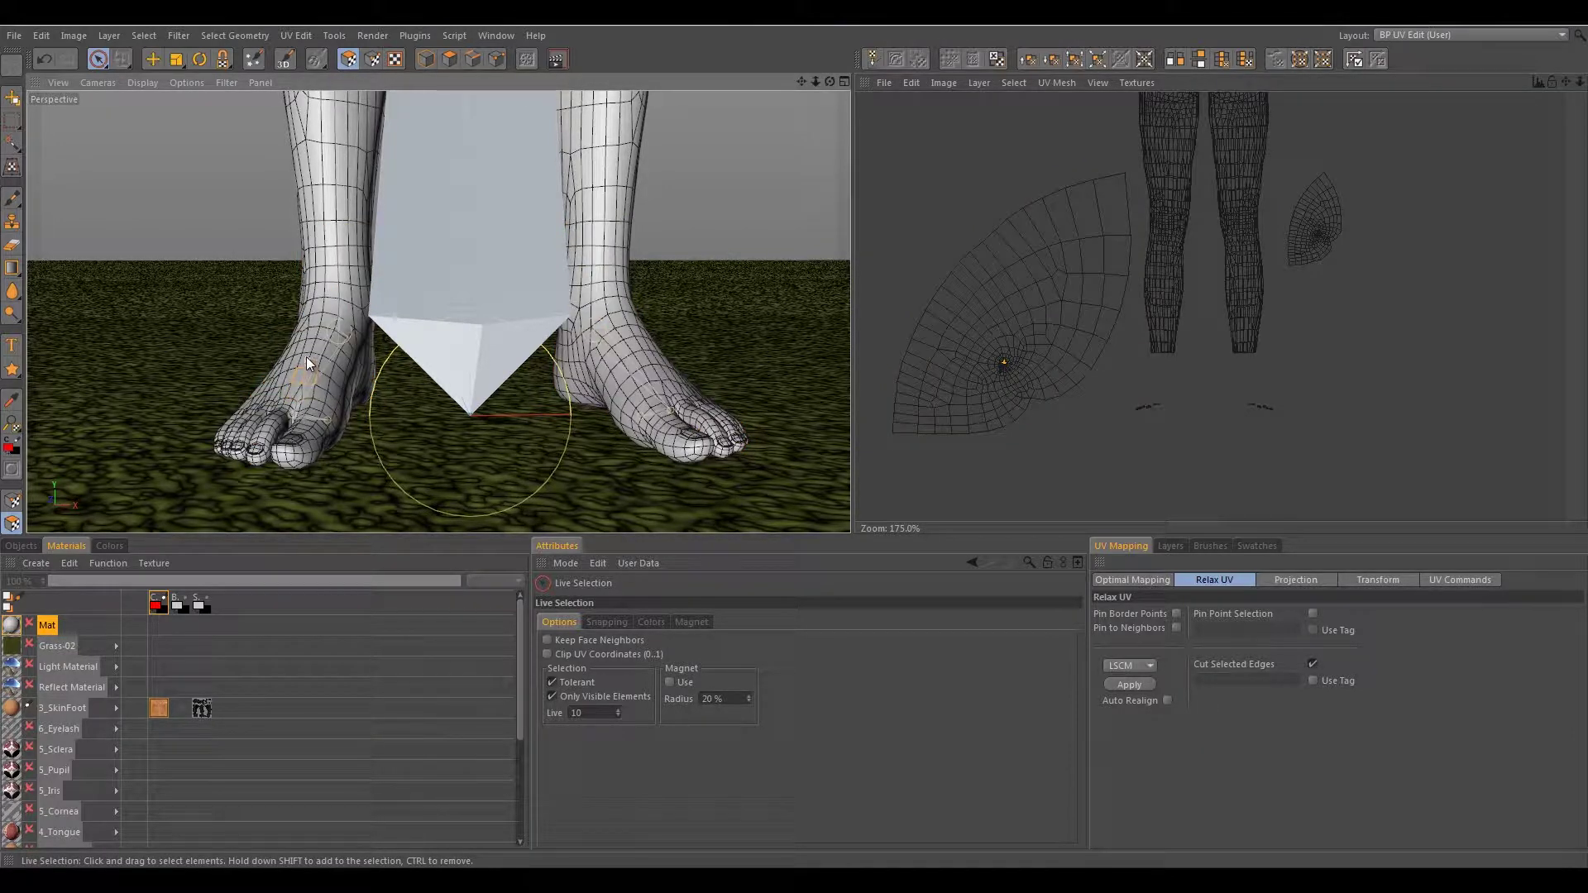
- Select ankle polygons on either side of the rear heel seam to locate both sides in the UV layout
left_click_drag(358, 311, 55, 344, "alt")
left_click_drag(494, 336, 383, 376, "alt")
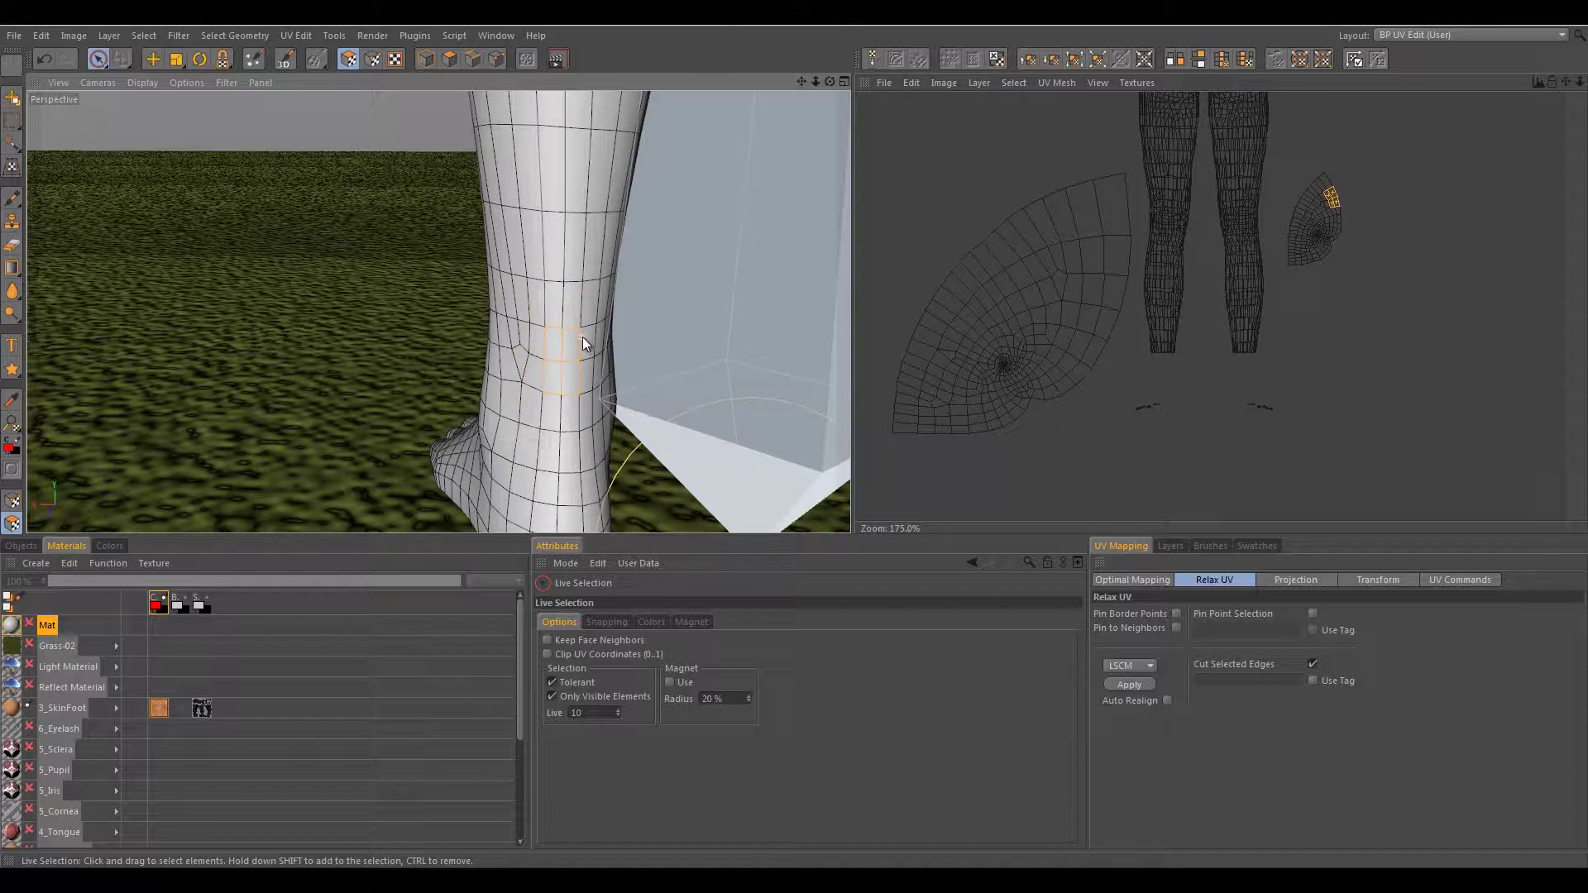
left_click(597, 360)
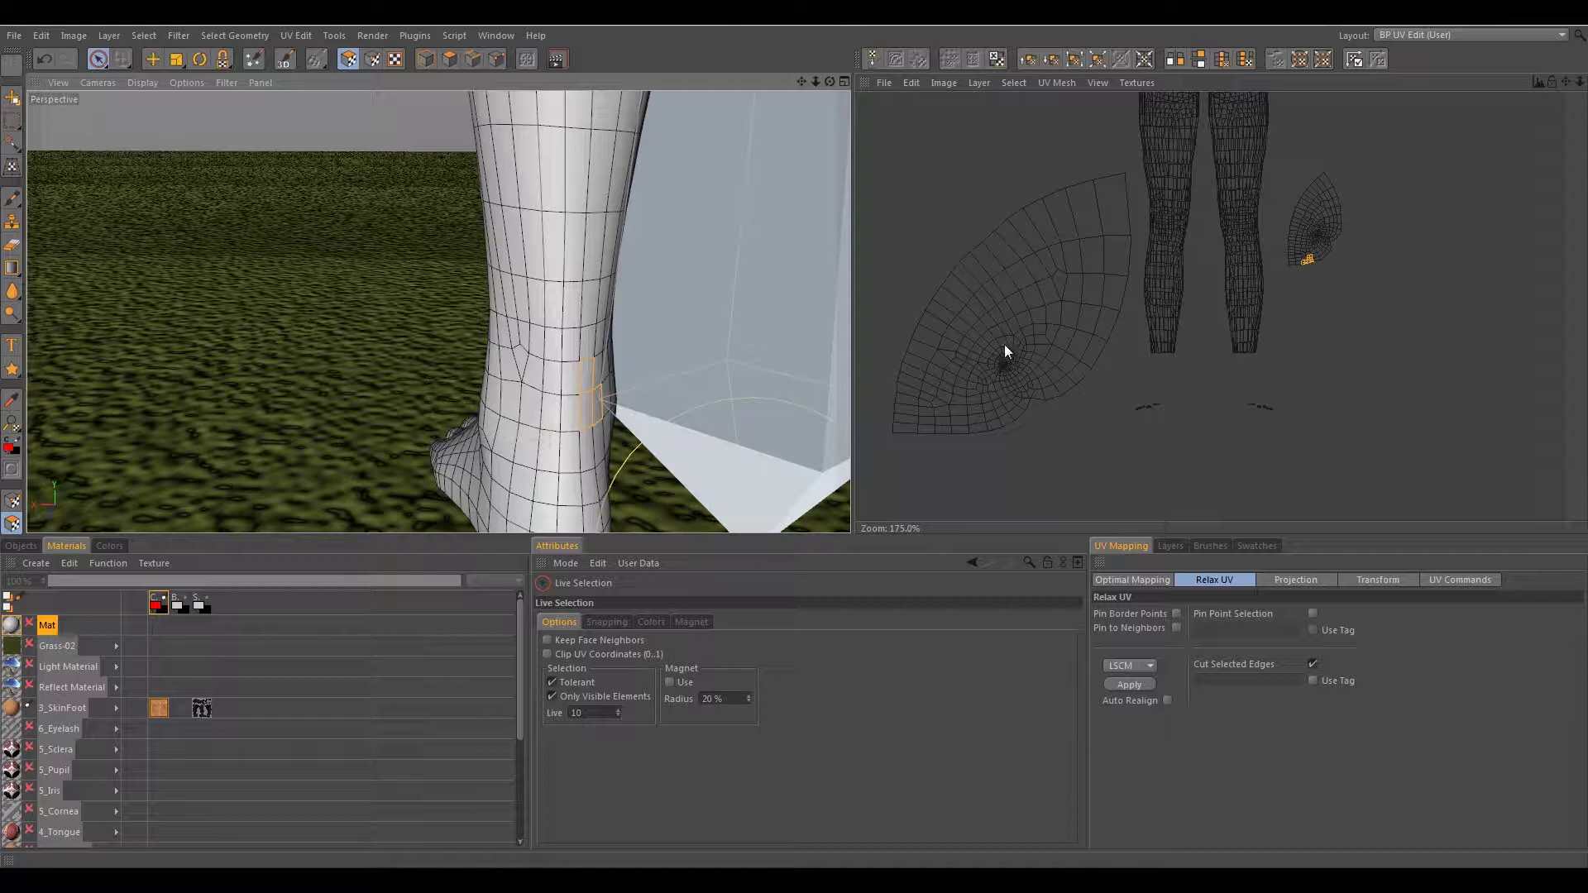
- Restore the feet polygon selection from tag 27 and move both feet UV islands down below the body's legs
scroll(1058, 321, "down", 6)
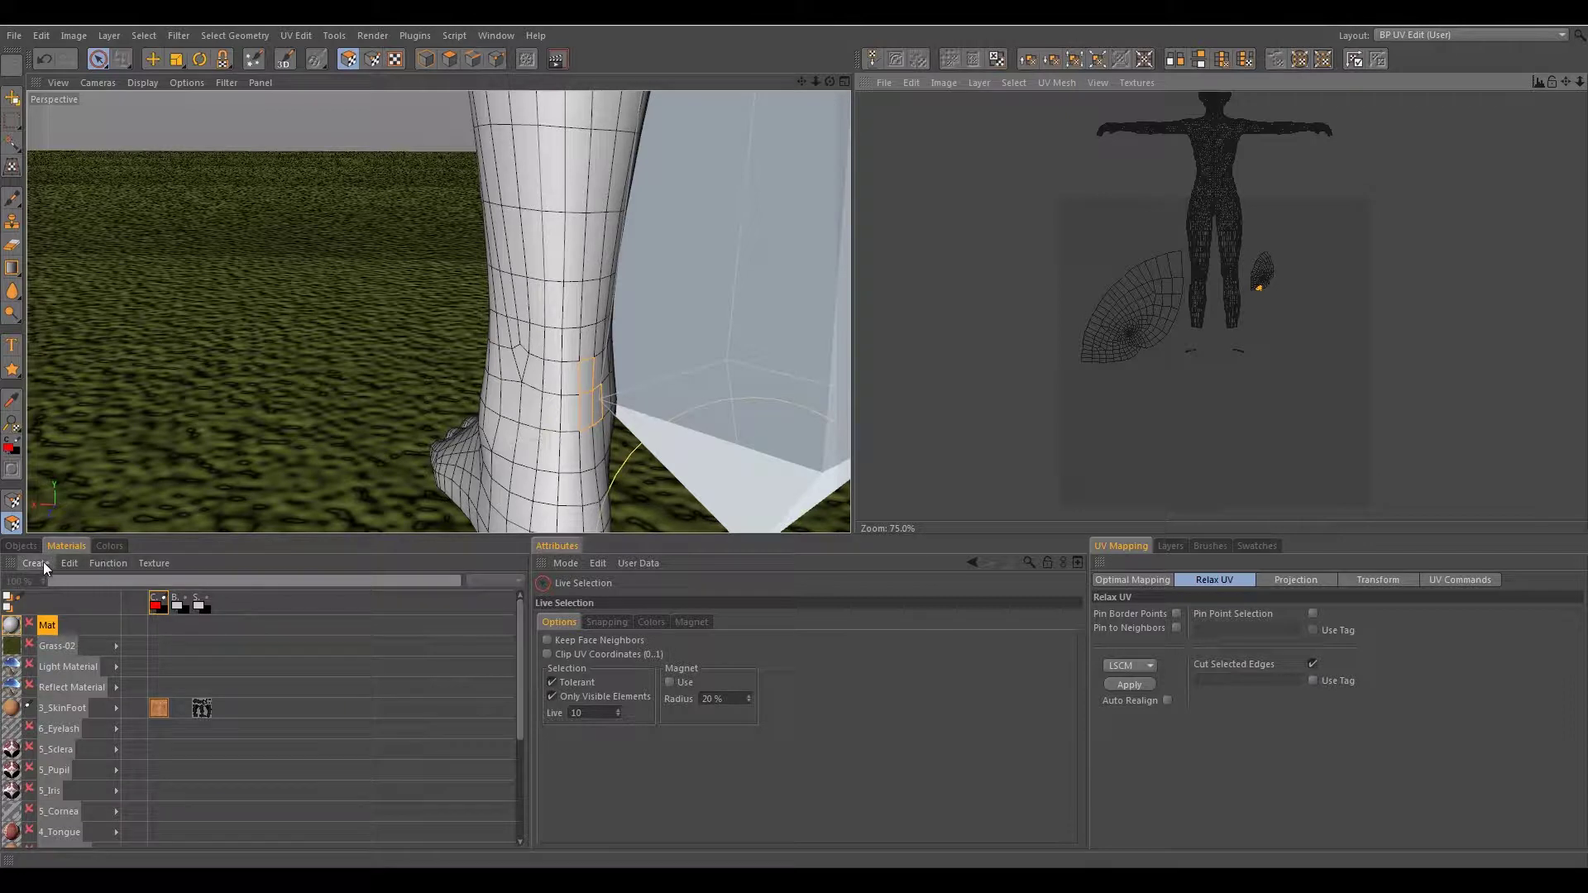
left_click(21, 545)
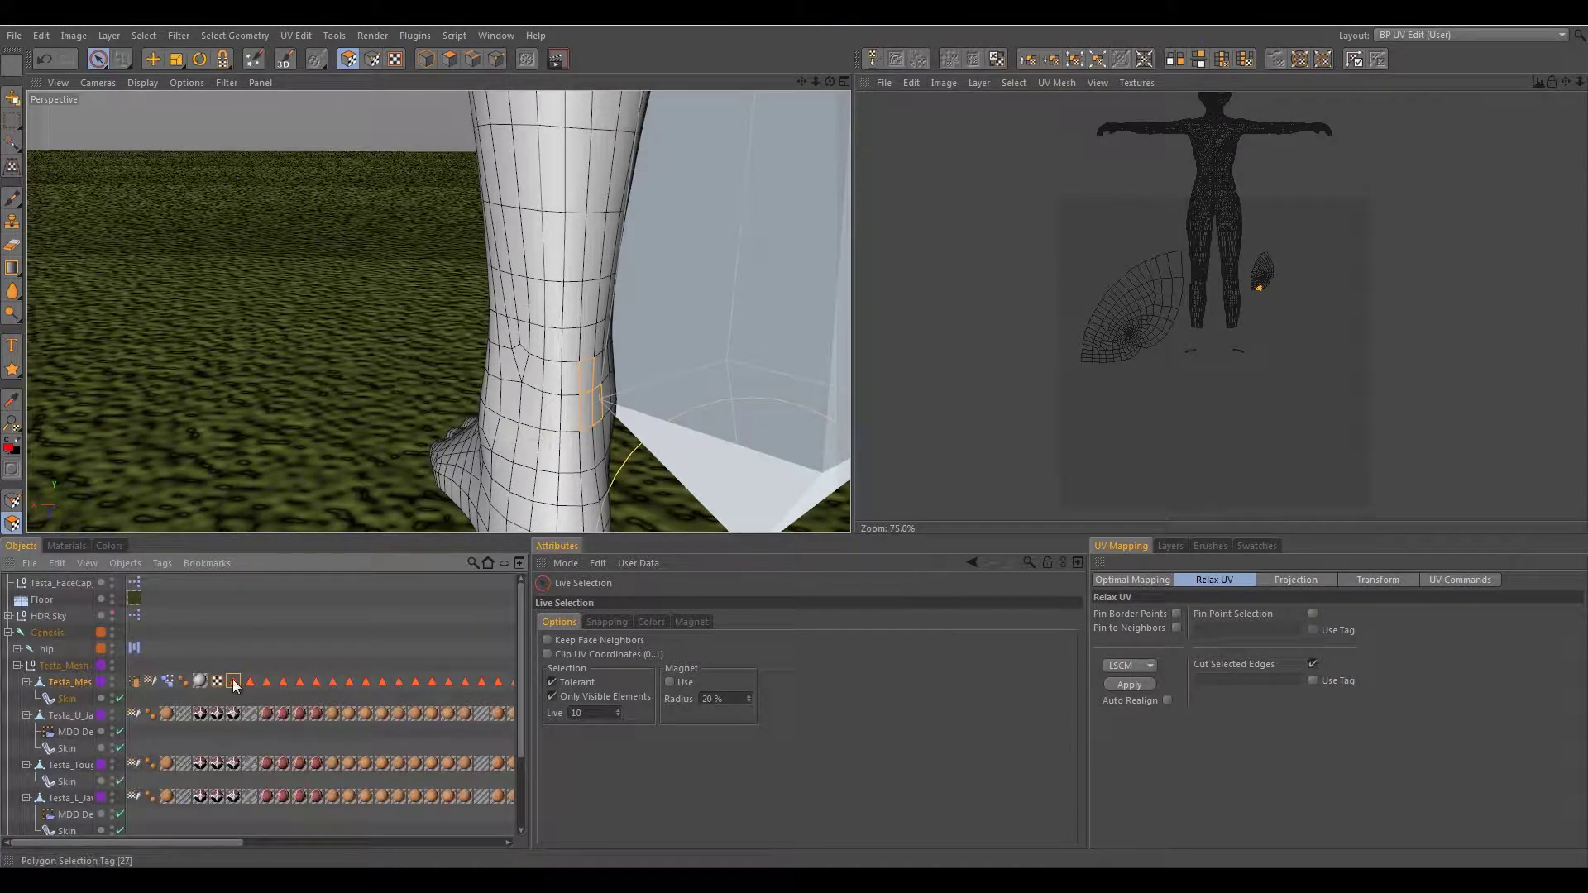
double_click(234, 681)
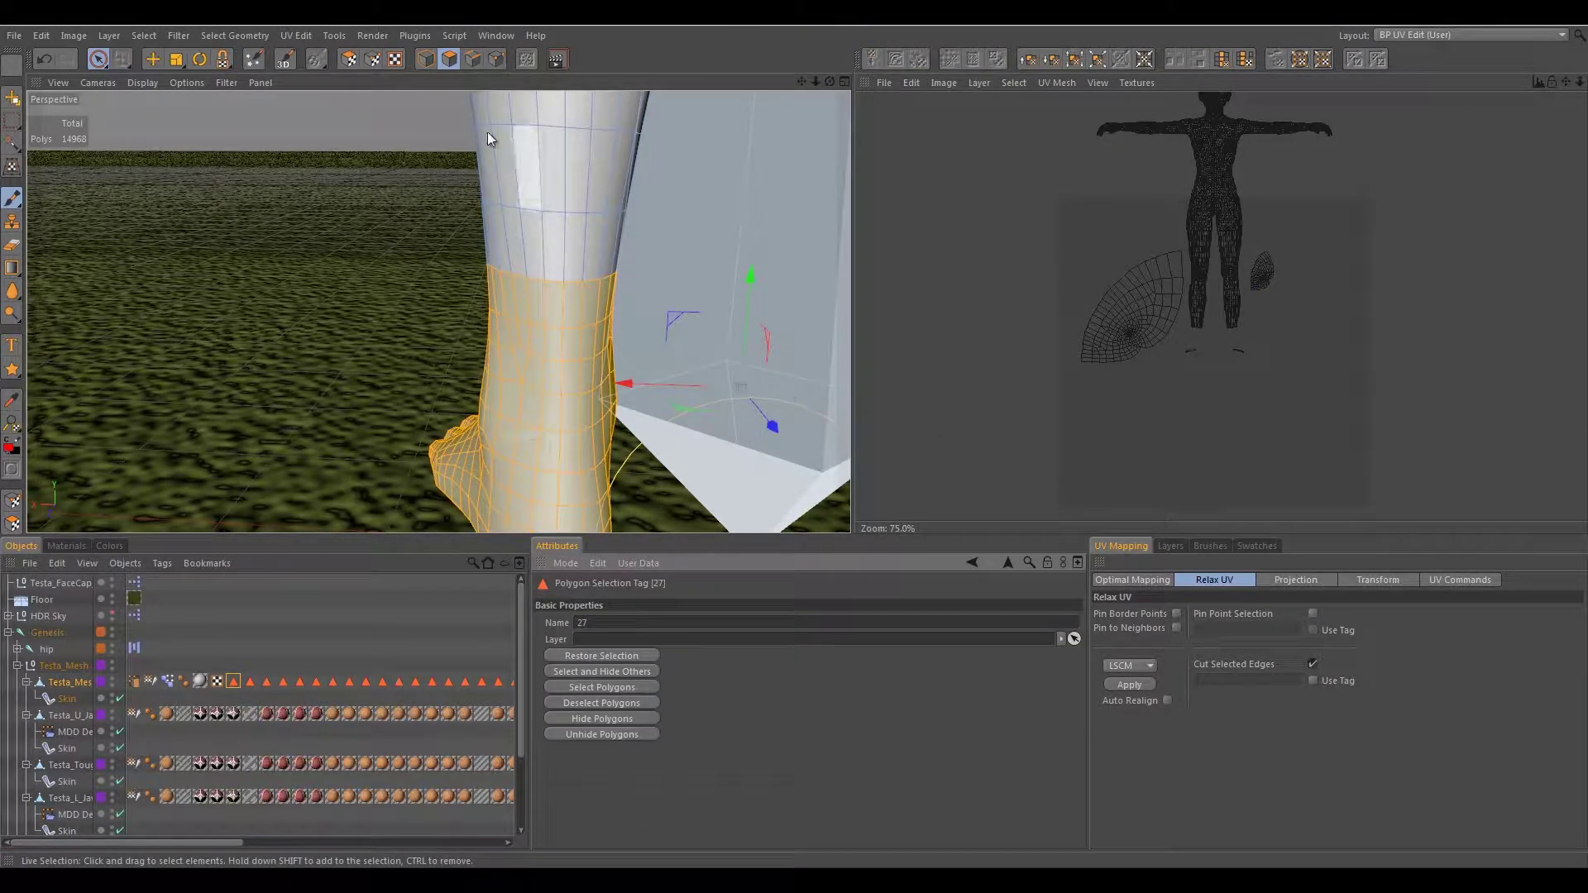
left_click(358, 60)
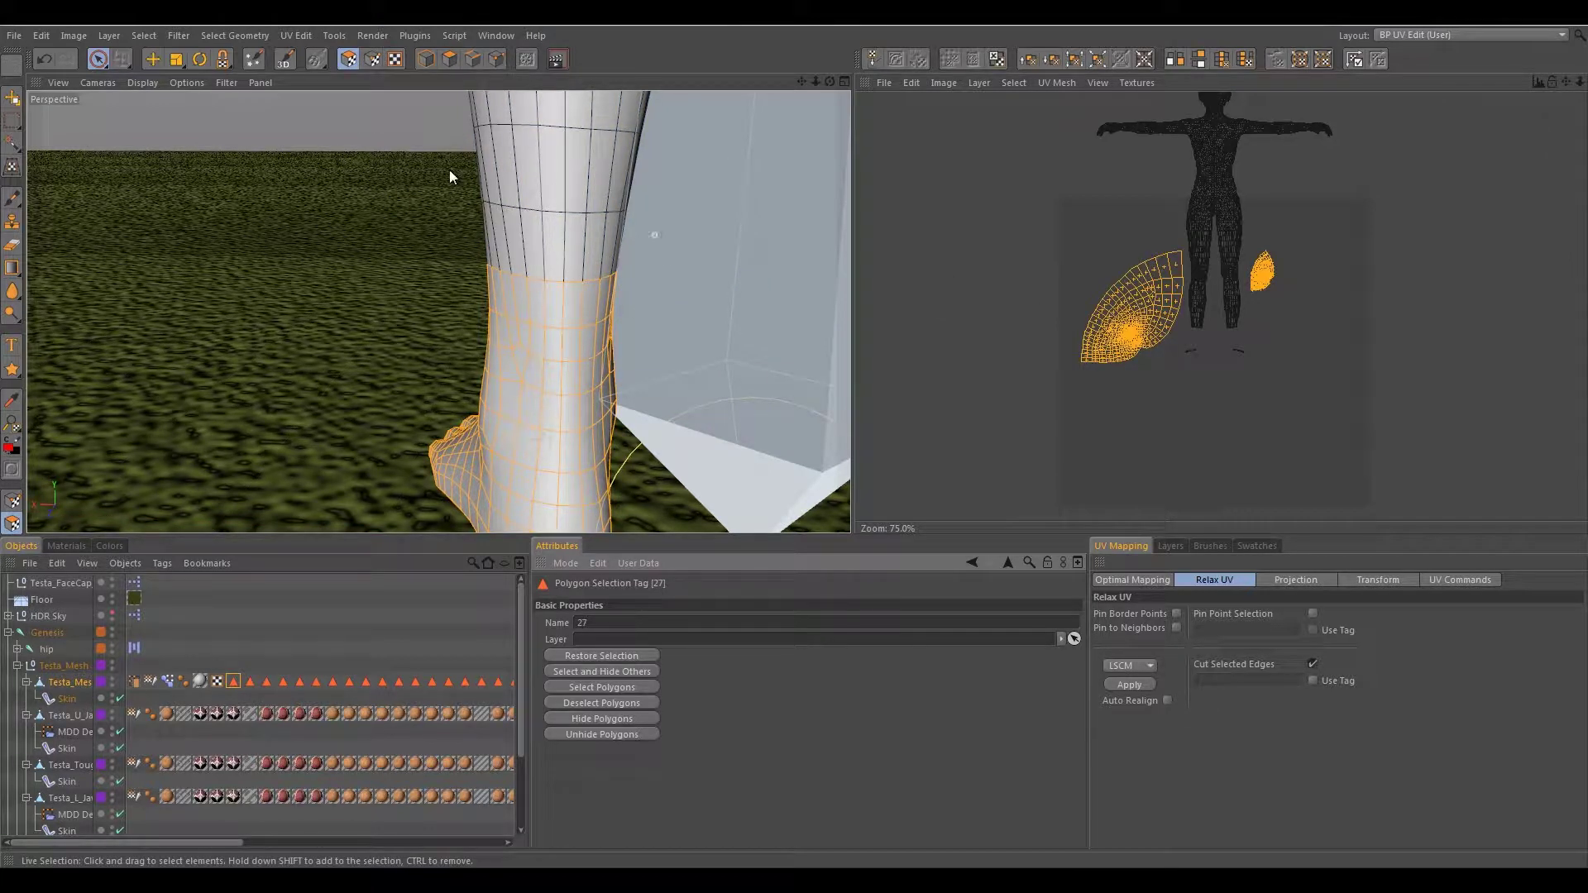
key("e")
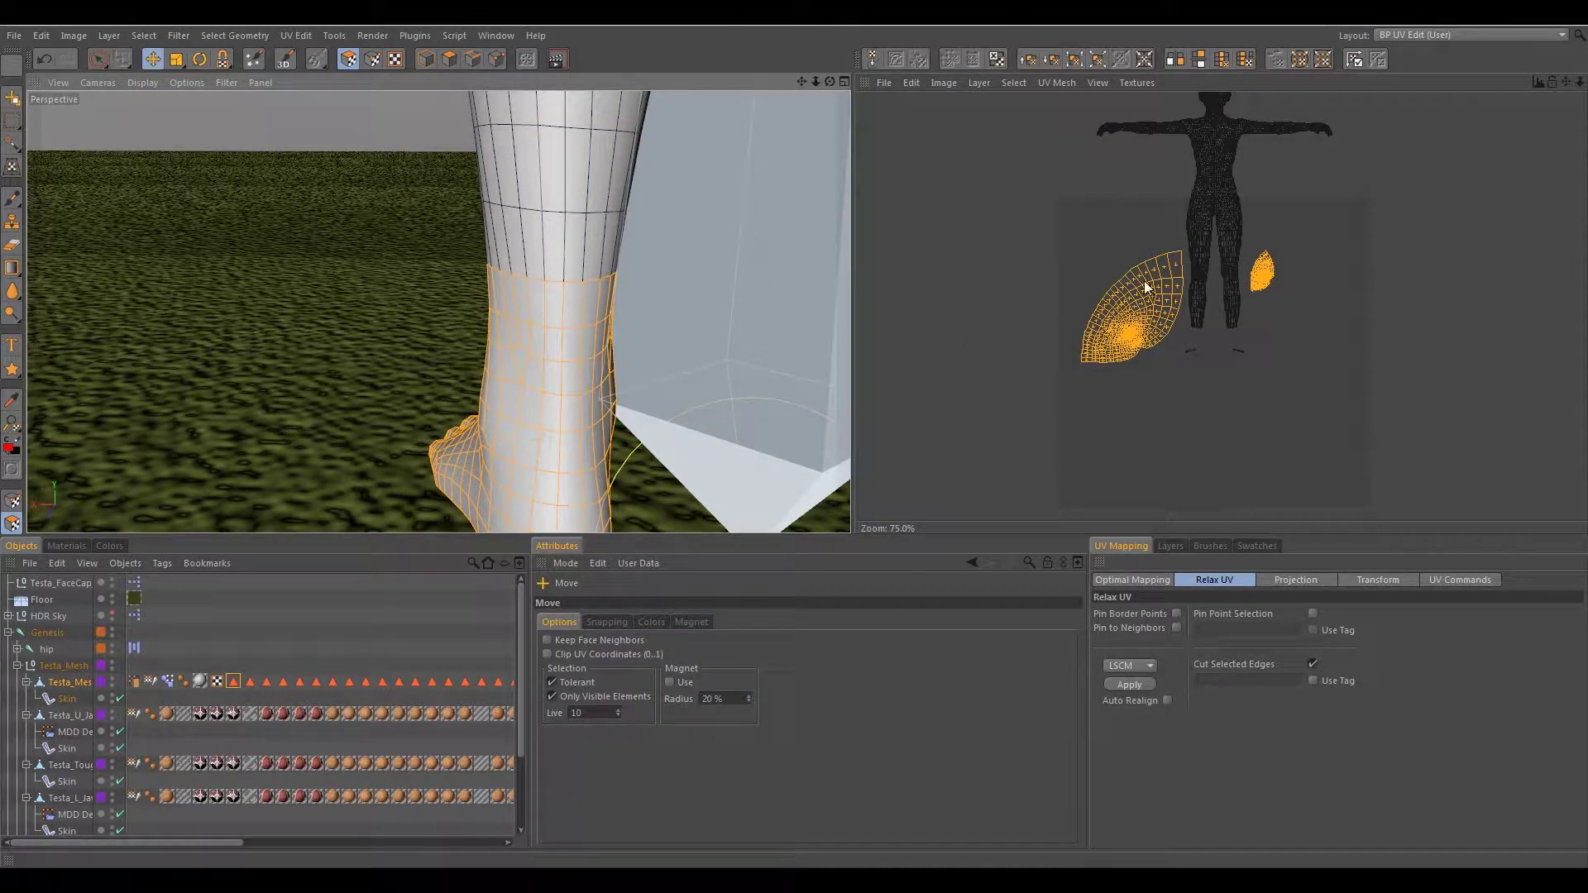
left_click_drag(1138, 314, 1124, 448)
scroll(1241, 442, "up", 3)
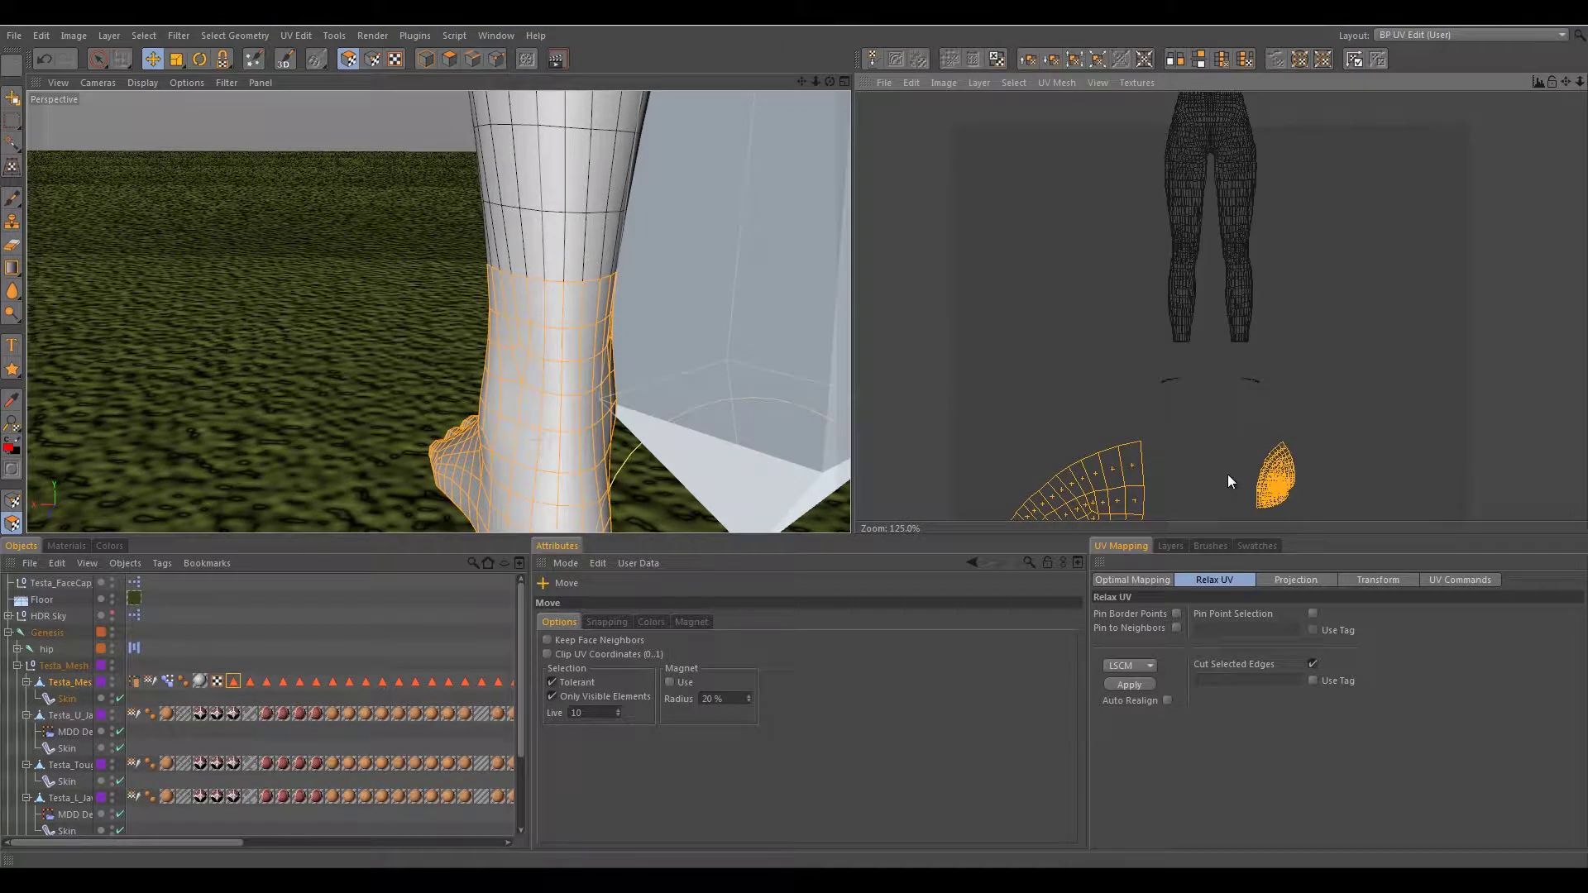
- Box-select only the smaller foot UV island and scale it up to roughly match the other foot's island
scroll(1228, 450, "down", 3)
left_click(99, 59)
left_click_drag(110, 63, 152, 75)
left_click_drag(1213, 386, 1315, 483)
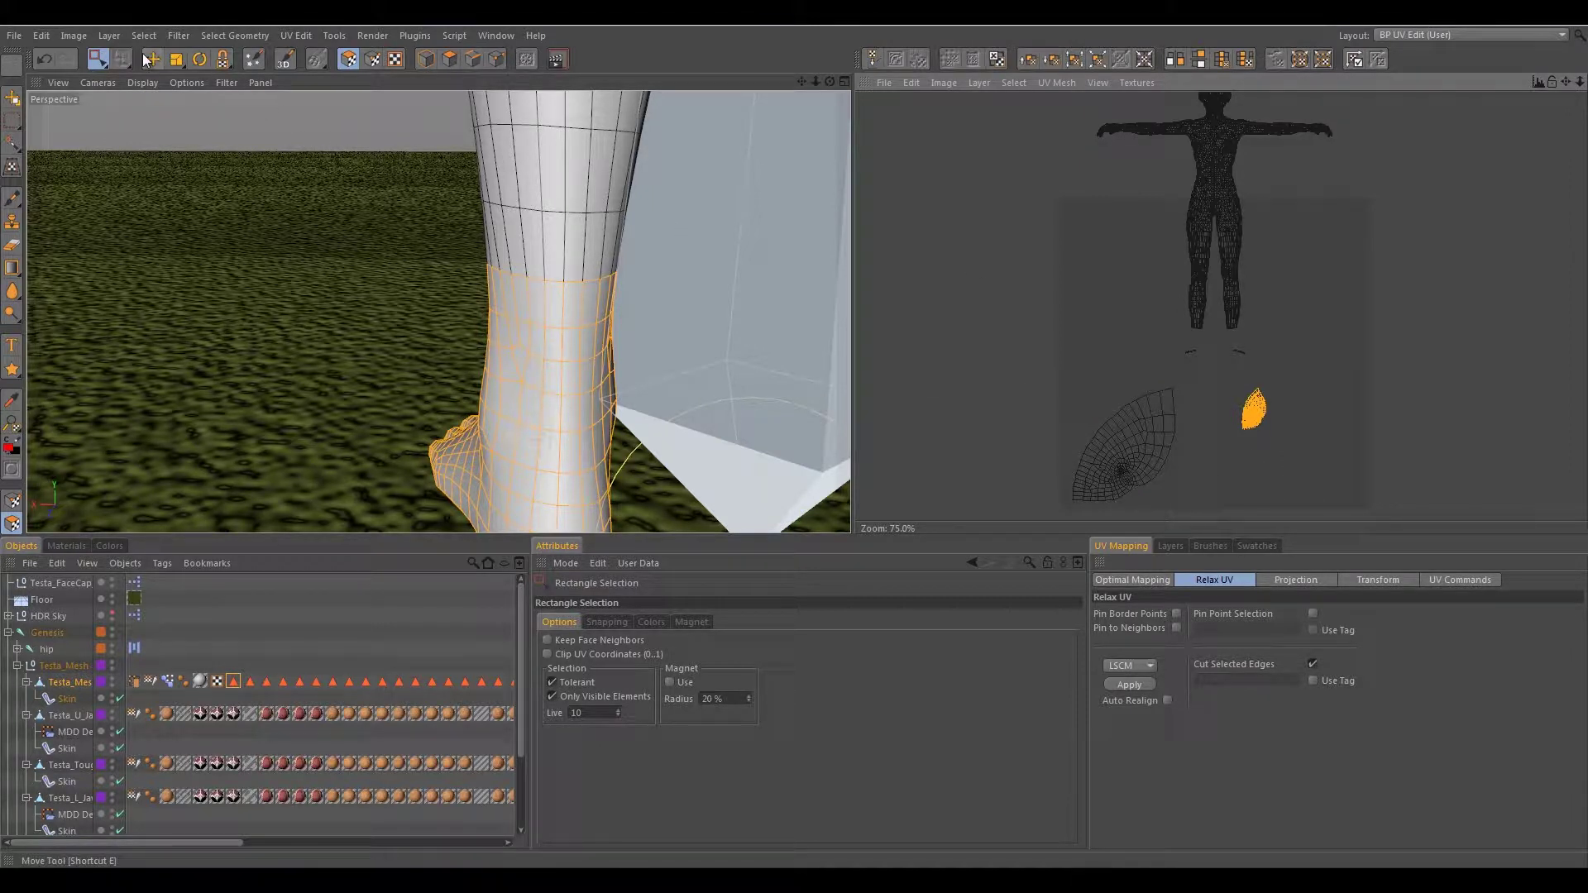
key("t")
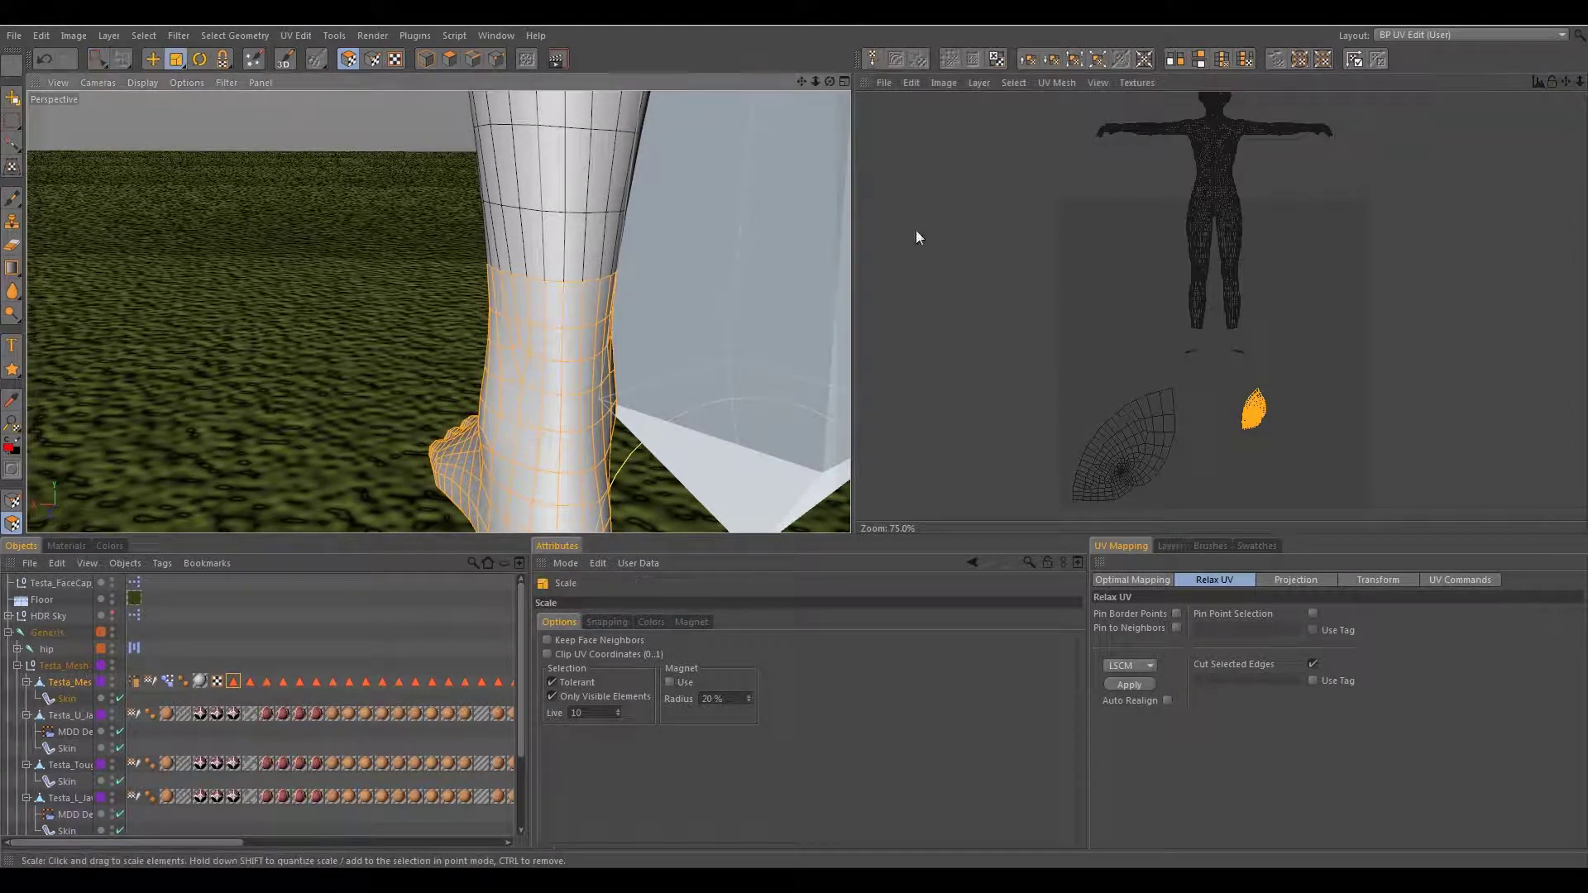
left_click_drag(1308, 396, 1407, 396)
mouse_move(1257, 416)
left_mouse_down()
mouse_move(1337, 389)
mouse_move(1267, 391)
left_mouse_up()
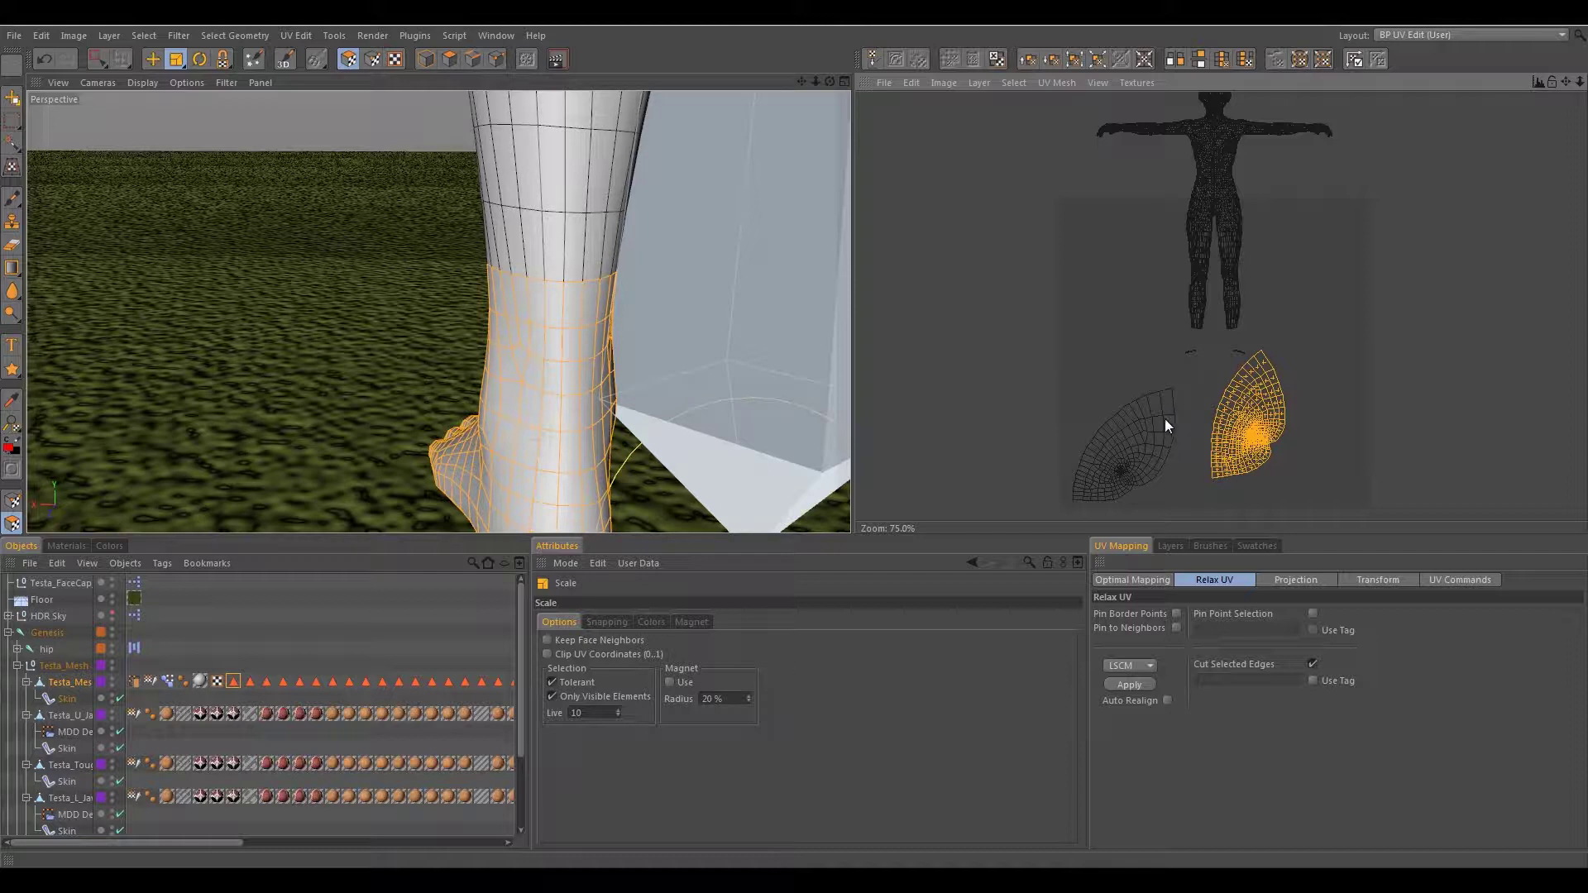
- Examine the unselected foot's UV island, inspecting the tightly packed polygons at its centre up close
scroll(1141, 465, "up", 2)
middle_click_drag(1141, 455, 1144, 306, "alt")
scroll(1093, 414, "up", 3)
middle_click_drag(1050, 420, 1137, 305, "alt")
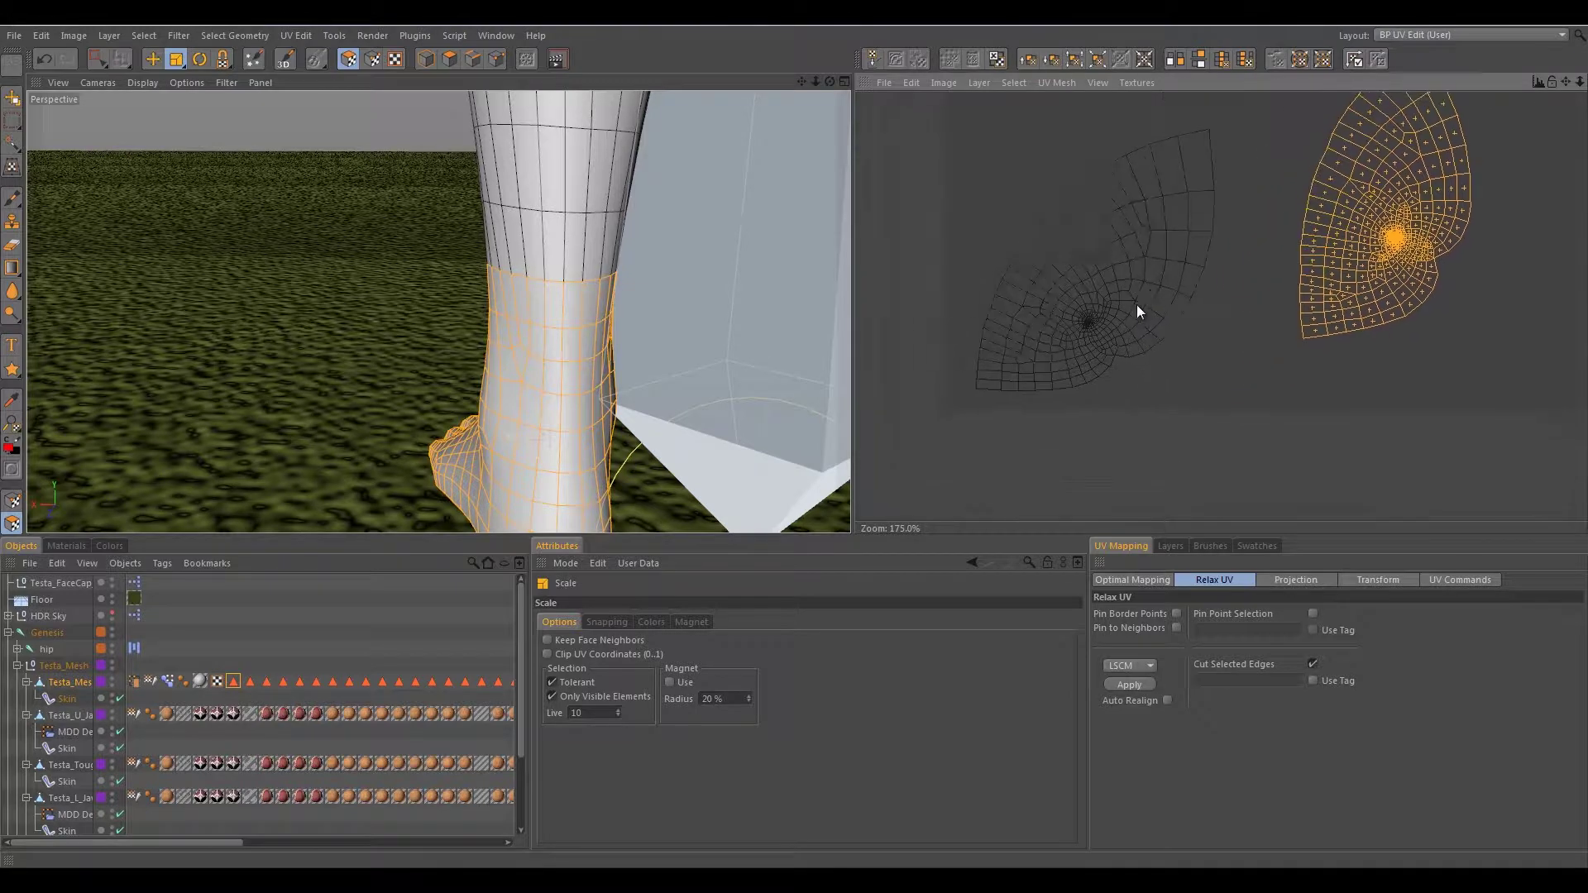
scroll(1096, 331, "up", 5)
middle_click_drag(991, 334, 1194, 360, "alt")
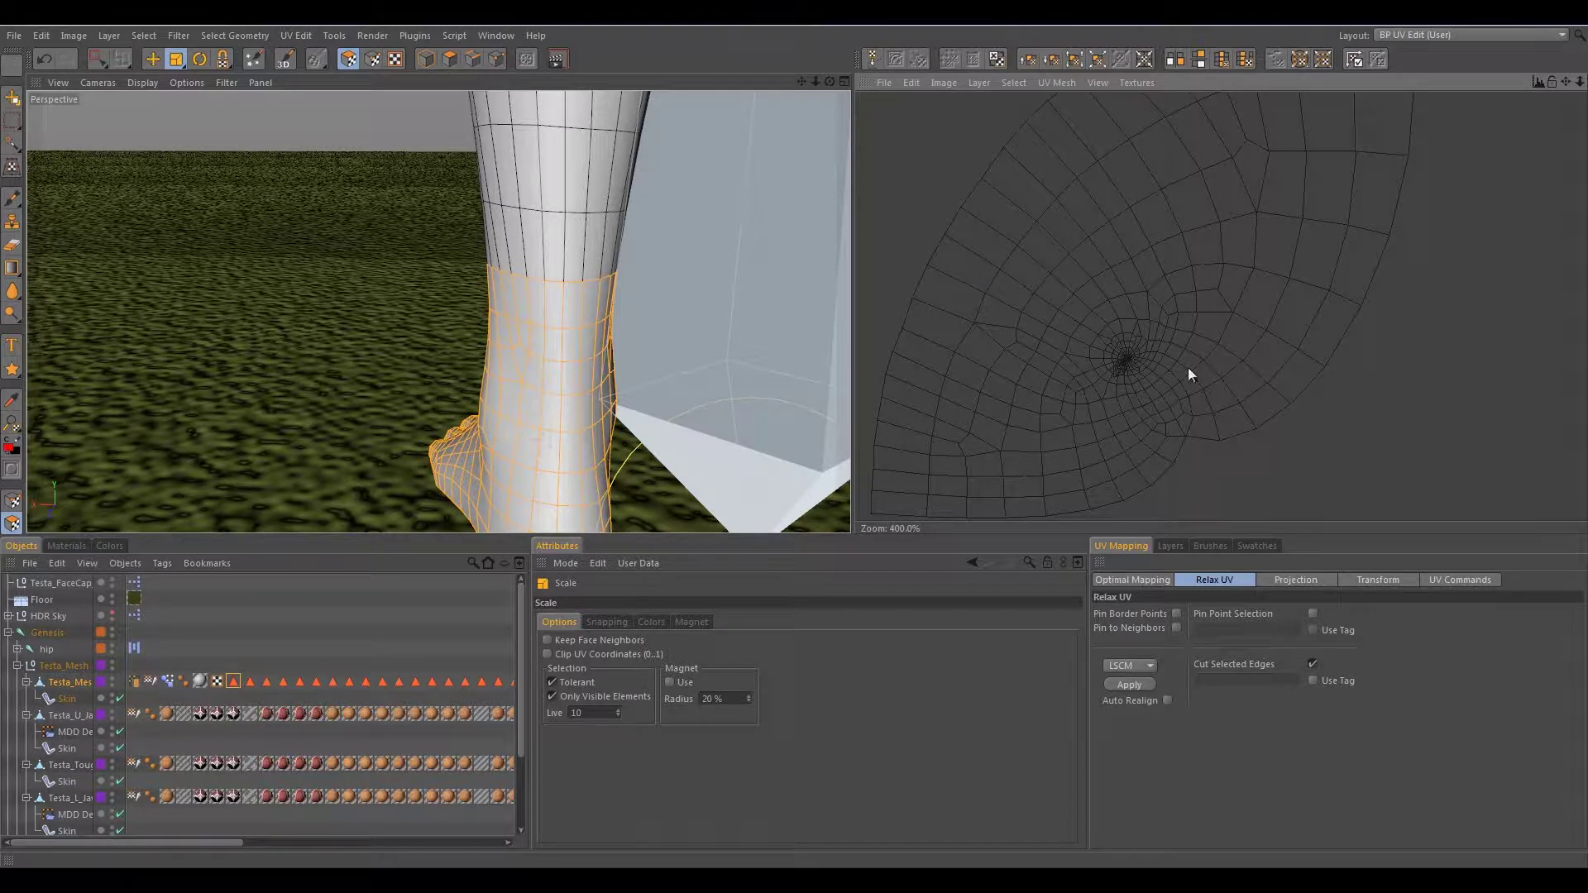
scroll(1128, 359, "up", 4)
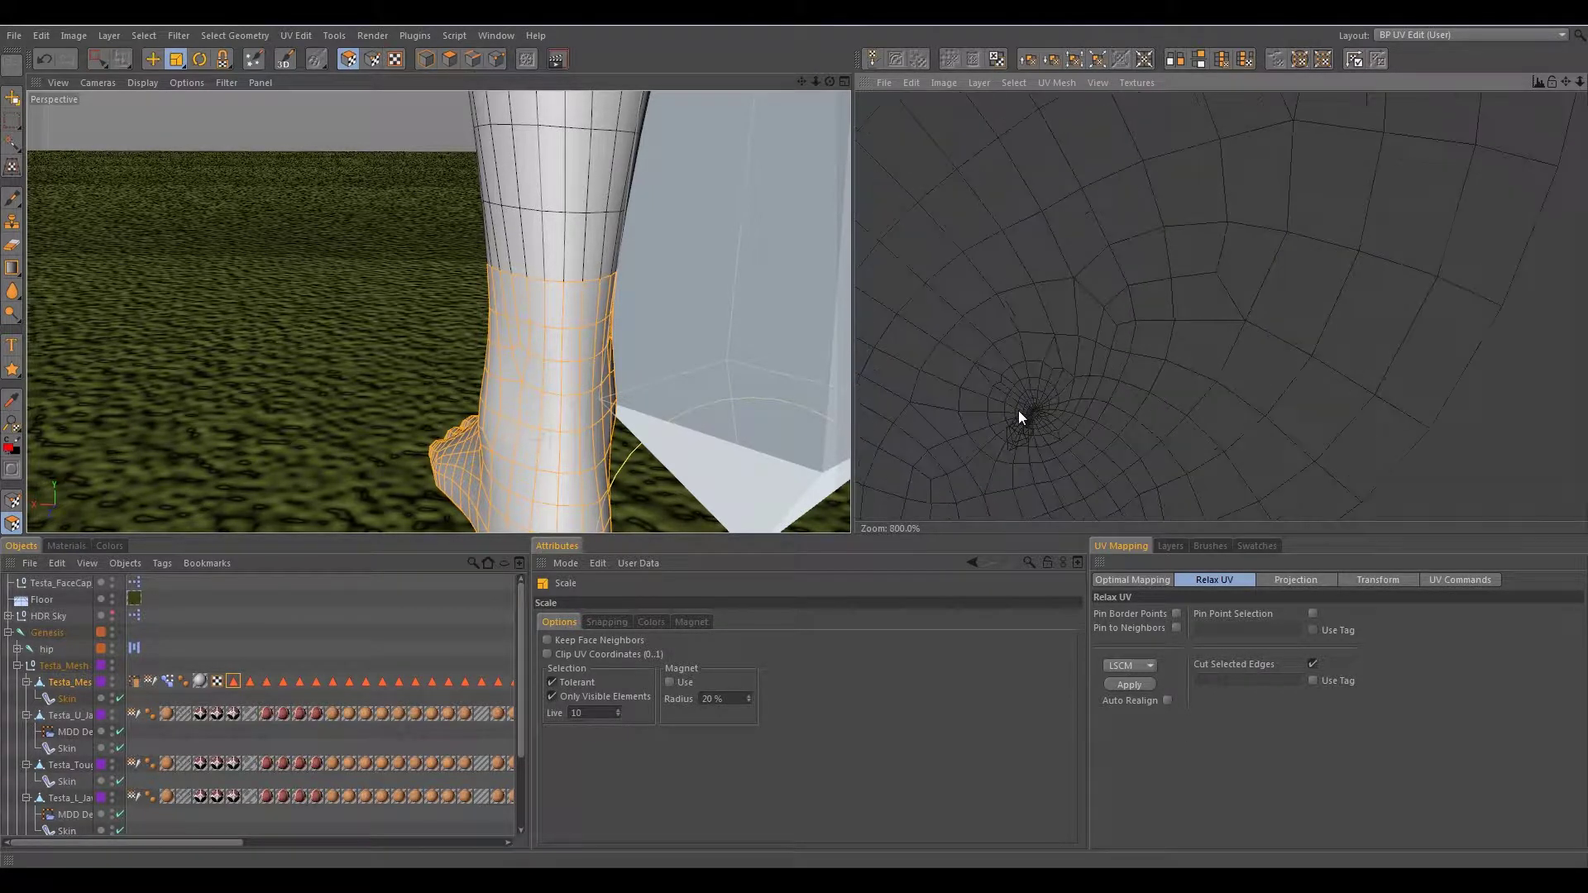
scroll(991, 439, "up", 2)
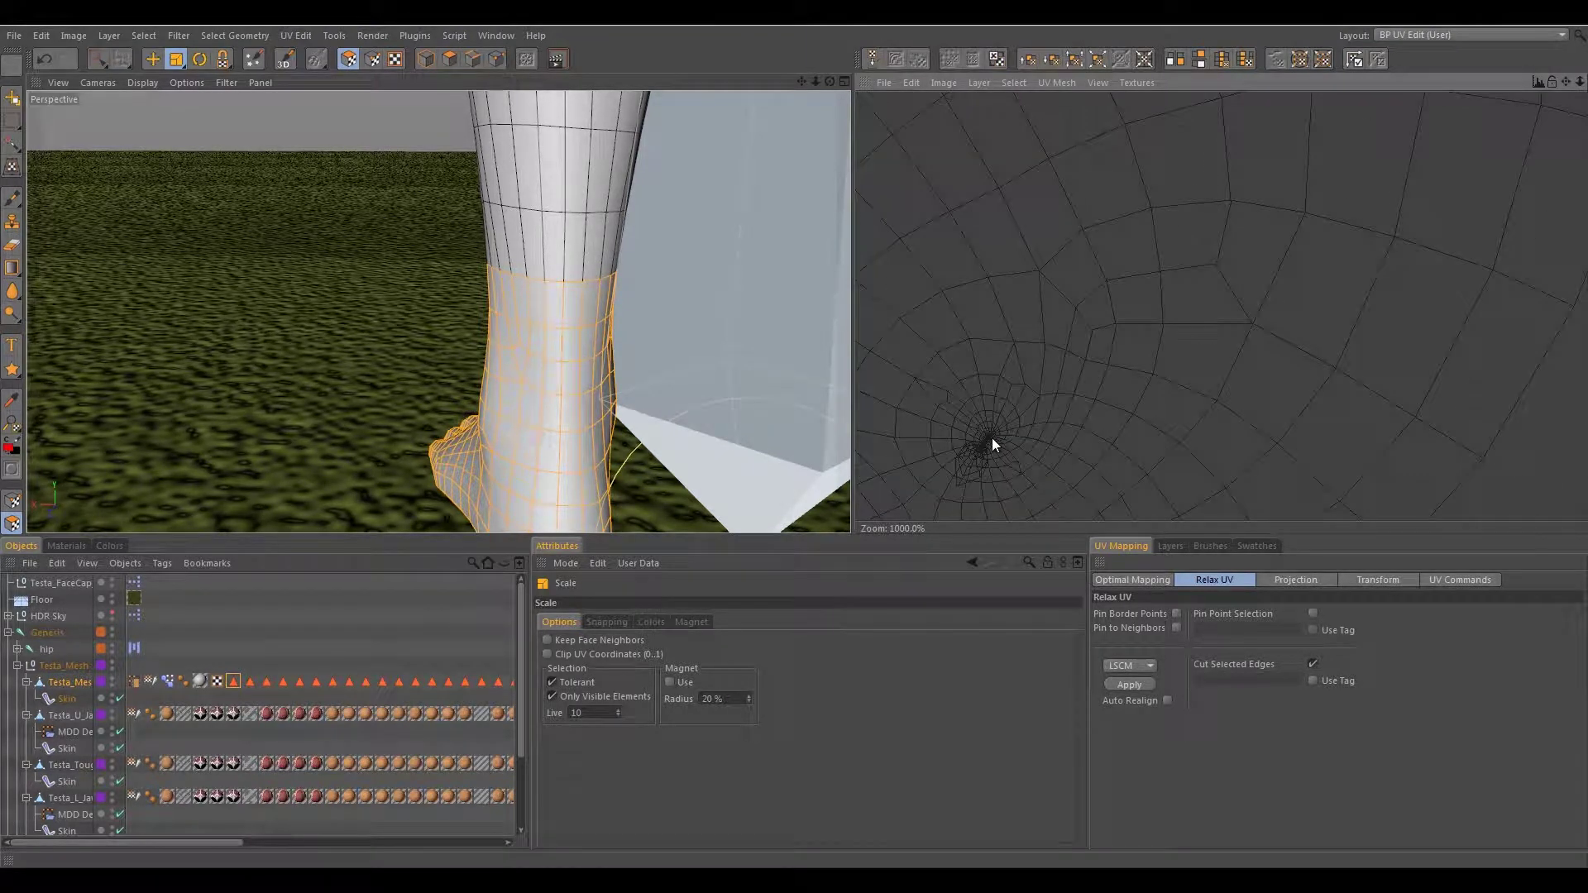
middle_click_drag(991, 438, 1030, 420, "alt")
scroll(1038, 417, "up", 2)
middle_click_drag(1001, 440, 1310, 270, "alt")
middle_click_drag(1055, 415, 1149, 326, "alt")
scroll(1148, 326, "up", 1)
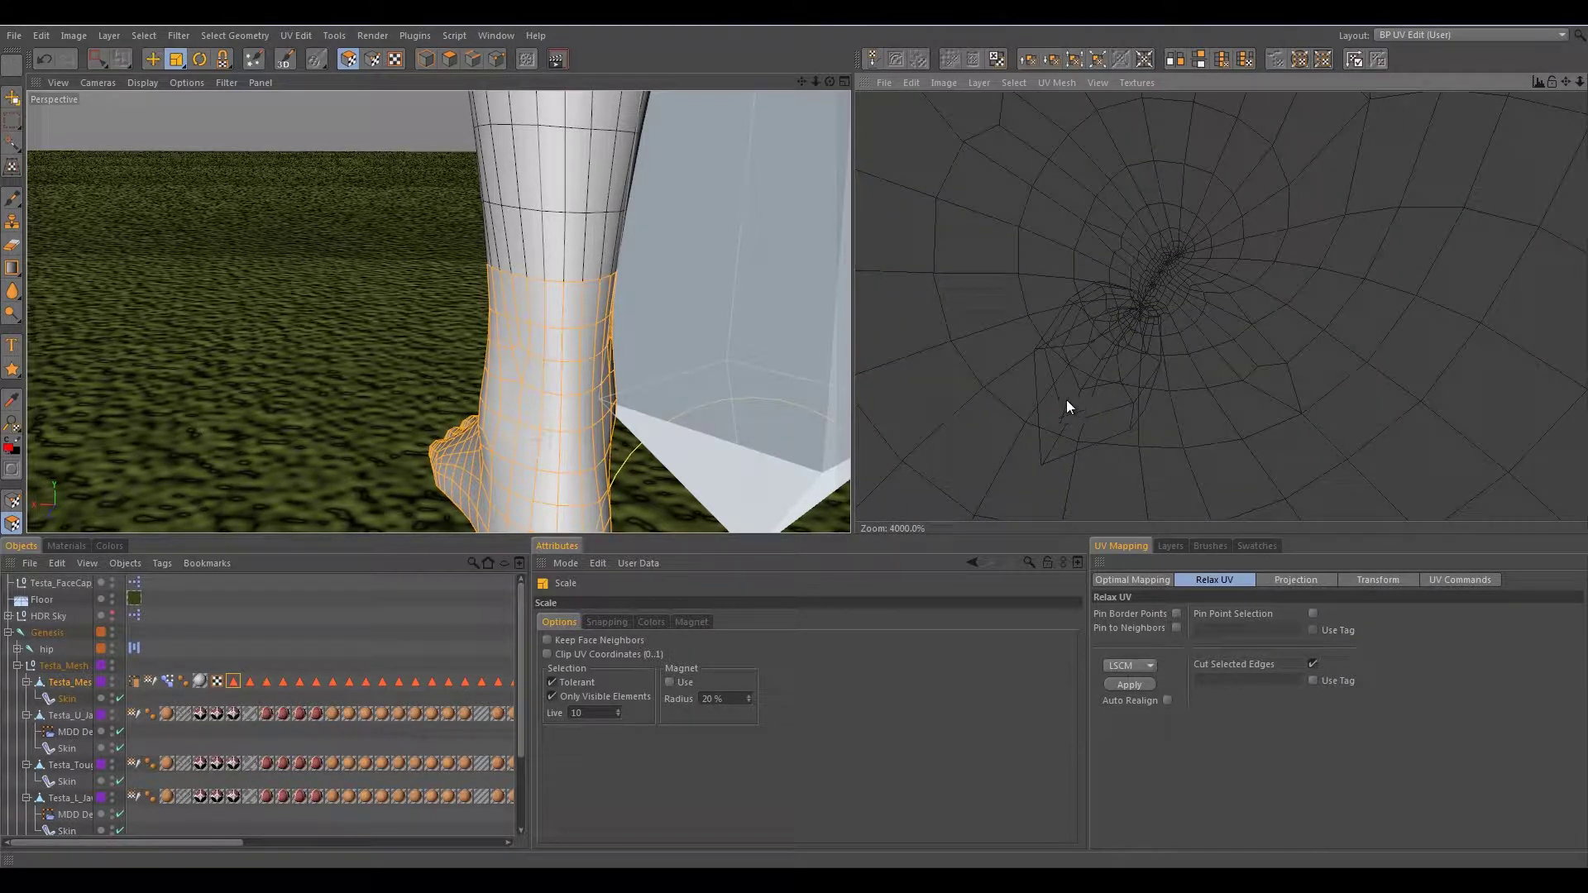
scroll(1114, 345, "down", 10)
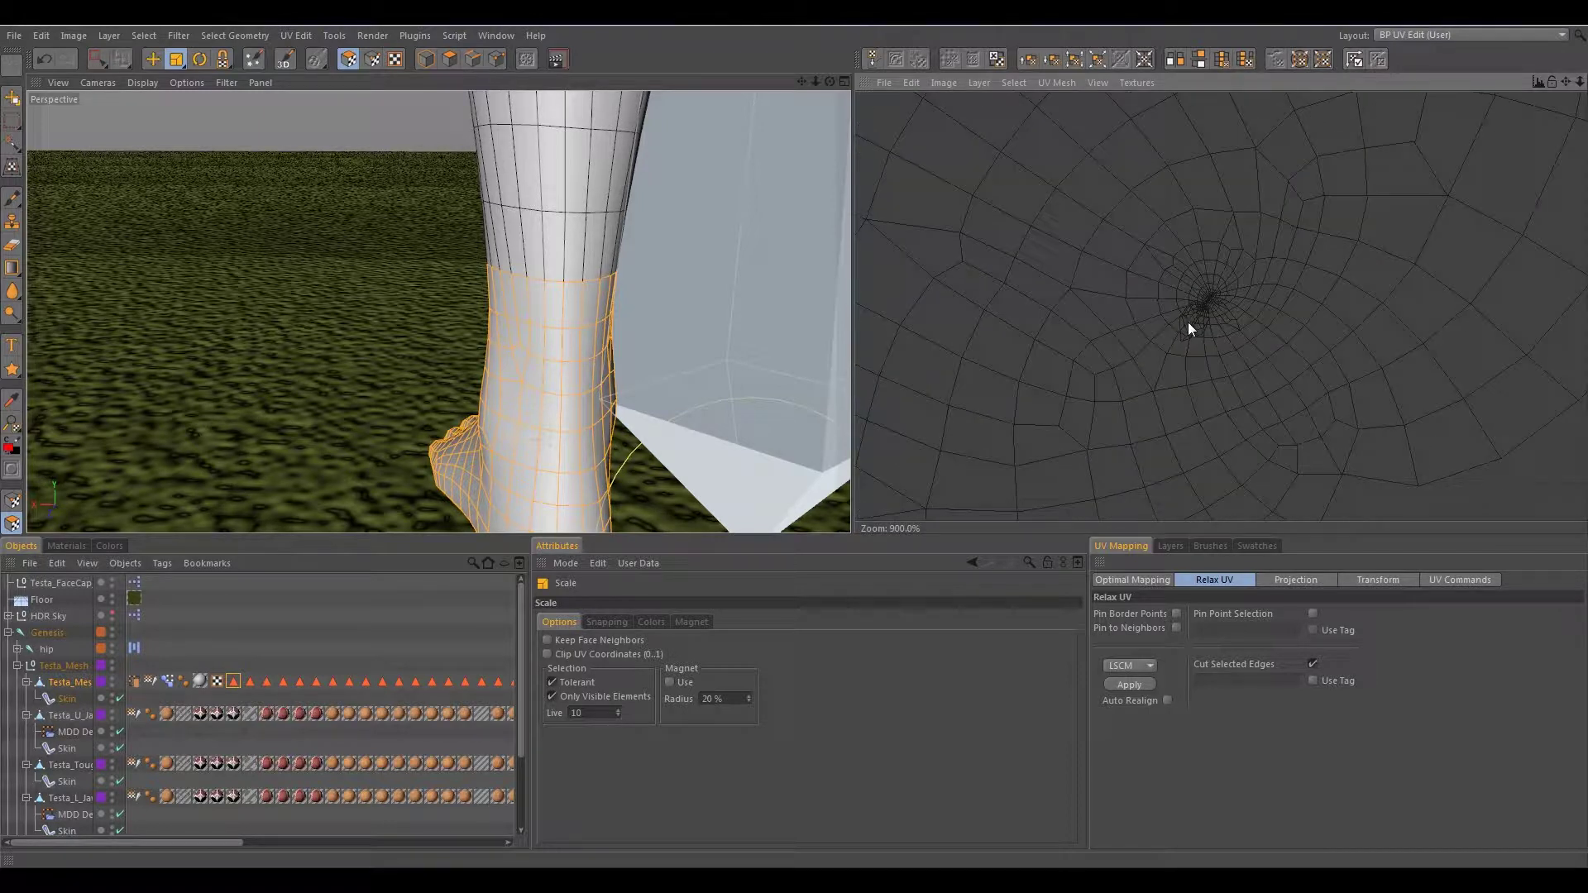
scroll(1188, 321, "down", 4)
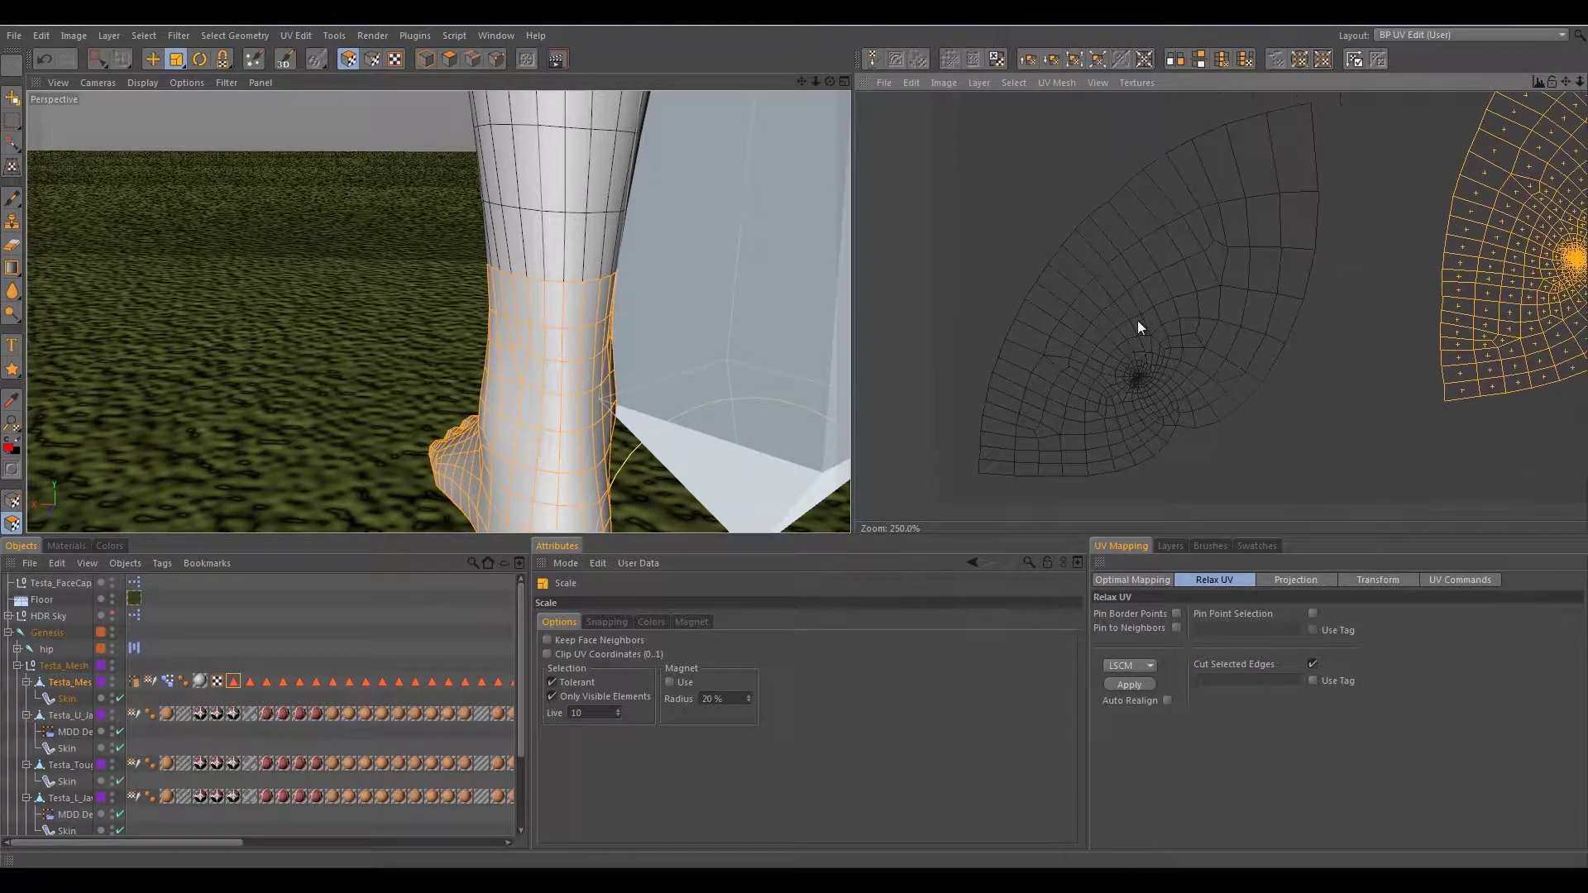
middle_click_drag(1138, 321, 1119, 329, "alt")
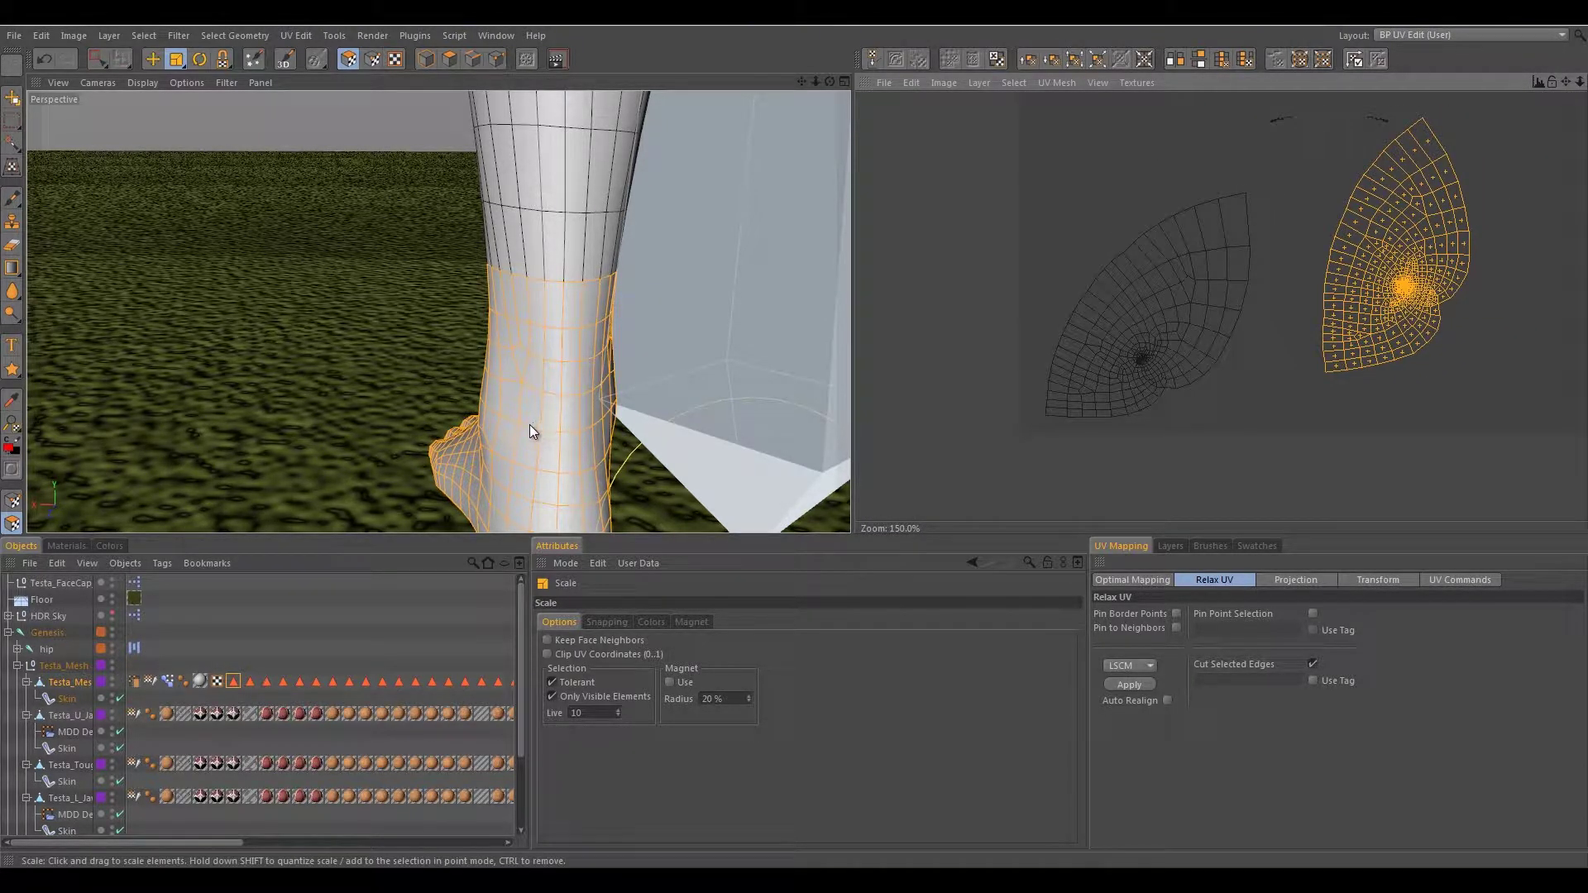
scroll(1165, 307, "down", 4)
middle_click_drag(1190, 293, 1148, 363, "alt")
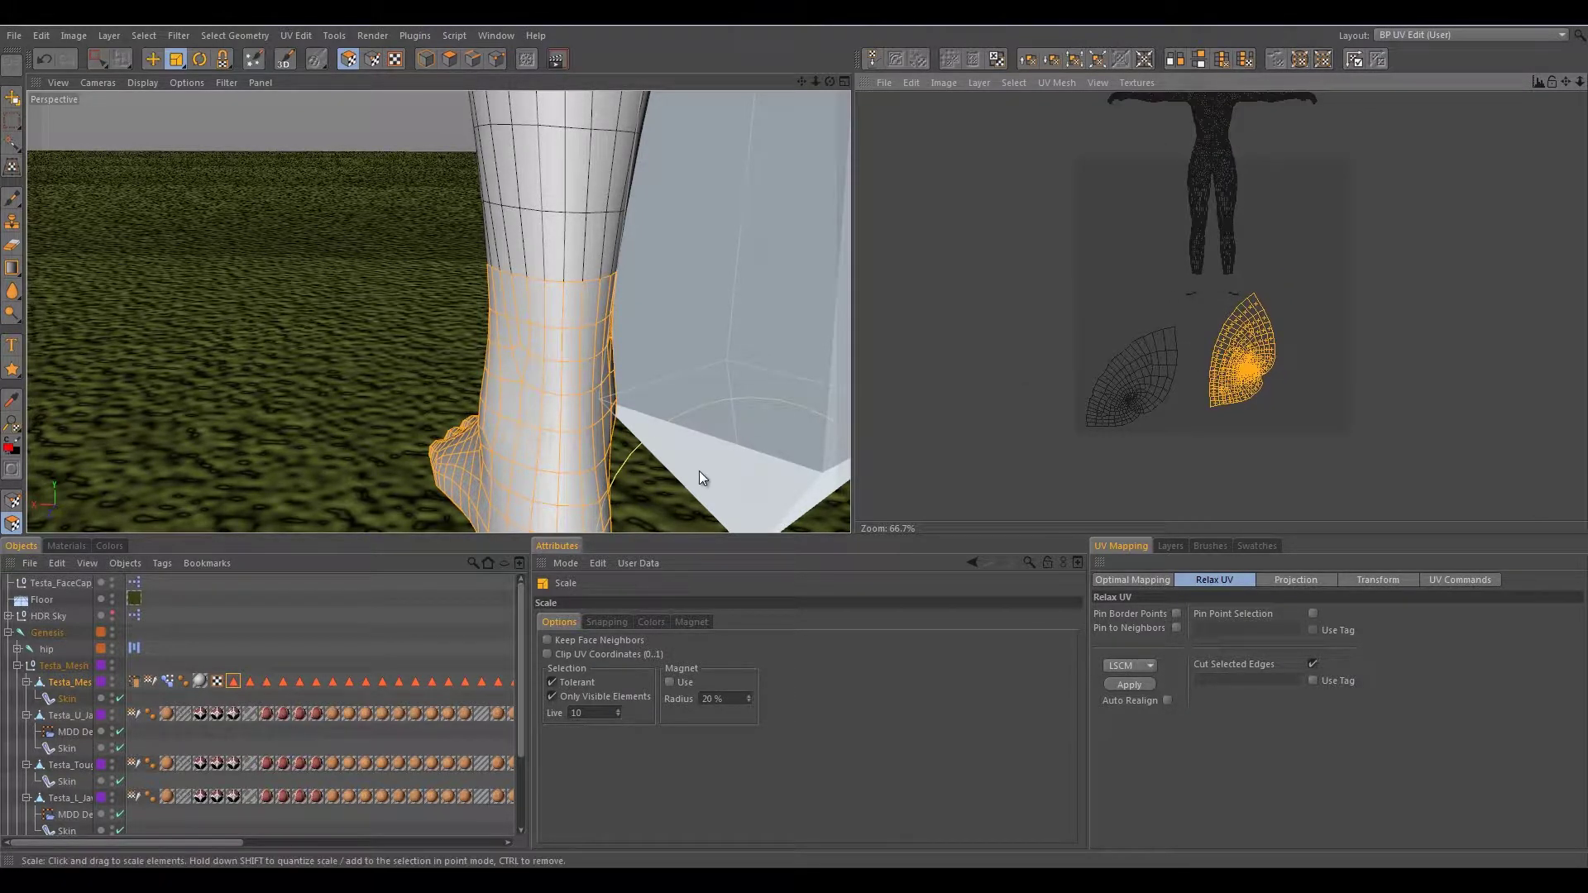
- Clear the UV selection, then box-select the enlarged foot island to identify its foot on the model
left_click_drag(440, 342, 339, 508, "alt")
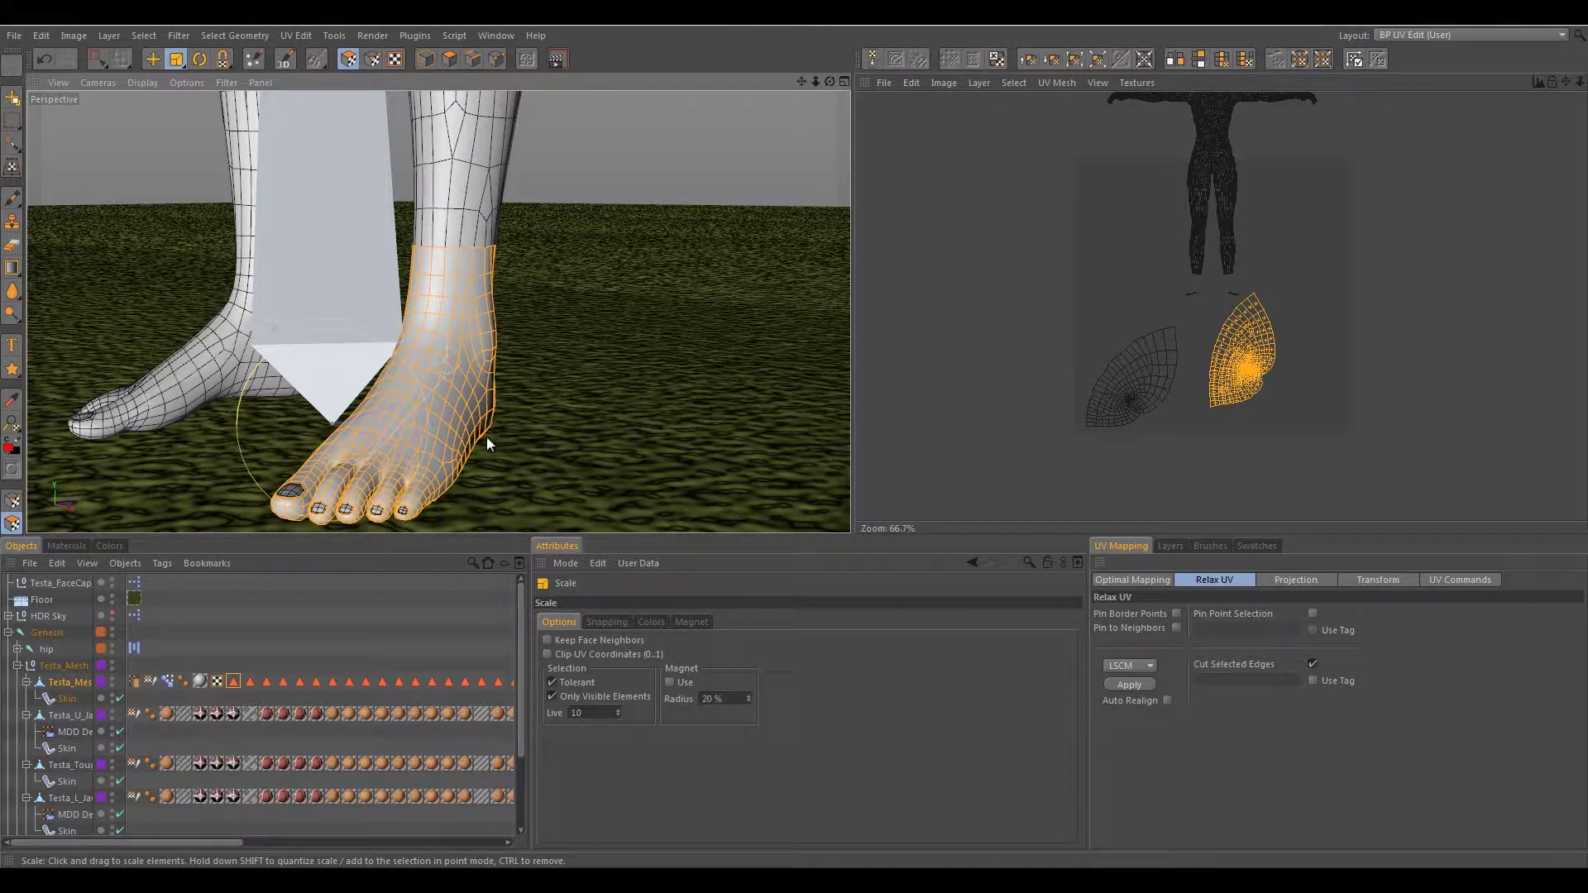
left_click(1030, 317)
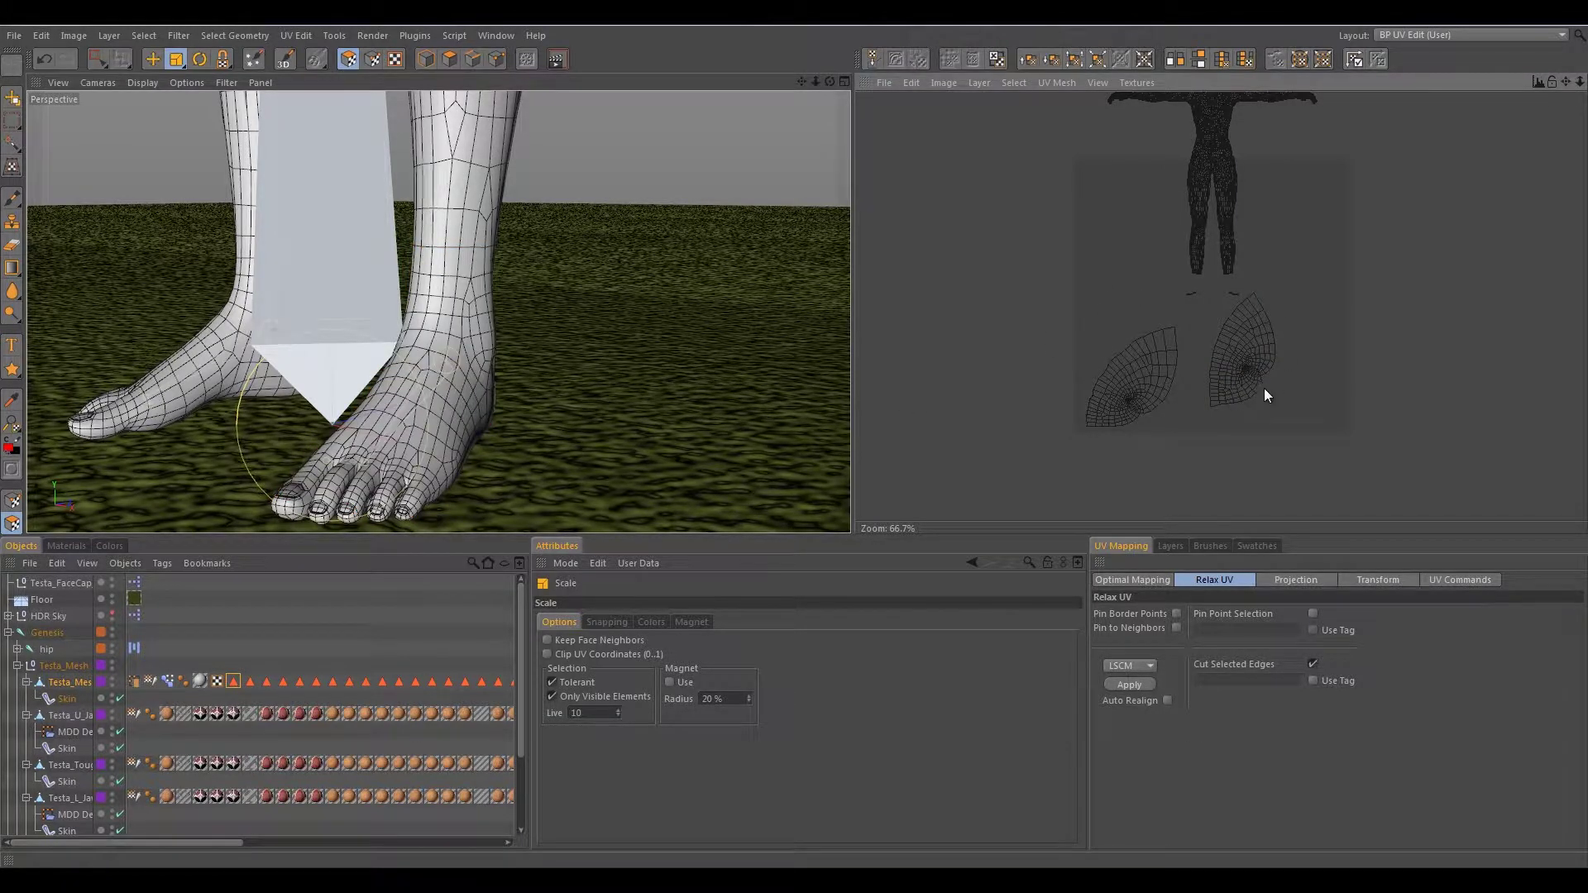
scroll(1241, 372, "up", 5)
middle_click_drag(1278, 413, 1238, 237)
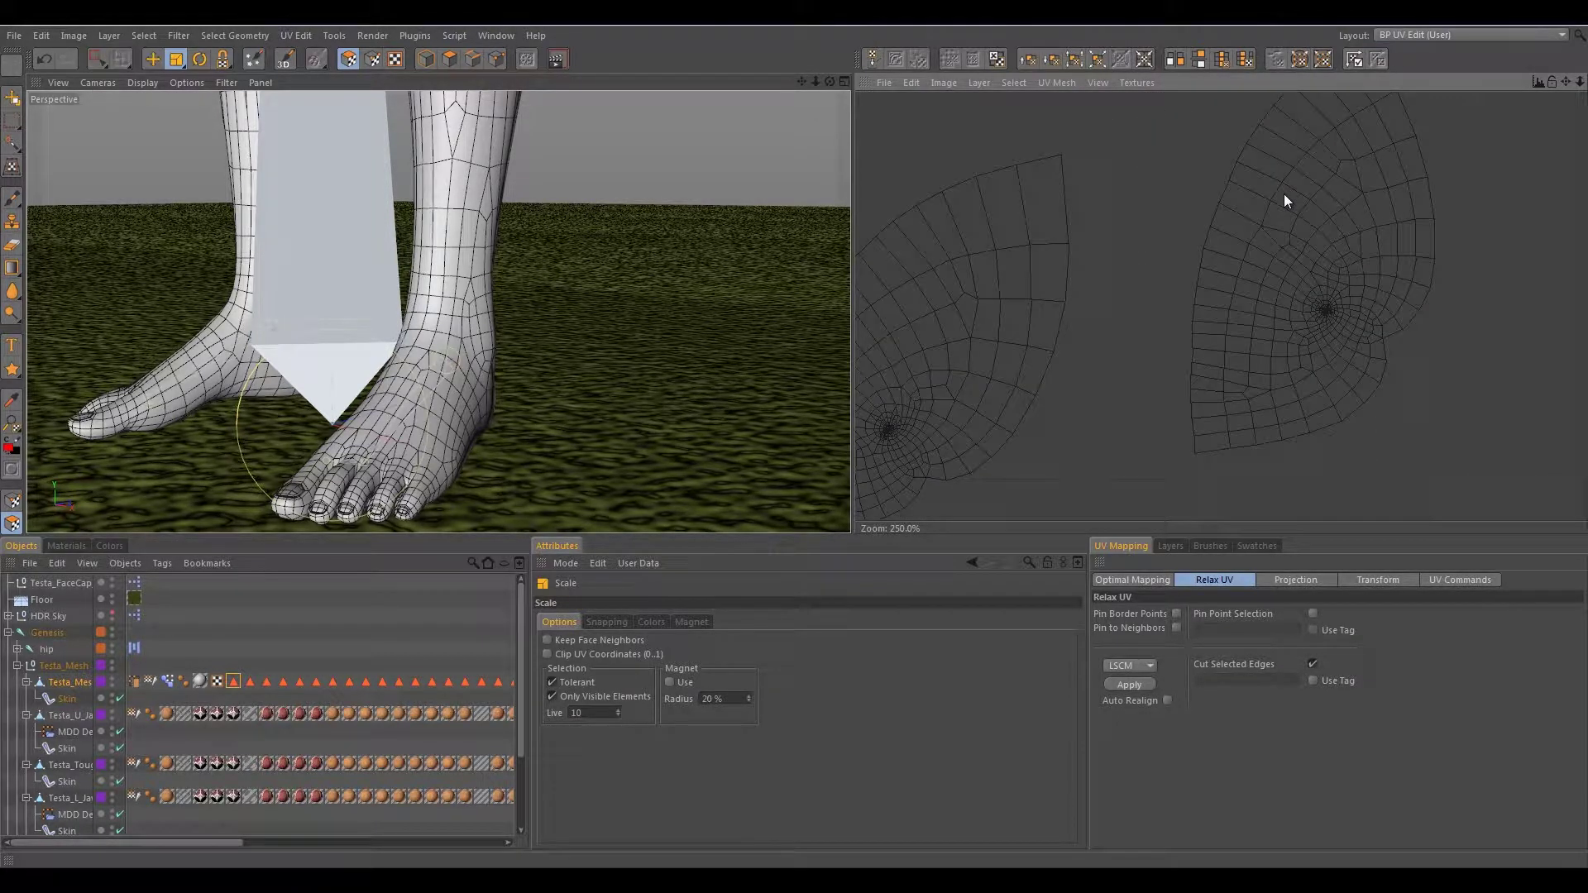
scroll(1282, 198, "down", 3)
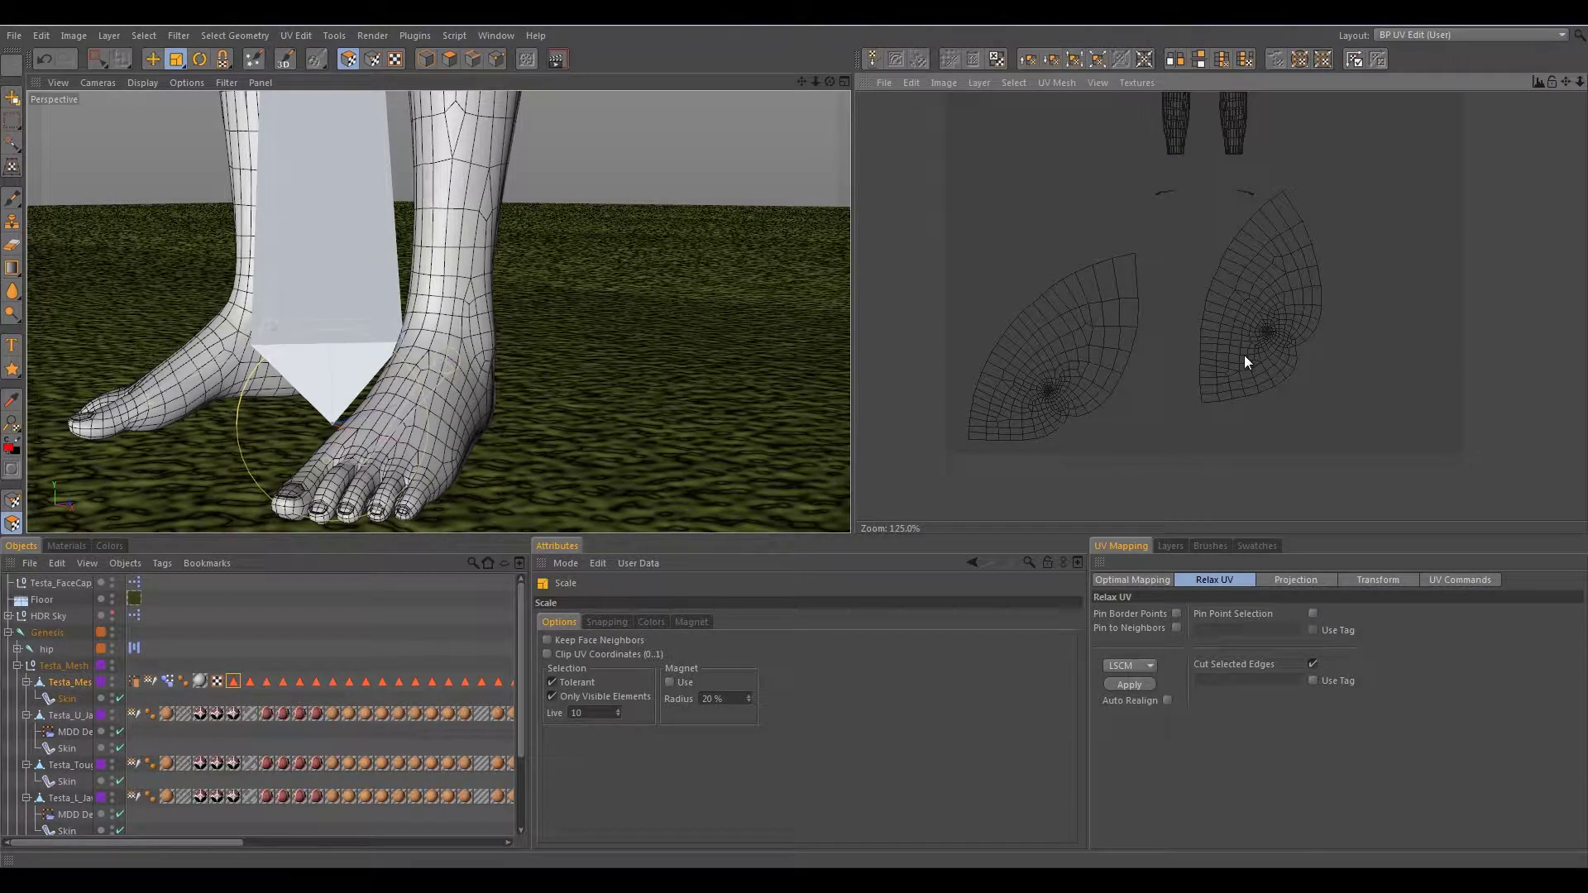
left_click(98, 58)
left_click_drag(1156, 164, 1385, 458)
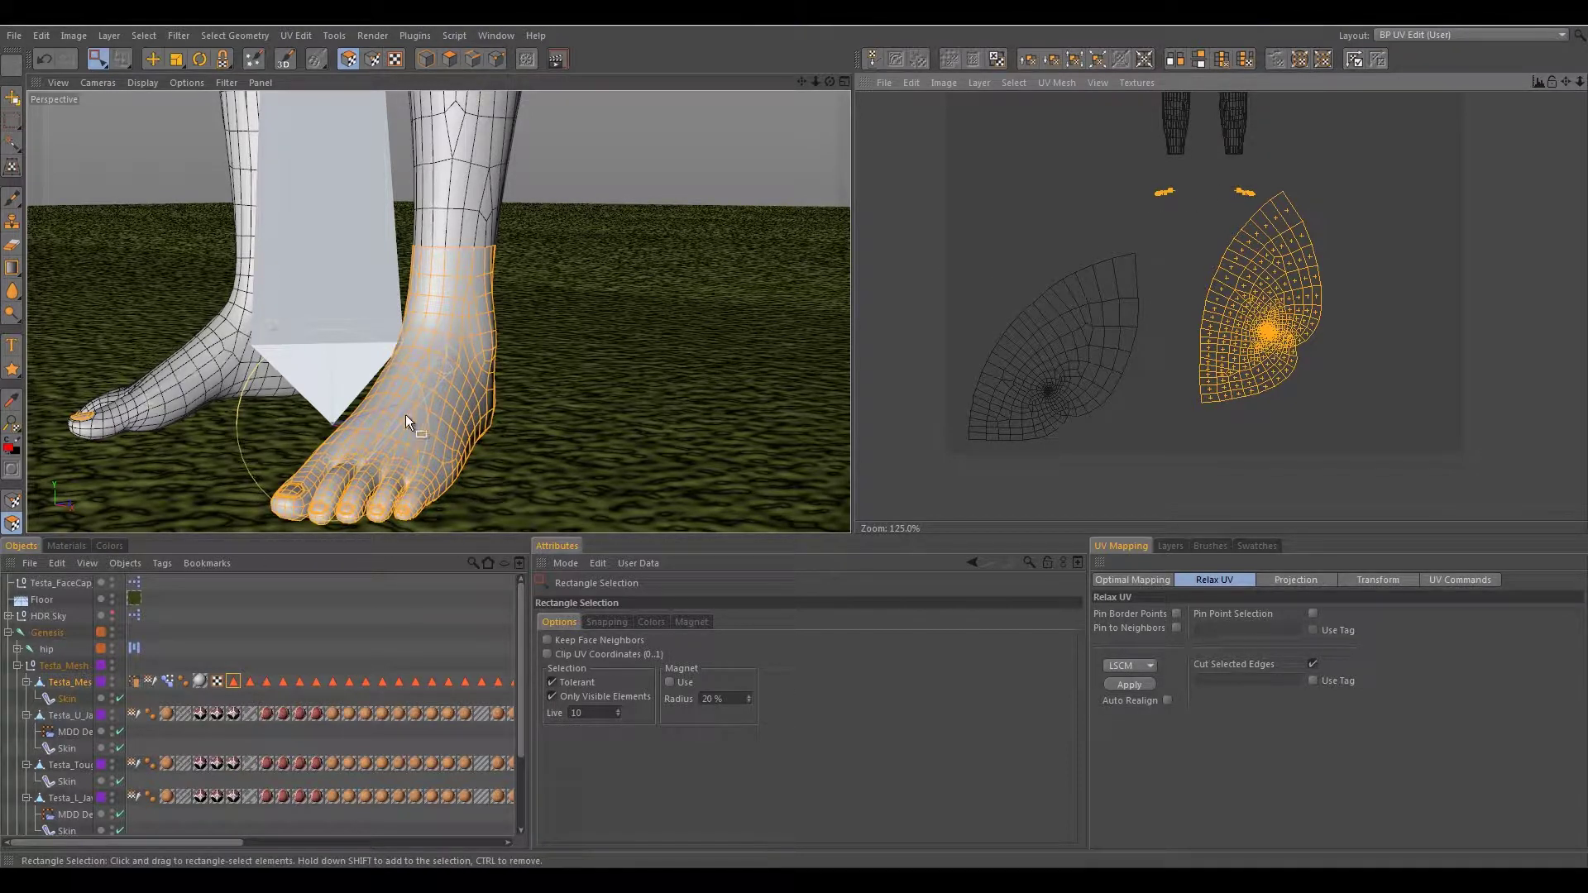
left_click(1363, 376)
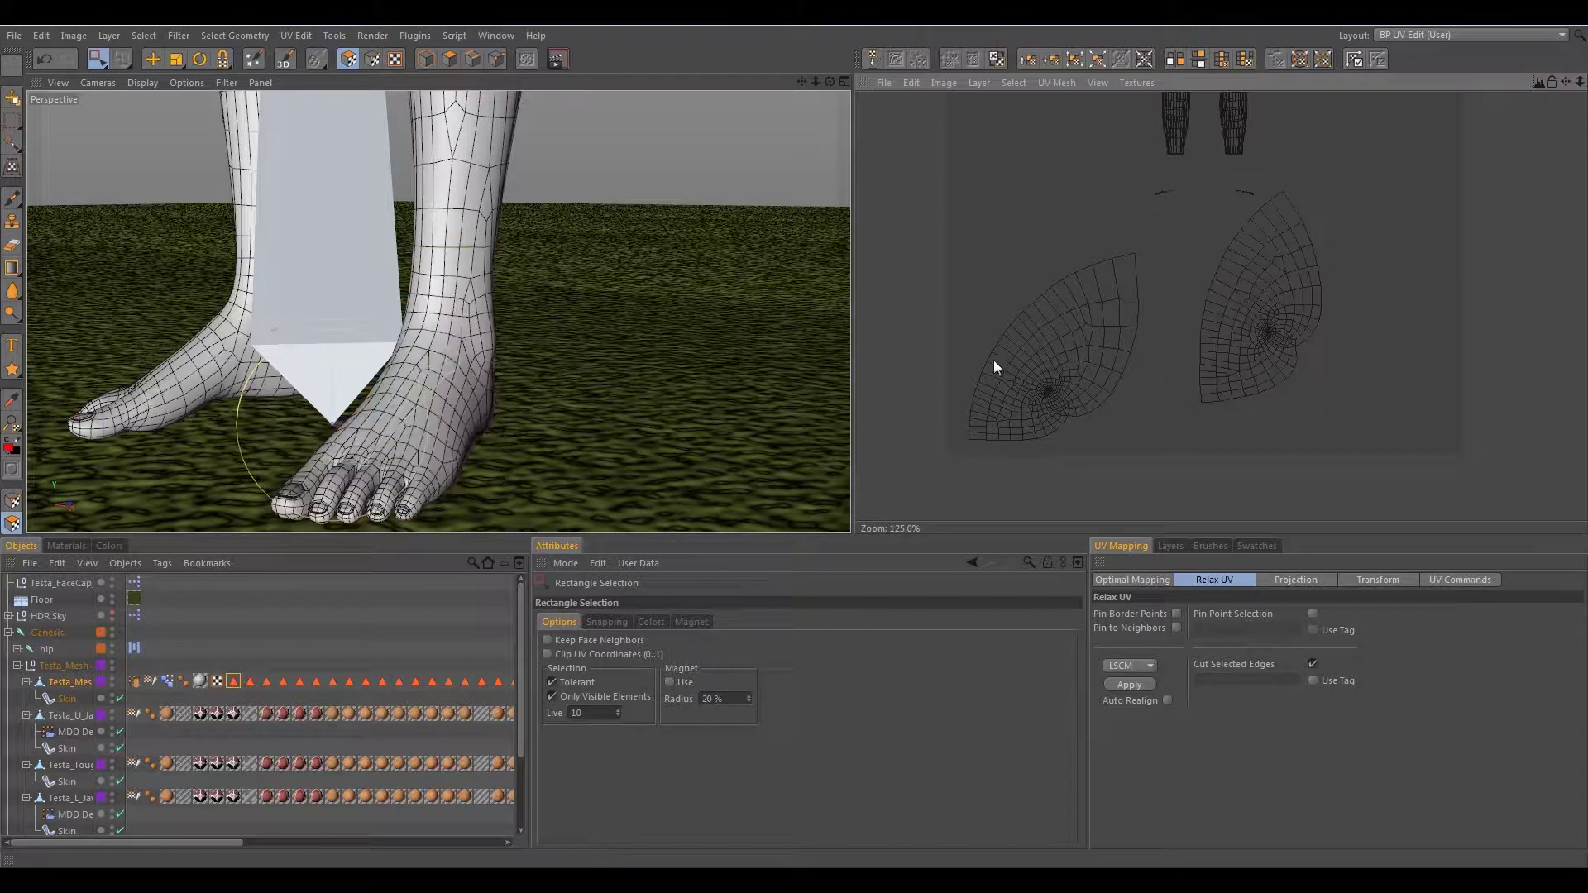
- Box-select the other foot's UV island to identify its foot on the model, and clear the selection
left_click_drag(899, 234, 1159, 464)
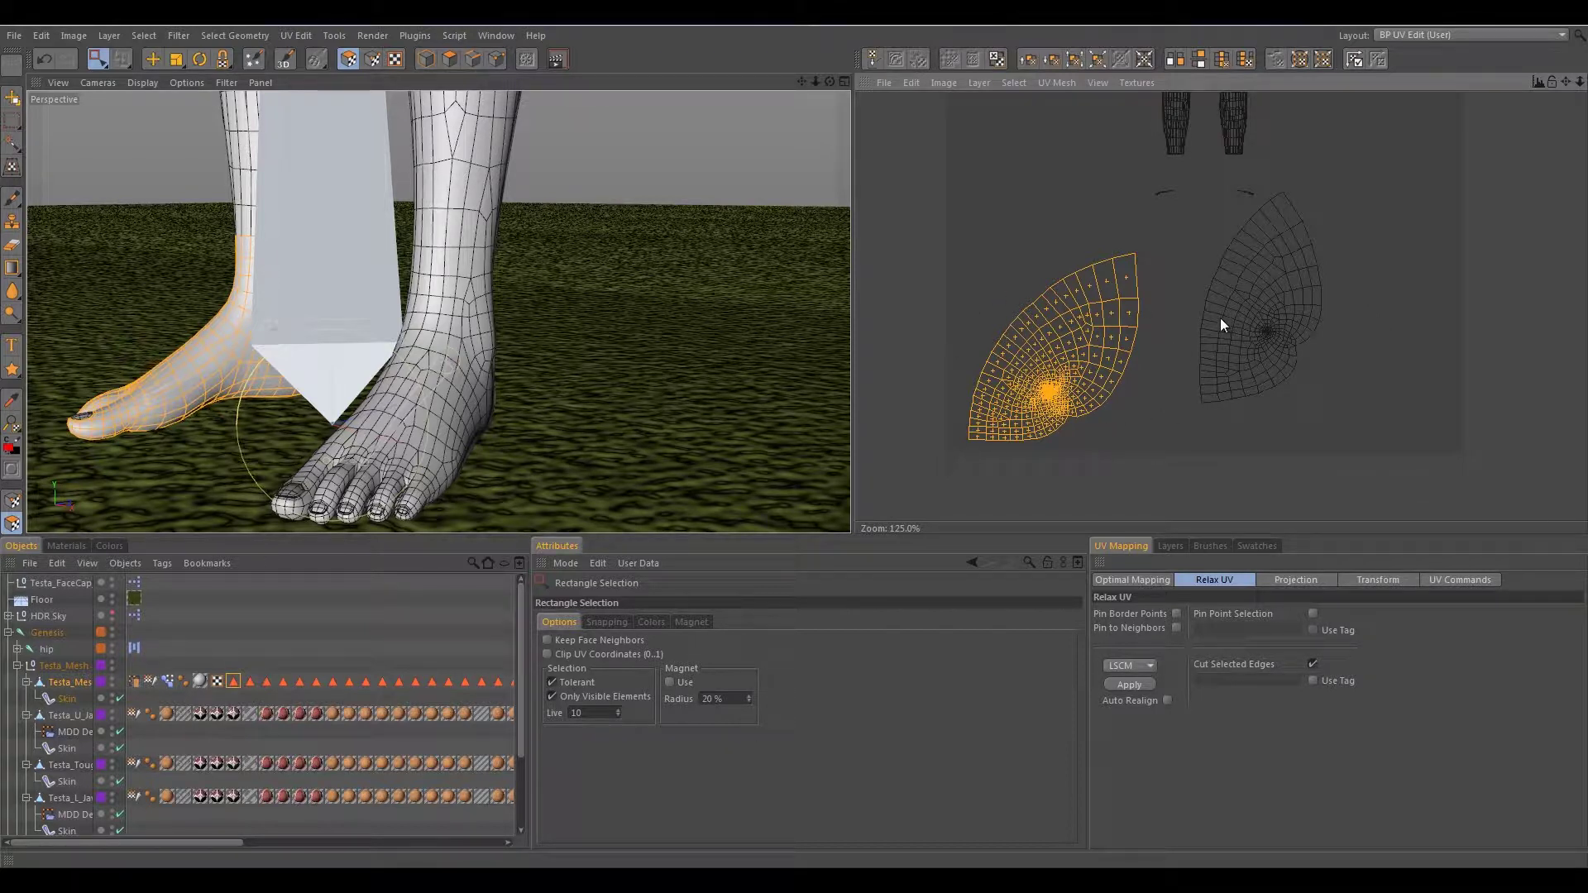
scroll(1222, 325, "down", 3)
middle_click_drag(1125, 259, 1195, 326, "alt")
left_click(1259, 350)
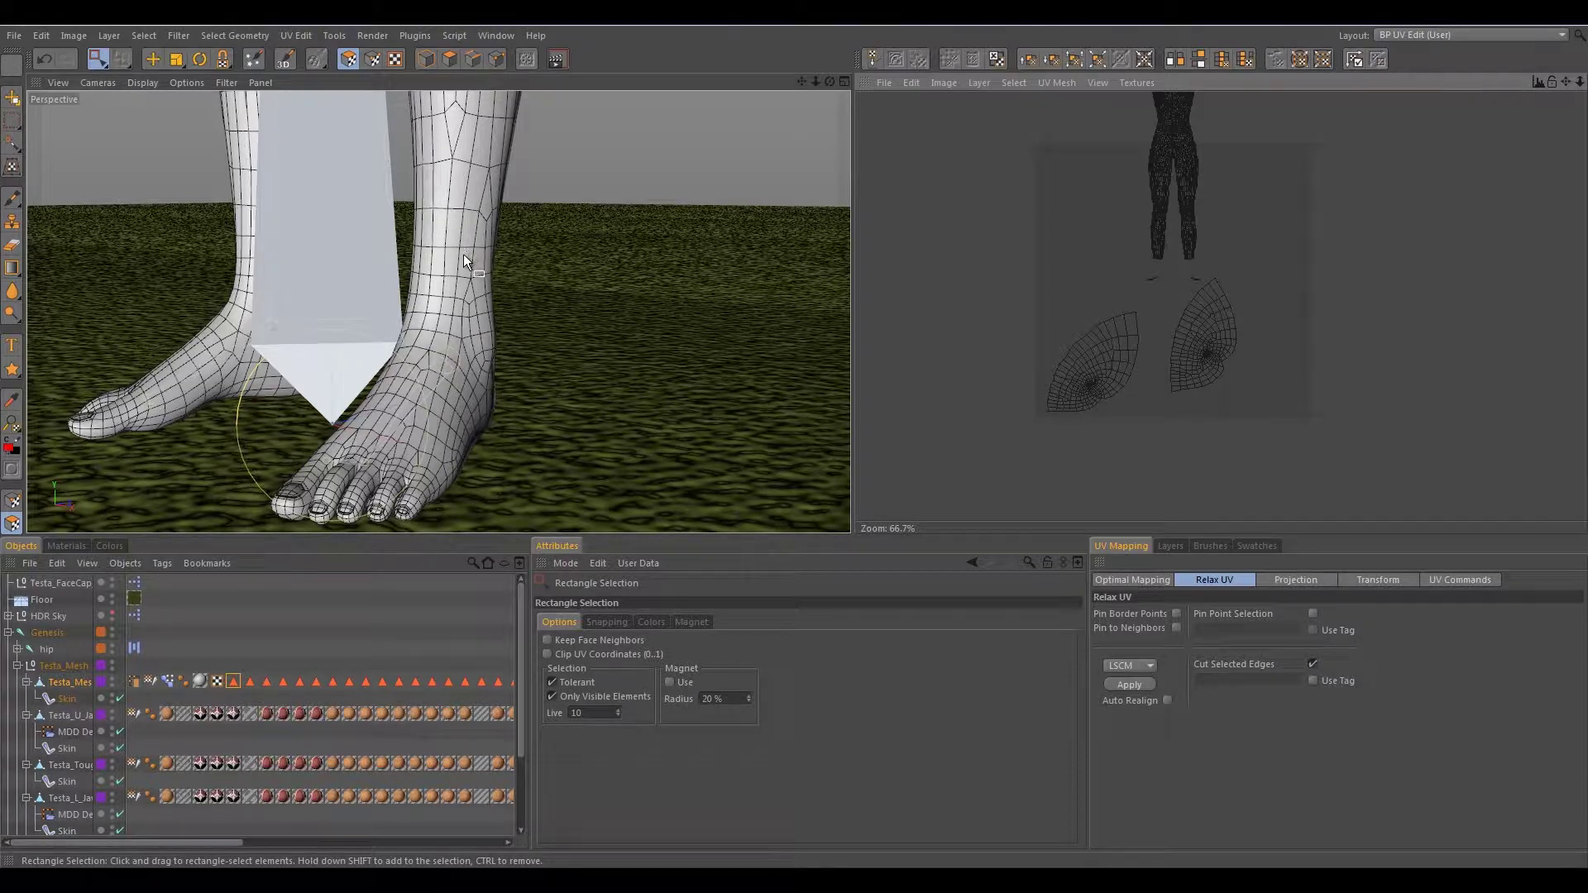
- Examine the polygon flow around the toes and top of the foot on the model
left_click_drag(484, 264, 300, 418, "alt")
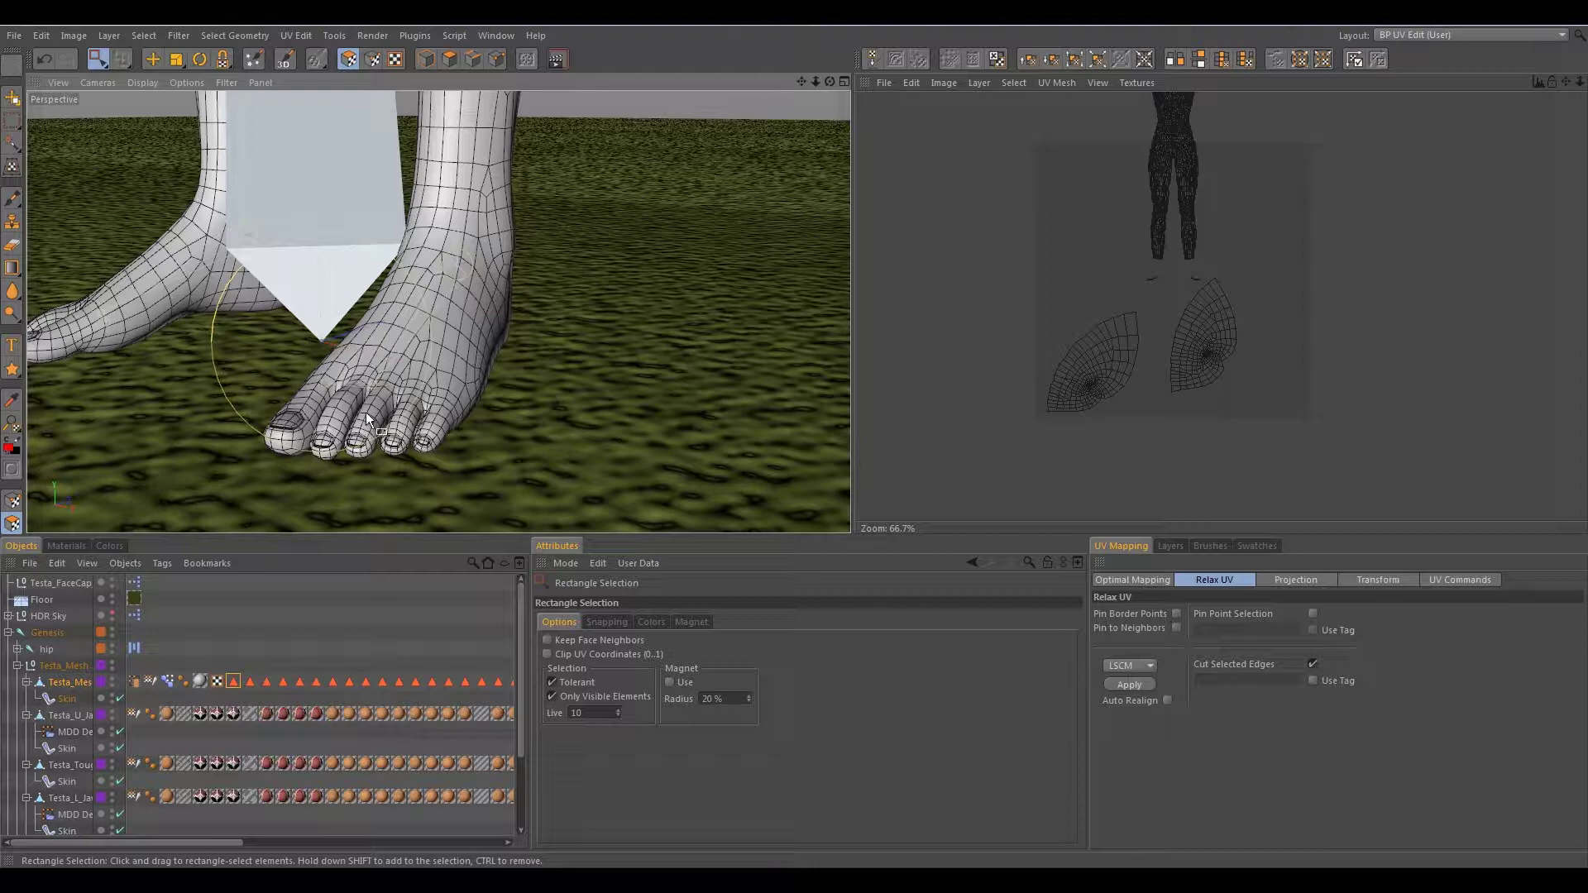
scroll(379, 414, "up", 5)
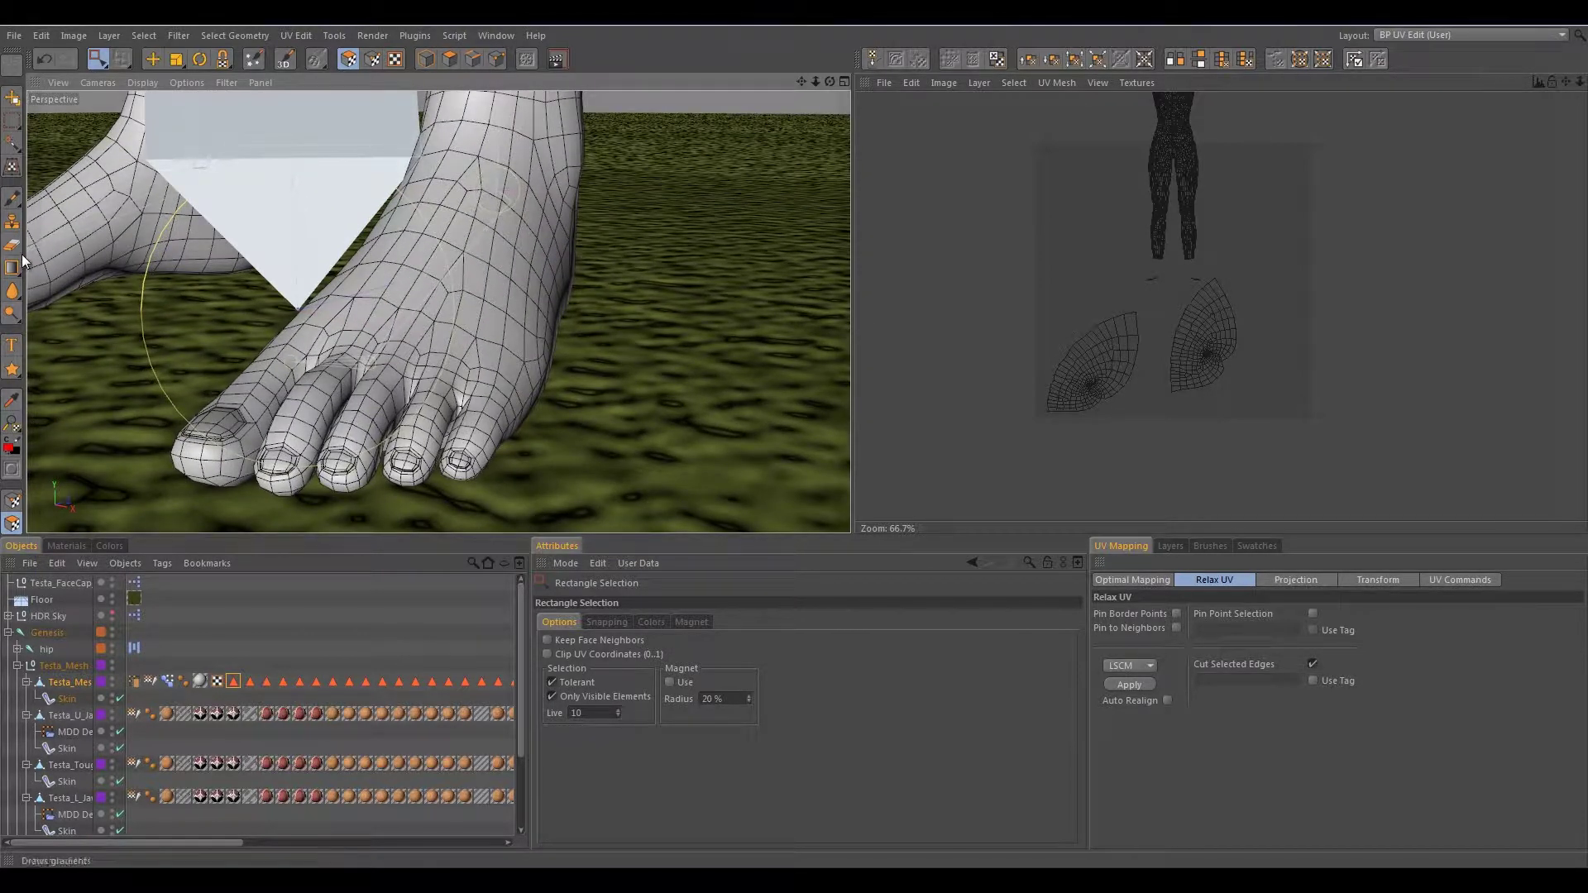
left_click_drag(420, 331, 397, 419, "alt")
scroll(443, 265, "down", 4)
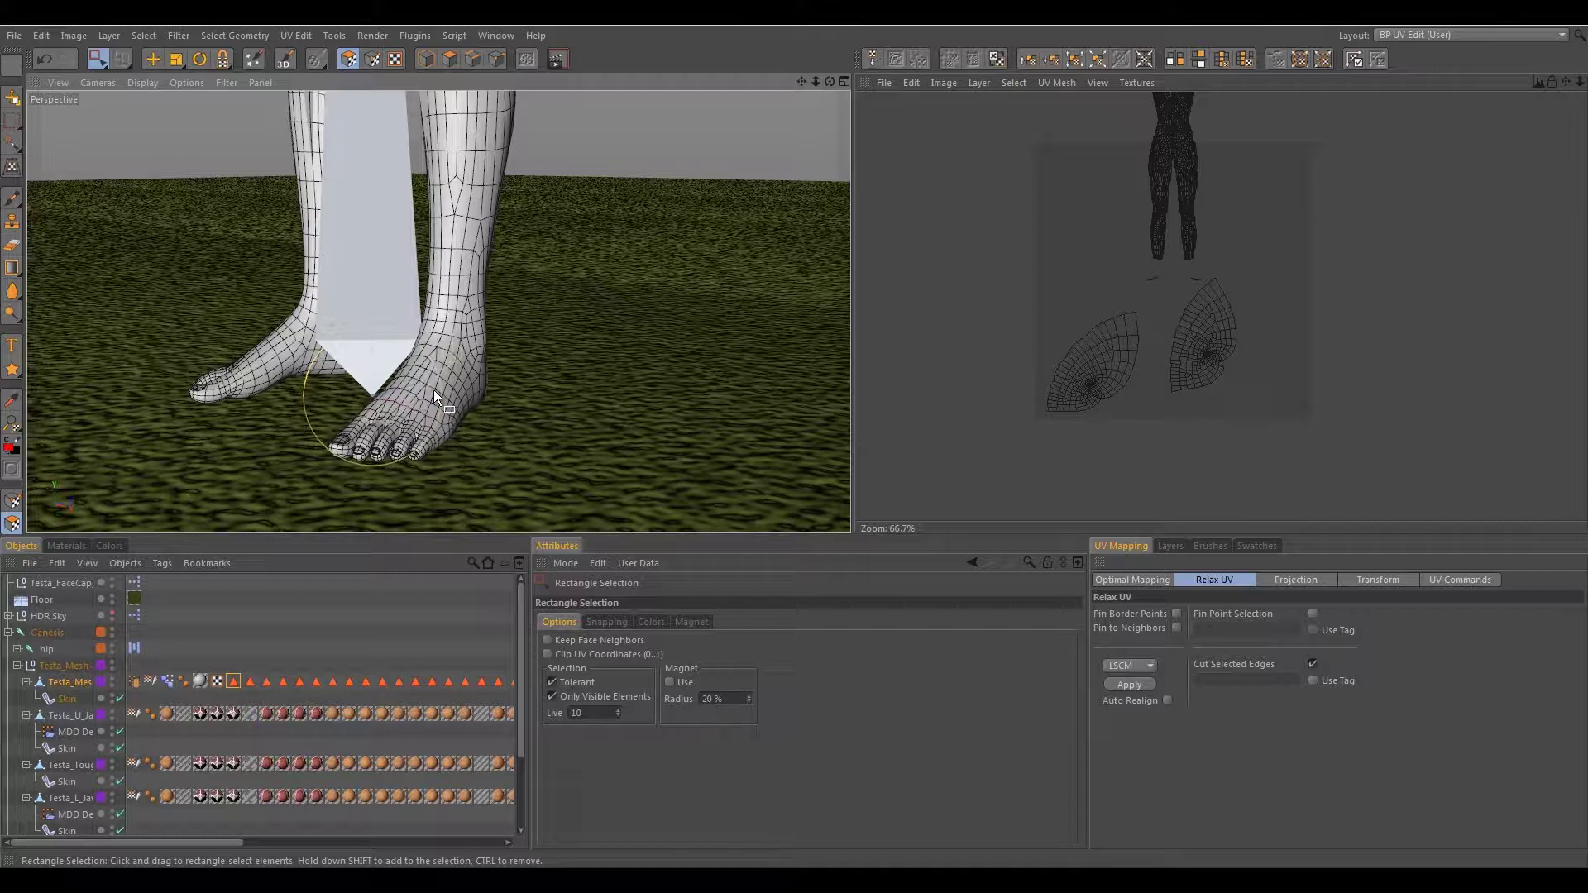
left_click_drag(434, 390, 394, 376, "alt")
- Examine the mesh of the legs, torso, arms and head from the front of the character
right_click_drag(440, 392, 414, 251, "alt")
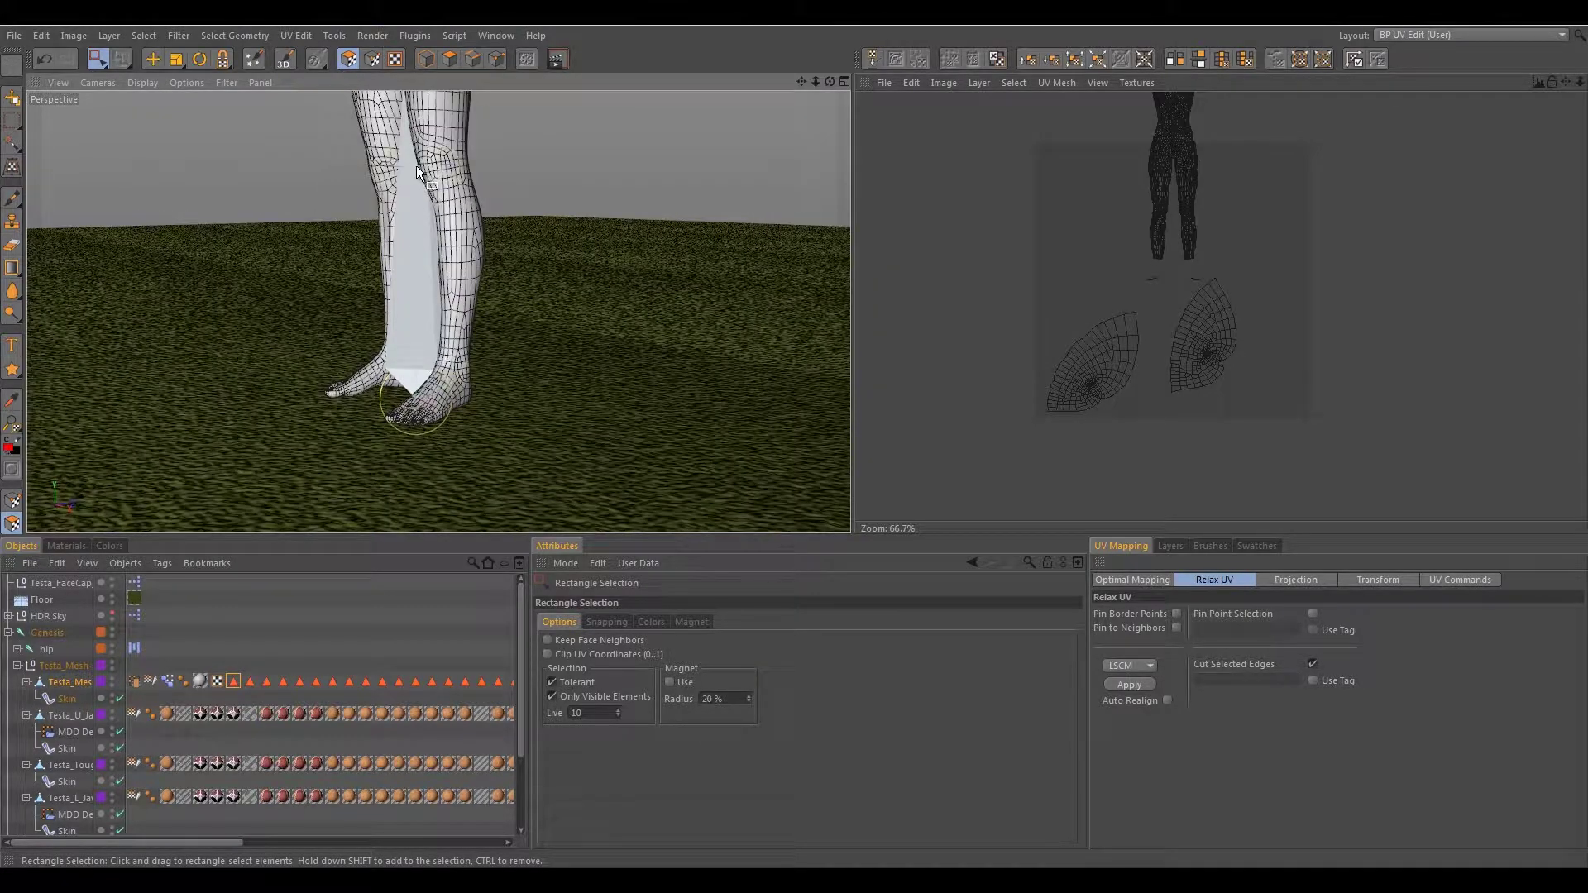
middle_click_drag(445, 150, 498, 333, "alt")
middle_click_drag(469, 206, 479, 379, "alt")
middle_click_drag(469, 309, 470, 352, "alt")
left_click_drag(470, 353, 672, 359, "alt")
right_click_drag(447, 306, 459, 344, "alt")
middle_click_drag(459, 344, 468, 300, "alt")
right_click_drag(468, 248, 467, 296, "alt")
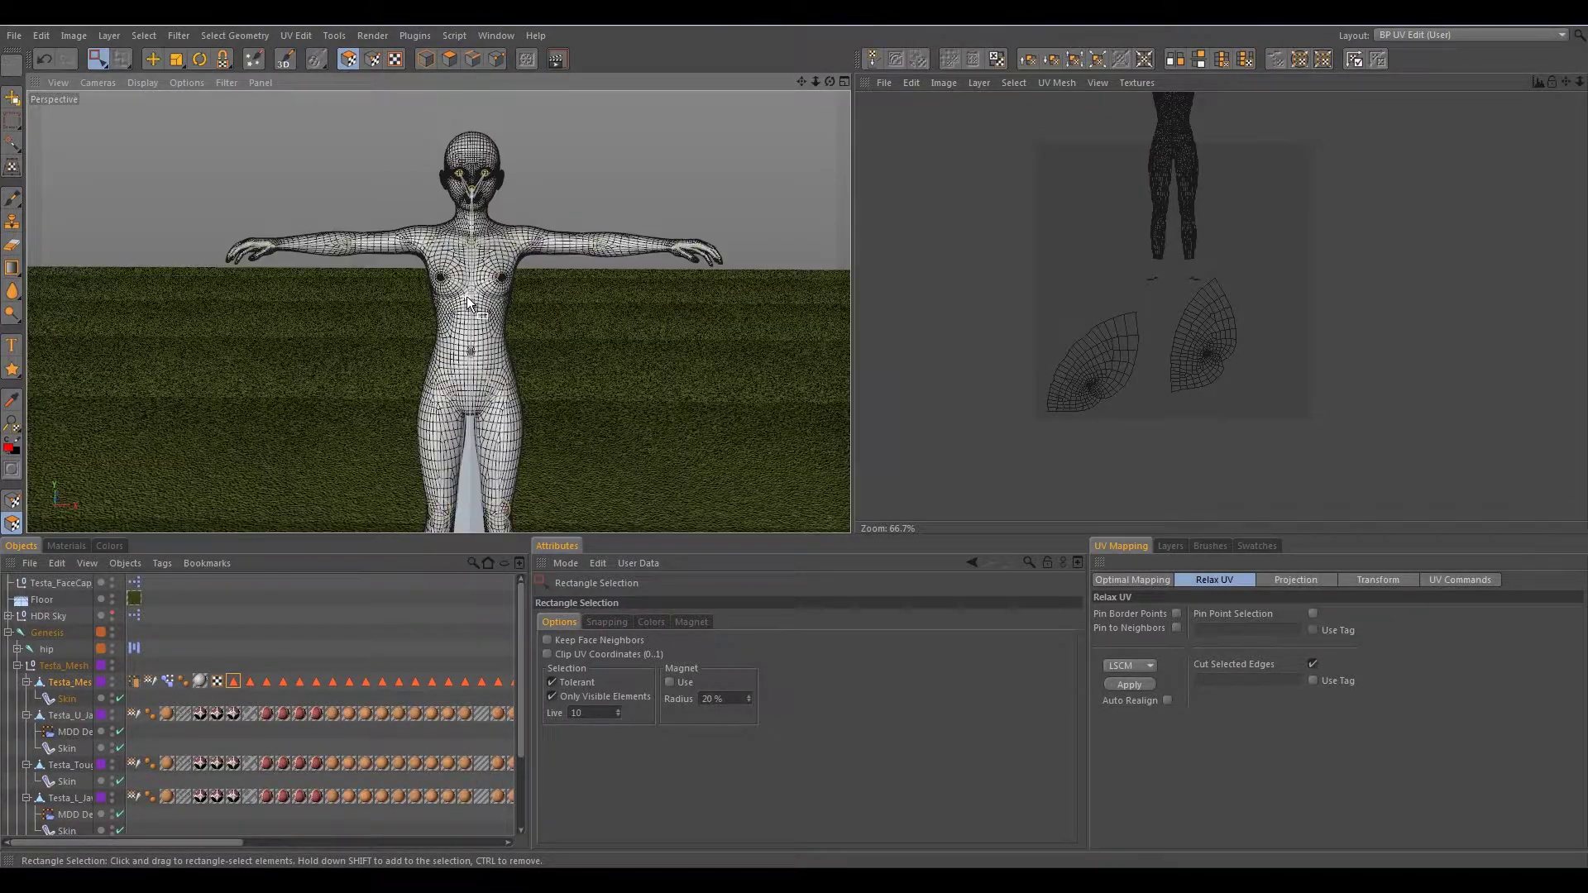
middle_click_drag(467, 296, 446, 331, "alt")
mouse_move(445, 361)
left_mouse_down("alt")
mouse_move(301, 344)
mouse_move(531, 378)
mouse_move(505, 356)
mouse_move(348, 345)
mouse_move(435, 344)
left_mouse_up("alt")
right_click_drag(435, 344, 464, 367, "alt")
mouse_move(458, 289)
left_mouse_down("alt")
mouse_move(337, 299)
mouse_move(466, 294)
left_mouse_up("alt")
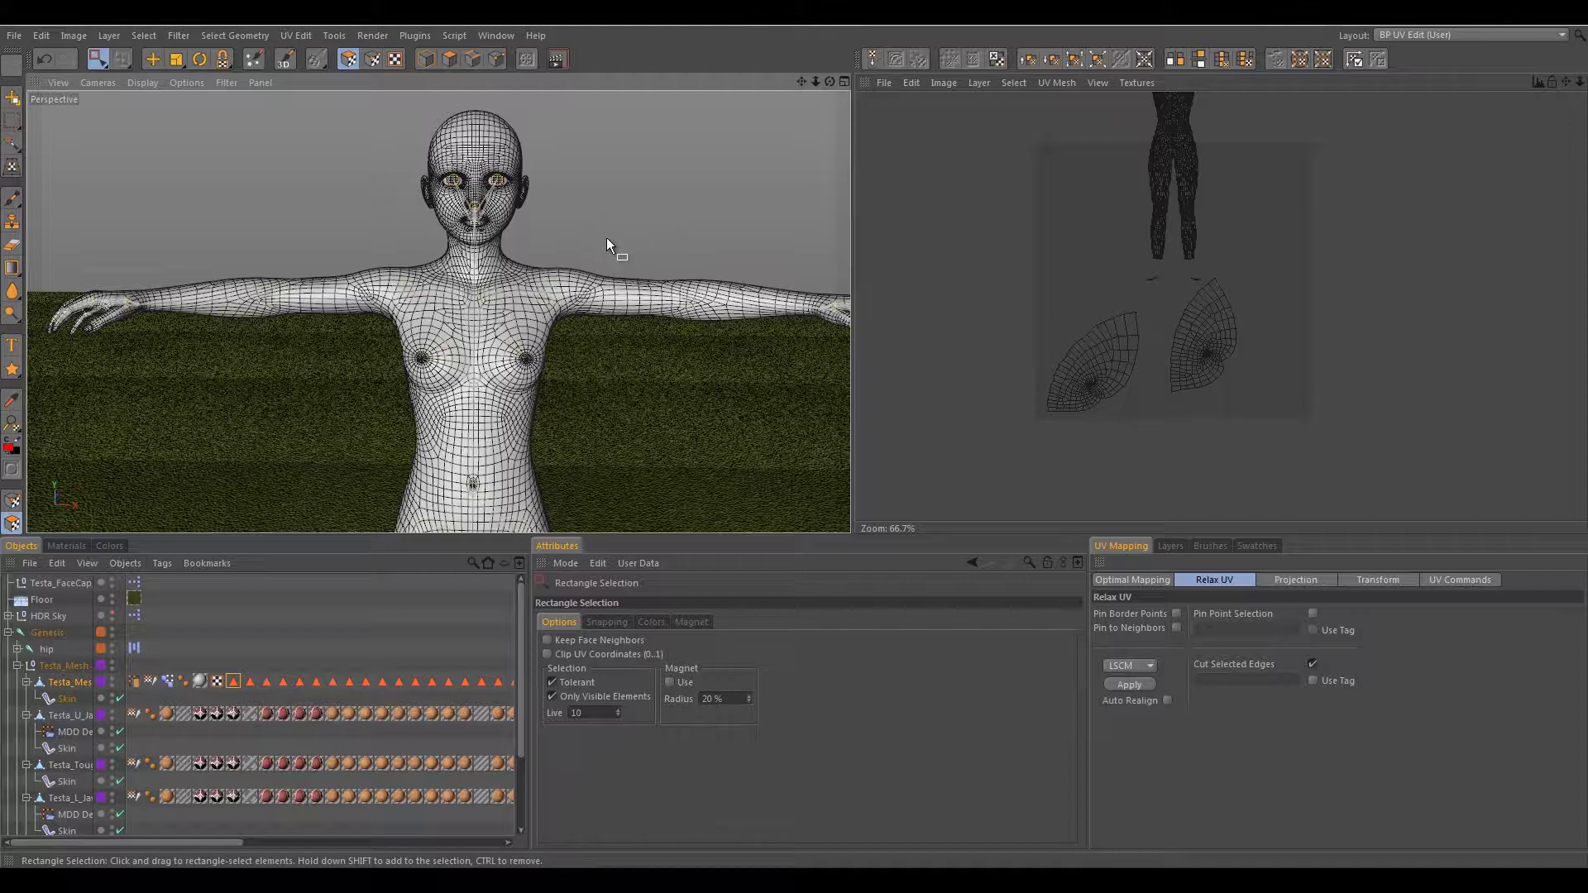
left_click_drag(544, 256, 436, 184, "alt")
scroll(463, 208, "up", 7)
middle_click_drag(460, 220, 460, 319, "alt")
left_click_drag(460, 320, 440, 312, "alt")
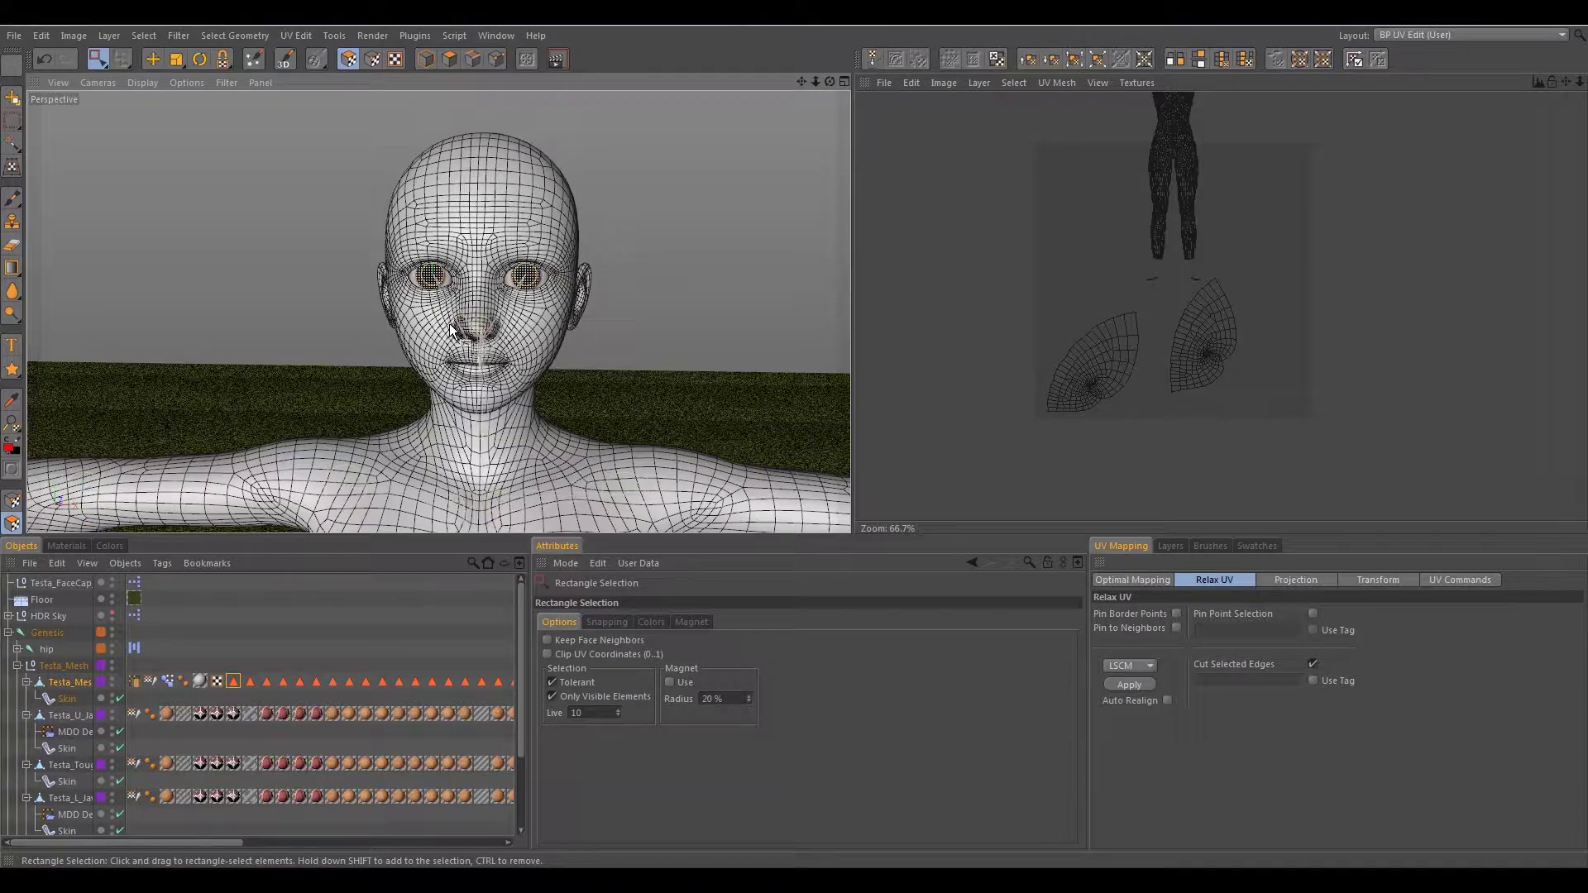
- Examine the polygon flow of the face, chest and waist from the front and both sides of the character
scroll(451, 329, "up", 2)
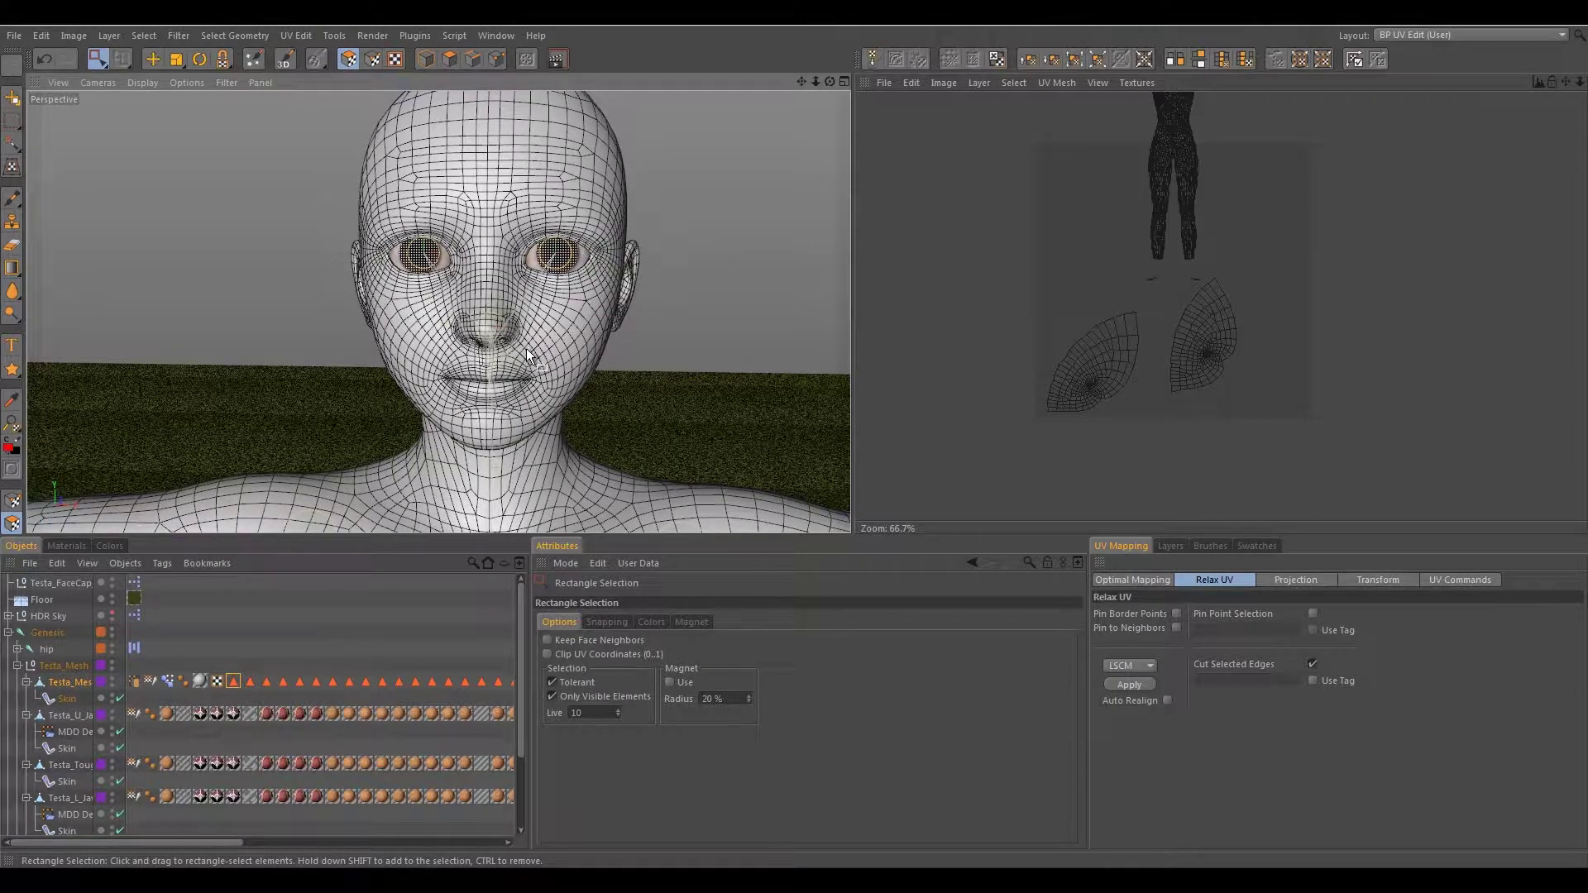
scroll(527, 352, "down", 4)
middle_click_drag(521, 486, 486, 420, "alt")
scroll(486, 432, "down", 3)
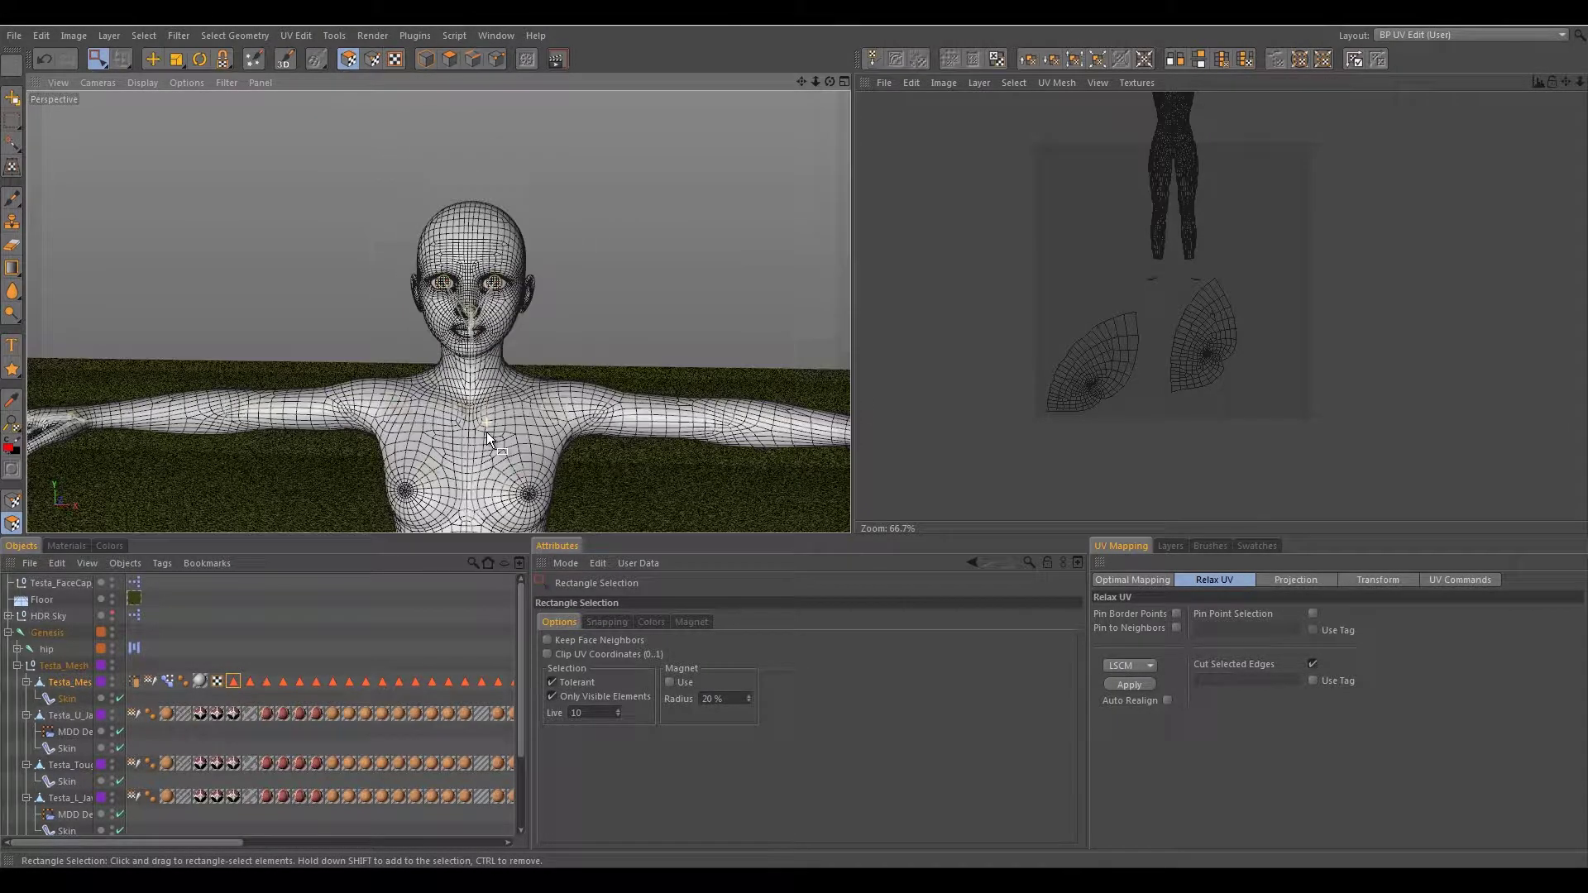
middle_click_drag(500, 526, 473, 345, "alt")
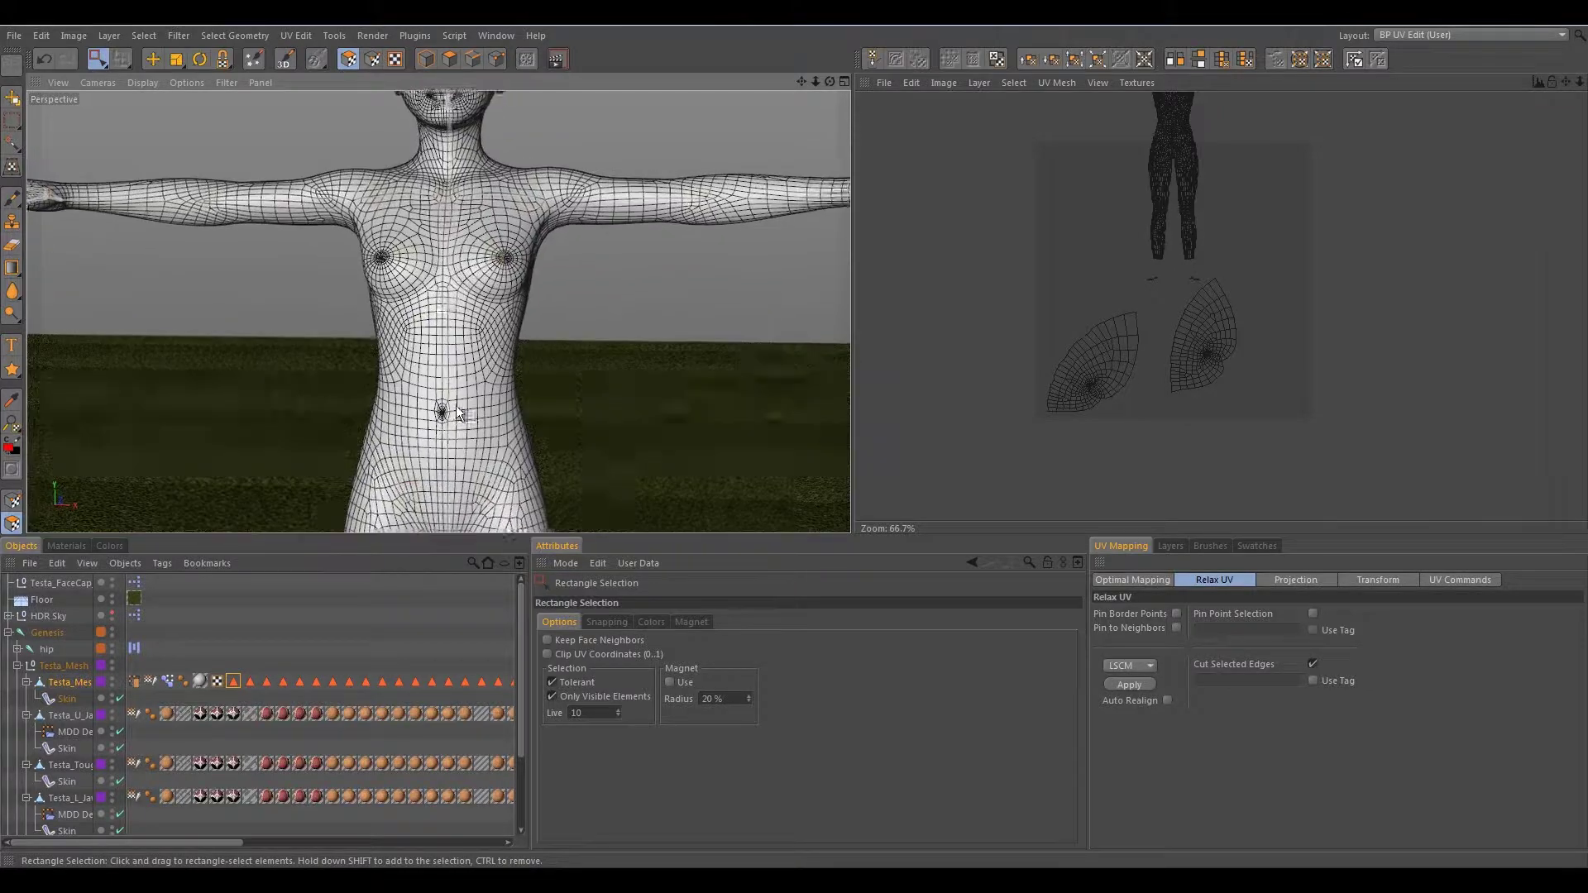
left_click_drag(459, 412, 410, 377, "alt")
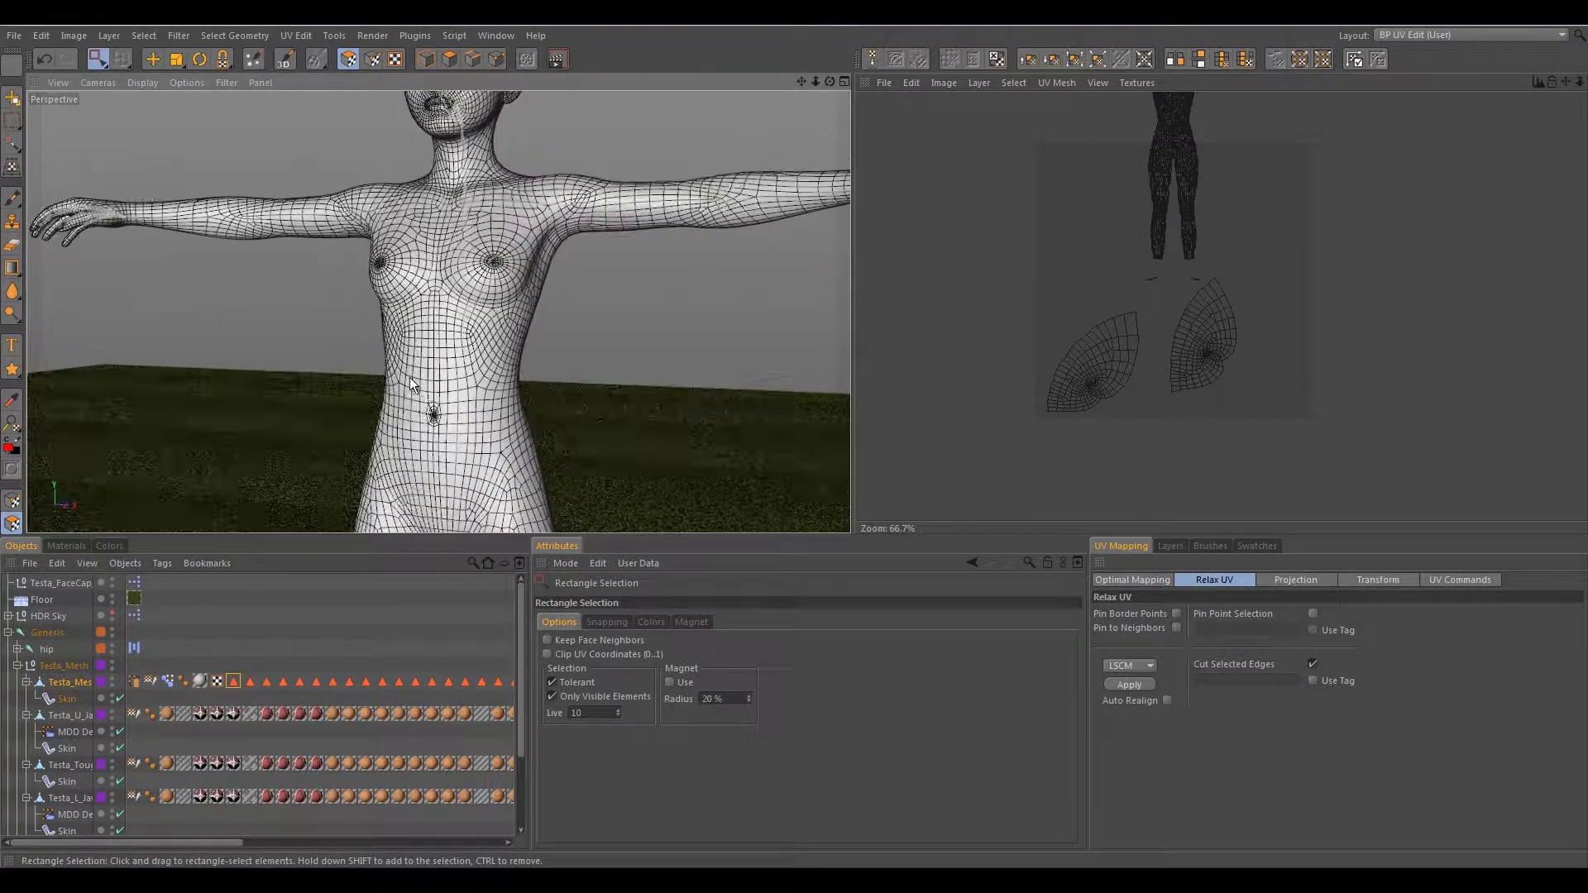
middle_click_drag(410, 378, 444, 451, "alt")
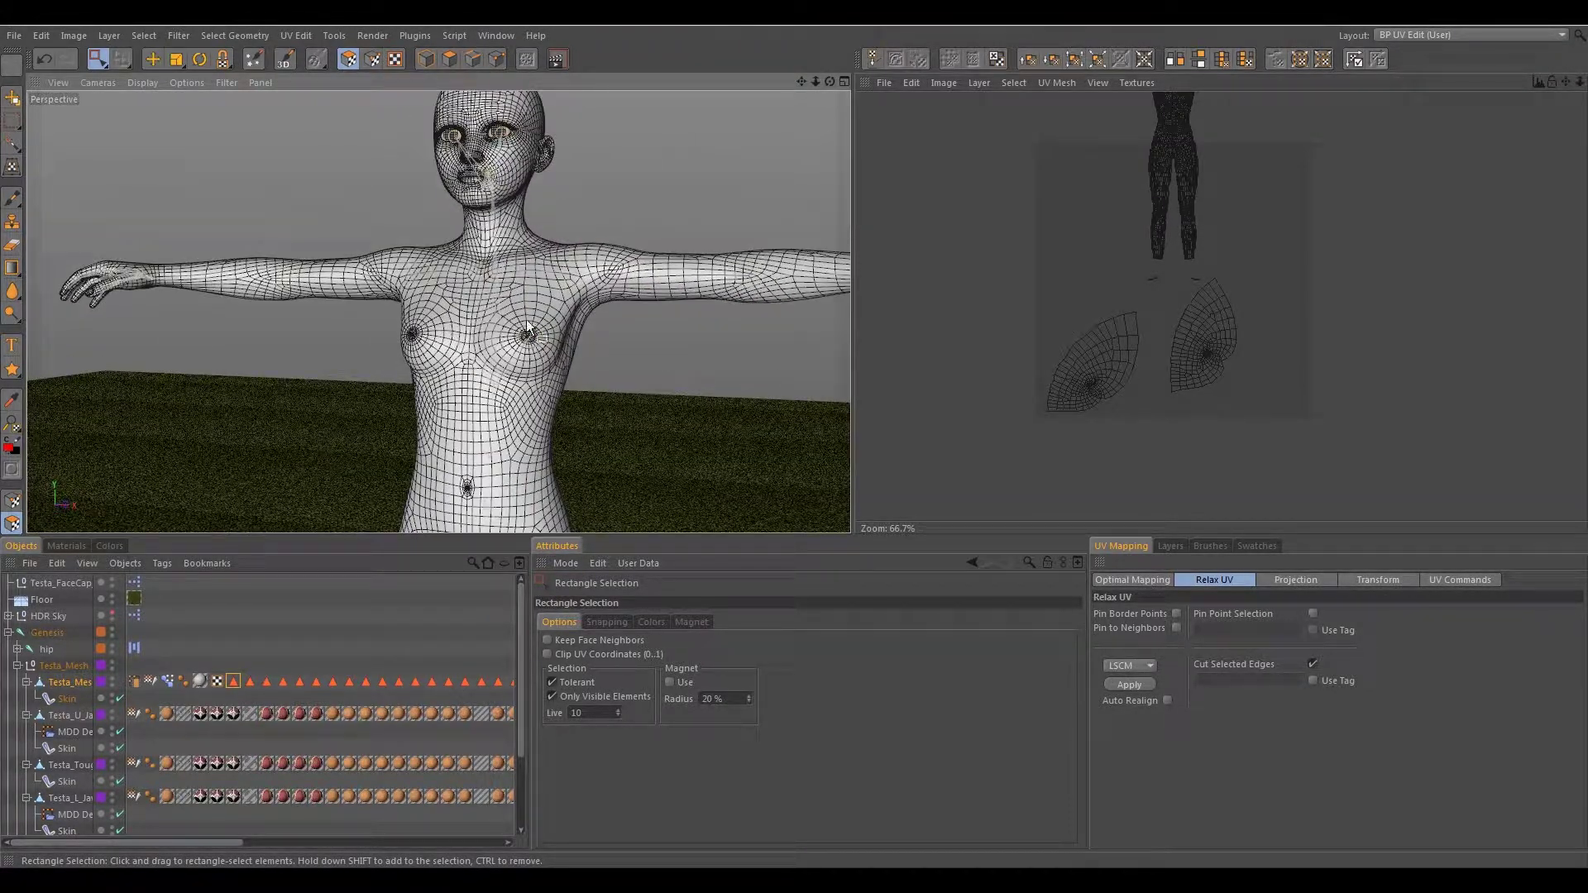
left_click_drag(496, 356, 631, 386, "alt")
scroll(409, 321, "up", 5)
left_click_drag(445, 346, 479, 390, "alt")
scroll(408, 384, "down", 4)
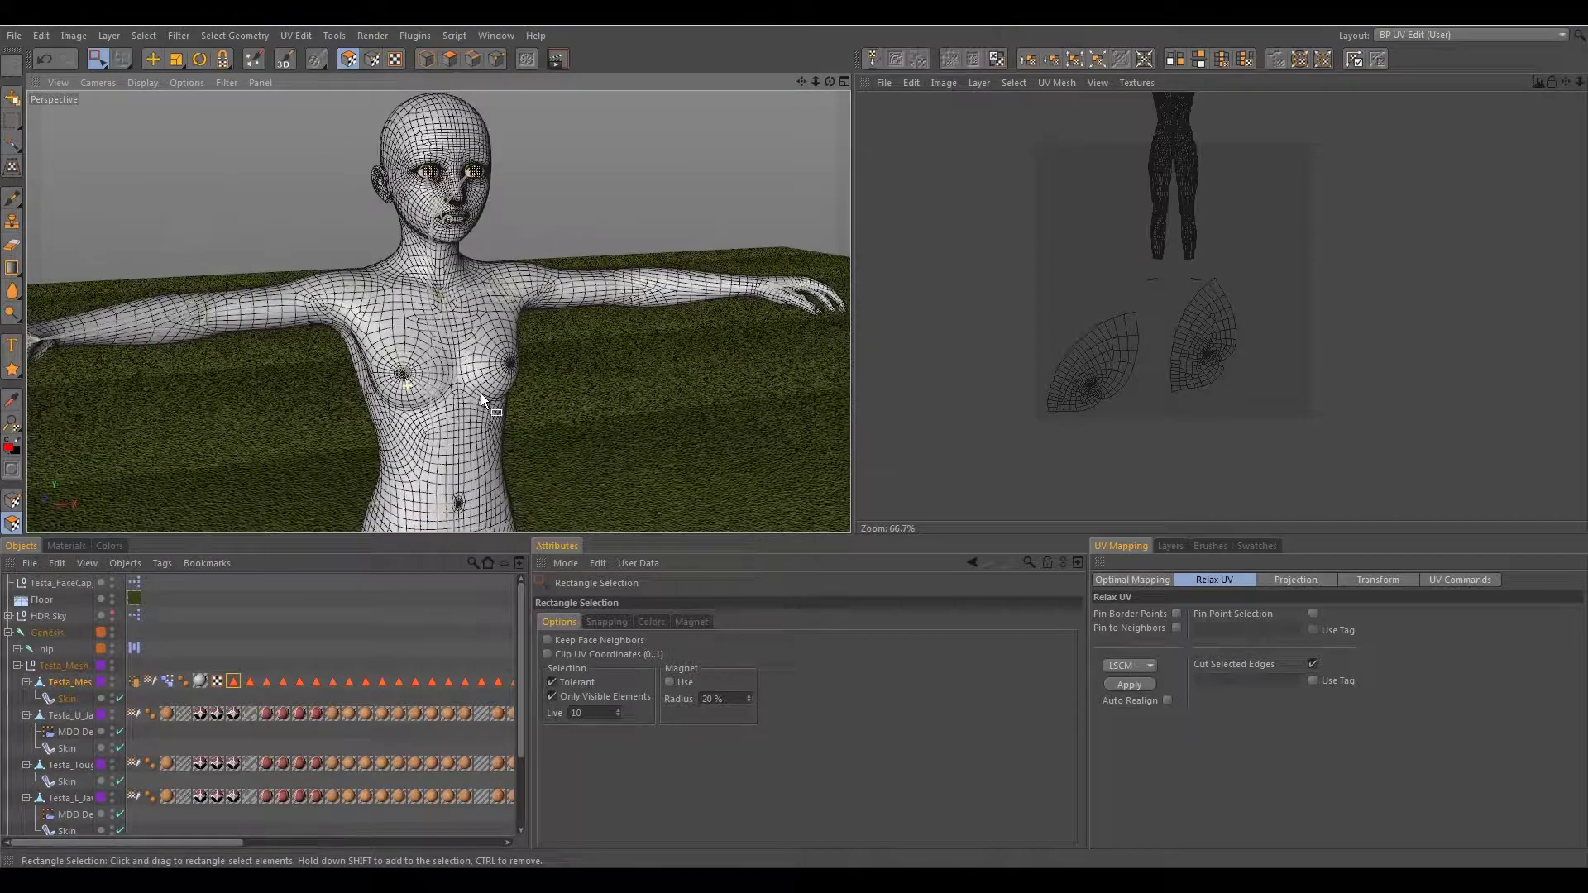
middle_click_drag(435, 374, 483, 286, "alt")
left_click_drag(497, 356, 424, 366, "alt")
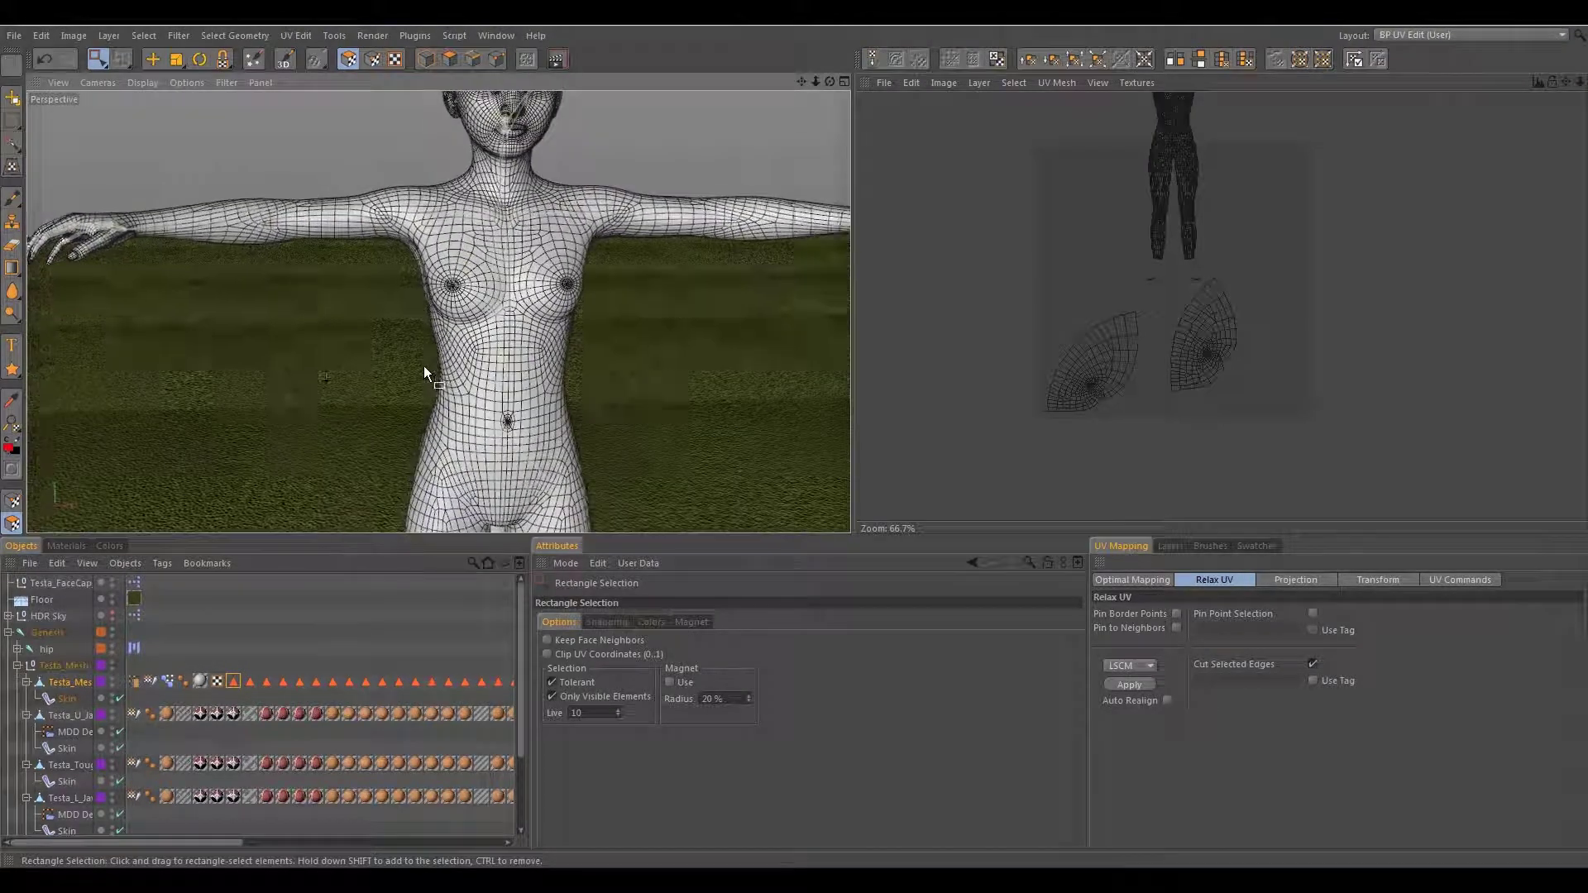
- Examine the mesh of the whole upper body, outstretched arms and hips from several angles
scroll(493, 405, "down", 2)
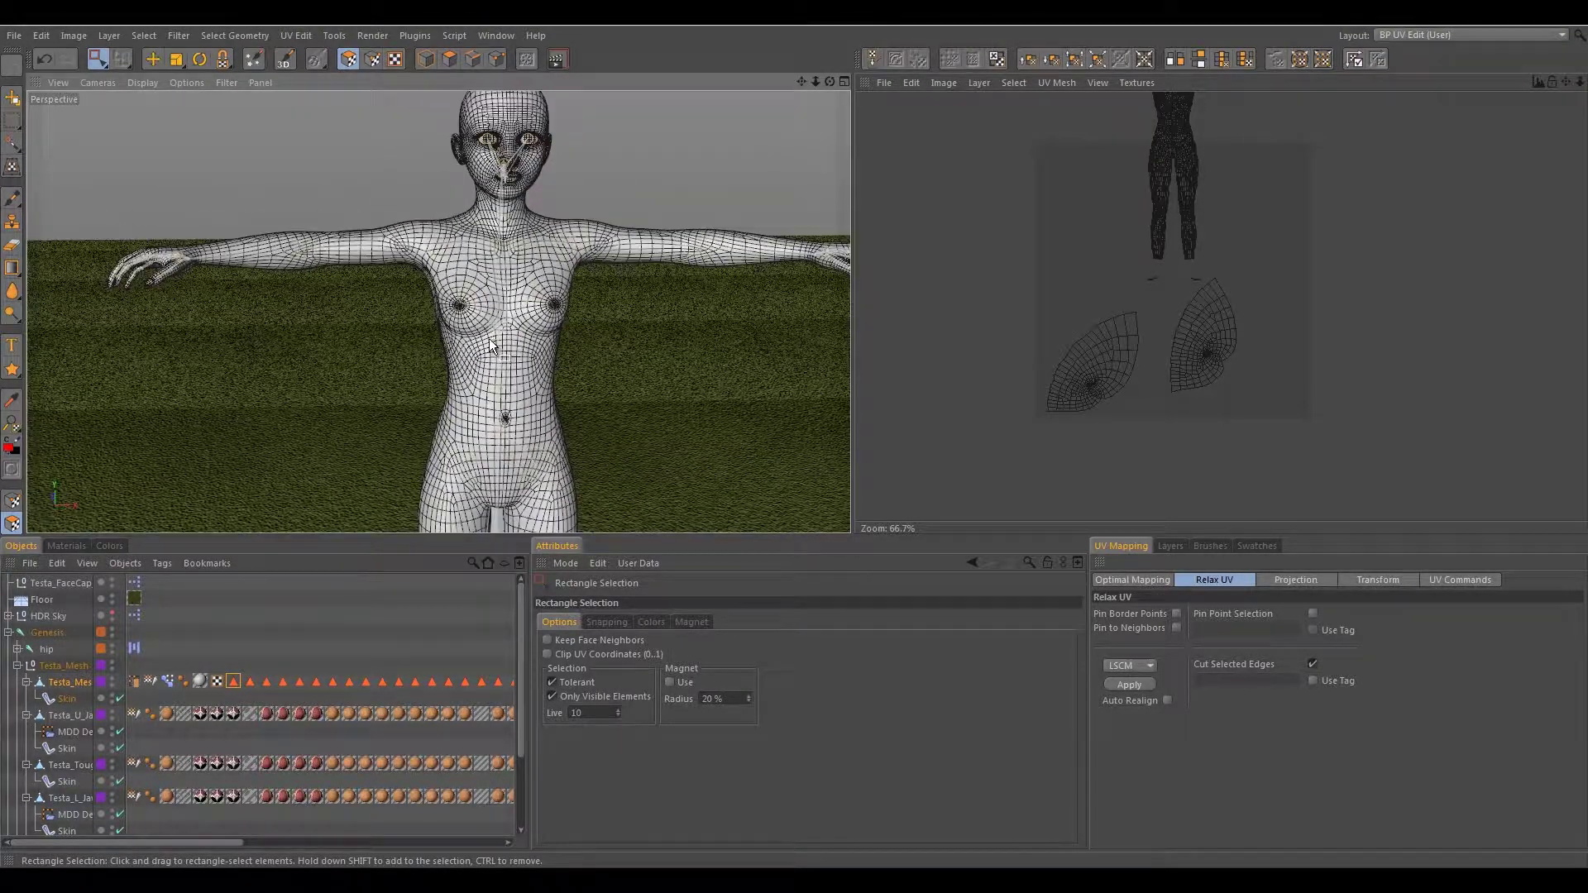
middle_click_drag(490, 340, 454, 374, "alt")
left_click_drag(456, 353, 388, 341, "alt")
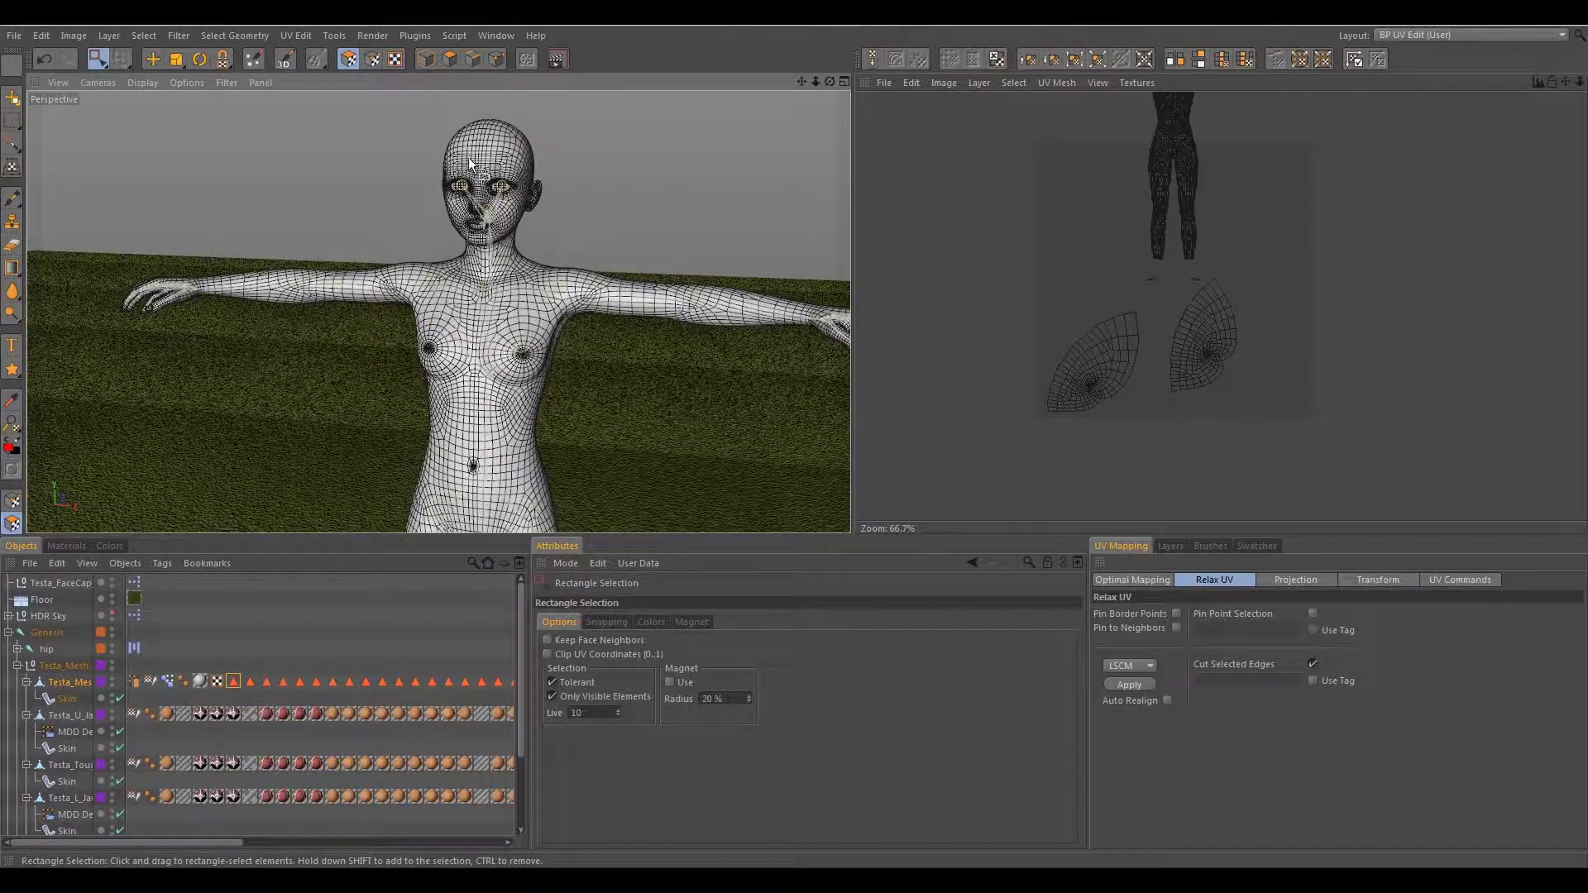
mouse_move(485, 303)
left_mouse_down("alt")
mouse_move(603, 308)
mouse_move(464, 286)
mouse_move(659, 286)
mouse_move(406, 287)
mouse_move(483, 291)
left_mouse_up("alt")
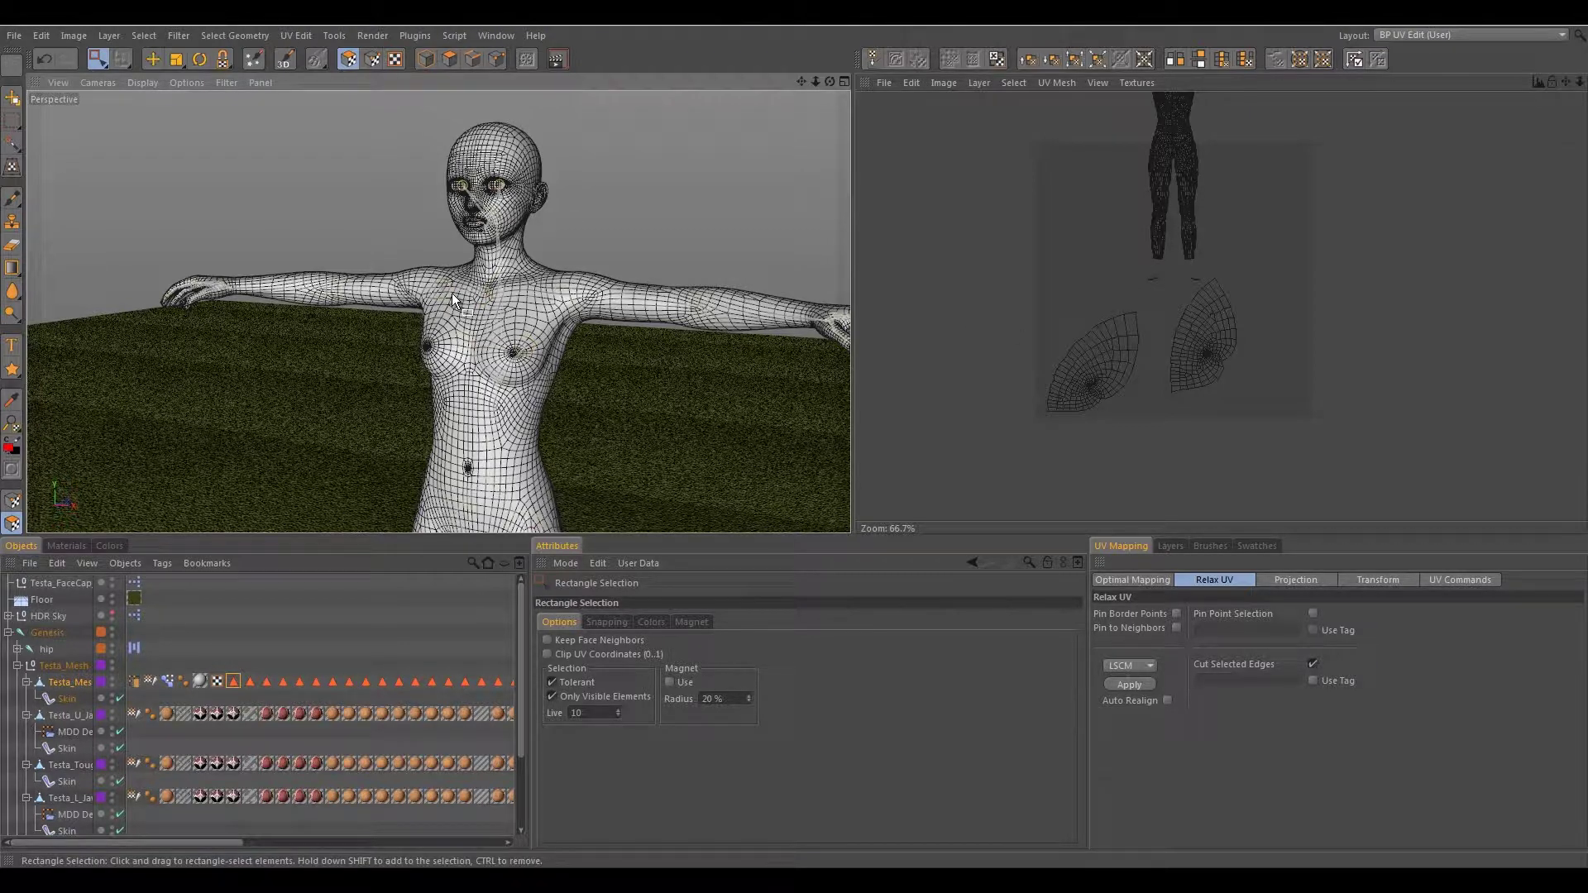
left_click_drag(450, 289, 379, 309, "alt")
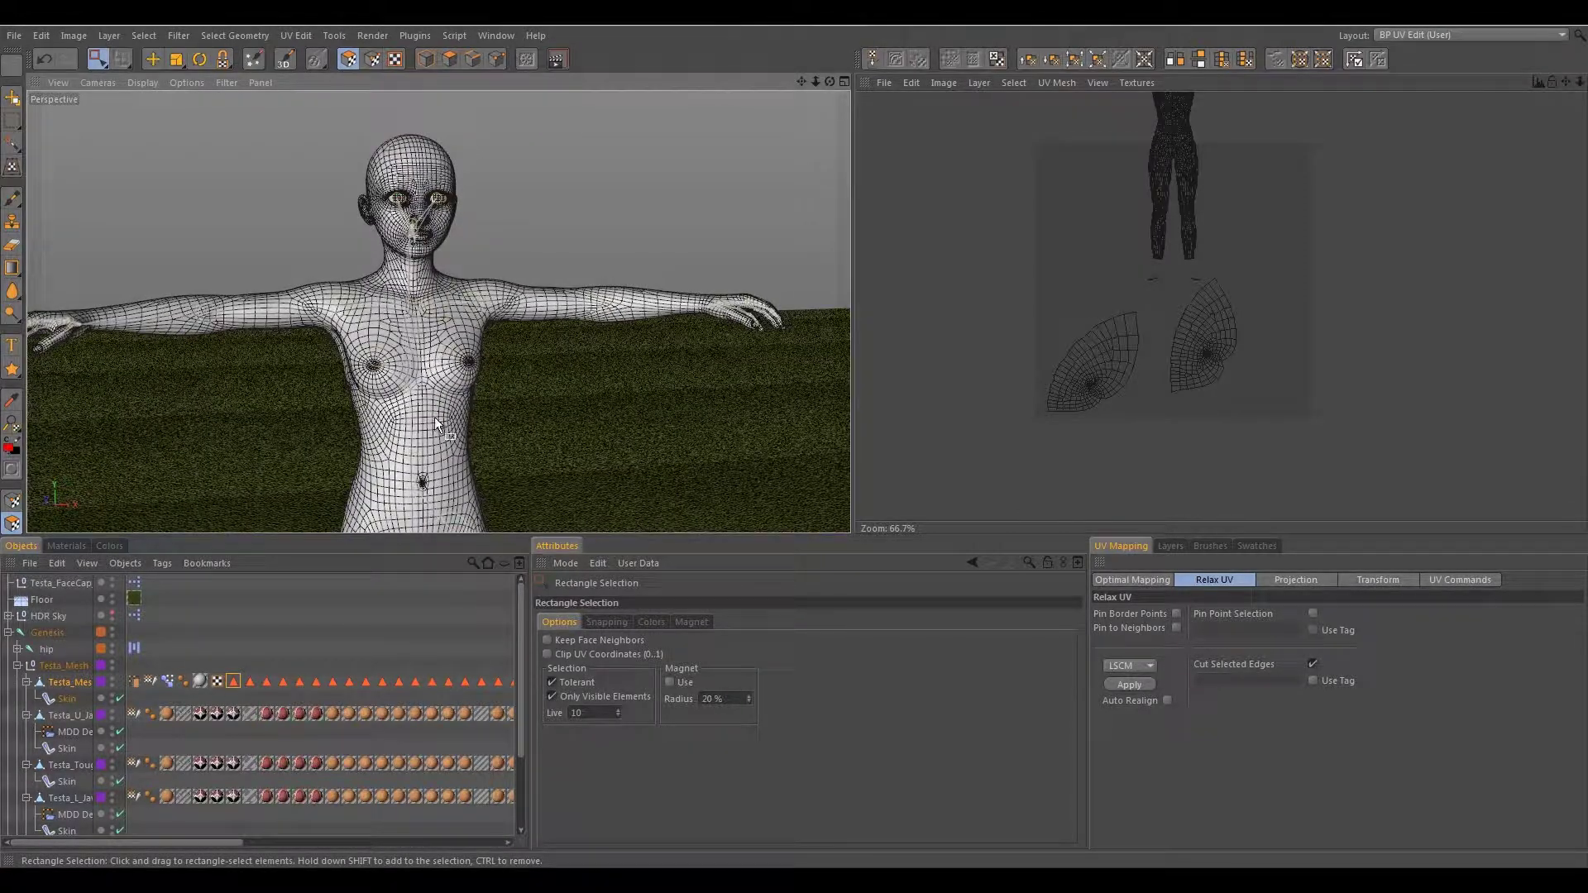
middle_click_drag(417, 399, 483, 346, "alt")
mouse_move(483, 345)
left_mouse_down("alt")
mouse_move(354, 373)
mouse_move(489, 369)
left_mouse_up("alt")
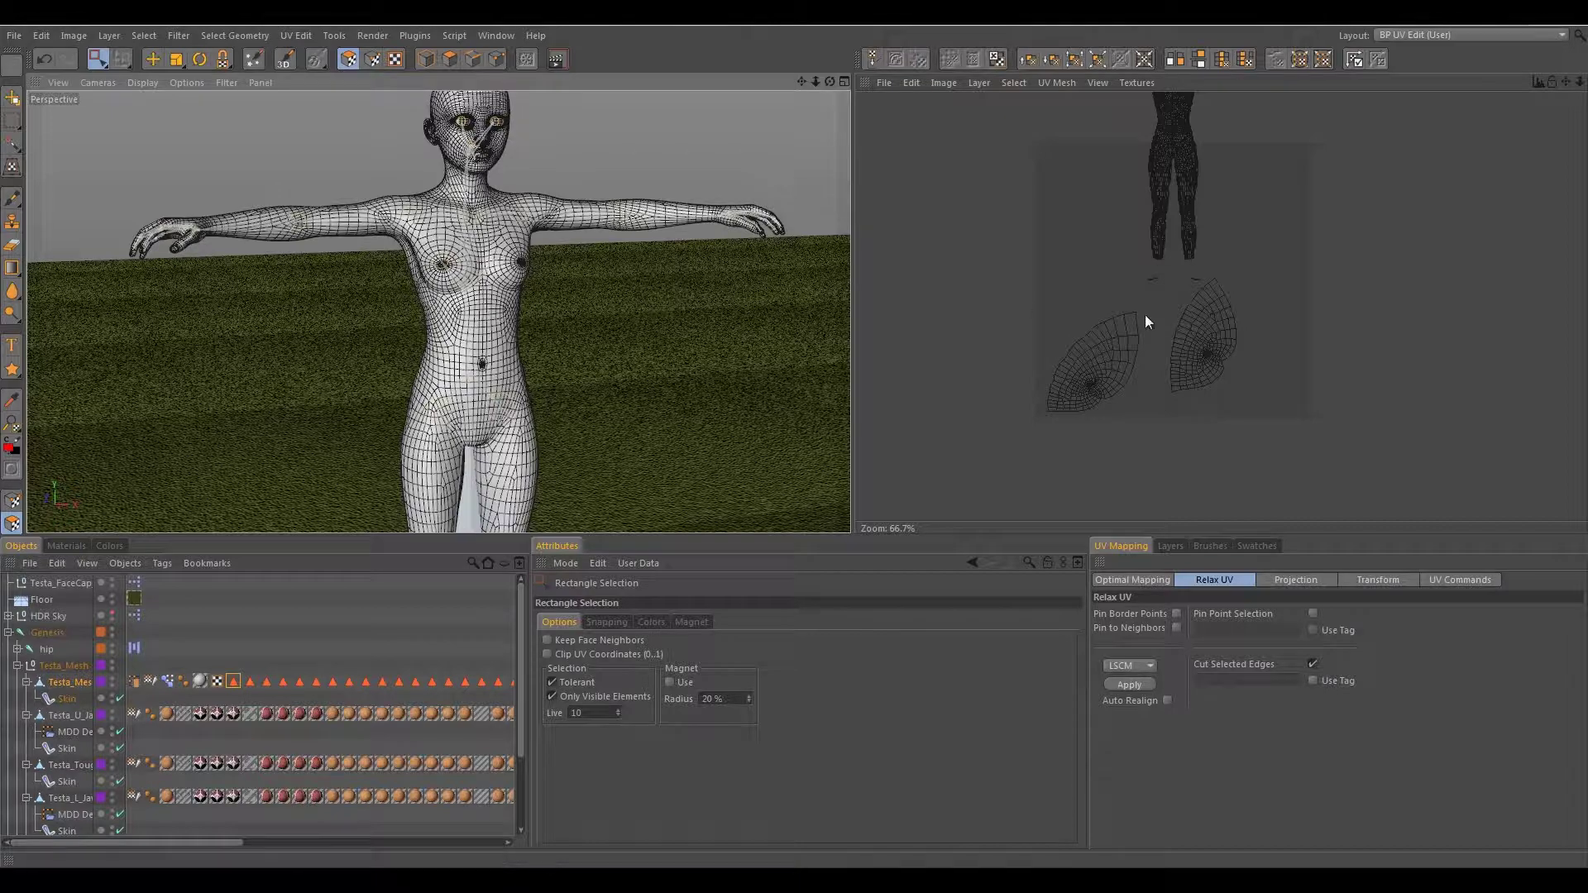
left_click_drag(478, 311, 315, 320, "alt")
left_click_drag(440, 287, 494, 353, "alt")
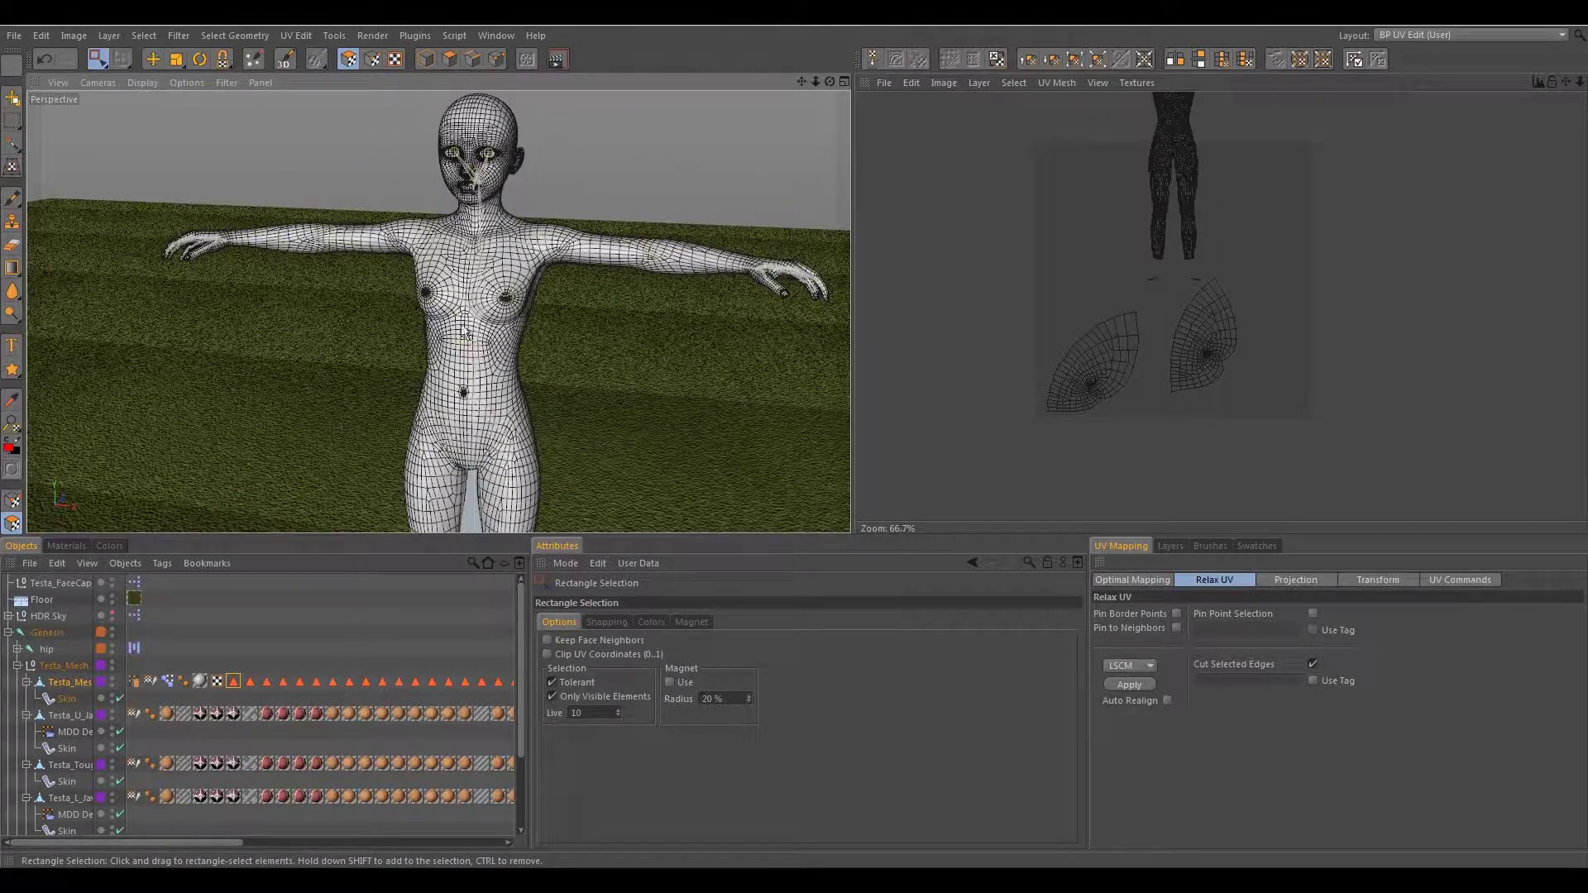
left_click_drag(464, 316, 569, 257, "alt")
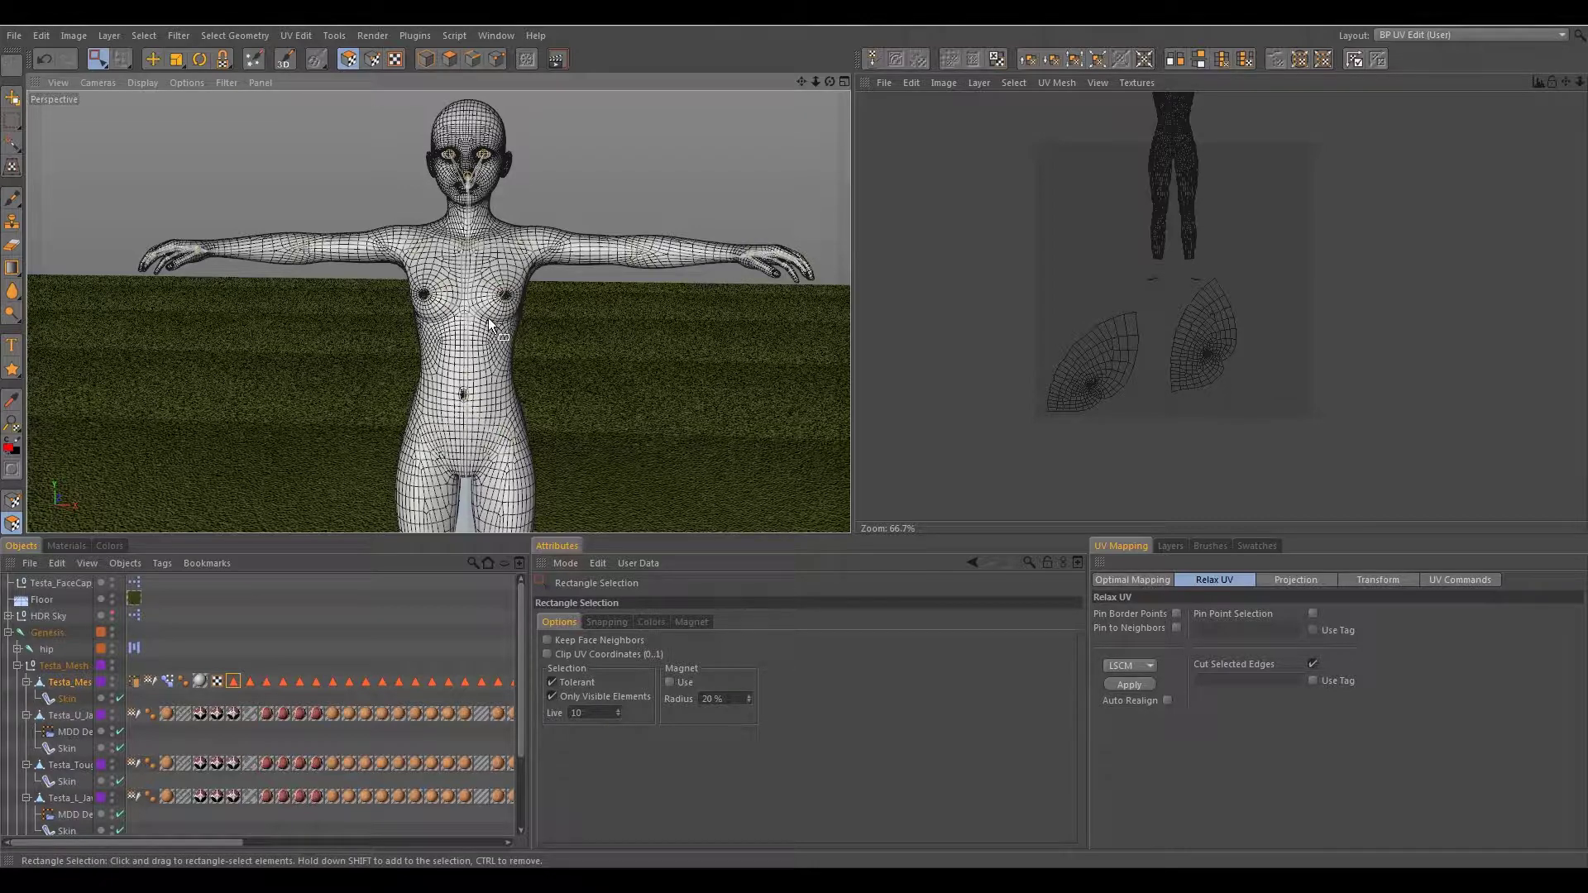
left_click_drag(464, 361, 486, 345, "alt")
middle_click_drag(486, 346, 535, 364, "alt")
left_click_drag(535, 368, 601, 281, "alt")
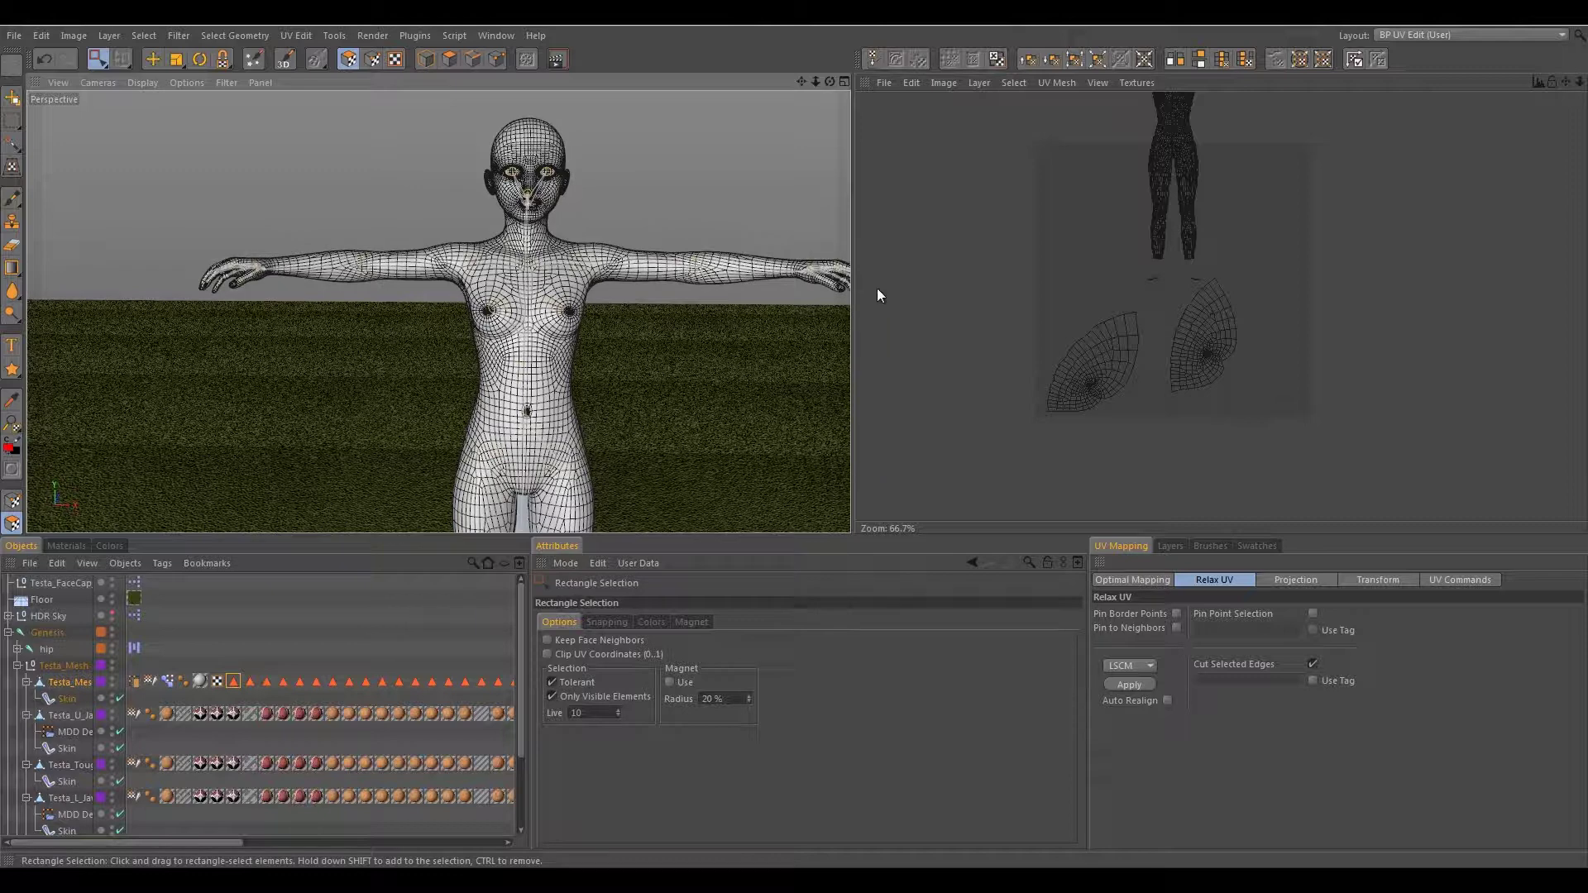
- Revert the project to its saved version, discarding the changes made to all textures
left_click(14, 35)
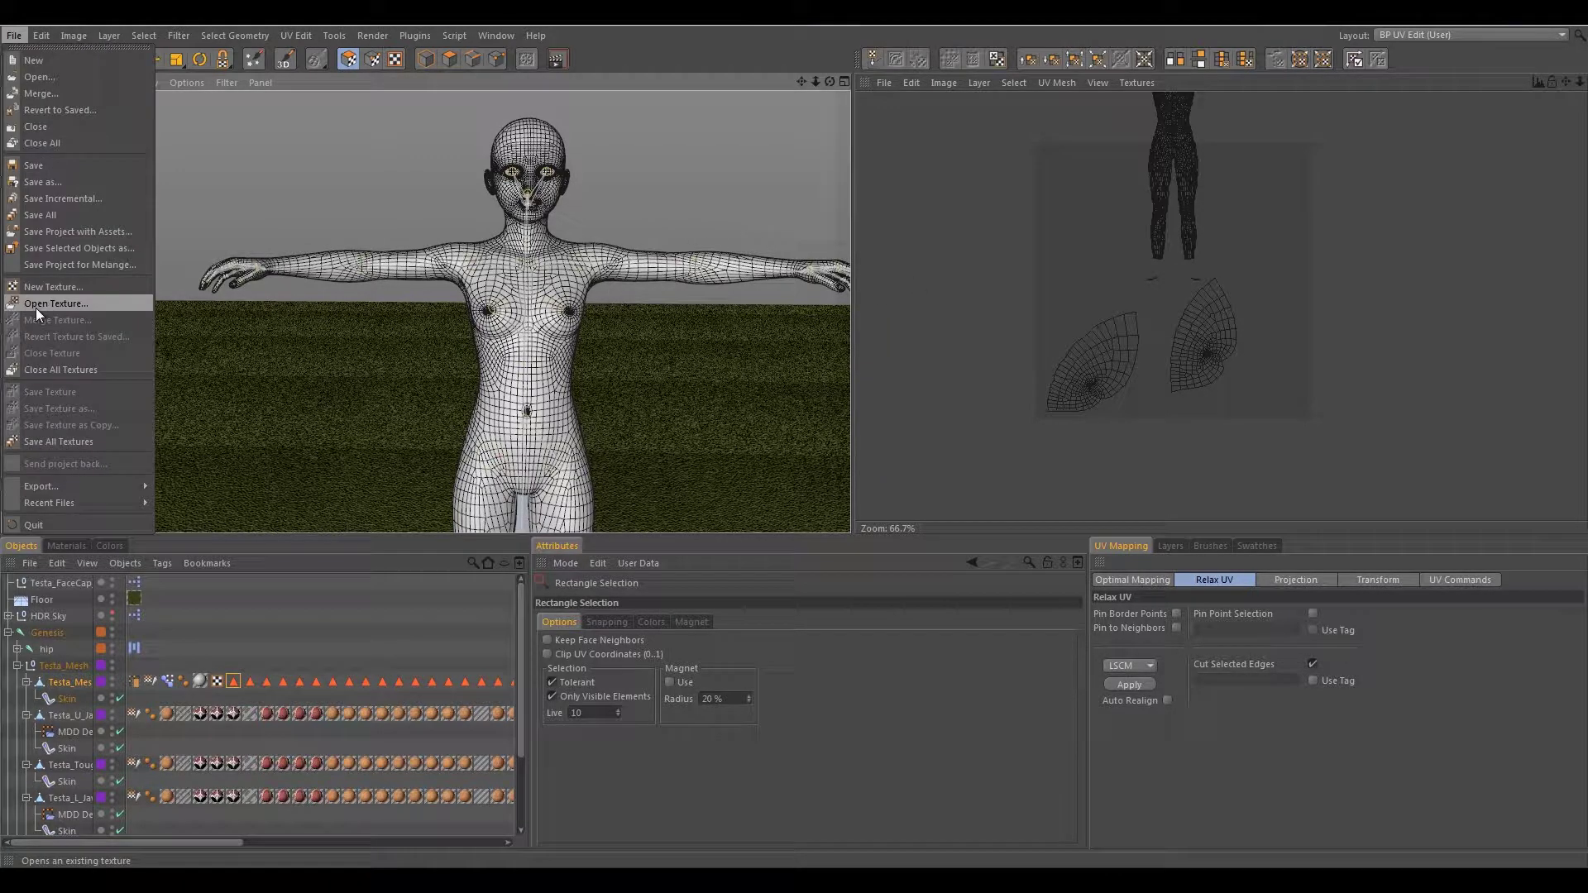
left_click(43, 111)
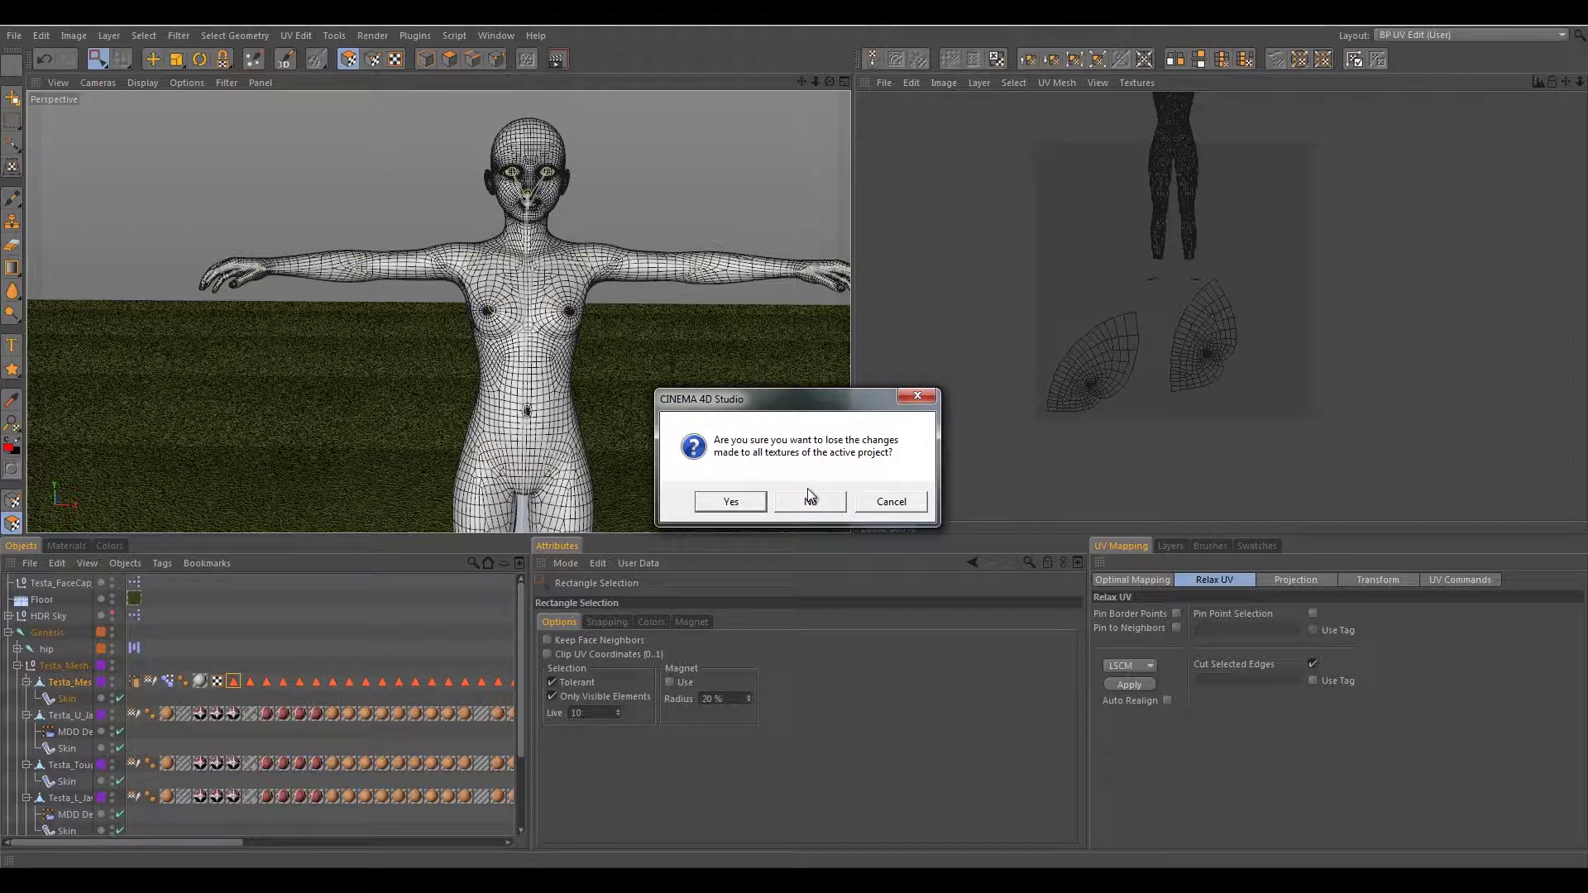
left_click(737, 505)
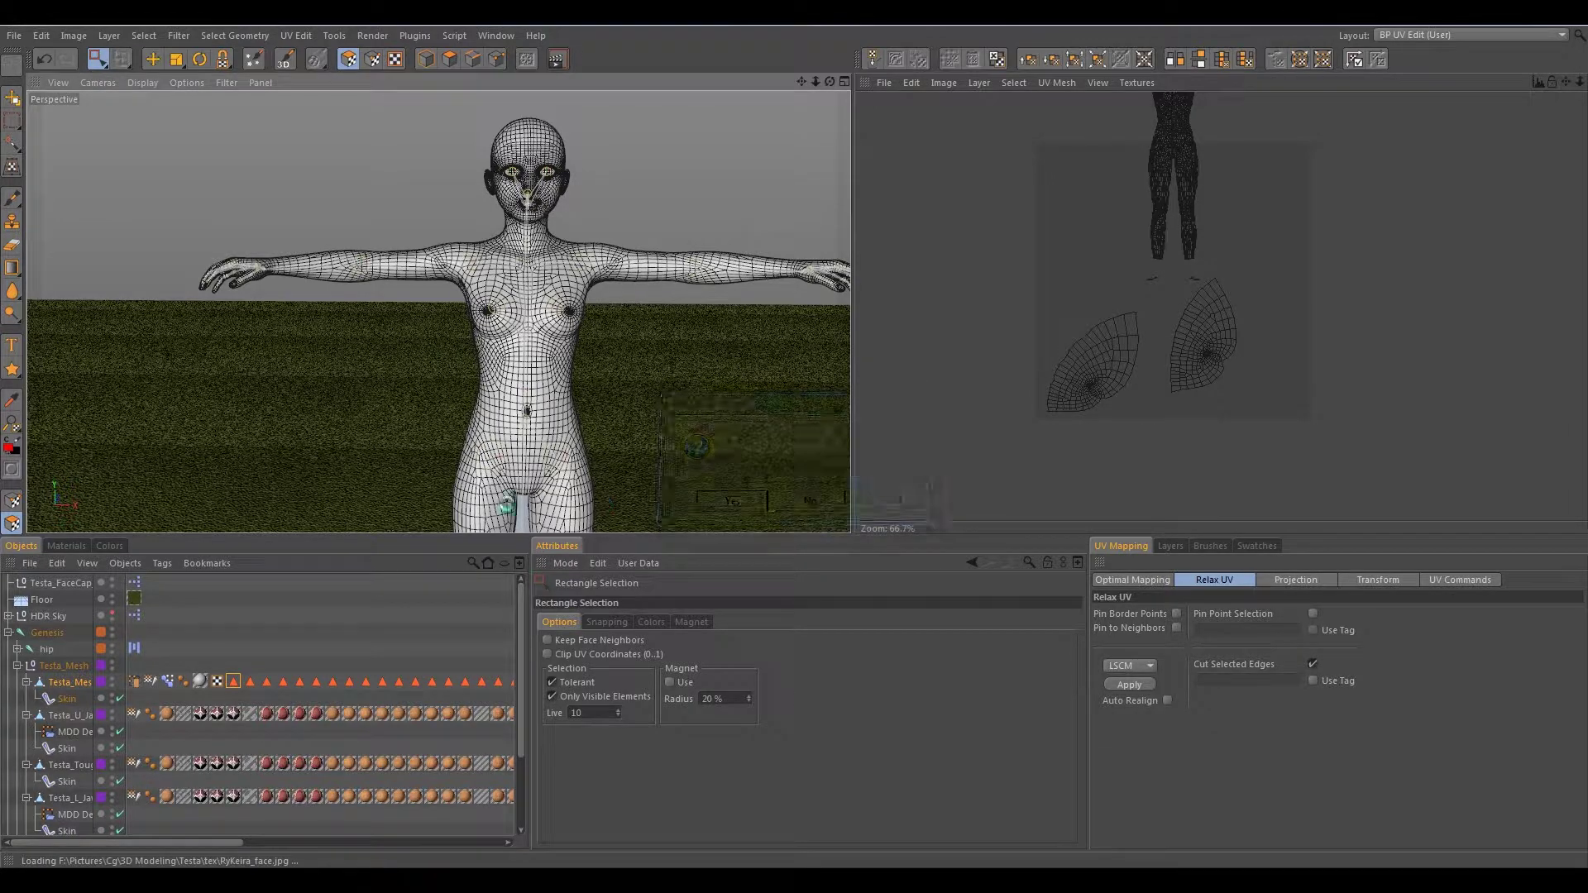
left_click(736, 506)
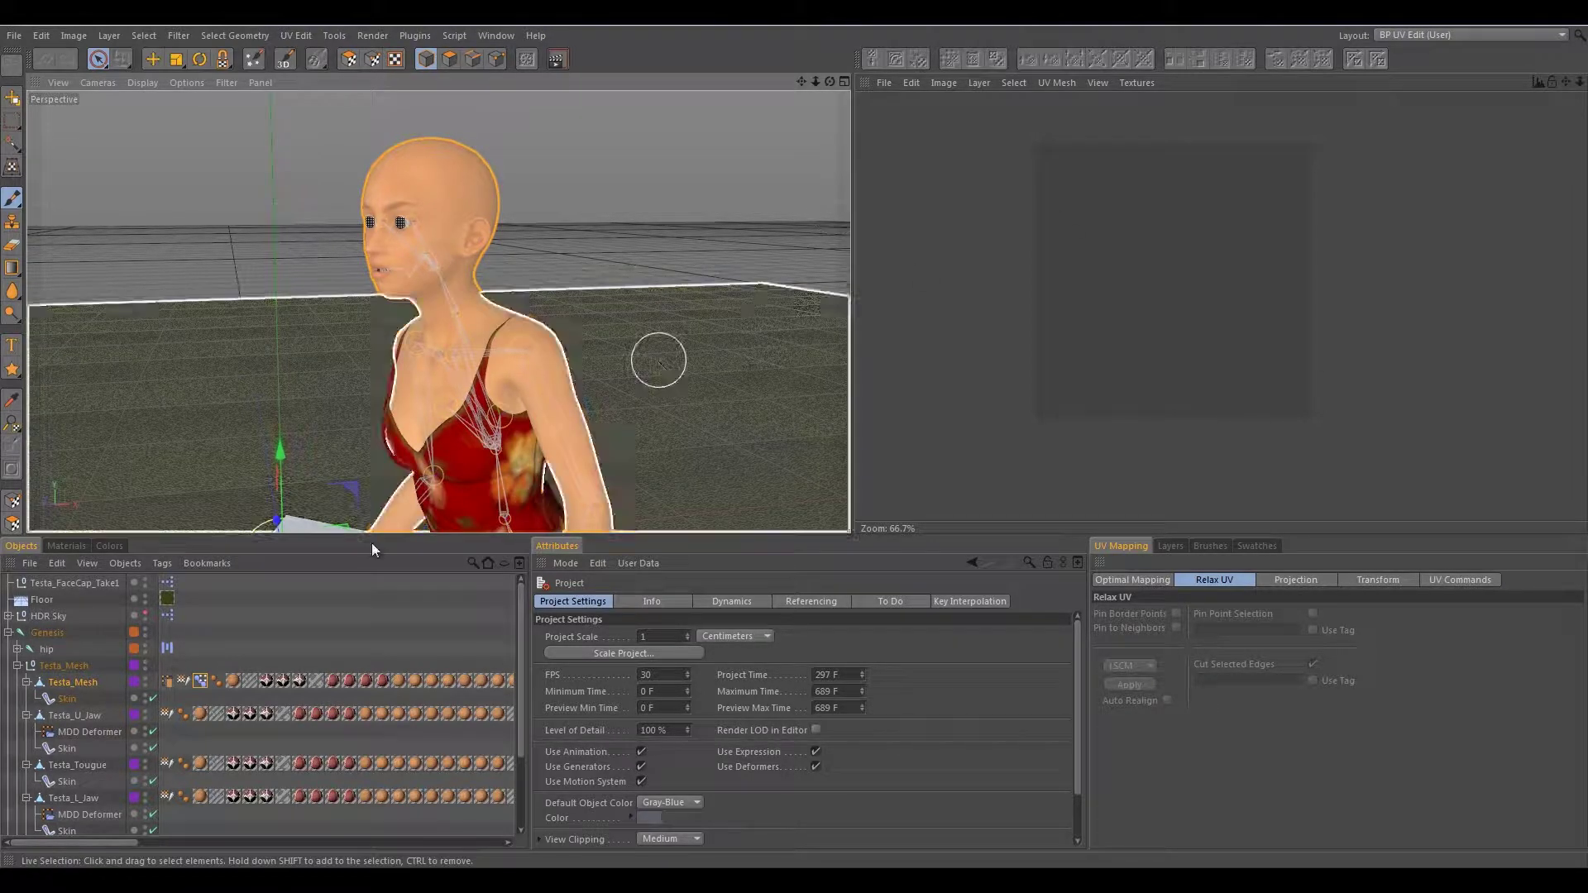
- Load the 2_SkinTorso material's textures for painting from the materials list
left_click(67, 546)
scroll(53, 728, "down", 3)
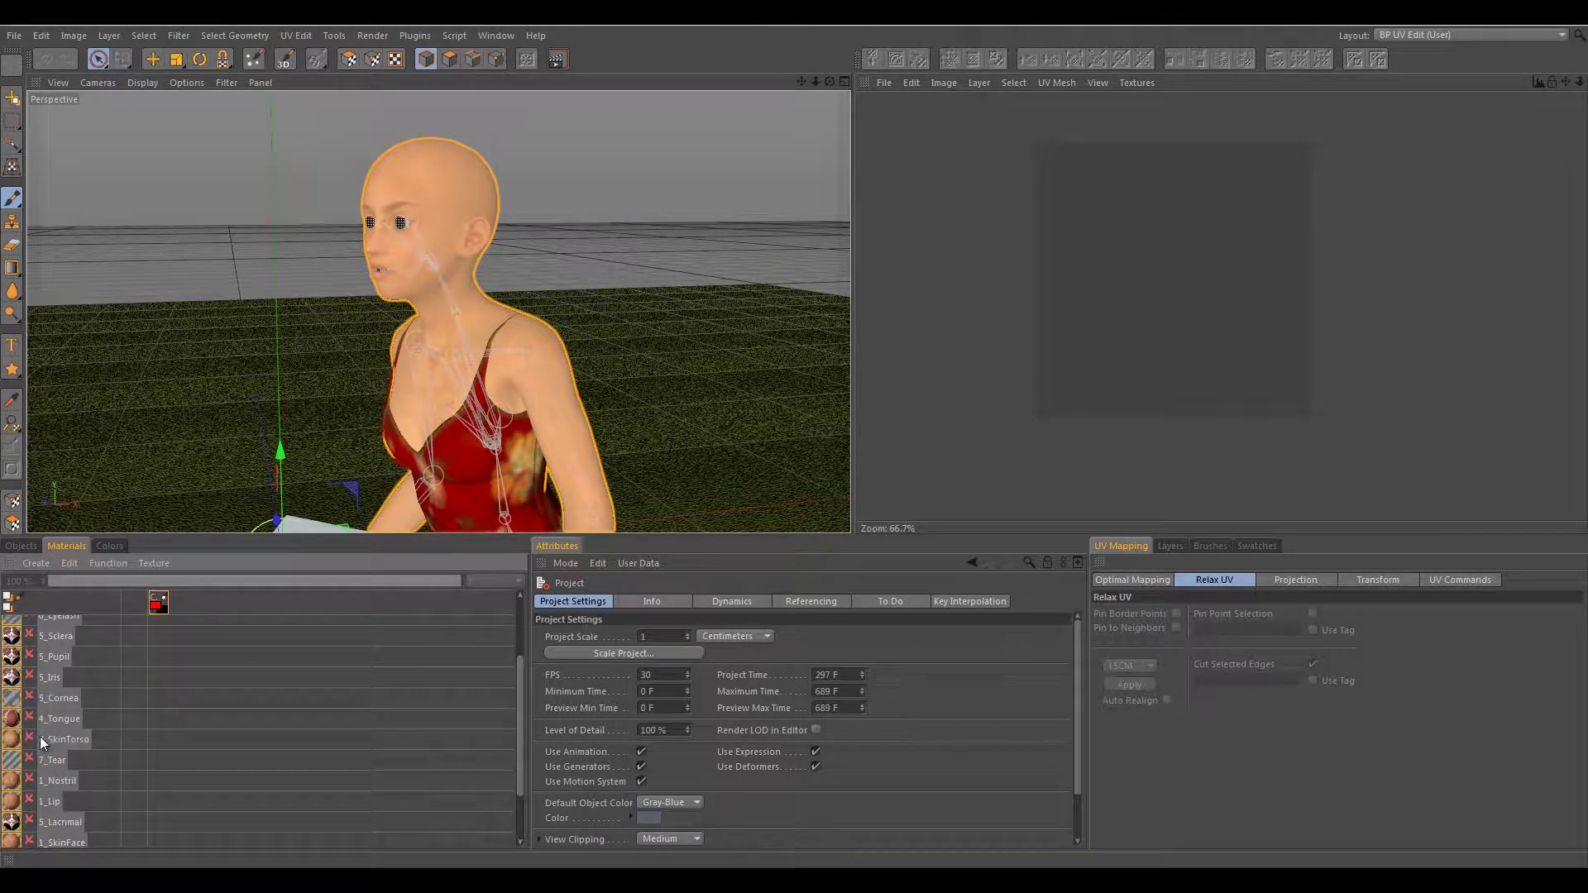
left_click(31, 738)
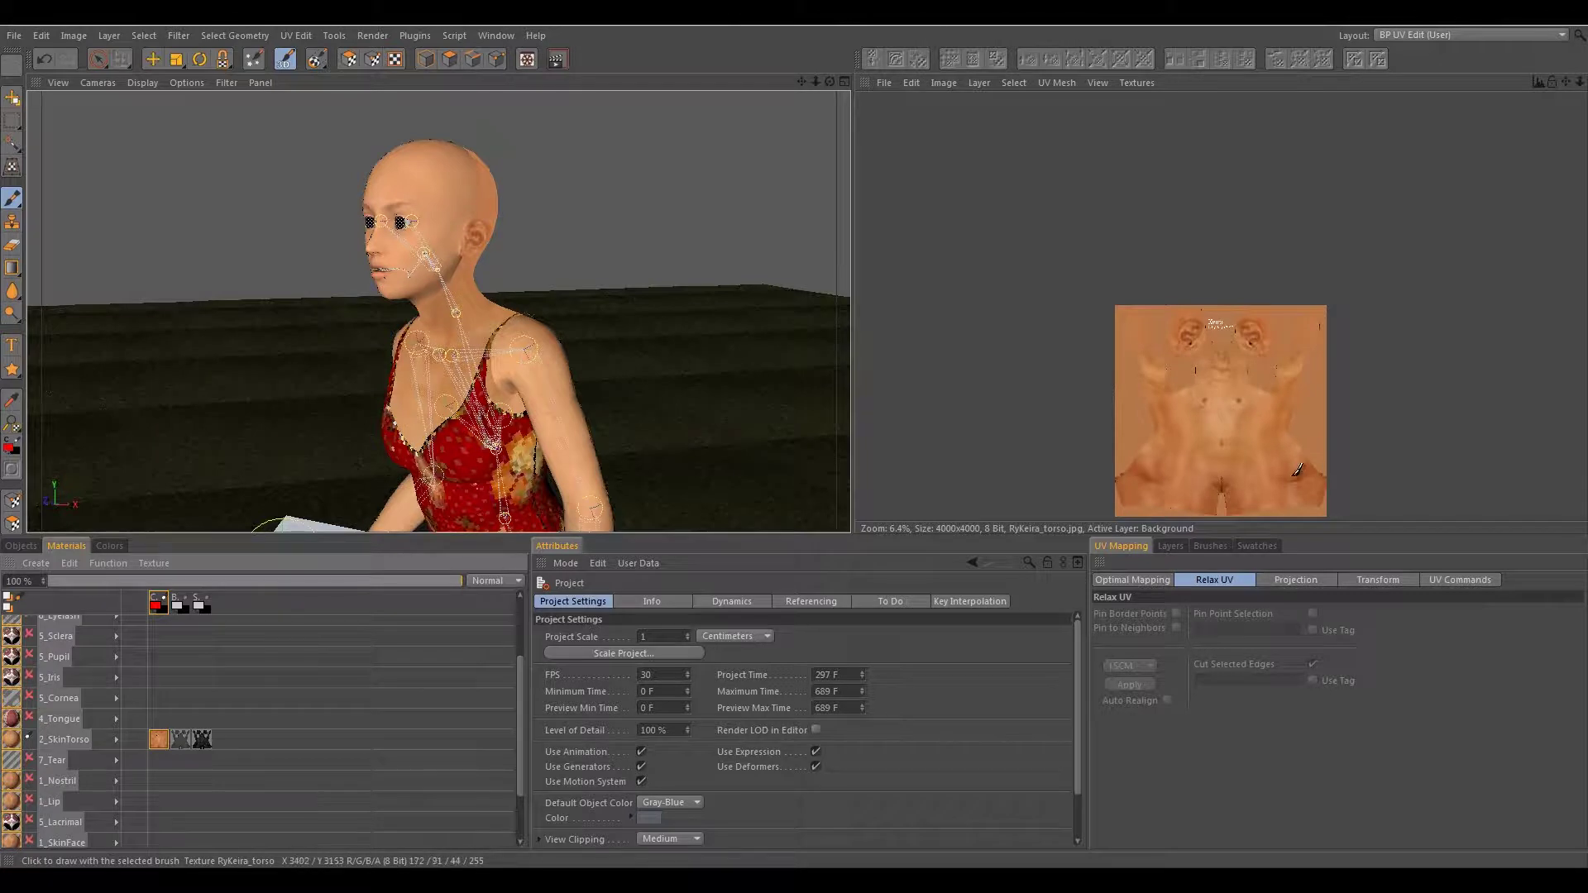
- Examine the ears, neck and chest areas of the RyKeira_torso.jpg texture
scroll(1219, 404, "up", 1)
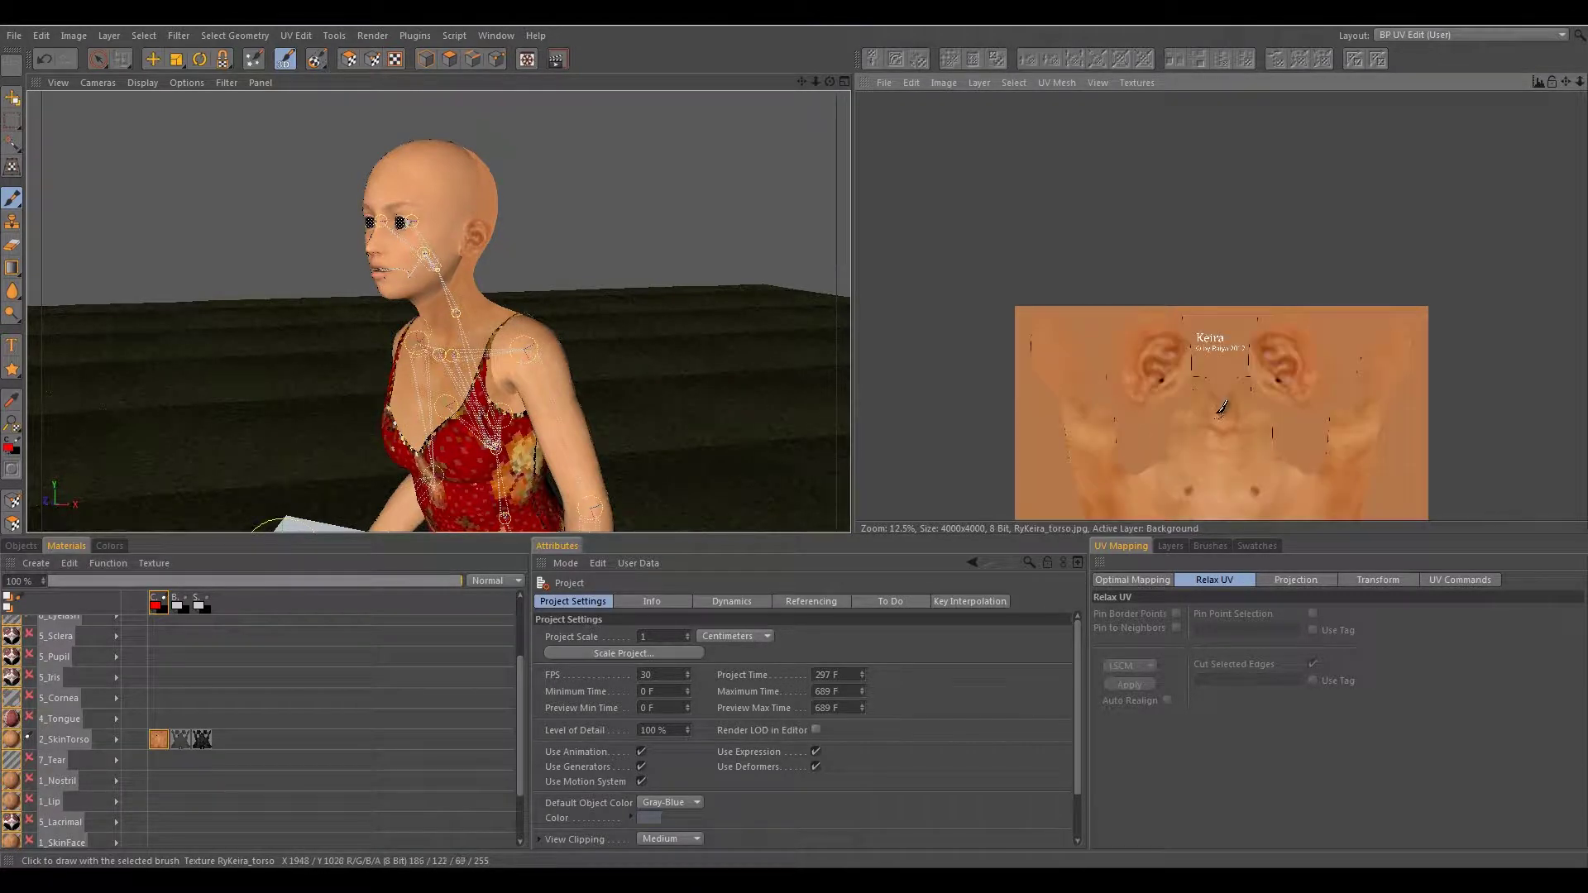
middle_click_drag(1223, 407, 1311, 389)
scroll(1141, 256, "up", 2)
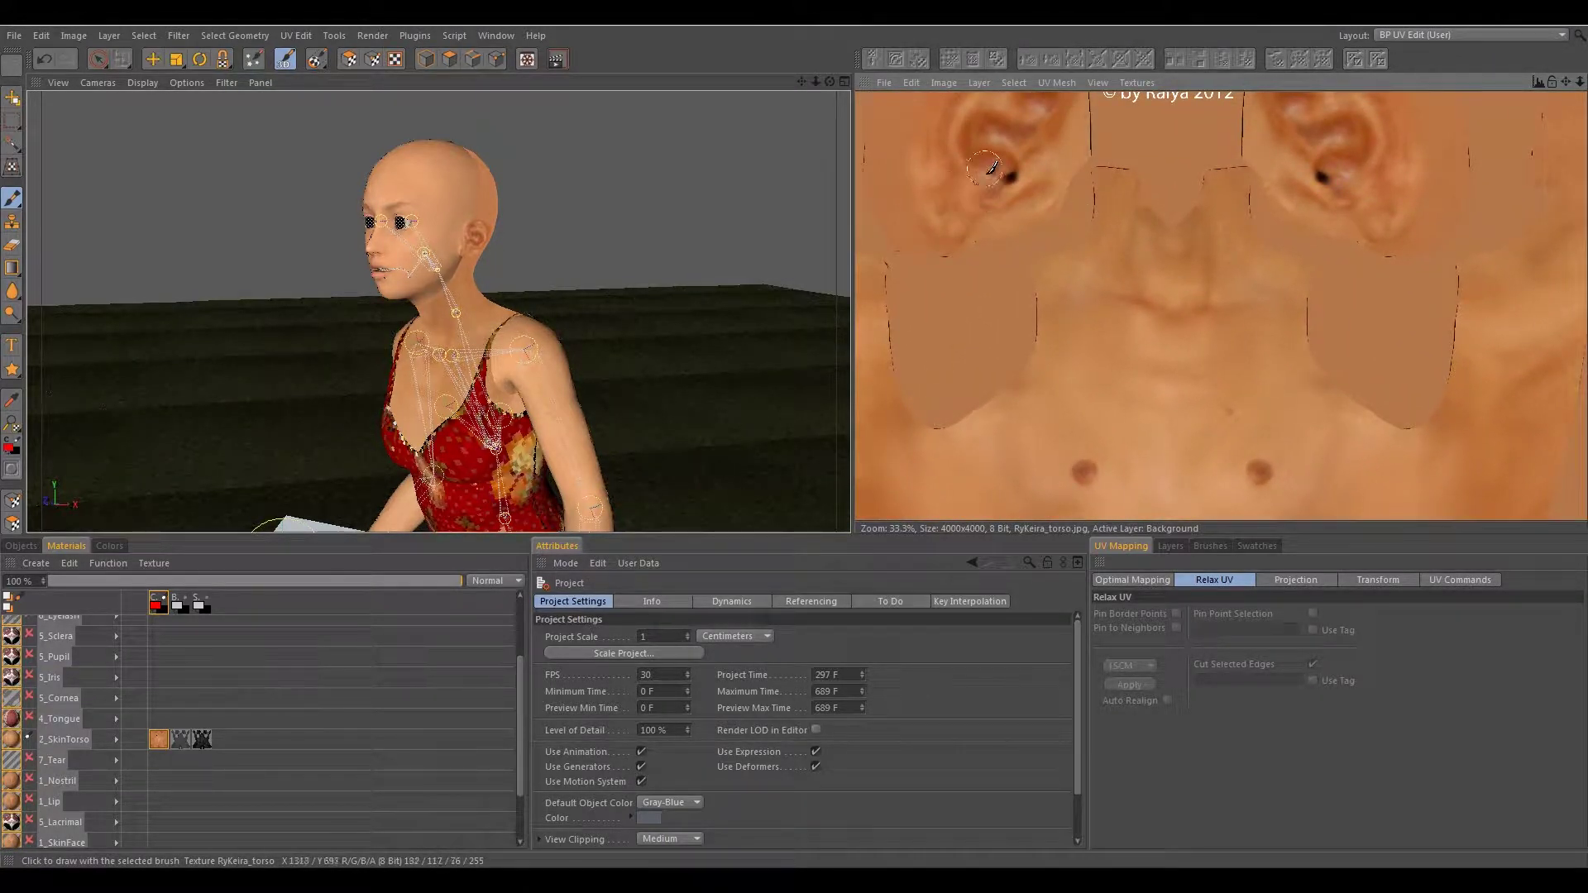
middle_click_drag(1082, 175, 1168, 356)
scroll(1169, 356, "down", 1)
scroll(1099, 312, "down", 1)
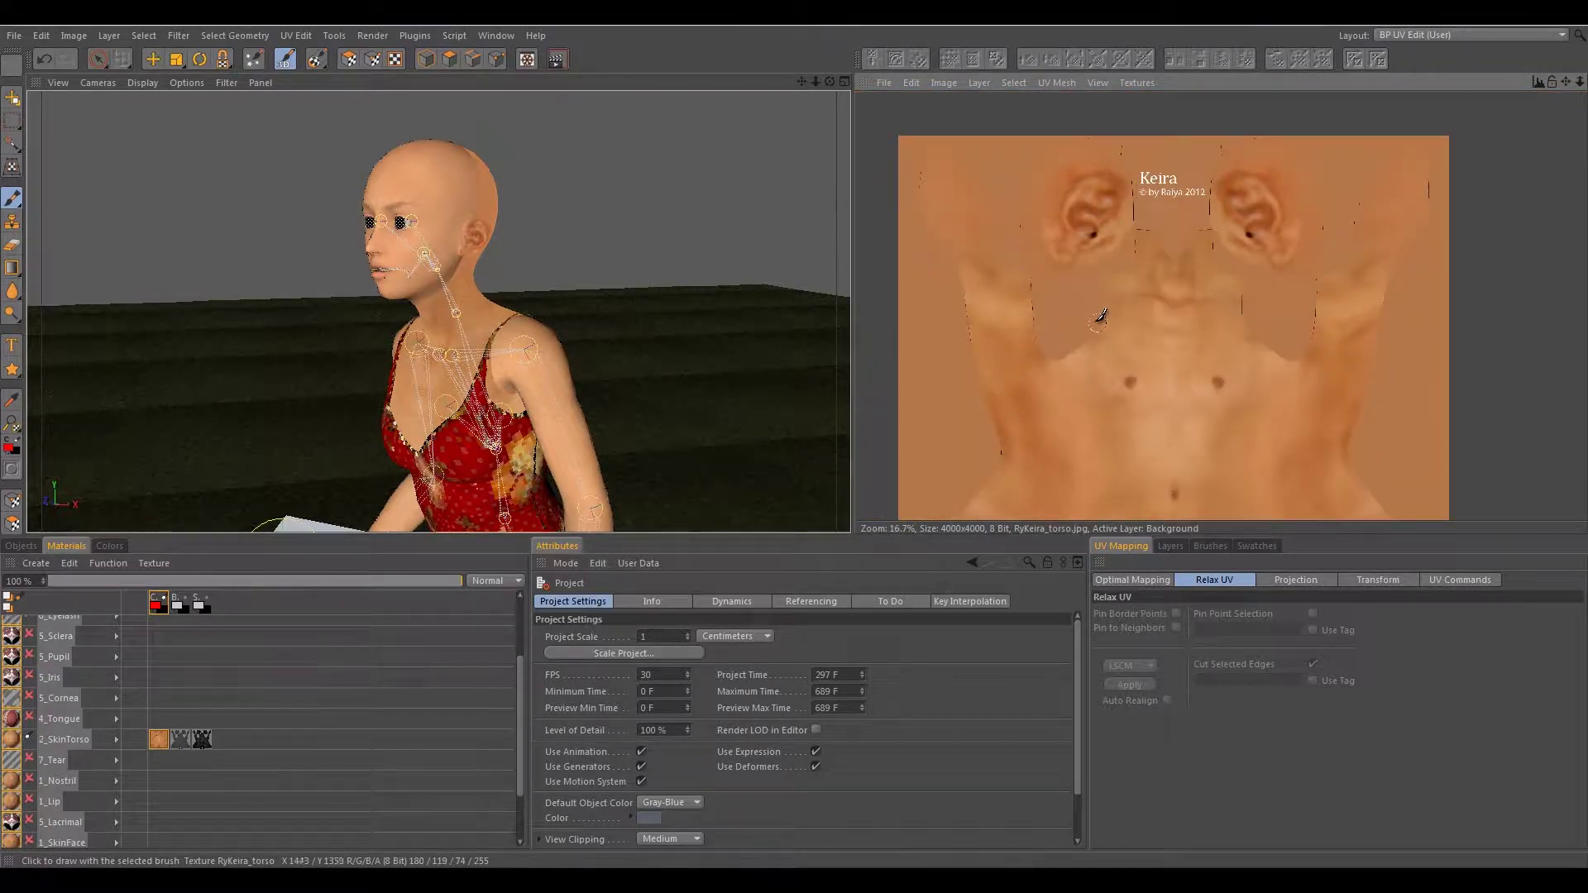
scroll(1125, 321, "down", 1)
middle_click_drag(1183, 336, 1162, 412)
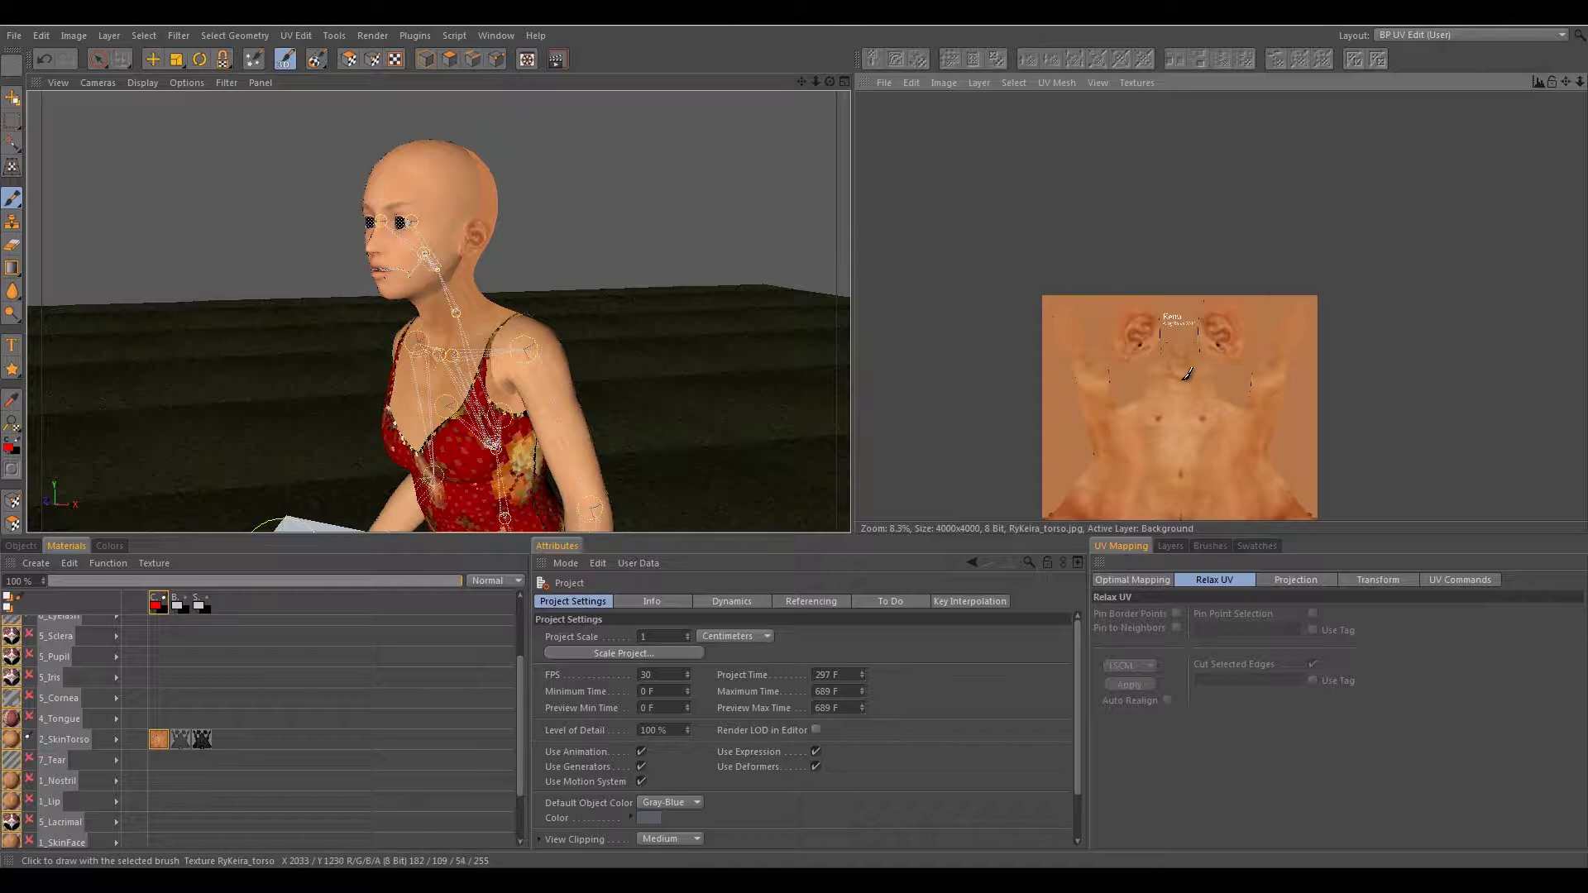
scroll(1183, 380, "up", 3)
mouse_move(1139, 436)
middle_mouse_down("alt")
mouse_move(1200, 373)
mouse_move(1228, 164)
middle_mouse_up("alt")
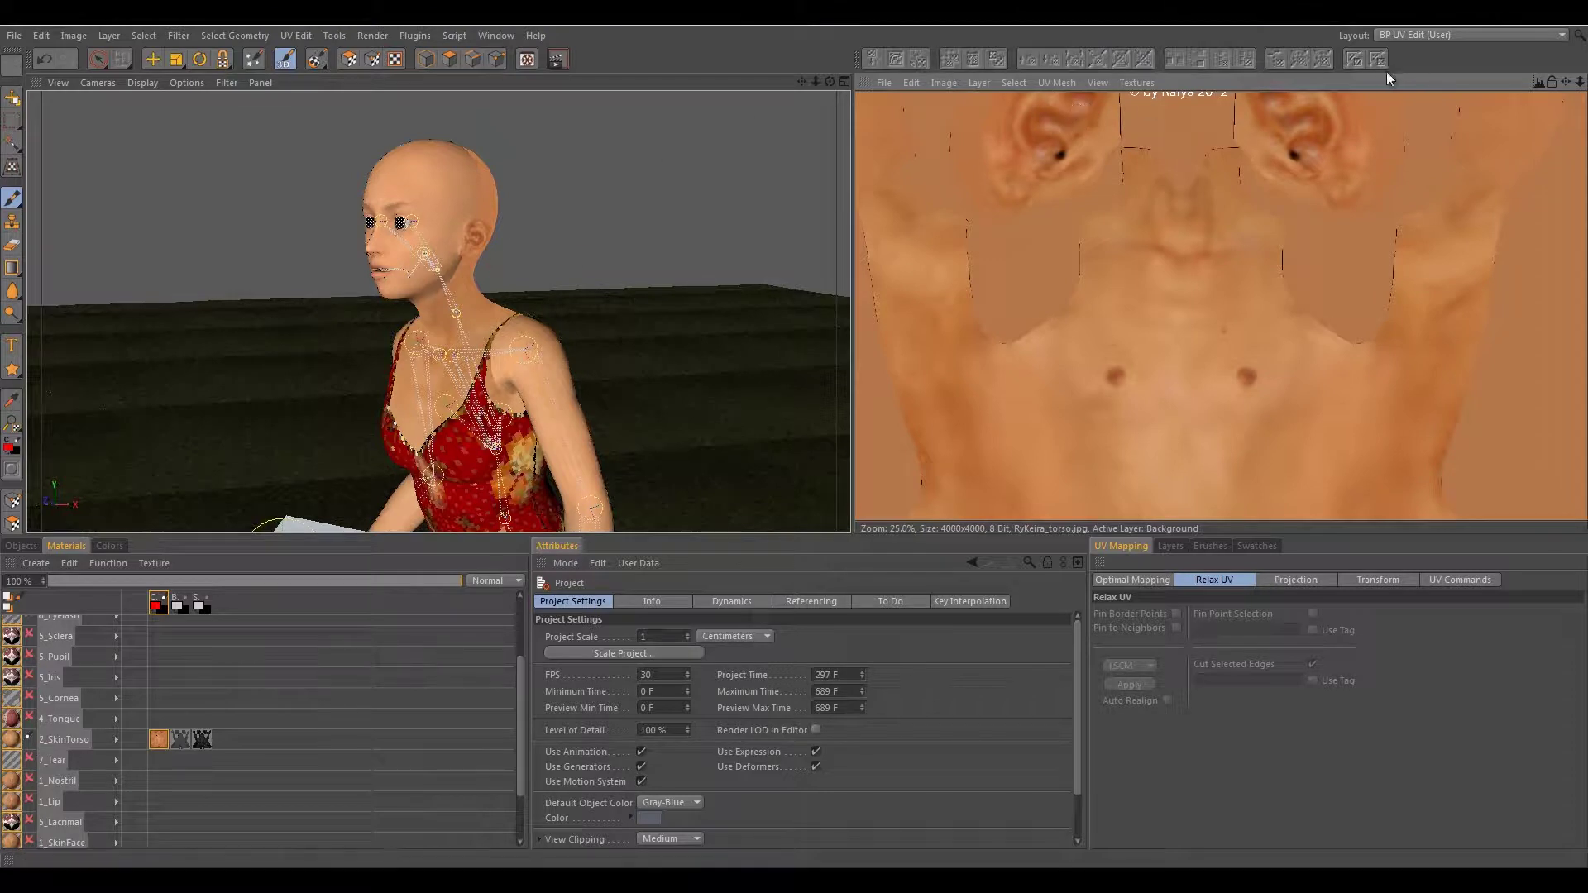
- Select Testa_Mesh and examine its original overlapping UV layout
left_click(1051, 78)
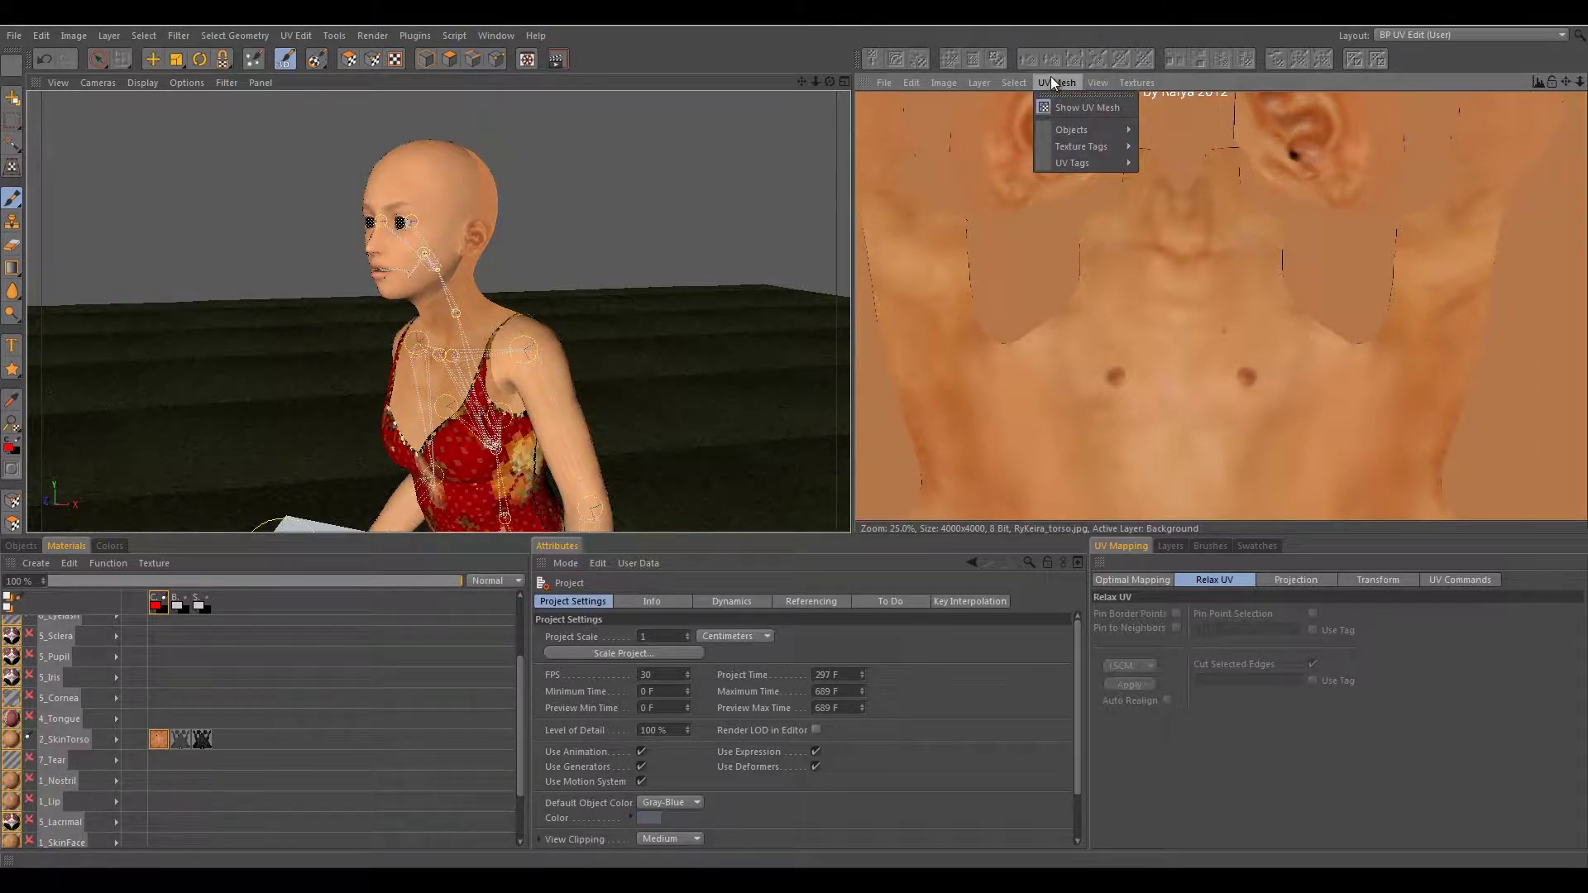
left_click(1179, 78)
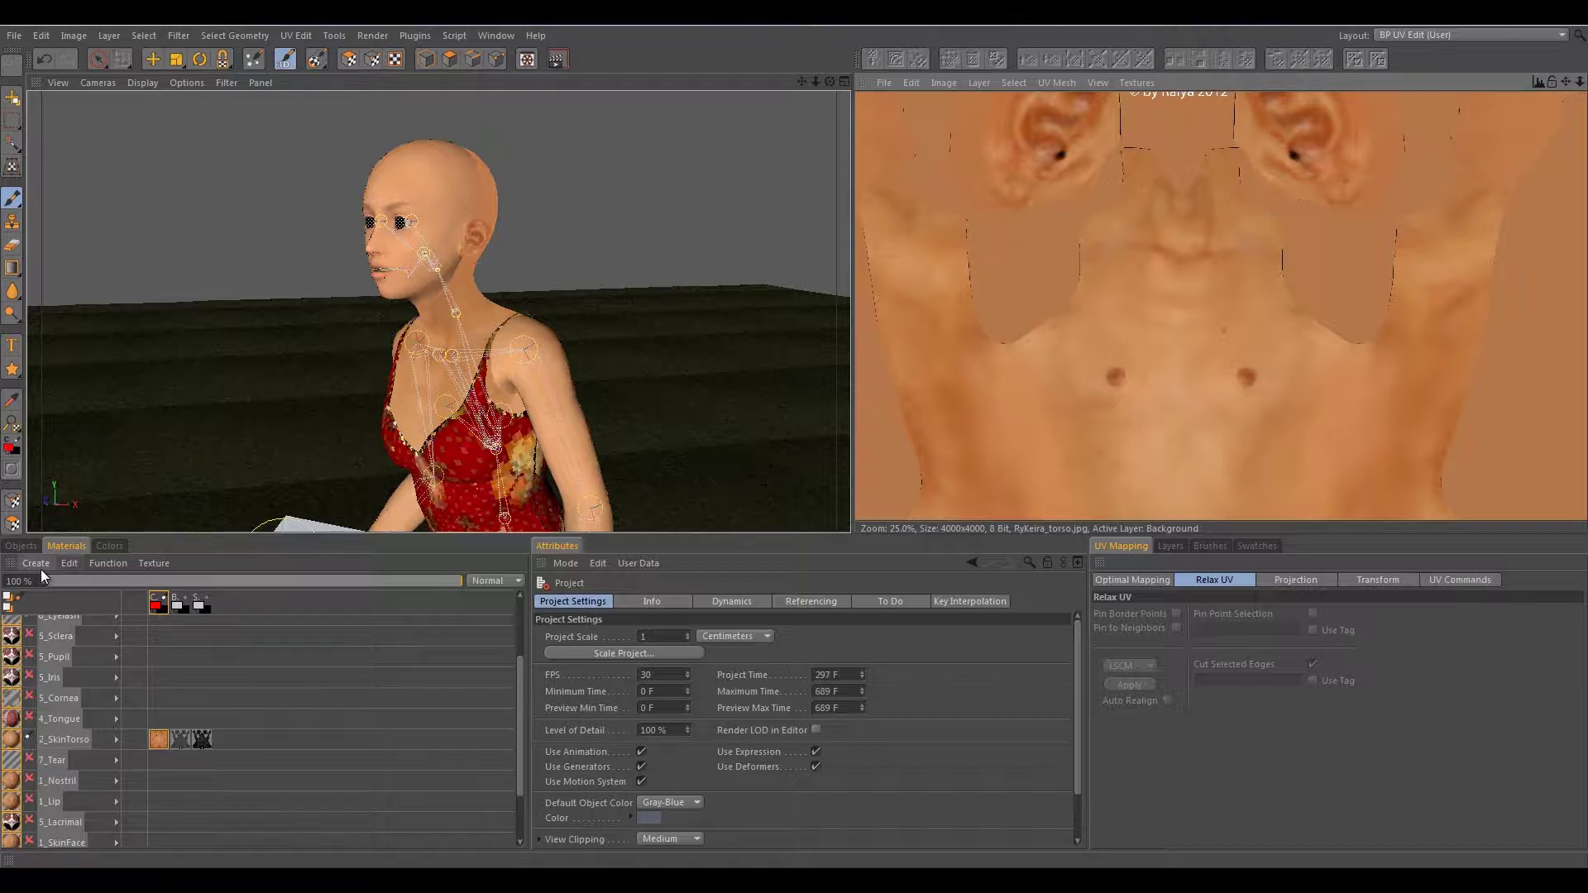
left_click(22, 546)
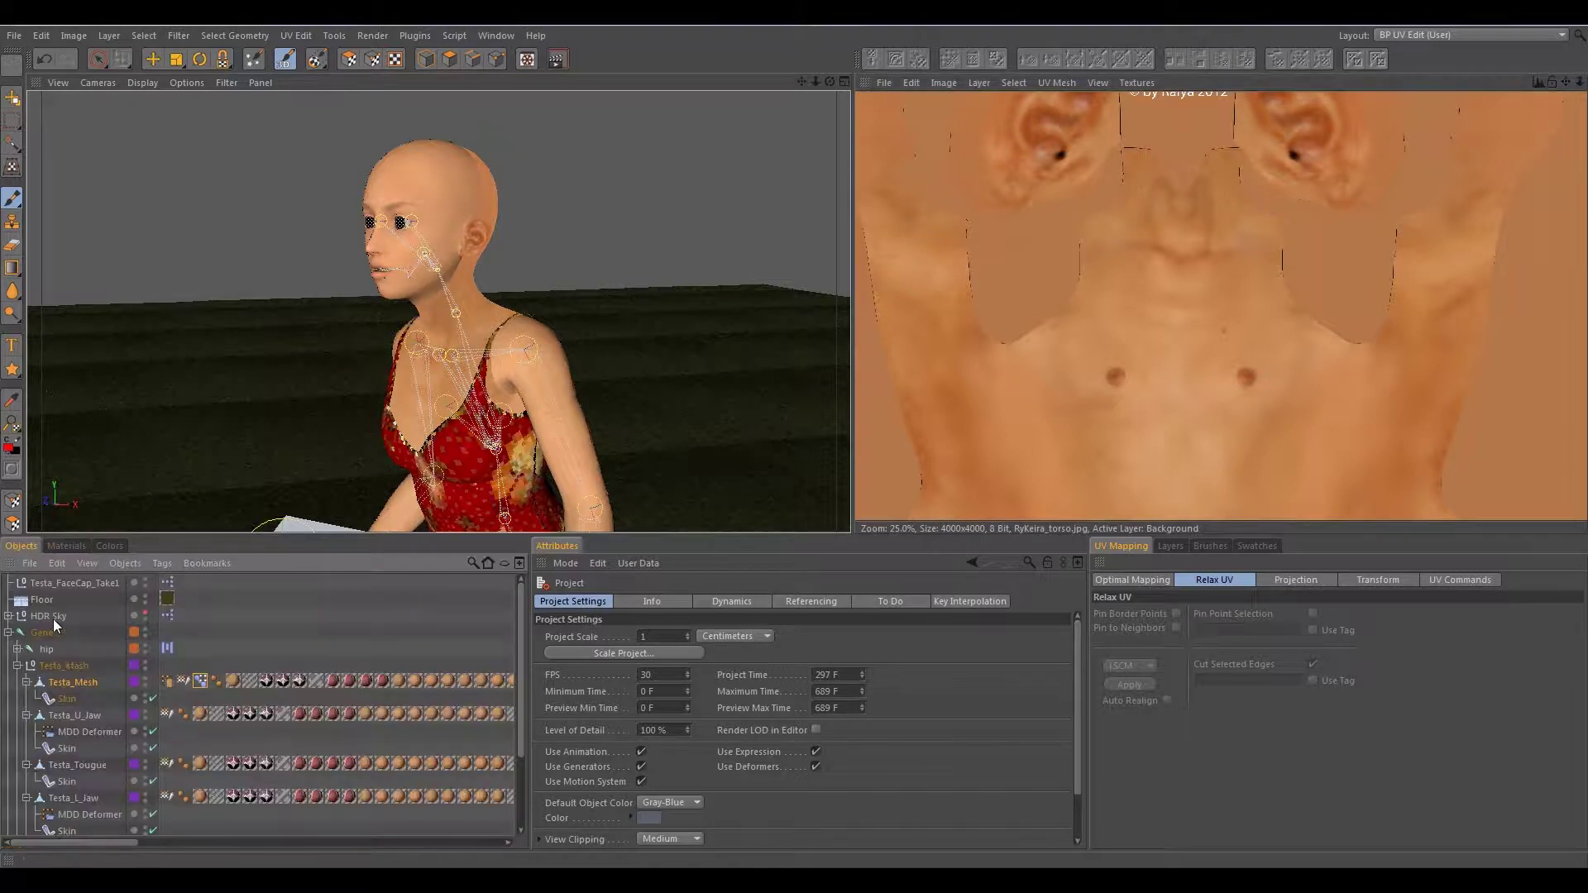
left_click(77, 683)
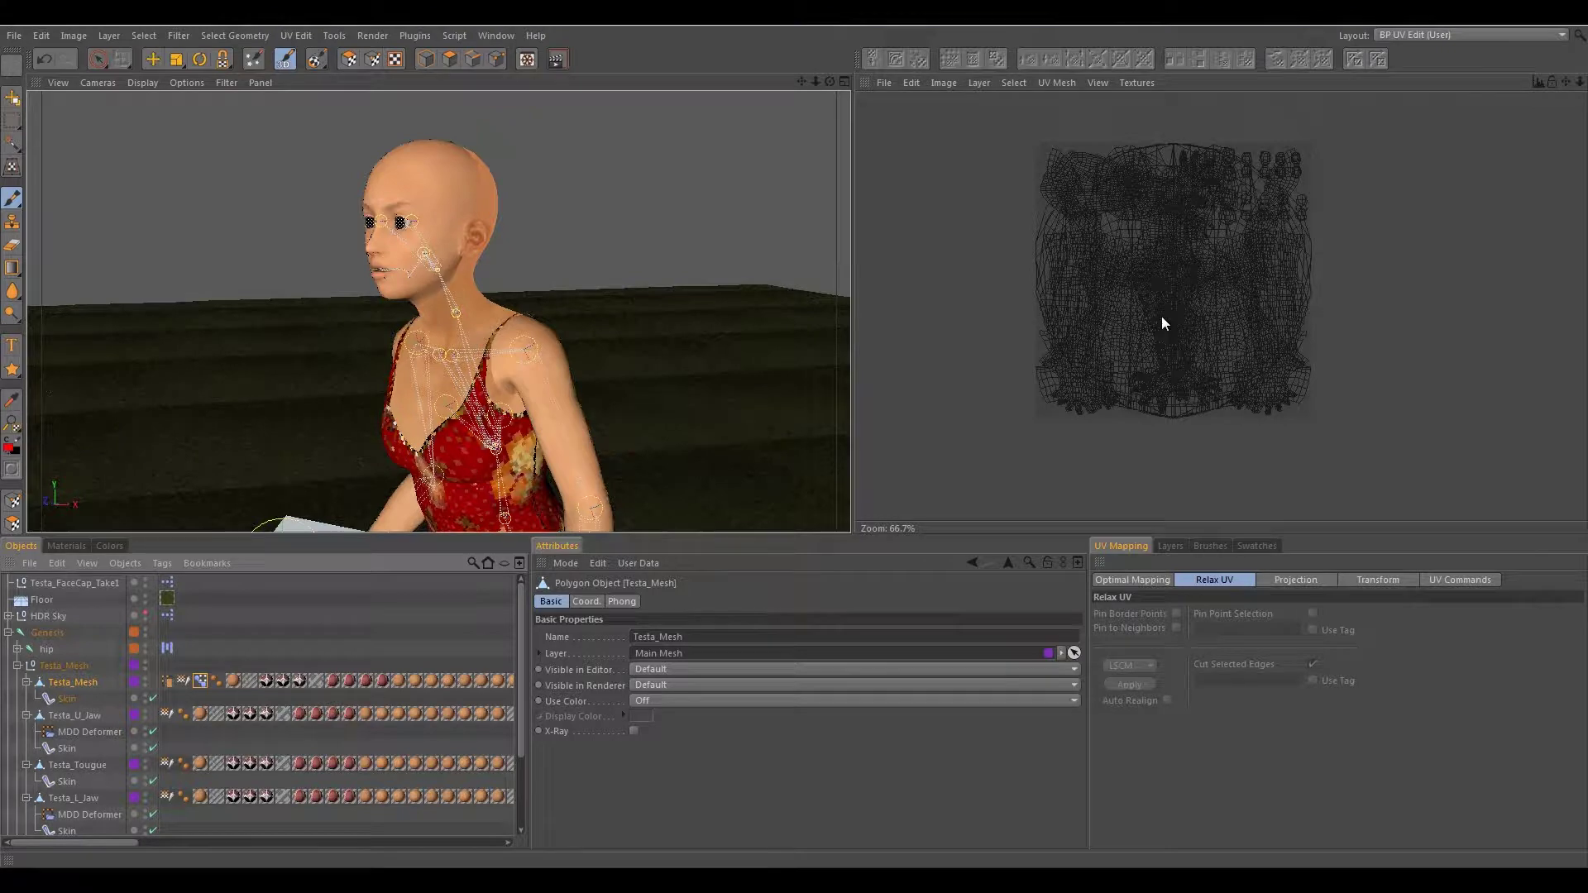
scroll(1162, 326, "up", 2)
middle_click_drag(1209, 304, 1097, 353, "alt")
scroll(1205, 326, "down", 1)
scroll(1205, 327, "up", 1)
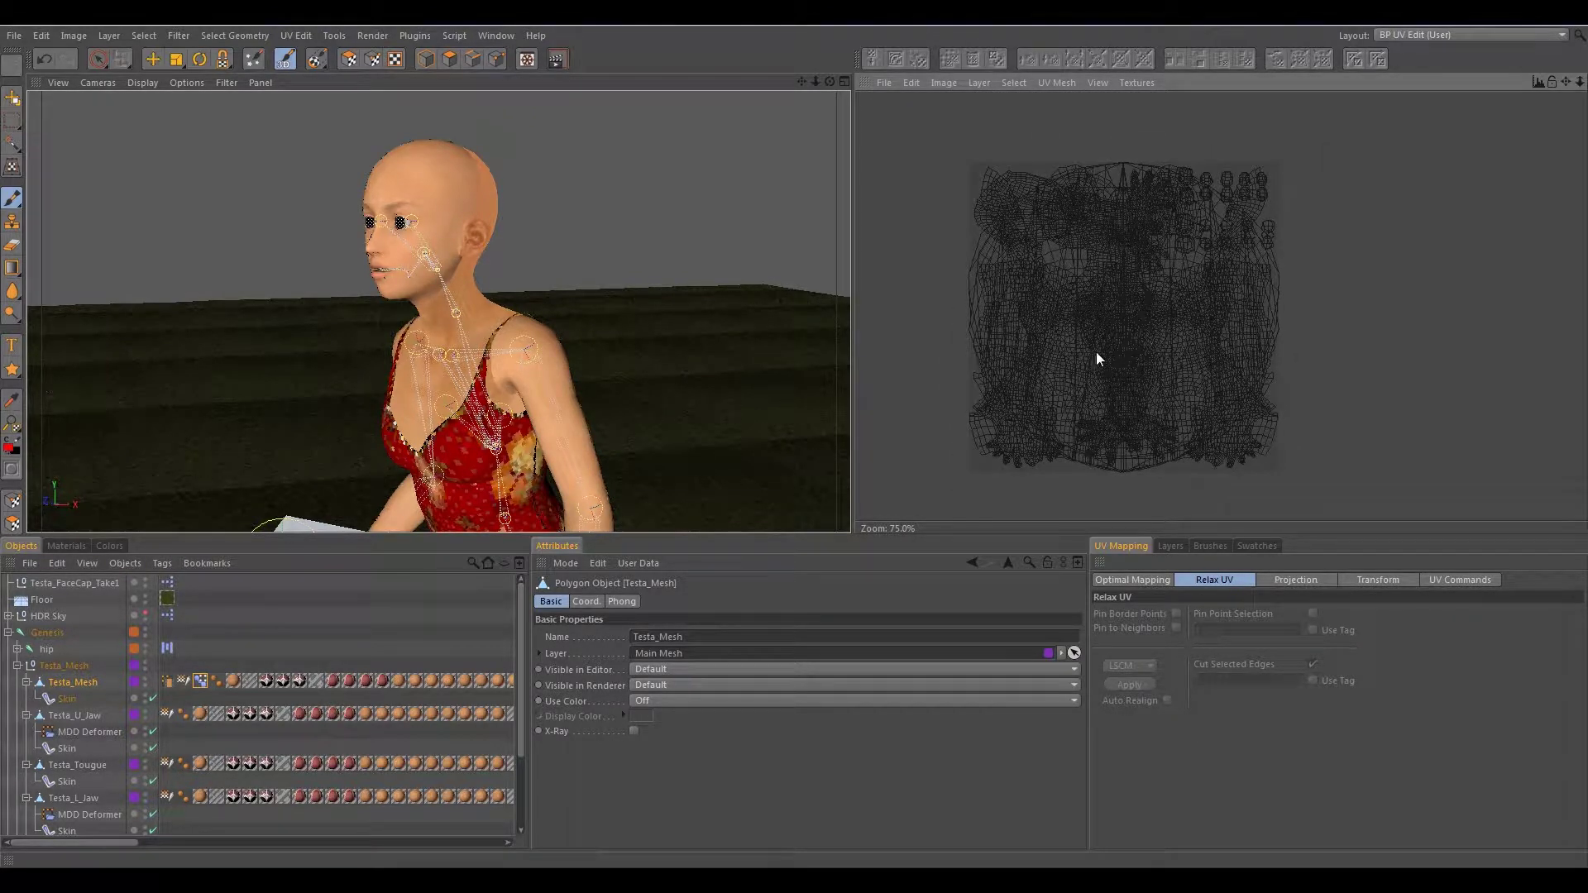
- Activate Testa_Mesh's polygon selection 38 and examine the selected upper torso polygons on the character
left_click_drag(107, 844, 329, 841)
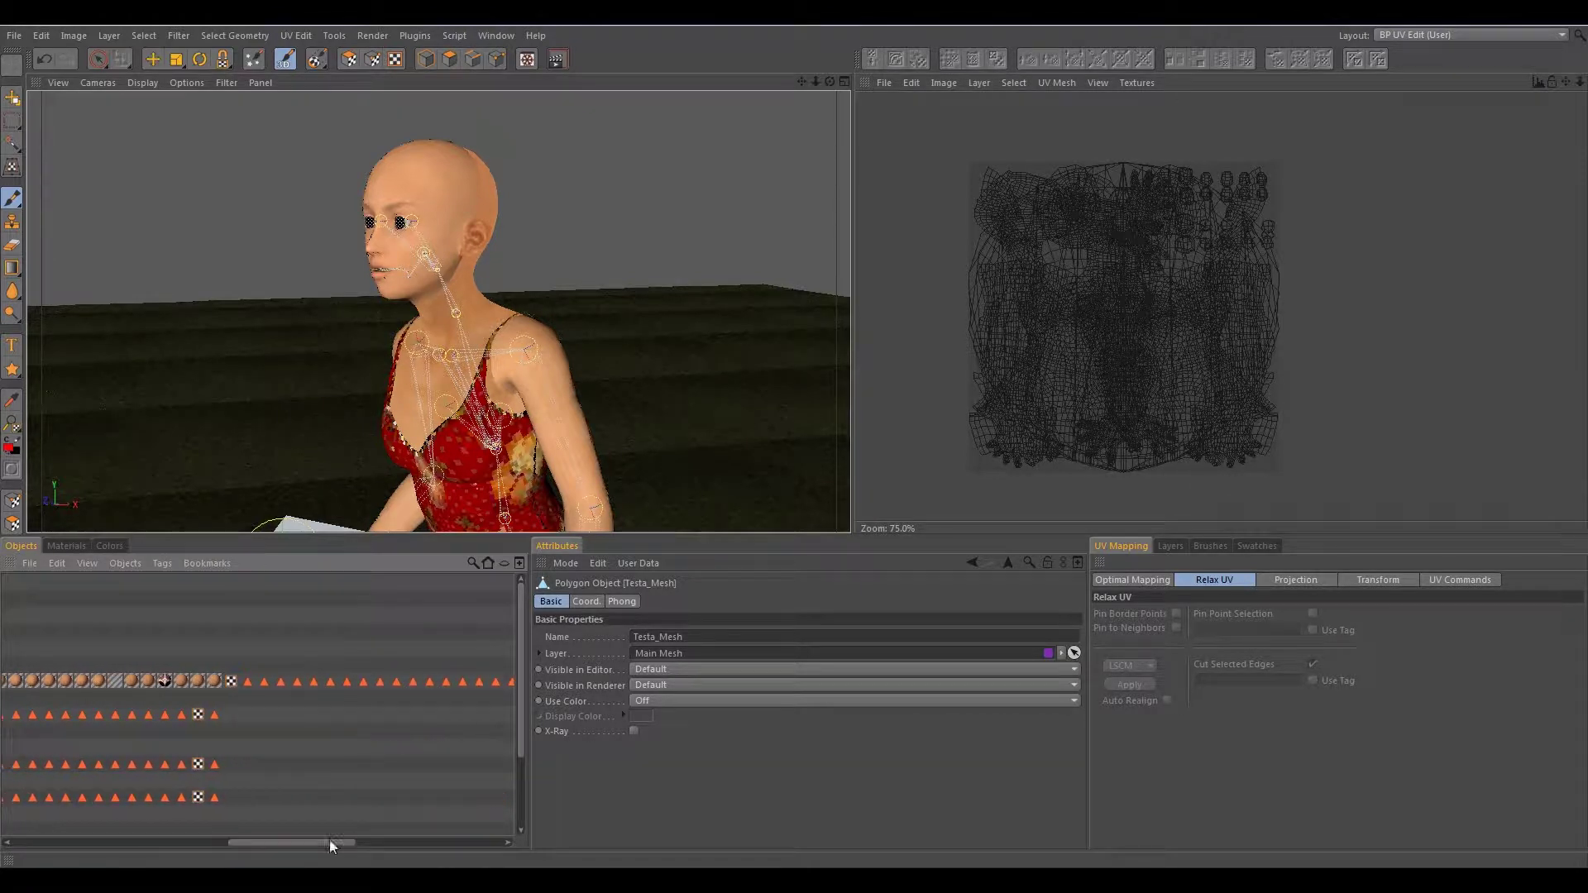
left_click(264, 683)
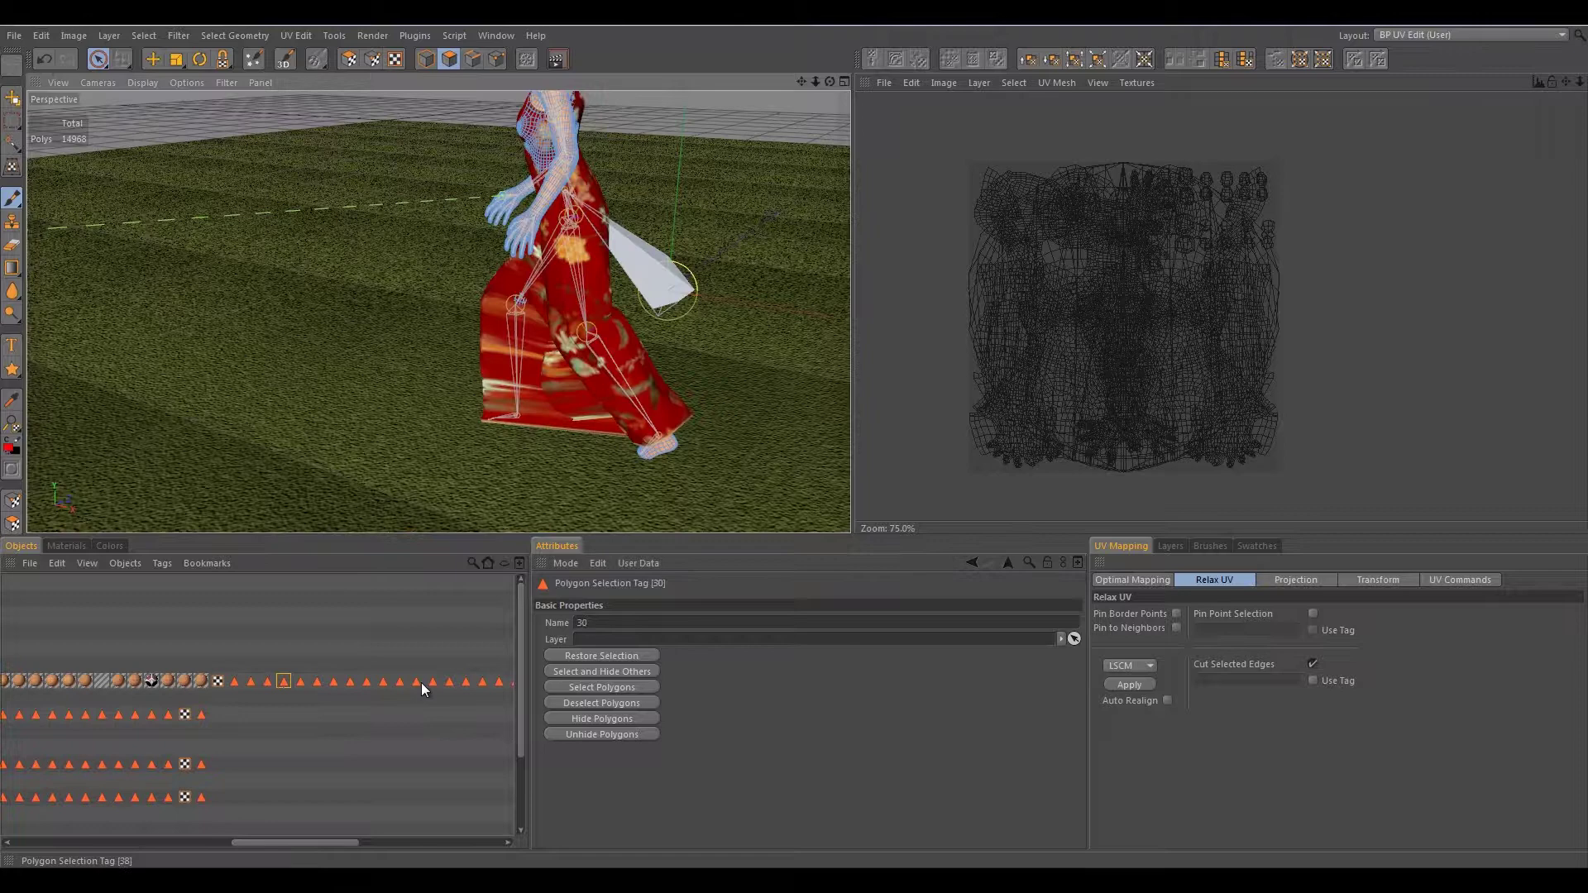
left_click(416, 682)
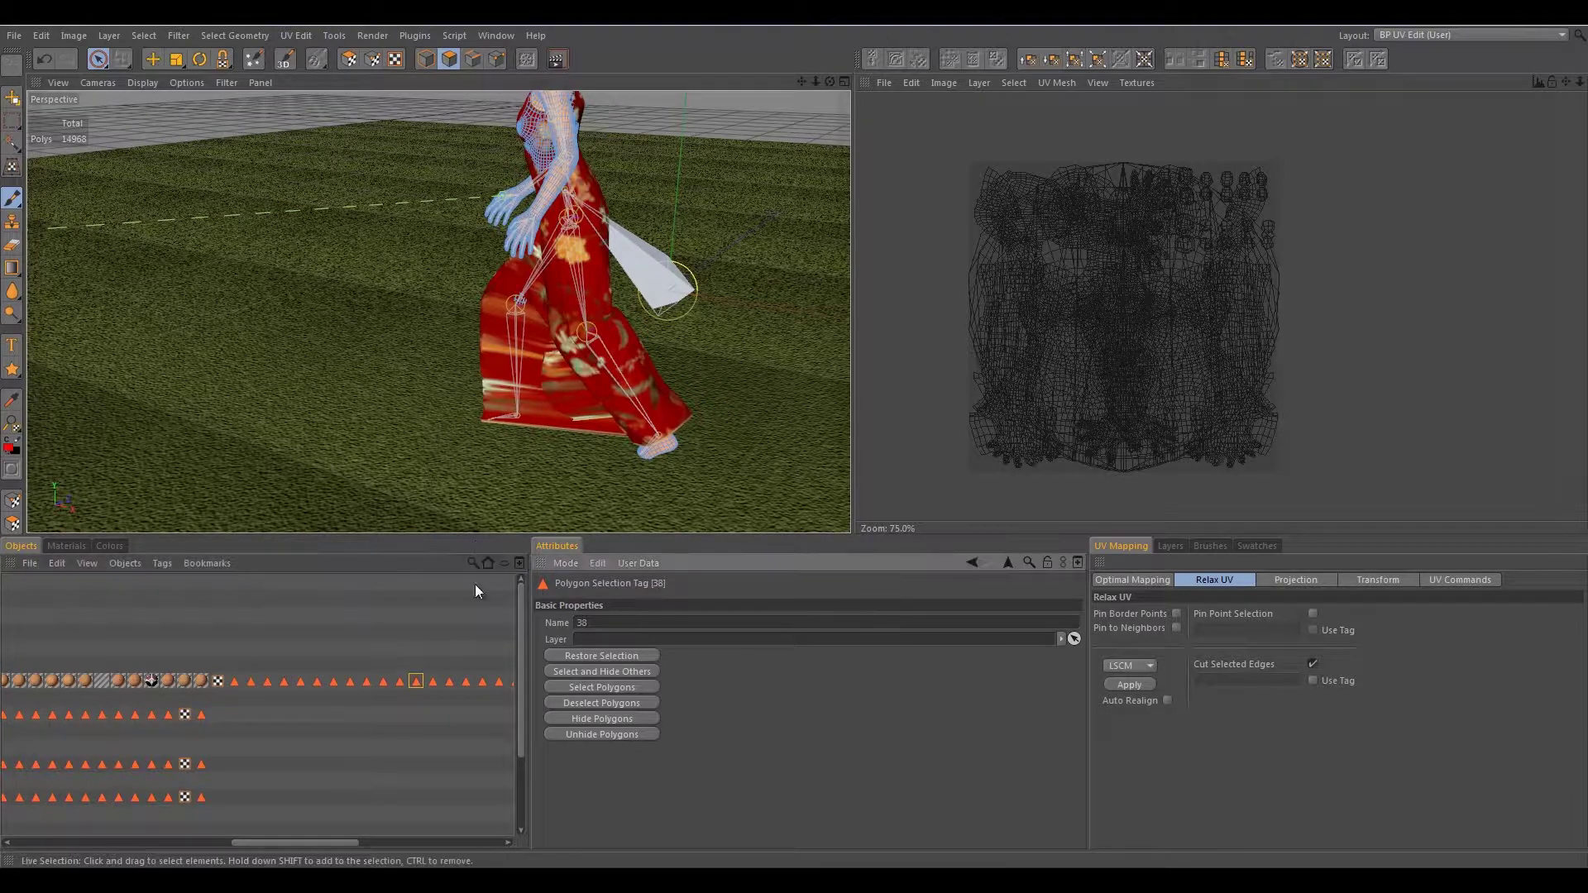
middle_click_drag(499, 234, 529, 298, "alt")
left_click_drag(511, 220, 498, 270, "alt")
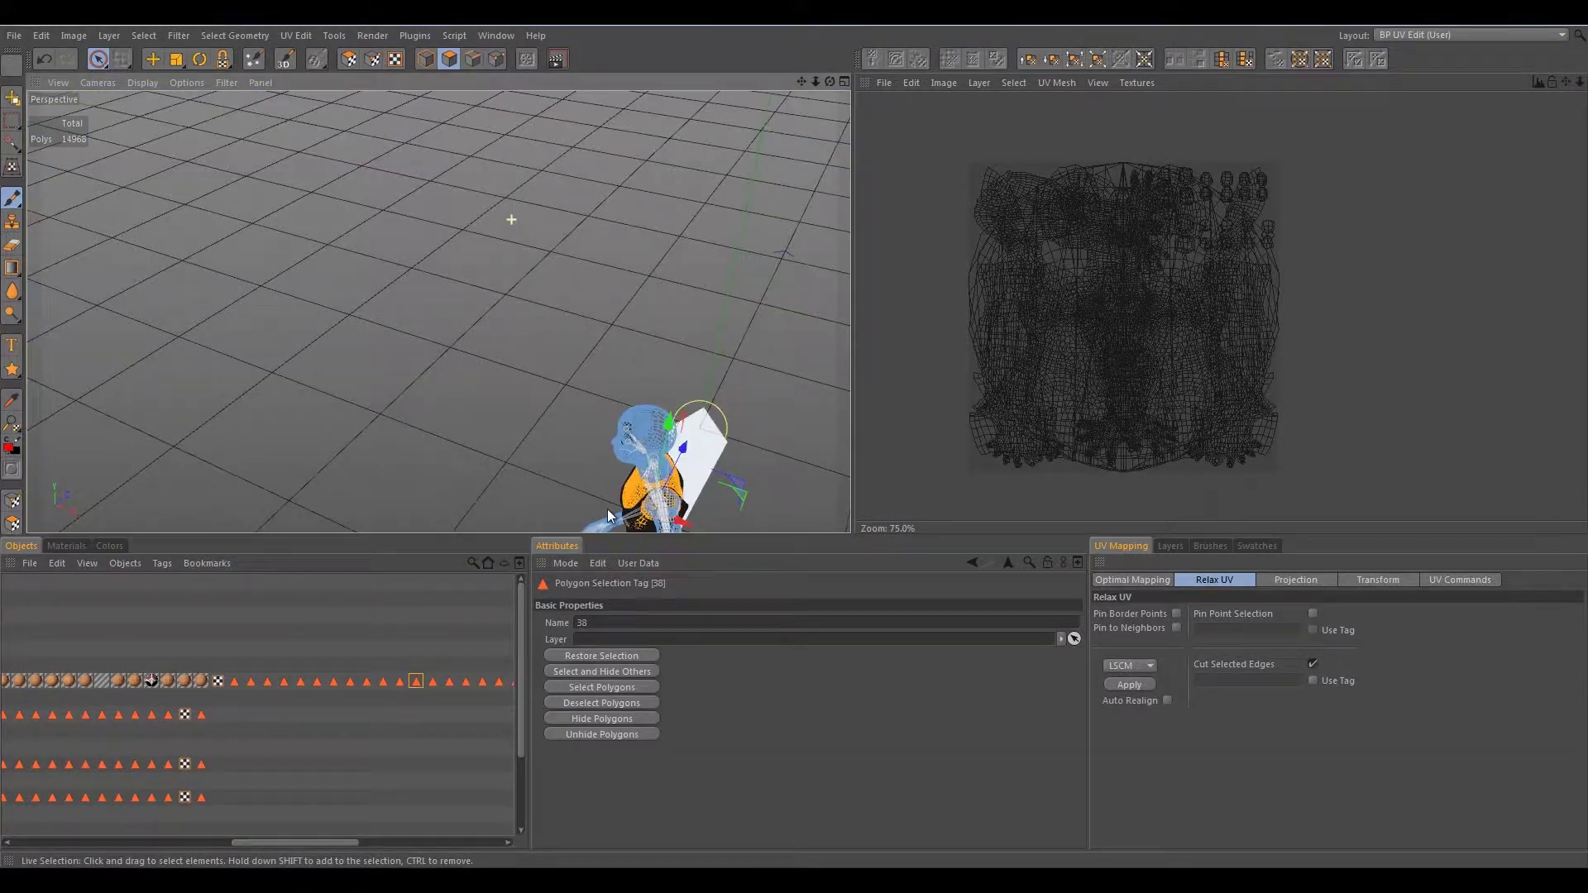
scroll(646, 499, "up", 2)
scroll(649, 499, "up", 2)
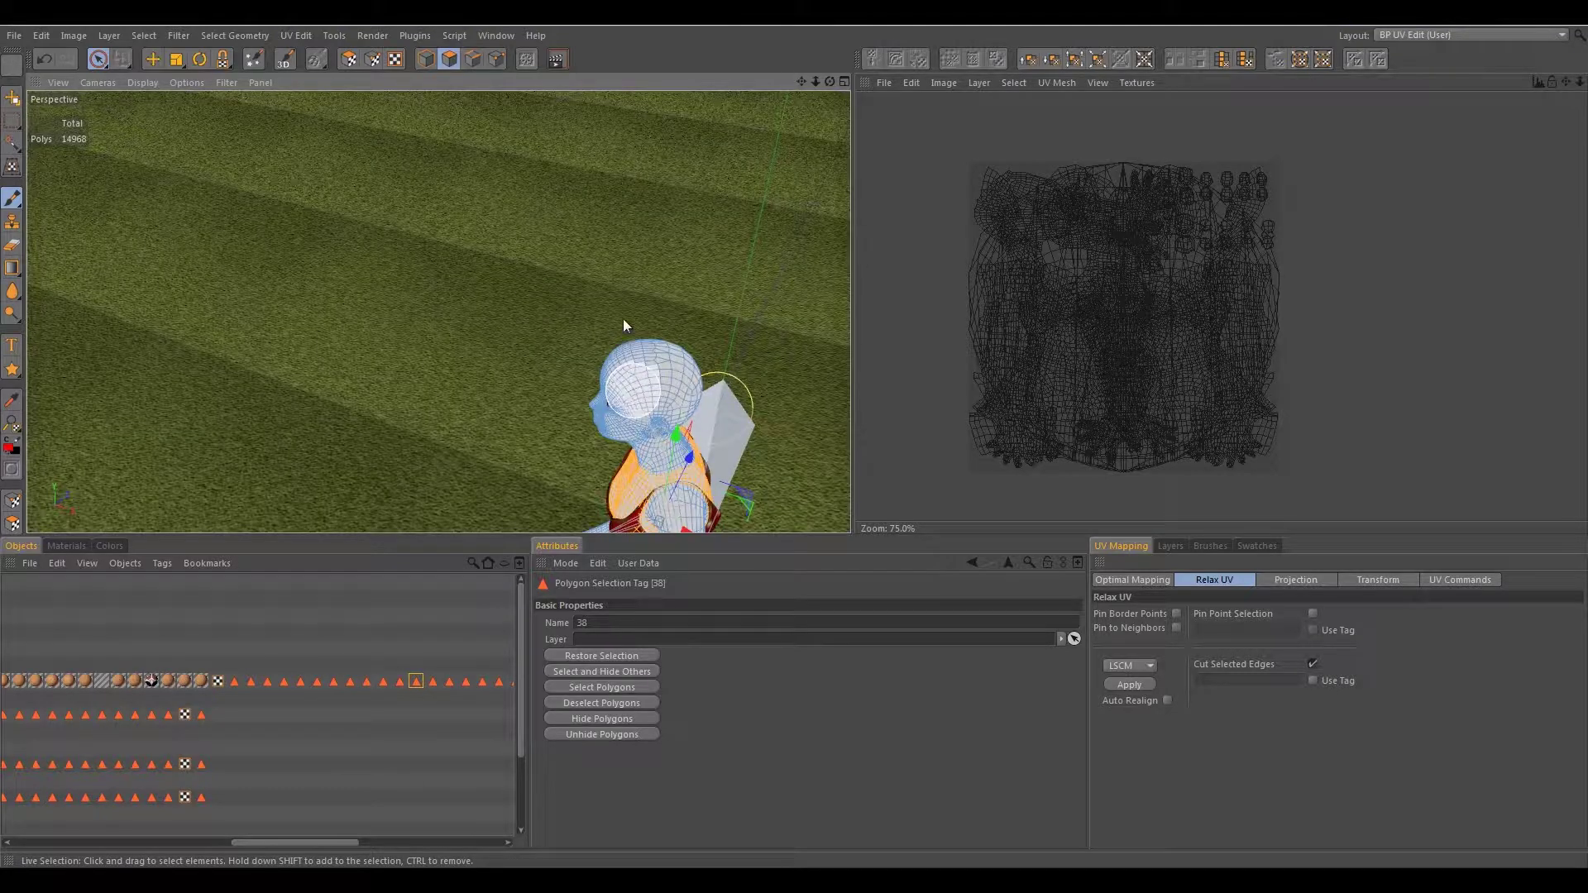
middle_click_drag(654, 456, 583, 175, "alt")
left_click_drag(583, 281, 695, 217, "alt")
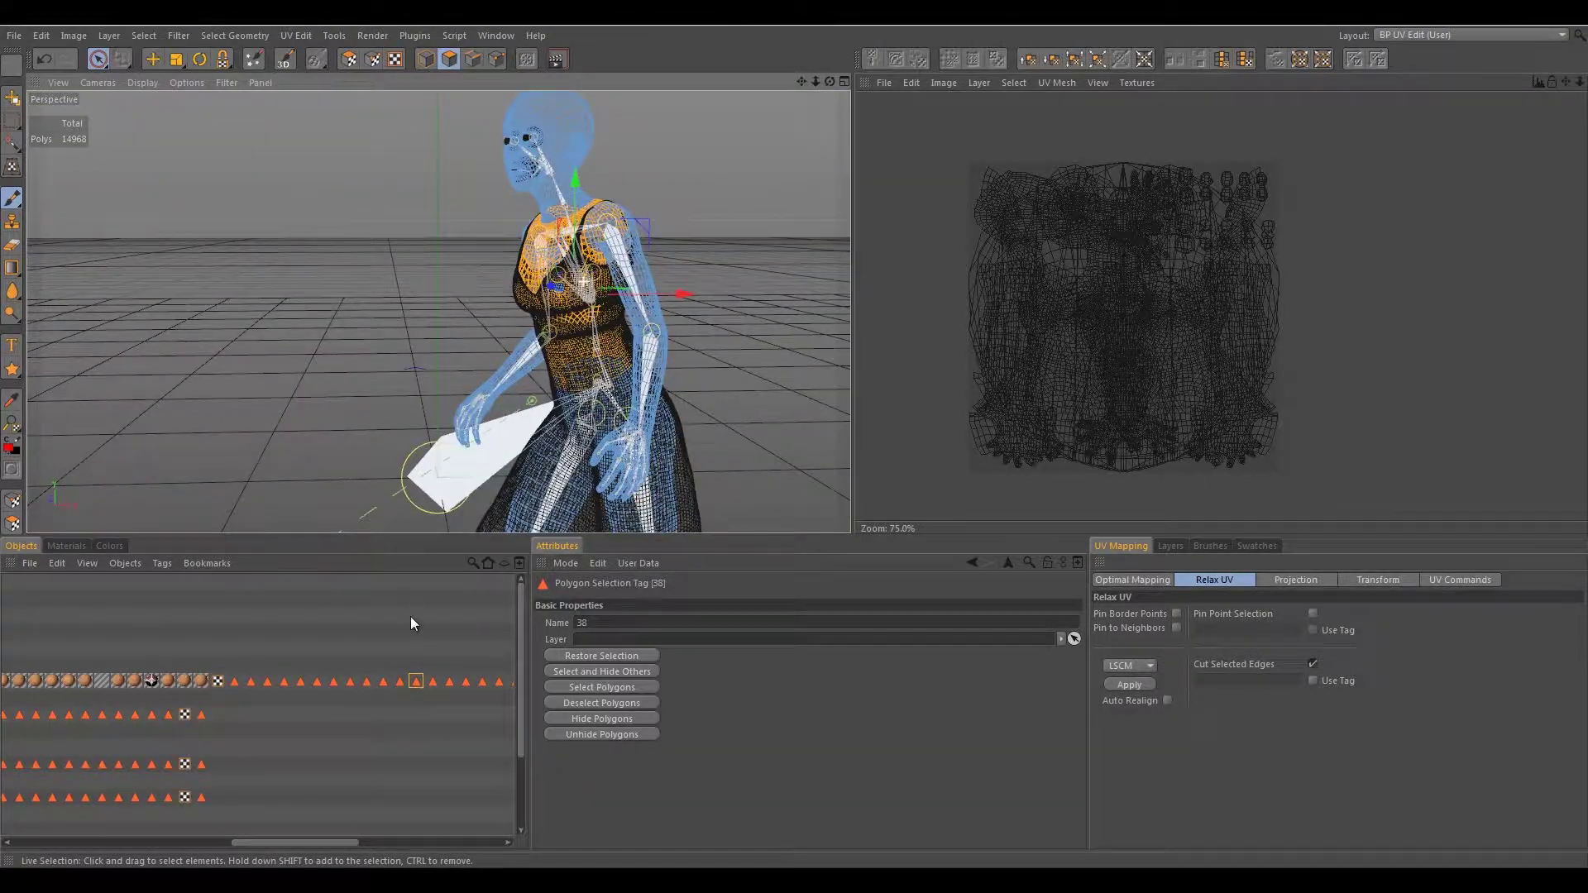
- Switch to UV polygon editing and compare selection 38's UV island with the matching chest area on the character
left_click_drag(265, 844, 120, 847)
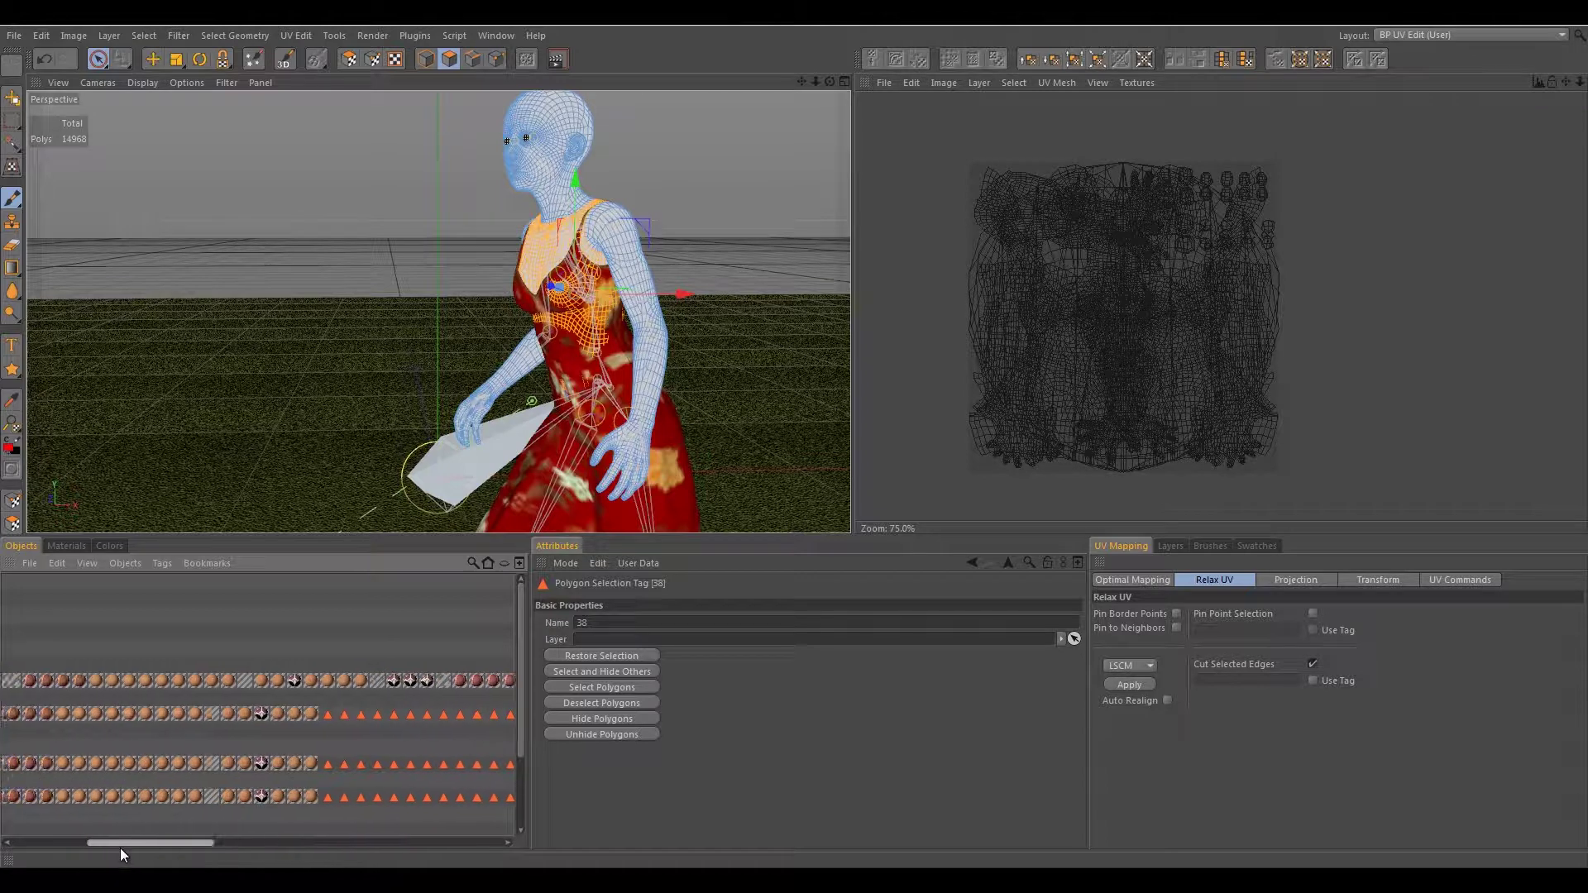
left_click(348, 58)
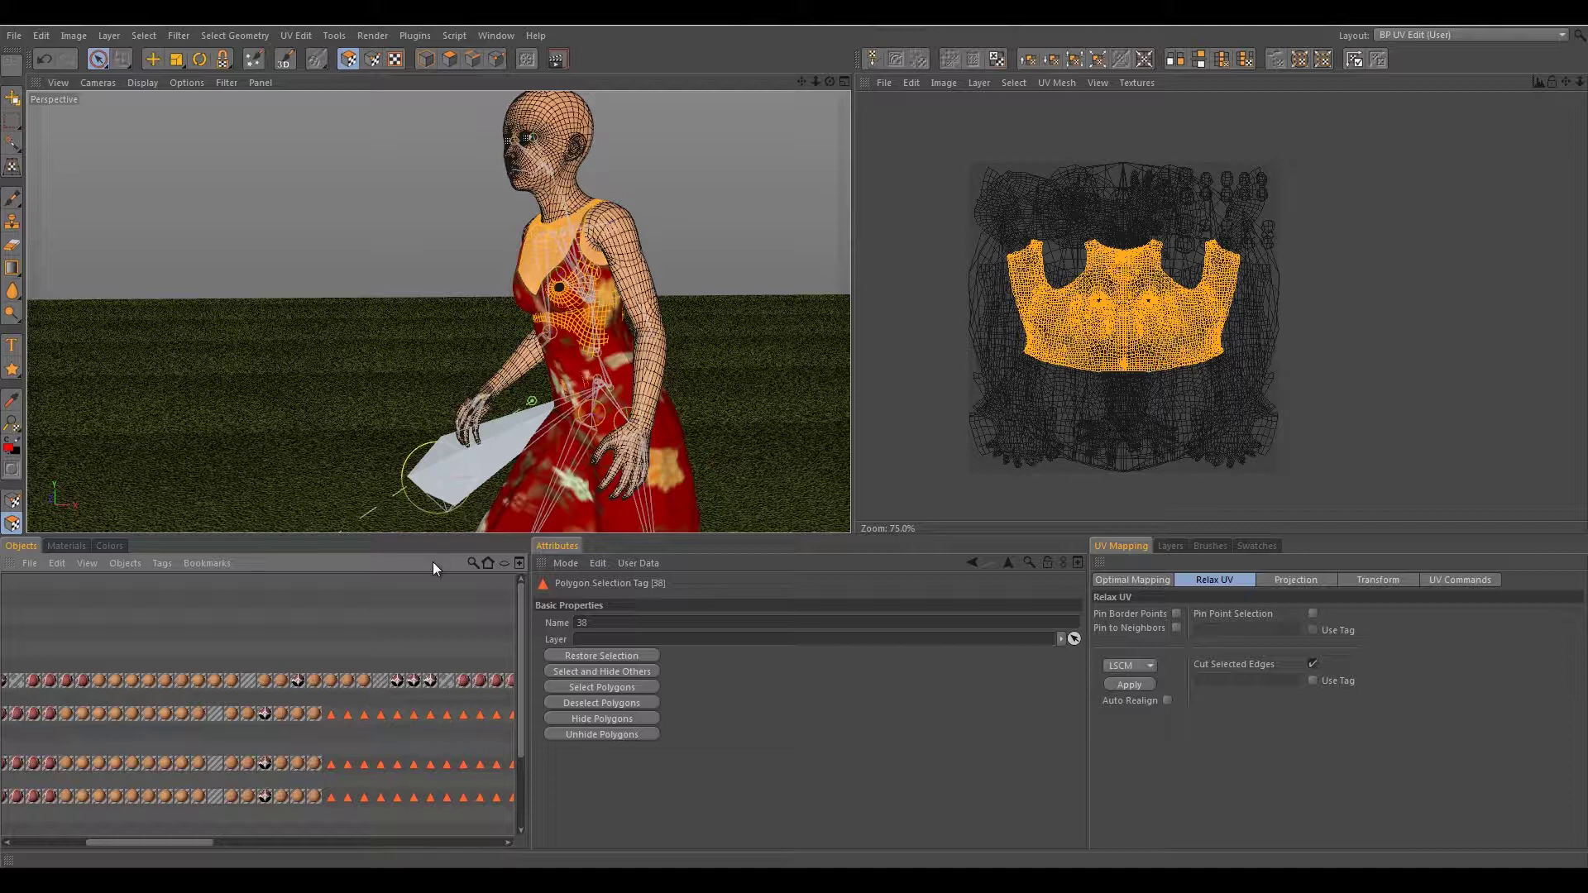
left_click_drag(187, 842, 362, 837)
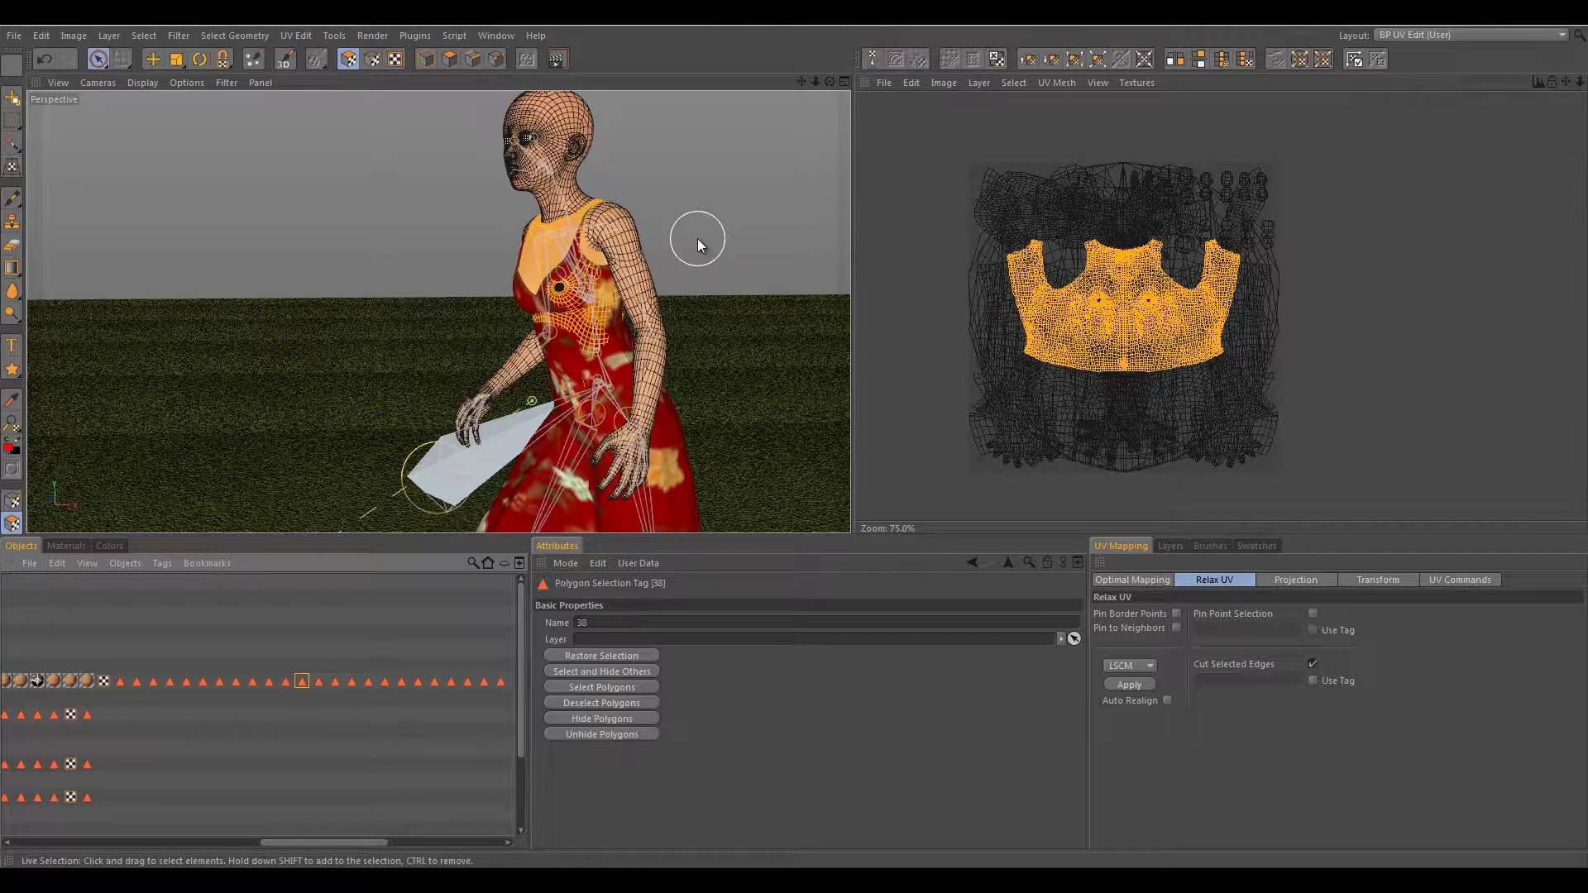
mouse_move(677, 207)
left_mouse_down("alt")
mouse_move(730, 220)
mouse_move(774, 192)
mouse_move(717, 198)
mouse_move(726, 225)
mouse_move(692, 202)
mouse_move(676, 250)
mouse_move(603, 213)
mouse_move(652, 187)
mouse_move(669, 199)
left_mouse_up("alt")
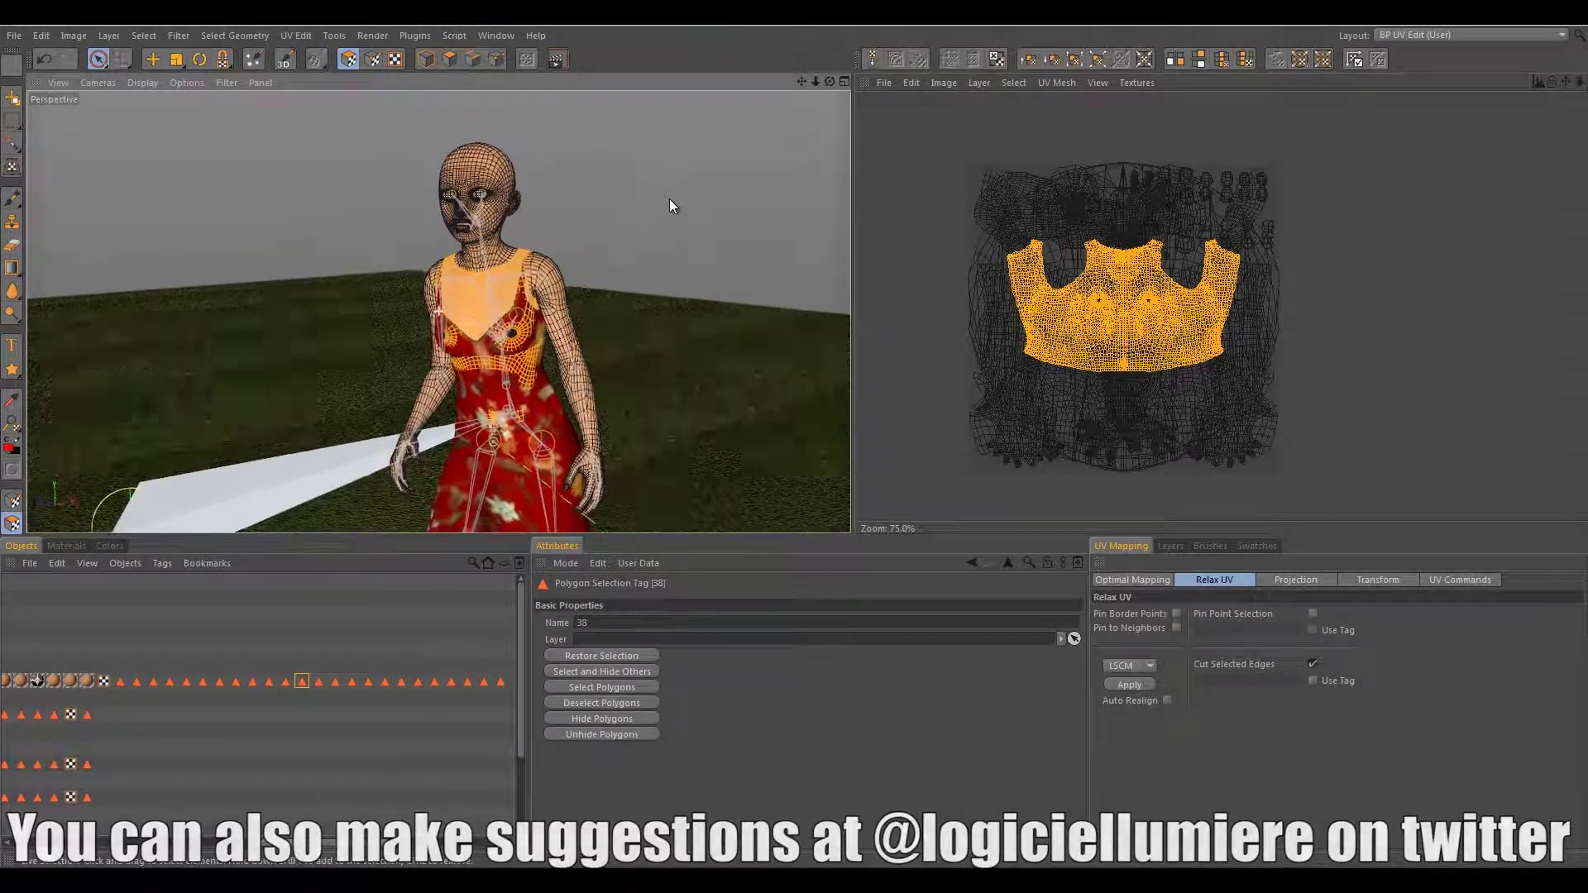
left_click_drag(487, 295, 601, 287, "alt")
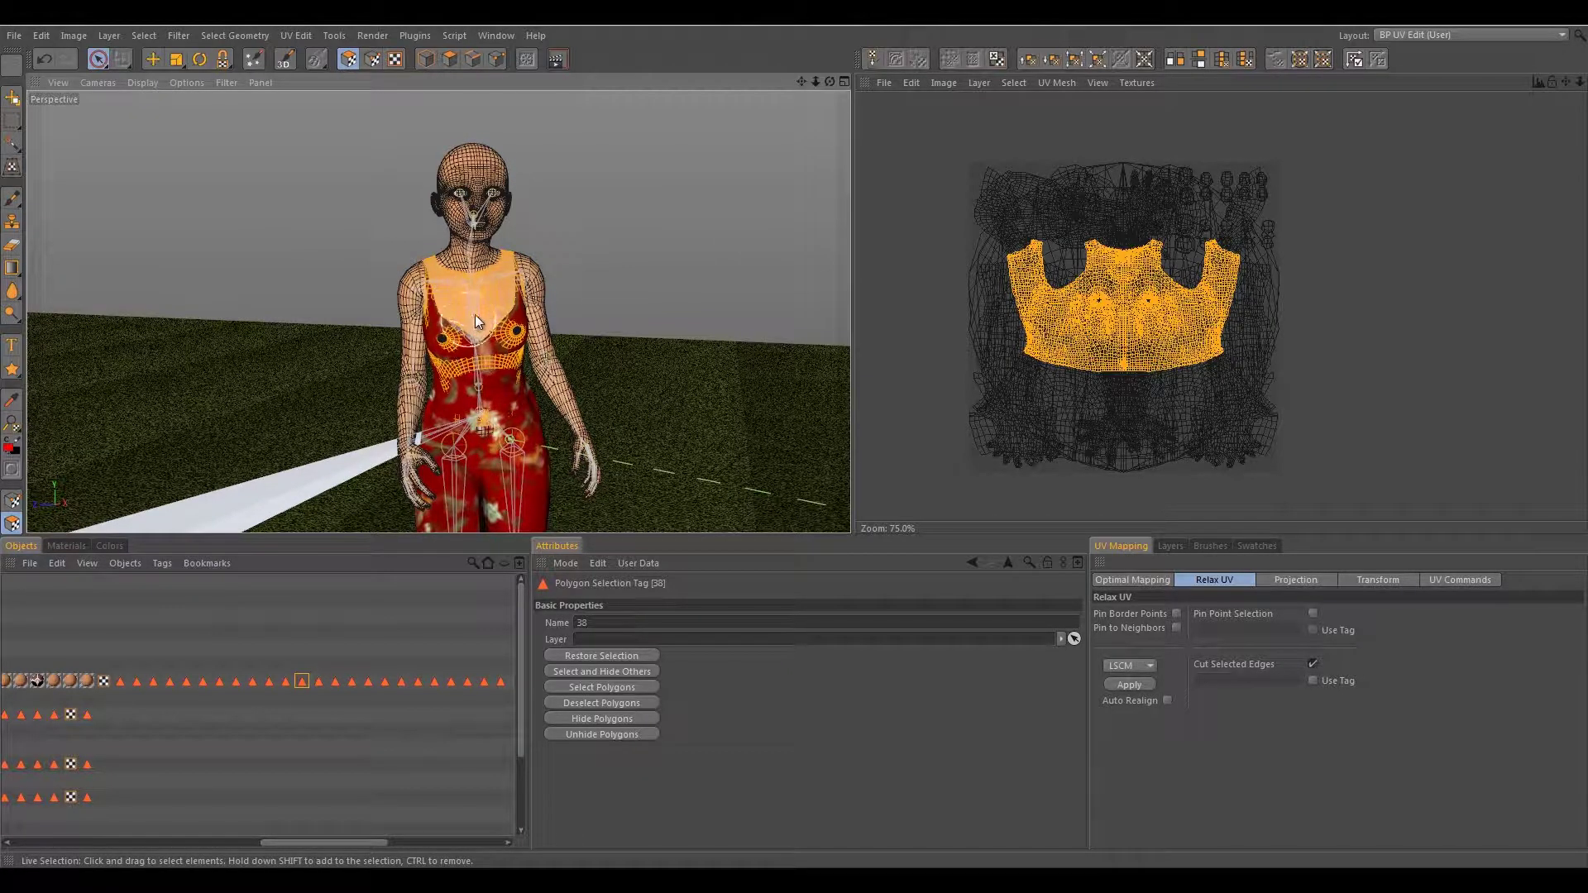
left_click_drag(487, 288, 327, 294, "alt")
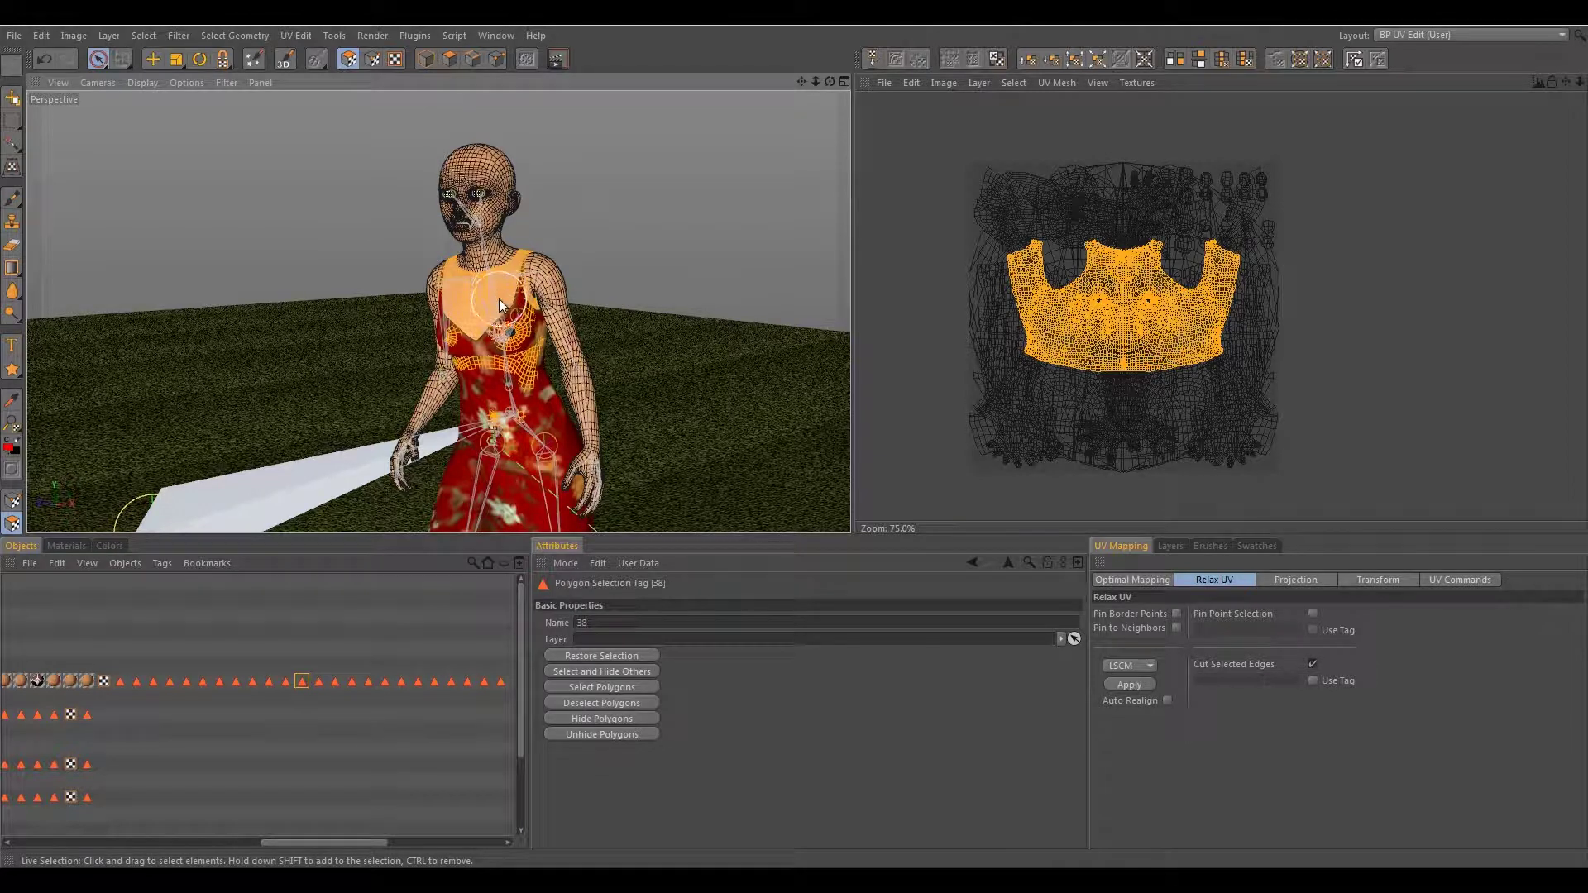